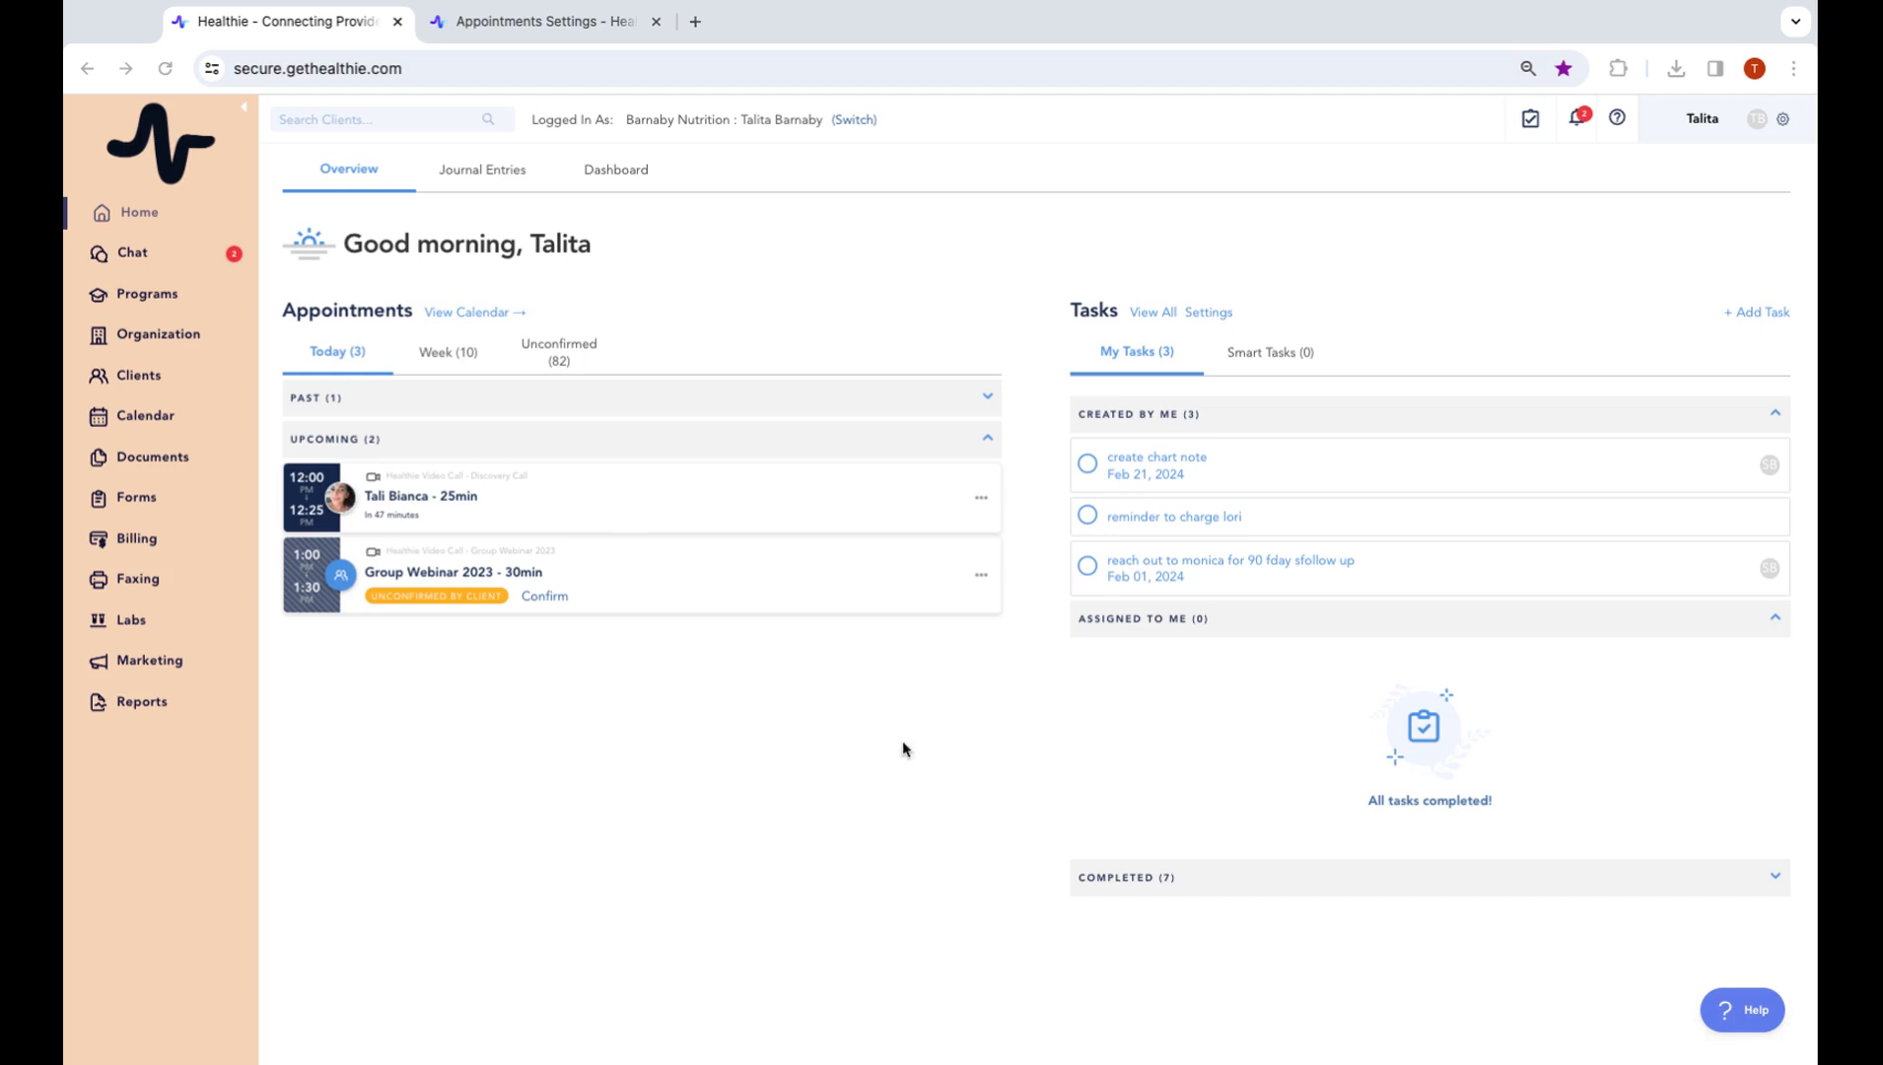
Open the provider's own calendar from Organization, showing the week of March 10–16, 2024
{"action": "left_click", "coordinate": [178, 339]}
{"action": "left_click", "coordinate": [152, 341]}
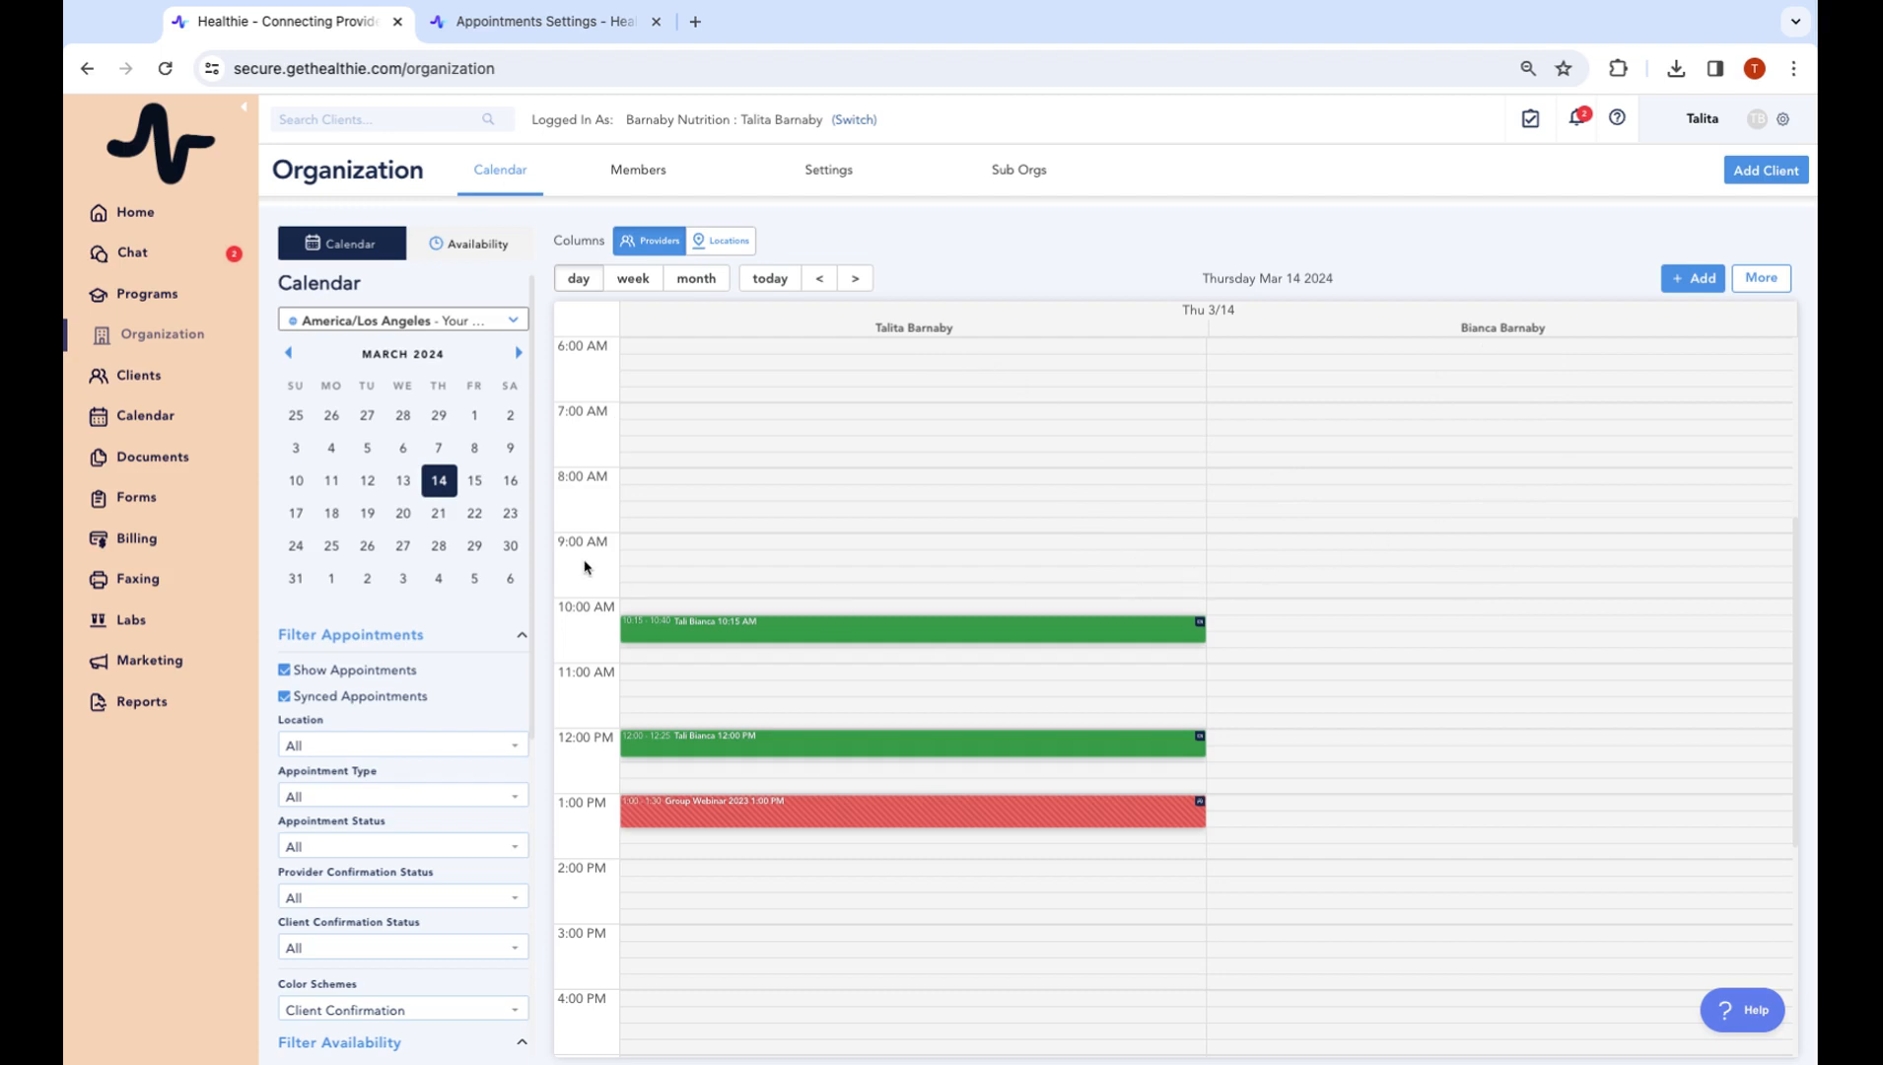
{"action": "left_click", "coordinate": [138, 418]}
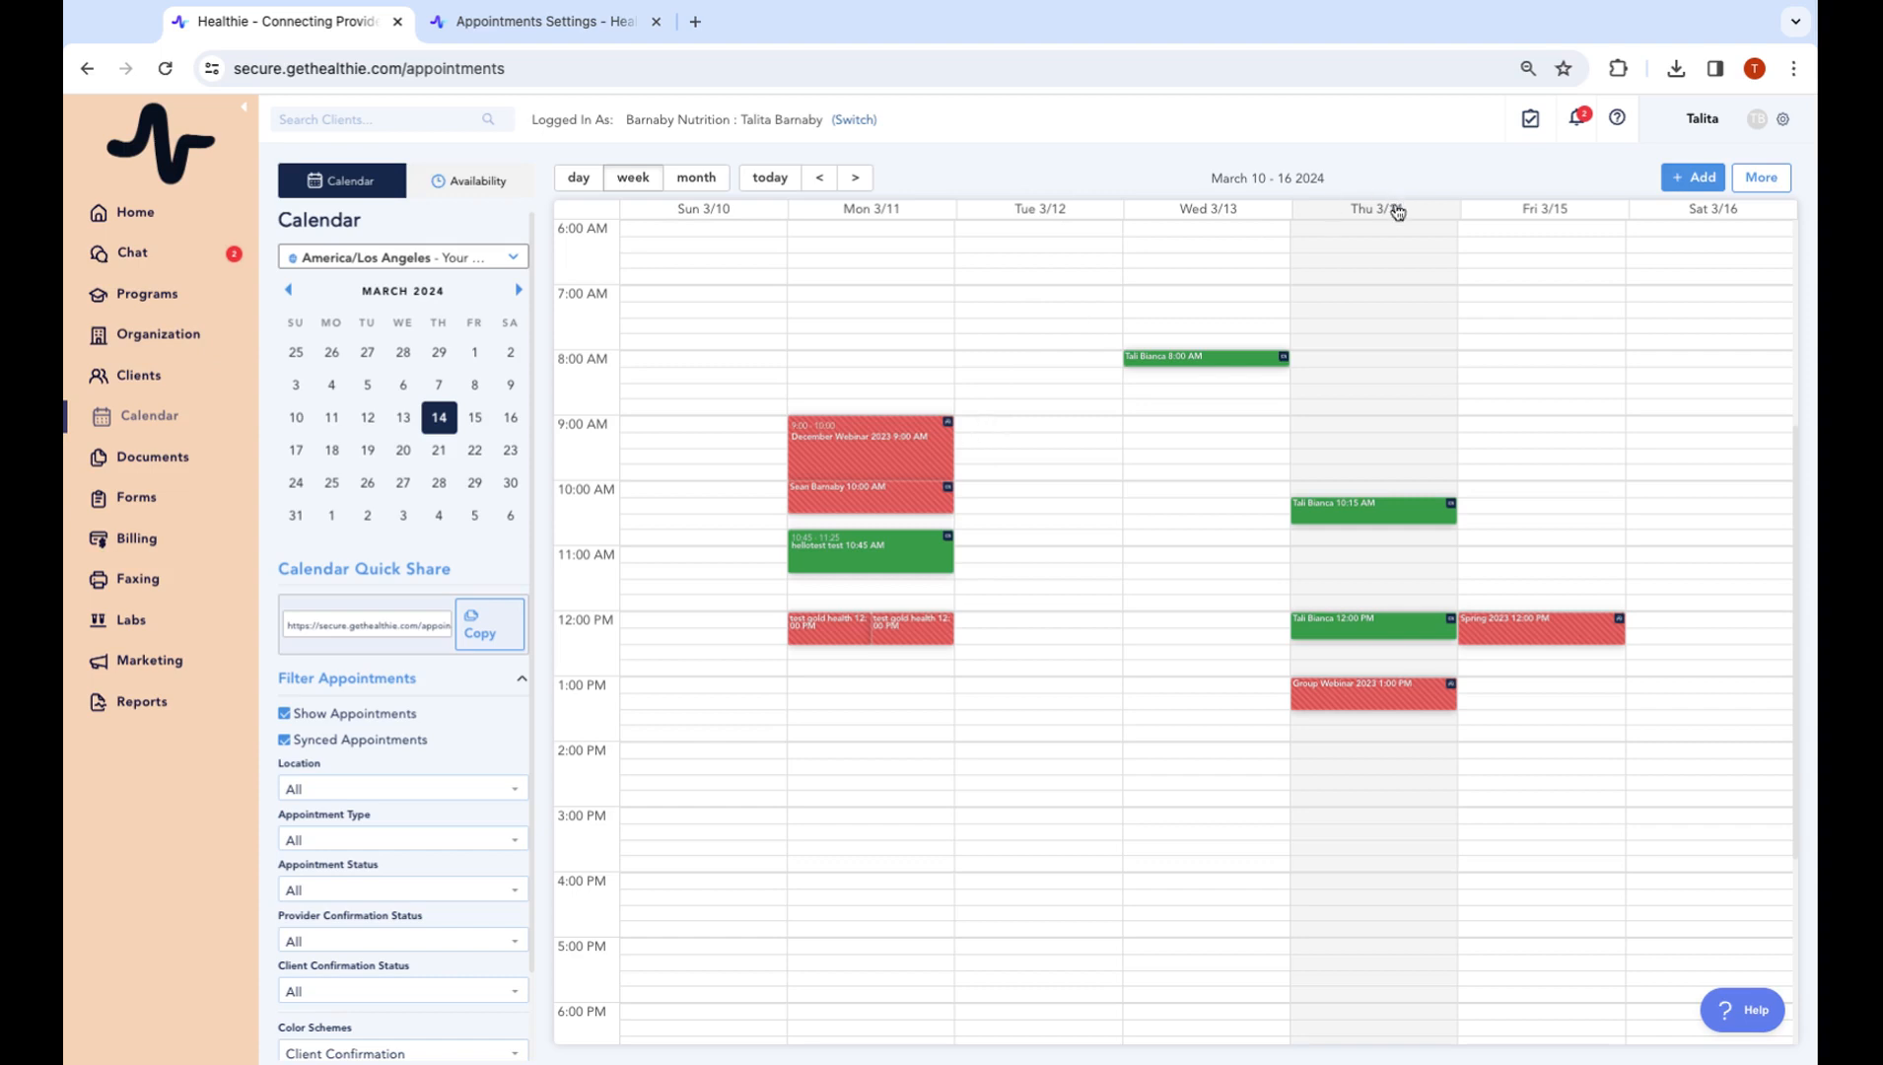
Go to account Settings and open Appointments under the Calendar section
{"action": "left_click", "coordinate": [1786, 120]}
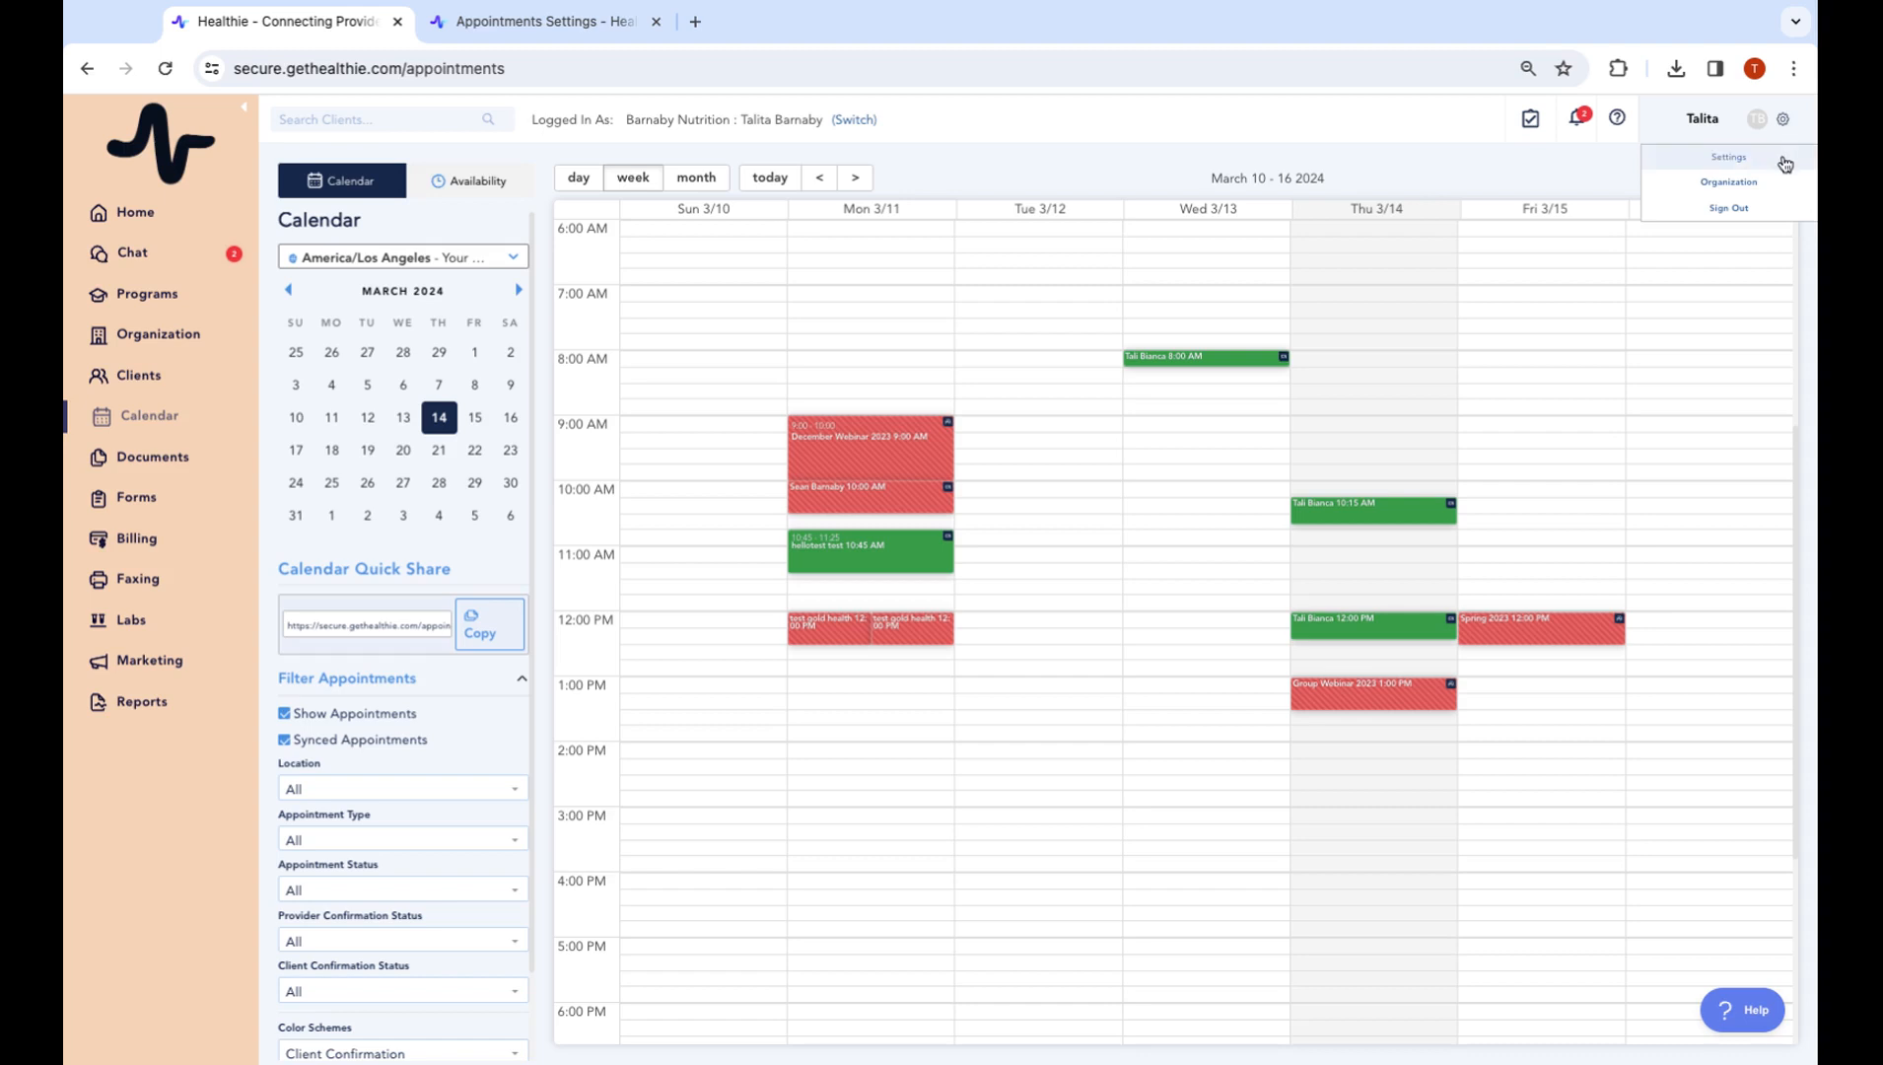
{"action": "left_click", "coordinate": [1786, 162]}
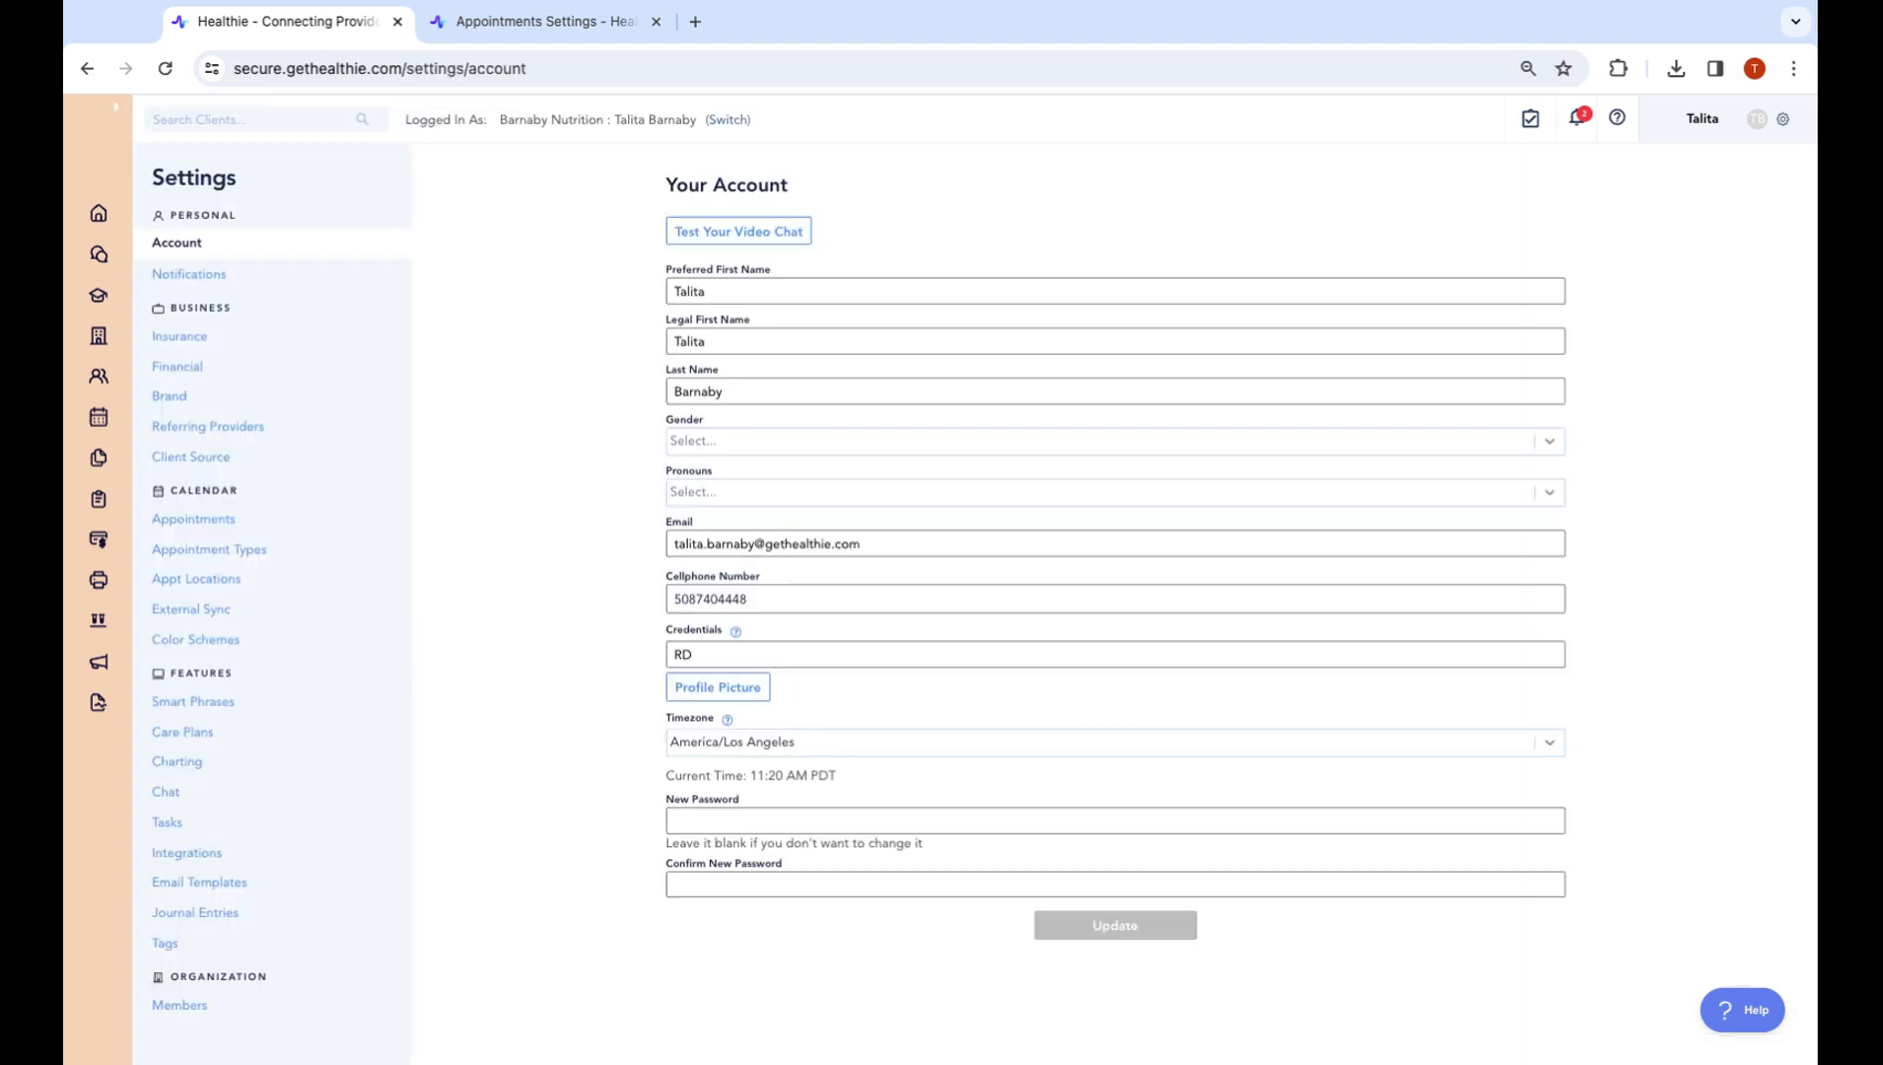
{"action": "double_click", "coordinate": [173, 495]}
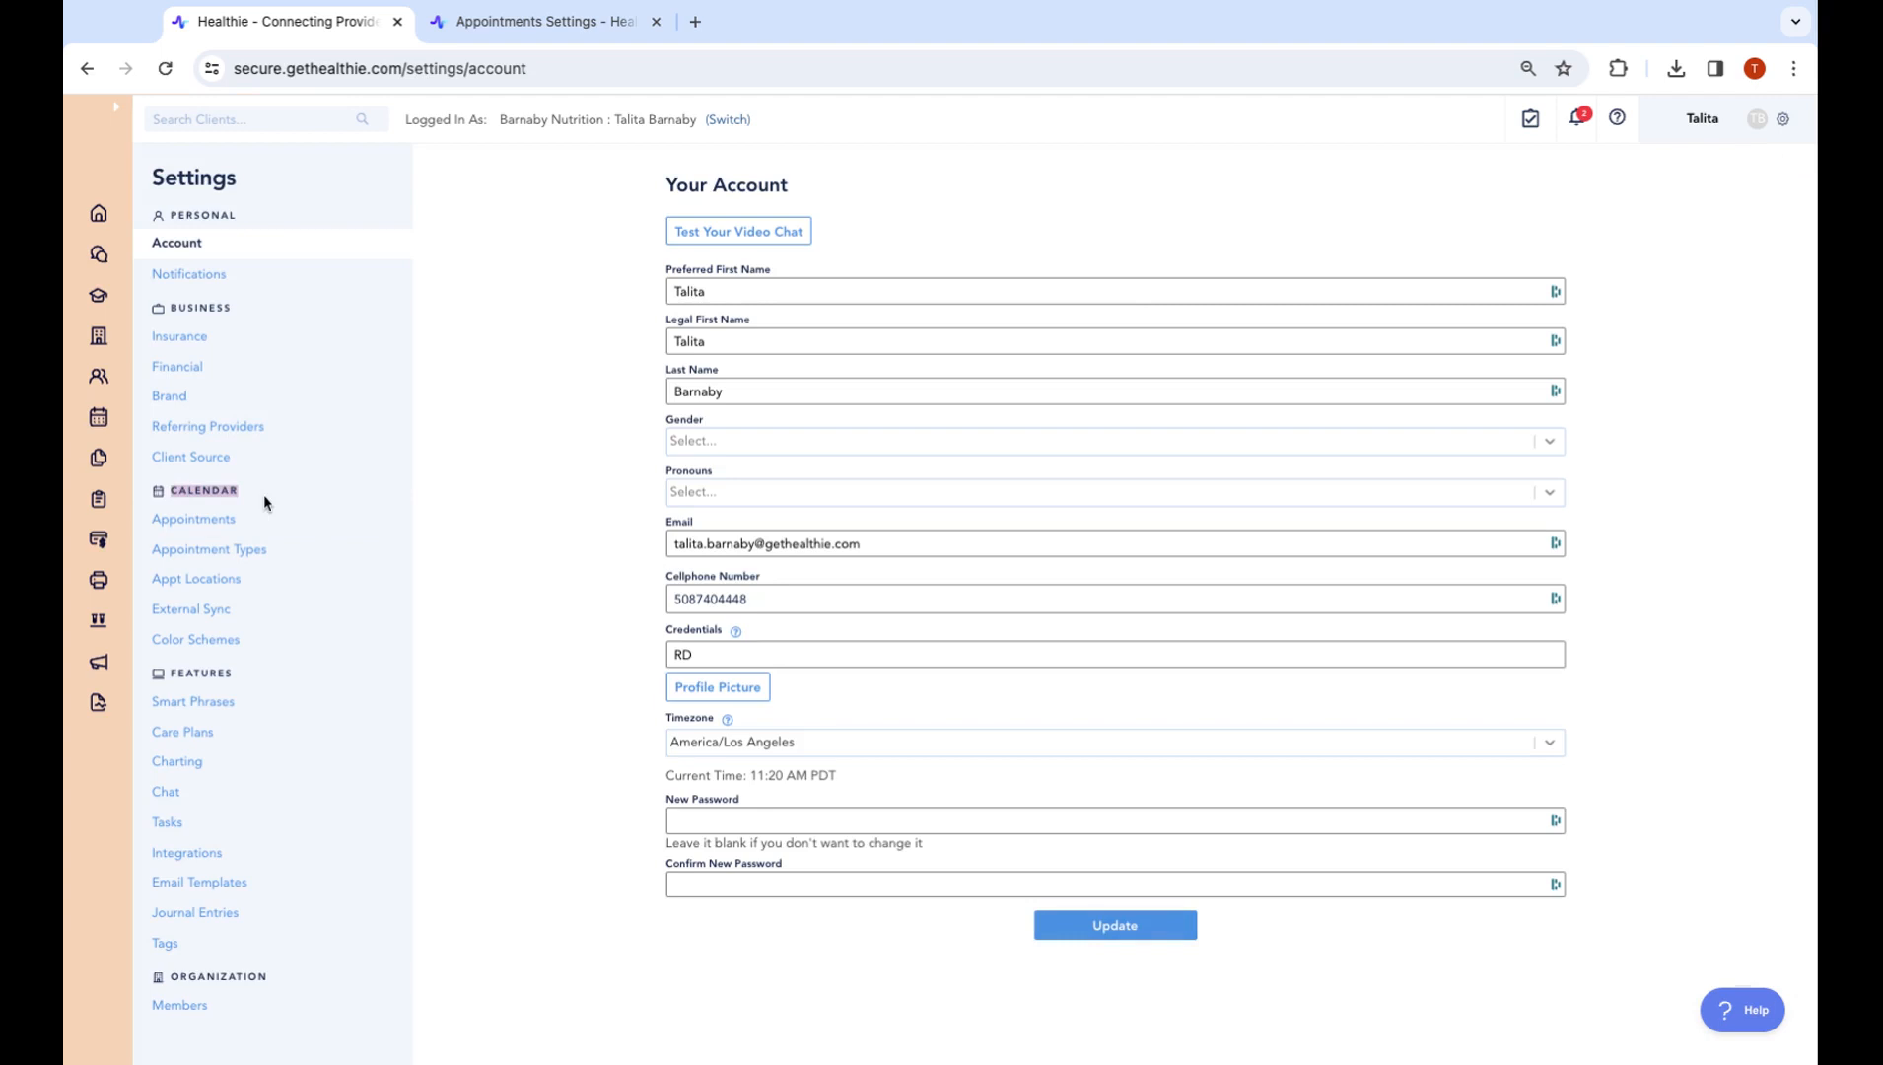
{"action": "left_click", "coordinate": [209, 521]}
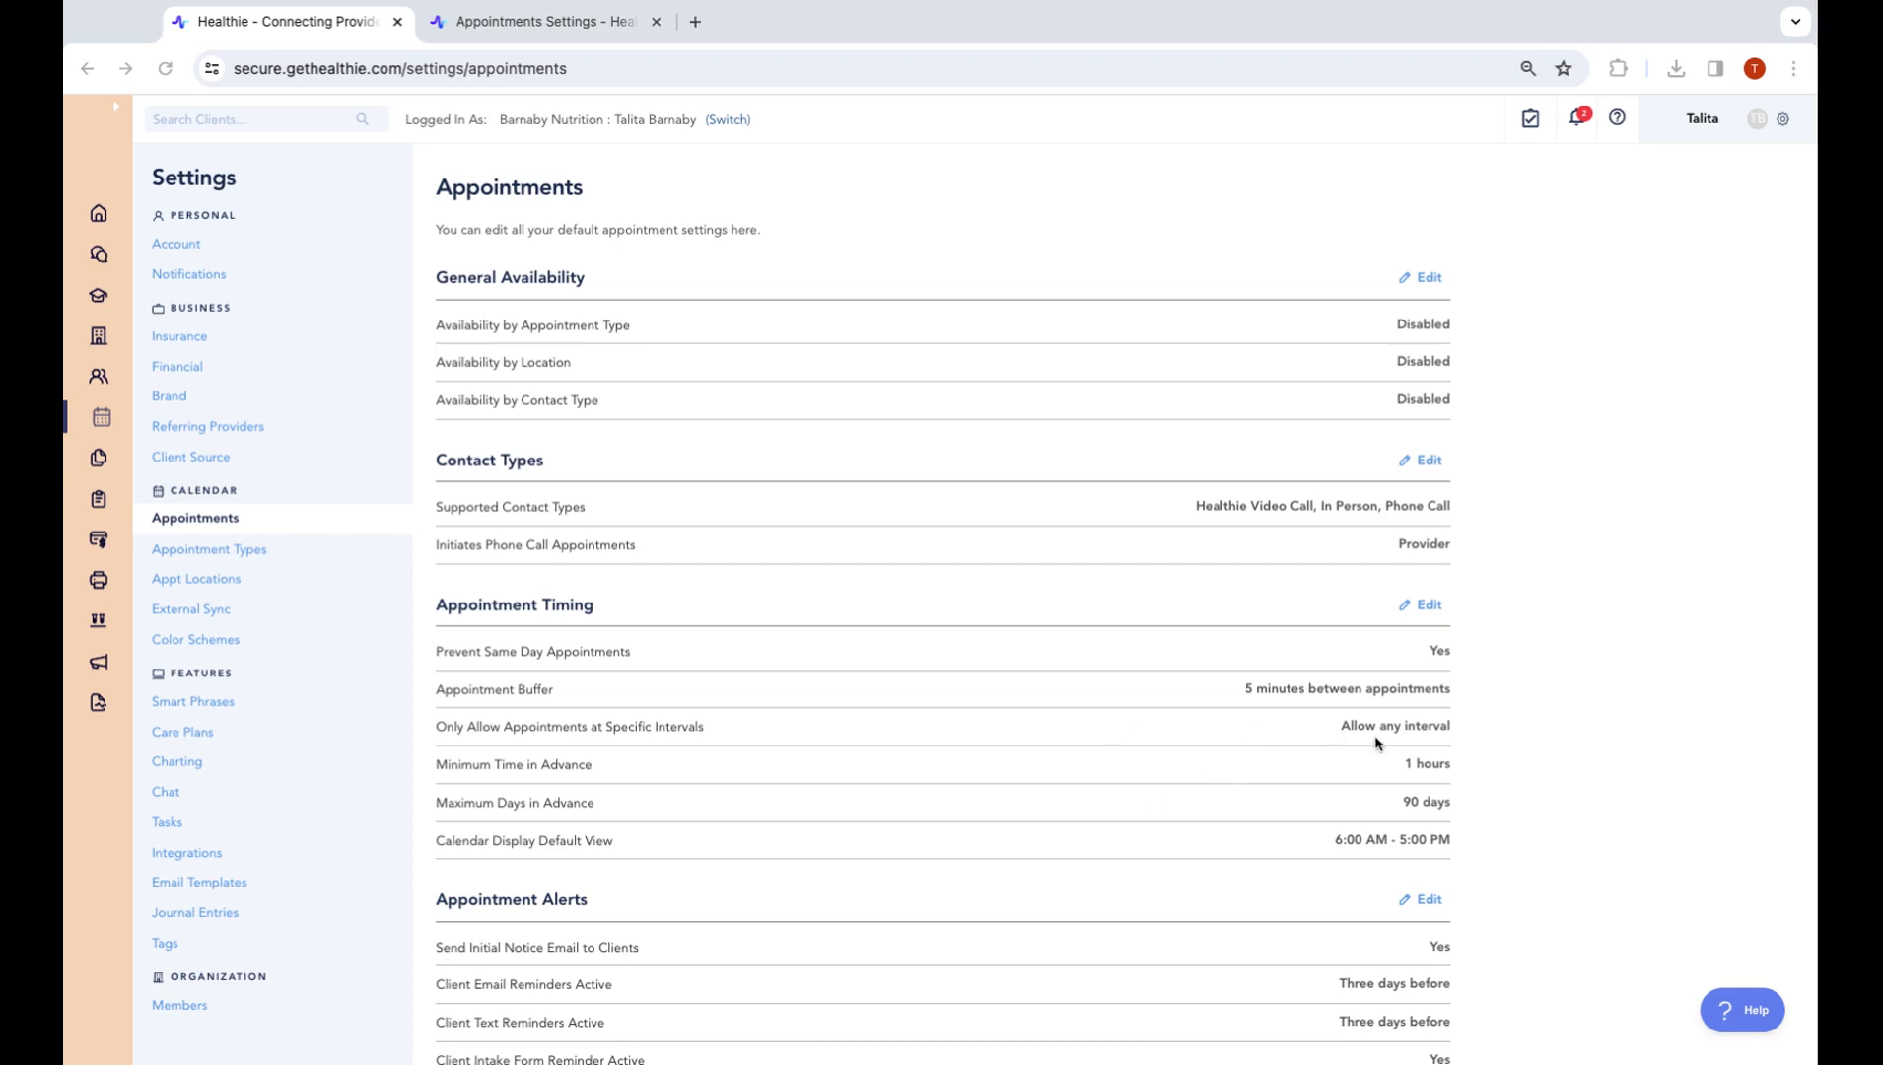
Review the appointment defaults, highlighting the Prevent Same Day Appointments setting
{"action": "scroll", "coordinate": [1370, 741], "scroll_direction": "down", "scroll_amount": 2}
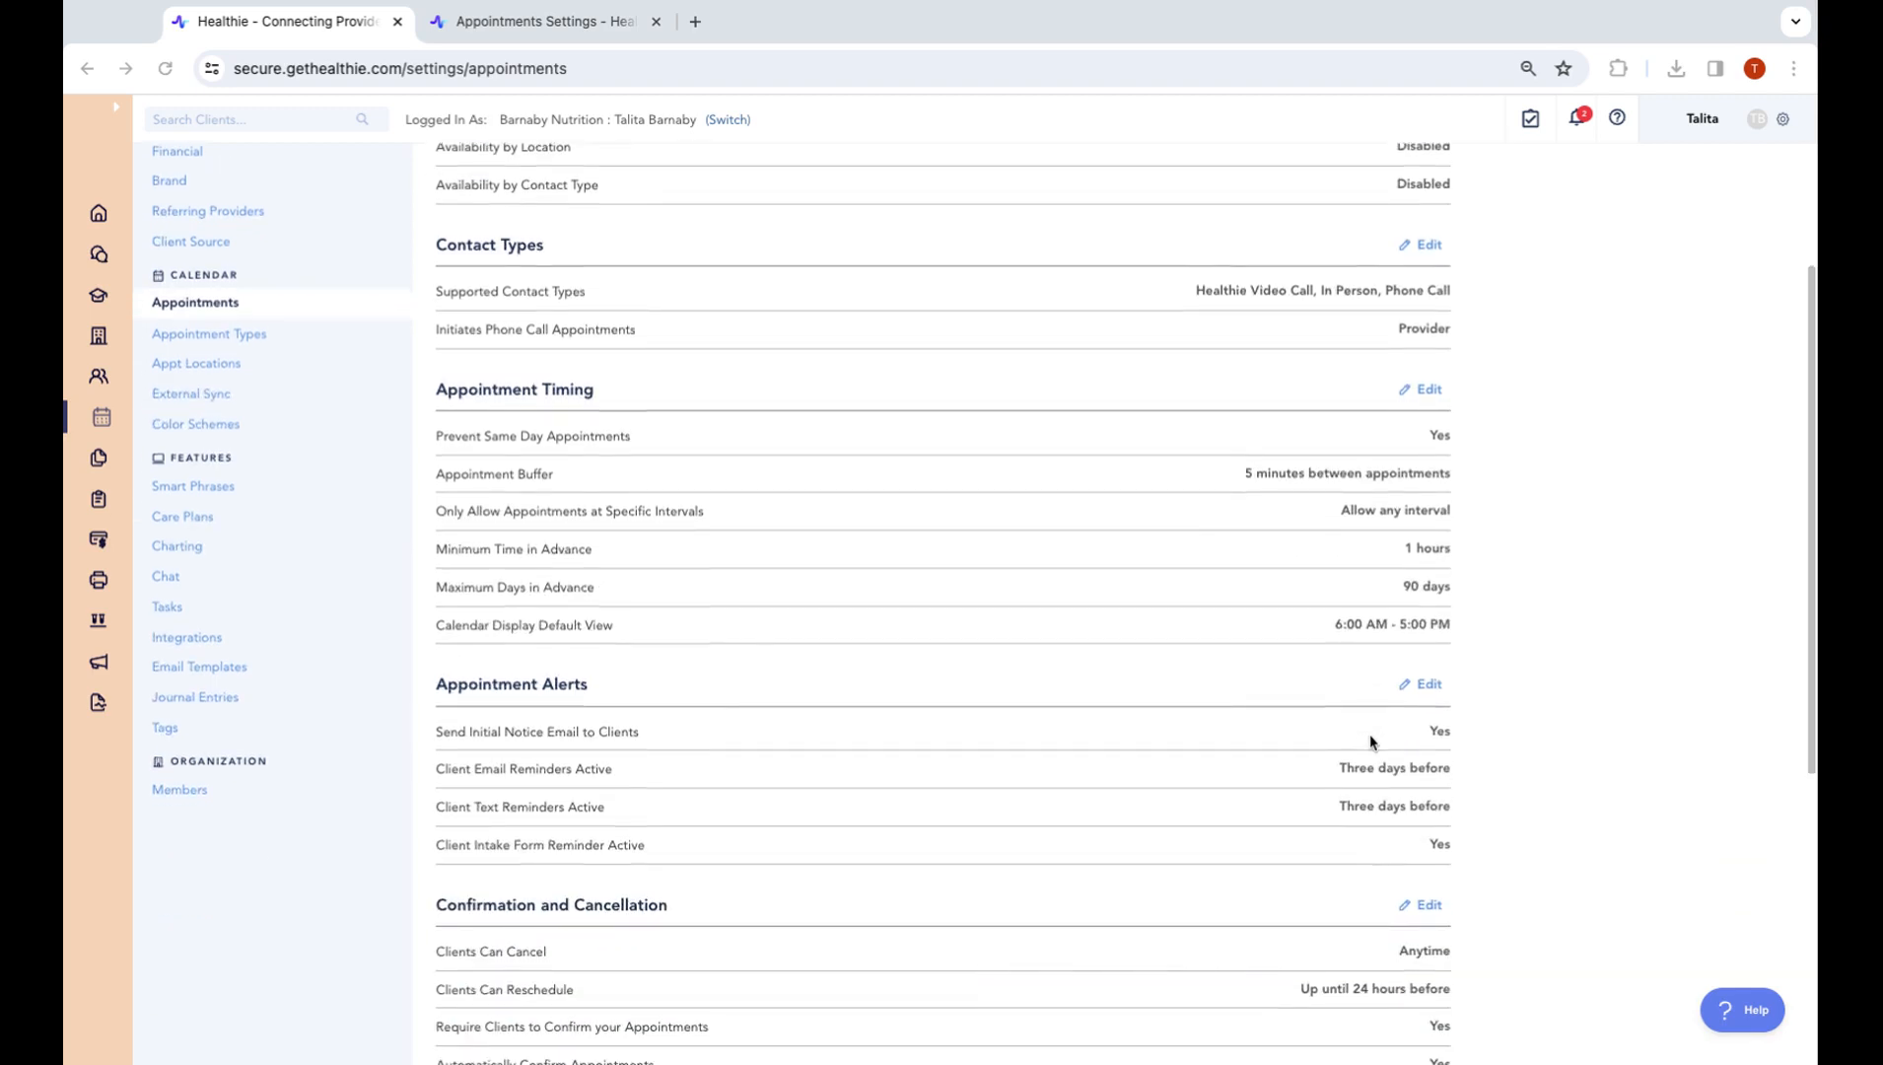
{"action": "left_click", "coordinate": [489, 464]}
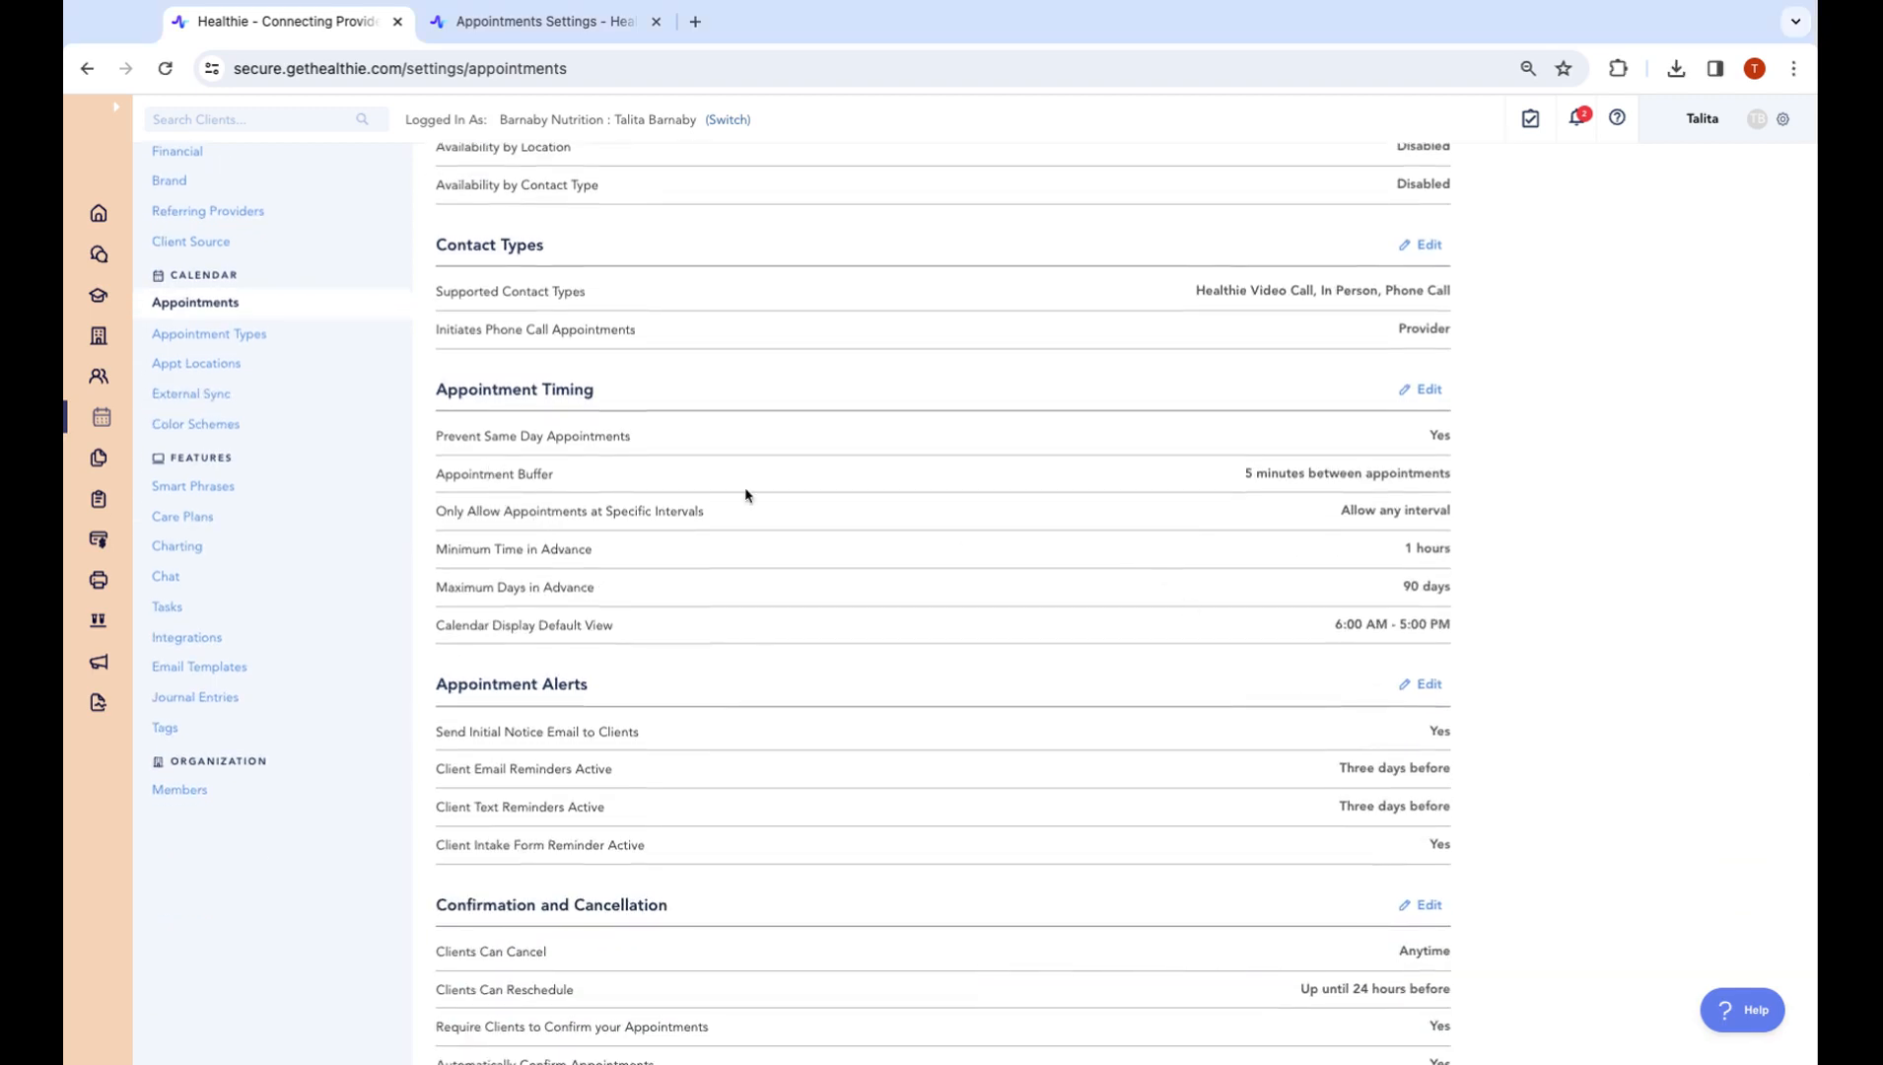
{"action": "left_click_drag", "start_coordinate": [455, 444], "coordinate": [732, 445]}
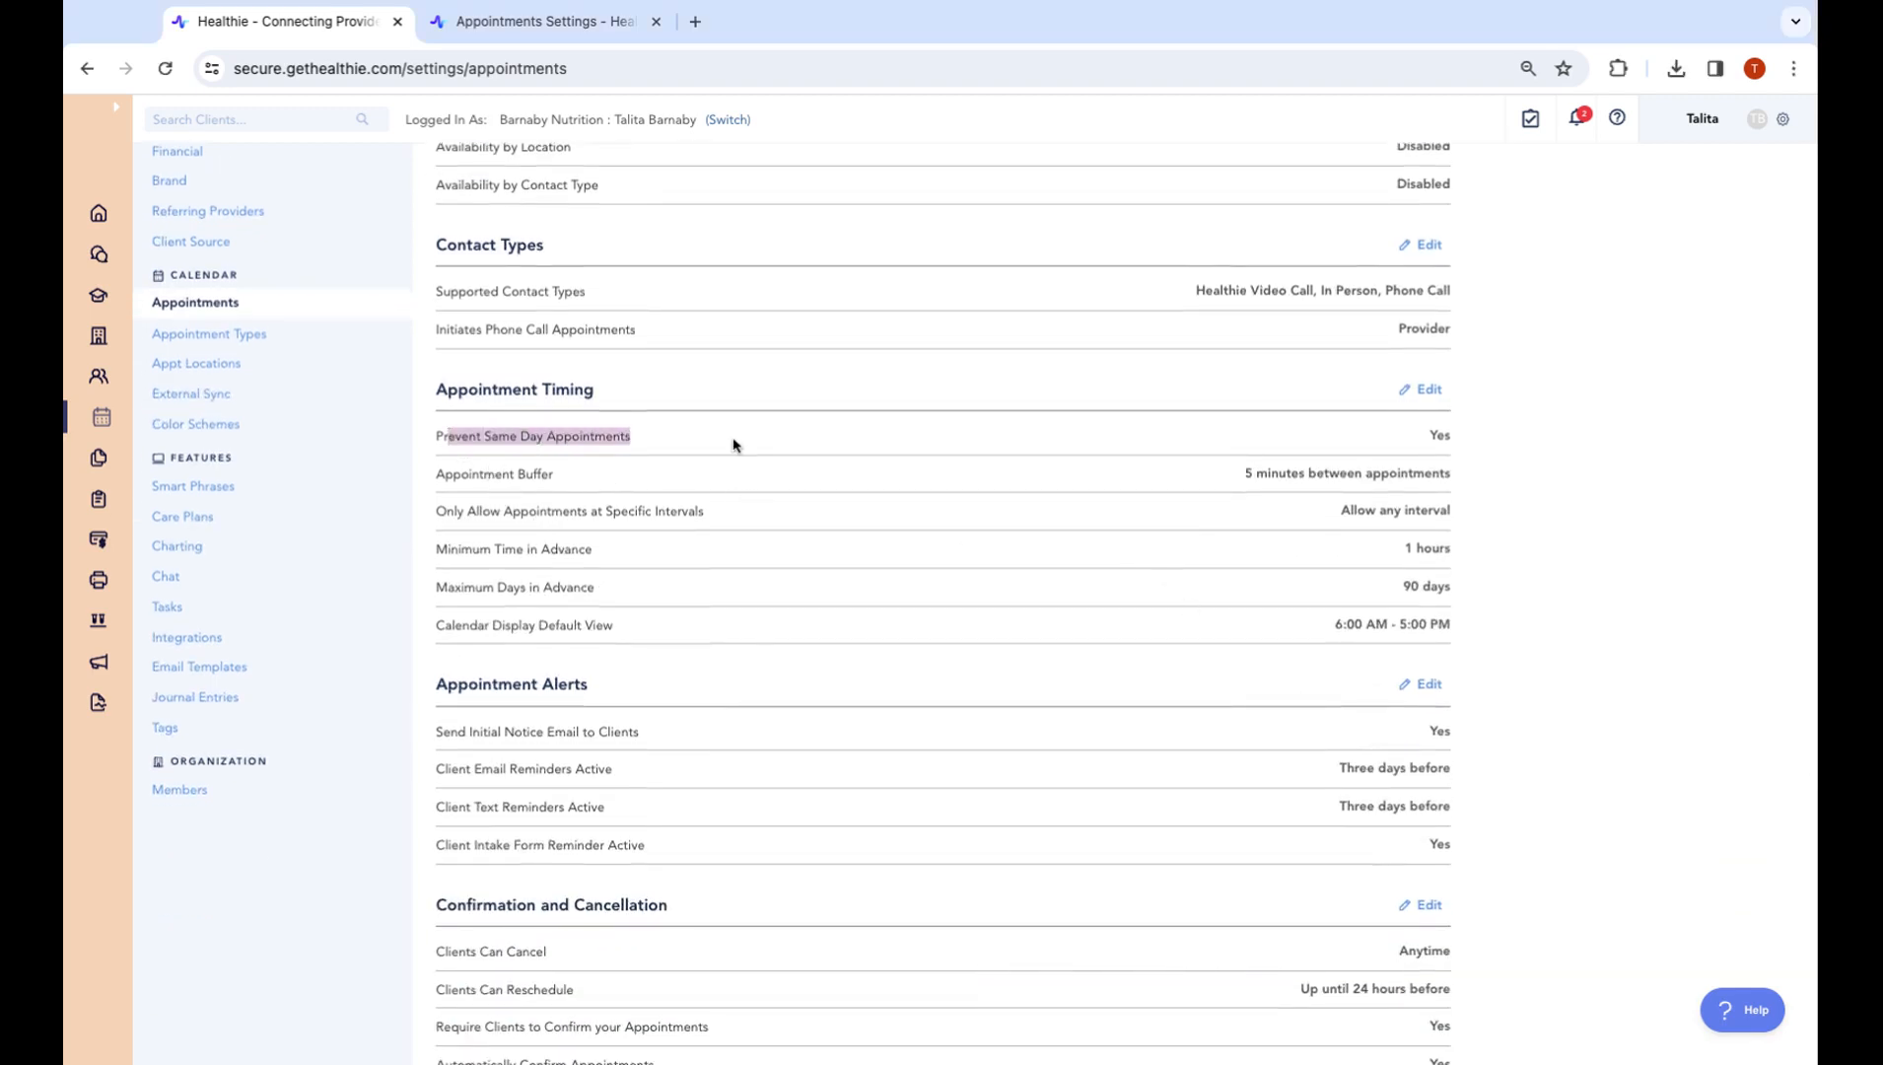
{"action": "scroll", "coordinate": [732, 445], "scroll_direction": "down", "scroll_amount": 3}
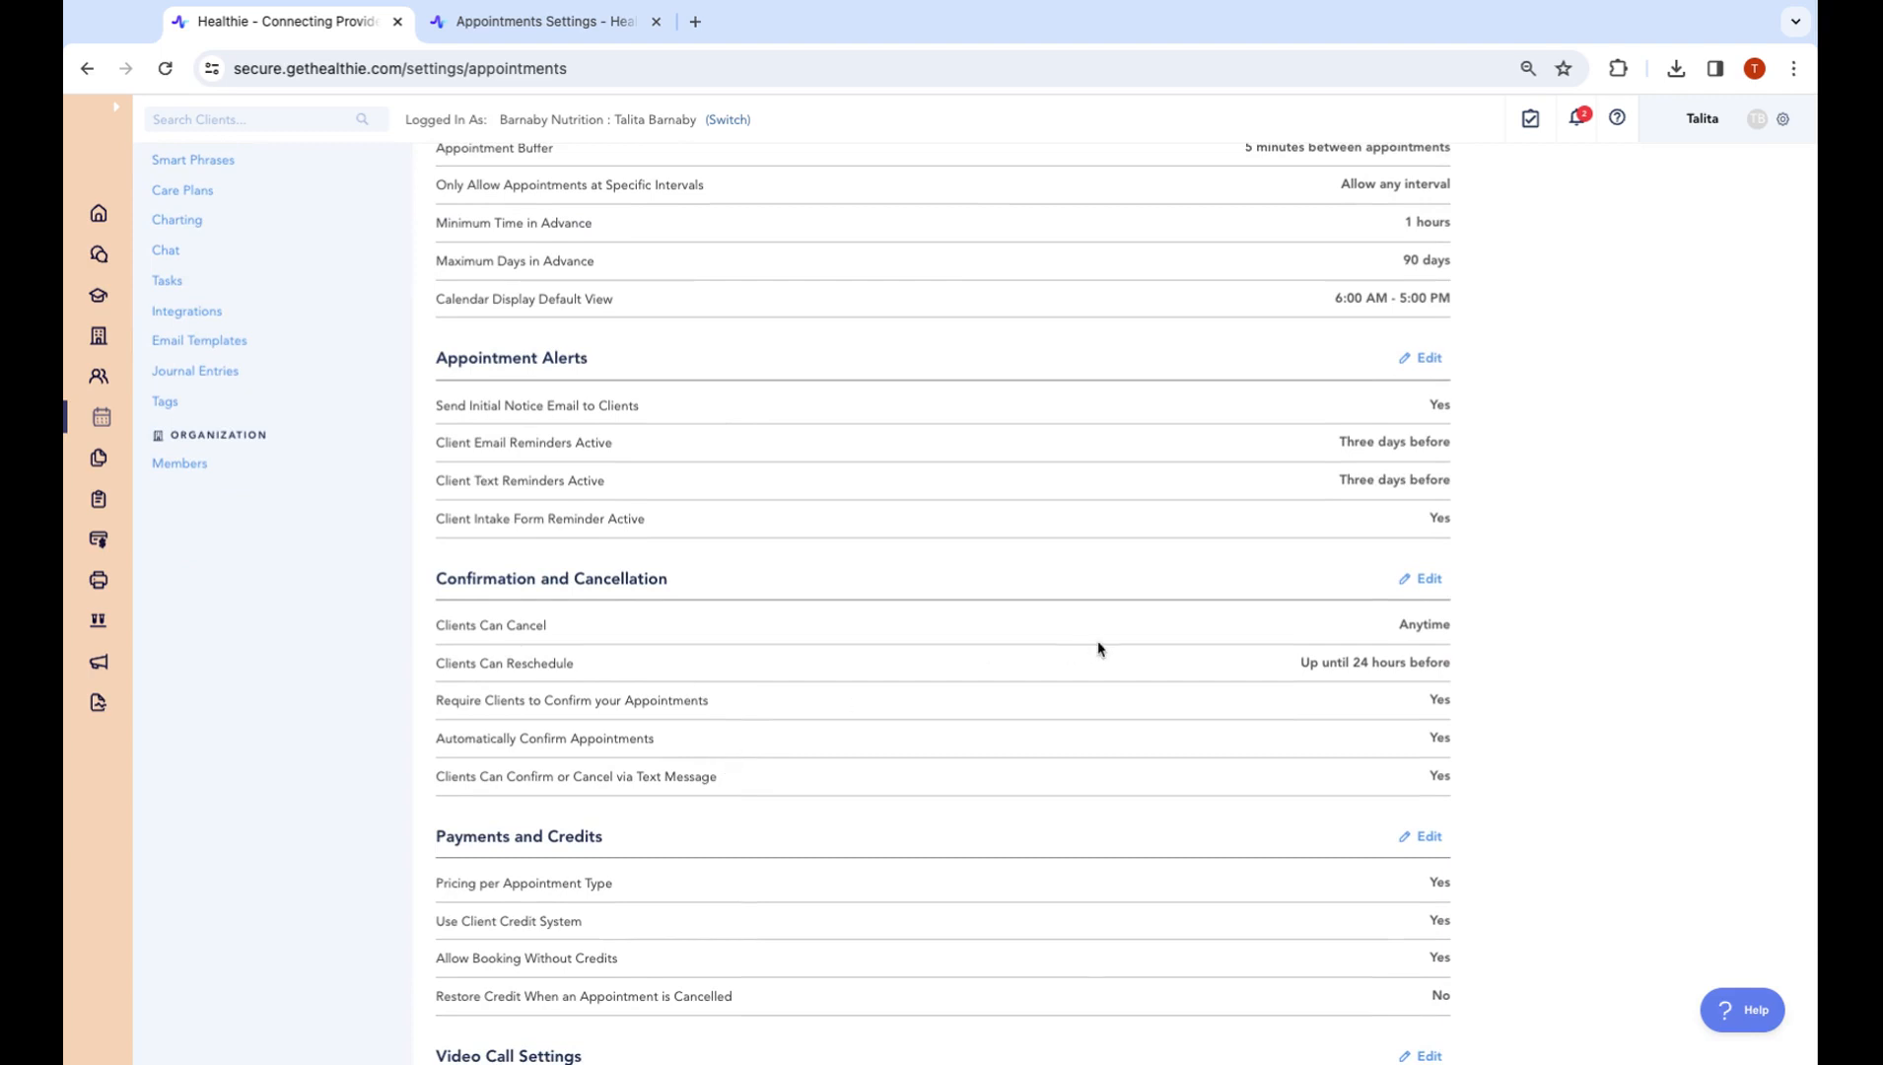
{"action": "scroll", "coordinate": [1099, 648], "scroll_direction": "up", "scroll_amount": 3}
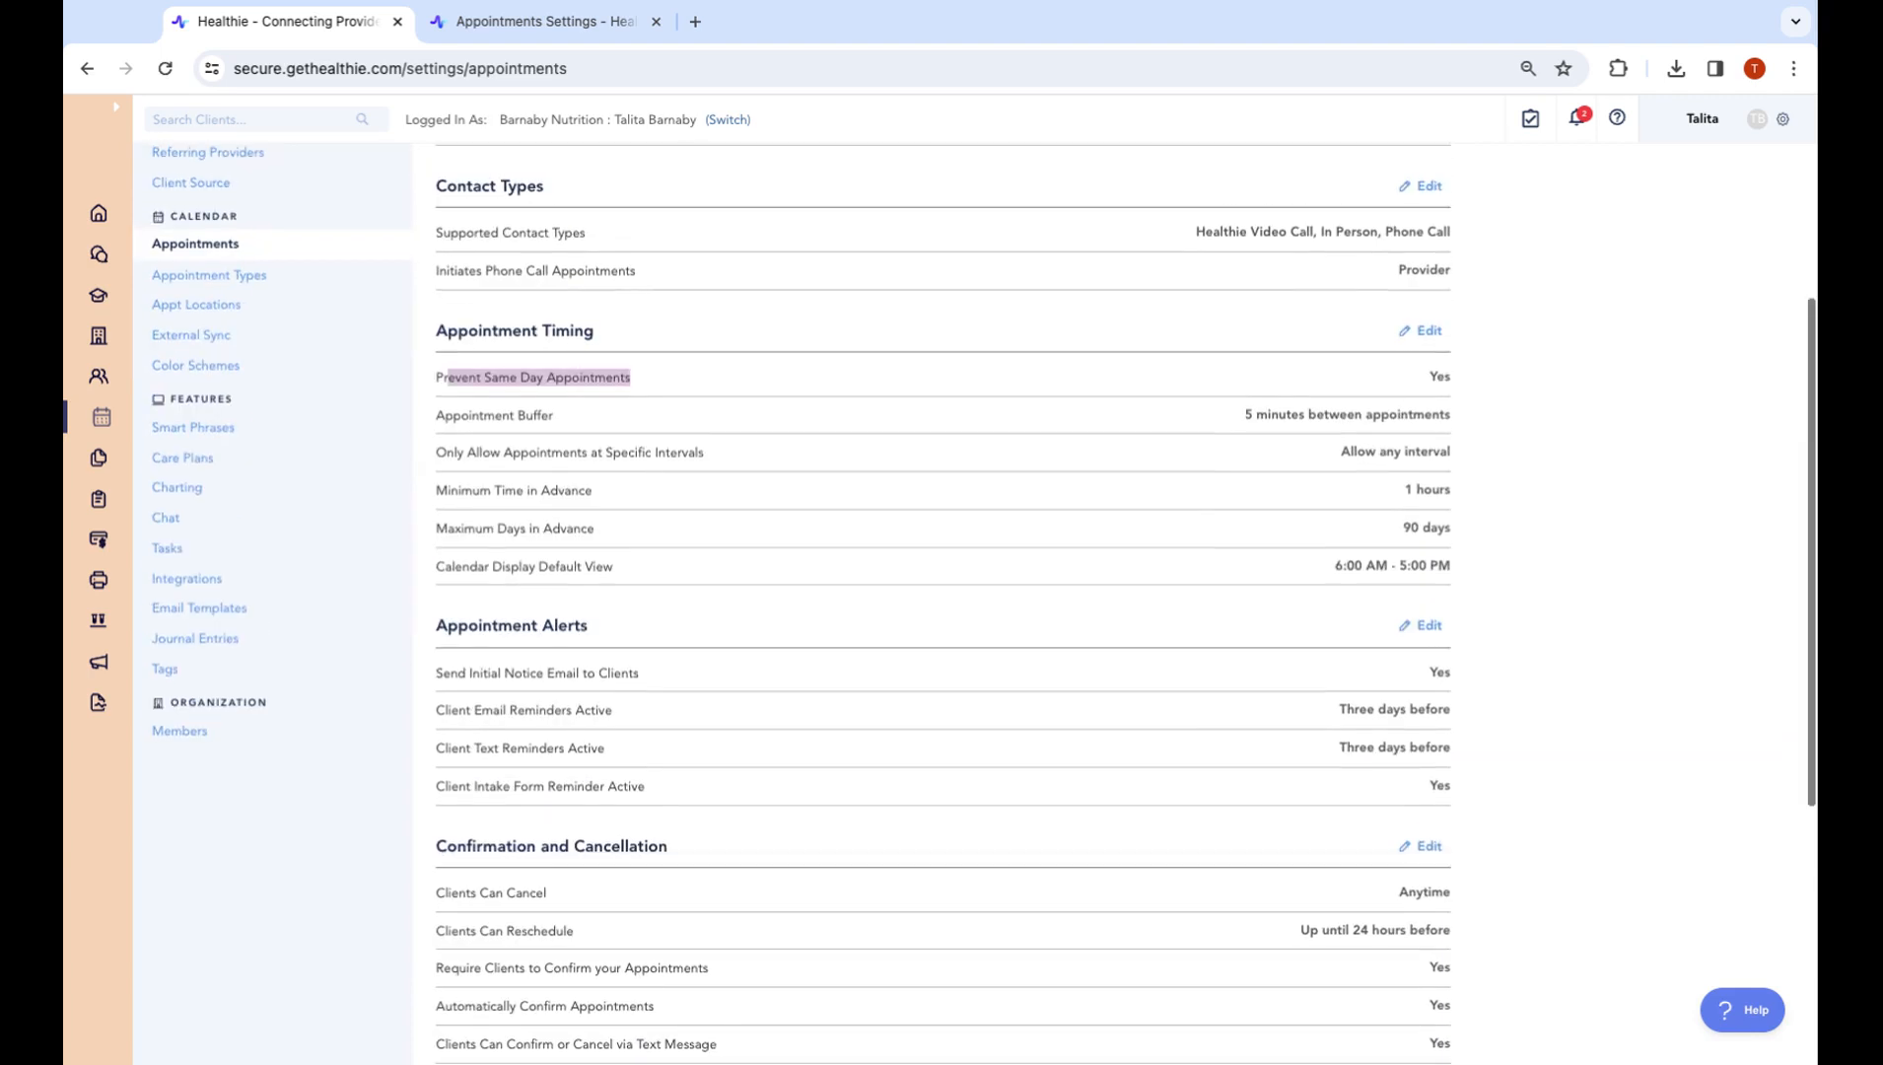
{"action": "scroll", "coordinate": [1488, 537], "scroll_direction": "up", "scroll_amount": 3}
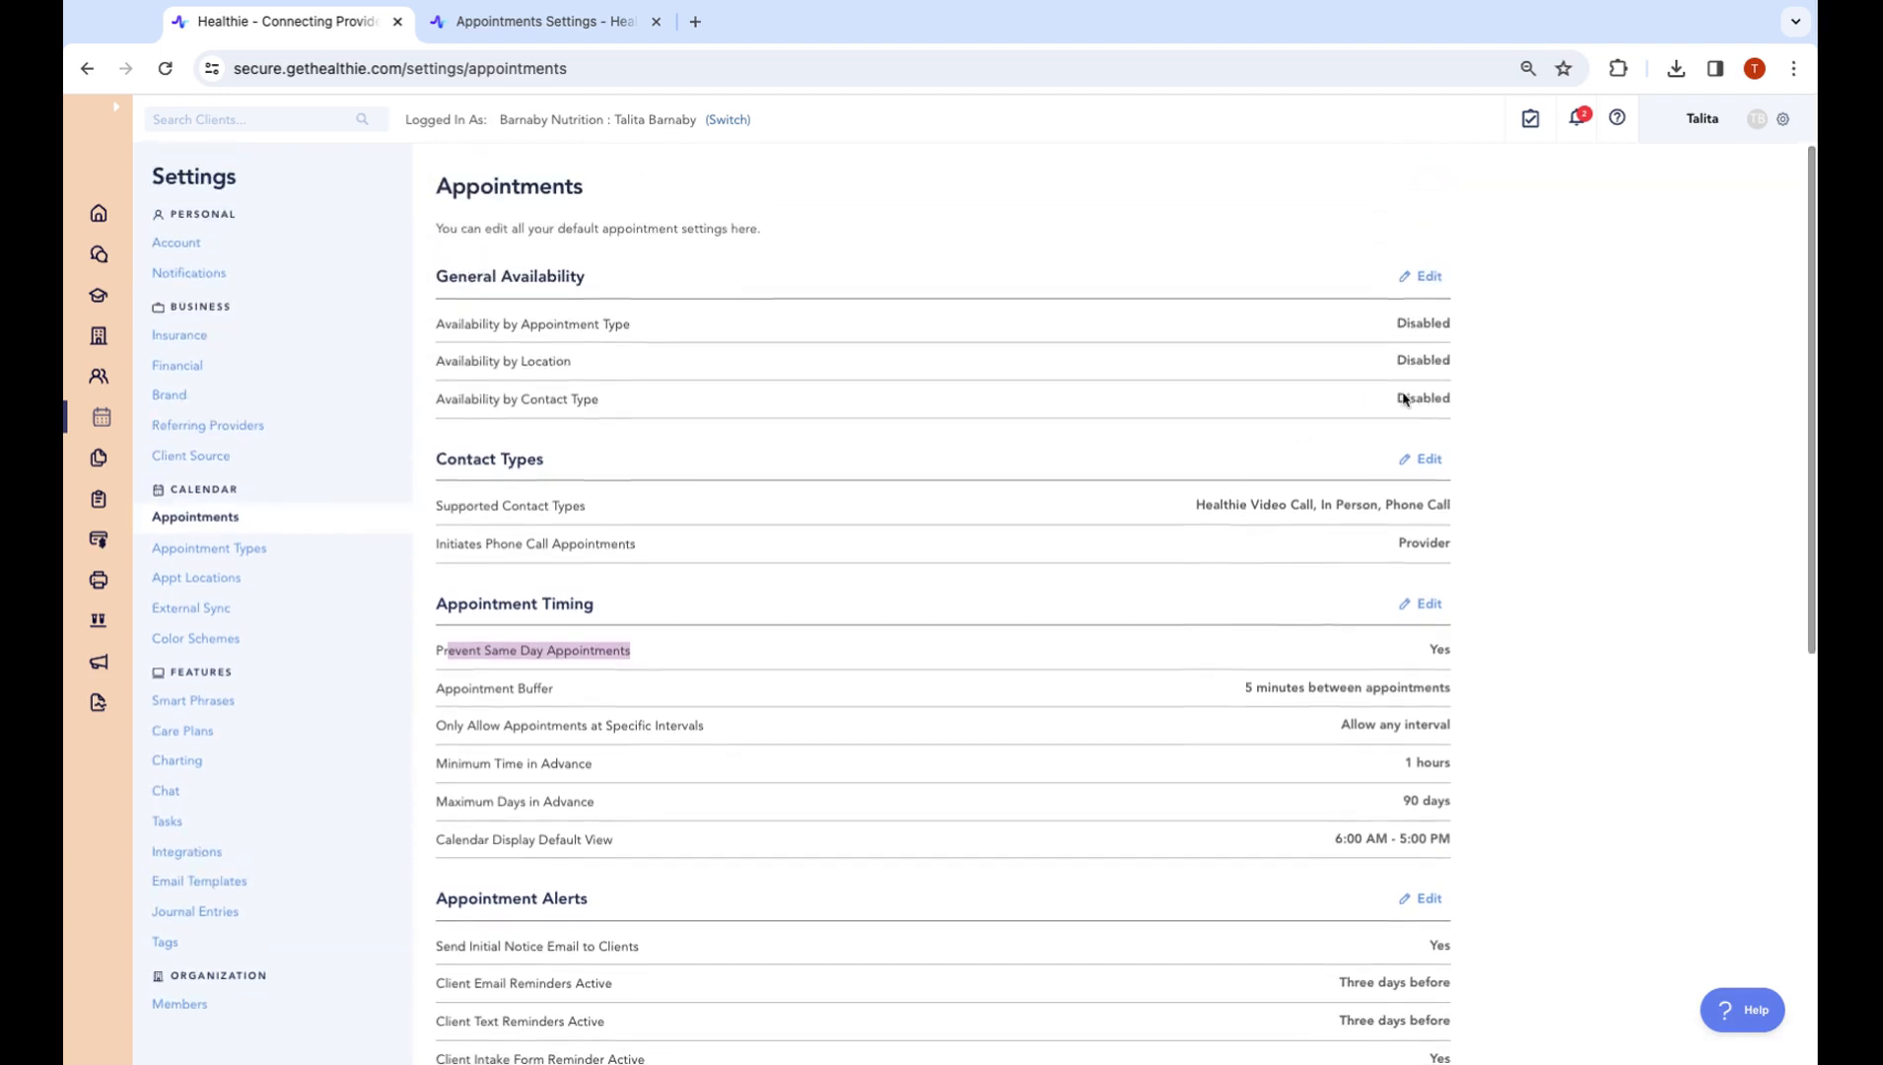
Preview the General Availability and Contact Types options without changing anything
{"action": "left_click", "coordinate": [1425, 279]}
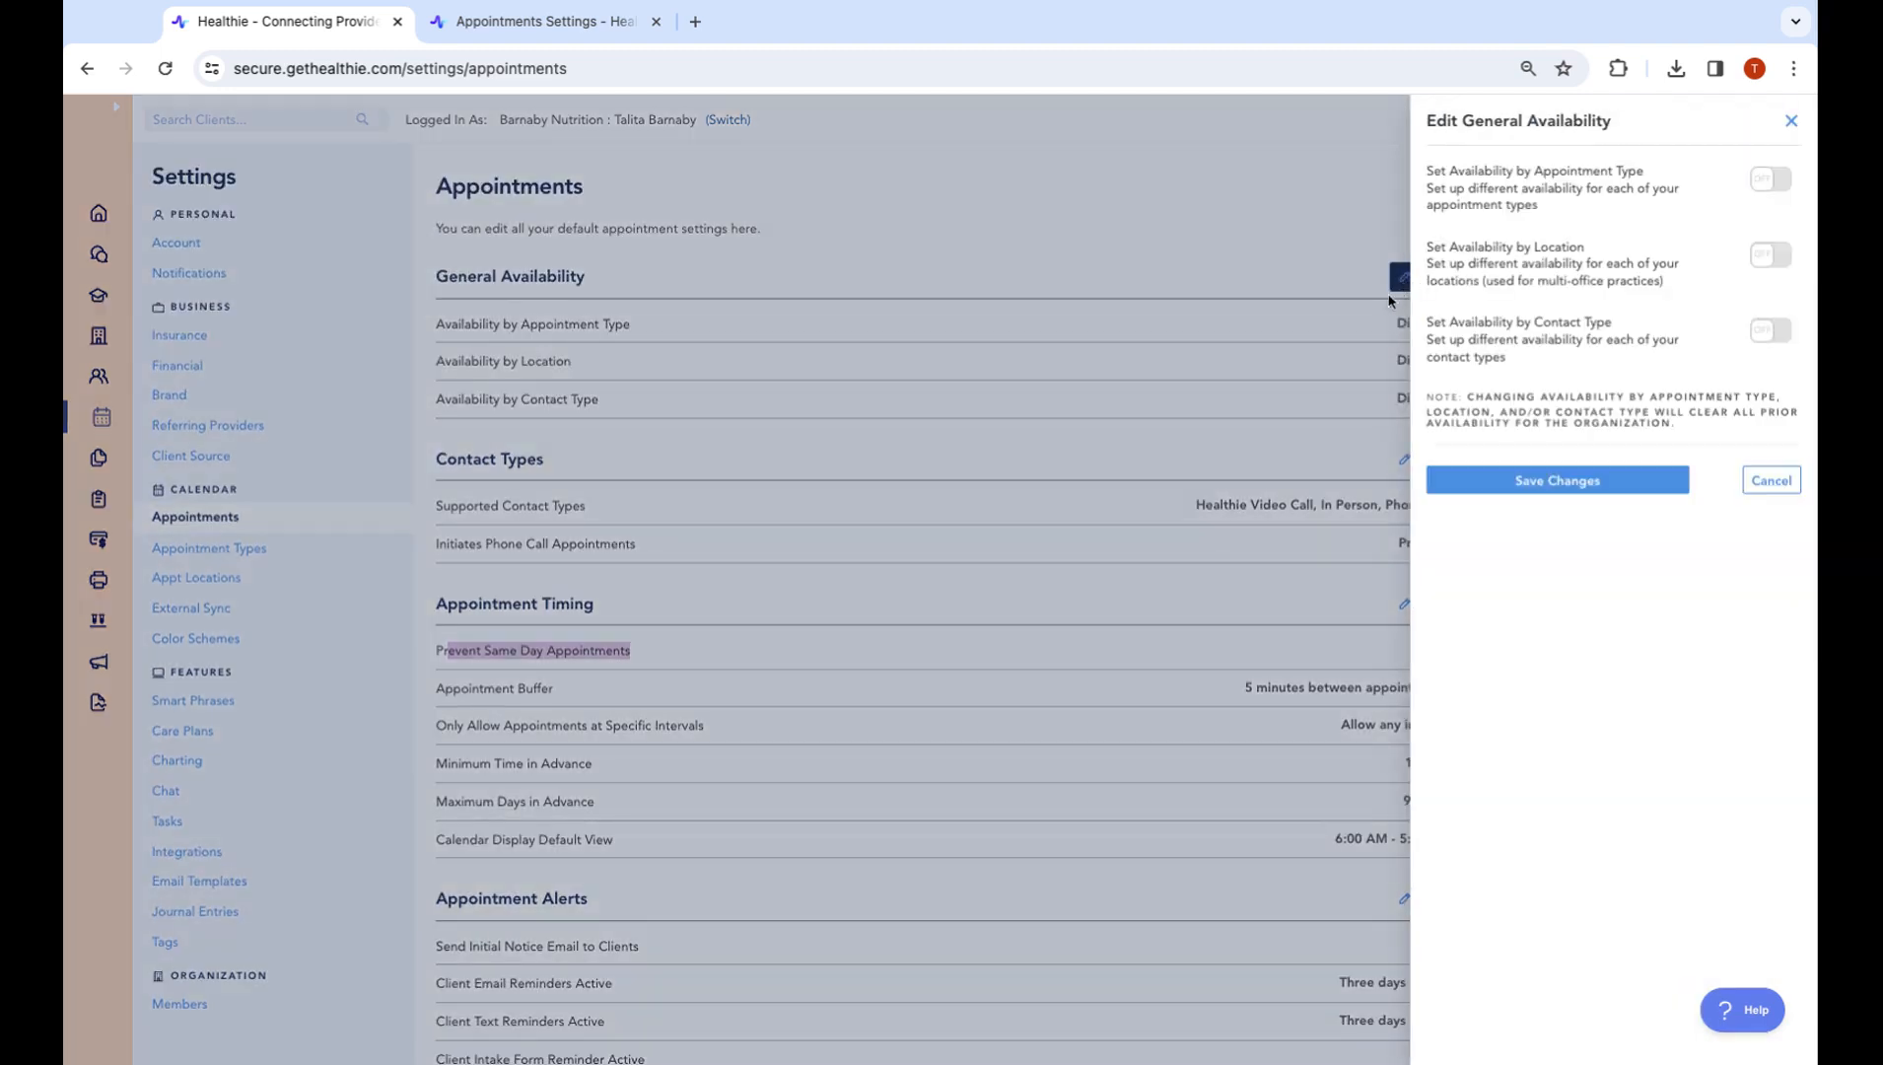
{"action": "left_click", "coordinate": [1097, 457]}
{"action": "left_click", "coordinate": [1417, 461]}
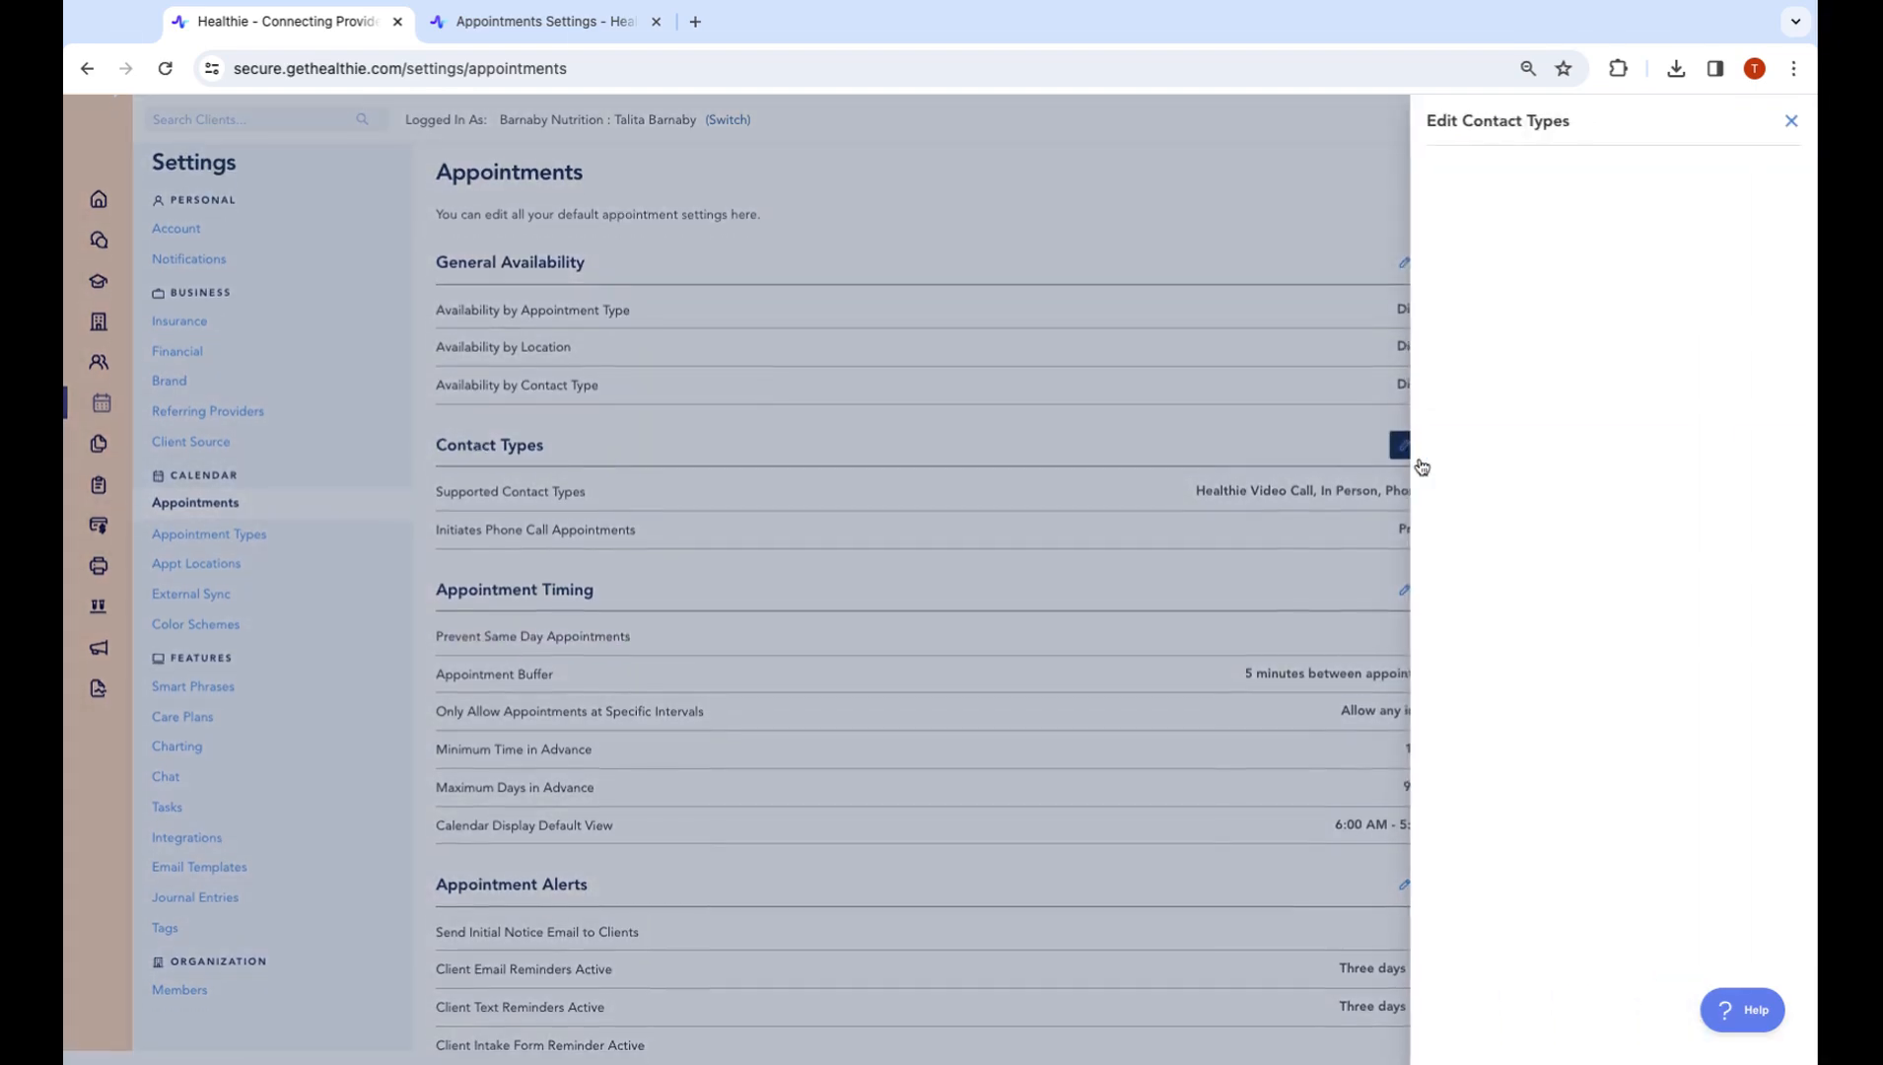
{"action": "left_click", "coordinate": [1791, 121]}
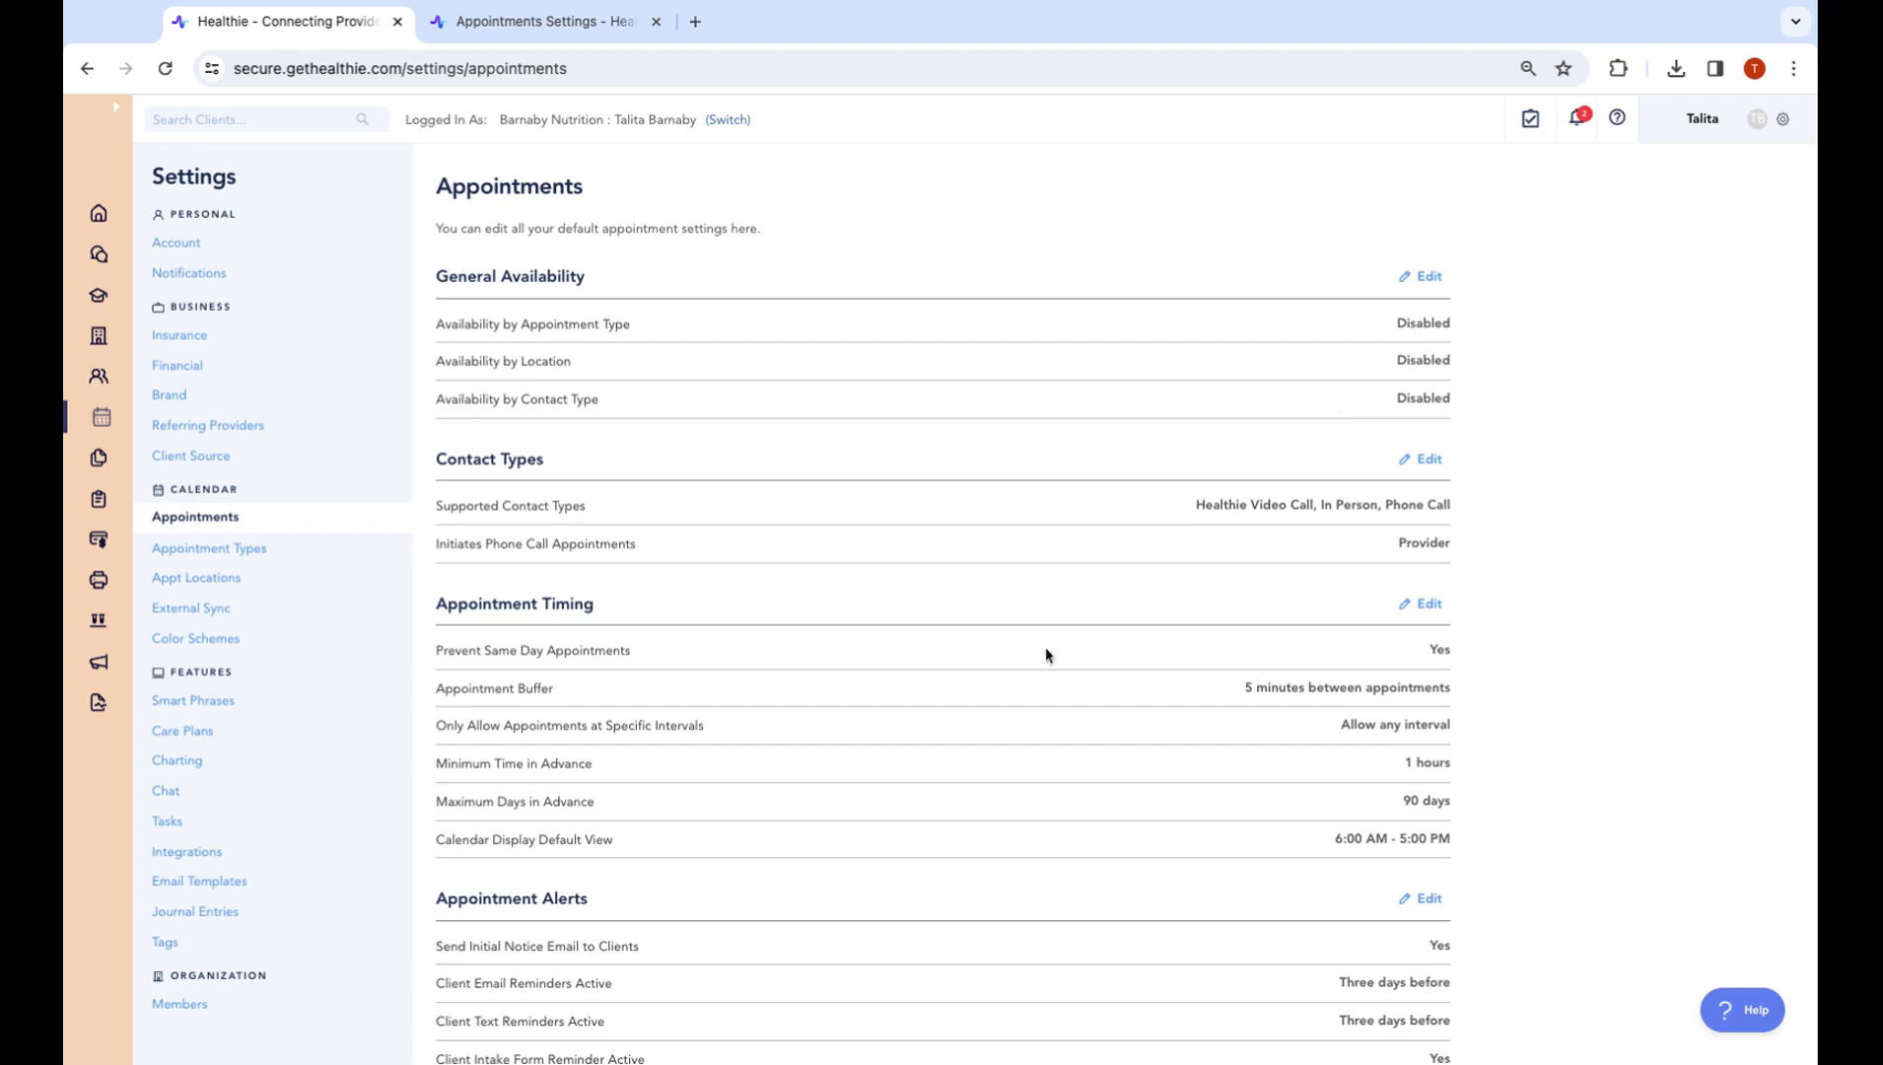
Highlight the three disabled General Availability settings and reopen its options
{"action": "triple_click", "coordinate": [437, 277]}
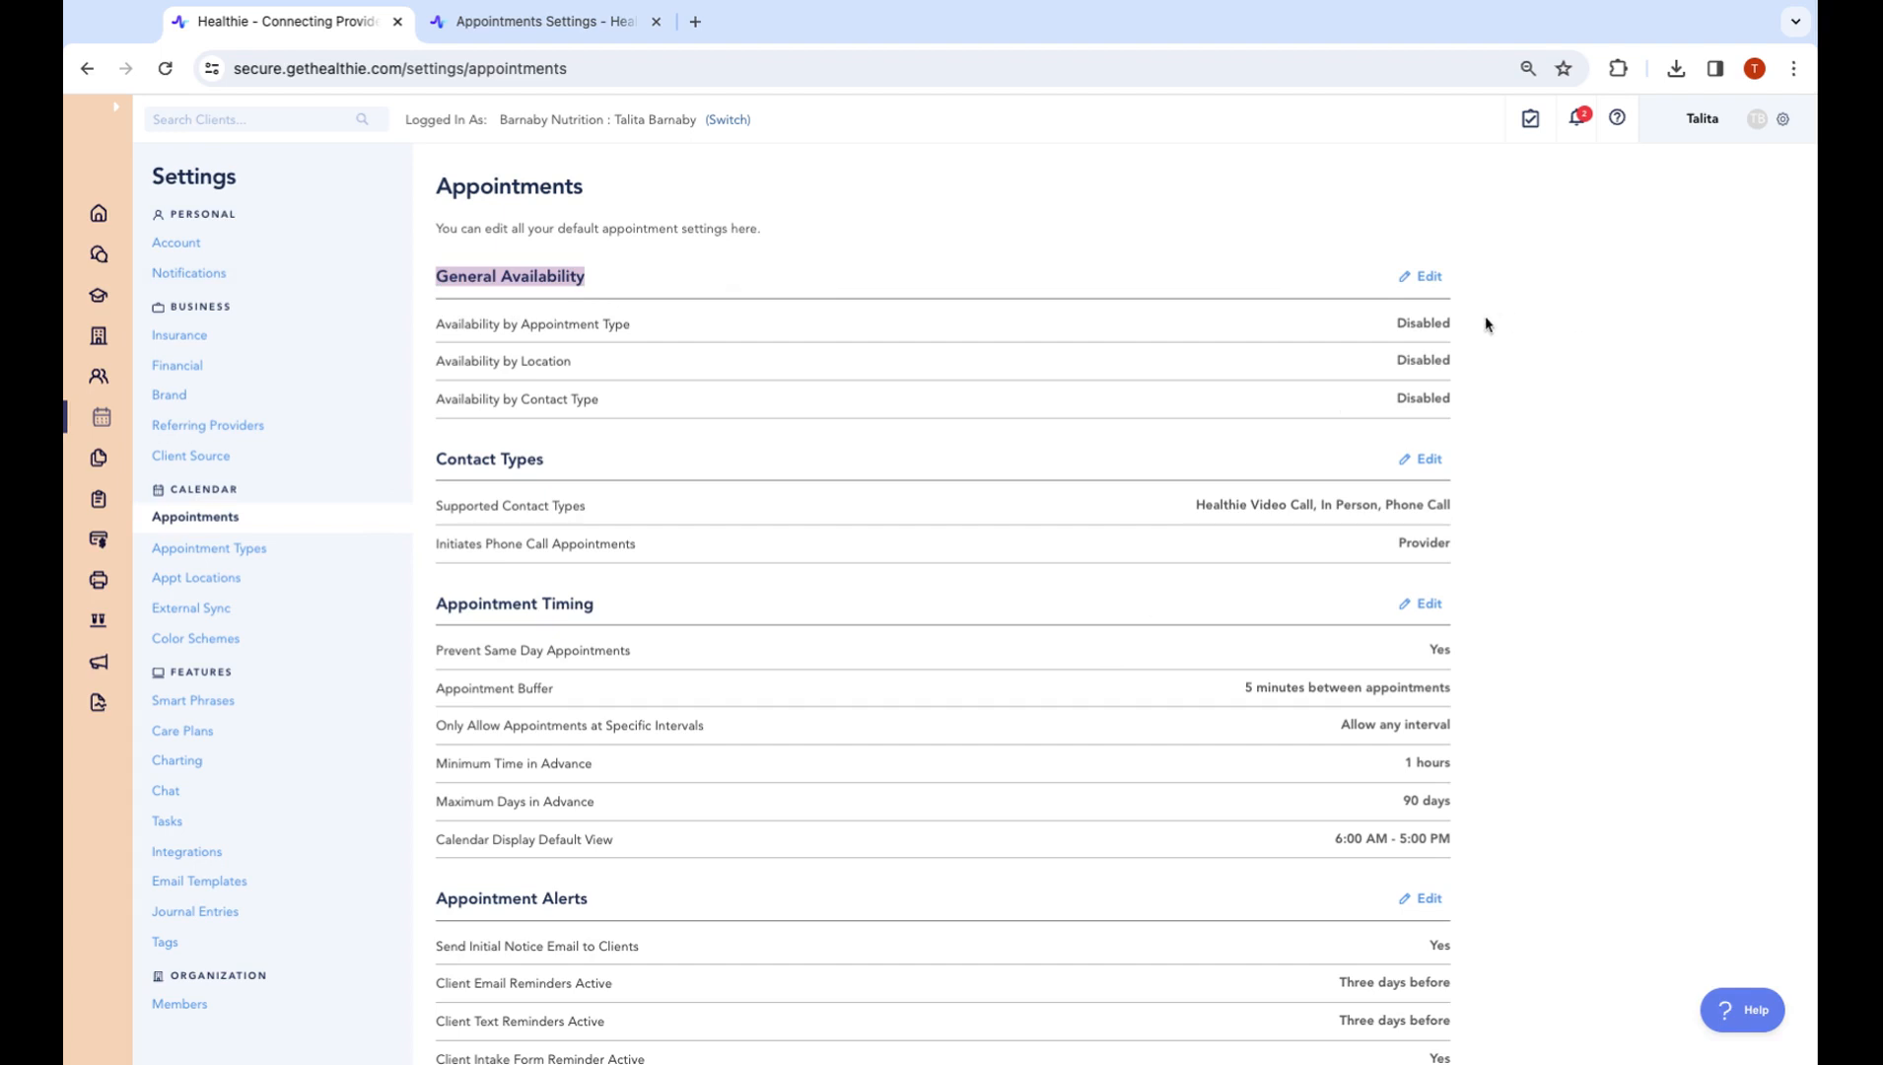
{"action": "left_click_drag", "start_coordinate": [1394, 328], "coordinate": [1451, 400]}
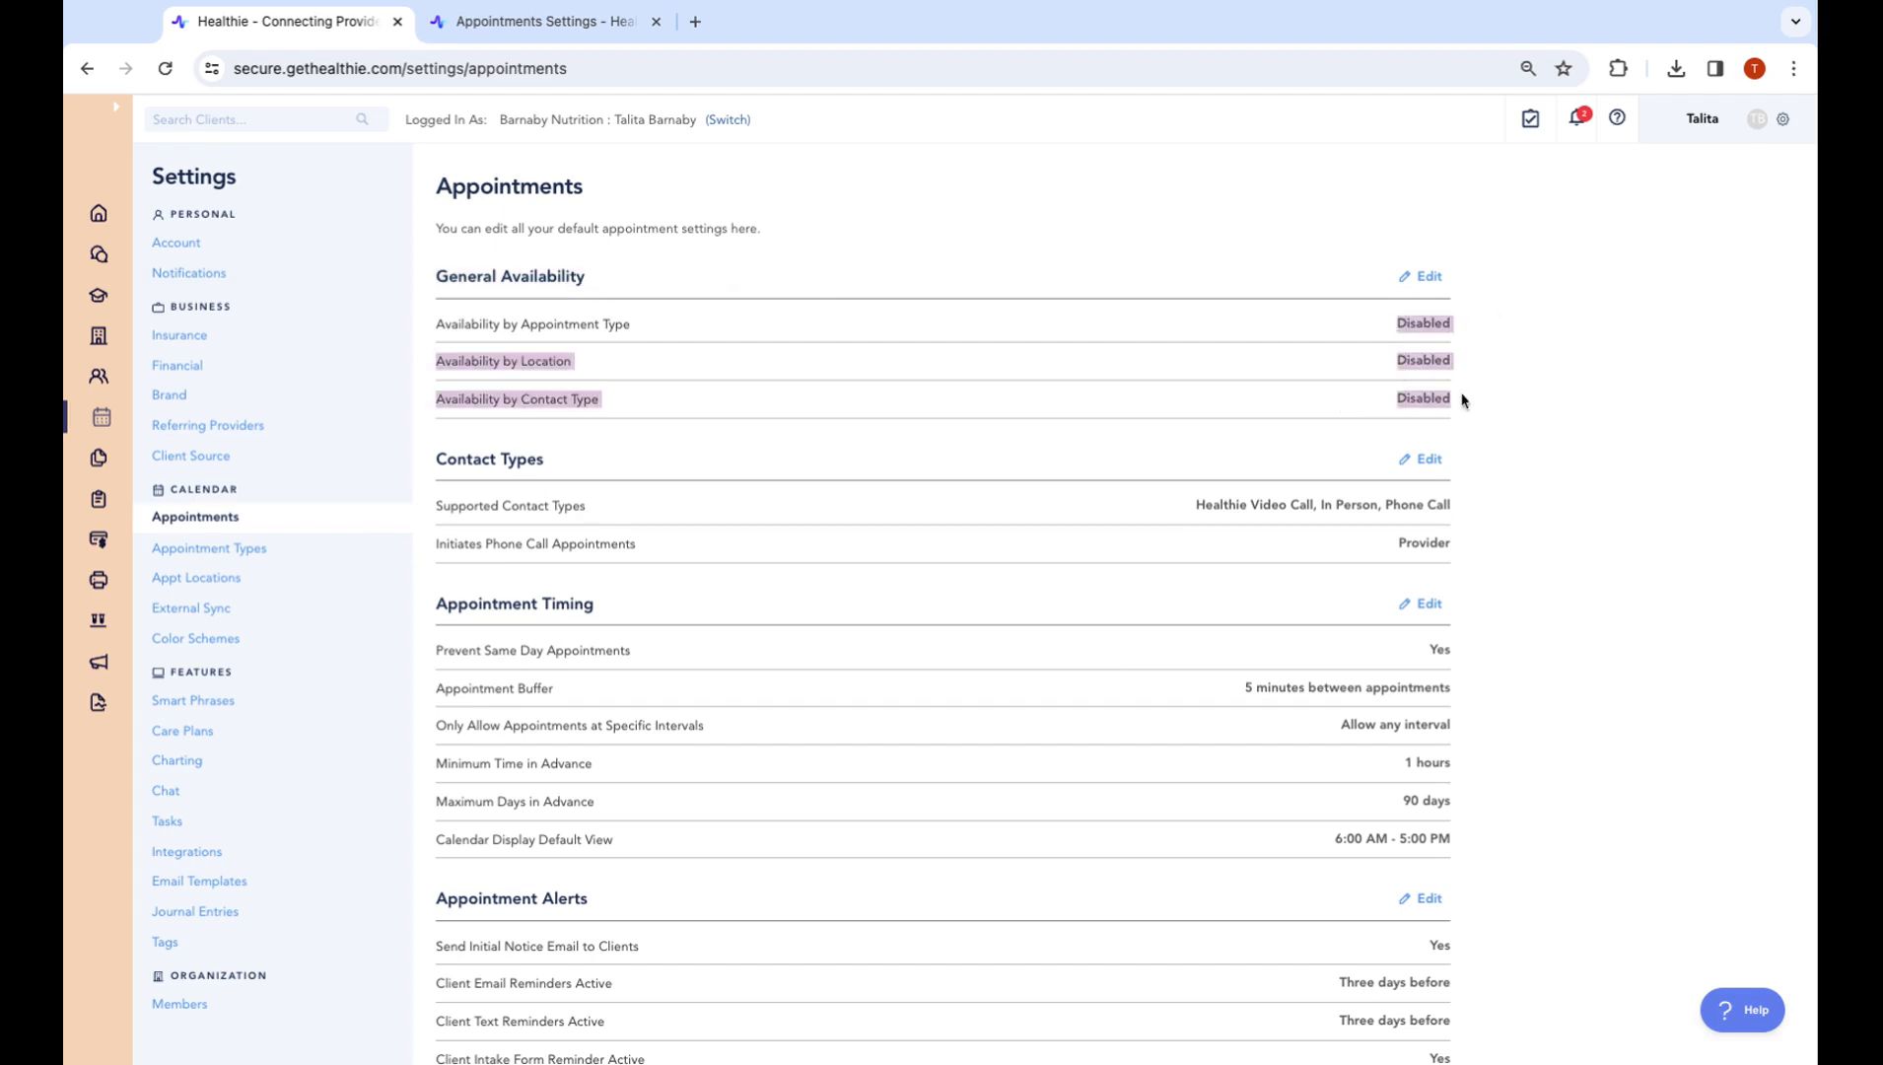
{"action": "left_click", "coordinate": [1426, 281]}
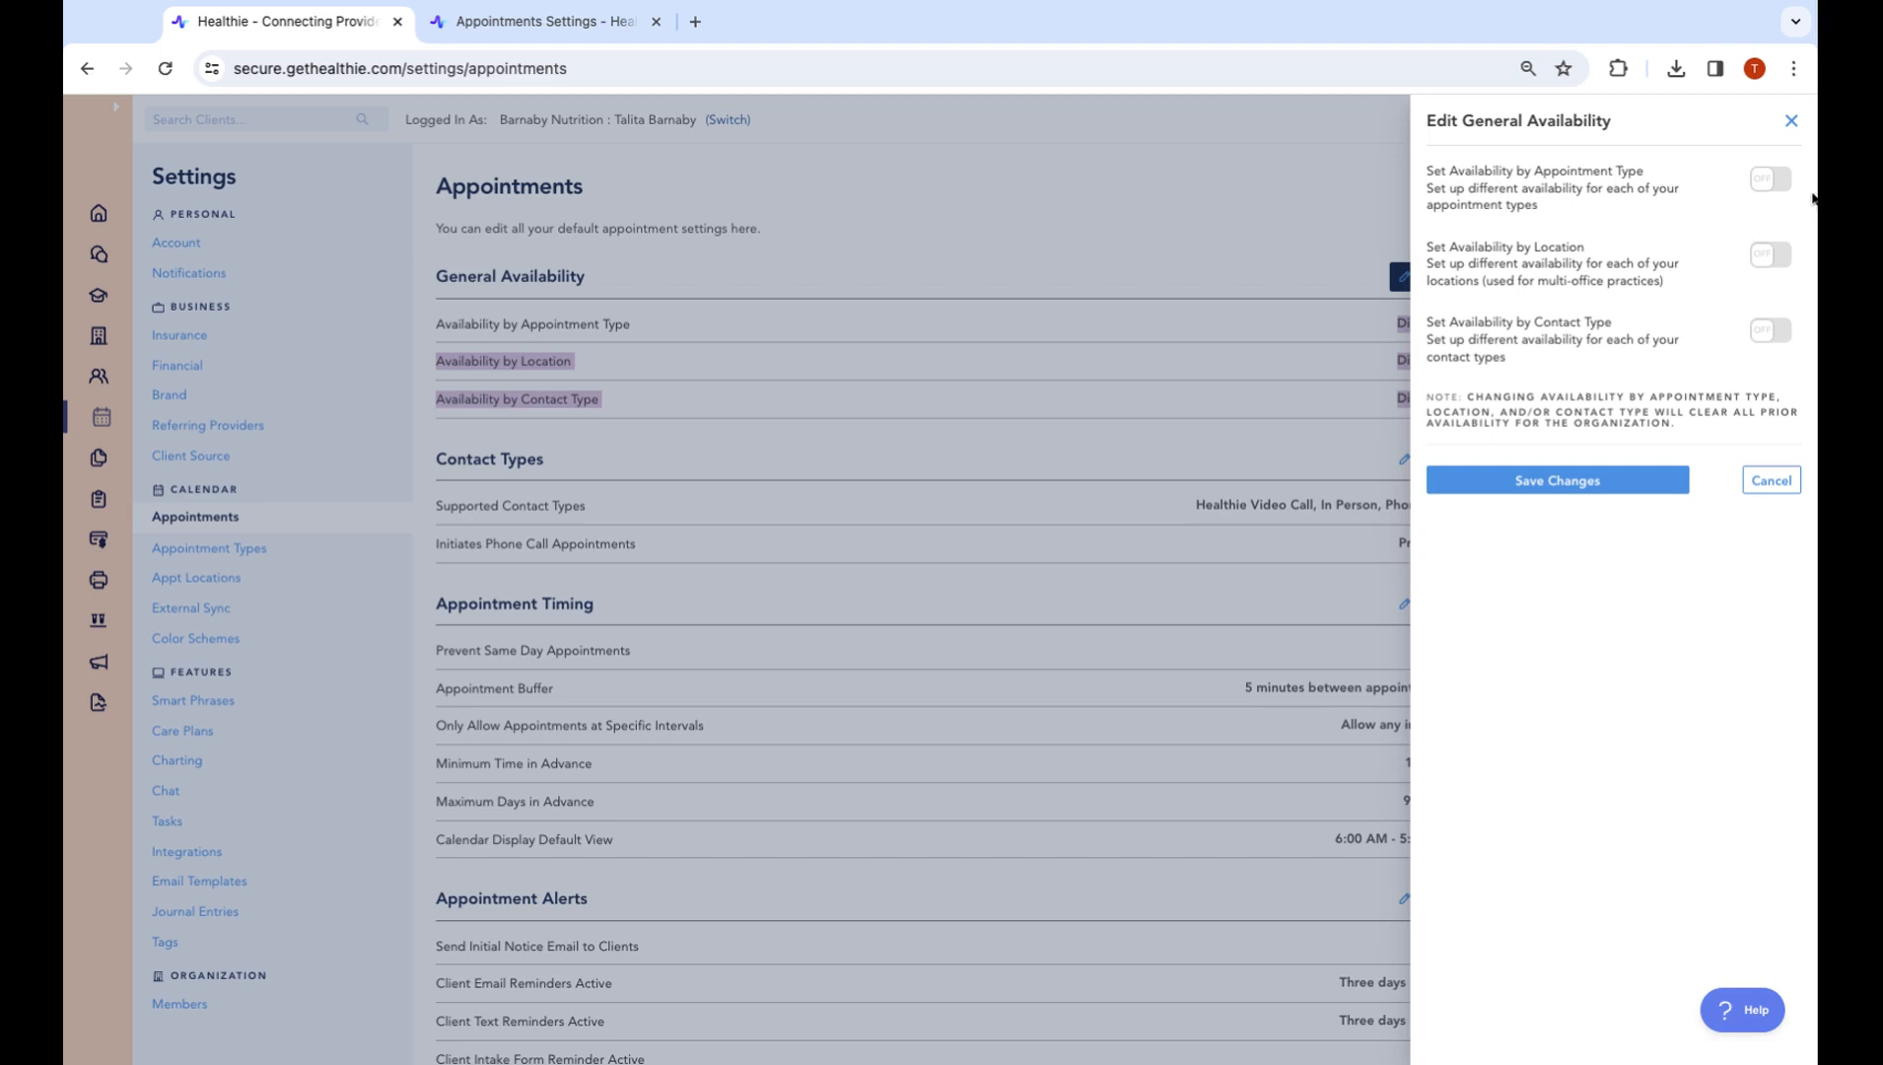
Cancel enabling availability by appointment type, keeping it disabled, and return to the calendar
{"action": "left_click", "coordinate": [1770, 182]}
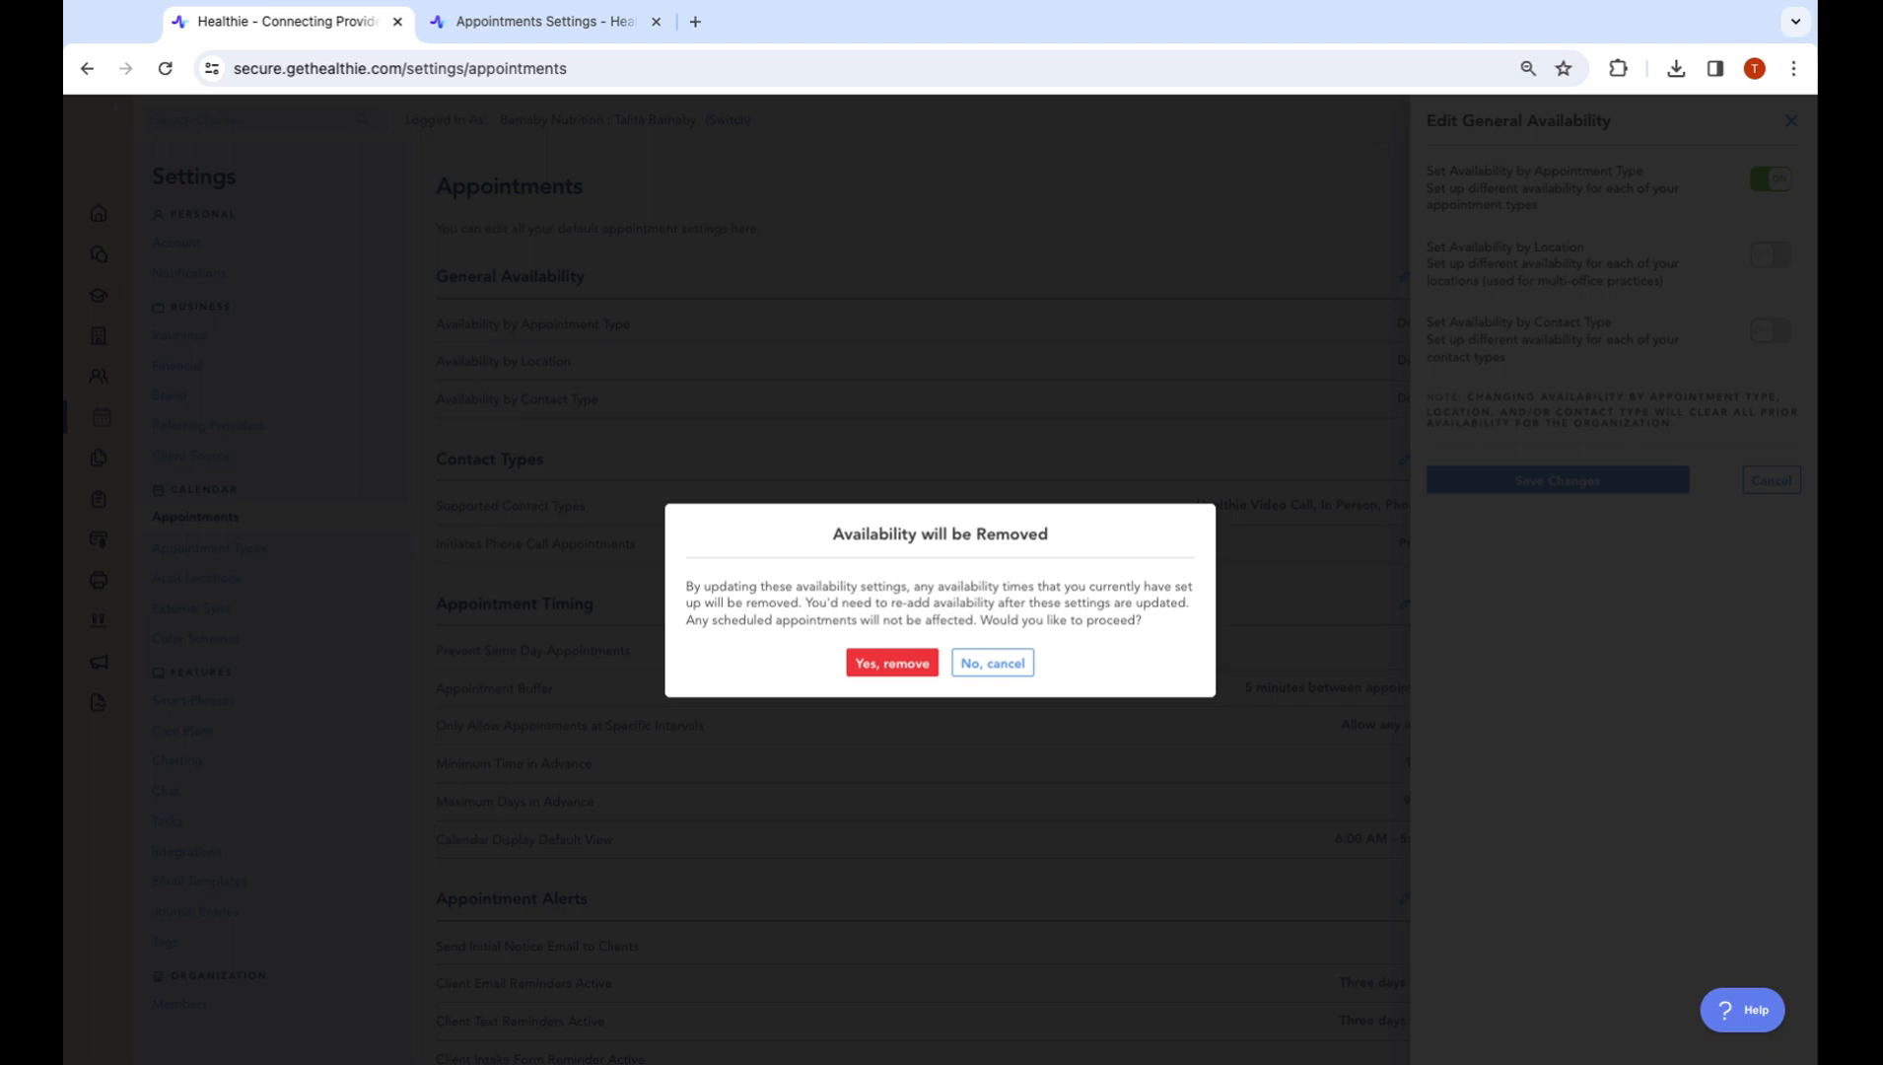
{"action": "left_click", "coordinate": [993, 662]}
{"action": "left_click", "coordinate": [1790, 118]}
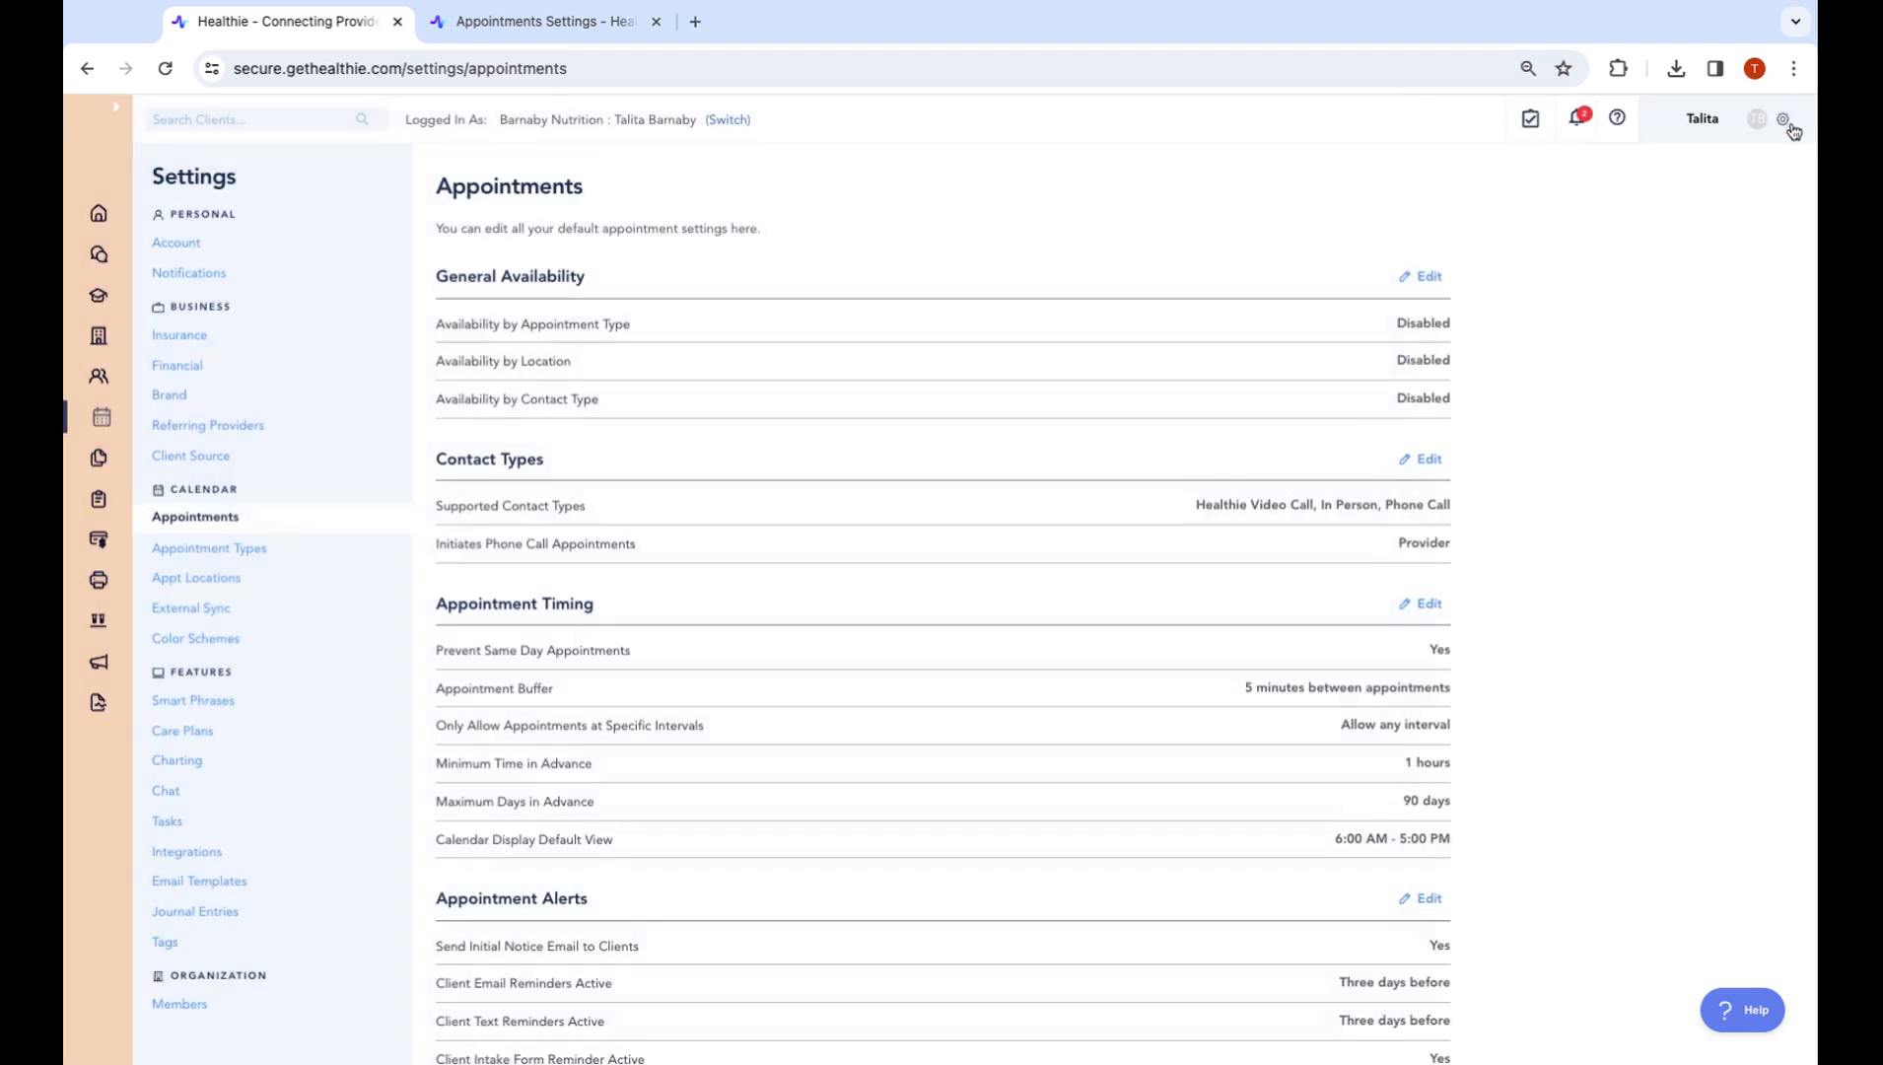
{"action": "left_click_drag", "start_coordinate": [633, 324], "coordinate": [513, 324]}
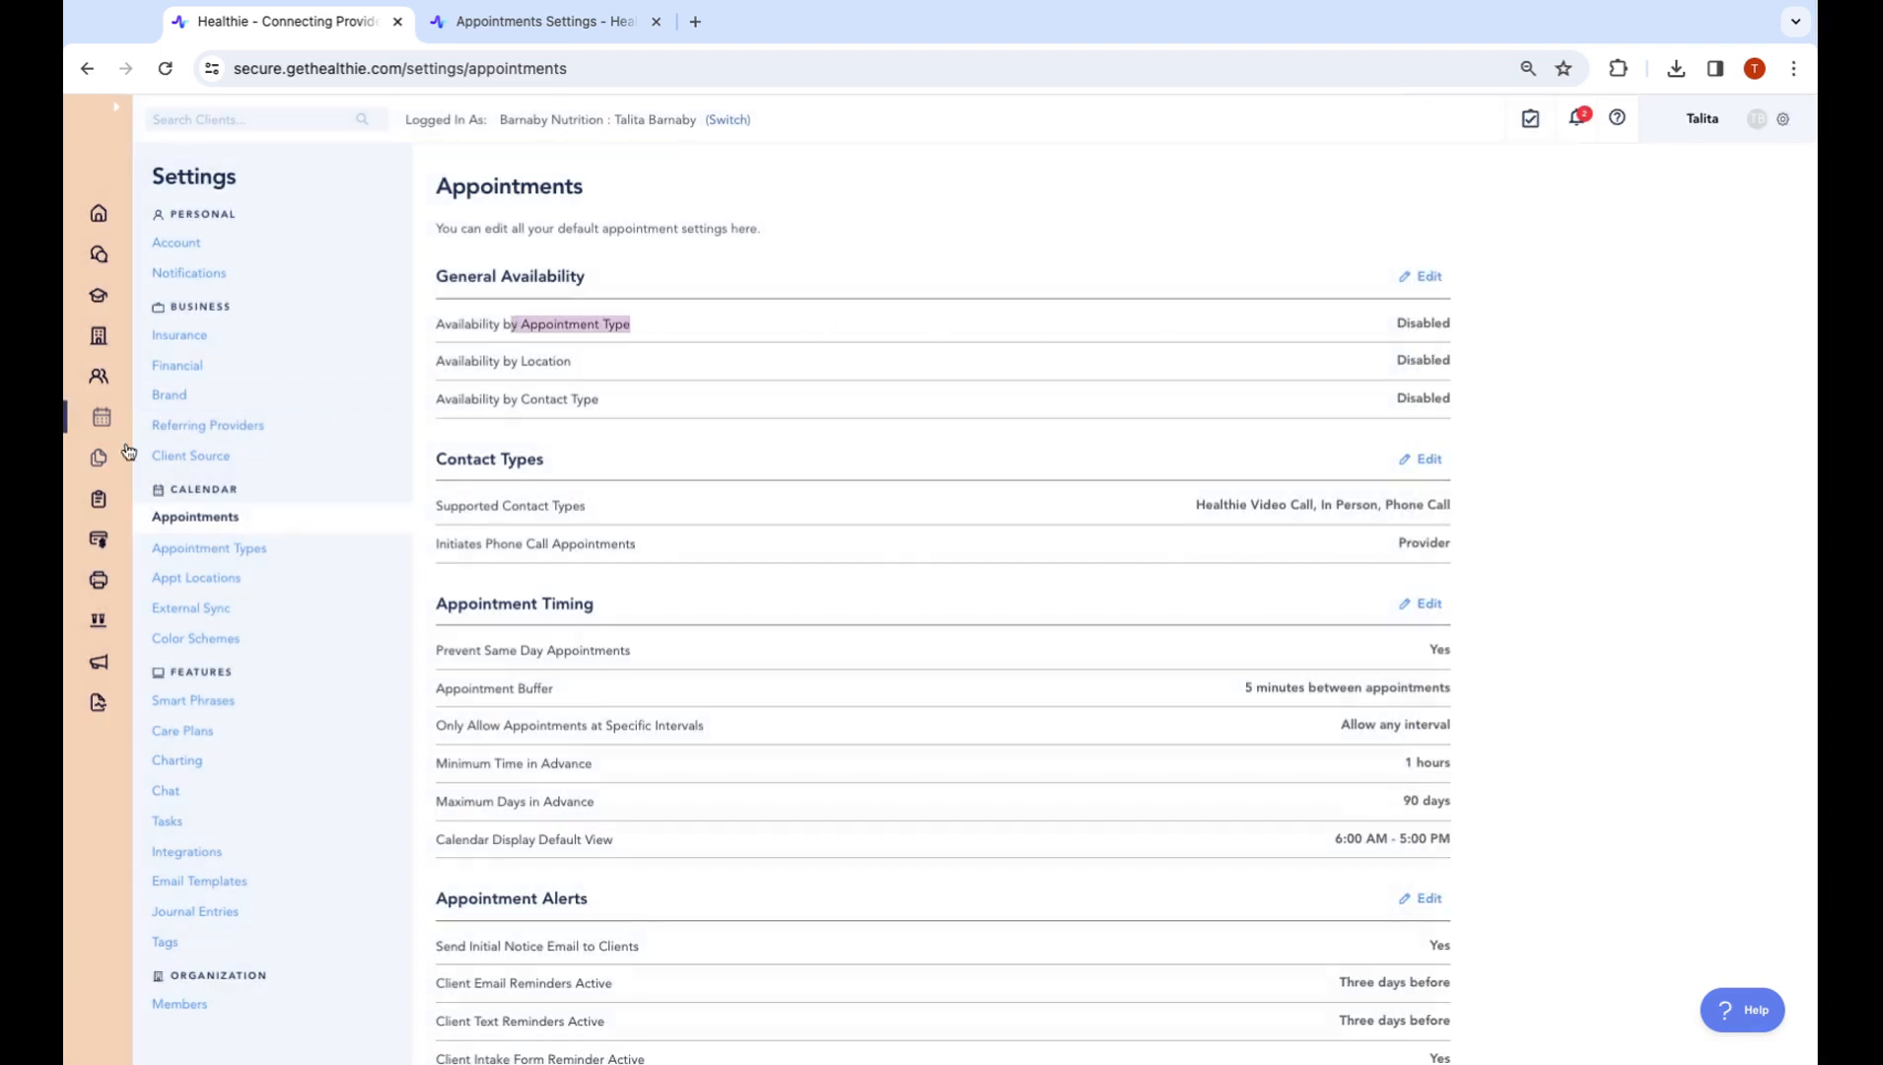
{"action": "left_click", "coordinate": [102, 419]}
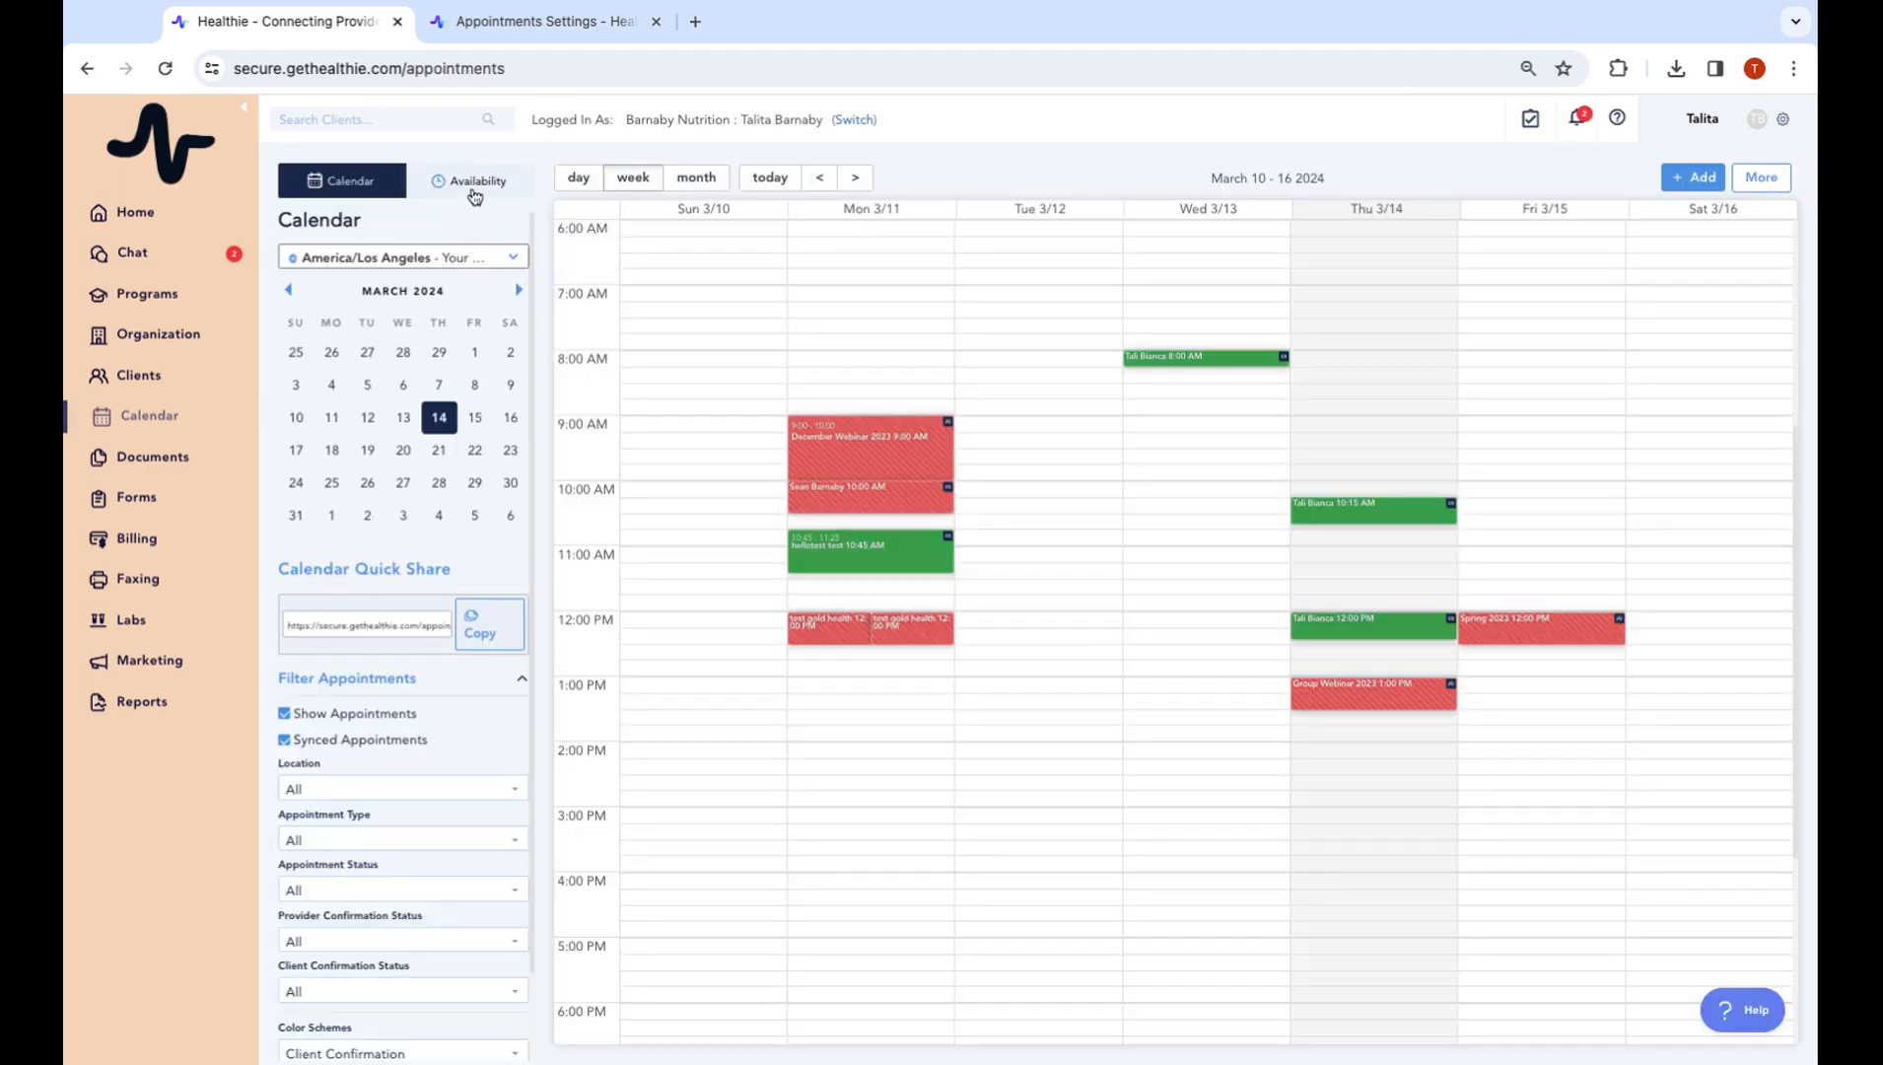
Preview a weekly availability form on the Availability tab without saving, then reach account settings
{"action": "left_click", "coordinate": [473, 194]}
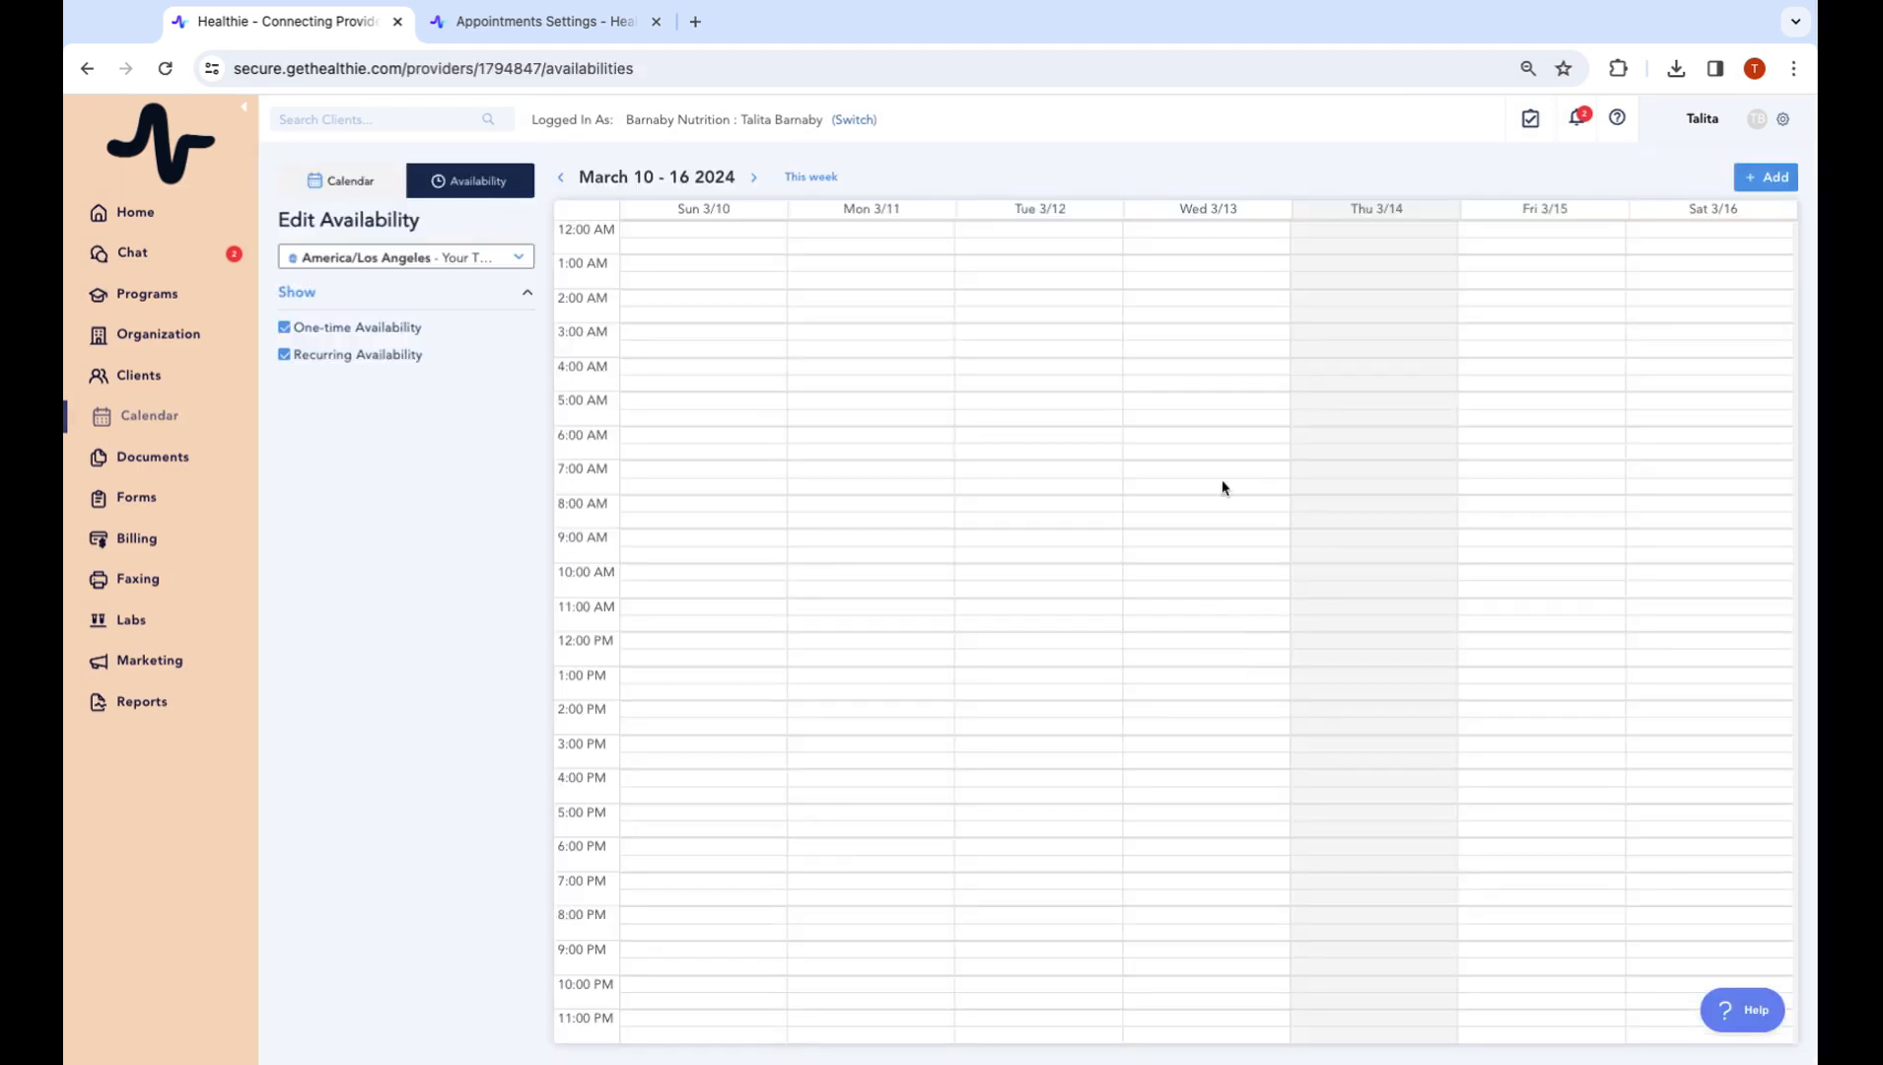
{"action": "left_click", "coordinate": [1762, 179]}
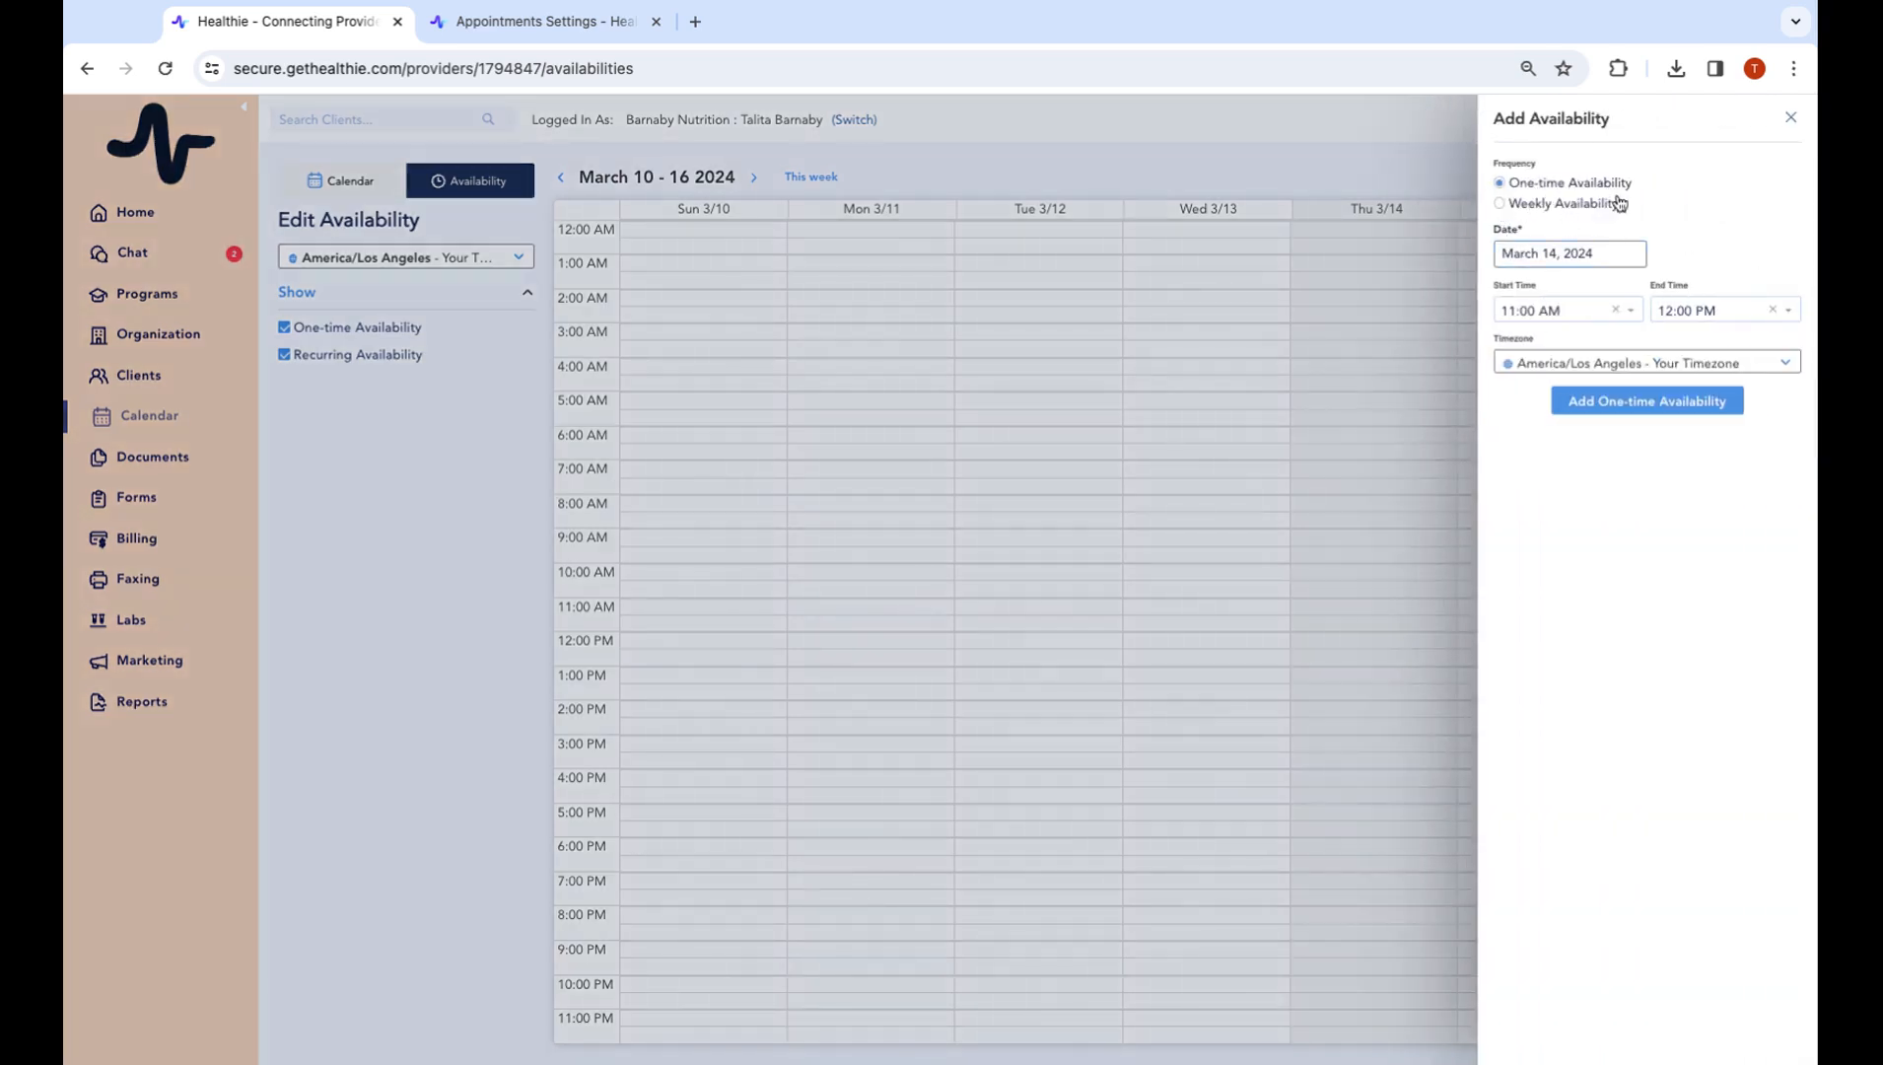
{"action": "left_click", "coordinate": [1556, 203]}
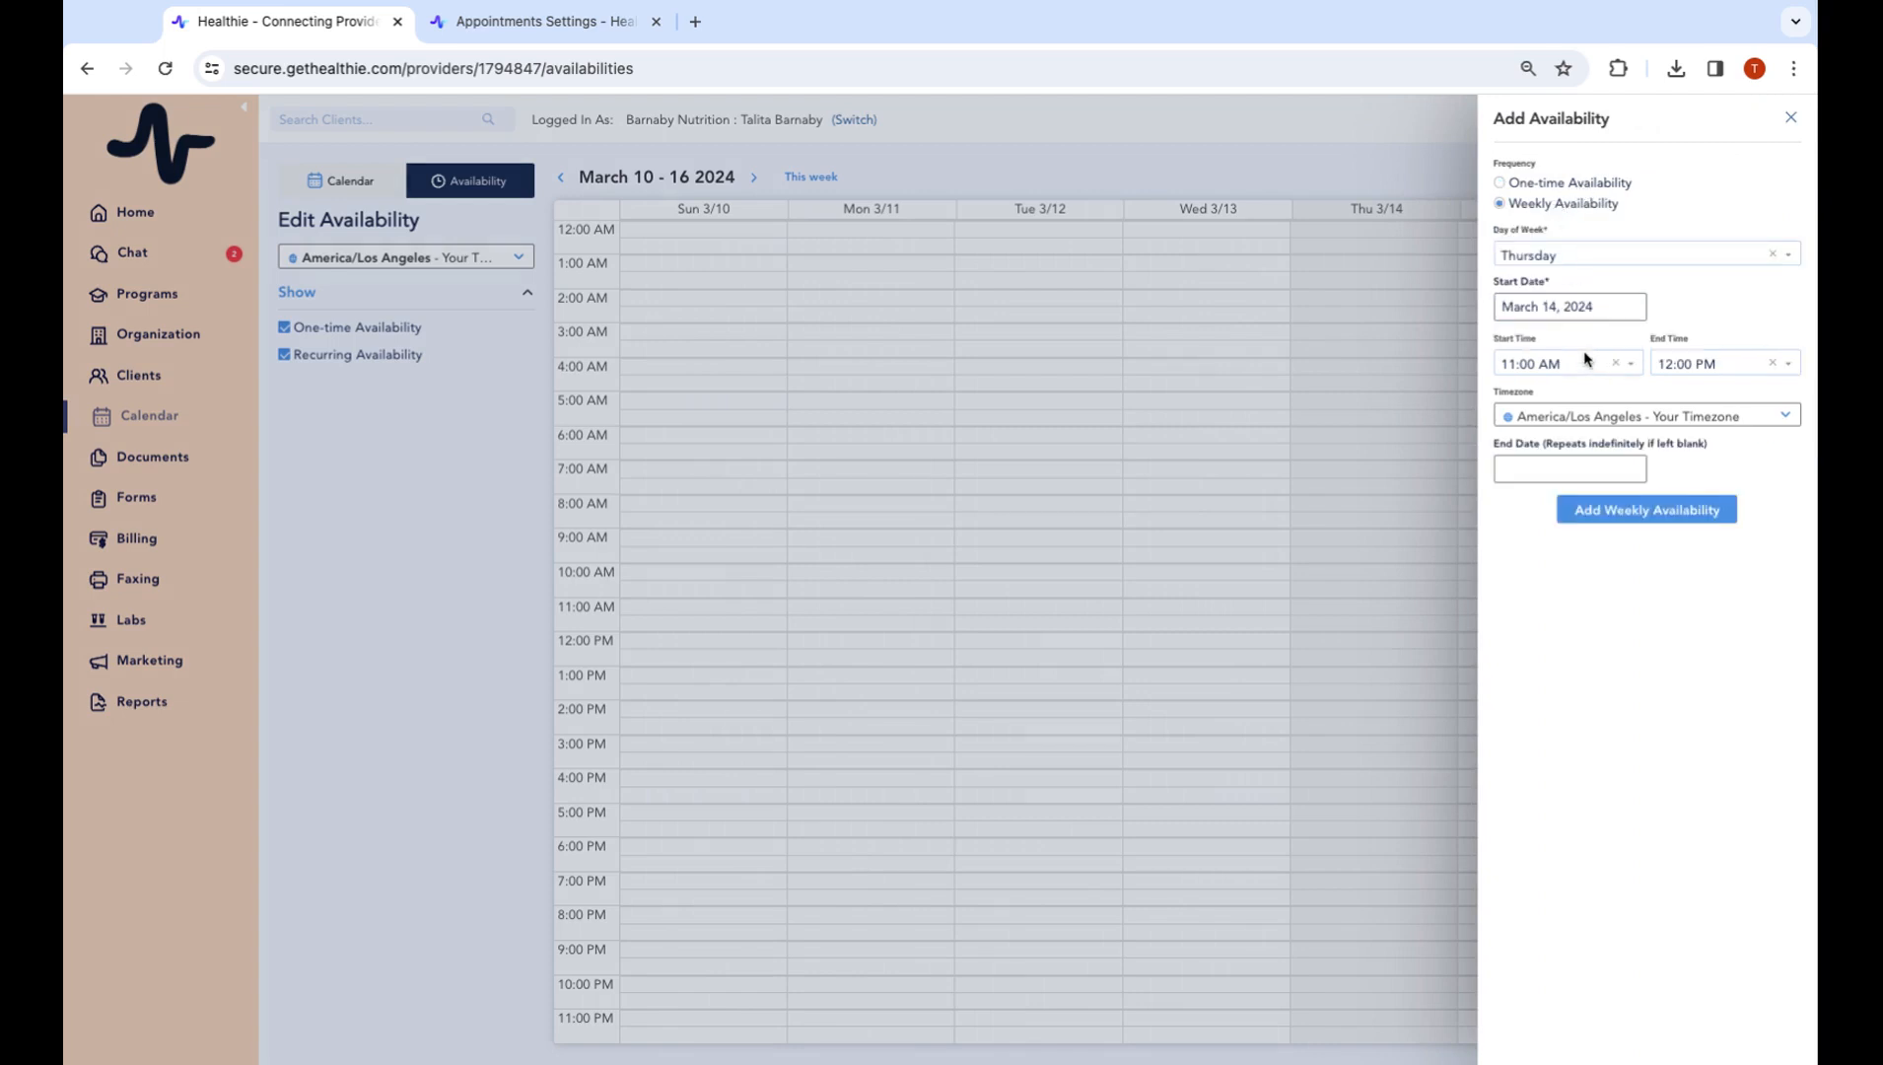
{"action": "left_click", "coordinate": [1790, 119]}
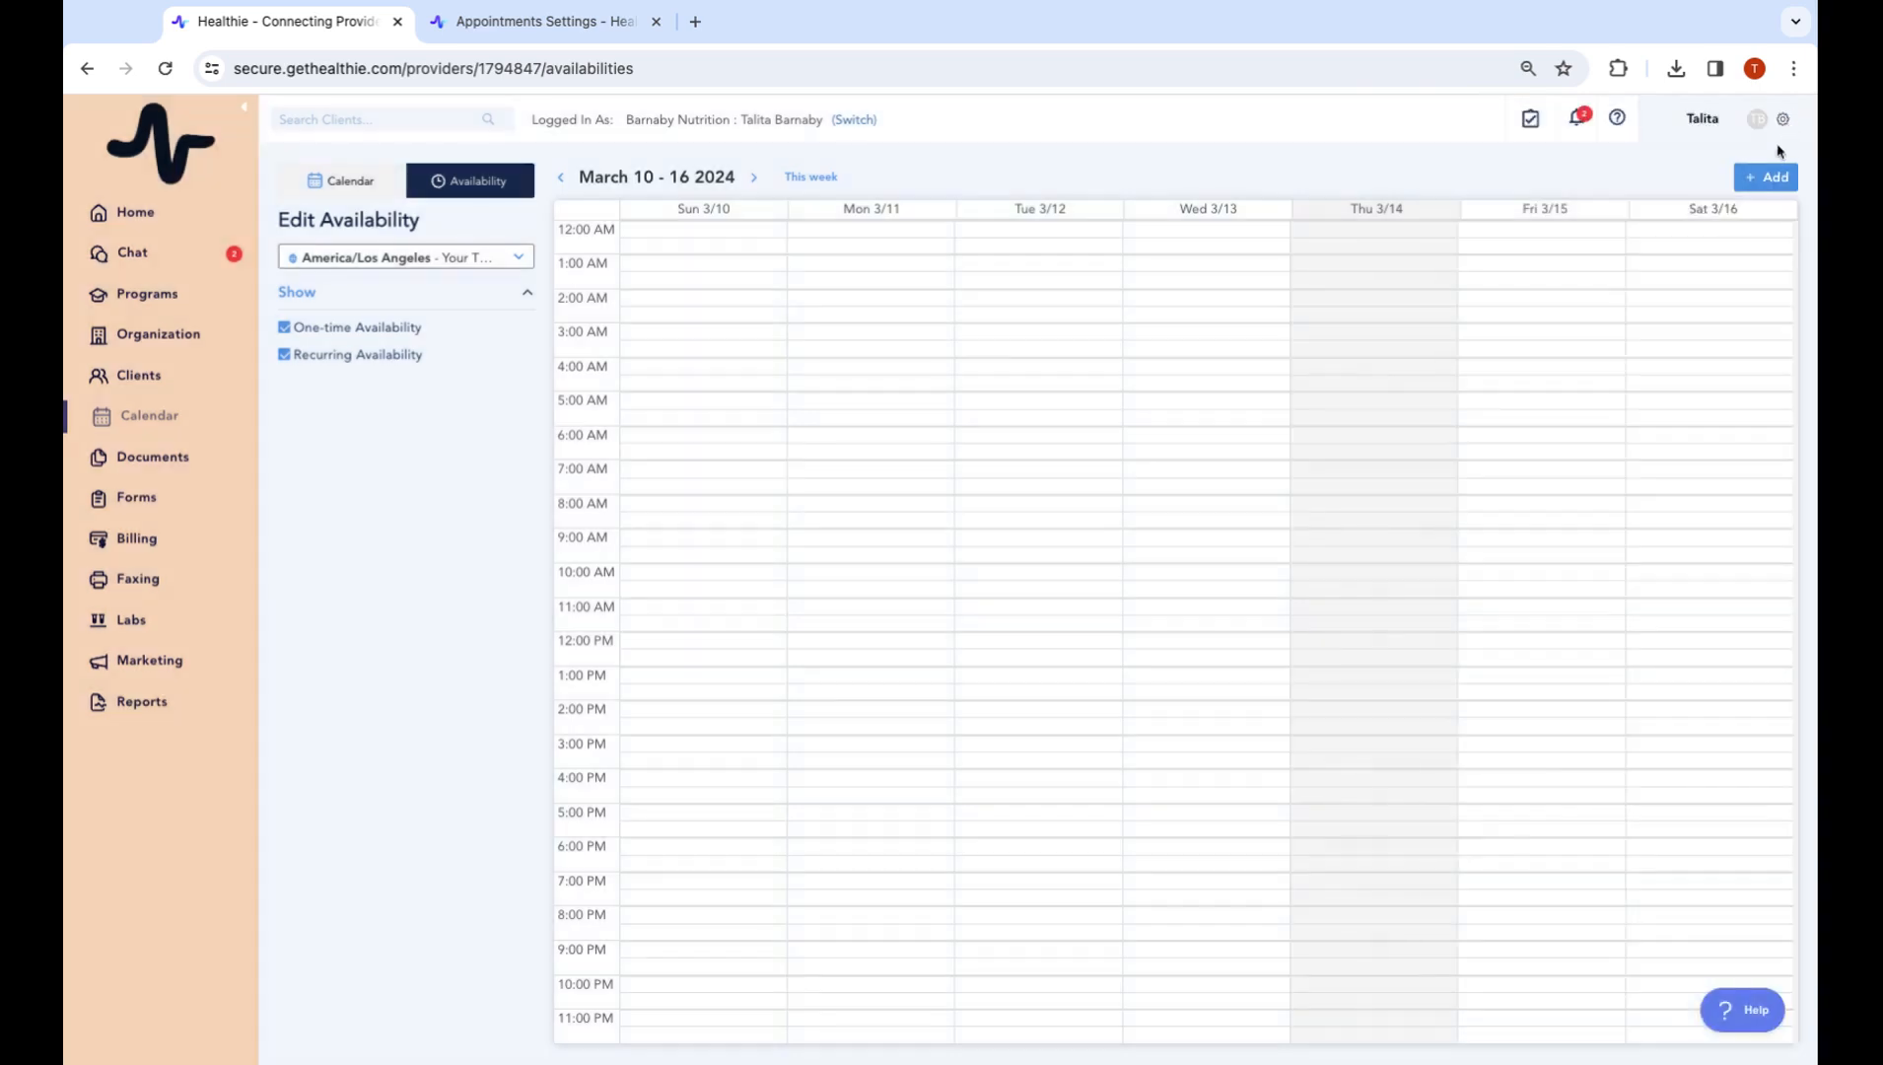
{"action": "left_click", "coordinate": [1783, 119]}
{"action": "left_click", "coordinate": [1763, 164]}
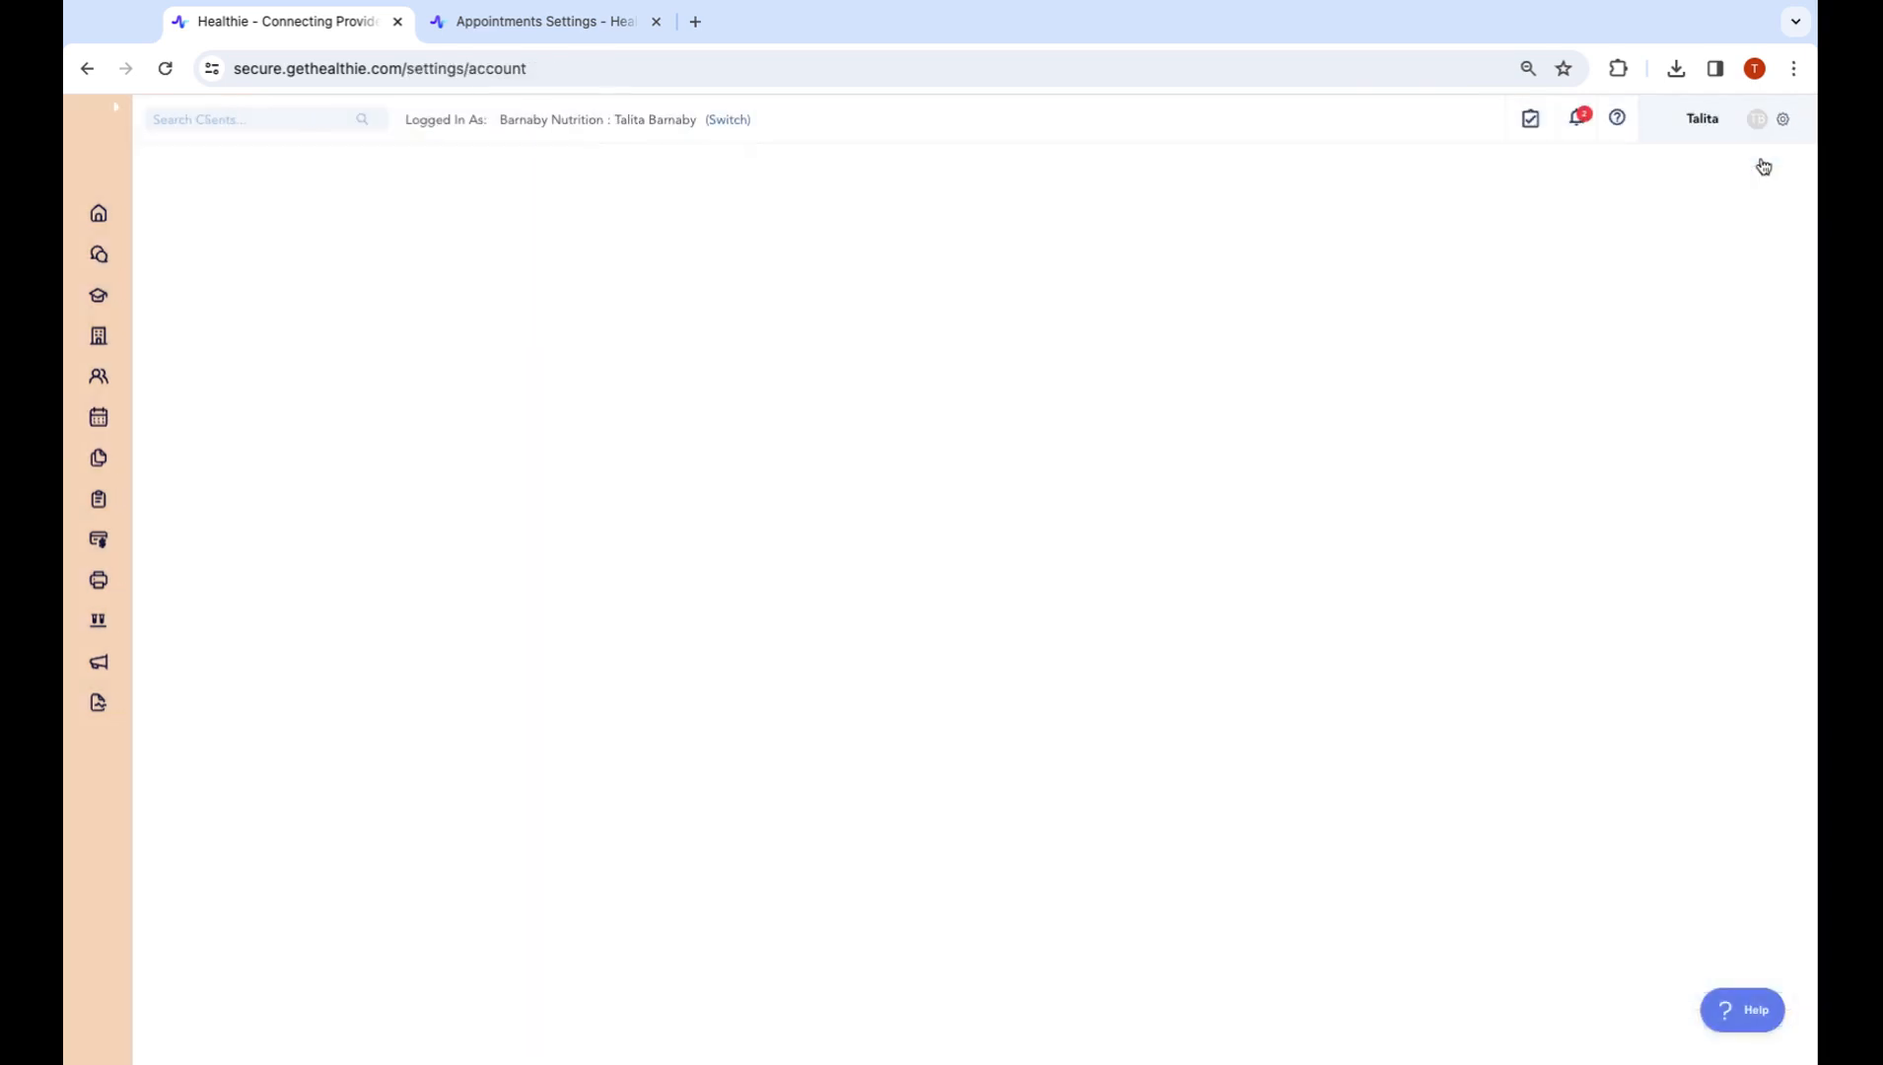
Turn on availability by appointment type, confirm removing existing availability, save, and return to the calendar
{"action": "left_click", "coordinate": [240, 528]}
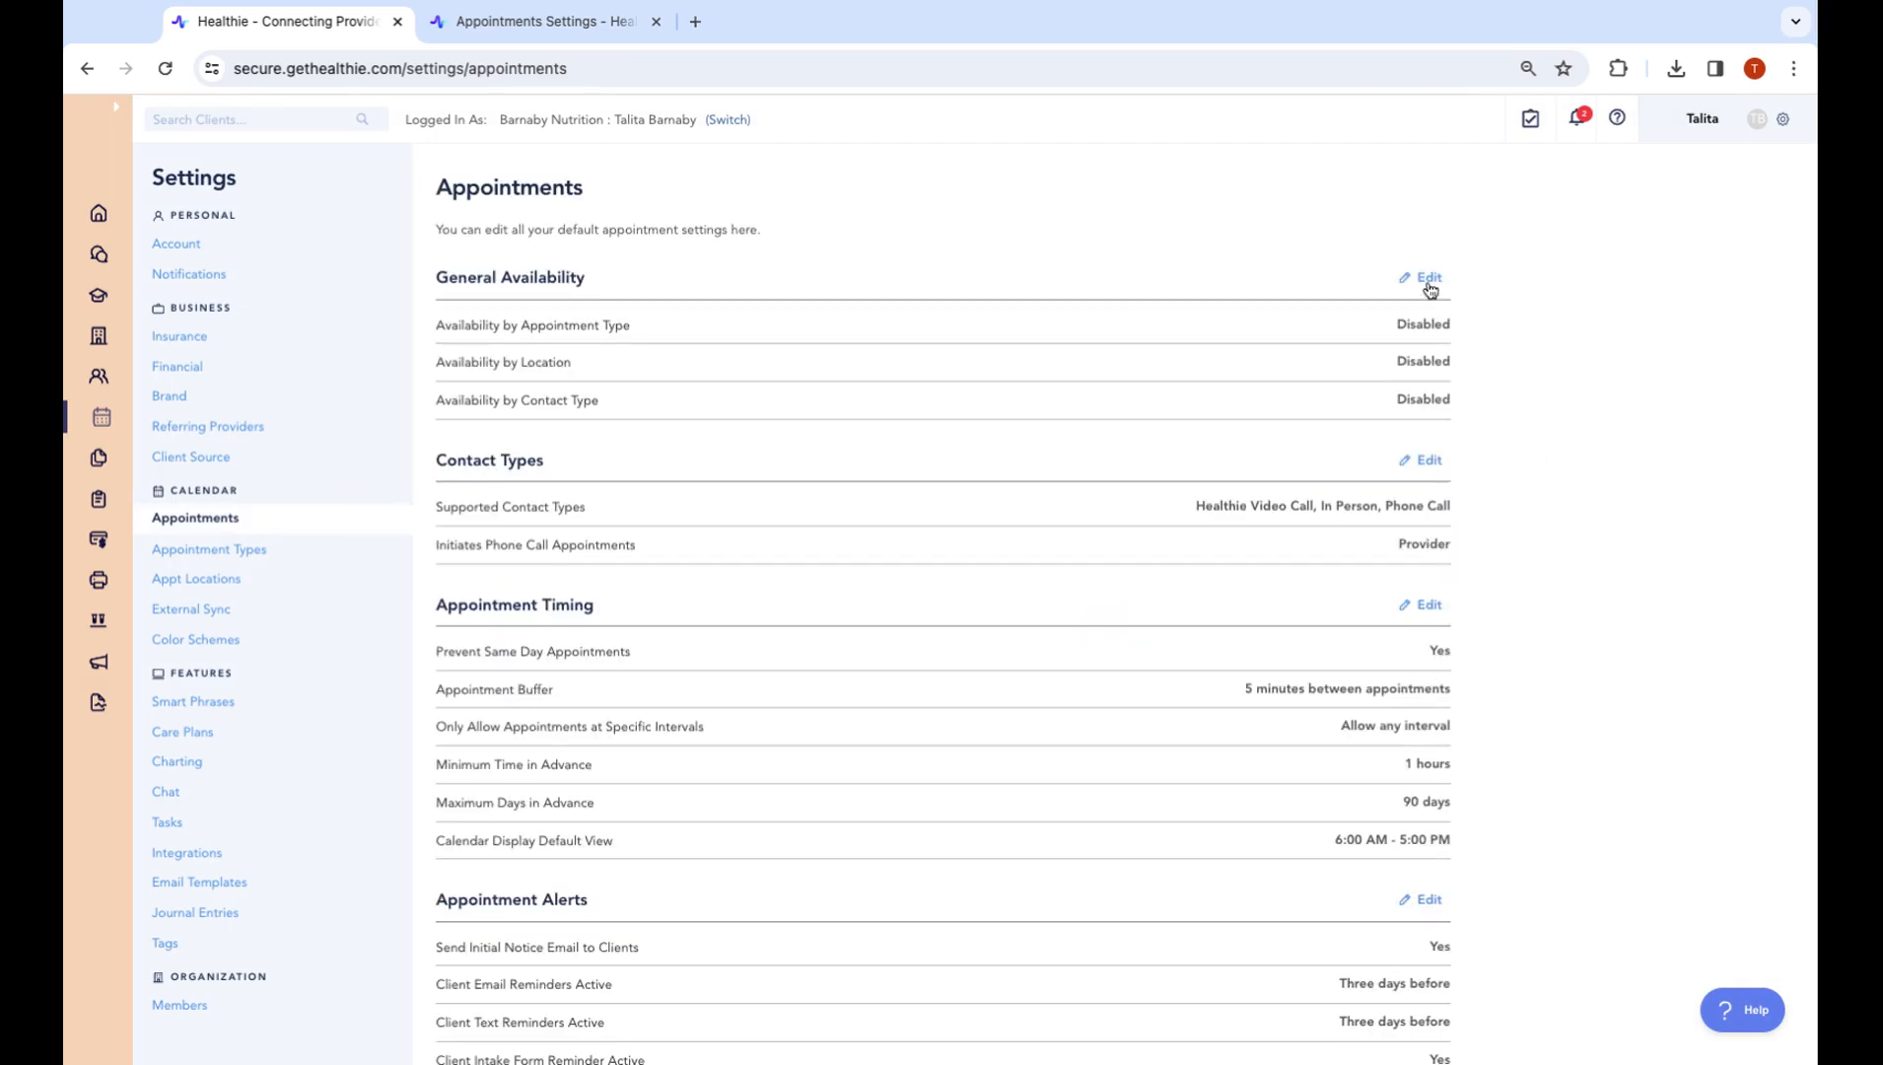
{"action": "left_click", "coordinate": [1419, 283]}
{"action": "left_click", "coordinate": [1772, 181]}
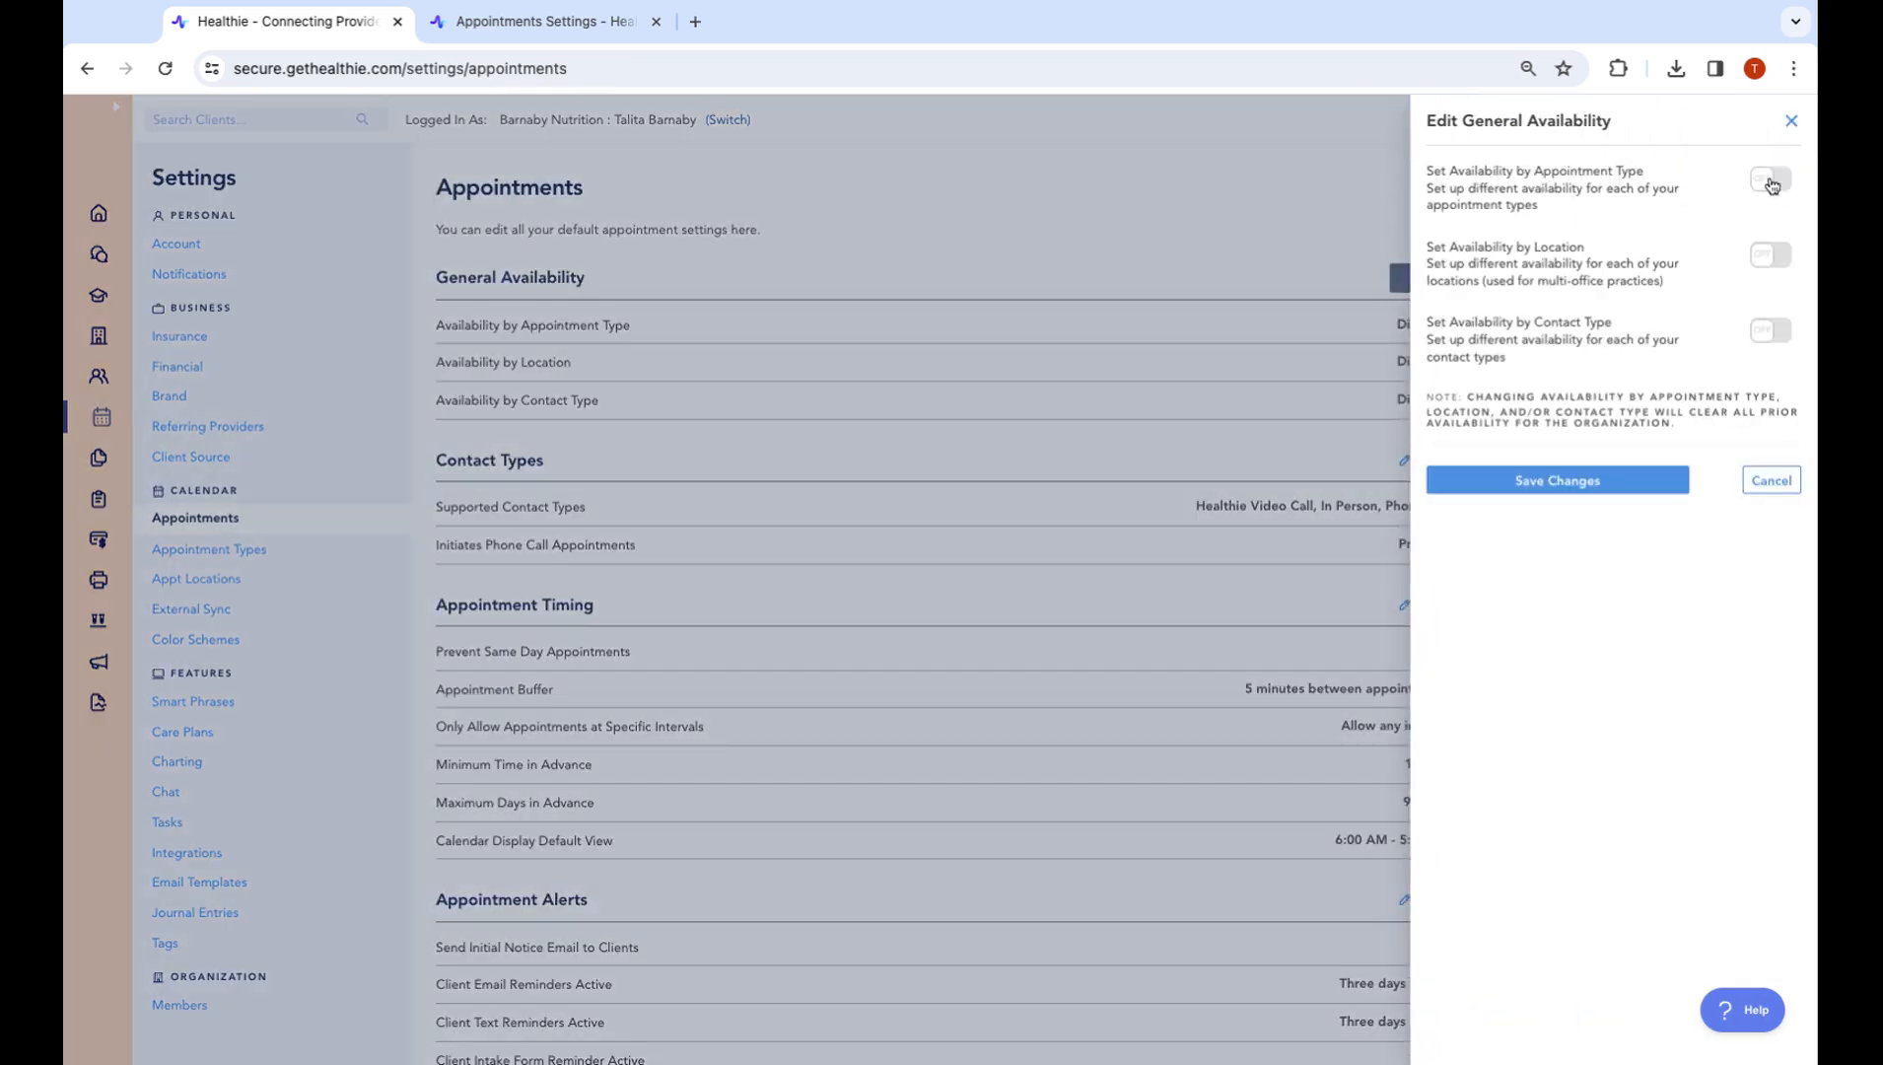
{"action": "left_click", "coordinate": [867, 665]}
{"action": "left_click", "coordinate": [1517, 483]}
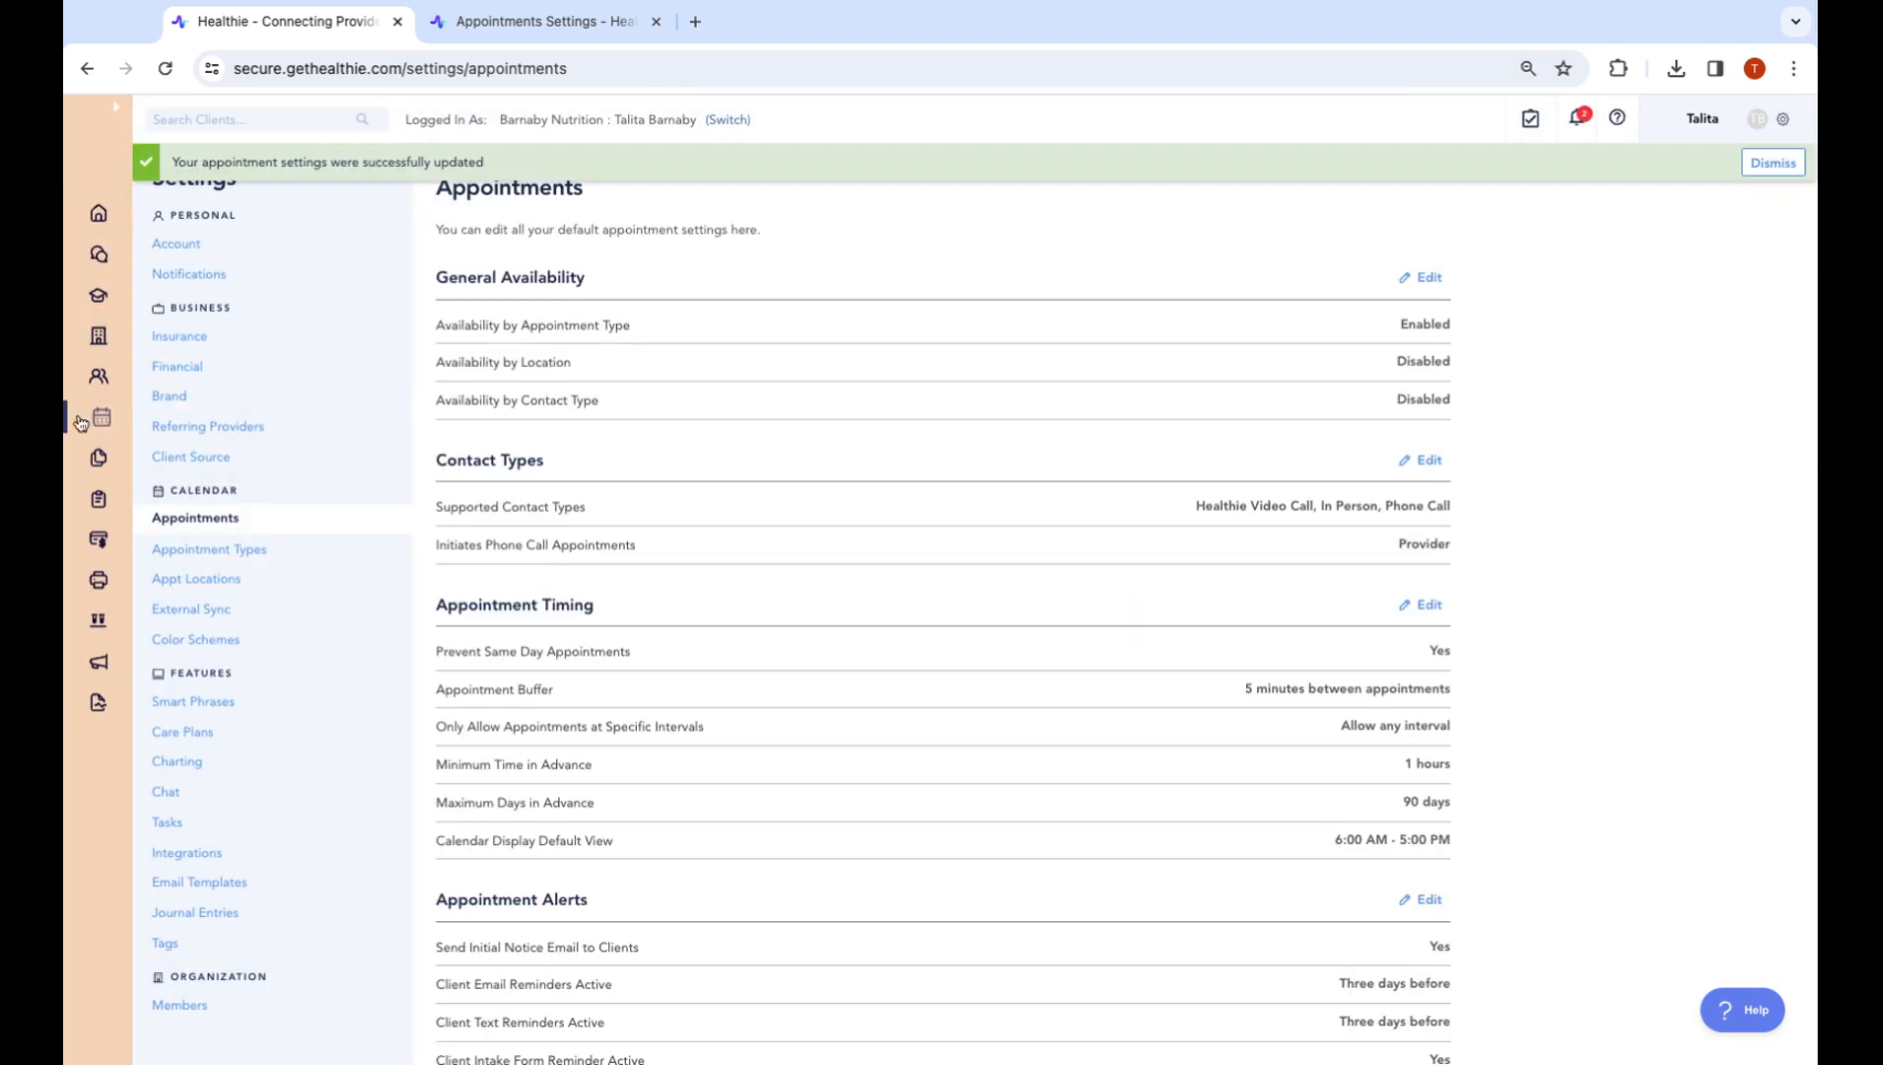
{"action": "left_click", "coordinate": [106, 419]}
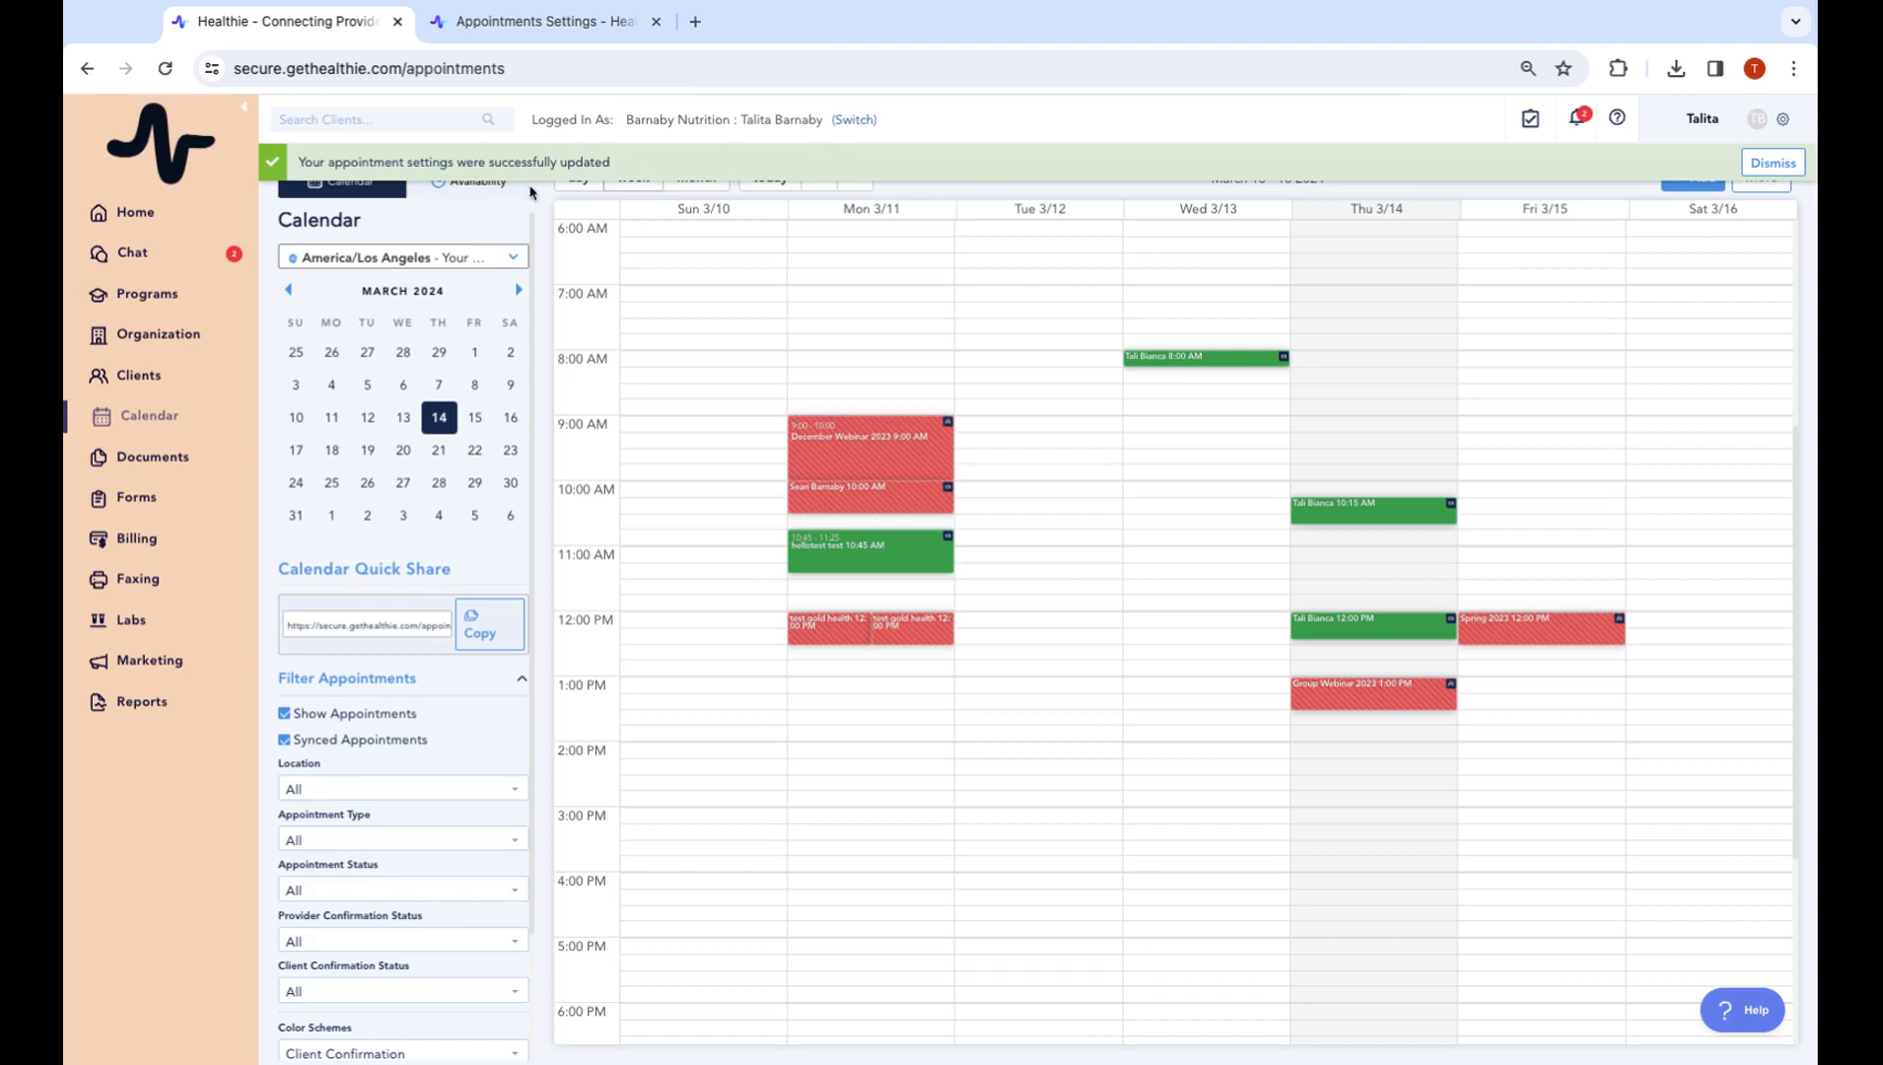
Draft a weekly availability slot and browse the appointment type list, closing the form unsaved
{"action": "left_click", "coordinate": [1770, 163]}
{"action": "left_click", "coordinate": [495, 199]}
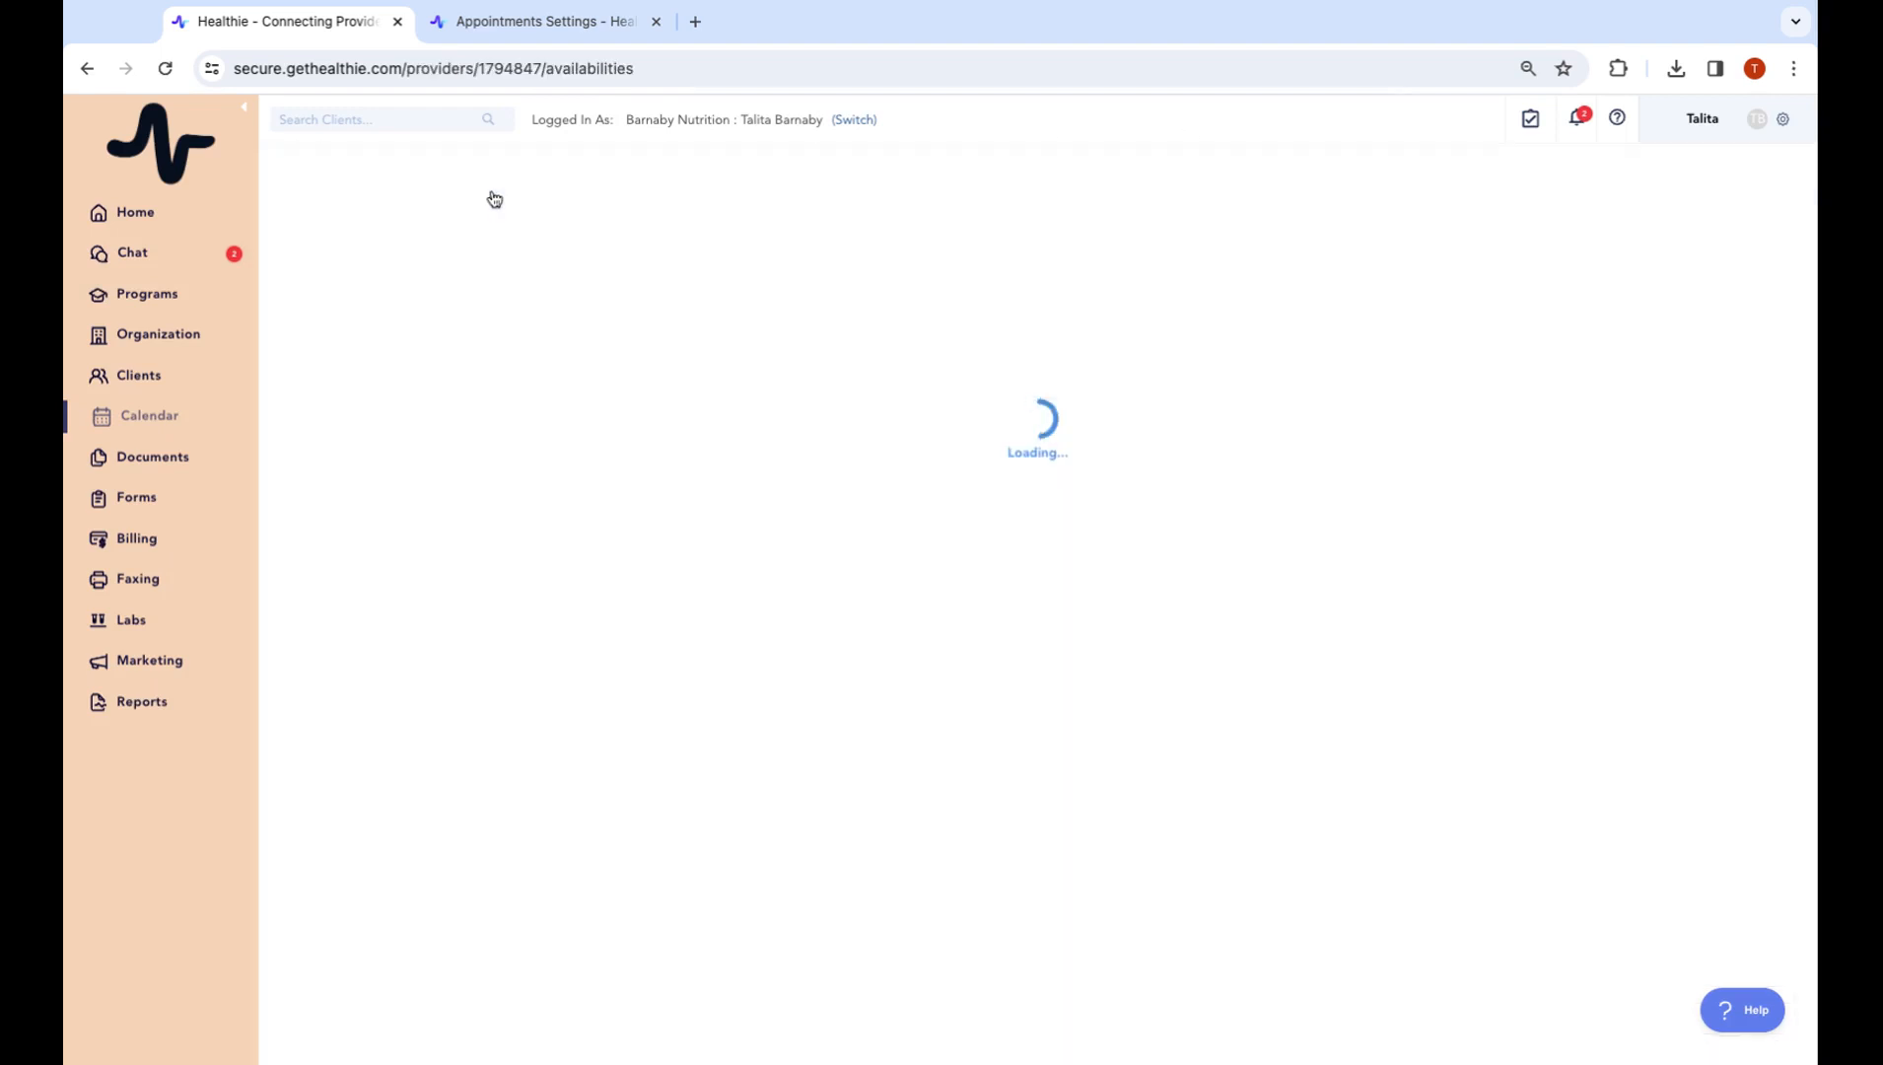
{"action": "left_click", "coordinate": [1773, 178]}
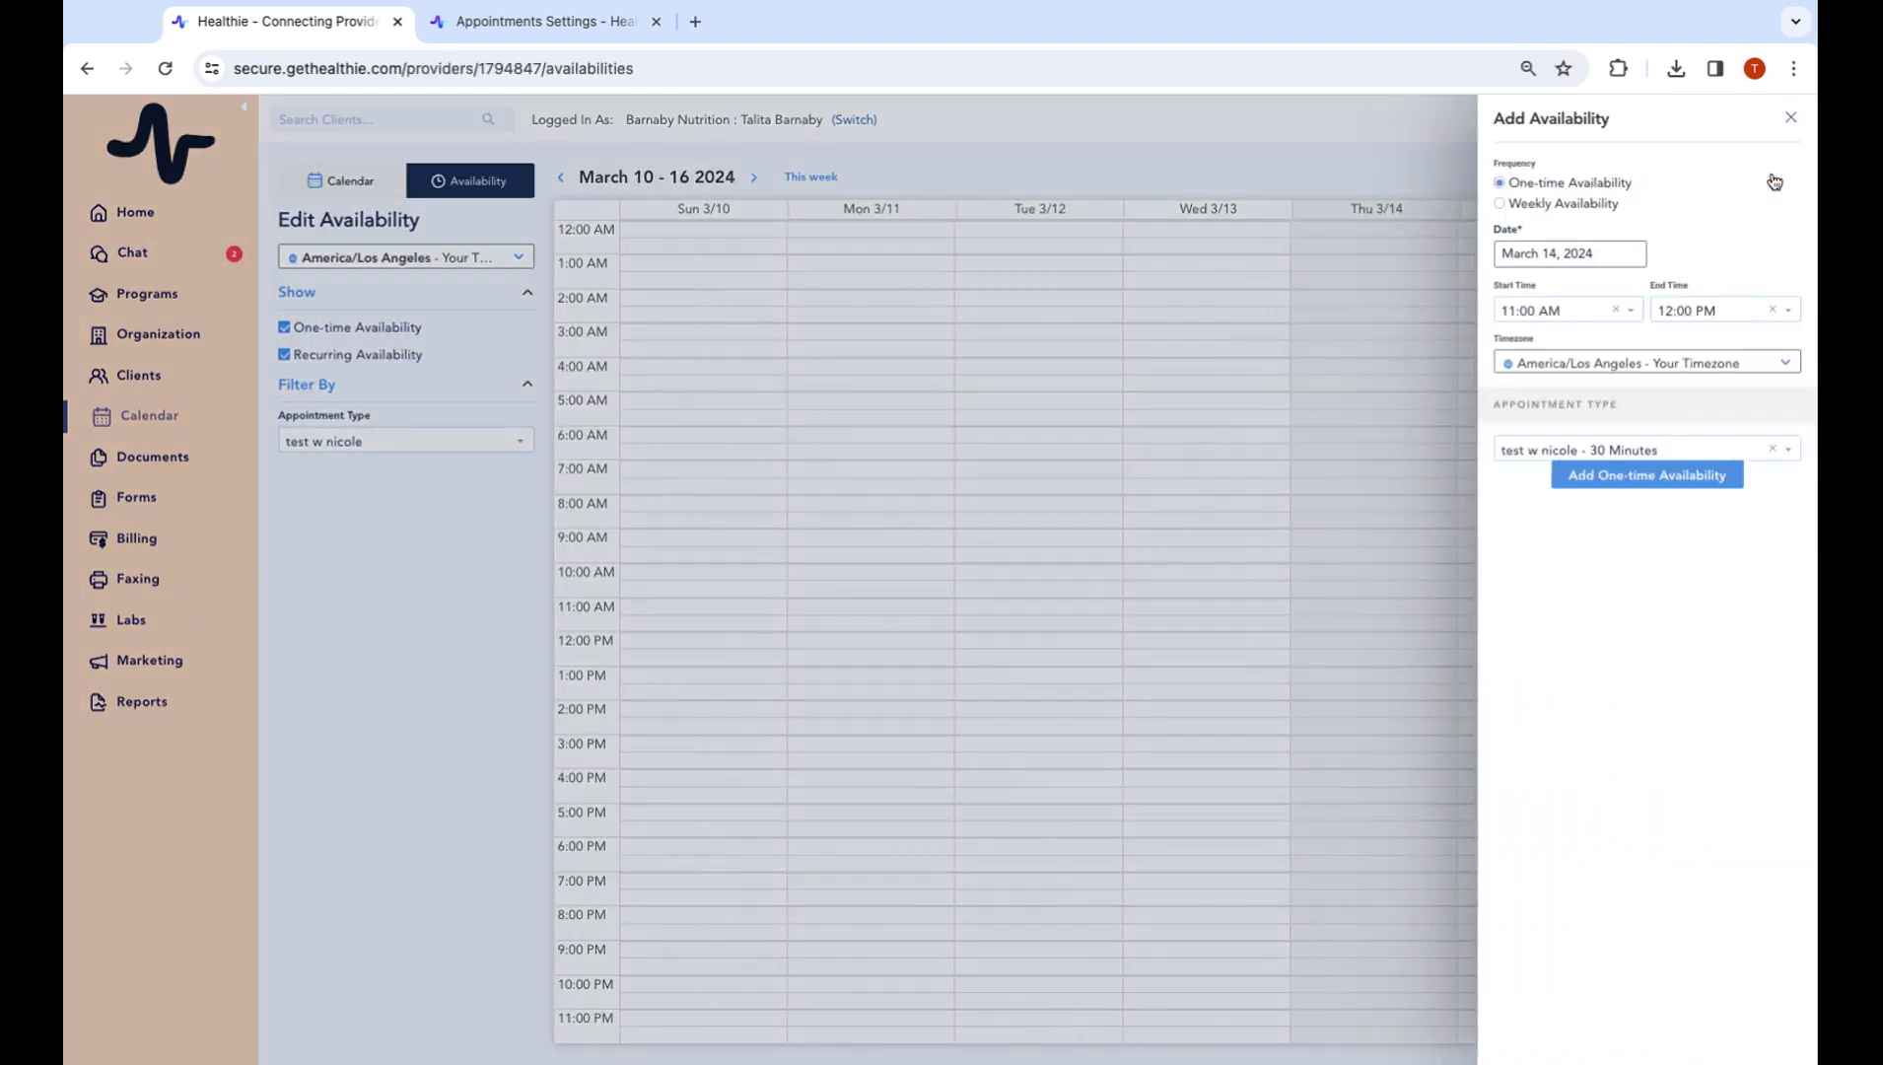
{"action": "left_click", "coordinate": [1569, 209]}
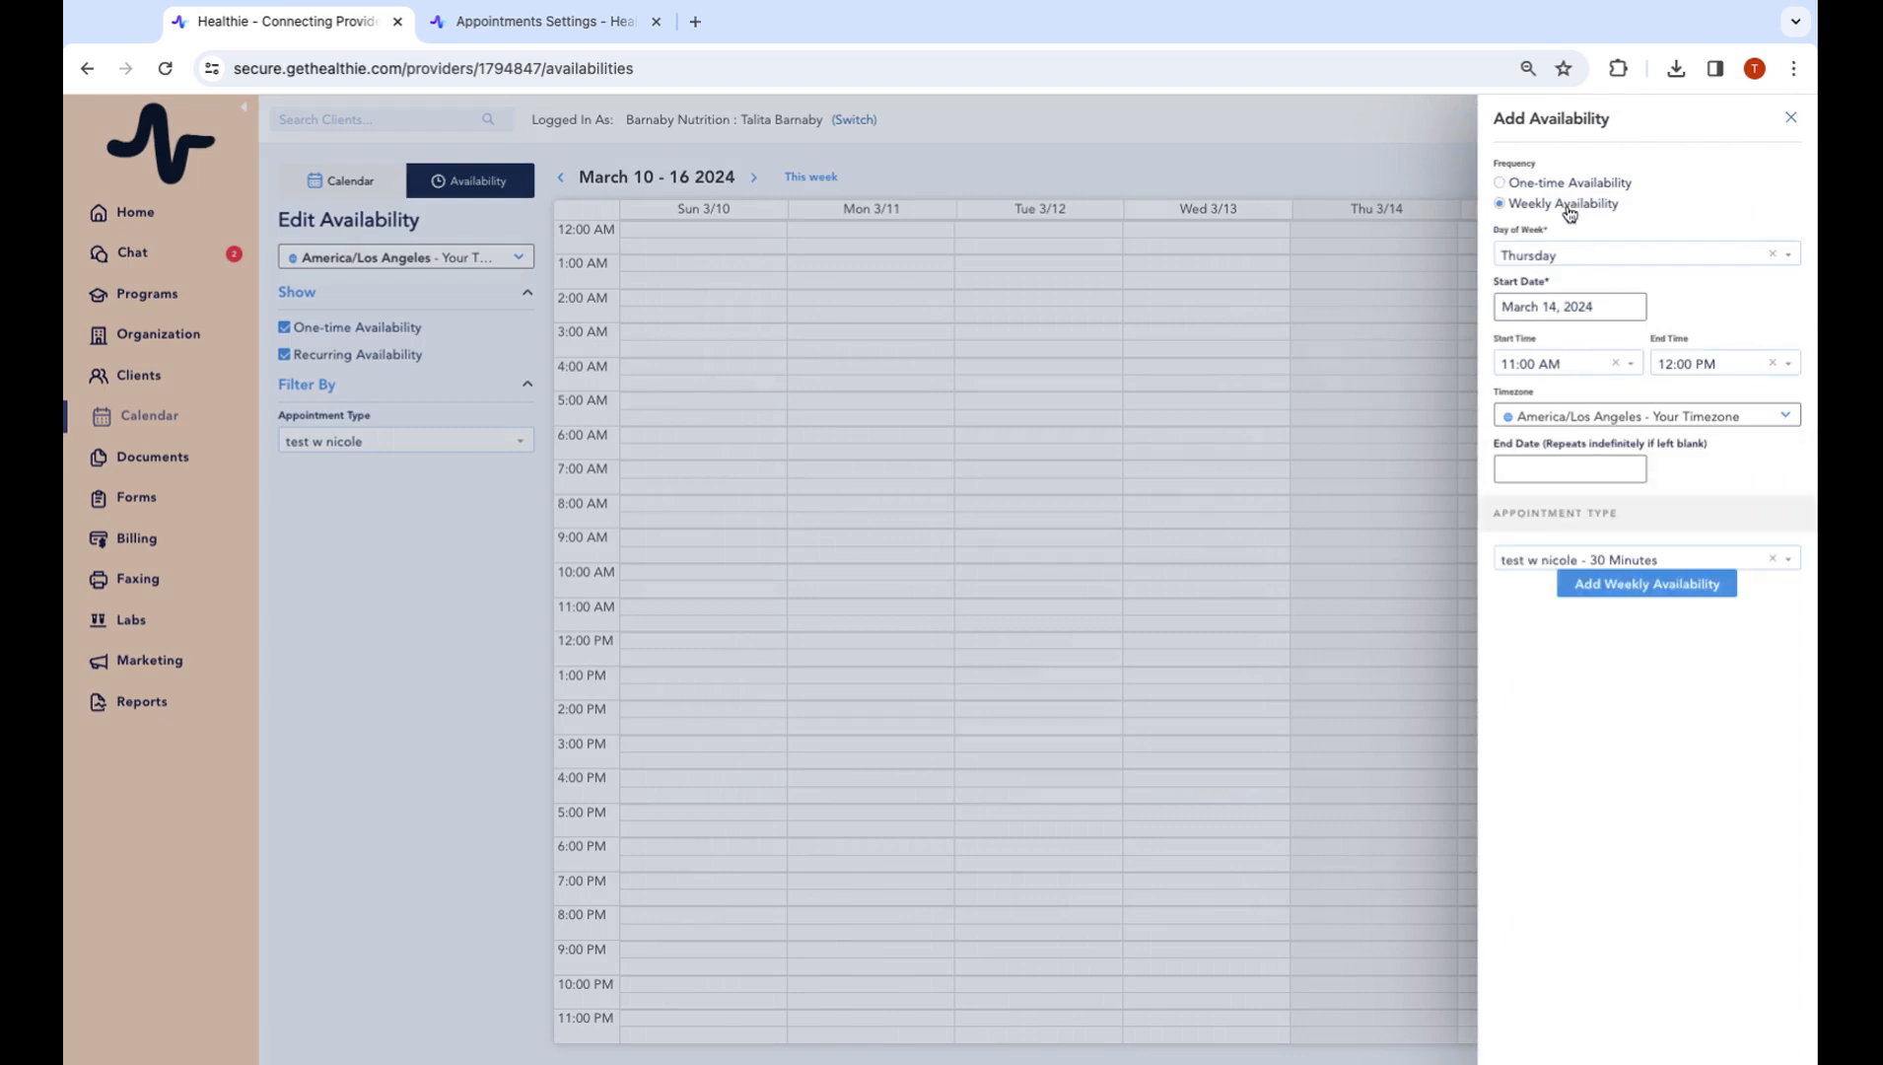
{"action": "triple_click", "coordinate": [1500, 519]}
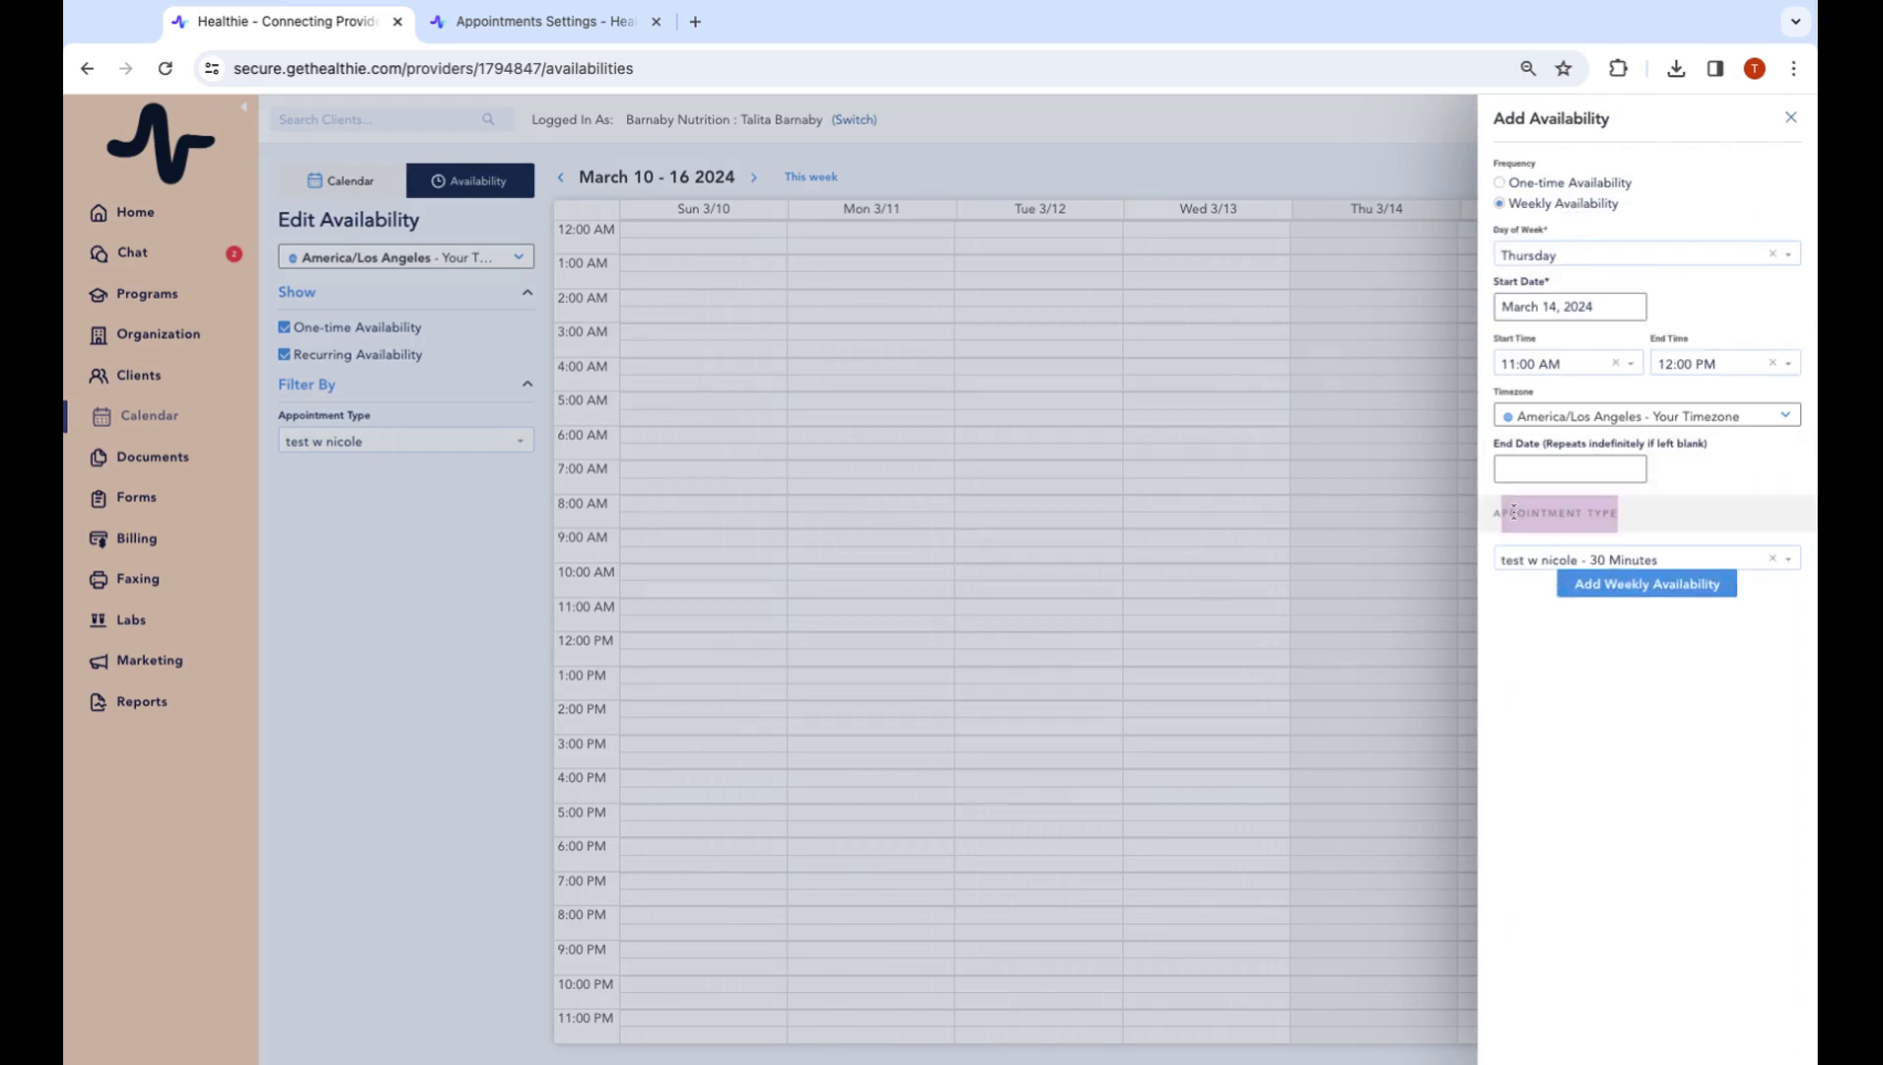
{"action": "left_click", "coordinate": [1543, 559]}
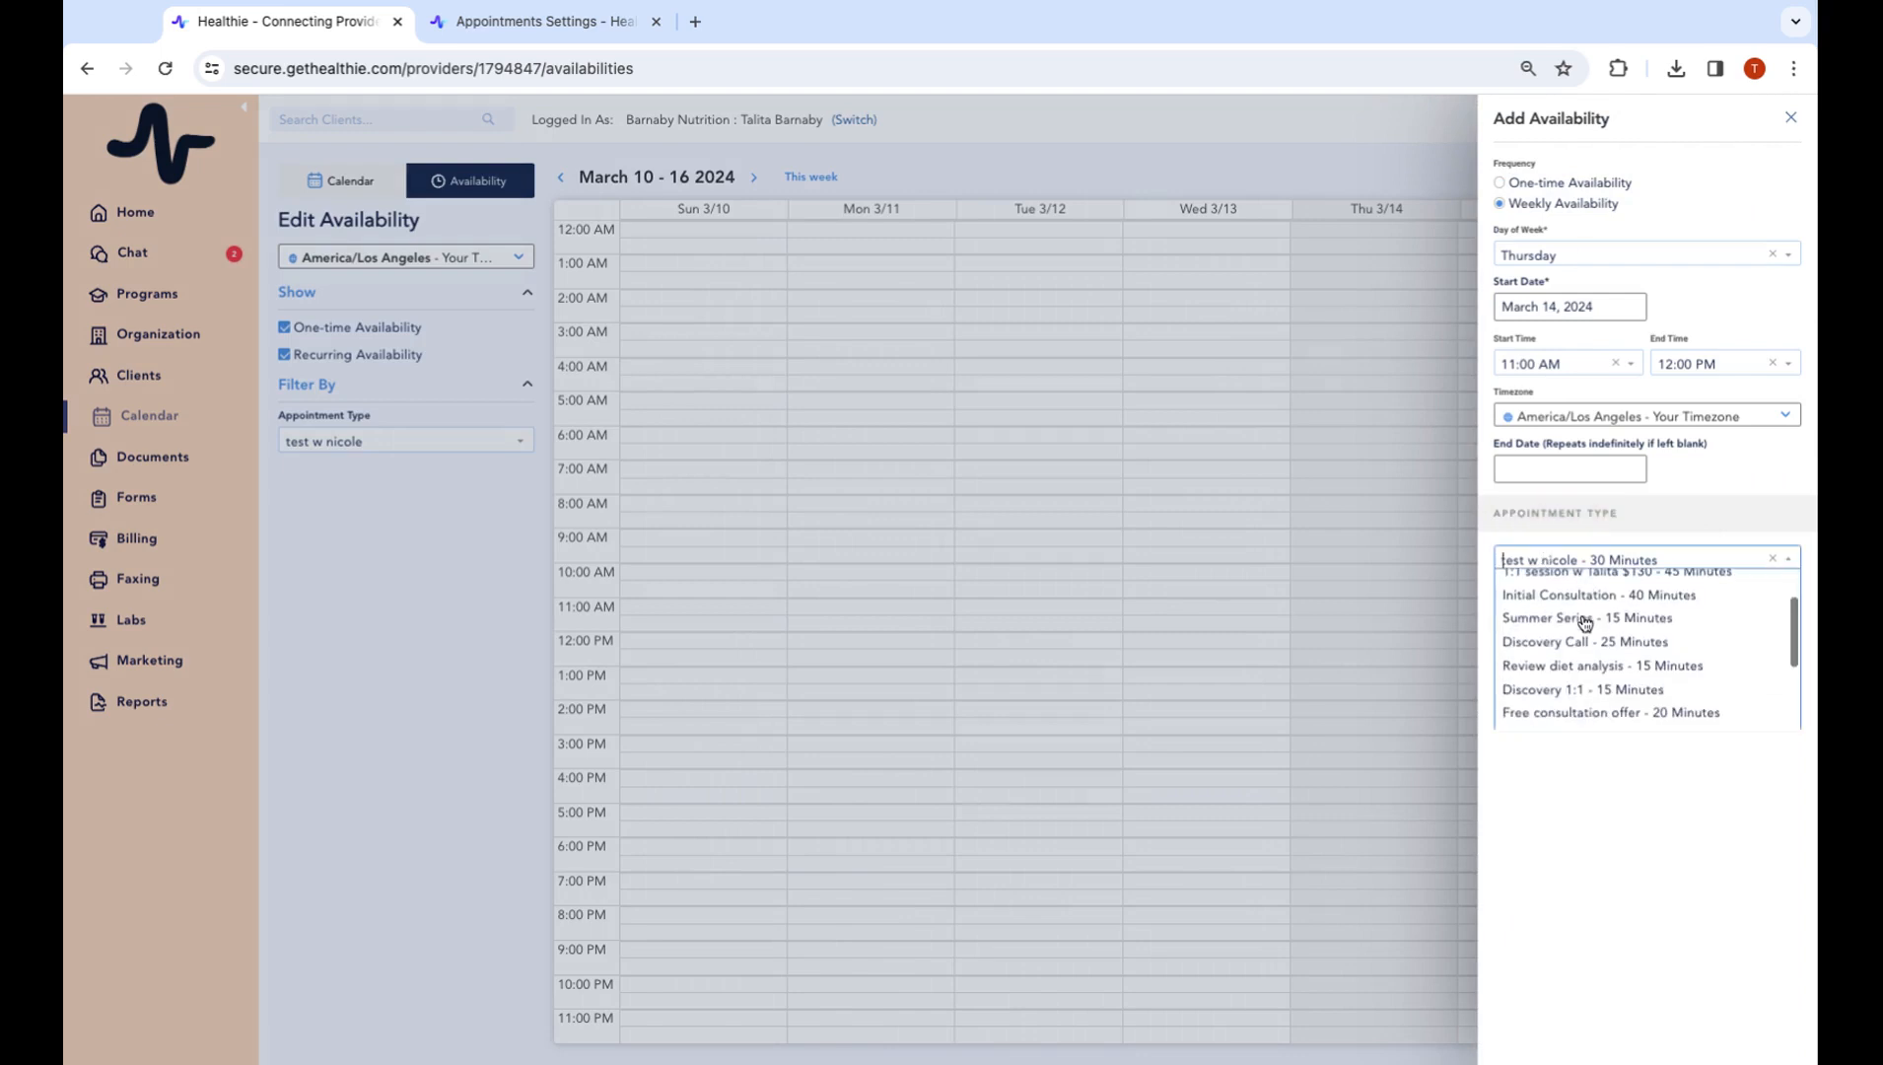
{"action": "scroll", "coordinate": [1575, 641], "scroll_direction": "down", "scroll_amount": 2}
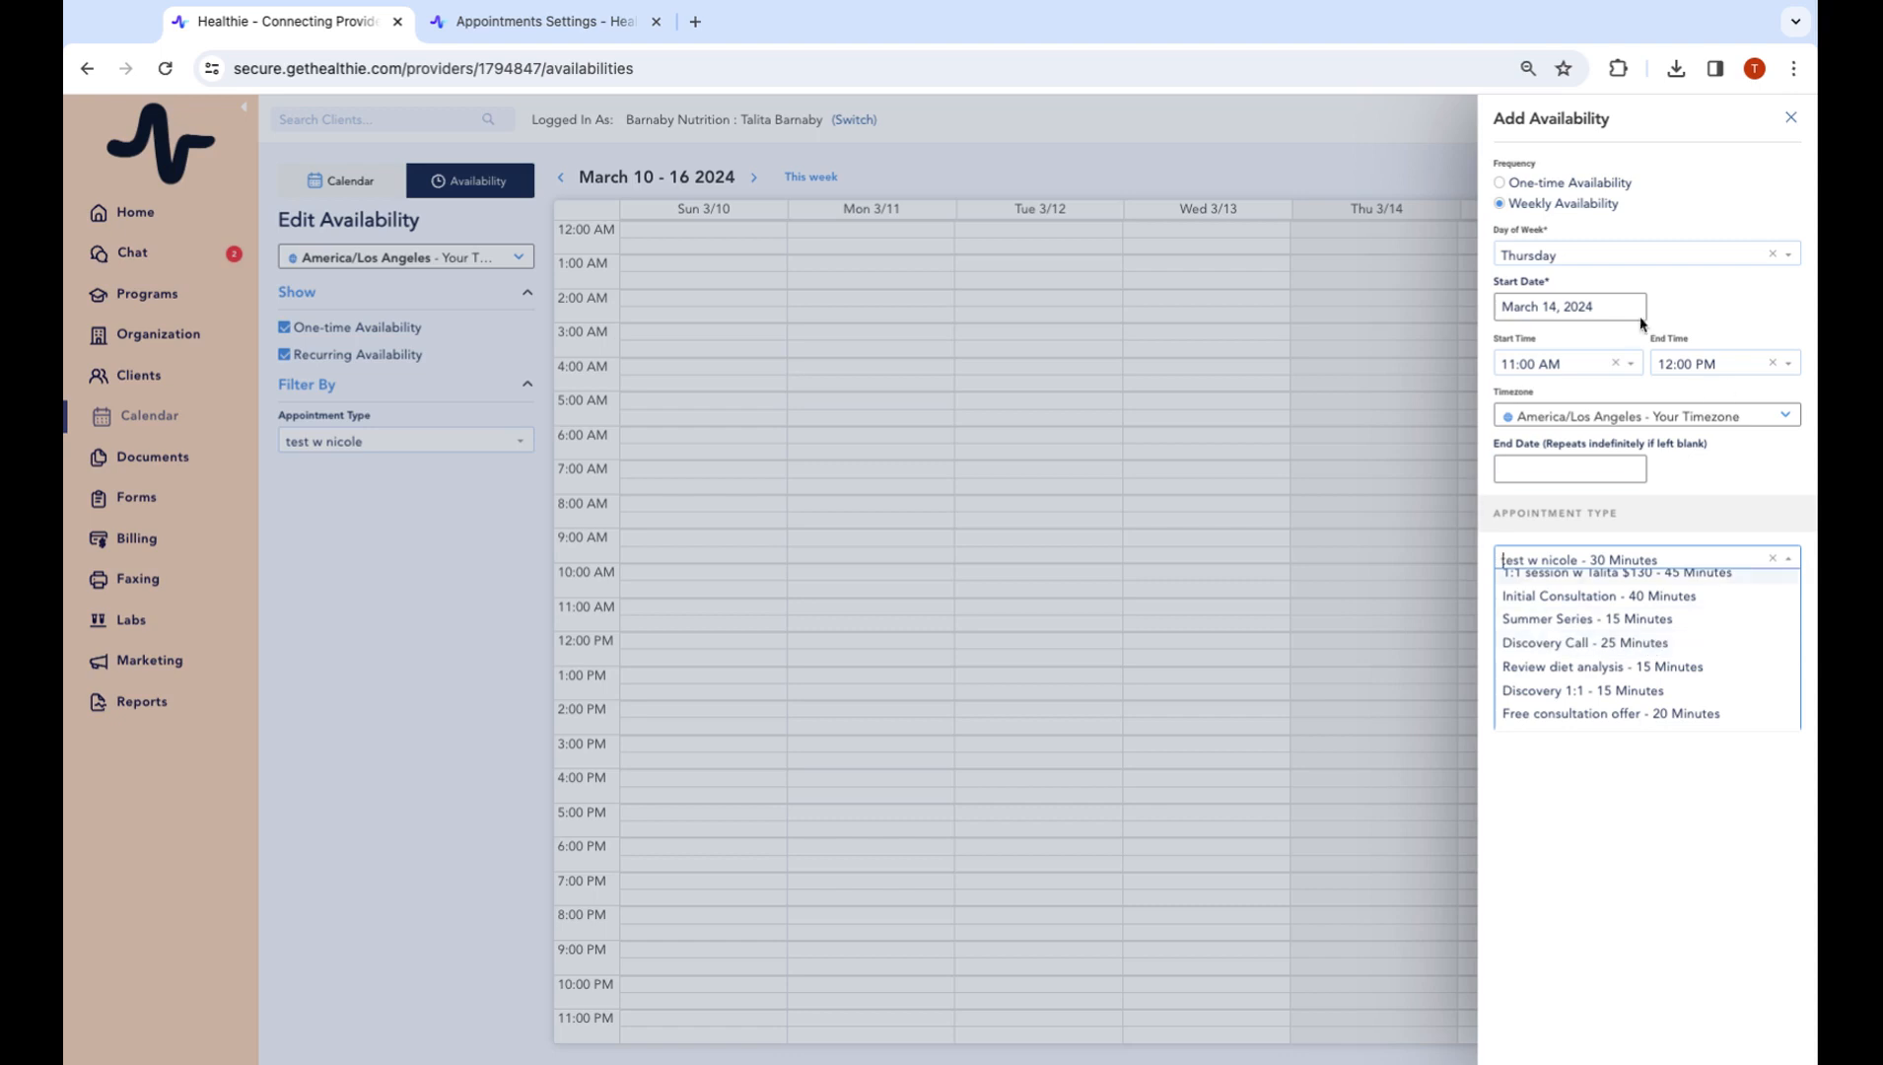
{"action": "left_click", "coordinate": [1790, 118]}
{"action": "left_click", "coordinate": [1786, 120]}
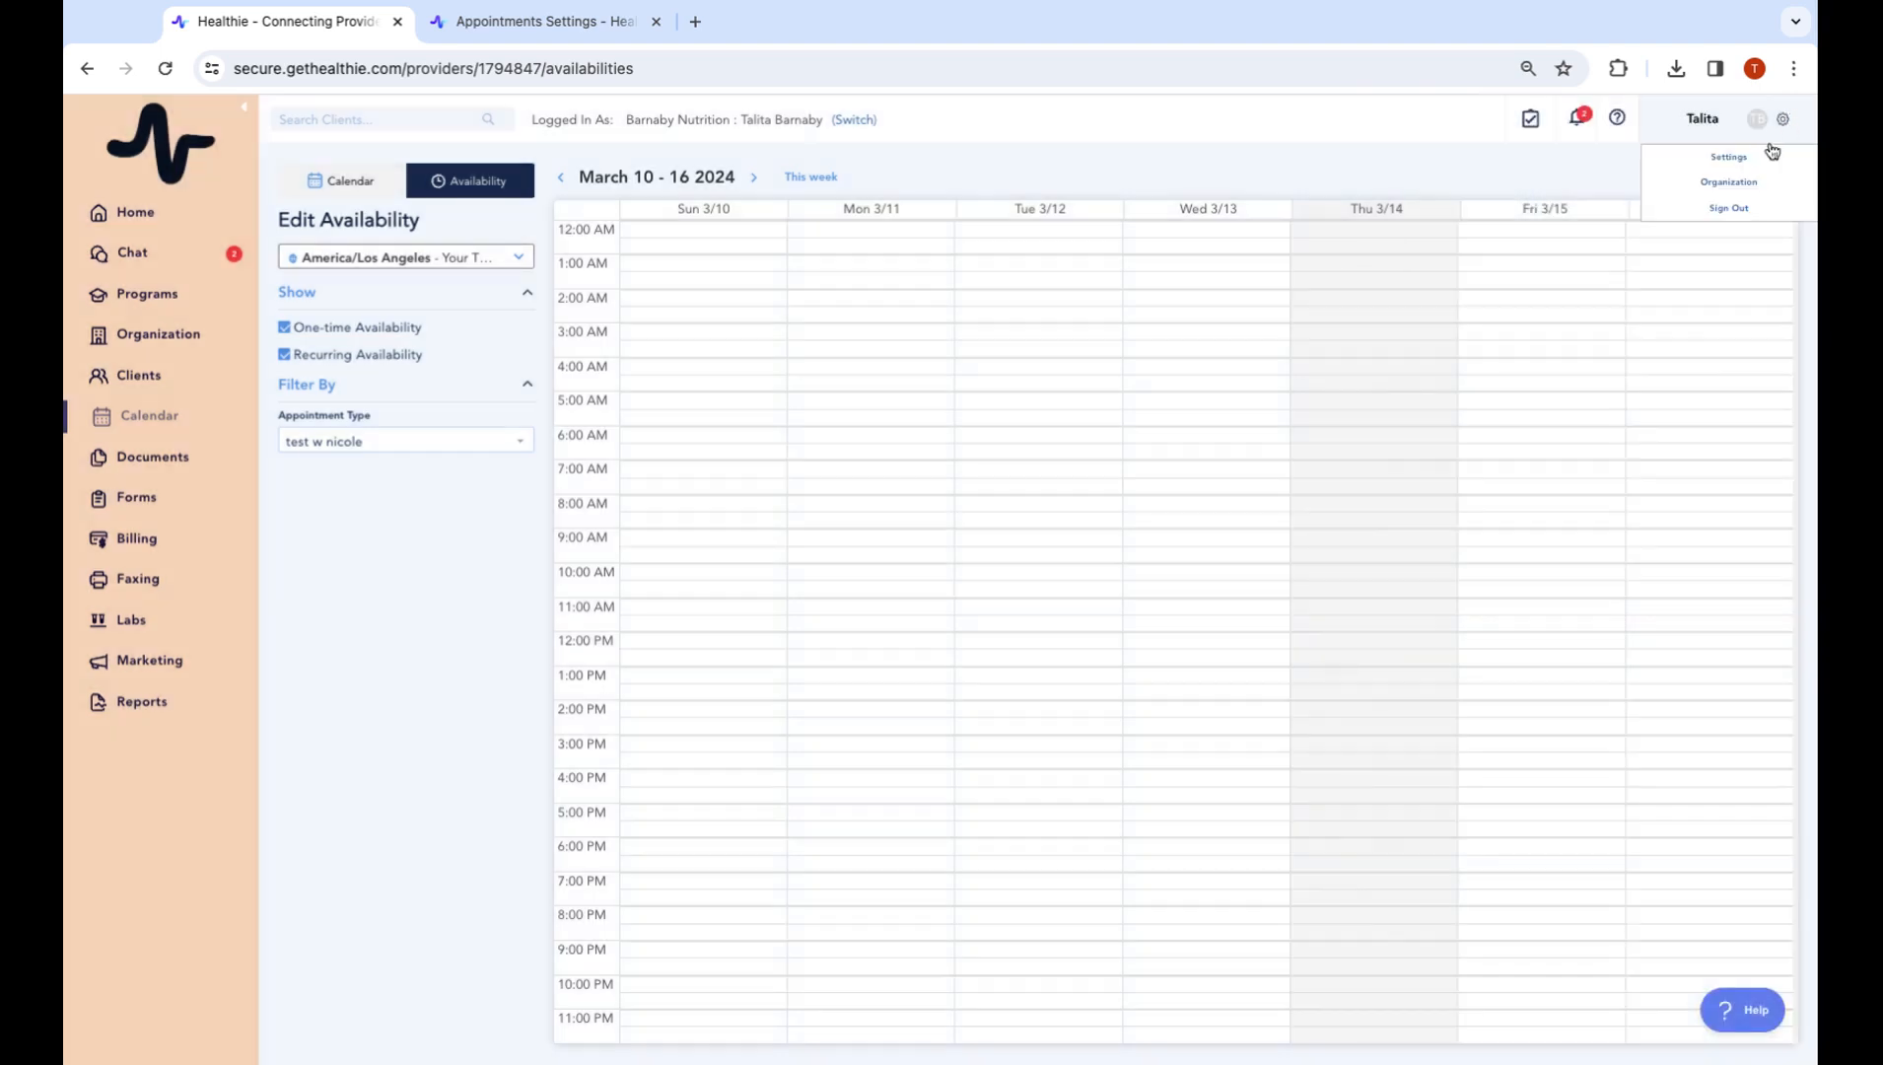
In Appointments settings, toggle availability by appointment type and confirm removing existing availability
{"action": "left_click", "coordinate": [1728, 157]}
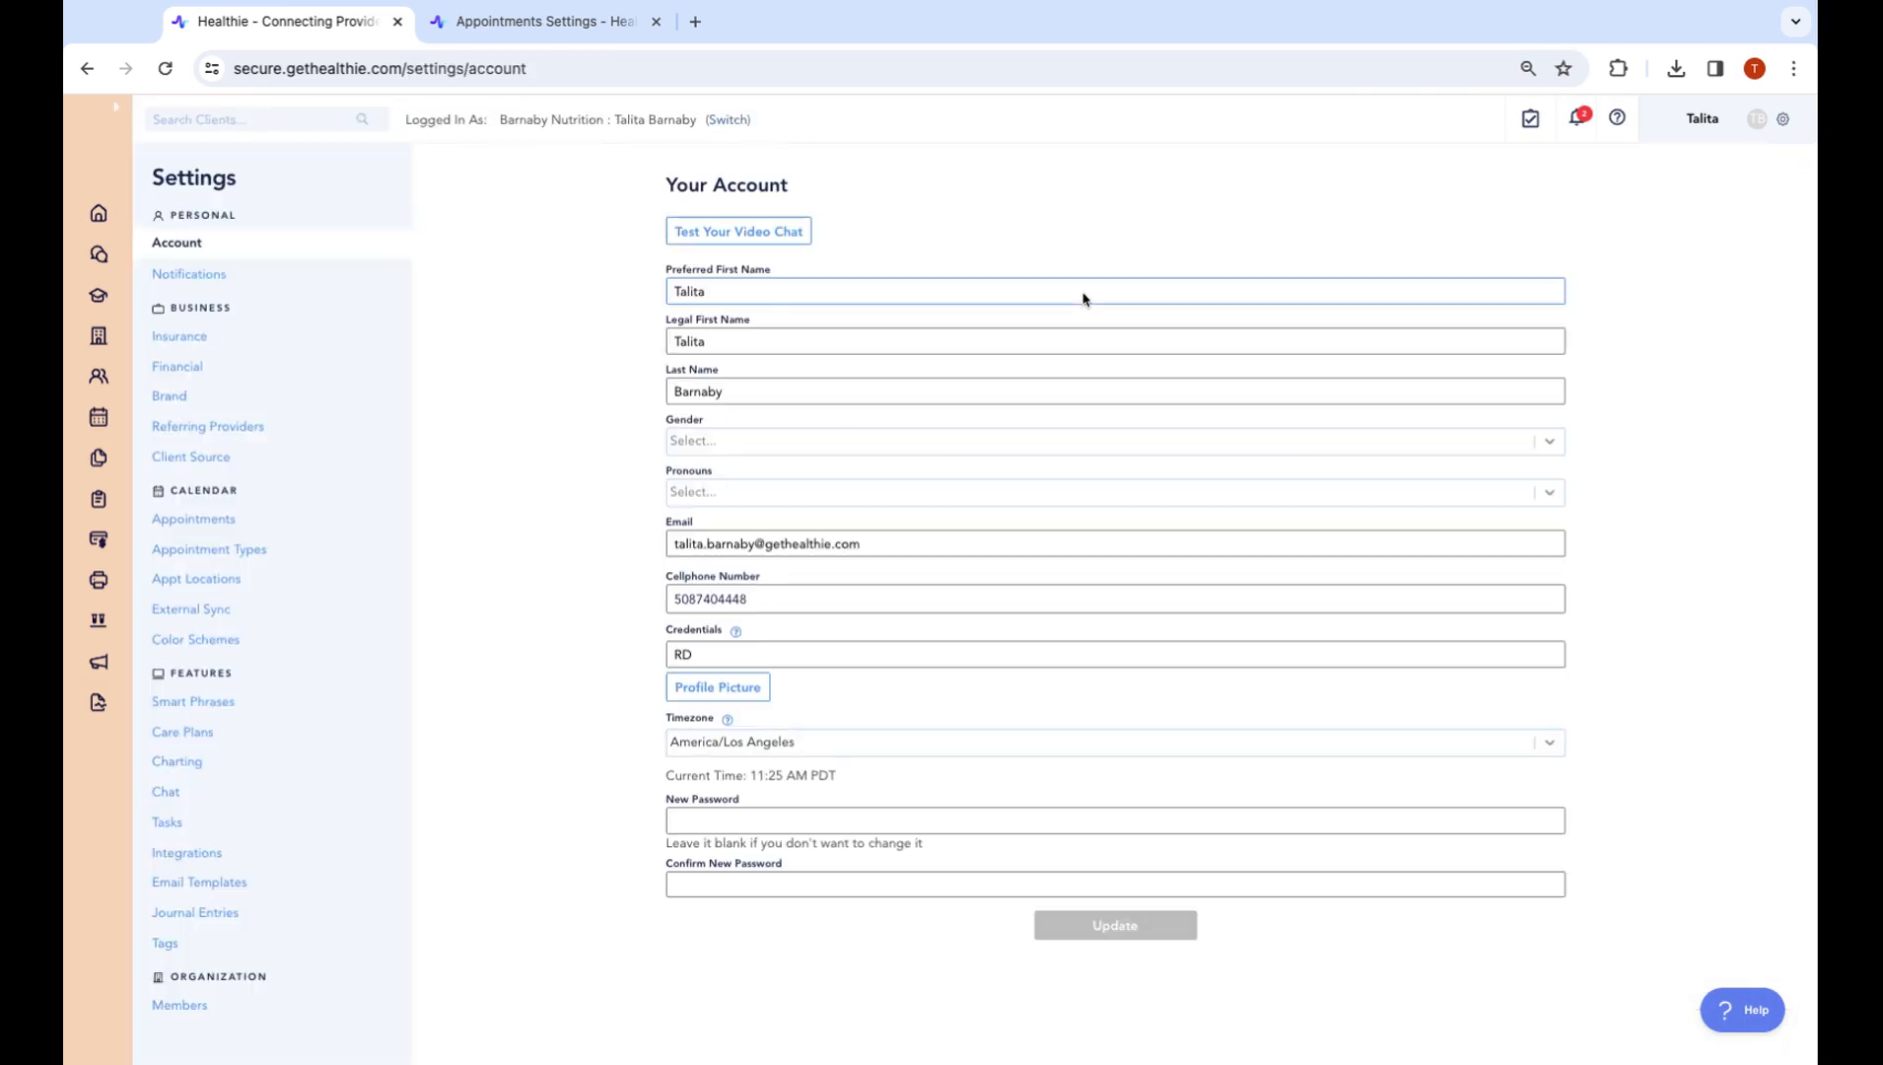
{"action": "left_click", "coordinate": [266, 525]}
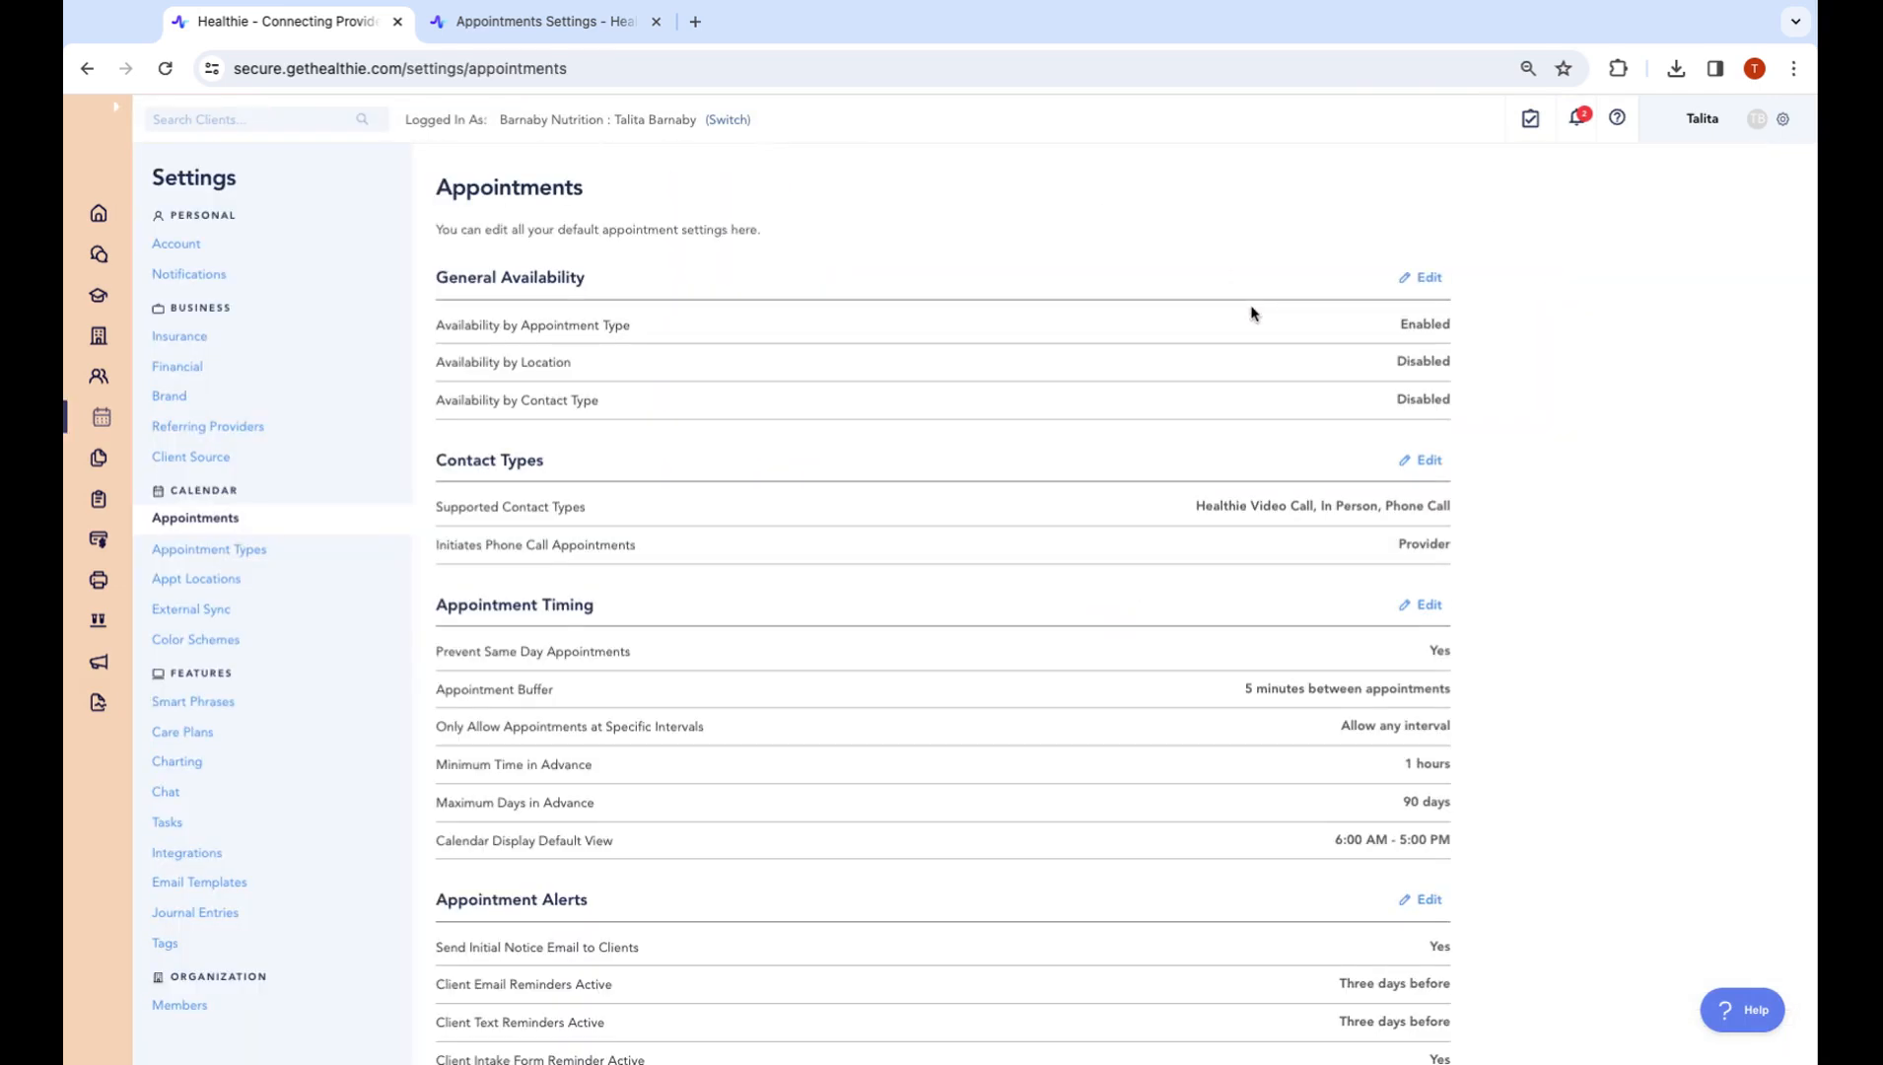
{"action": "left_click", "coordinate": [1420, 277]}
{"action": "left_click", "coordinate": [1760, 194]}
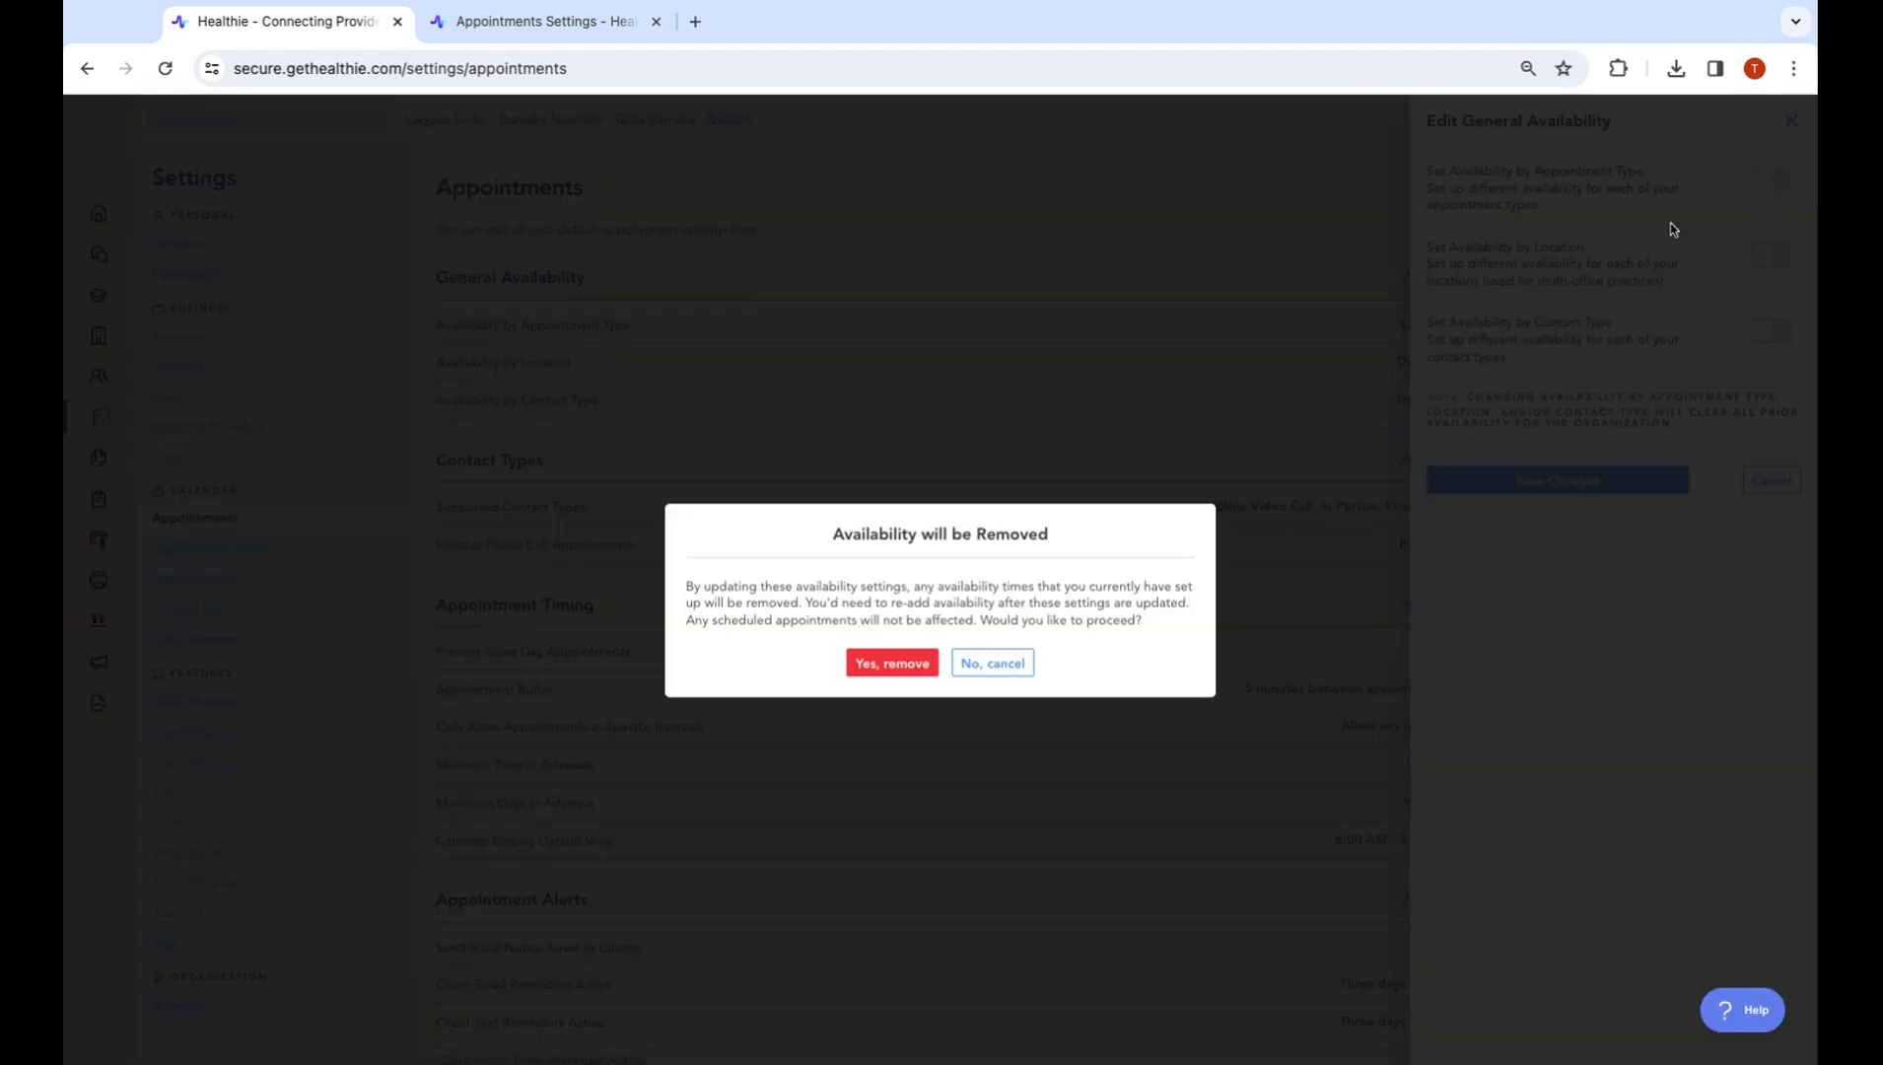
{"action": "left_click", "coordinate": [893, 661]}
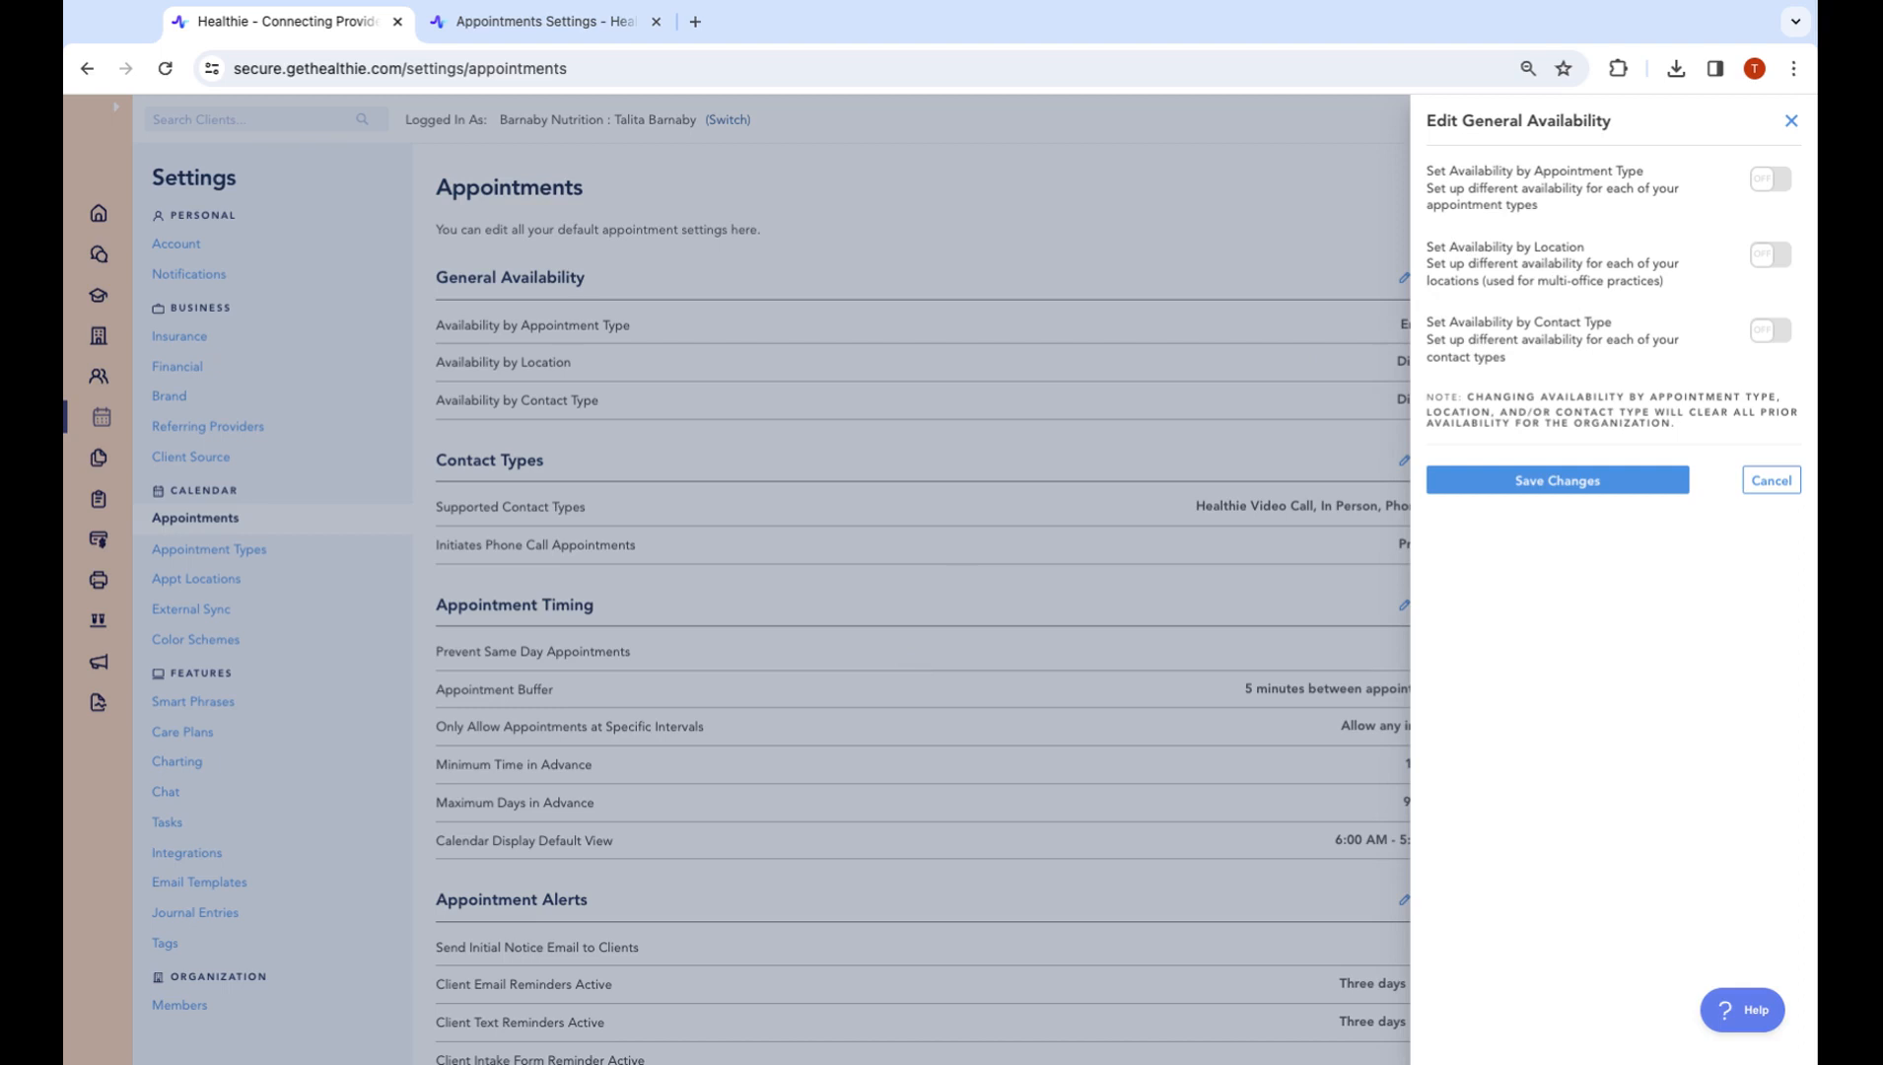
Cancel turning on availability by location, leaving location and contact type disabled
{"action": "left_click", "coordinate": [1770, 255]}
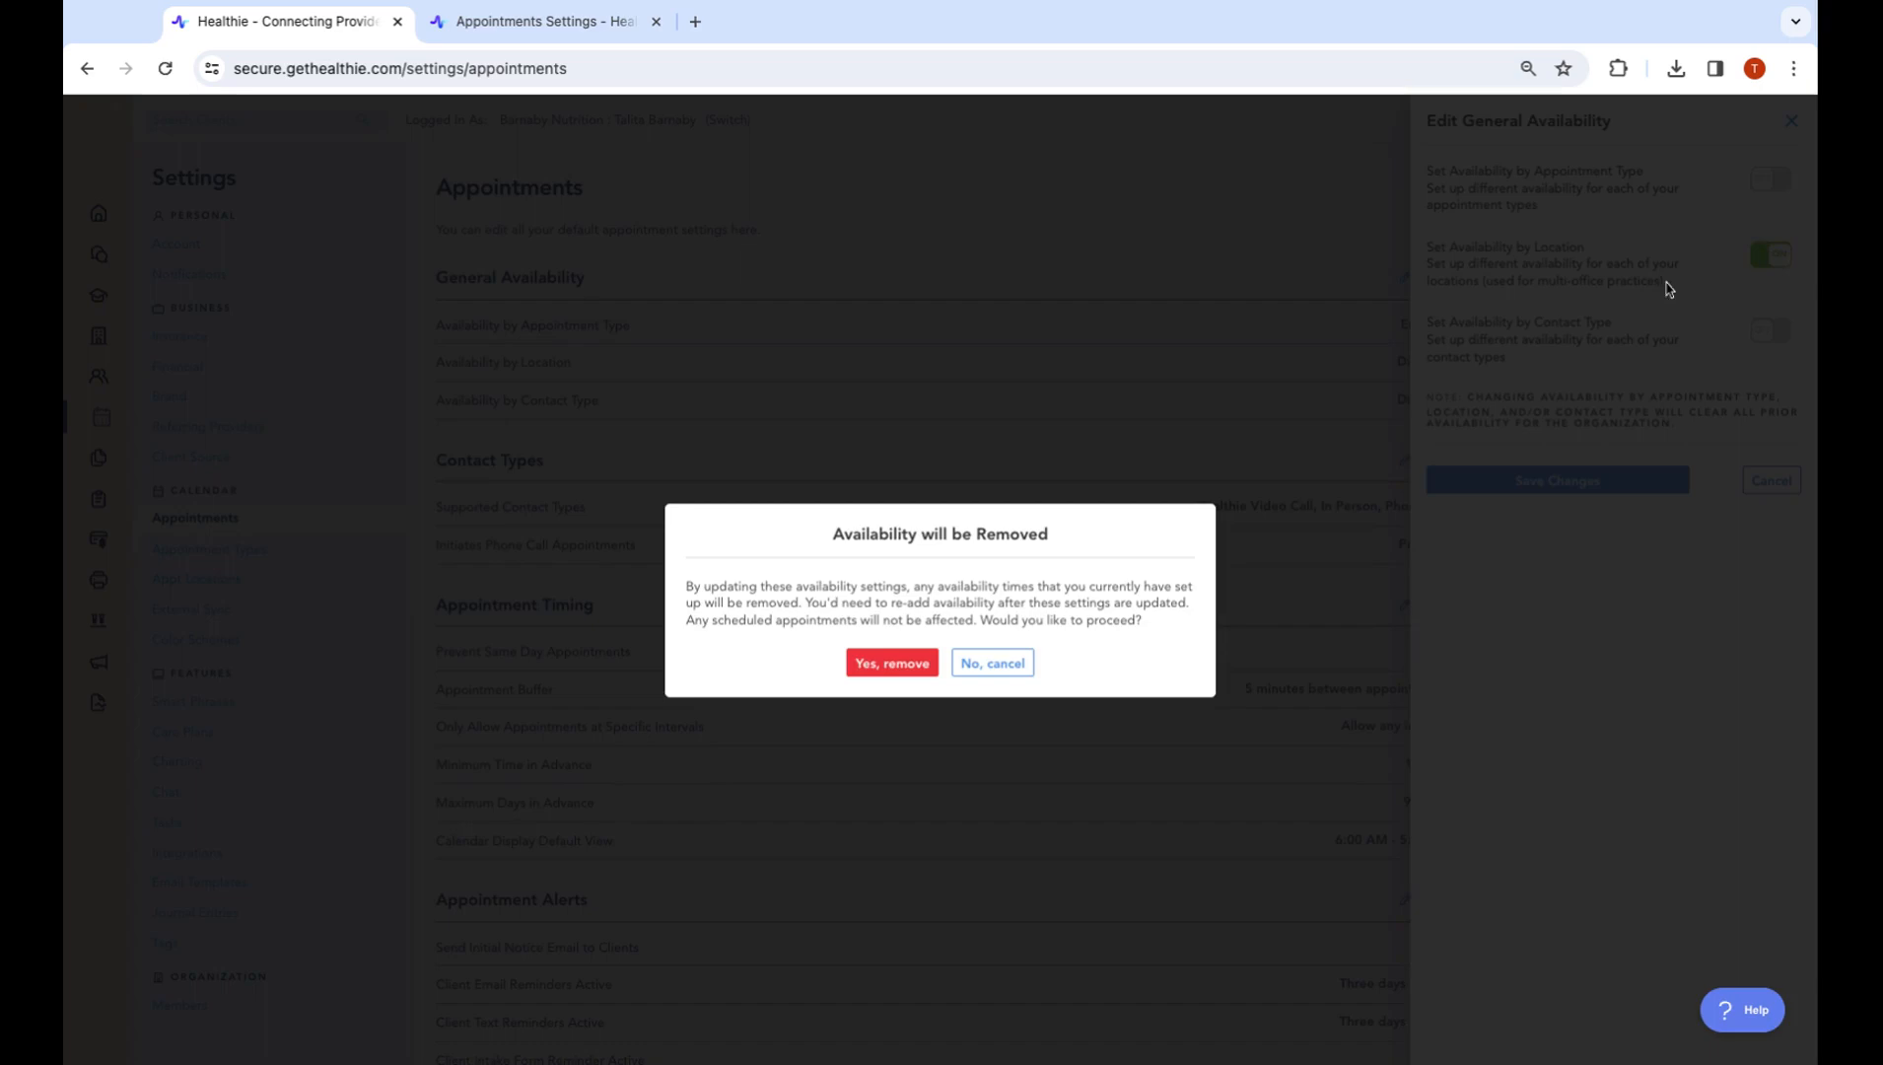
{"action": "left_click", "coordinate": [1019, 674]}
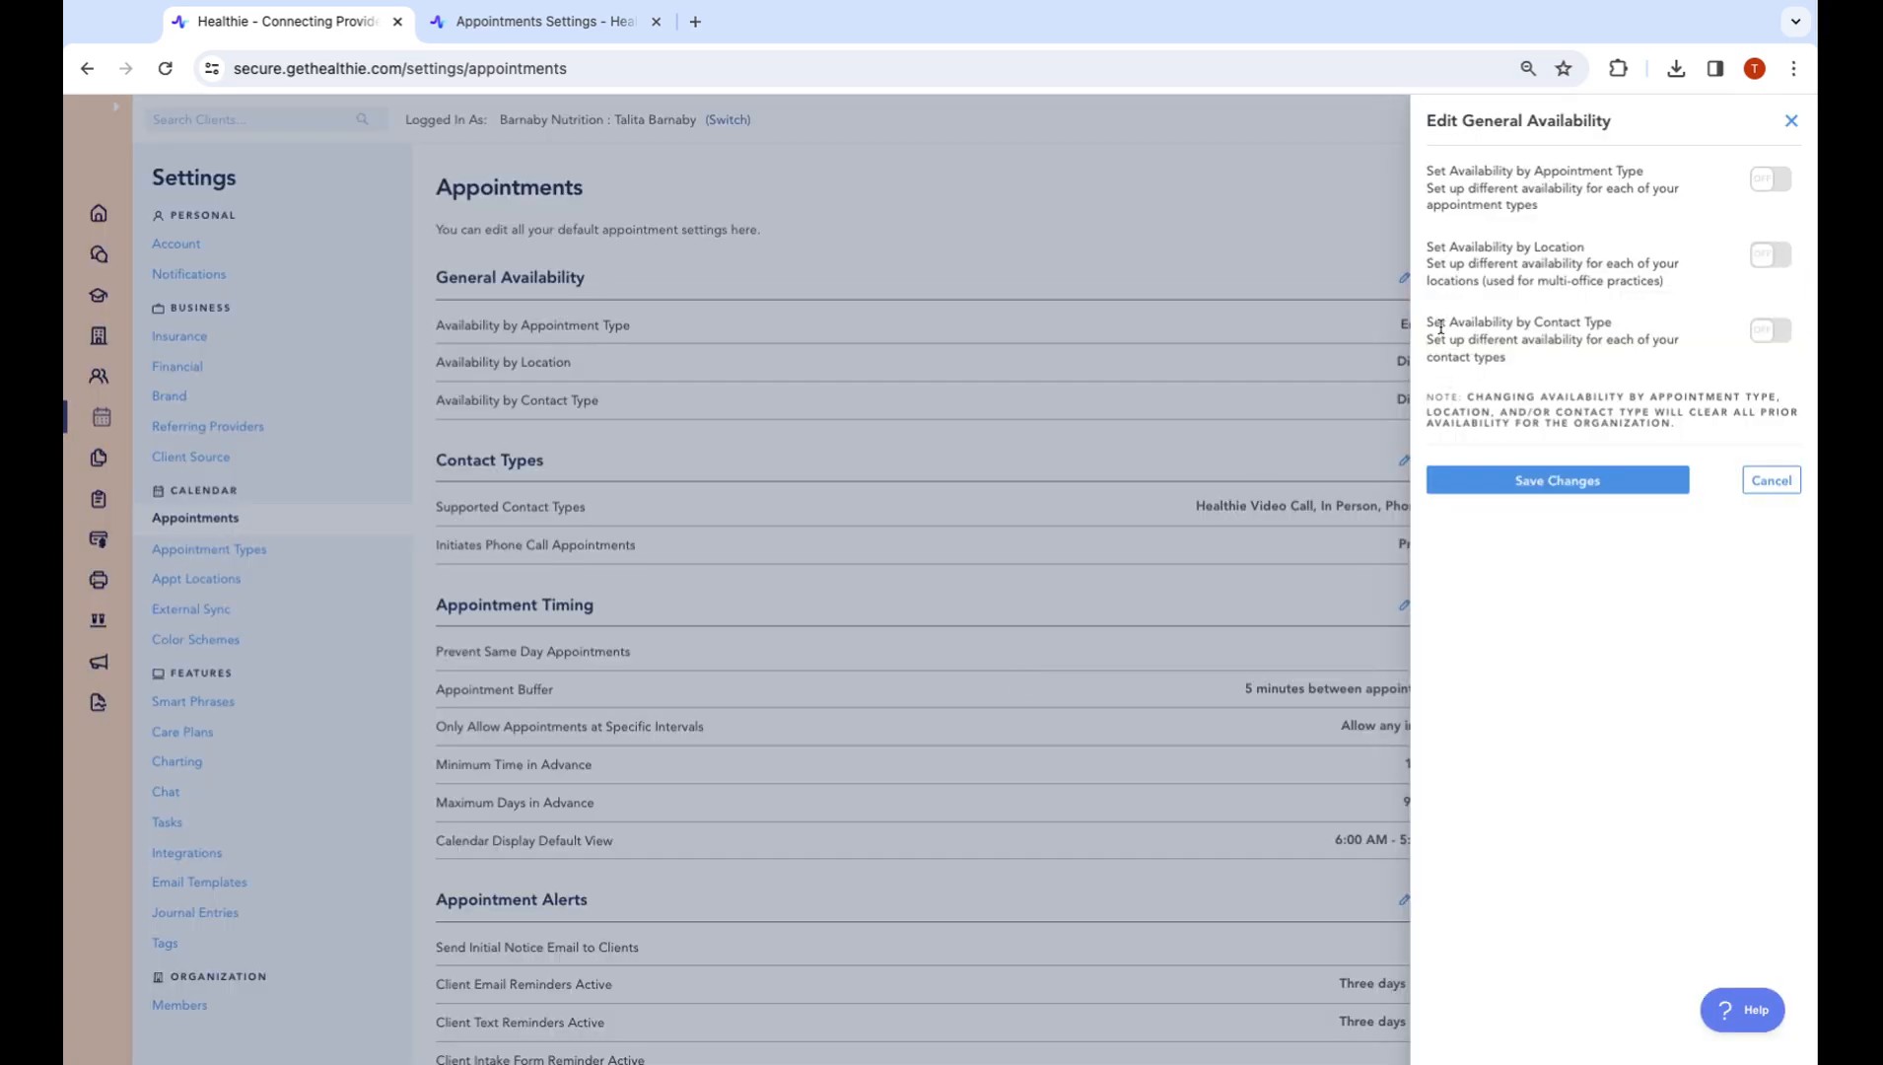
{"action": "left_click_drag", "start_coordinate": [1531, 322], "coordinate": [1617, 335]}
Check In Person and Phone Call as supported contact types alongside Healthie Video Call
{"action": "left_click", "coordinate": [1790, 121]}
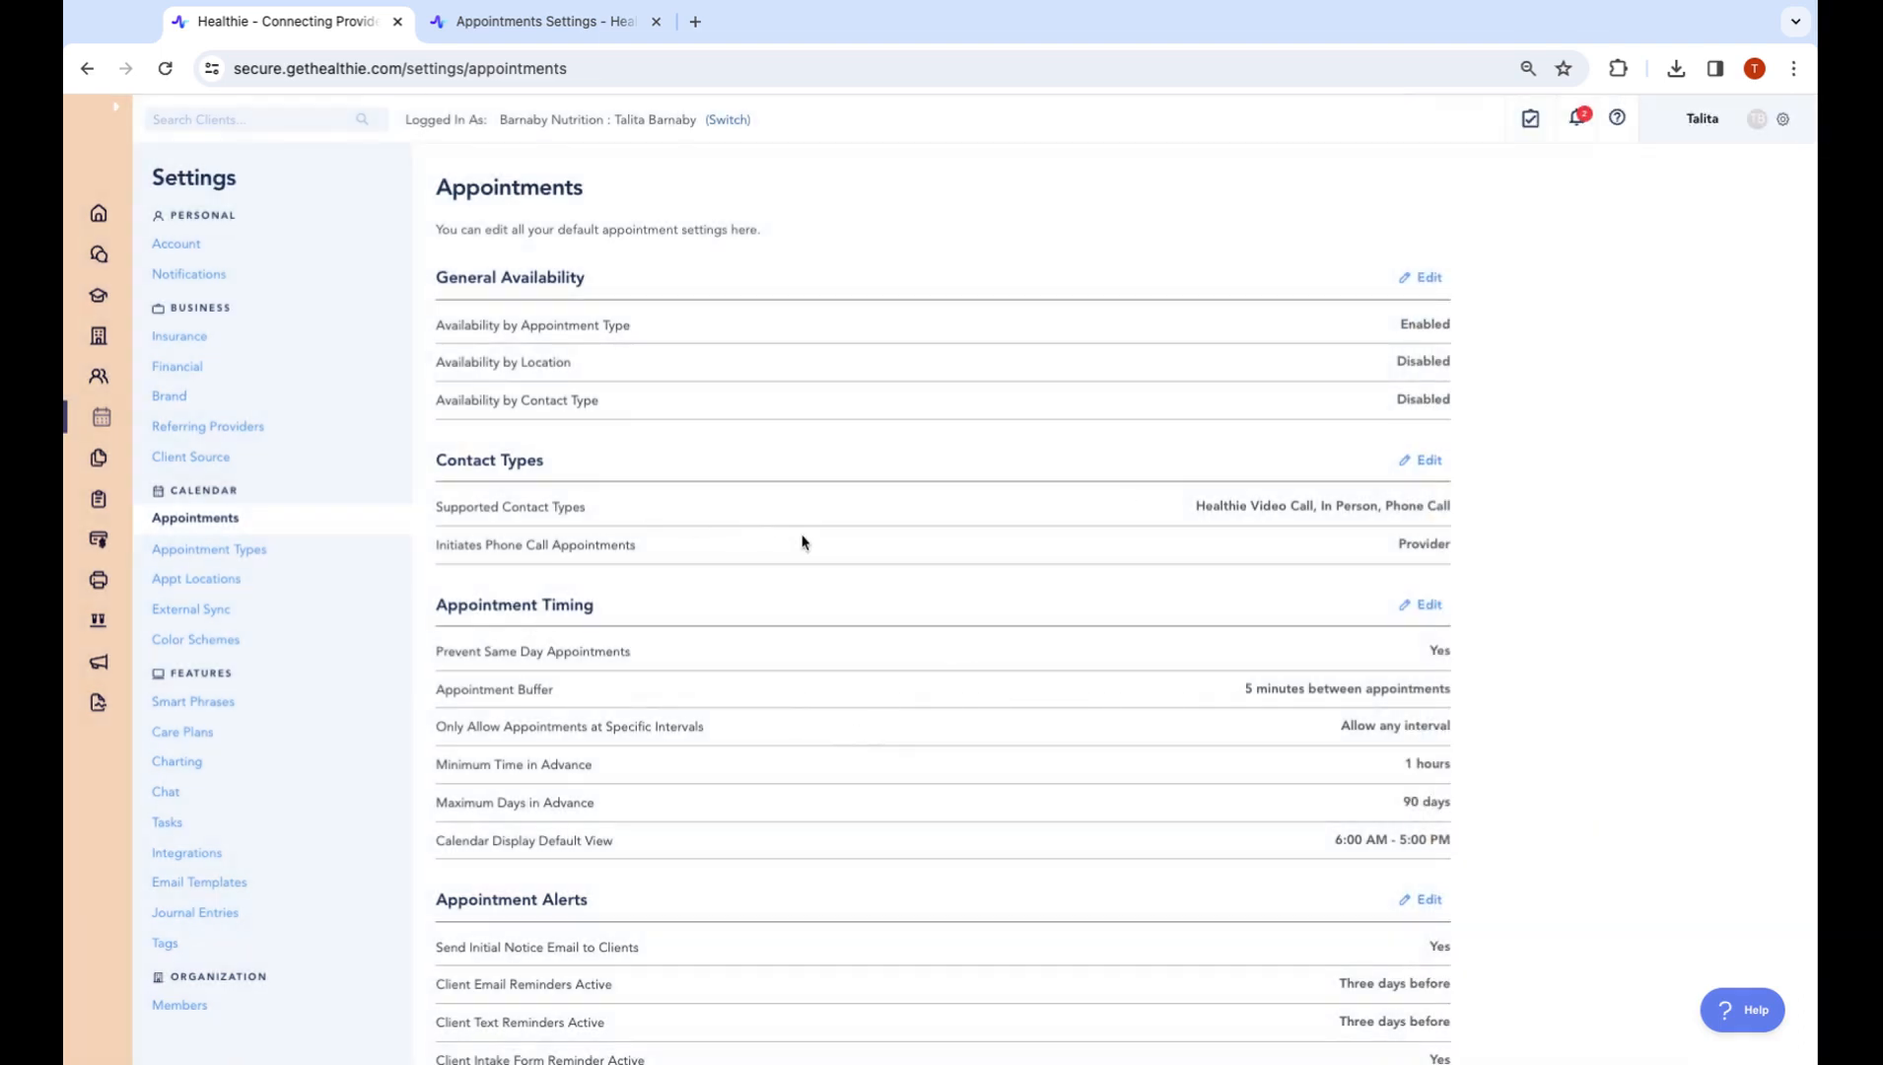
{"action": "left_click_drag", "start_coordinate": [436, 460], "coordinate": [672, 471]}
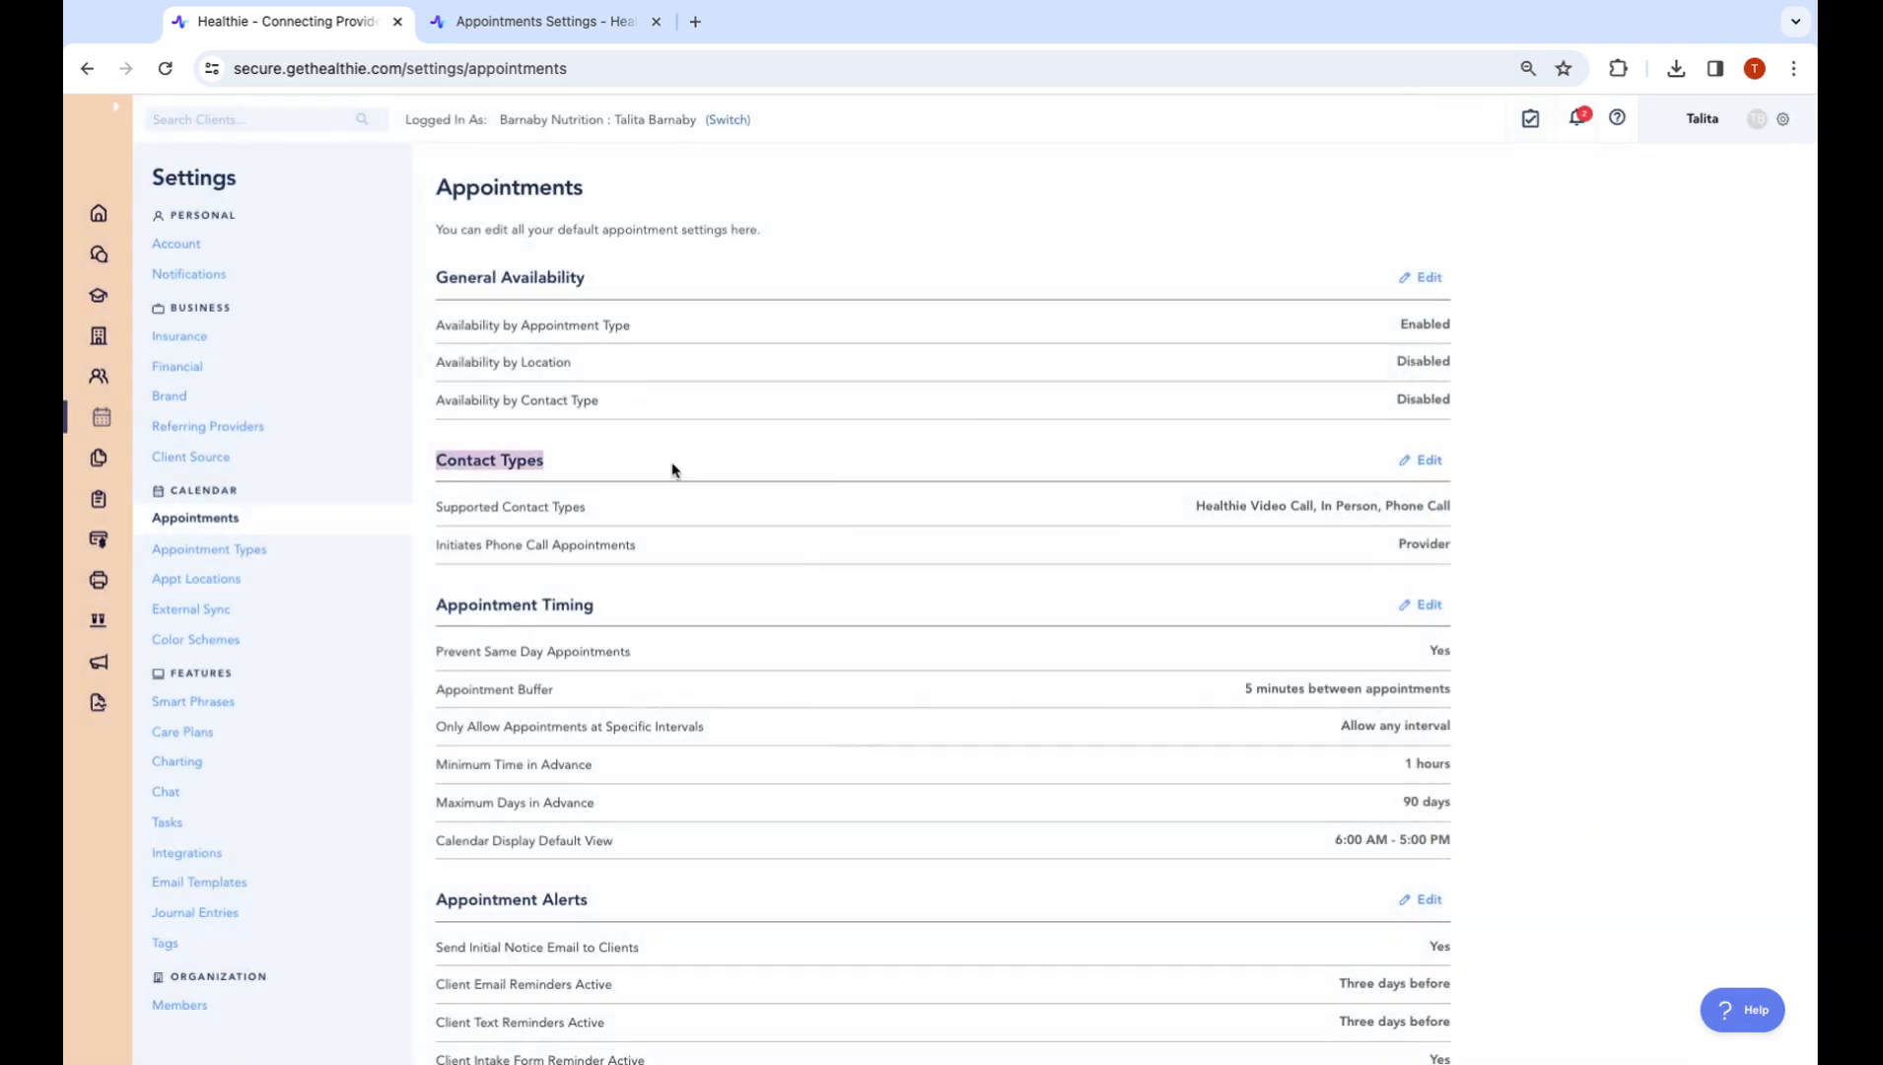
{"action": "left_click", "coordinate": [1407, 464]}
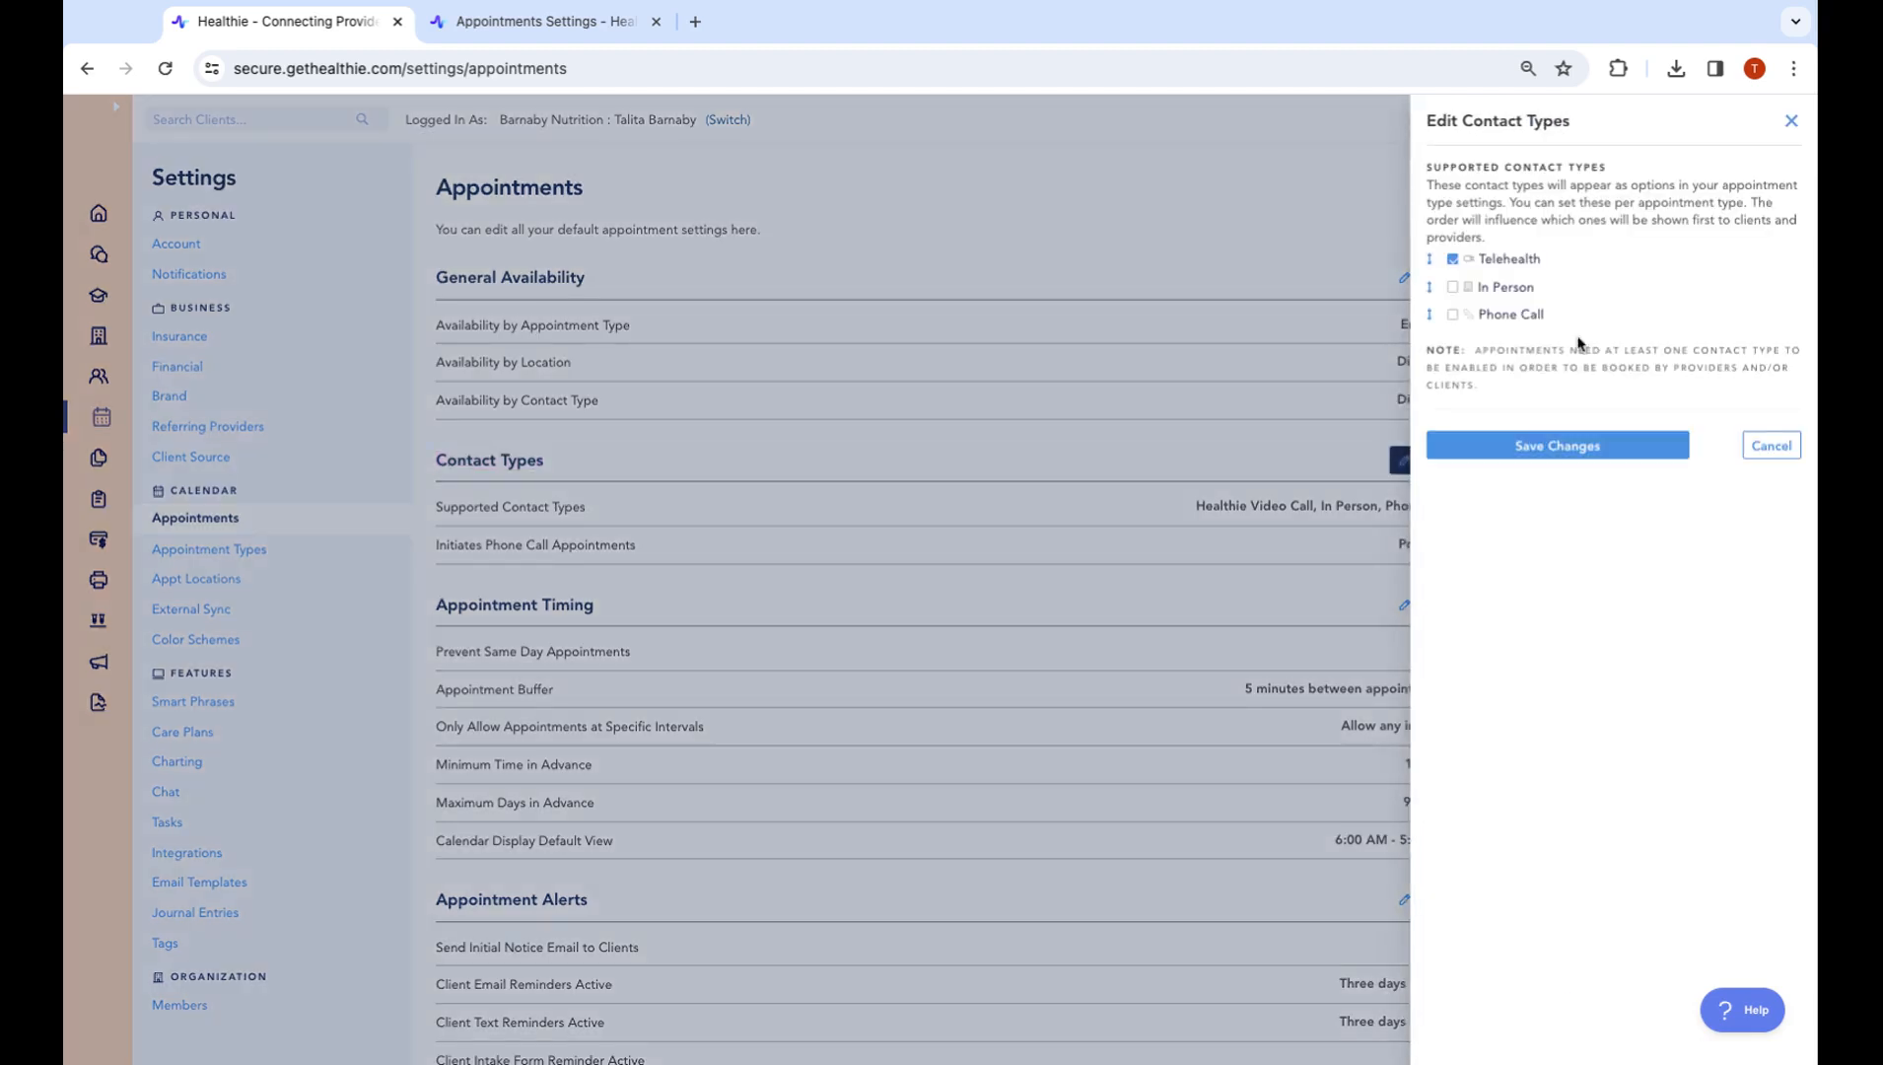
{"action": "left_click", "coordinate": [1508, 292]}
{"action": "left_click", "coordinate": [1530, 326]}
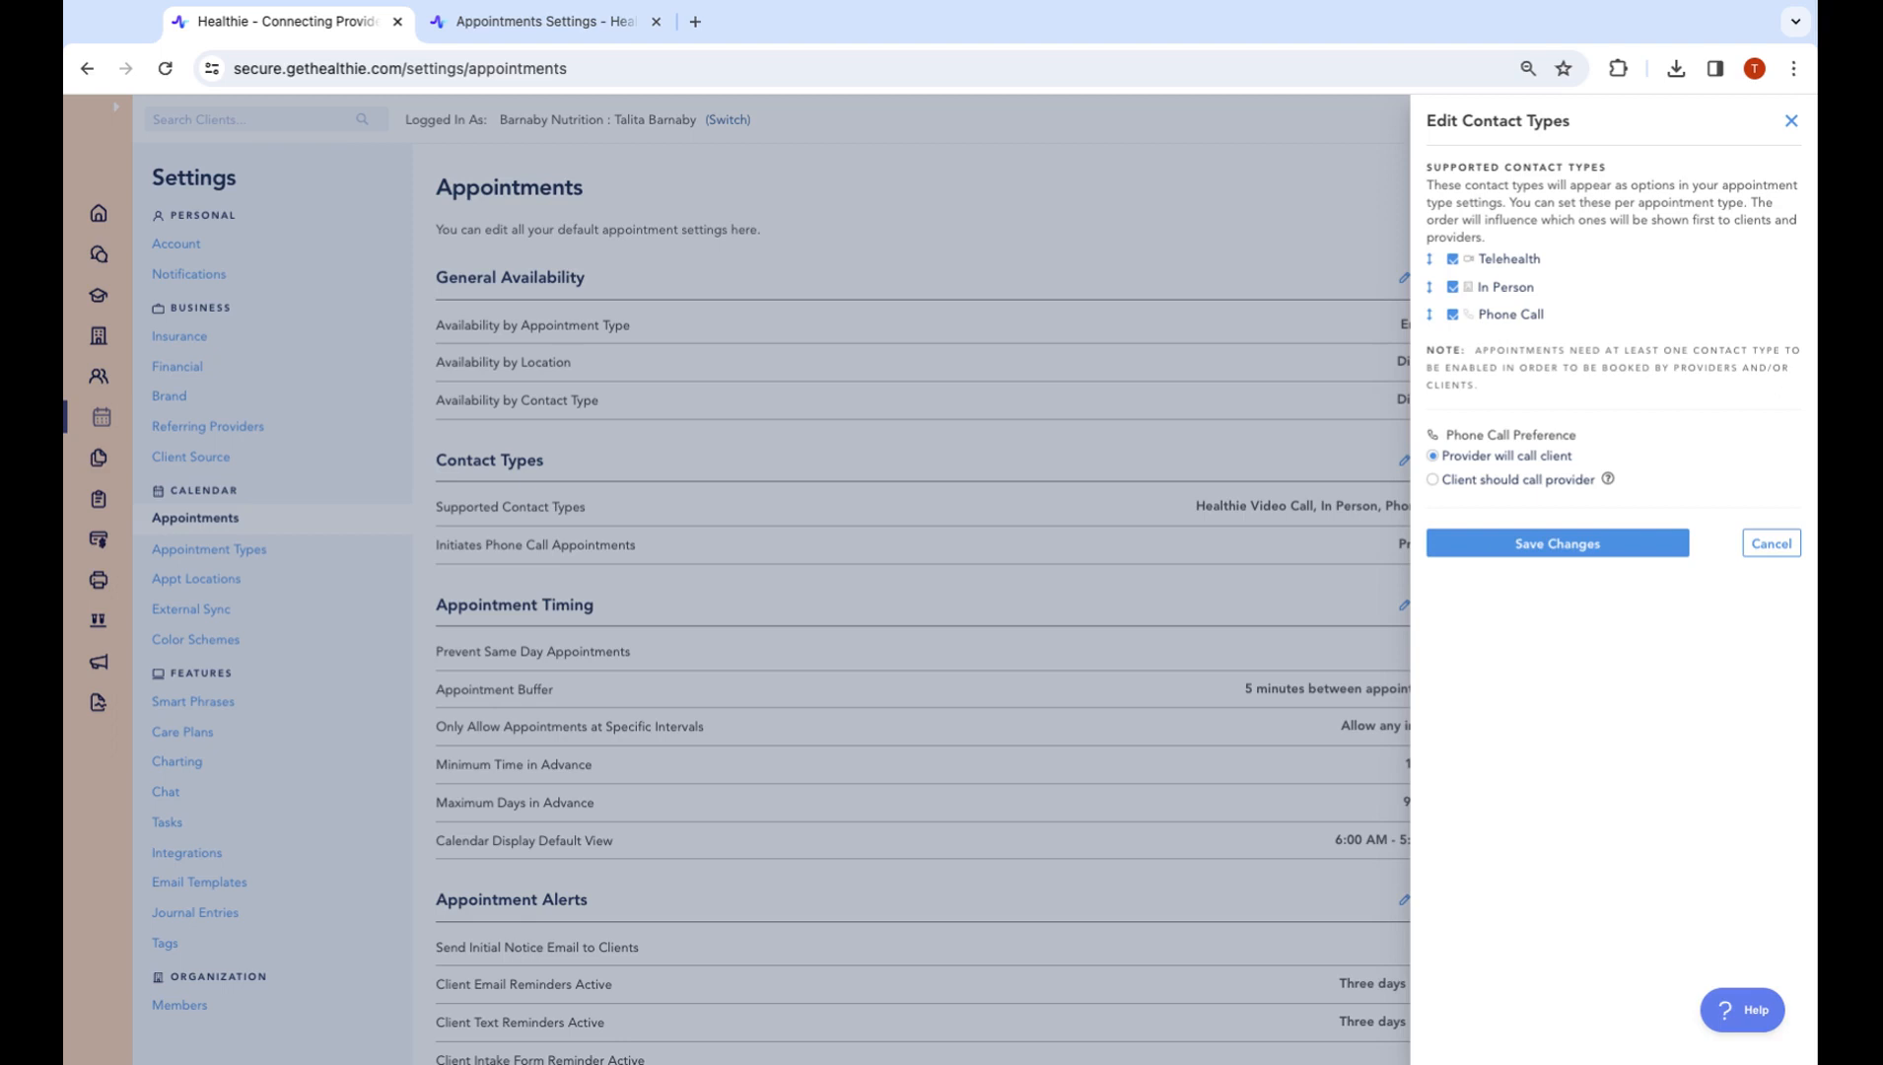
{"action": "mouse_move", "coordinate": [1609, 481]}
{"action": "left_click", "coordinate": [1791, 120]}
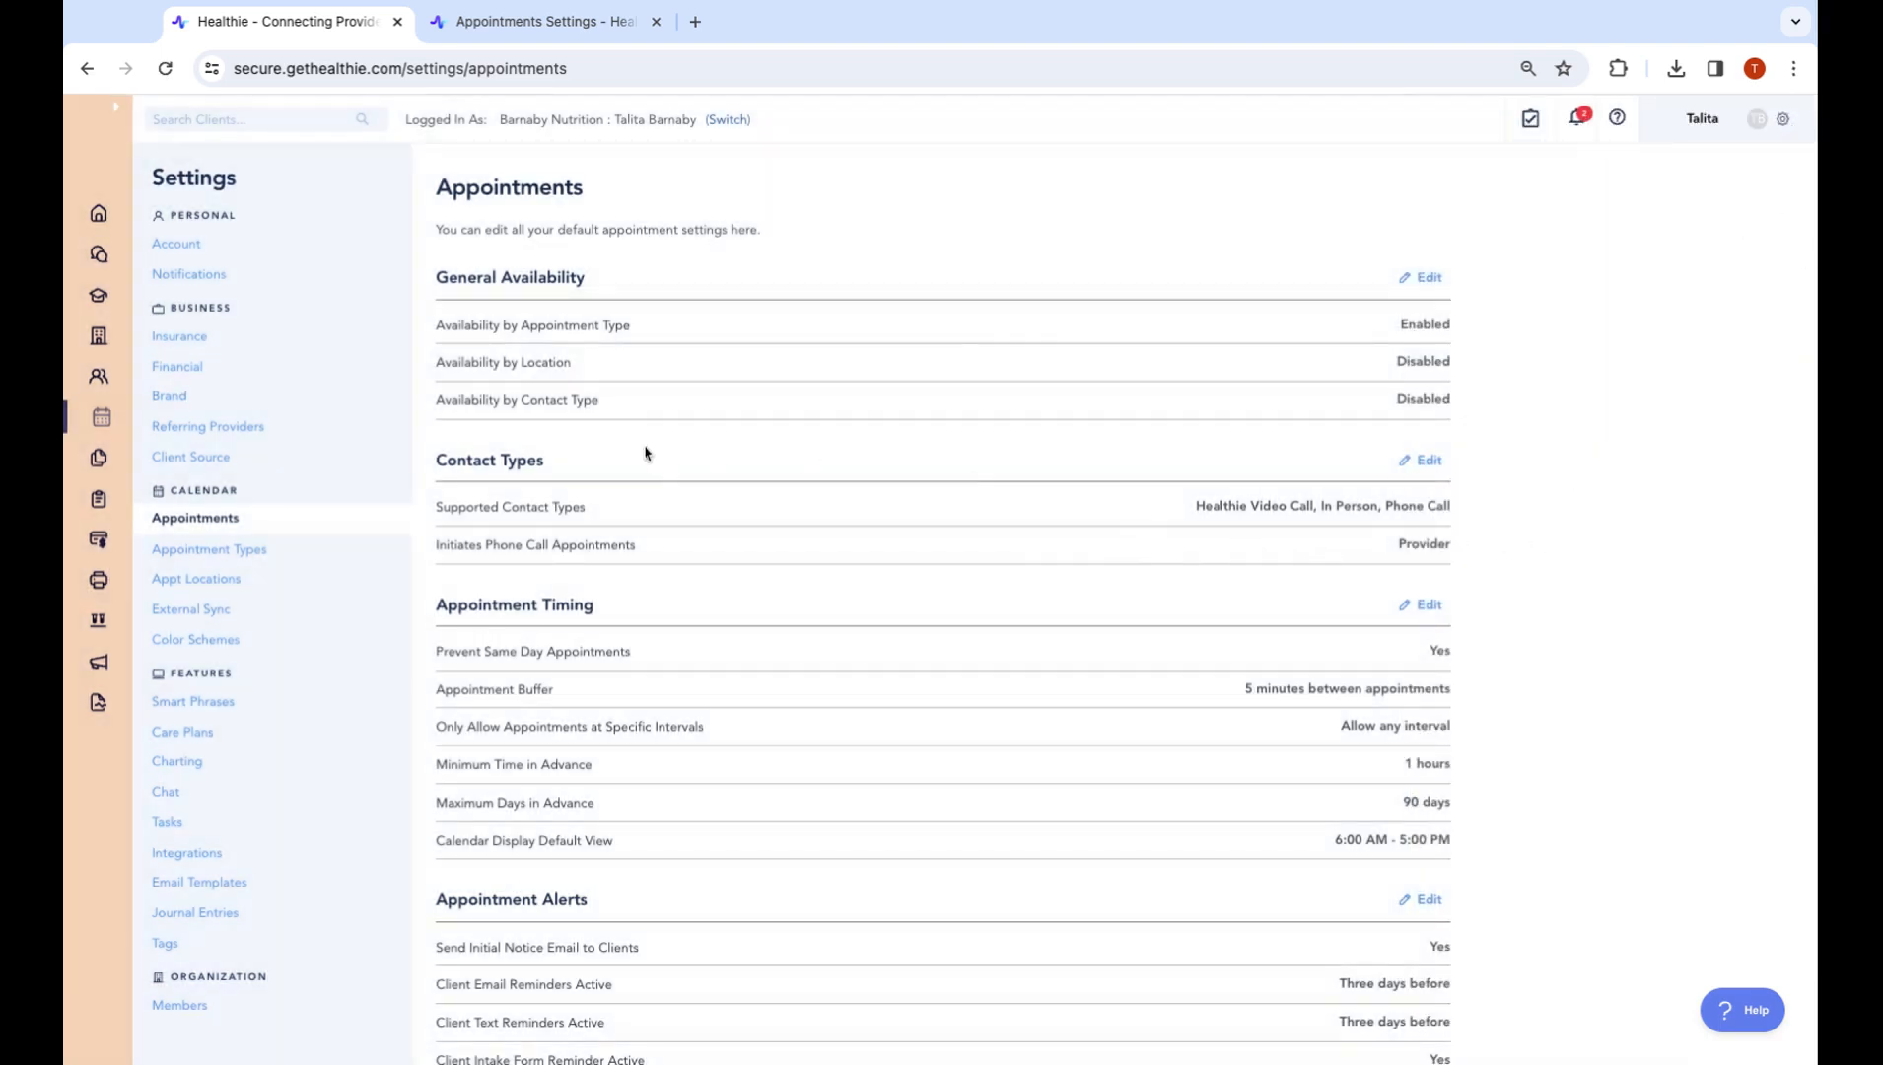
{"action": "triple_click", "coordinate": [437, 404]}
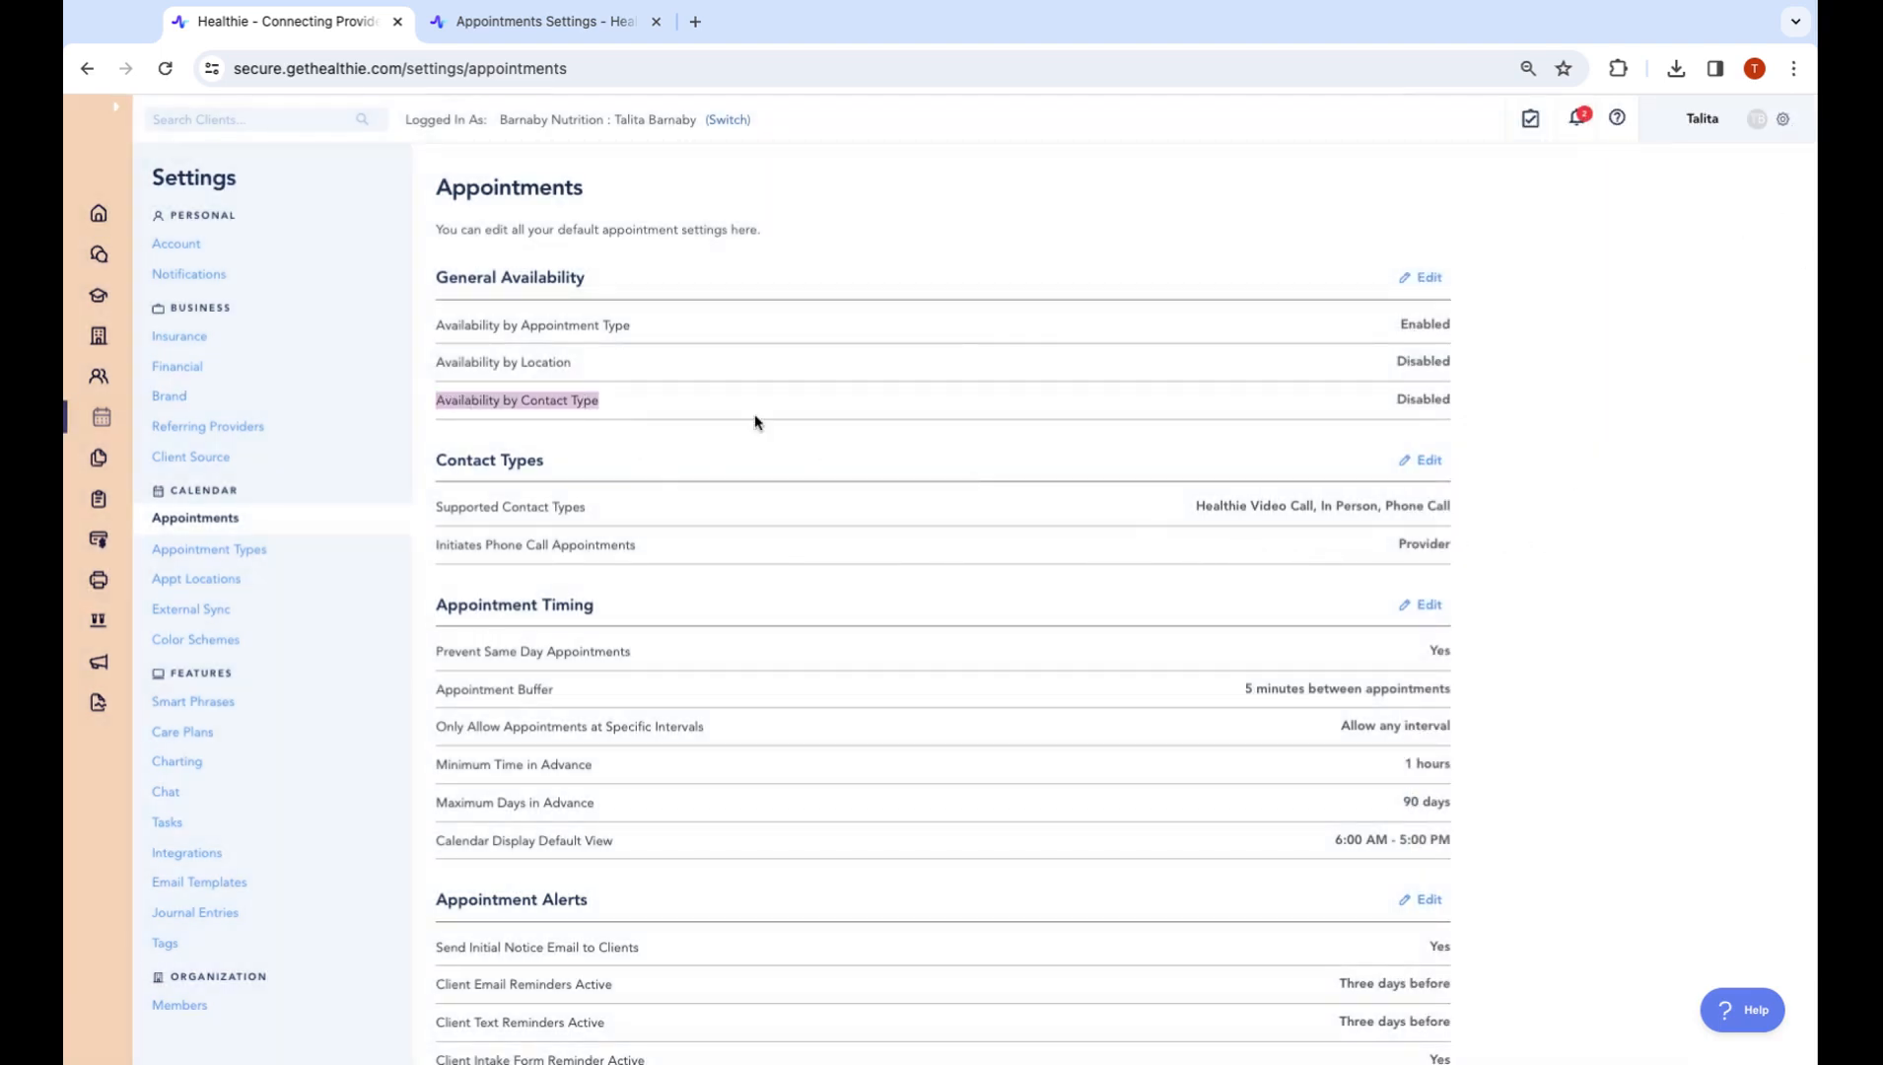
{"action": "scroll", "coordinate": [1523, 680], "scroll_direction": "down", "scroll_amount": 2}
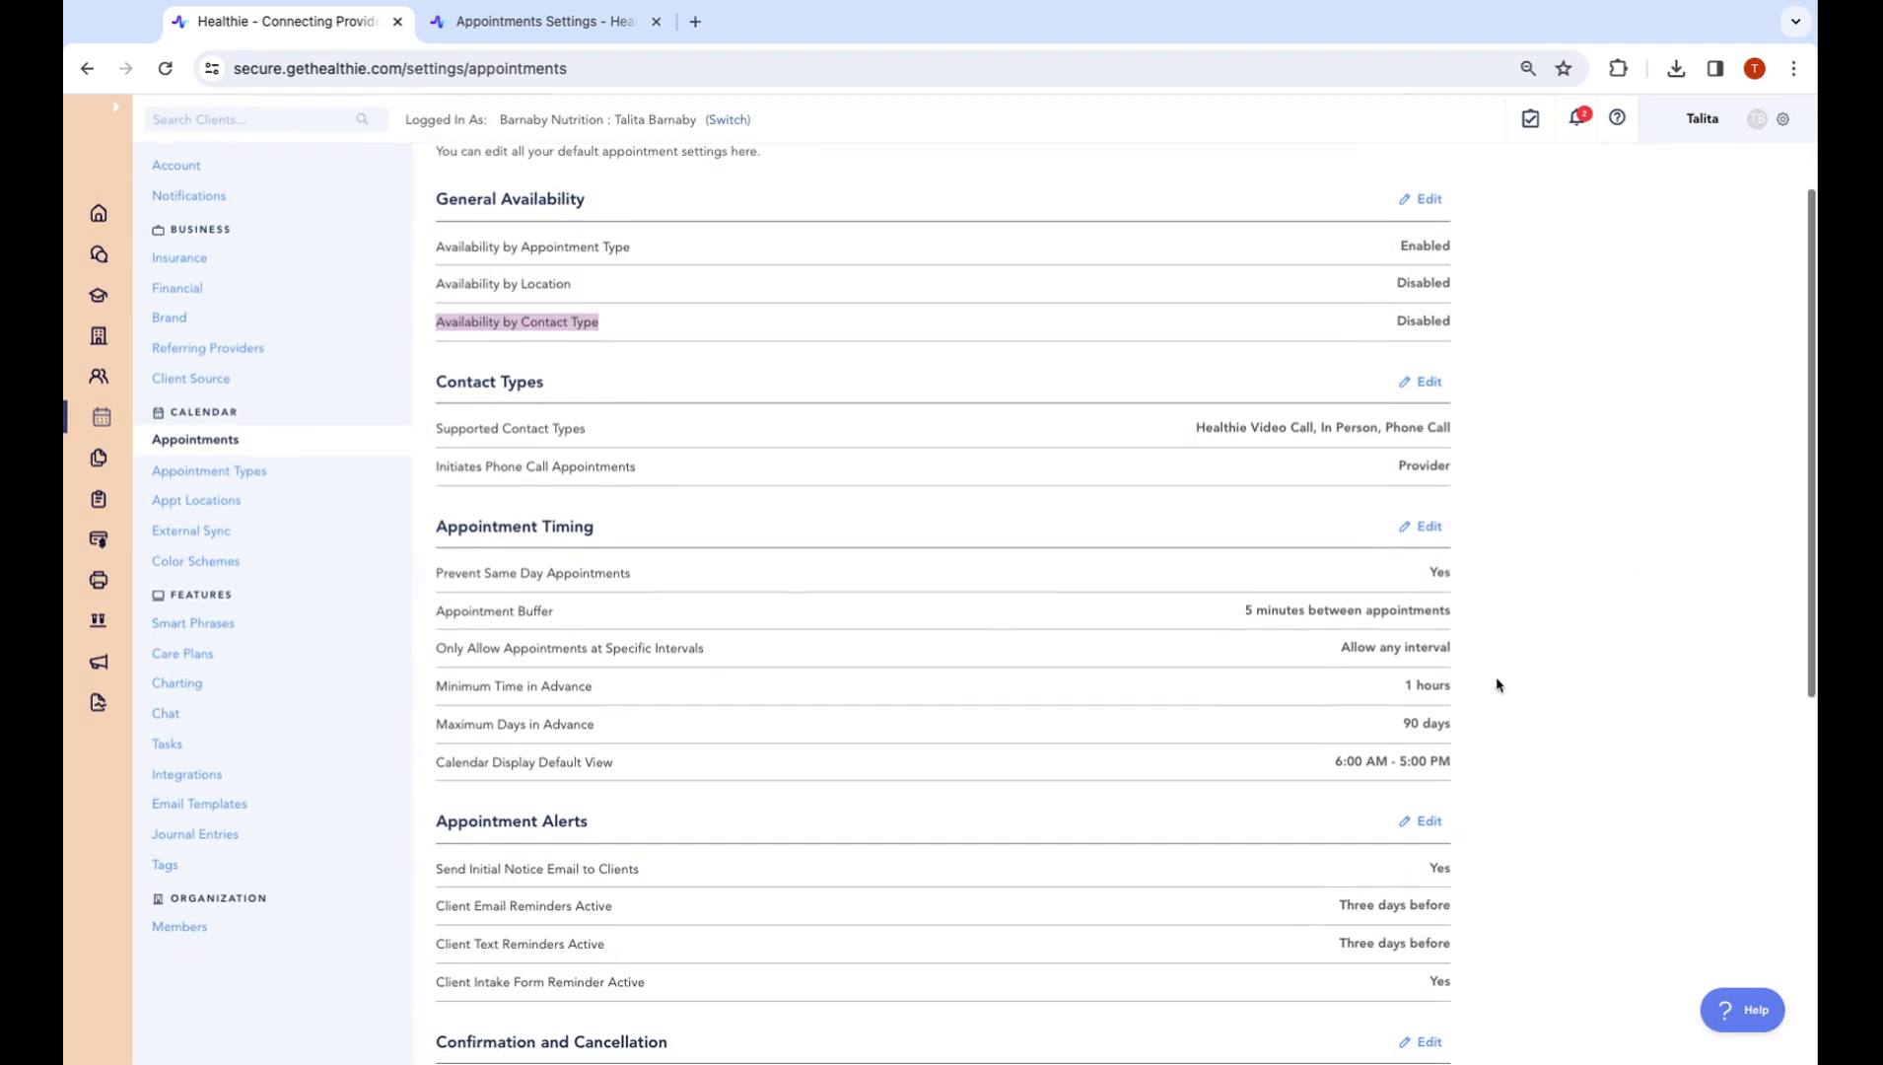
{"action": "scroll", "coordinate": [577, 545], "scroll_direction": "down", "scroll_amount": 3}
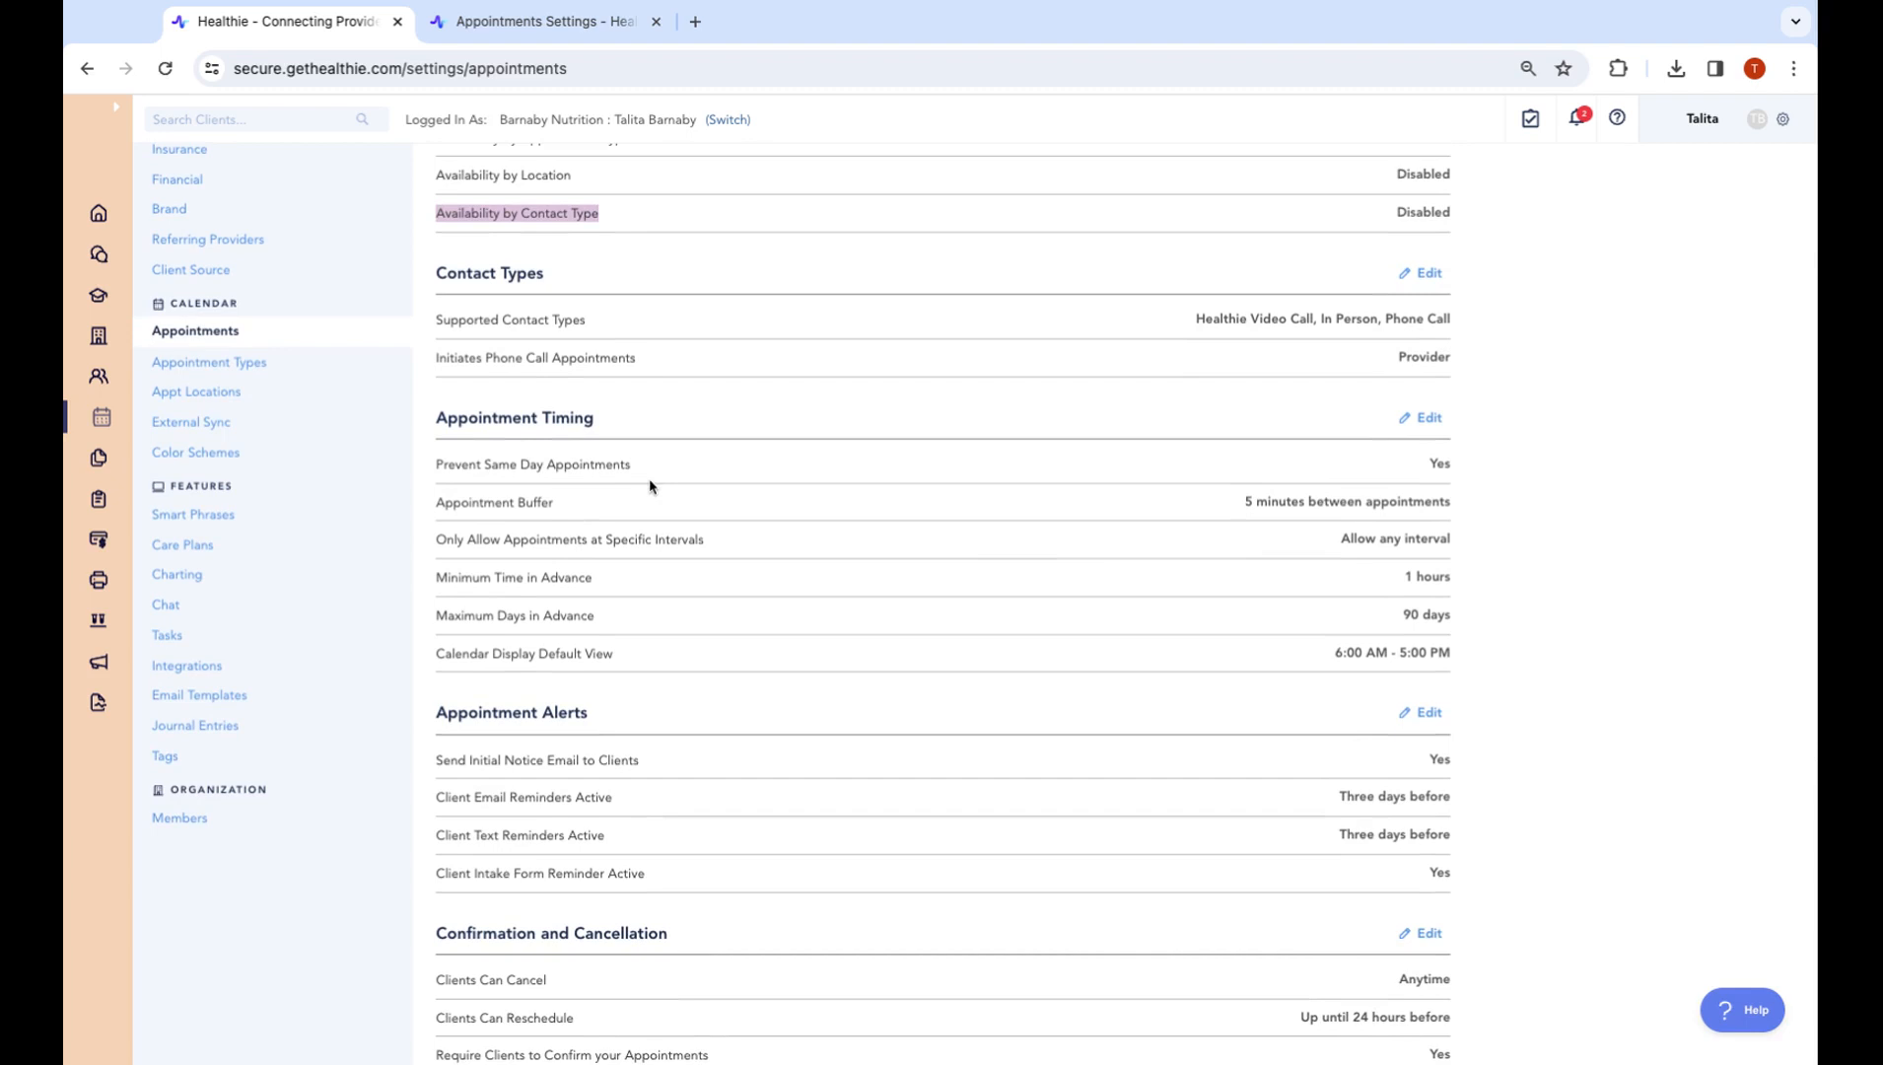
{"action": "left_click_drag", "start_coordinate": [457, 465], "coordinate": [800, 476]}
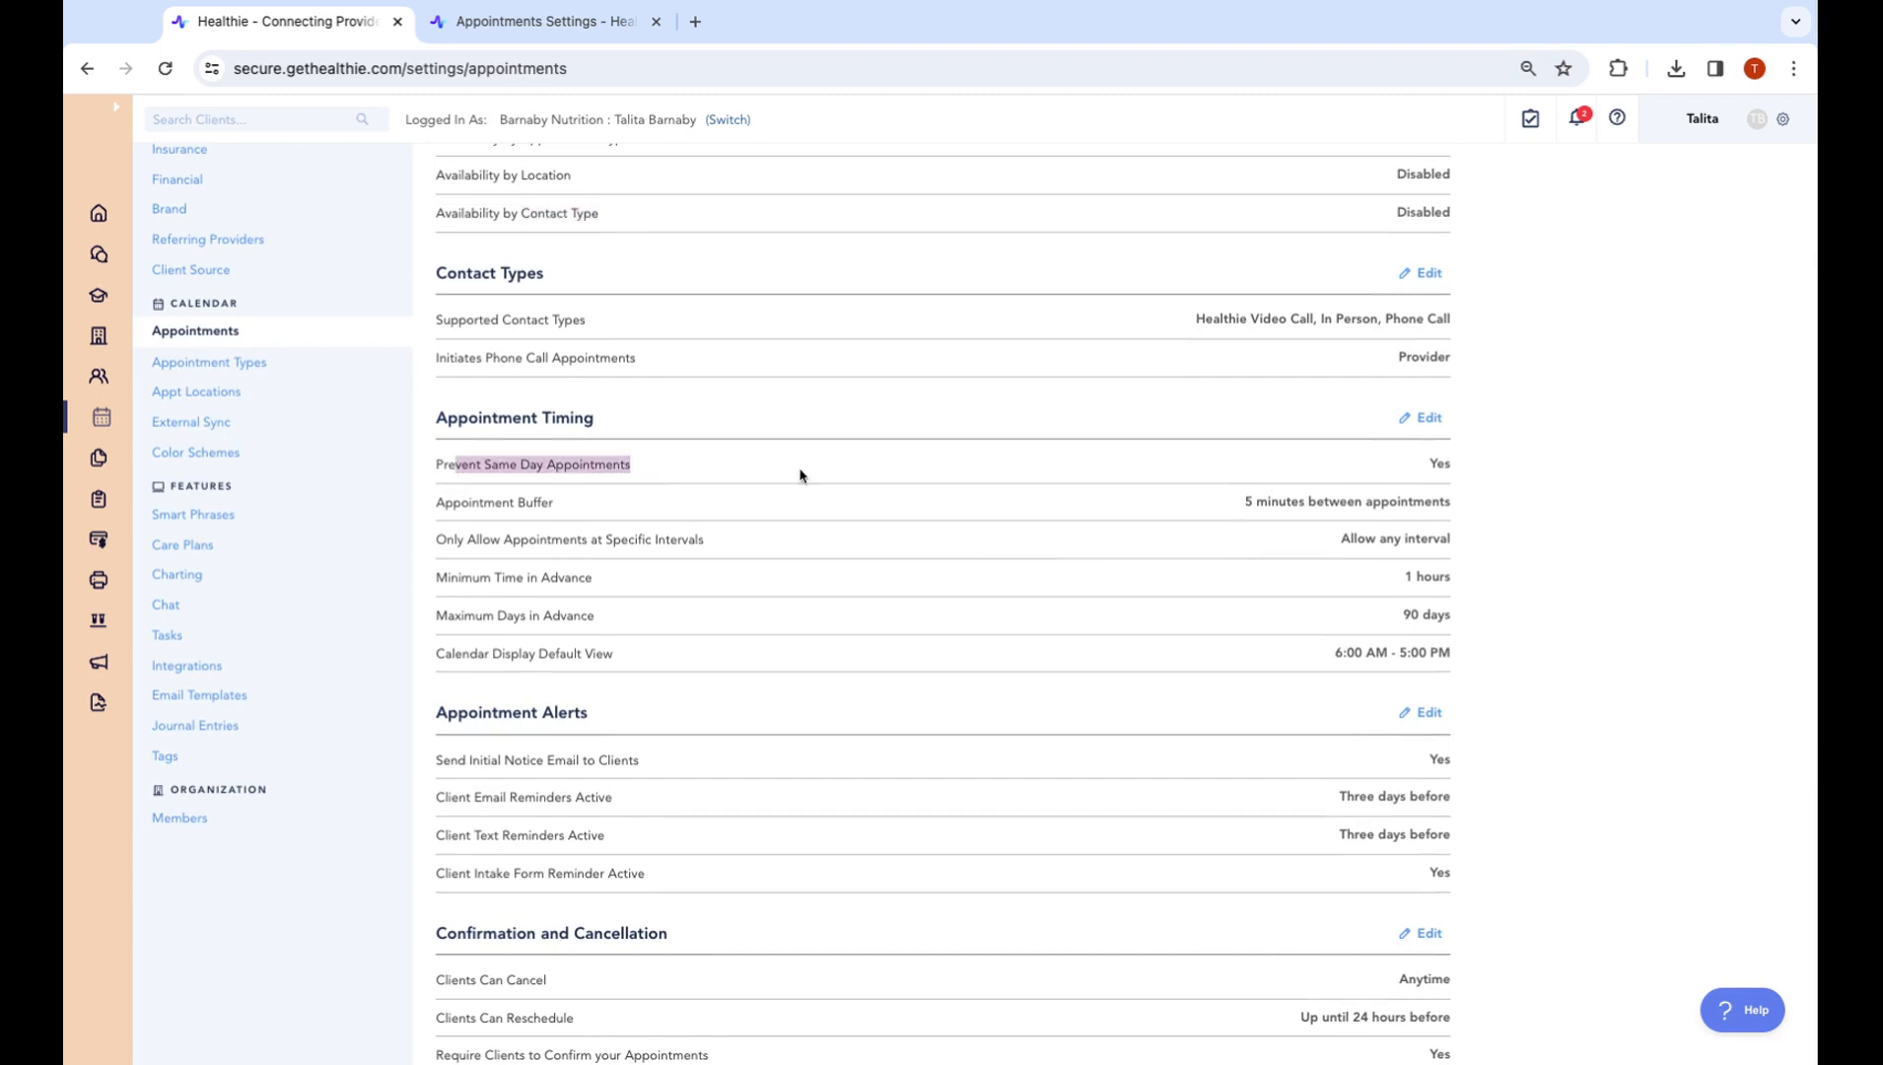
{"action": "left_click_drag", "start_coordinate": [560, 498], "coordinate": [493, 500]}
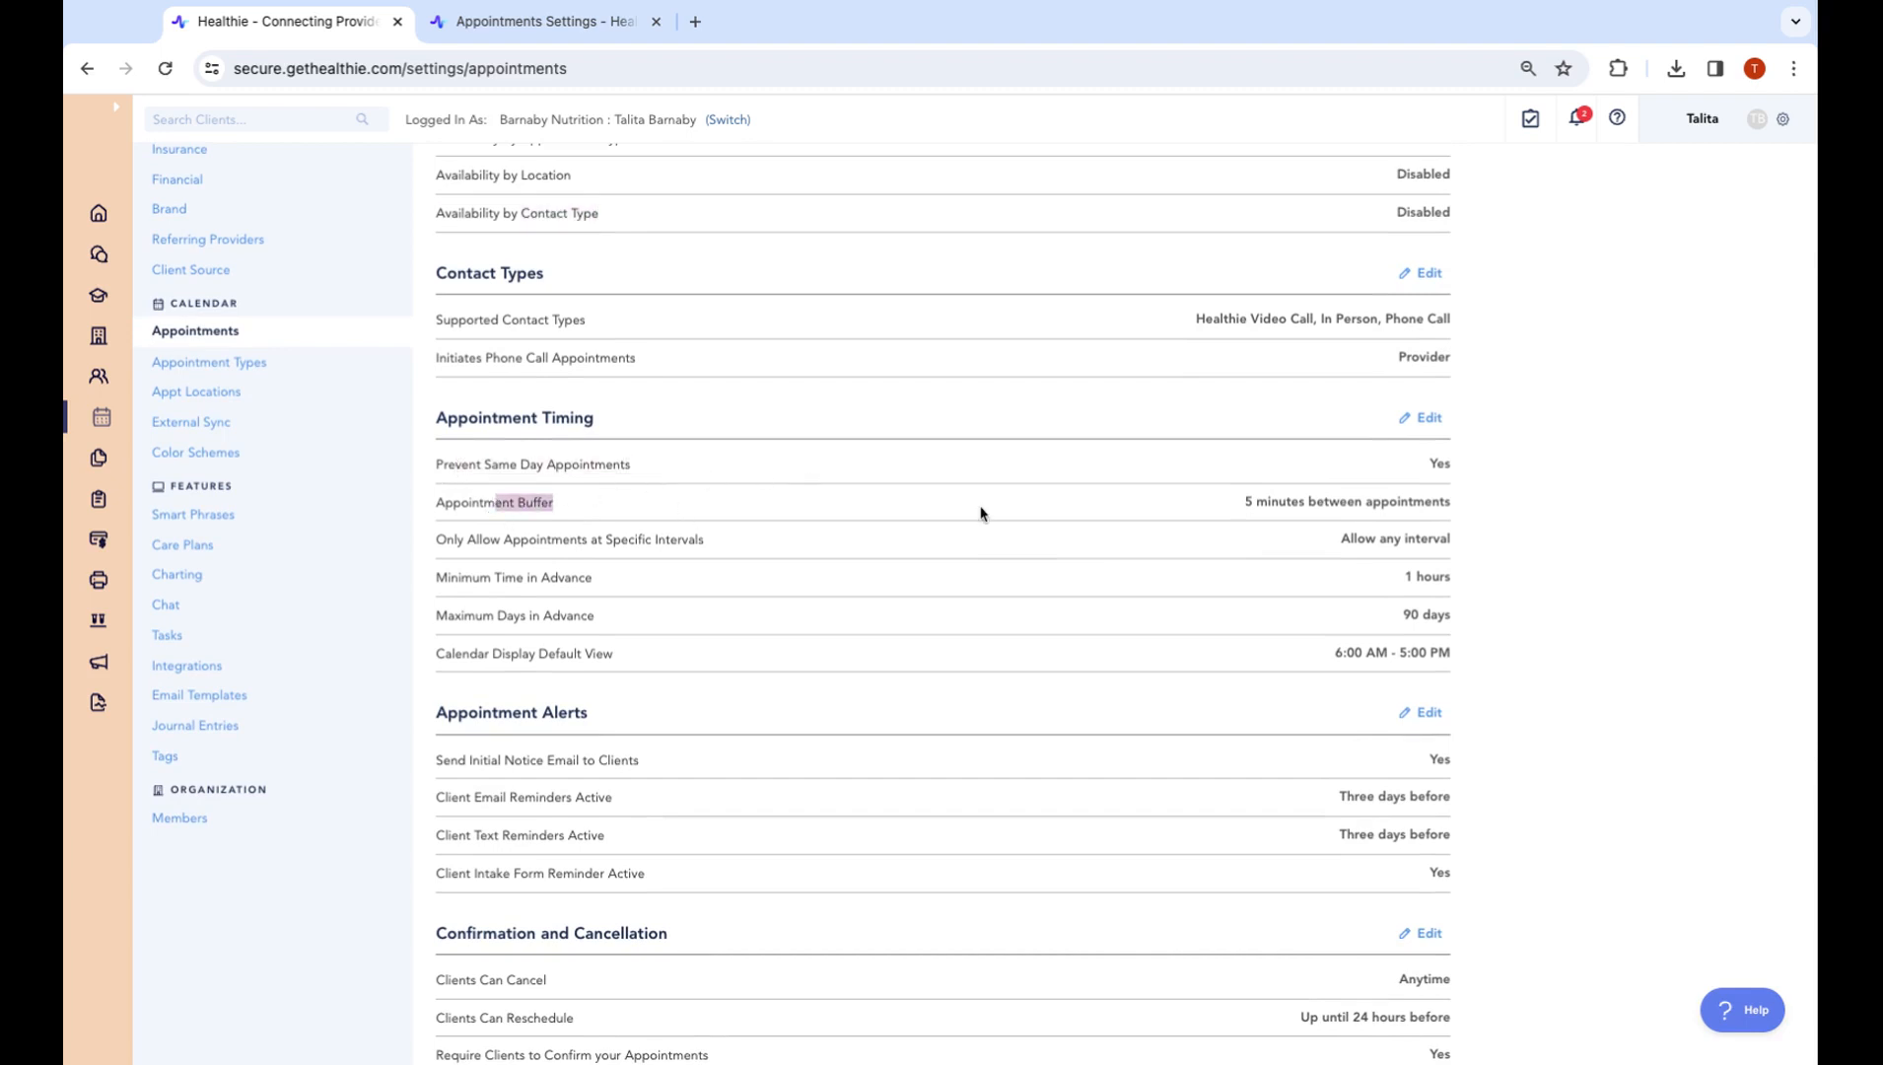
{"action": "scroll", "coordinate": [1339, 493], "scroll_direction": "down", "scroll_amount": 1}
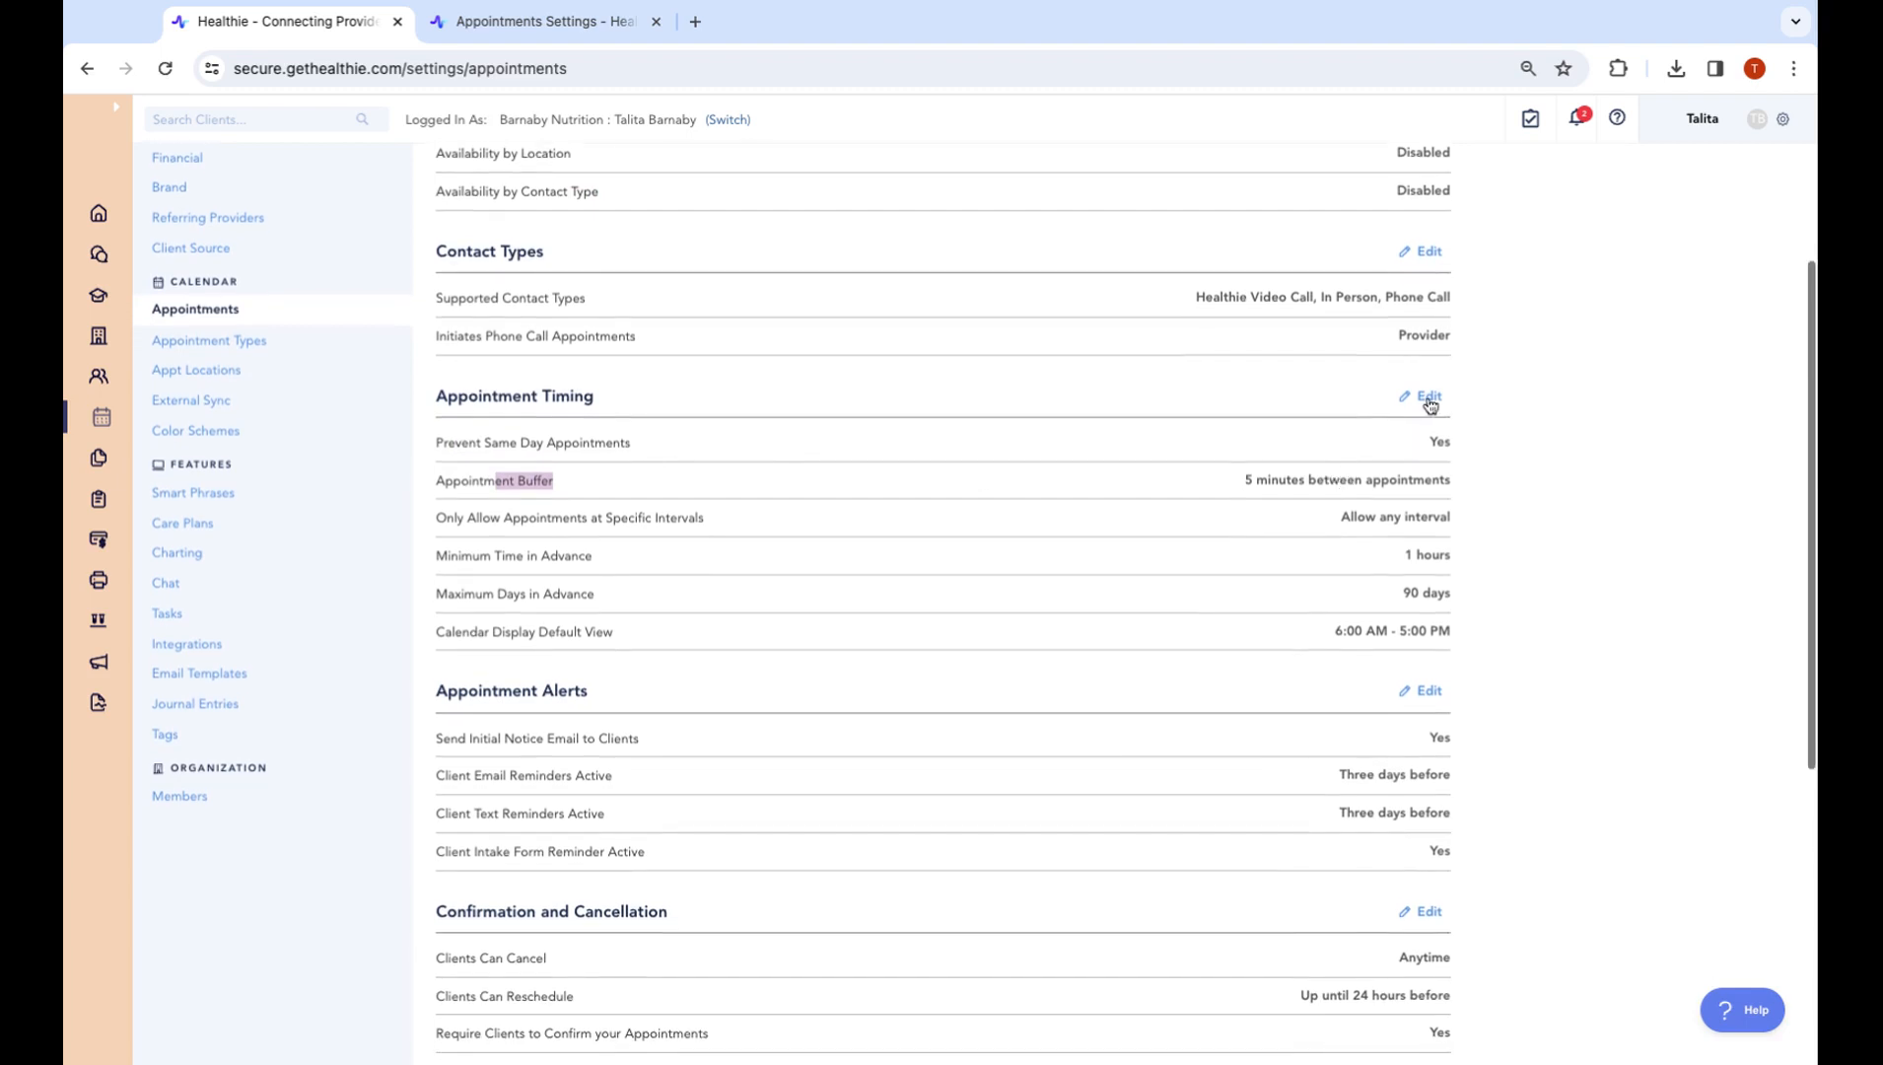
{"action": "left_click", "coordinate": [1425, 398]}
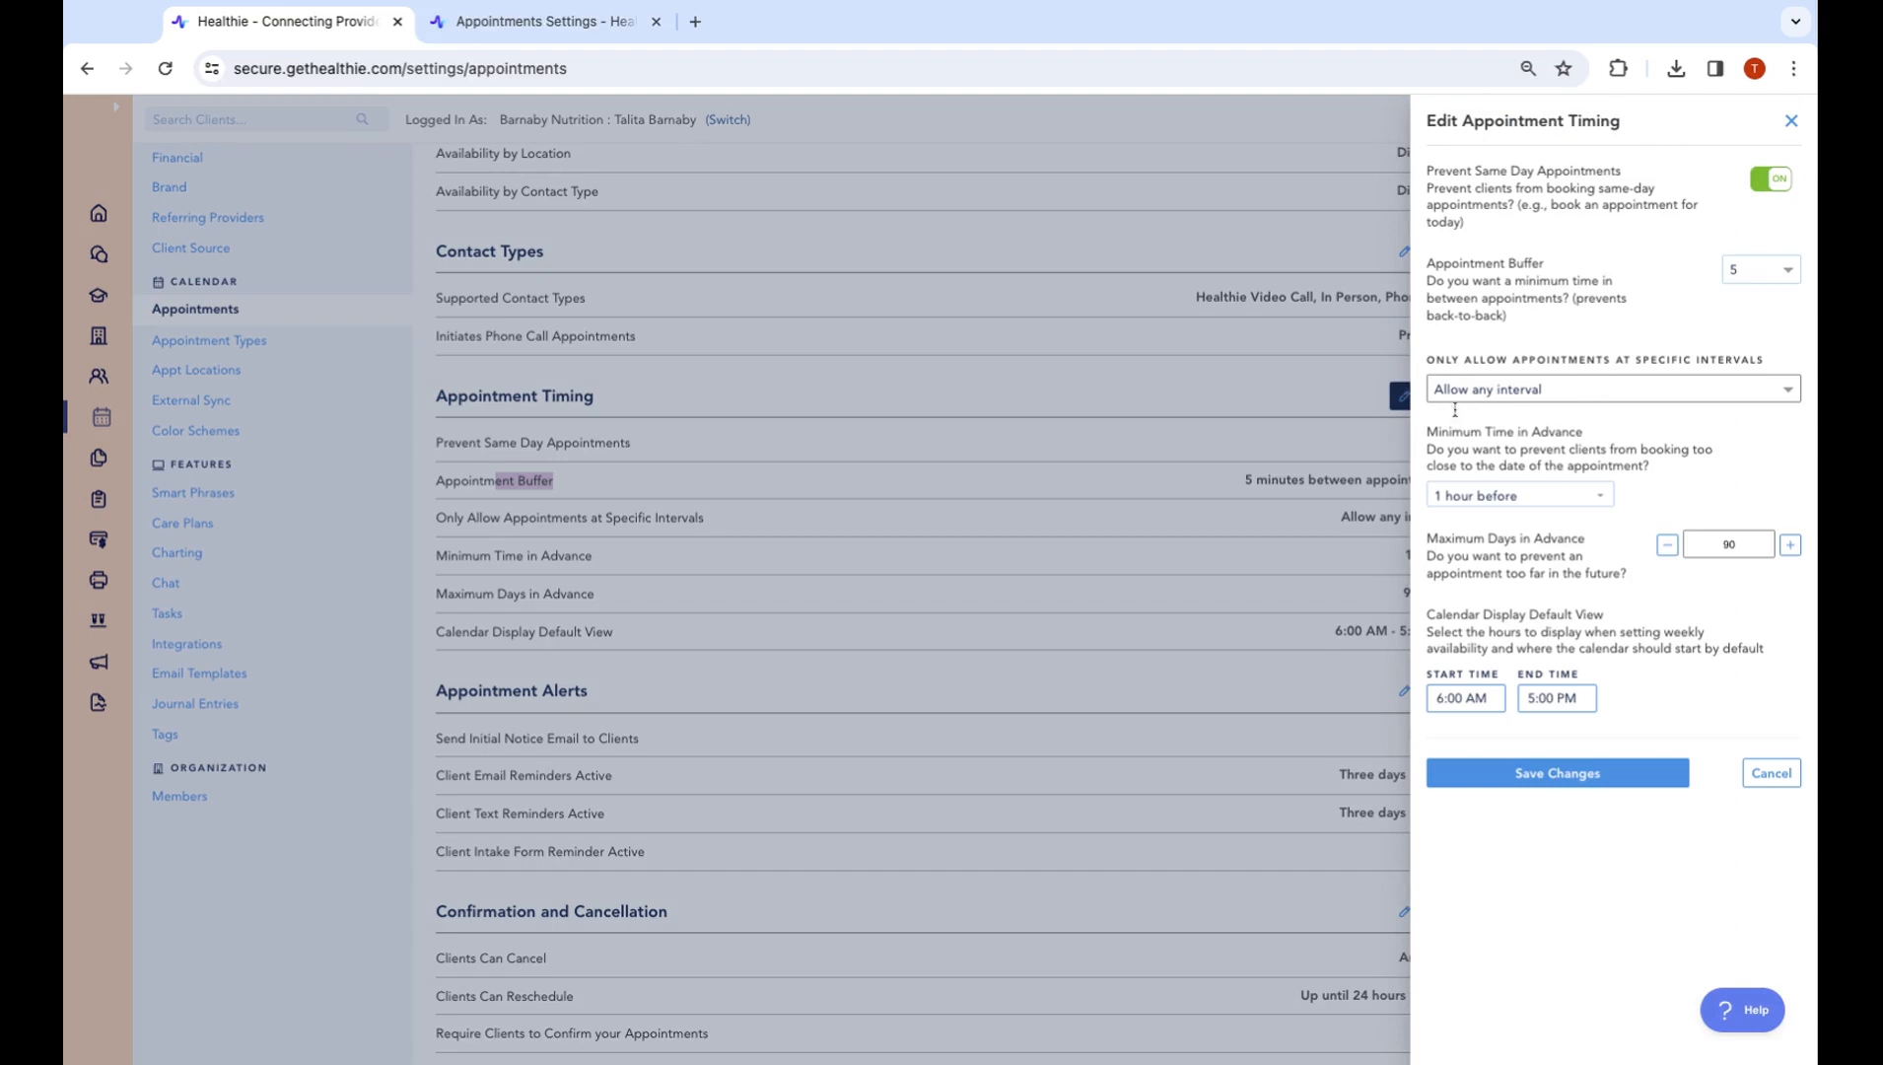
{"action": "left_click", "coordinate": [1792, 121]}
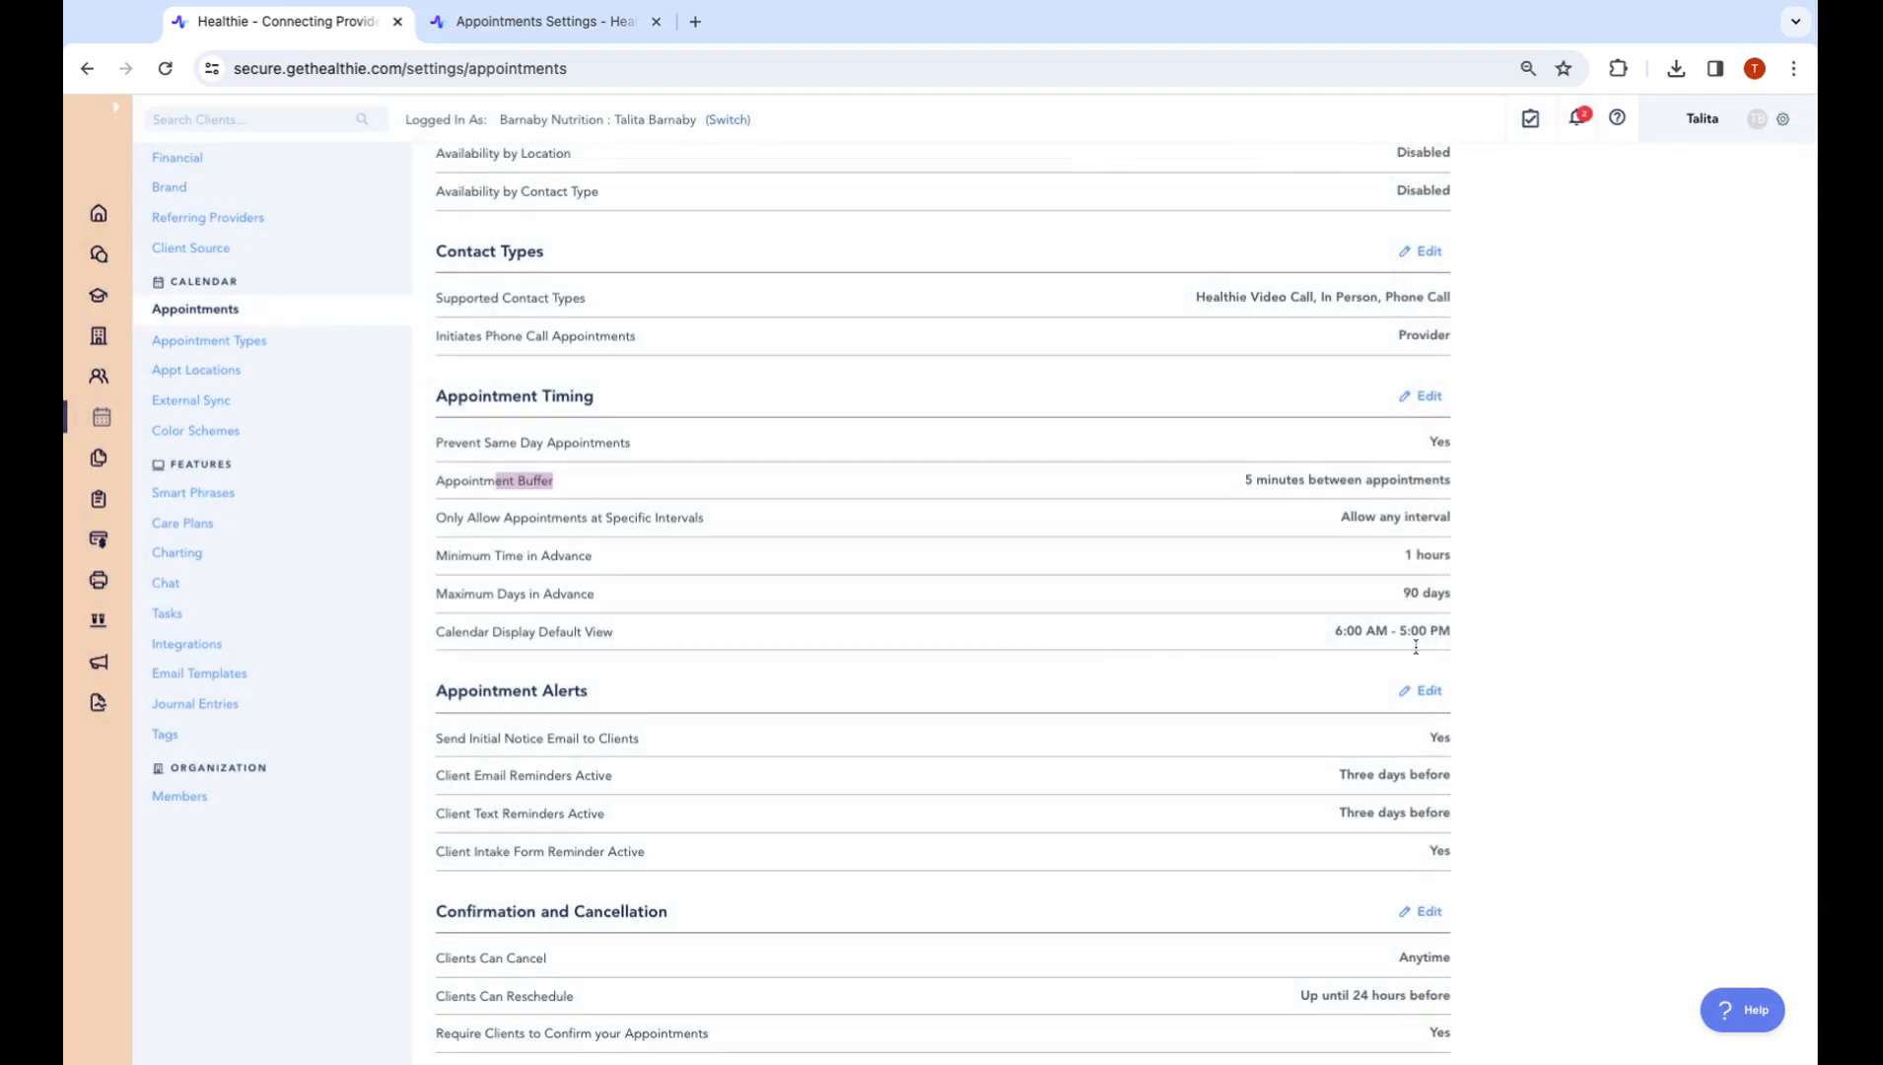
{"action": "scroll", "coordinate": [1416, 647], "scroll_direction": "down", "scroll_amount": 3}
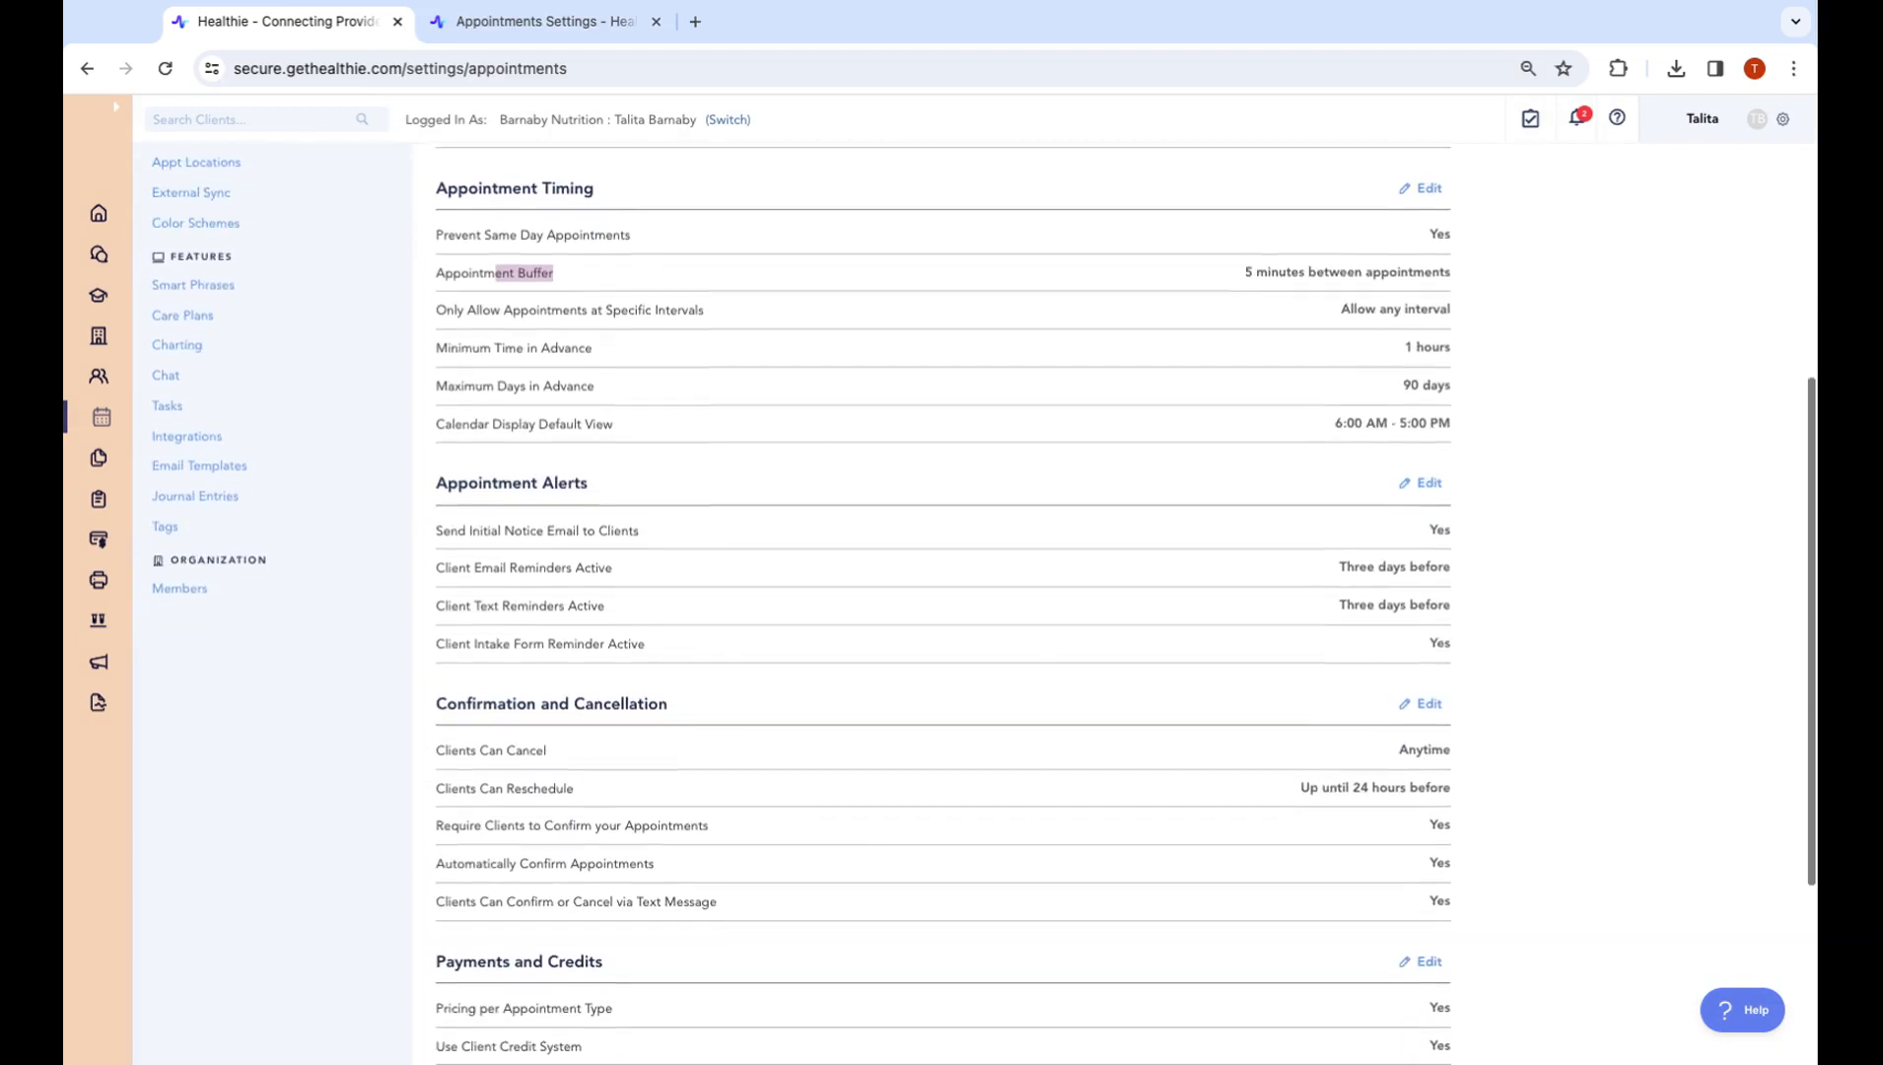
{"action": "scroll", "coordinate": [1415, 646], "scroll_direction": "down", "scroll_amount": 3}
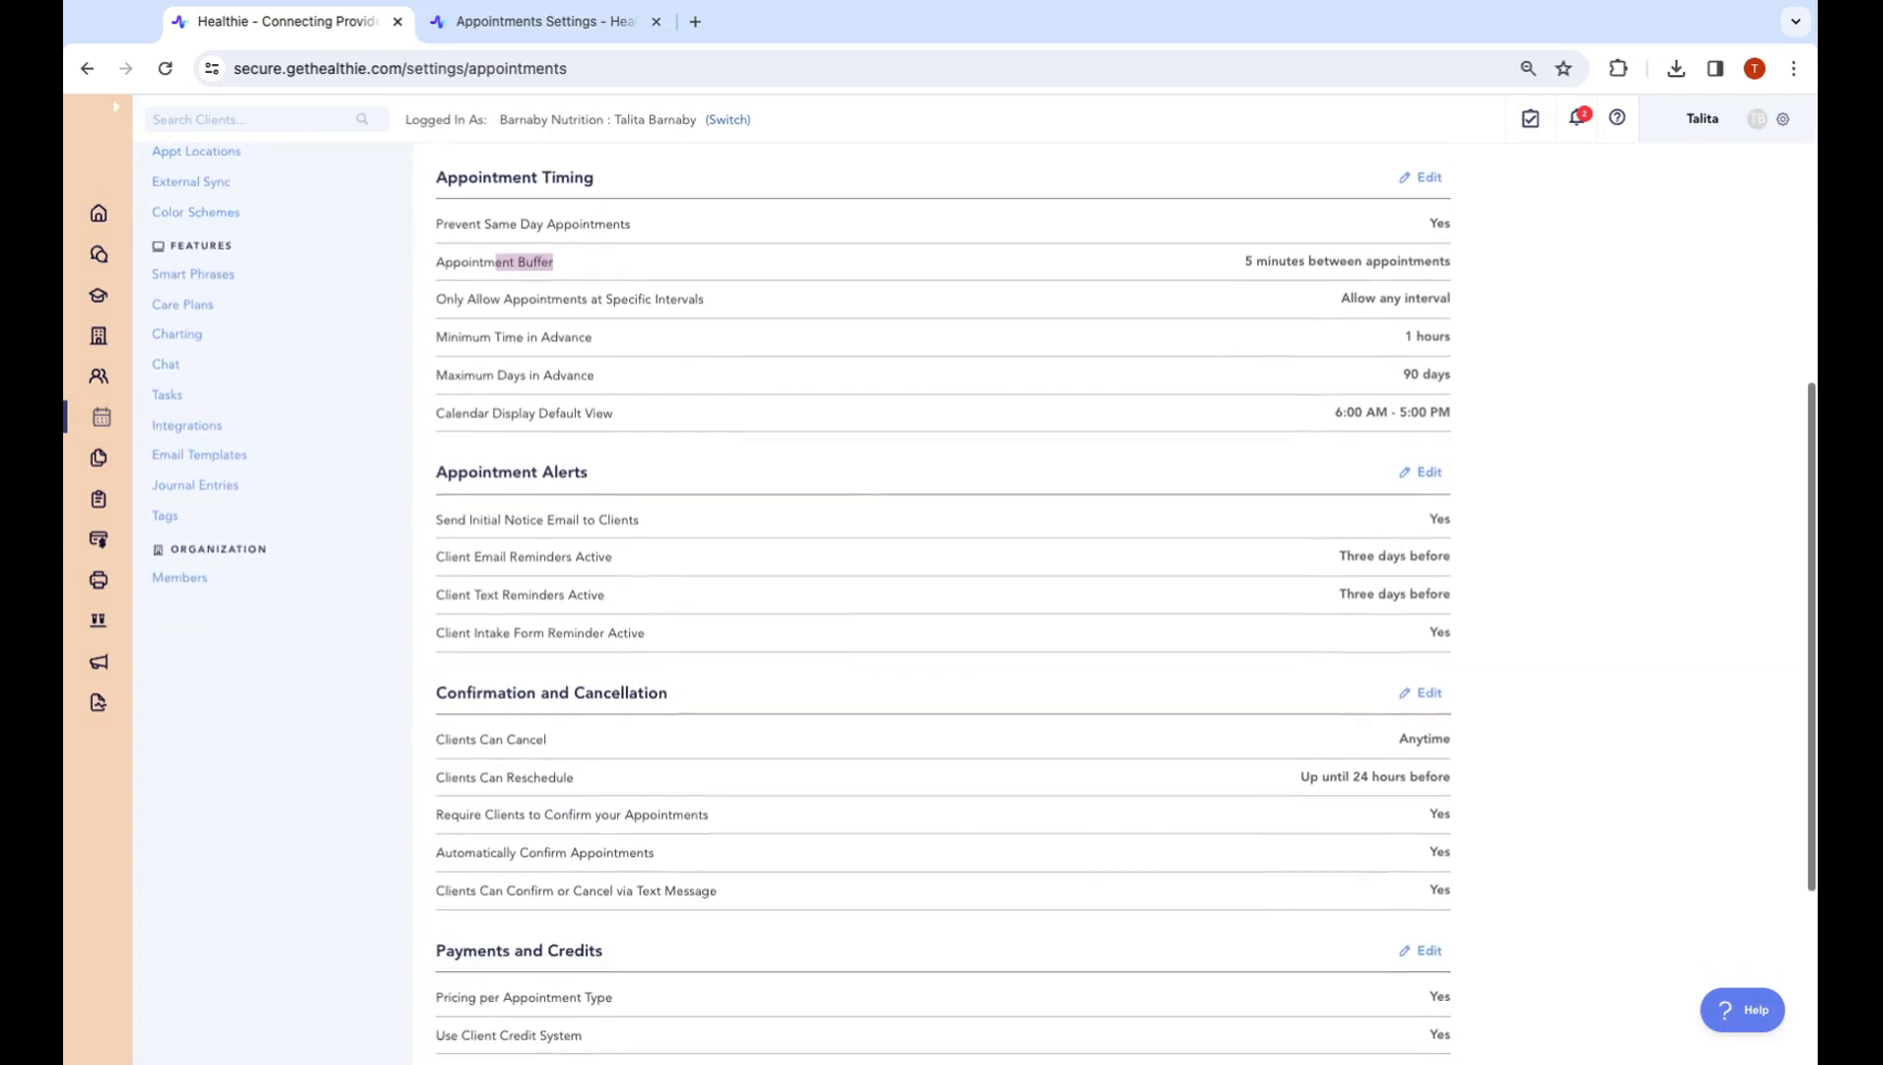
{"action": "scroll", "coordinate": [702, 908], "scroll_direction": "down", "scroll_amount": 3}
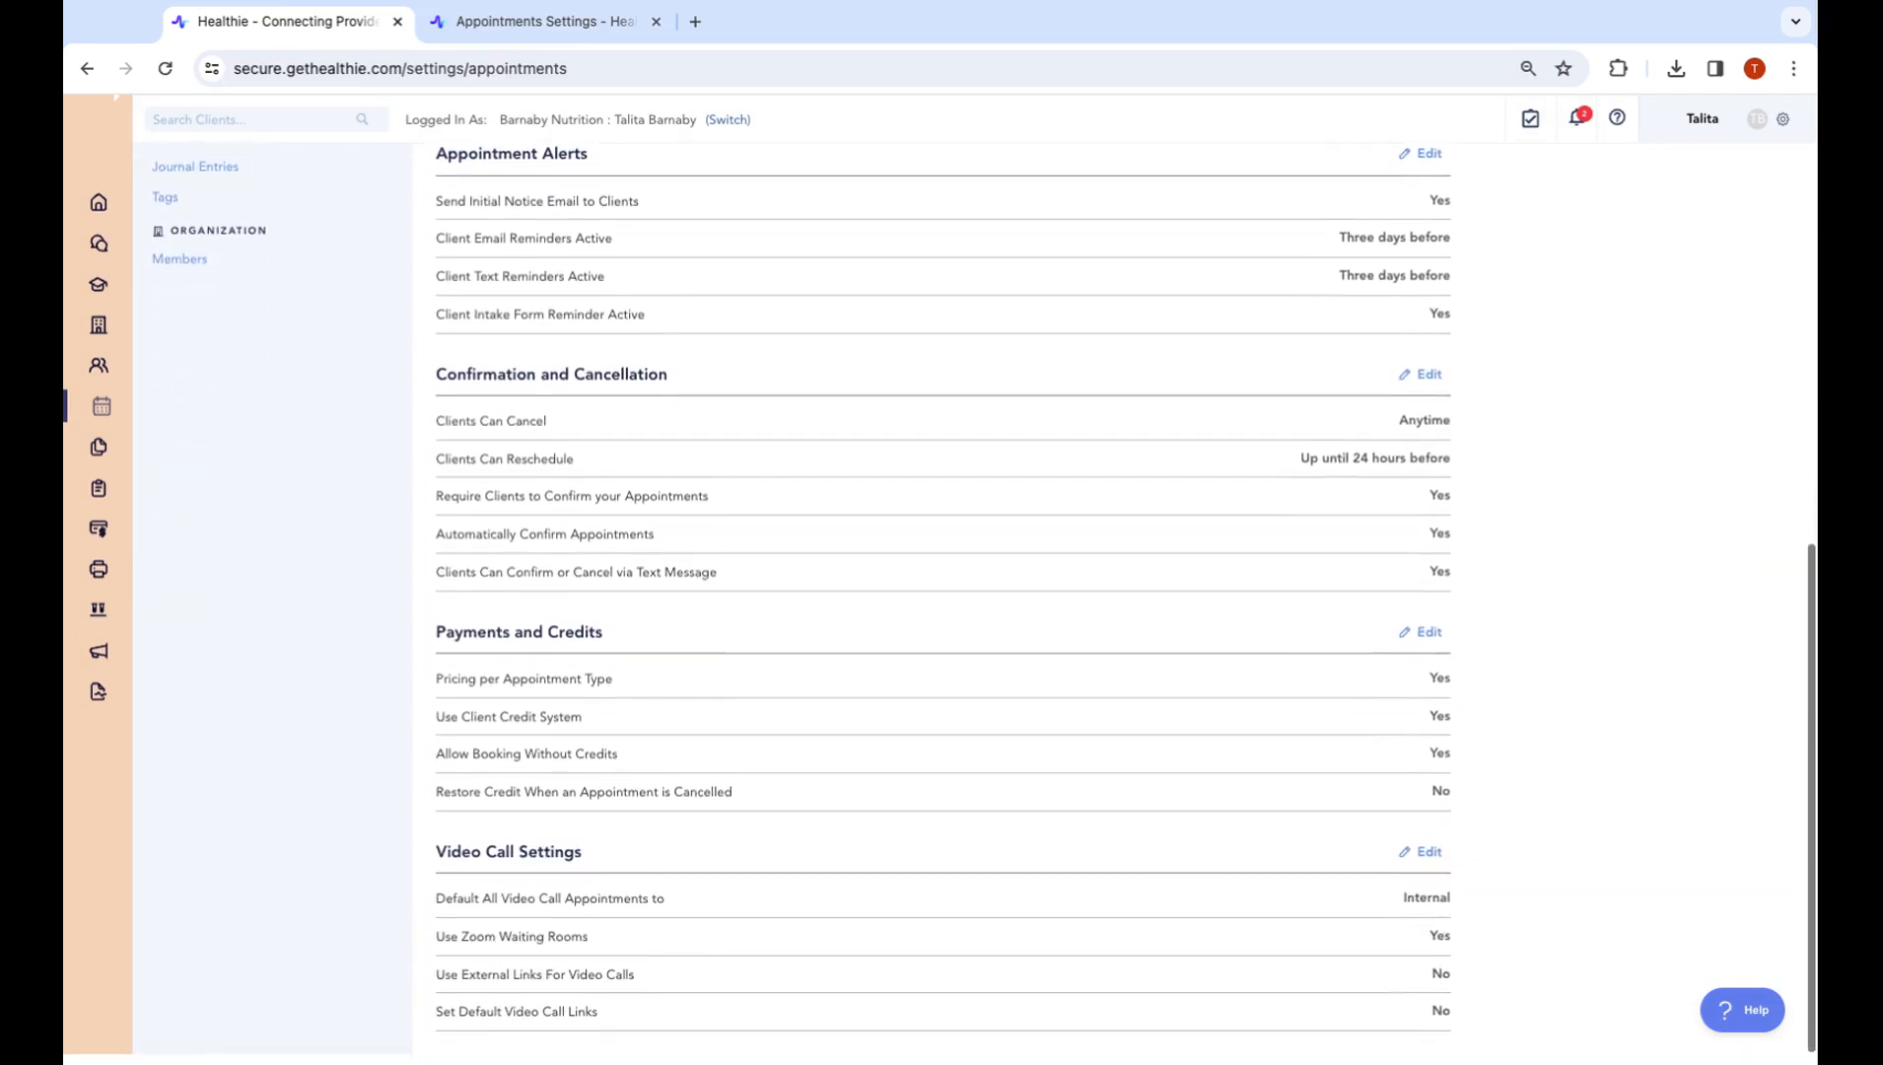
{"action": "triple_click", "coordinate": [435, 865]}
Open the Video Call Settings editor, then the Appointment Types list in Settings
{"action": "left_click", "coordinate": [1426, 863]}
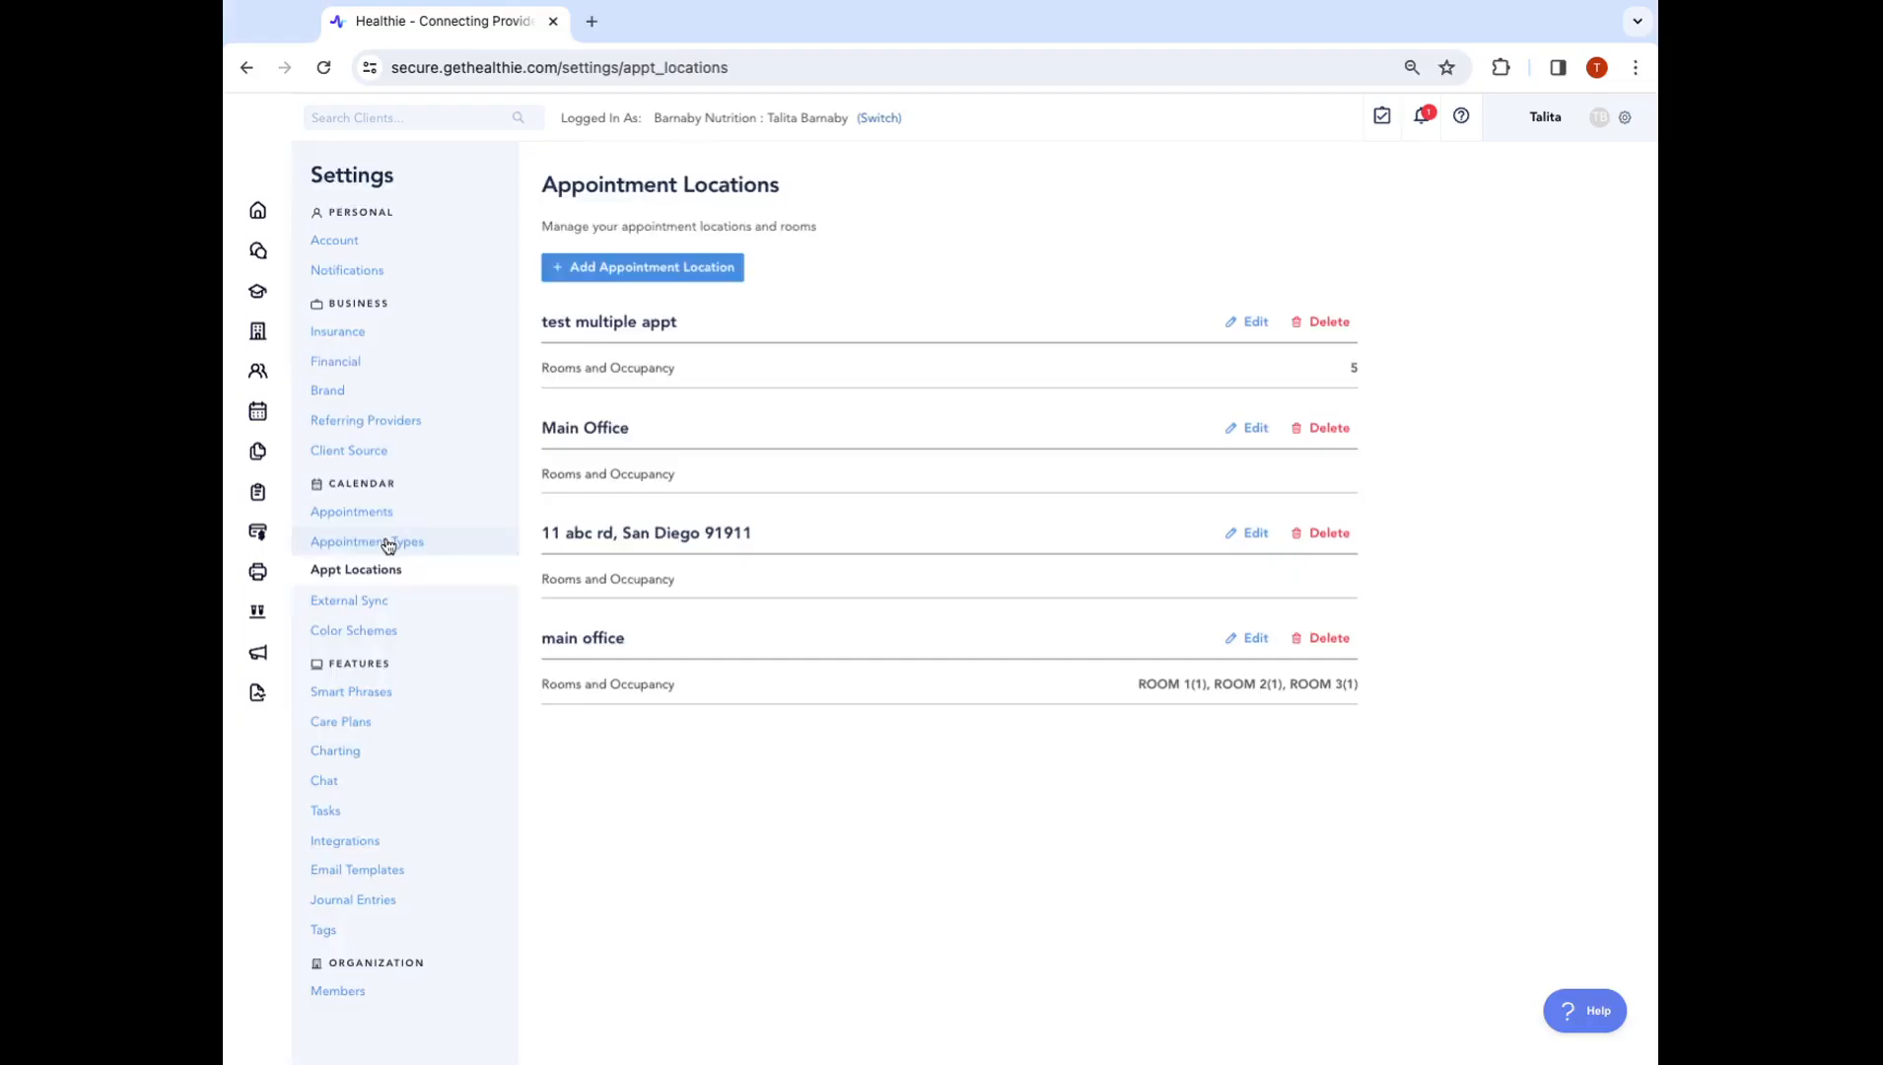
{"action": "left_click", "coordinate": [369, 541]}
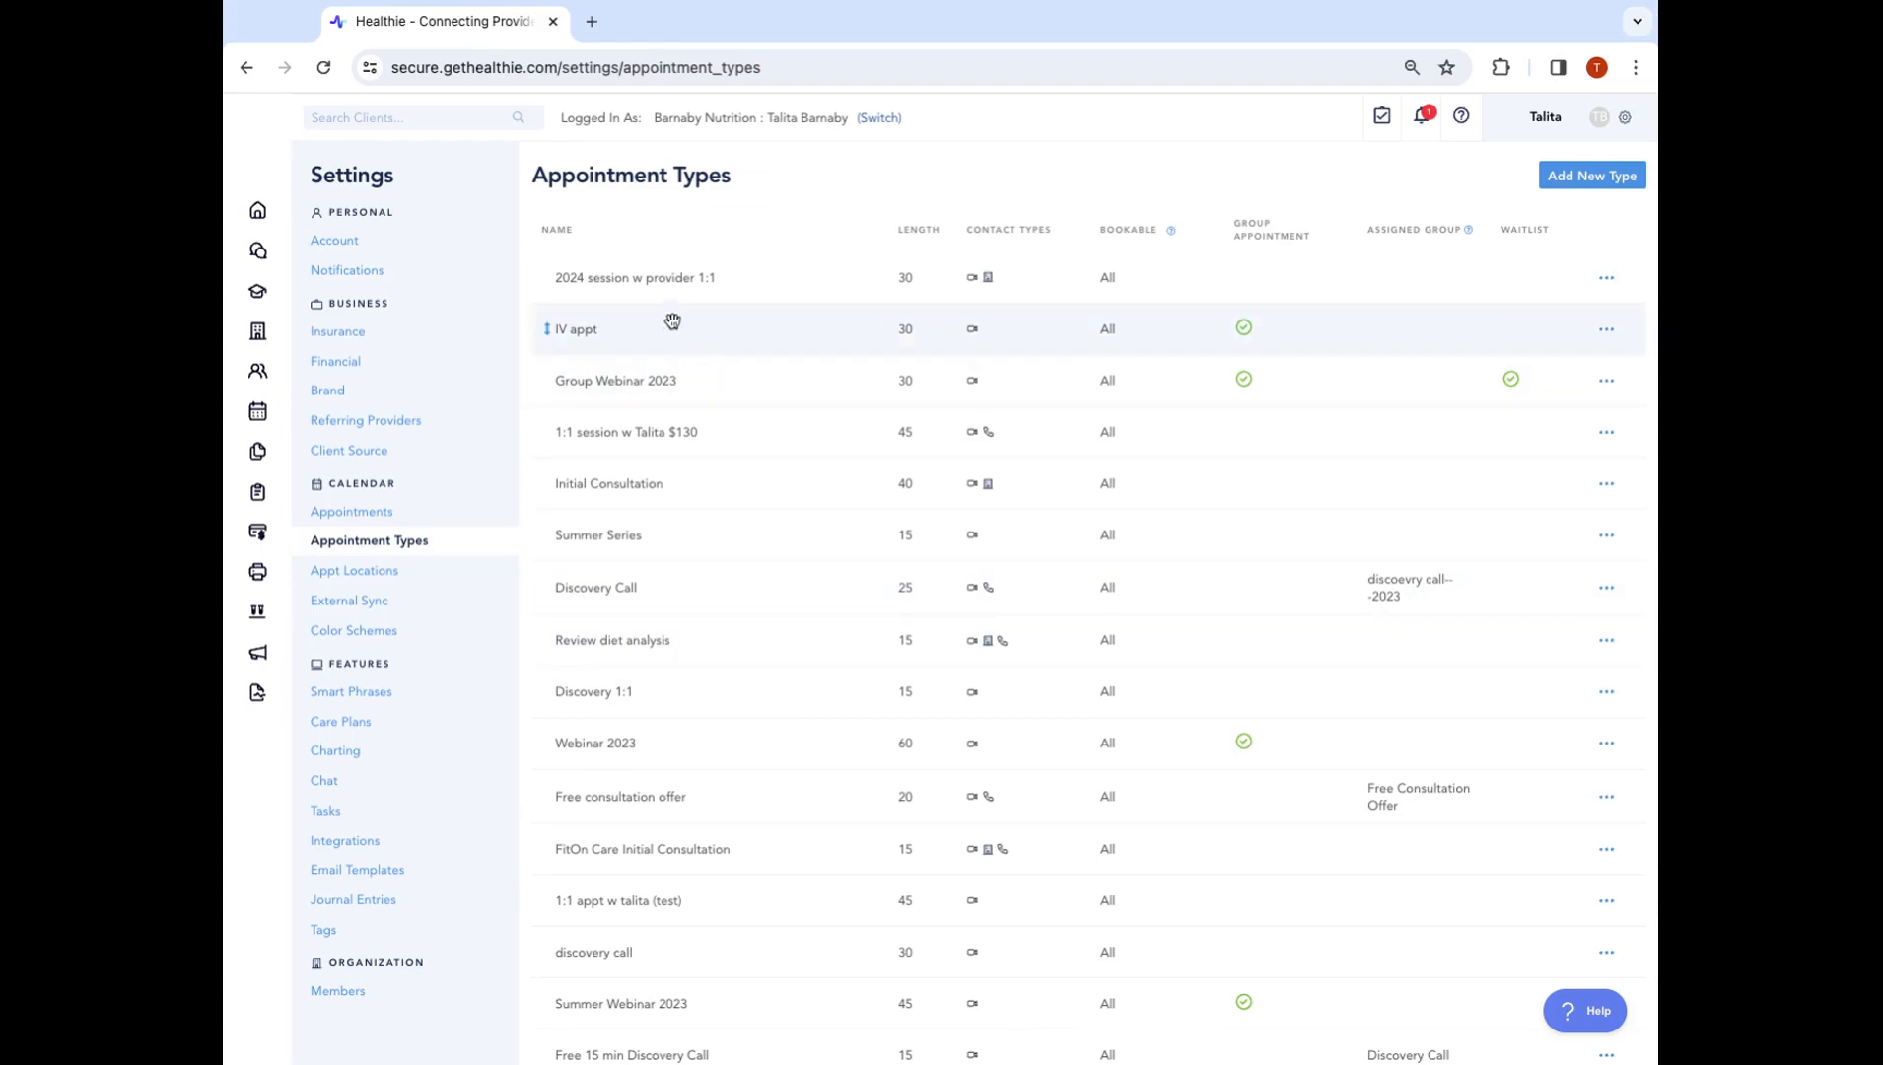
Delete the FitOn Care Initial Consultation appointment type from the list
{"action": "scroll", "coordinate": [831, 911], "scroll_direction": "down", "scroll_amount": 2}
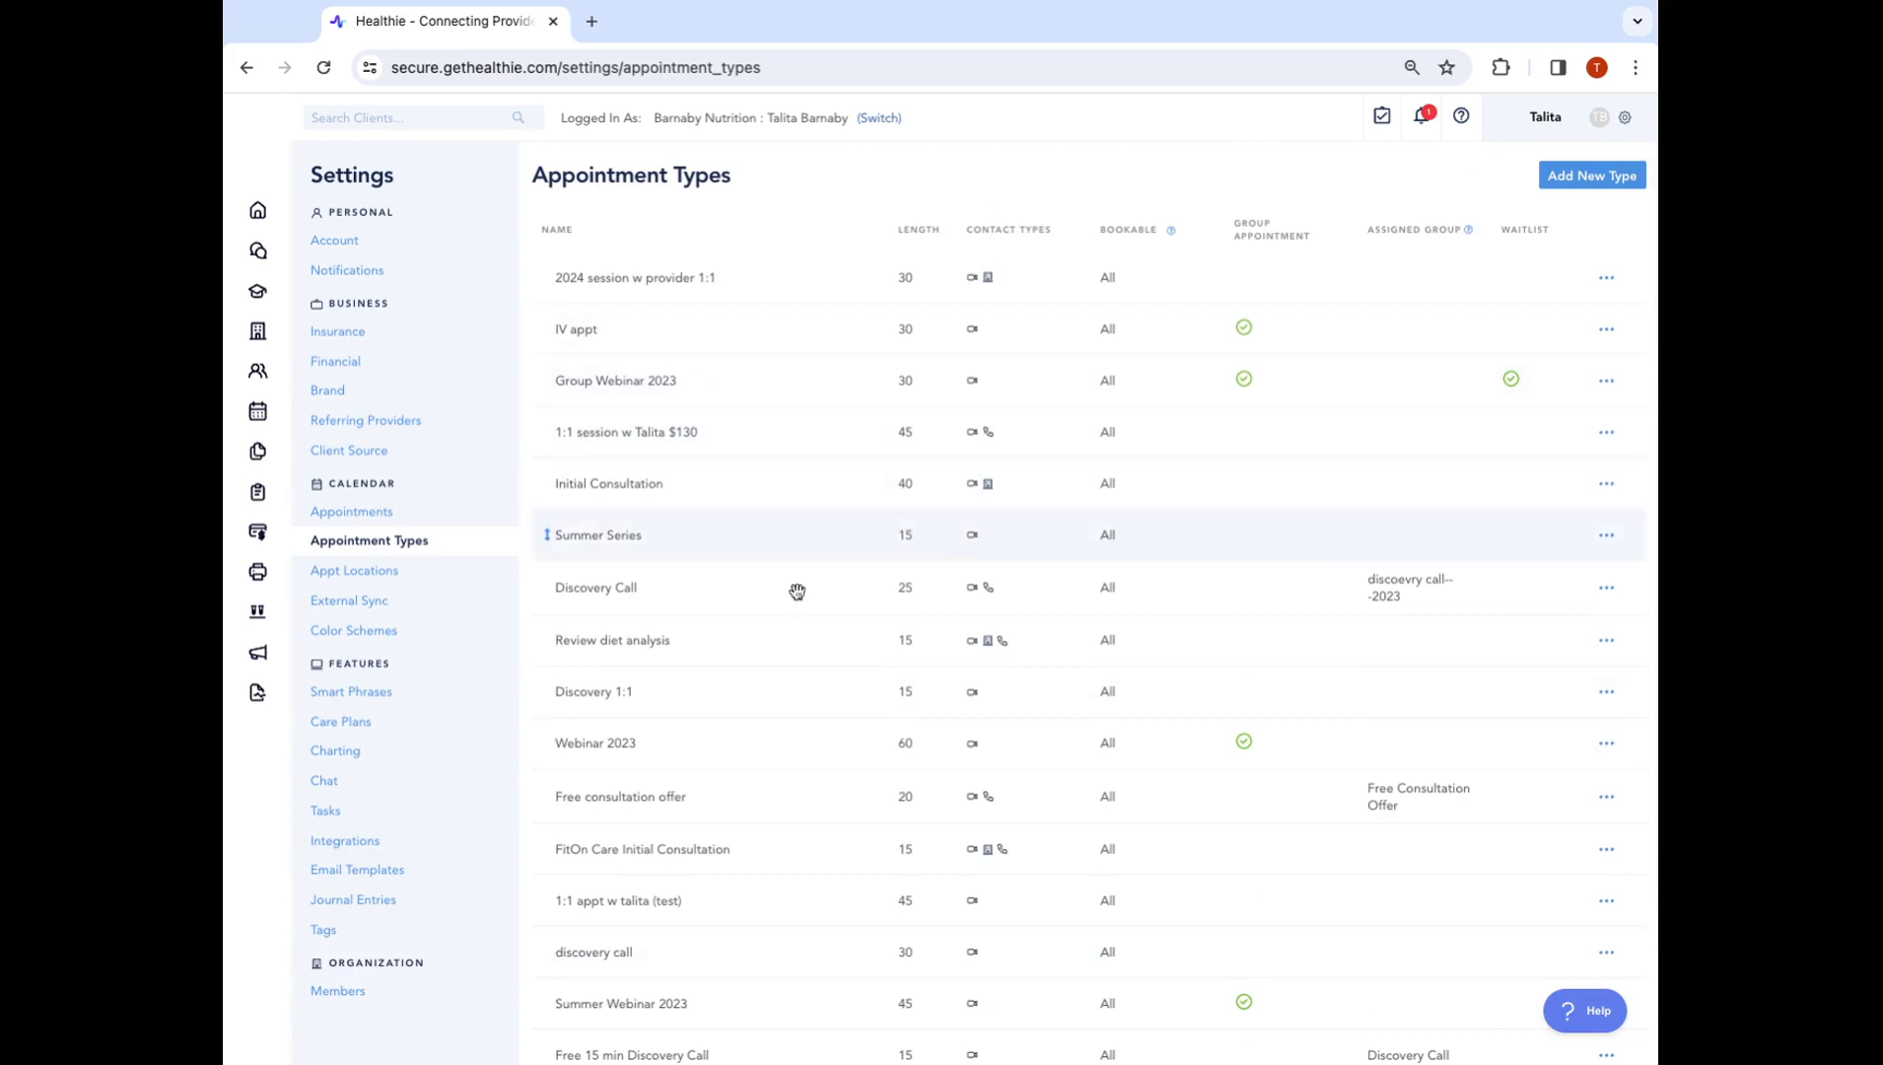
{"action": "scroll", "coordinate": [861, 979], "scroll_direction": "down", "scroll_amount": 3}
{"action": "scroll", "coordinate": [862, 979], "scroll_direction": "up", "scroll_amount": 3}
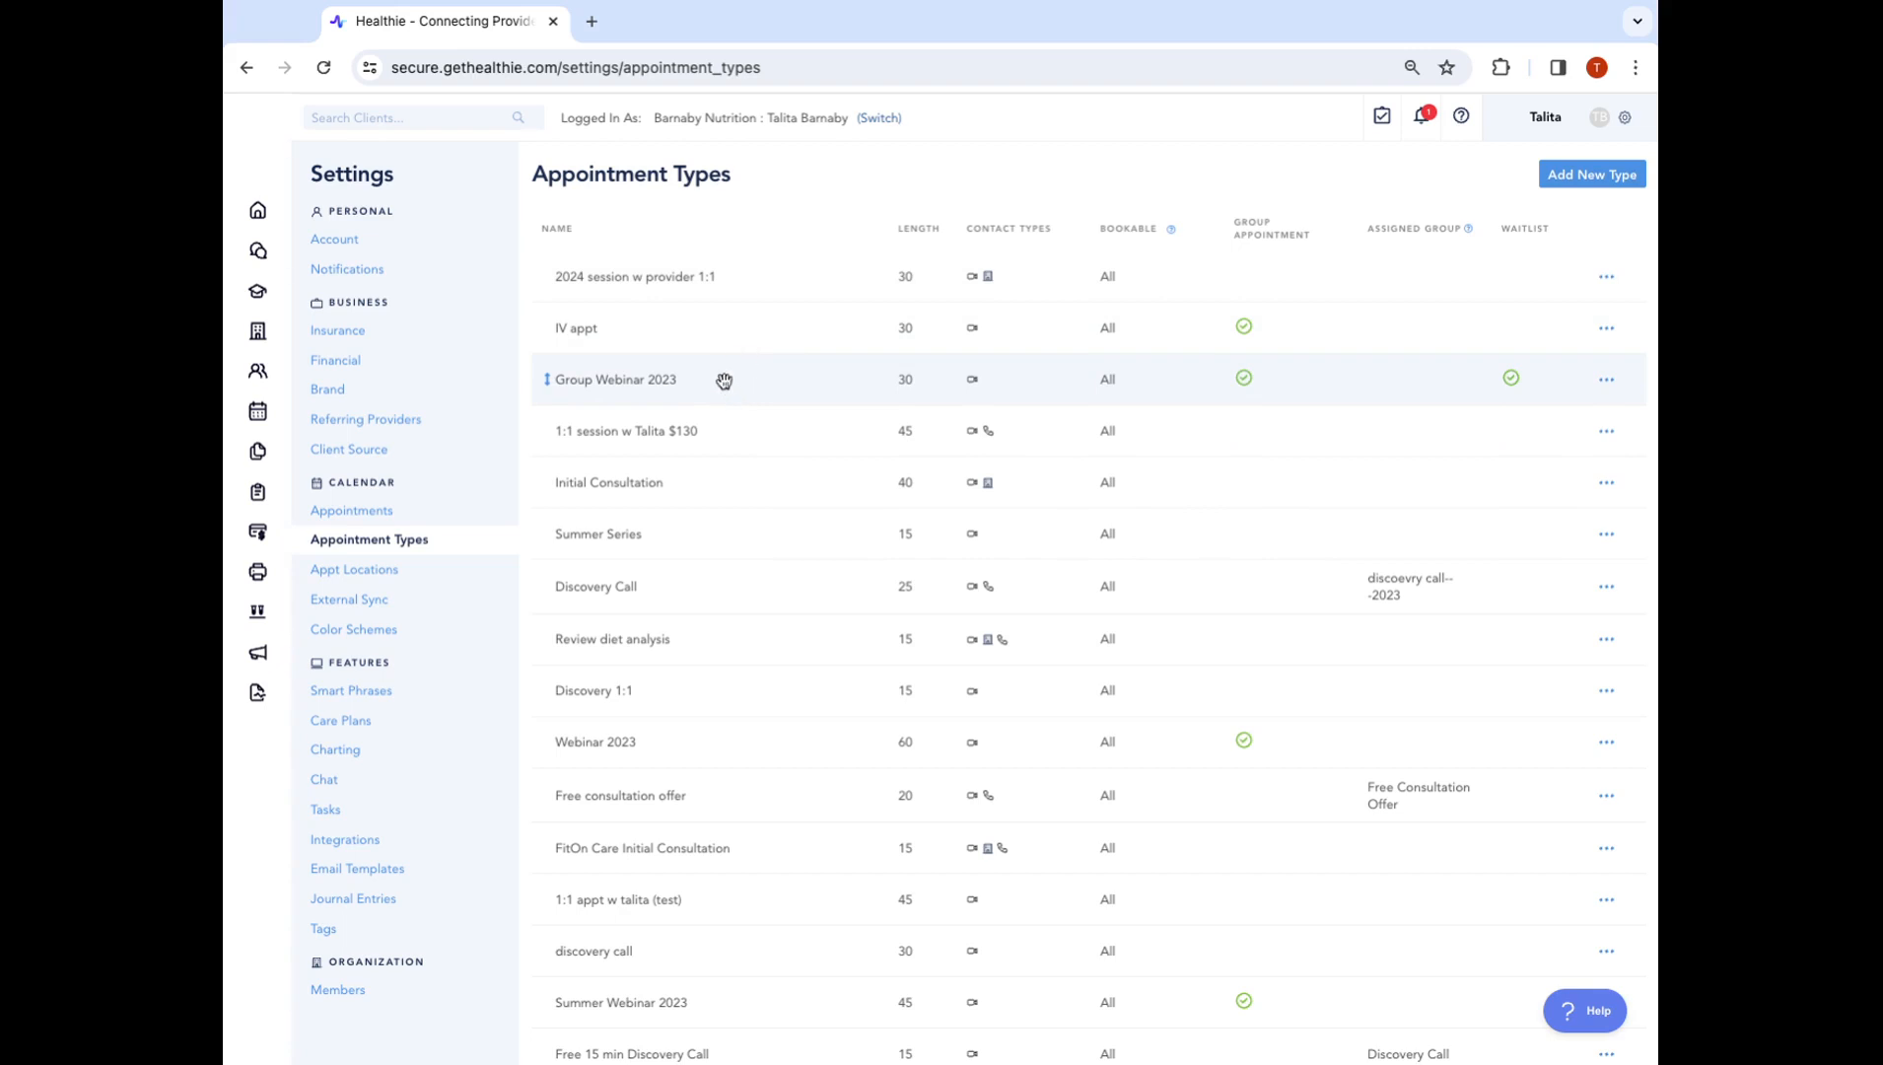
{"action": "left_click", "coordinate": [1603, 331]}
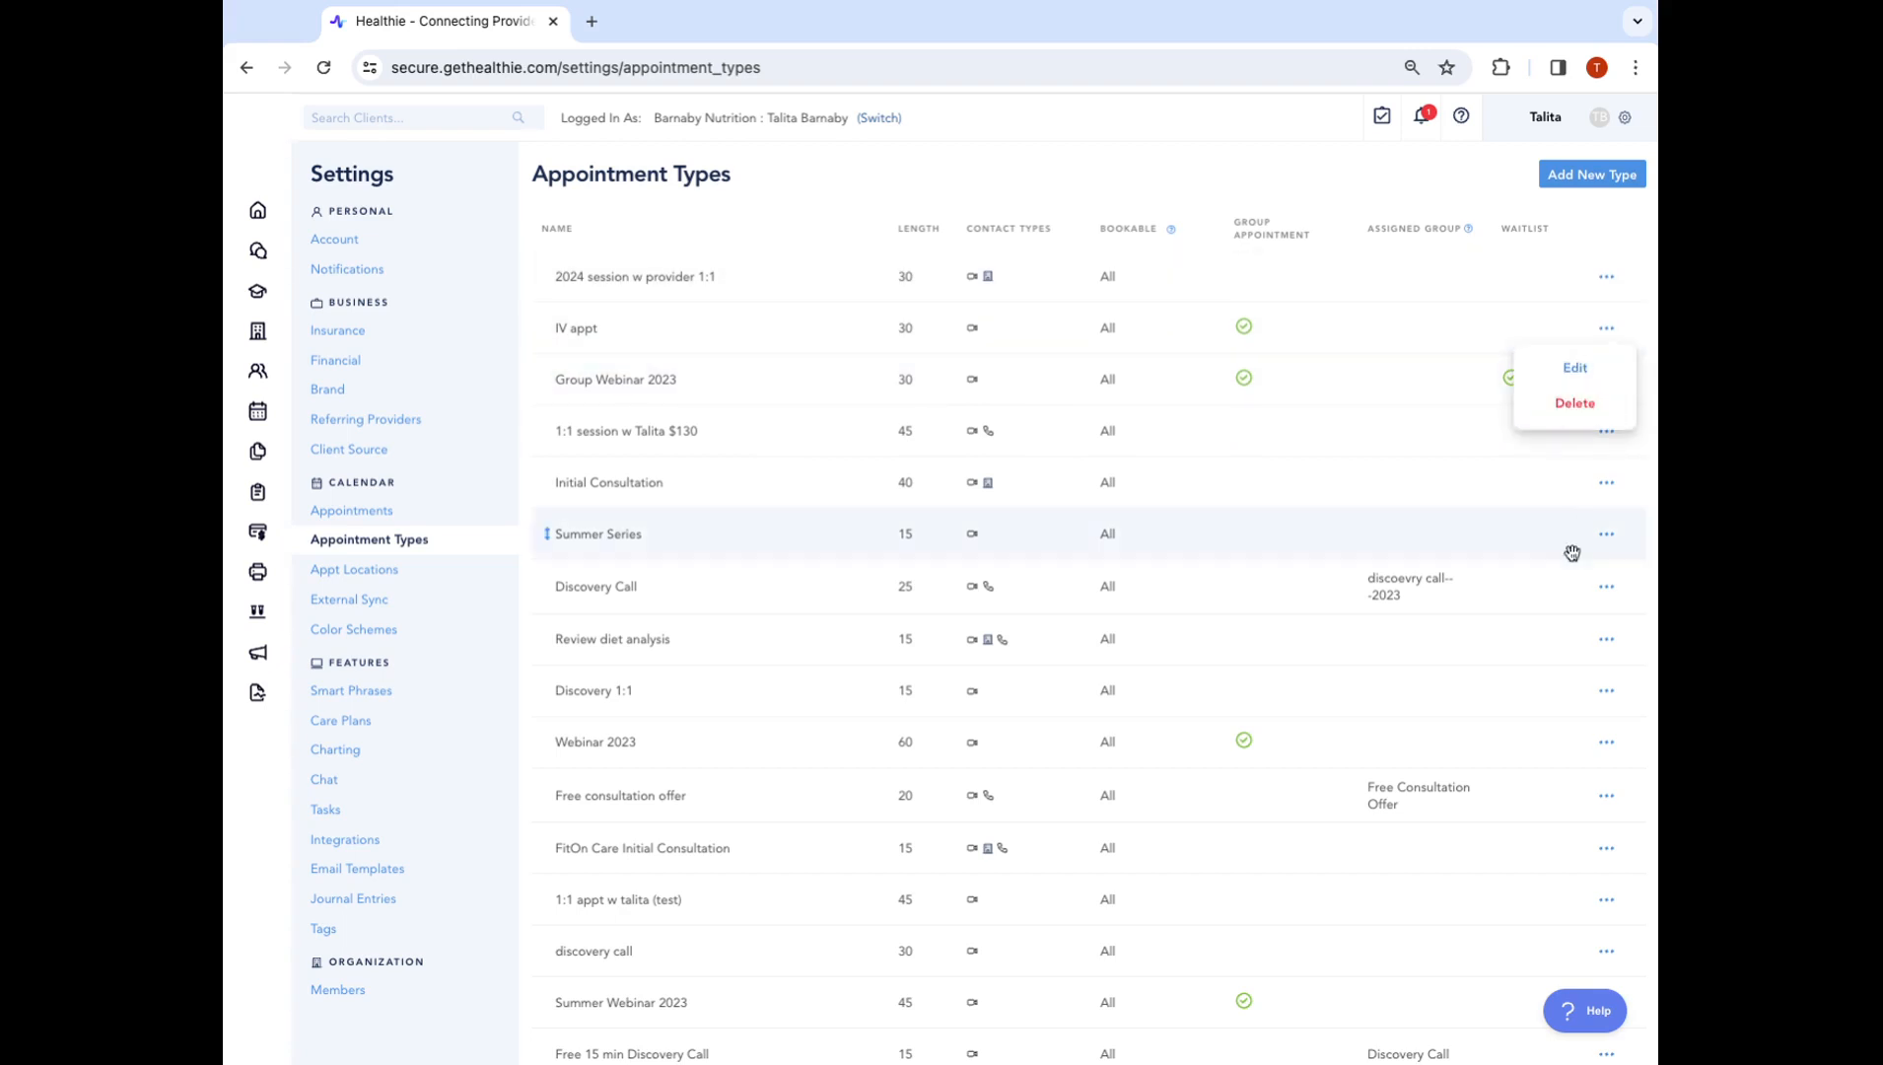
{"action": "left_click", "coordinate": [1626, 265]}
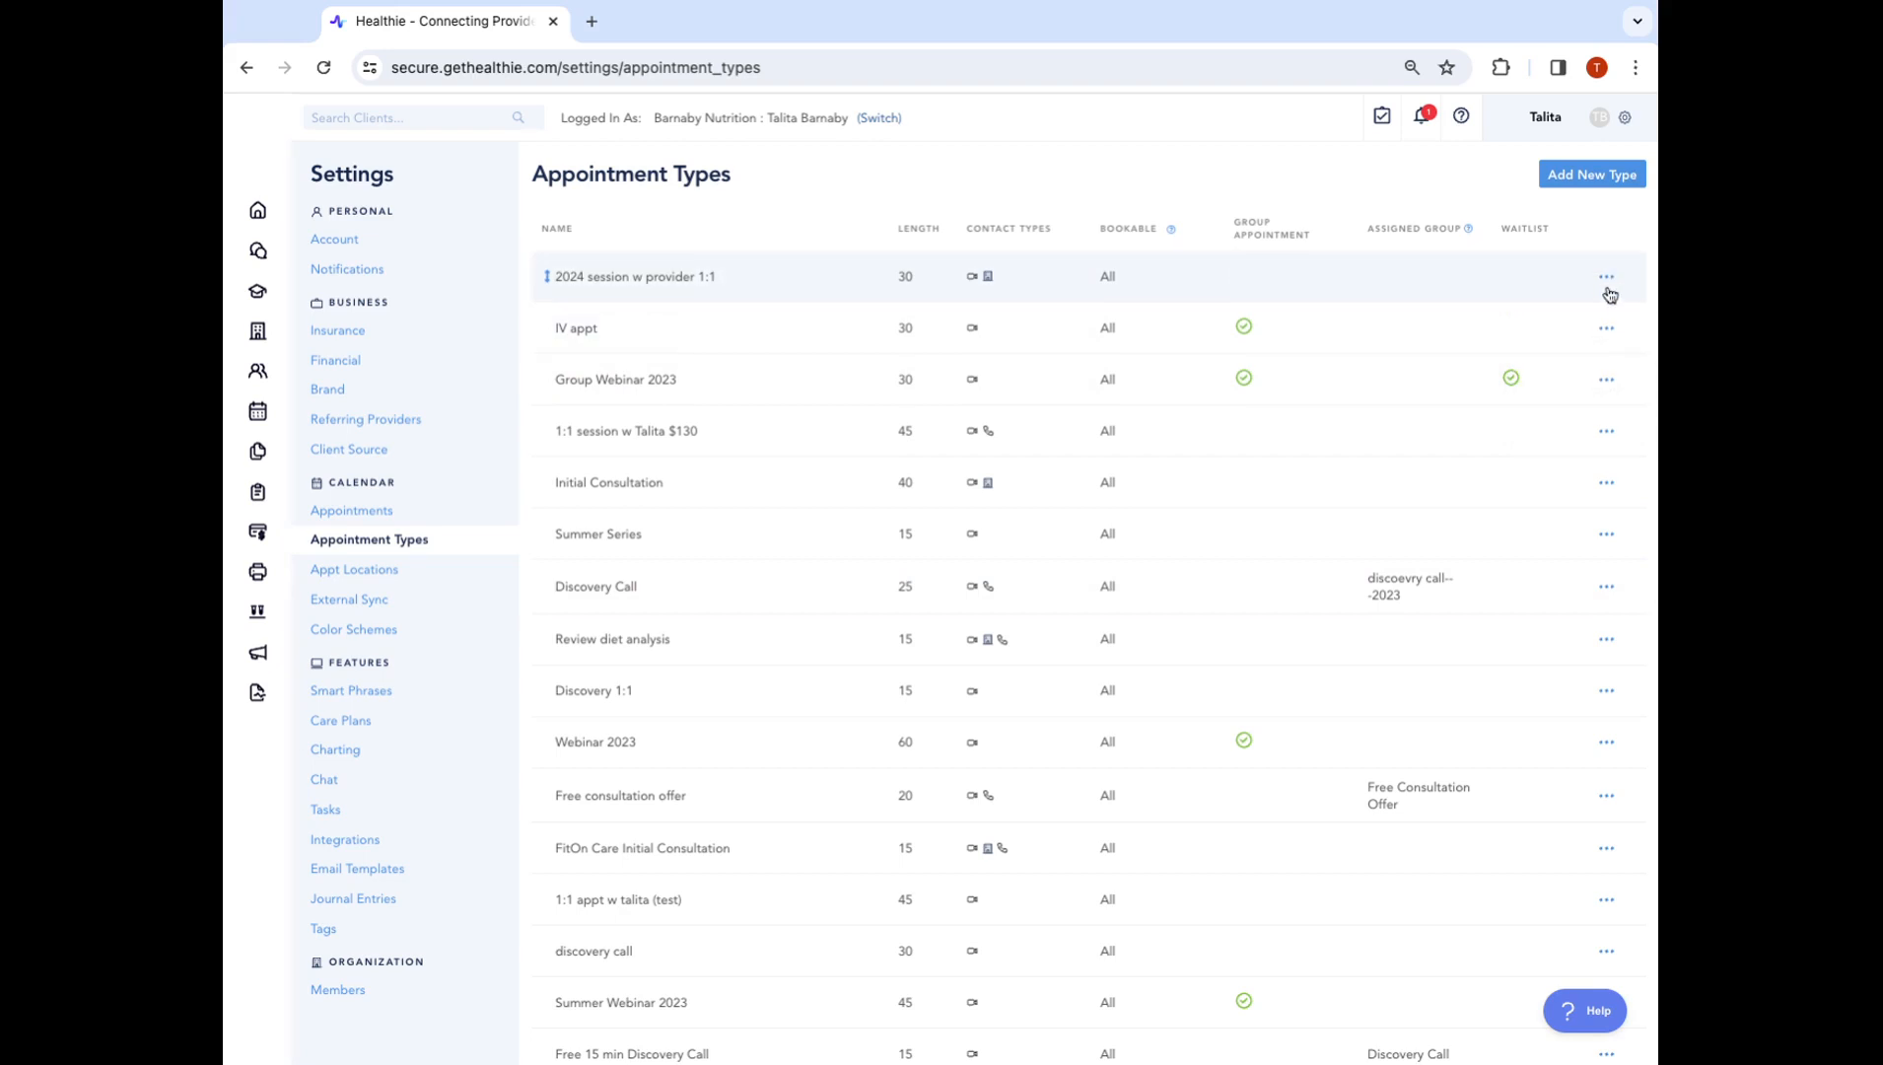
{"action": "left_click", "coordinate": [1605, 847]}
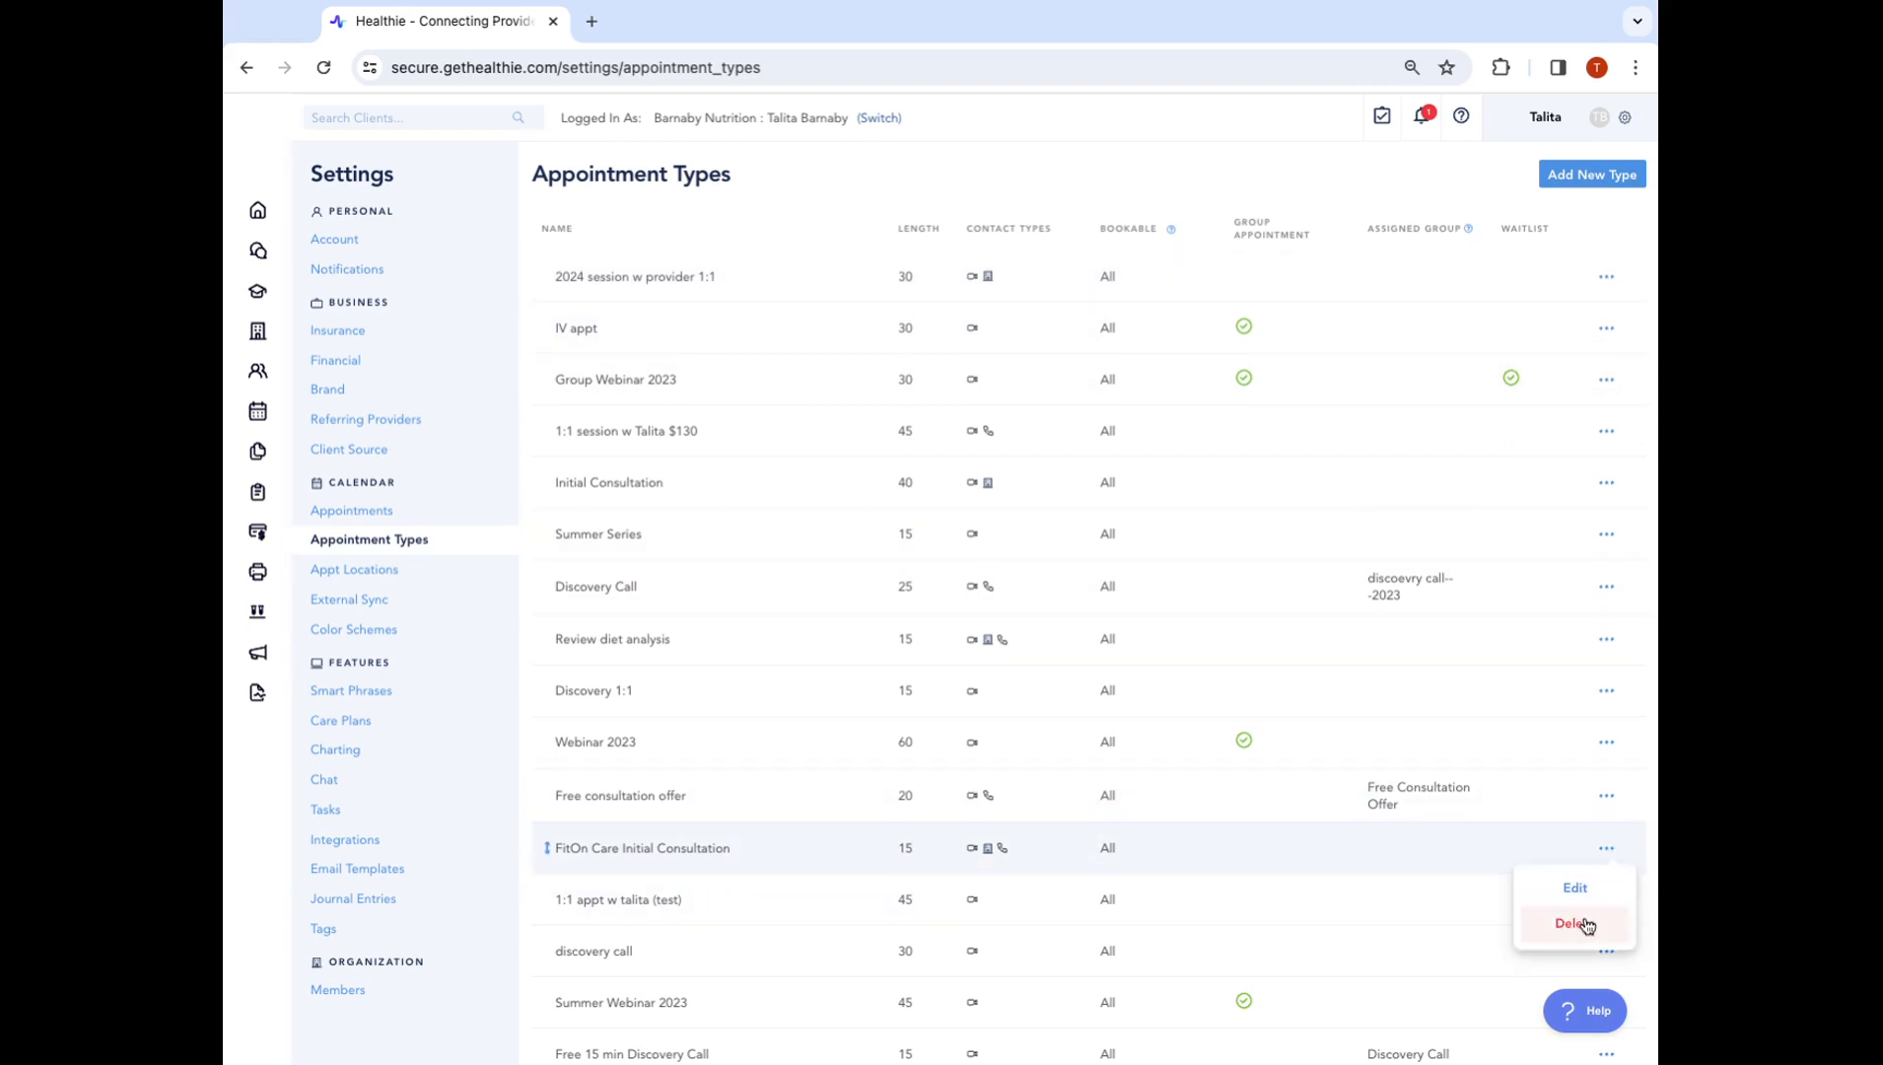
{"action": "left_click", "coordinate": [1128, 222]}
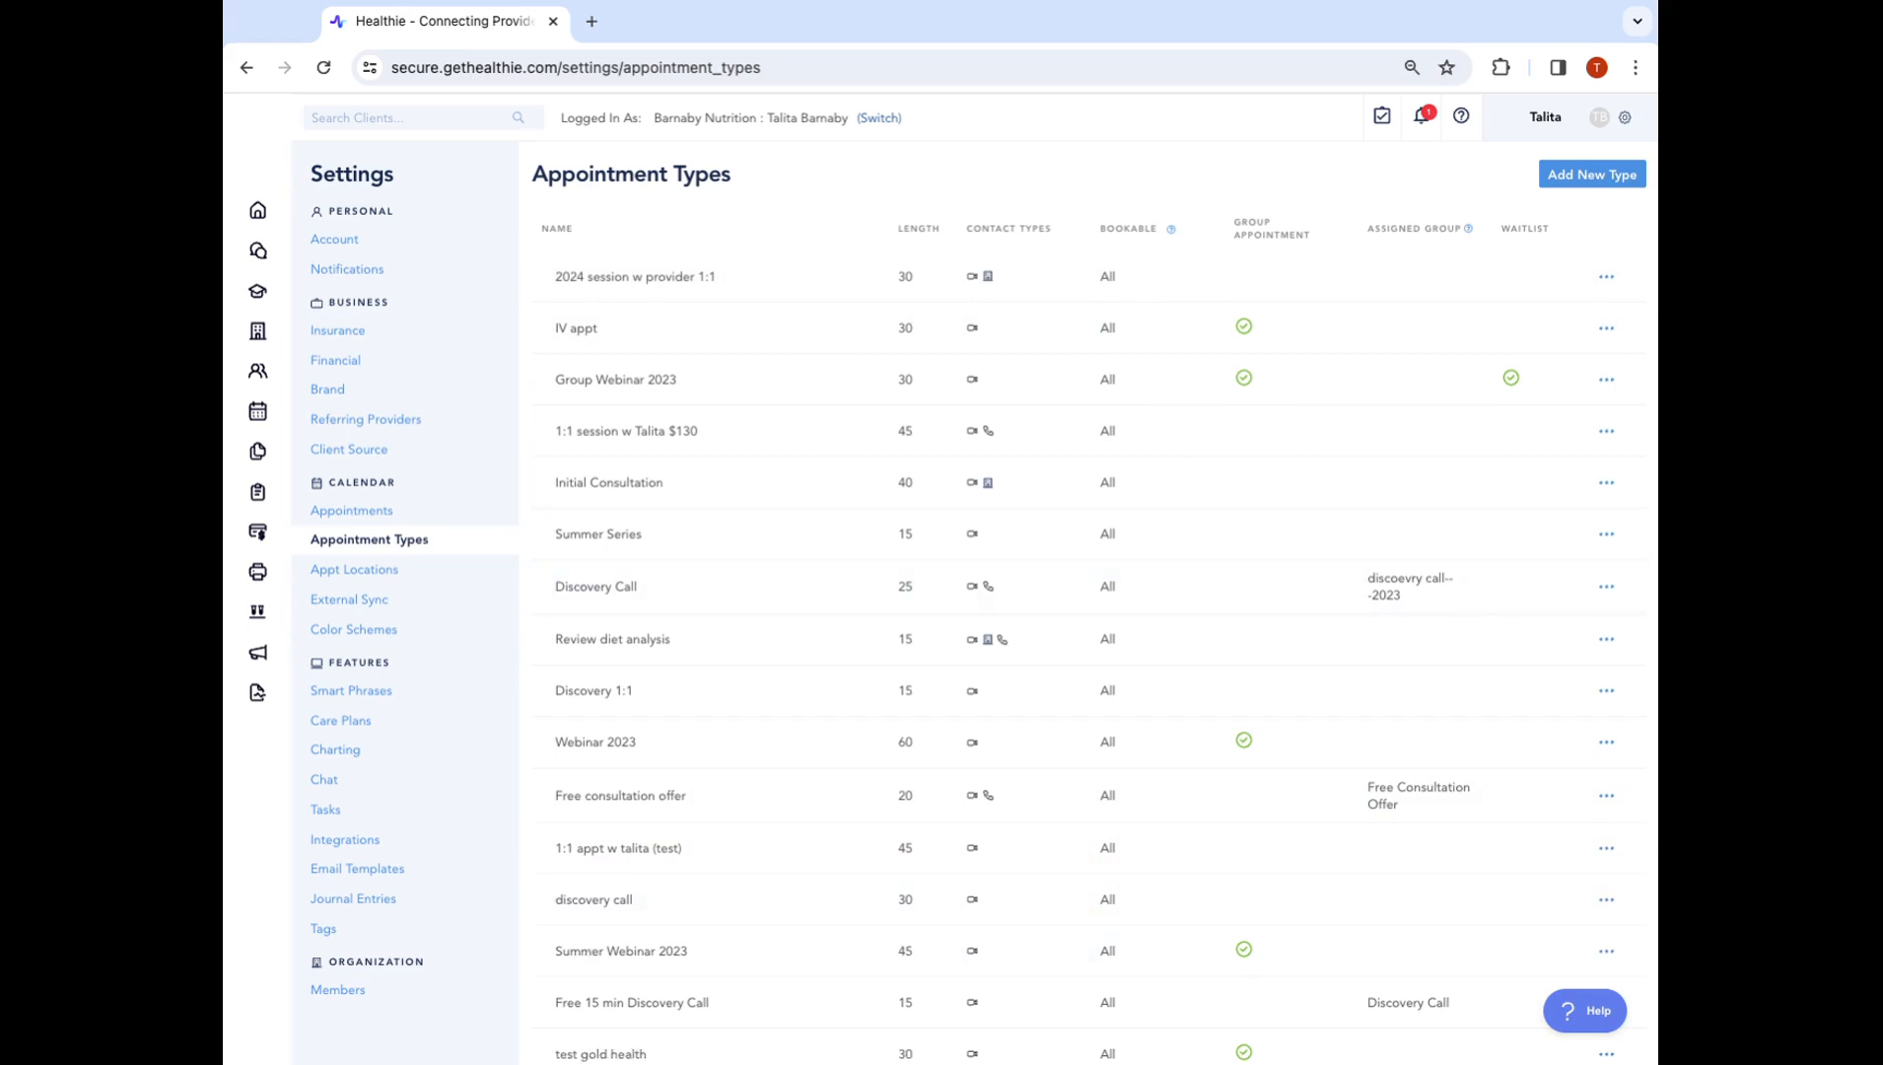
Open the IV appt type's edit panel and close it without changes
{"action": "left_click", "coordinate": [1606, 328]}
{"action": "left_click", "coordinate": [1582, 369]}
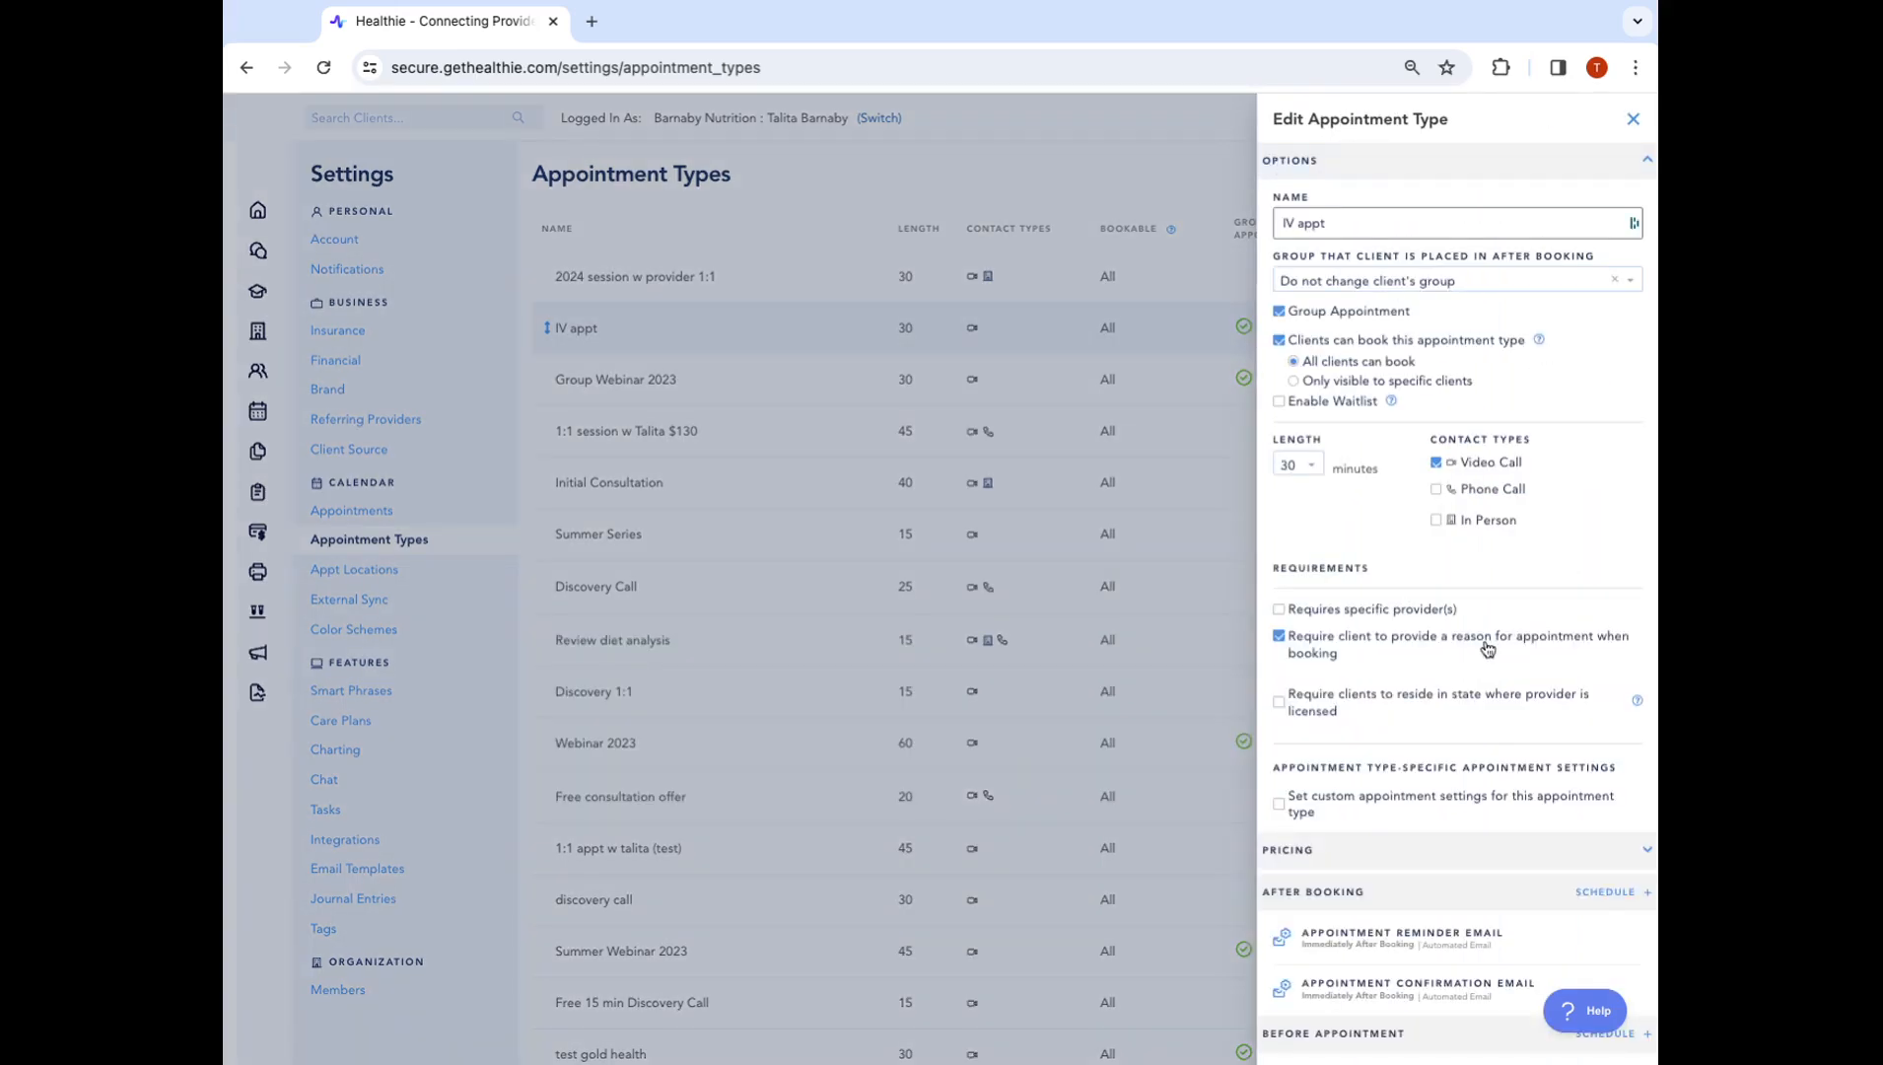
{"action": "left_click", "coordinate": [1633, 119]}
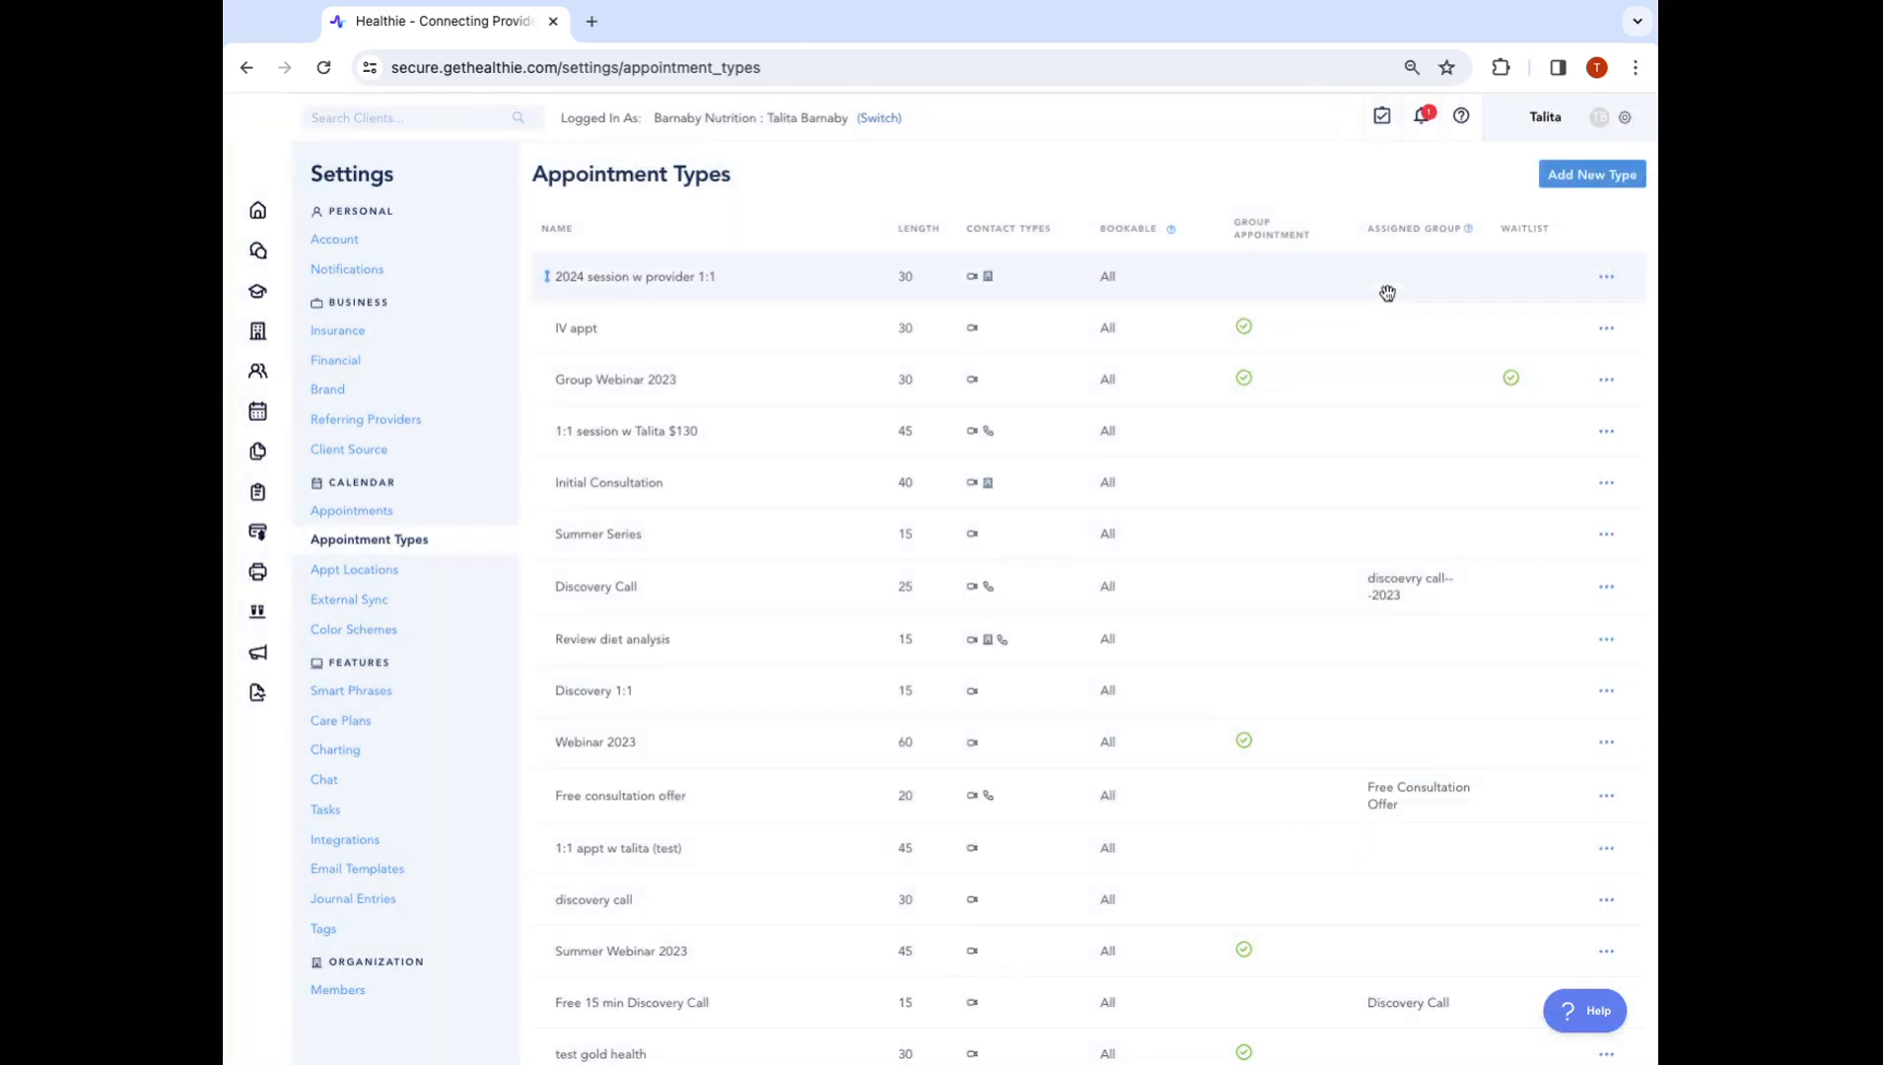
Add a new appointment type named 'Discovery Call (test live class)'
{"action": "left_click", "coordinate": [1587, 174]}
{"action": "left_click", "coordinate": [1406, 224]}
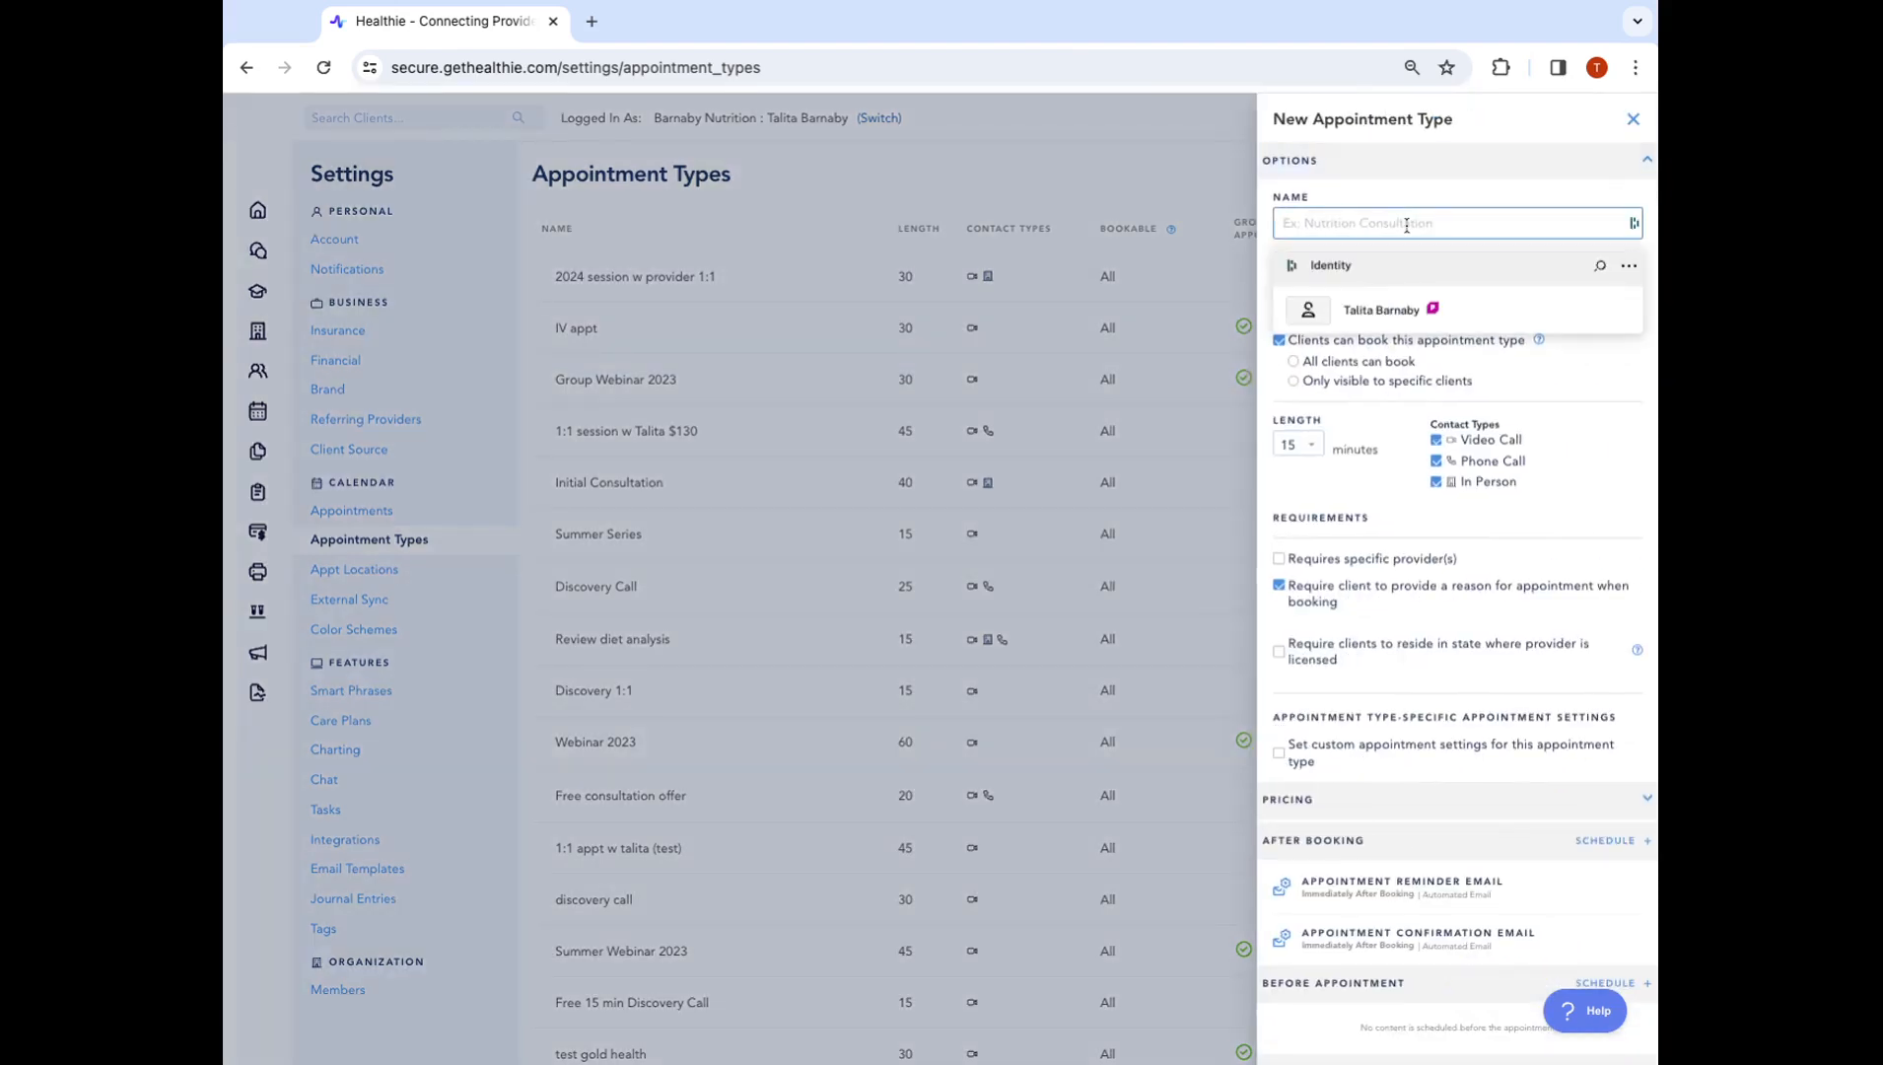
{"action": "left_click", "coordinate": [1405, 225]}
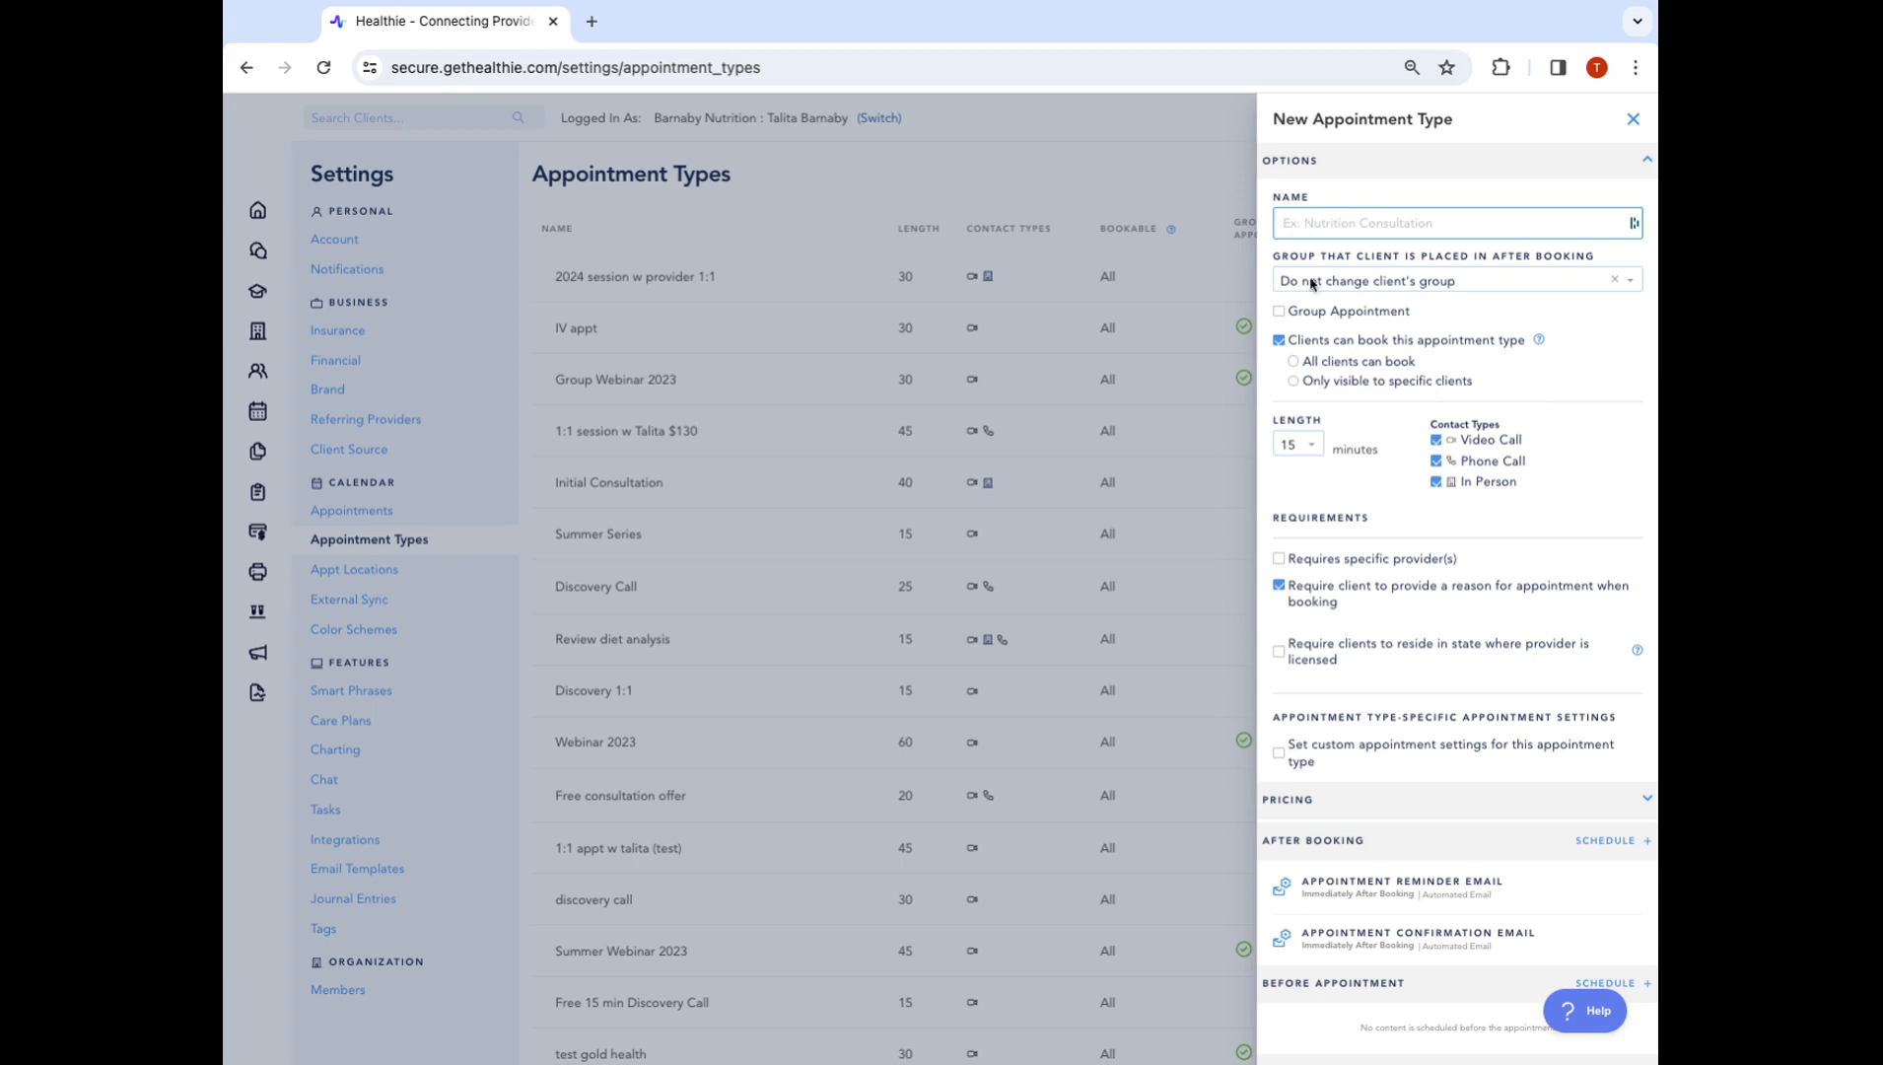
{"action": "left_click", "coordinate": [1276, 255]}
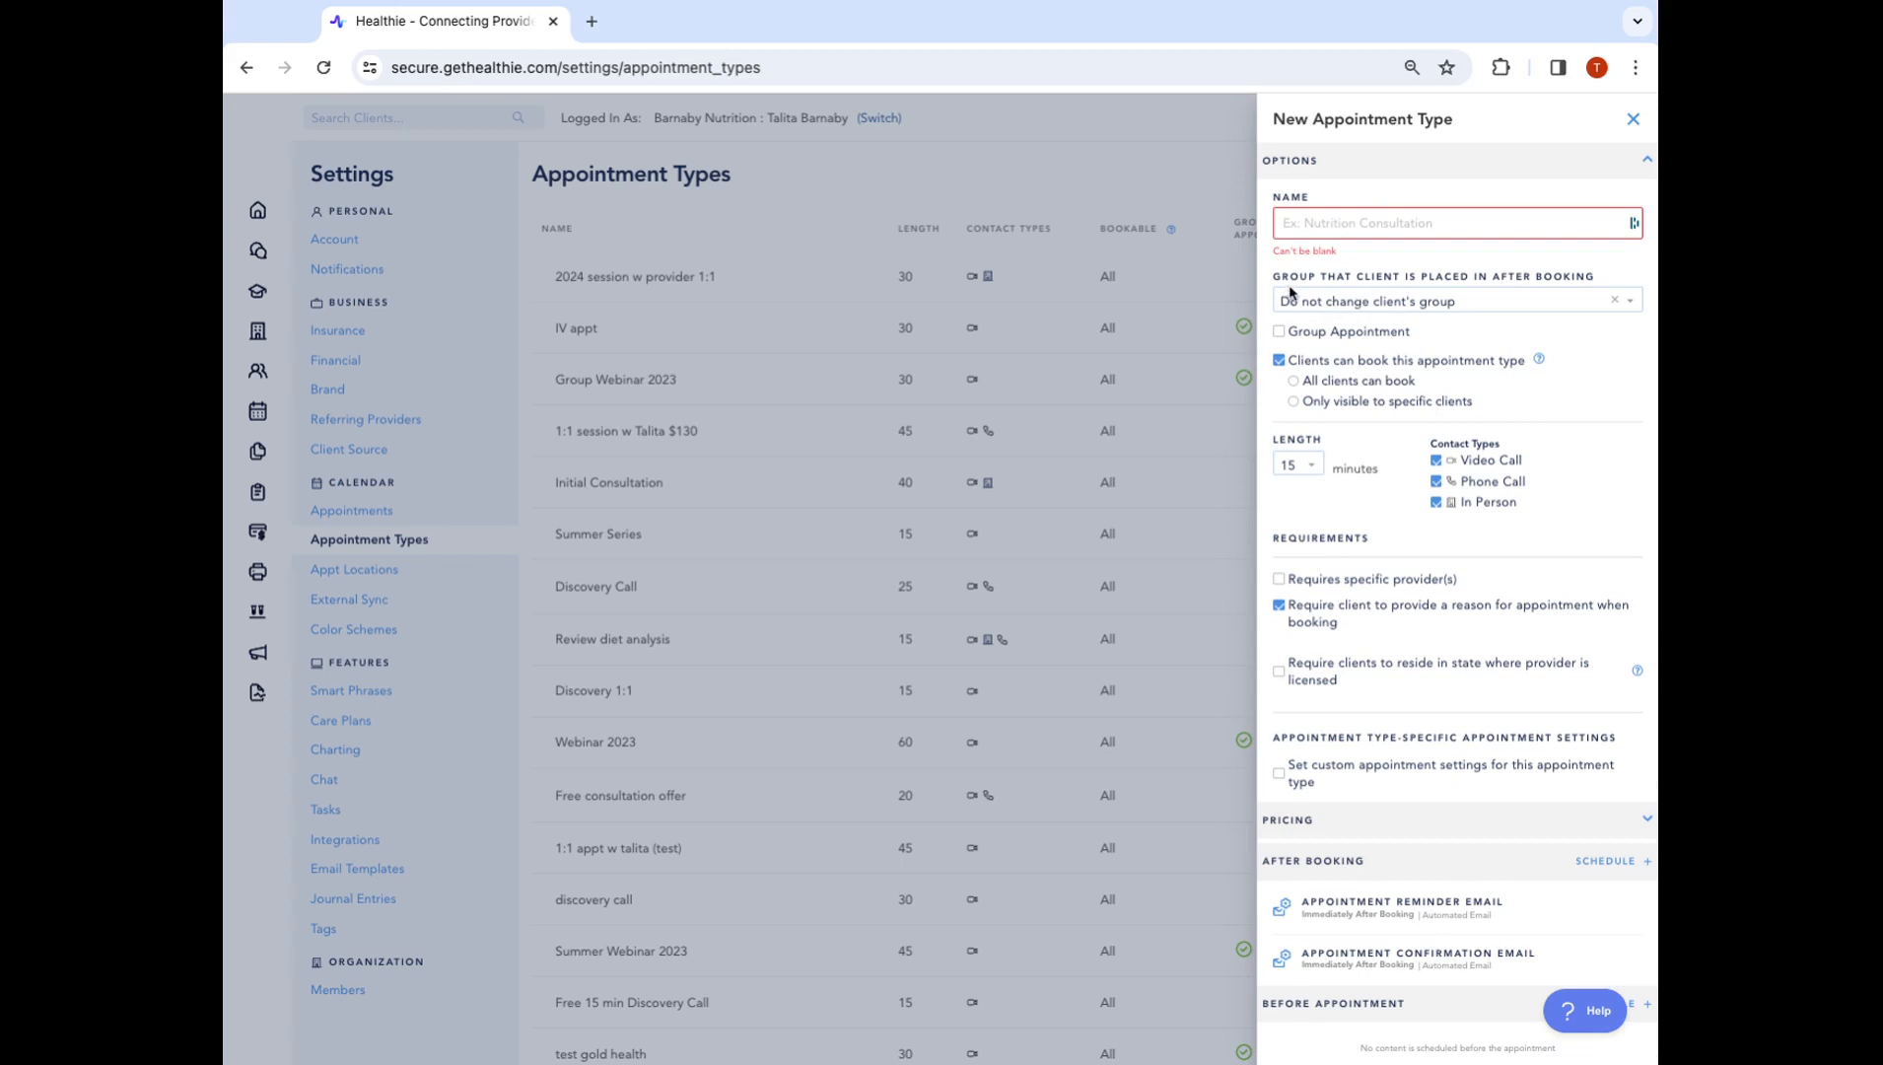
{"action": "left_click_drag", "start_coordinate": [1283, 277], "coordinate": [1495, 309]}
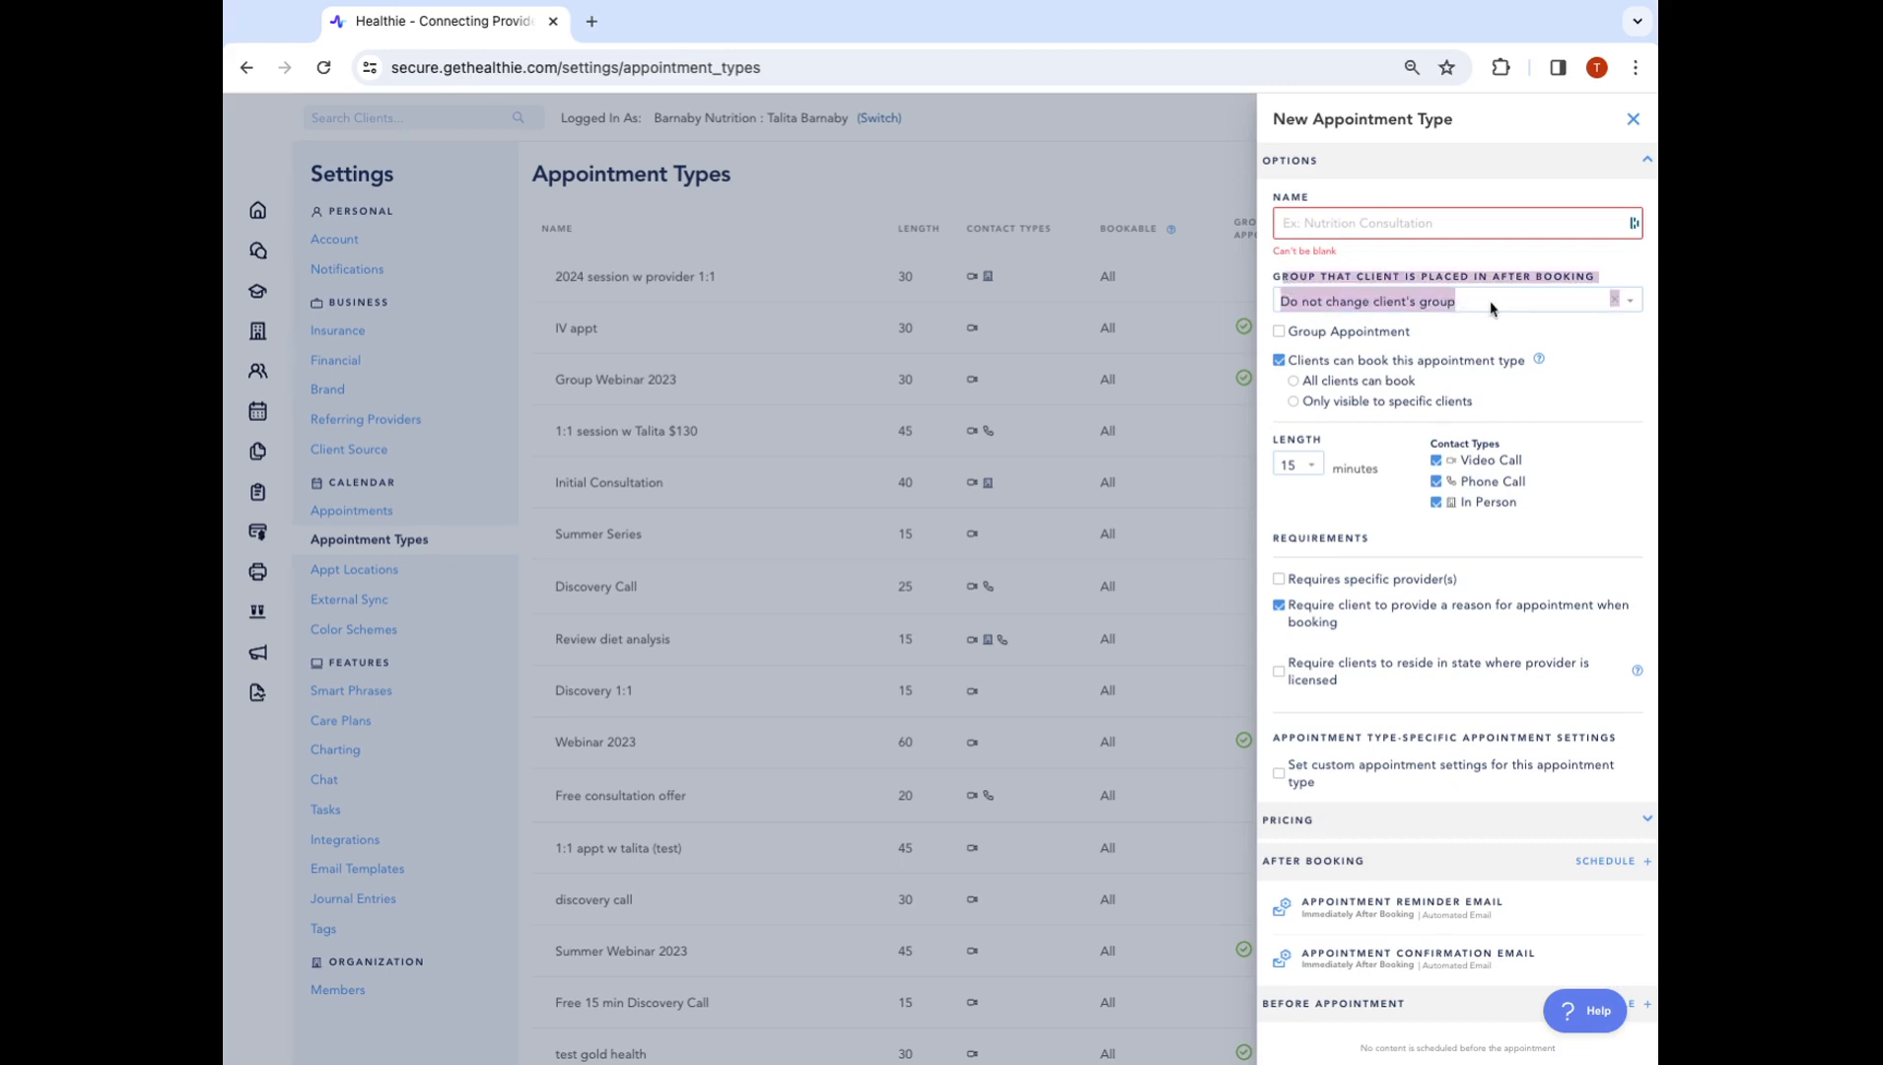
{"action": "left_click", "coordinate": [1494, 310]}
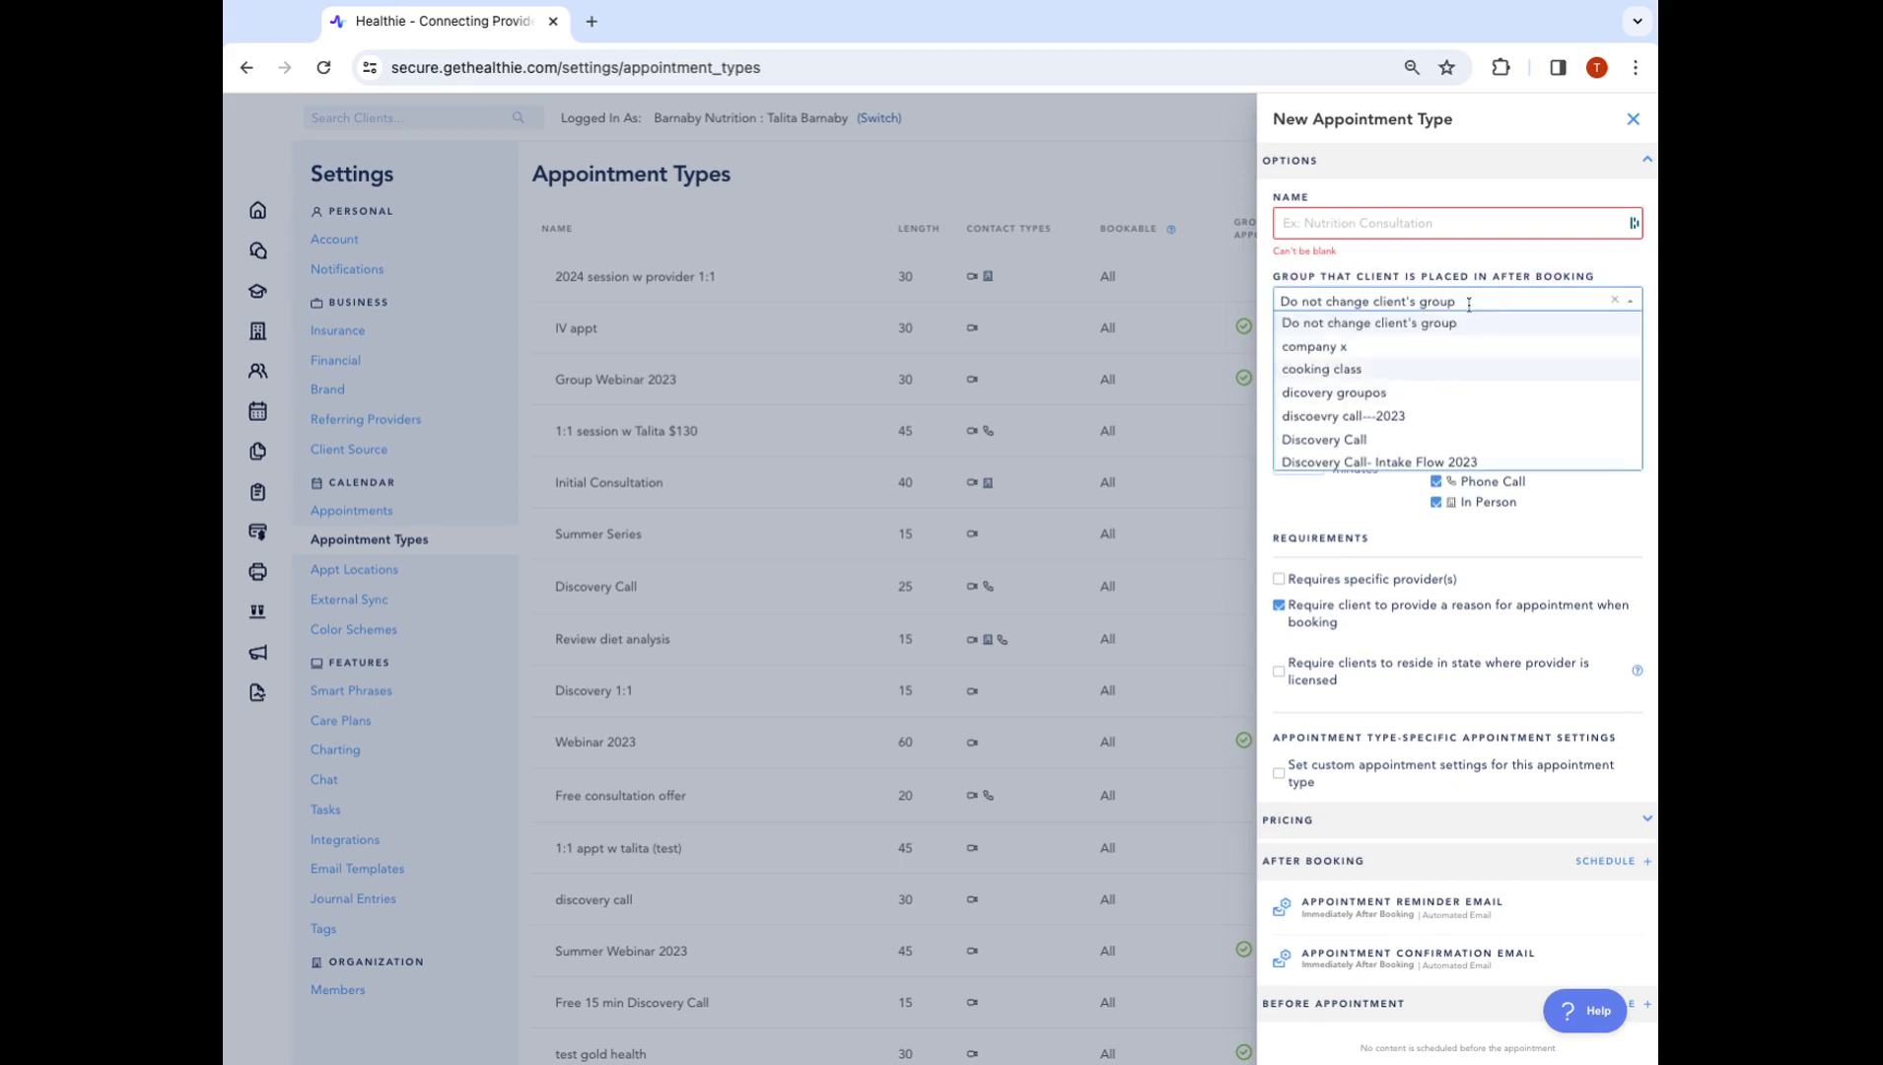
{"action": "left_click", "coordinate": [1588, 278]}
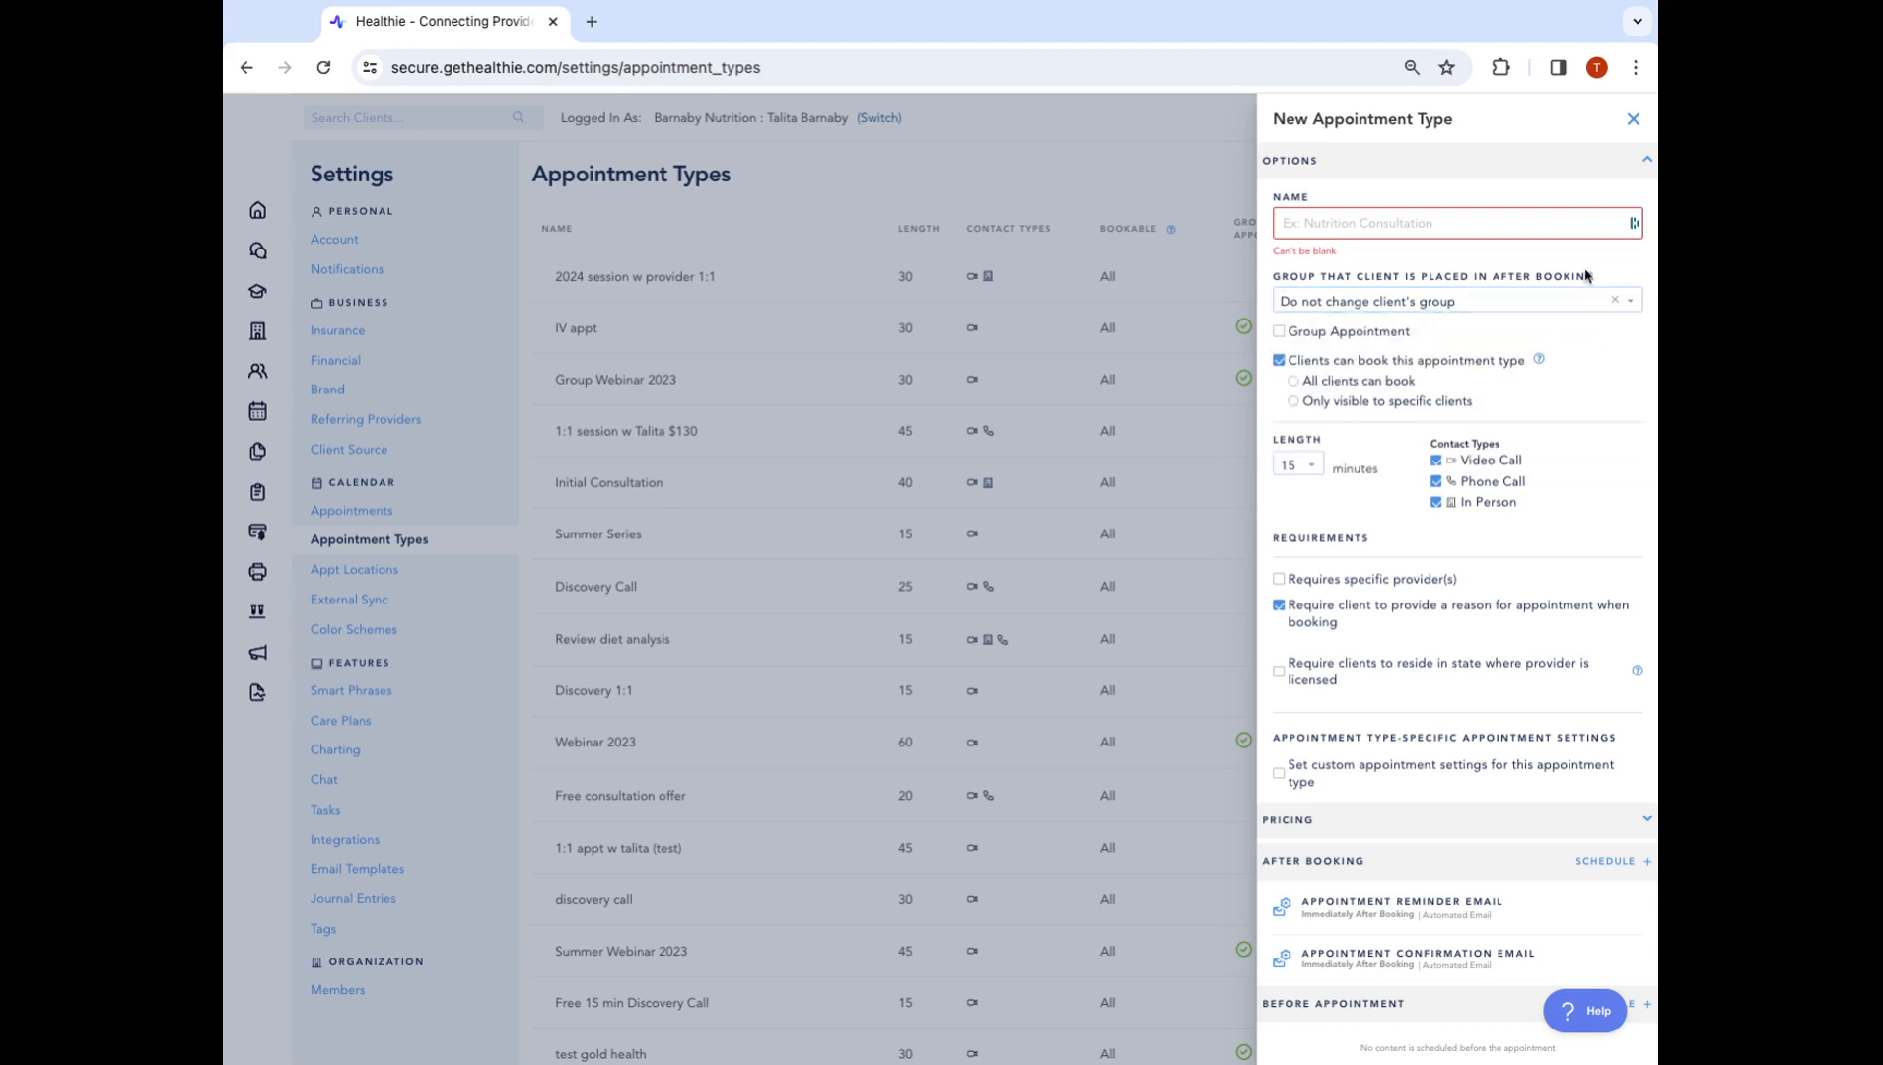
{"action": "left_click", "coordinate": [1367, 225]}
{"action": "left_click", "coordinate": [1368, 226]}
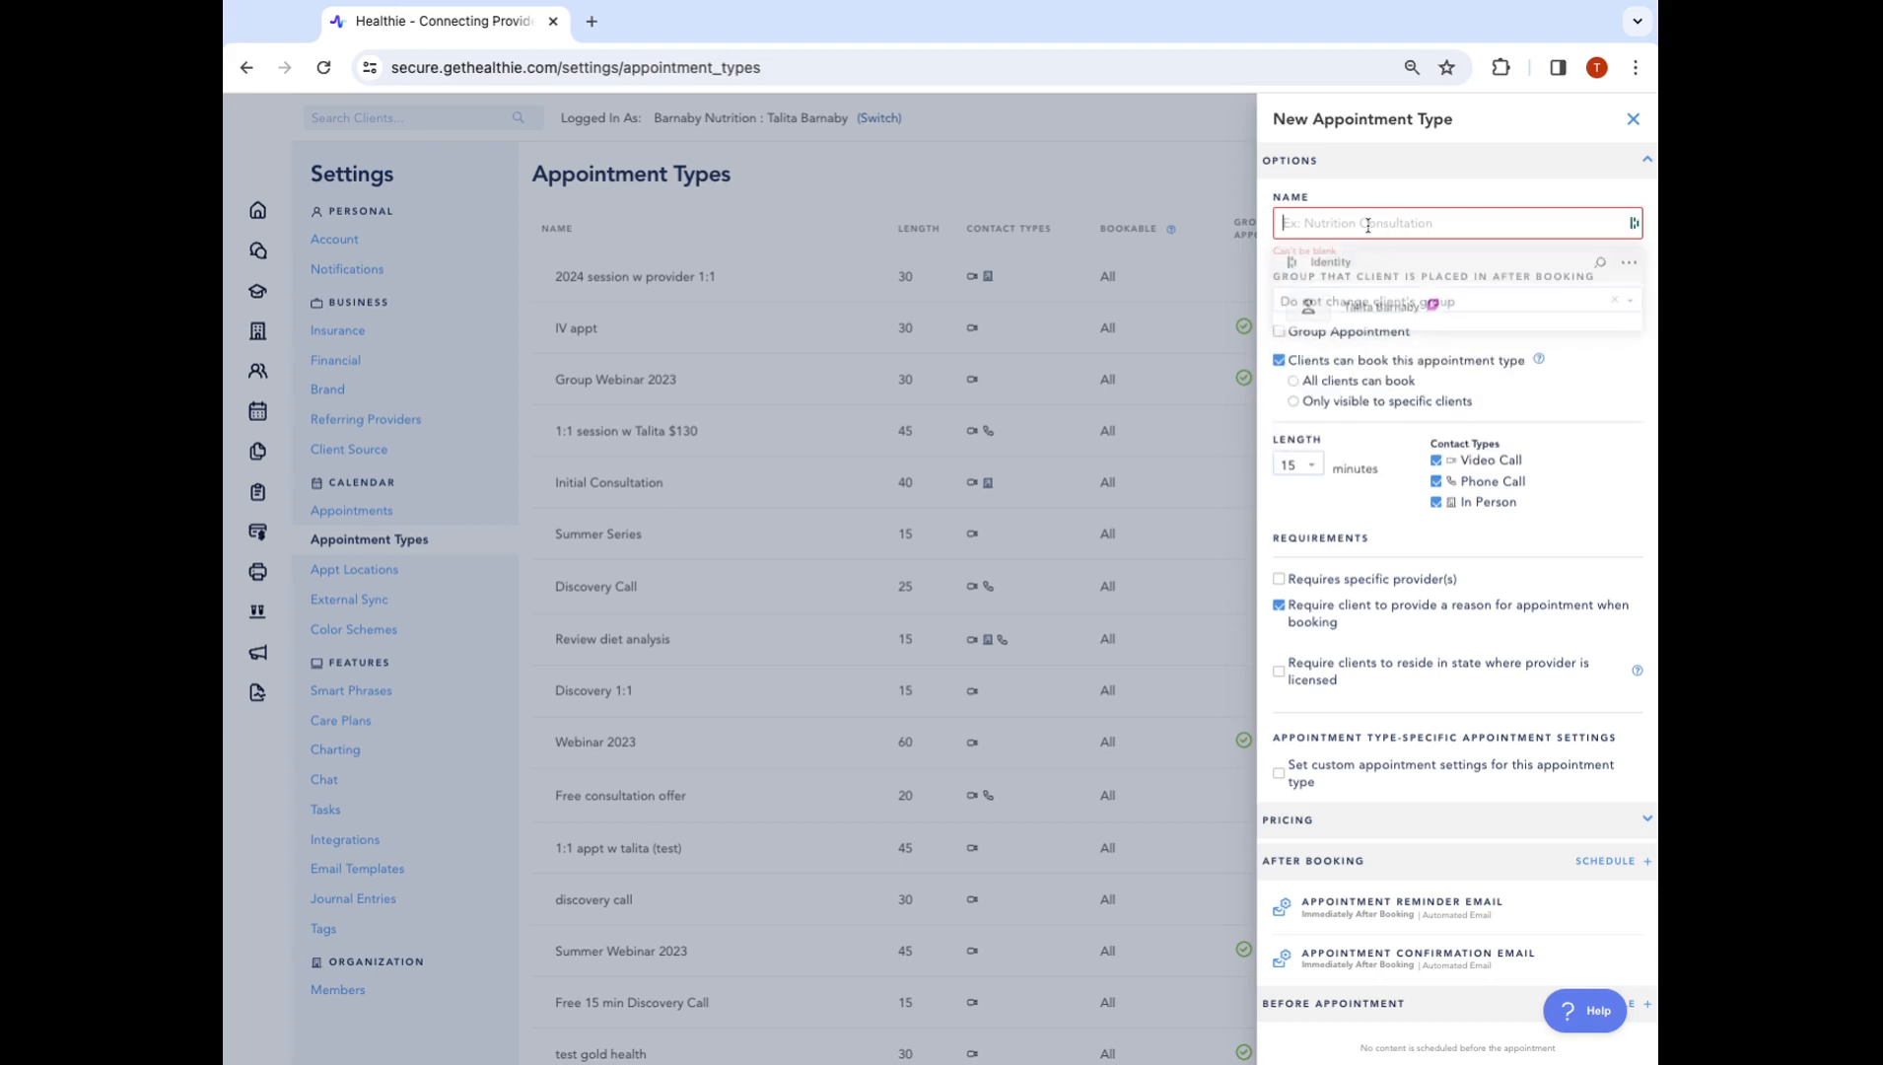
{"action": "type", "text": "Disc"}
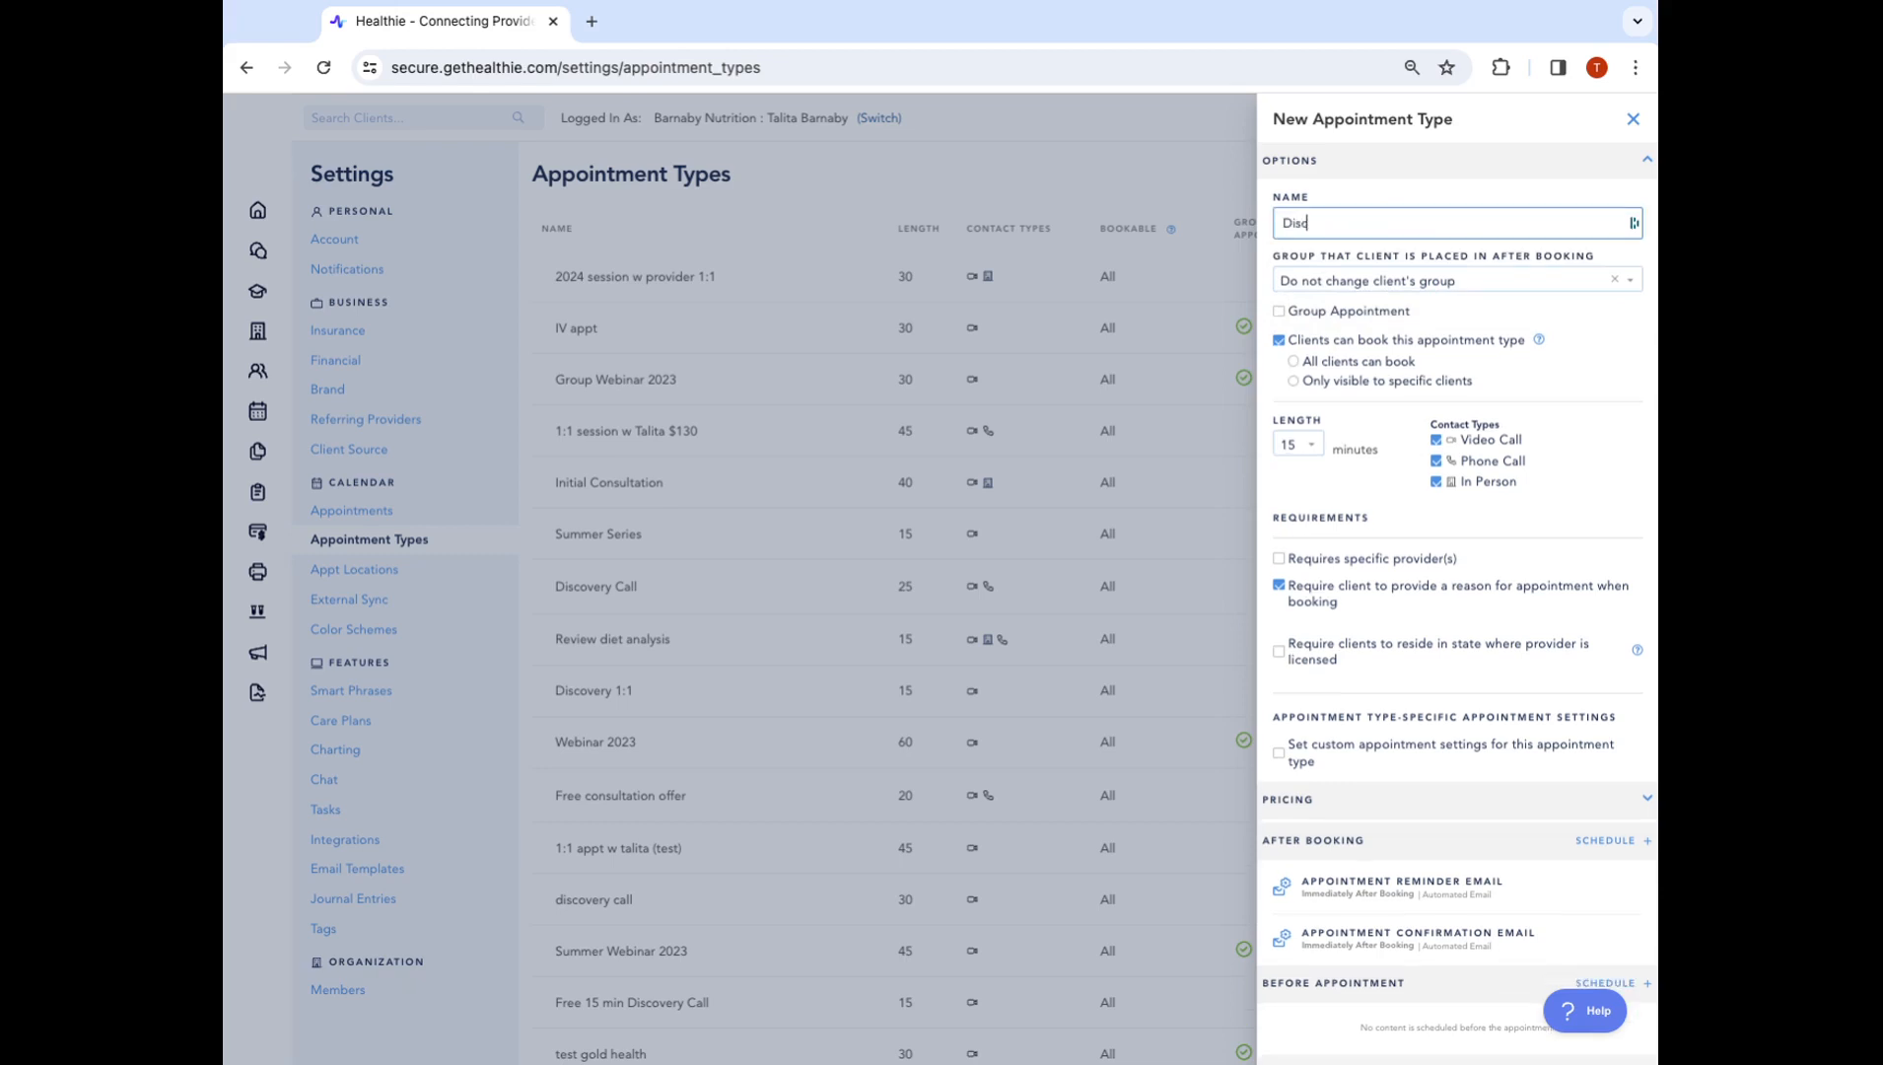
{"action": "type", "text": "overy Call (test live class)"}
{"action": "triple_click", "coordinate": [1281, 230]}
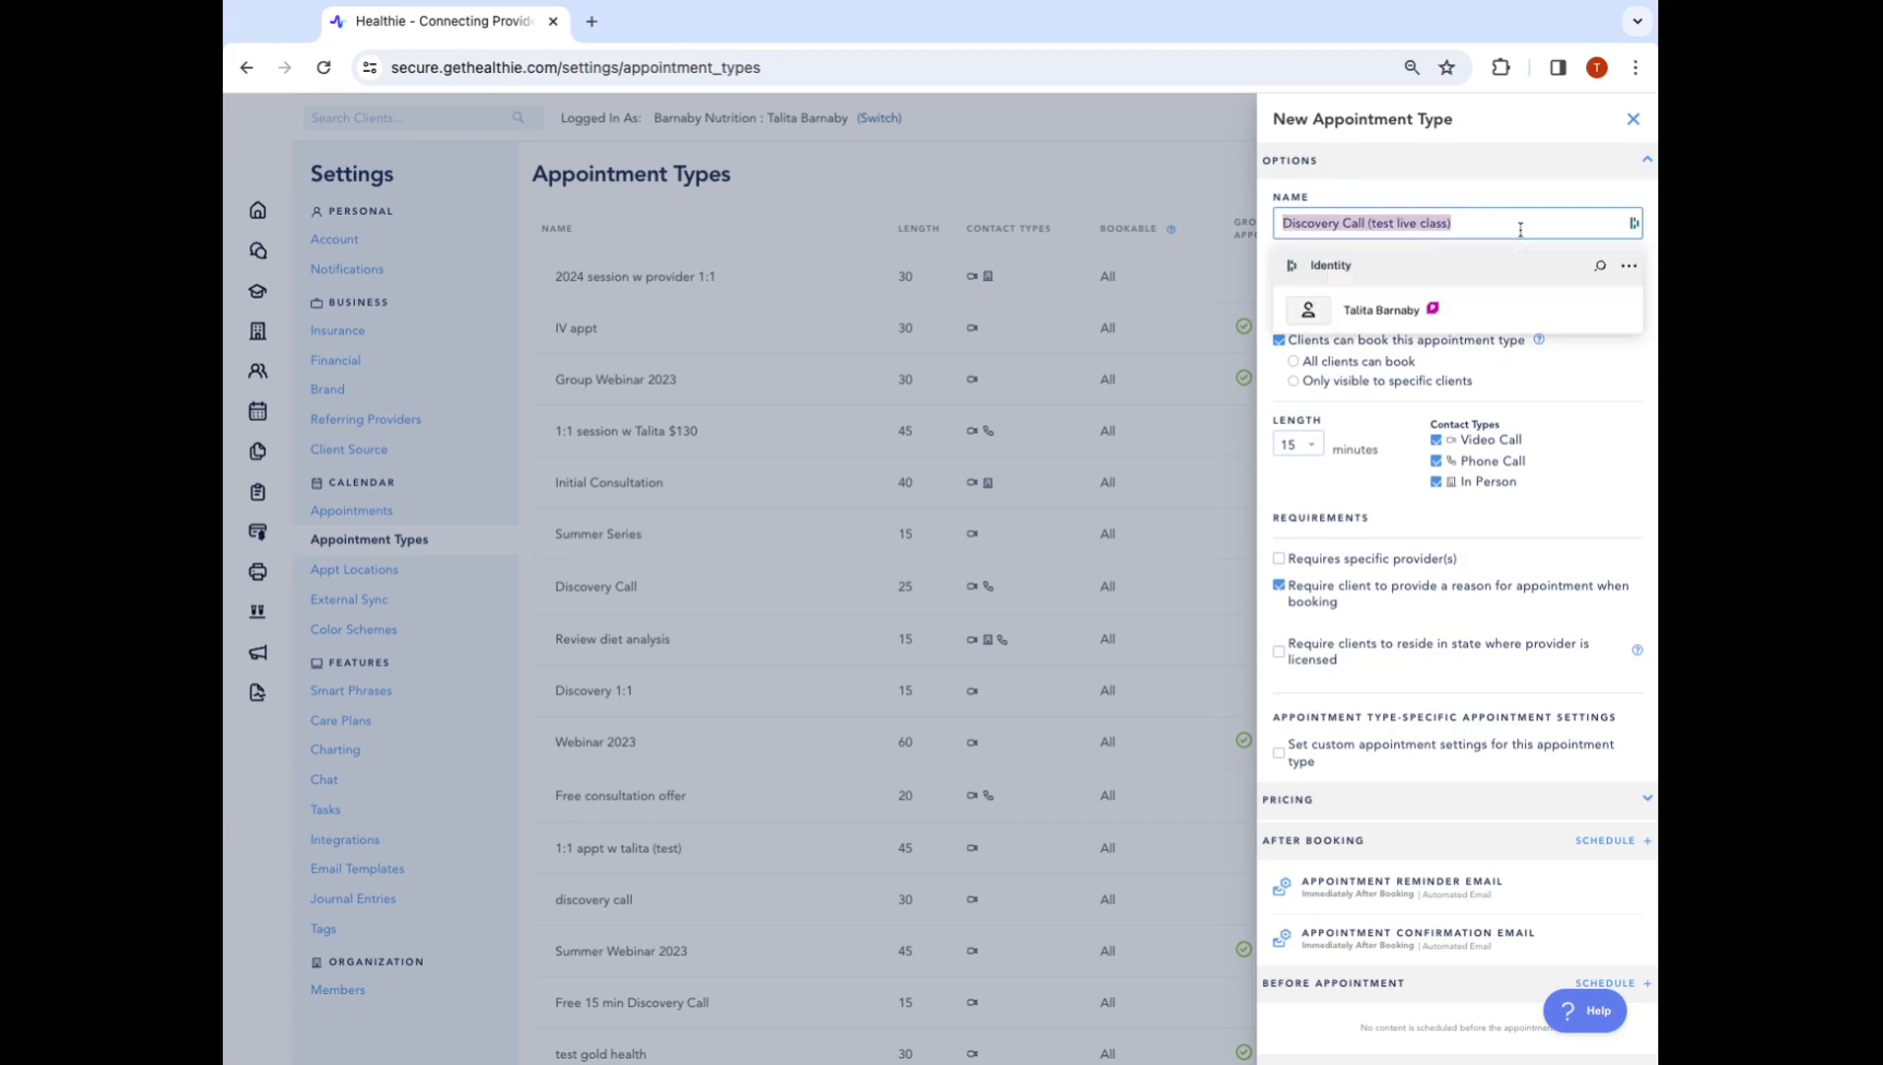
{"action": "left_click", "coordinate": [1564, 183]}
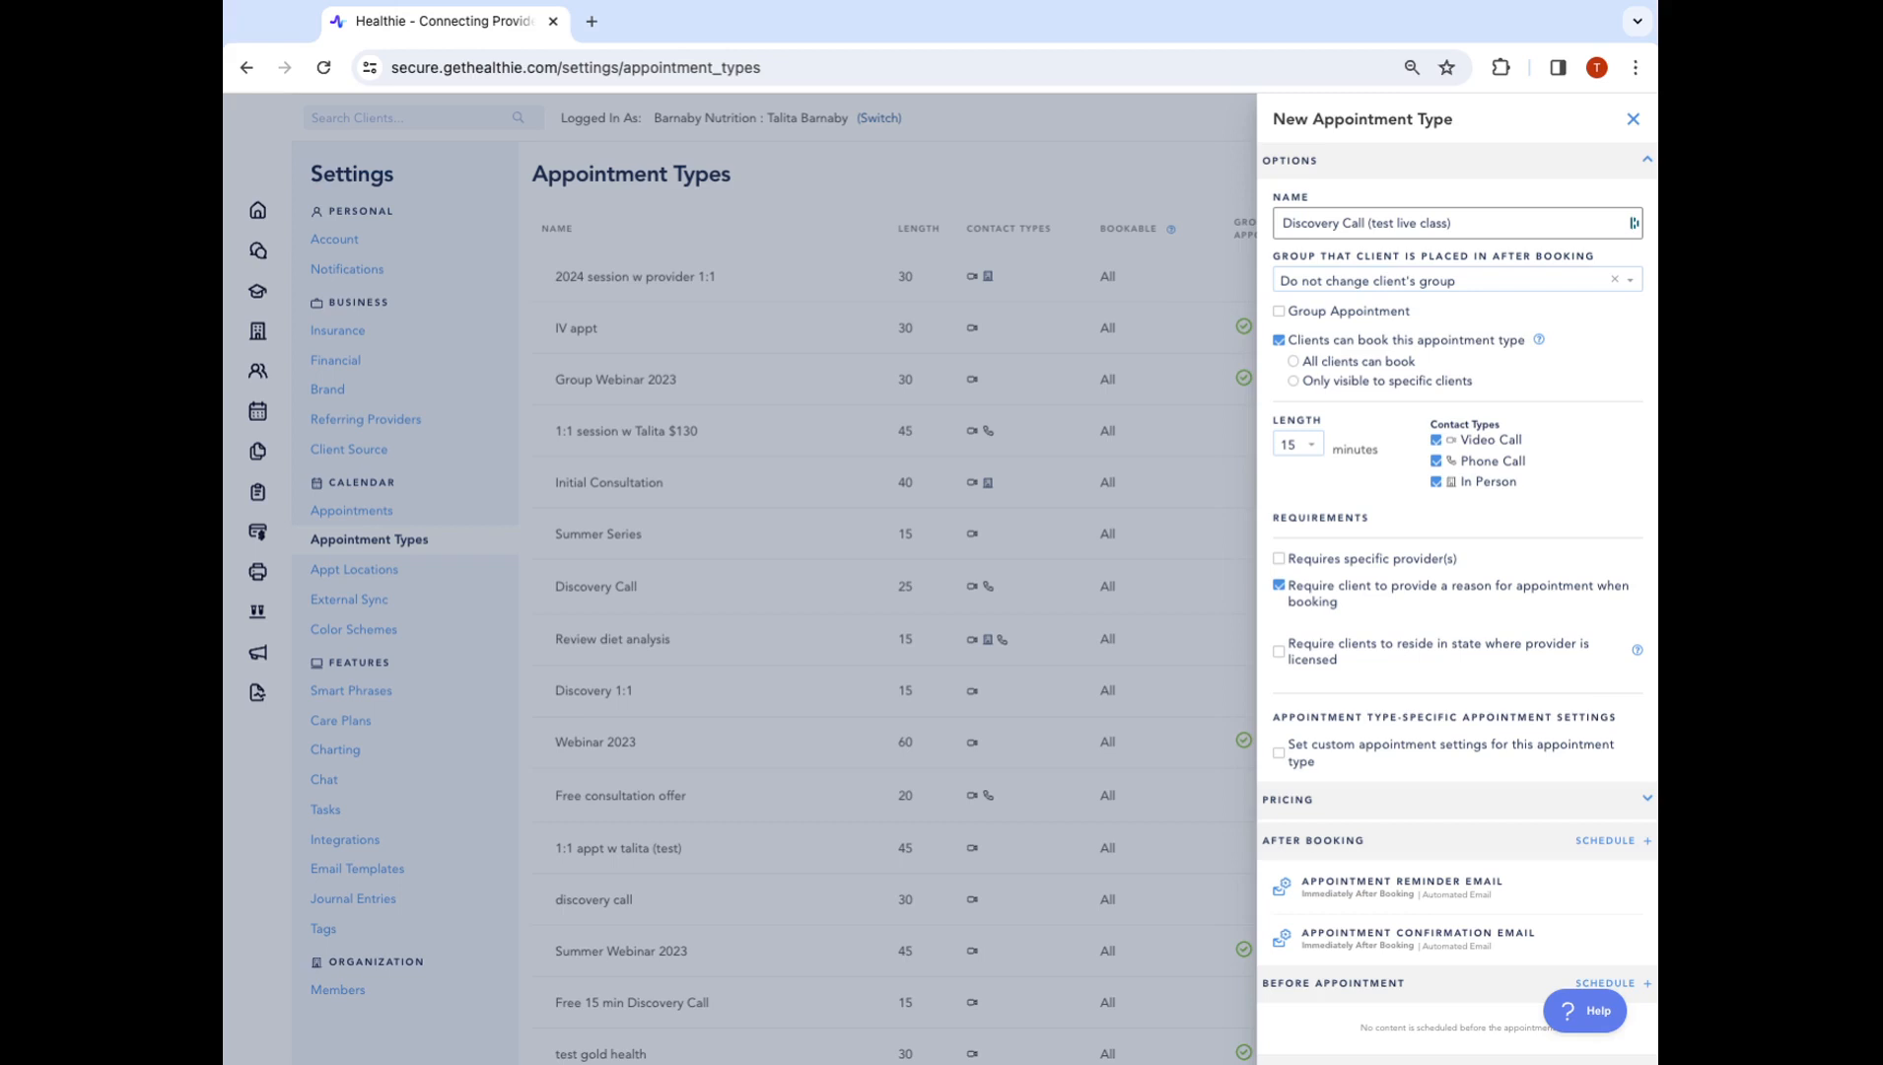
Set its group option to 'Do not change client's group' and make it a group appointment
{"action": "left_click", "coordinate": [1525, 293]}
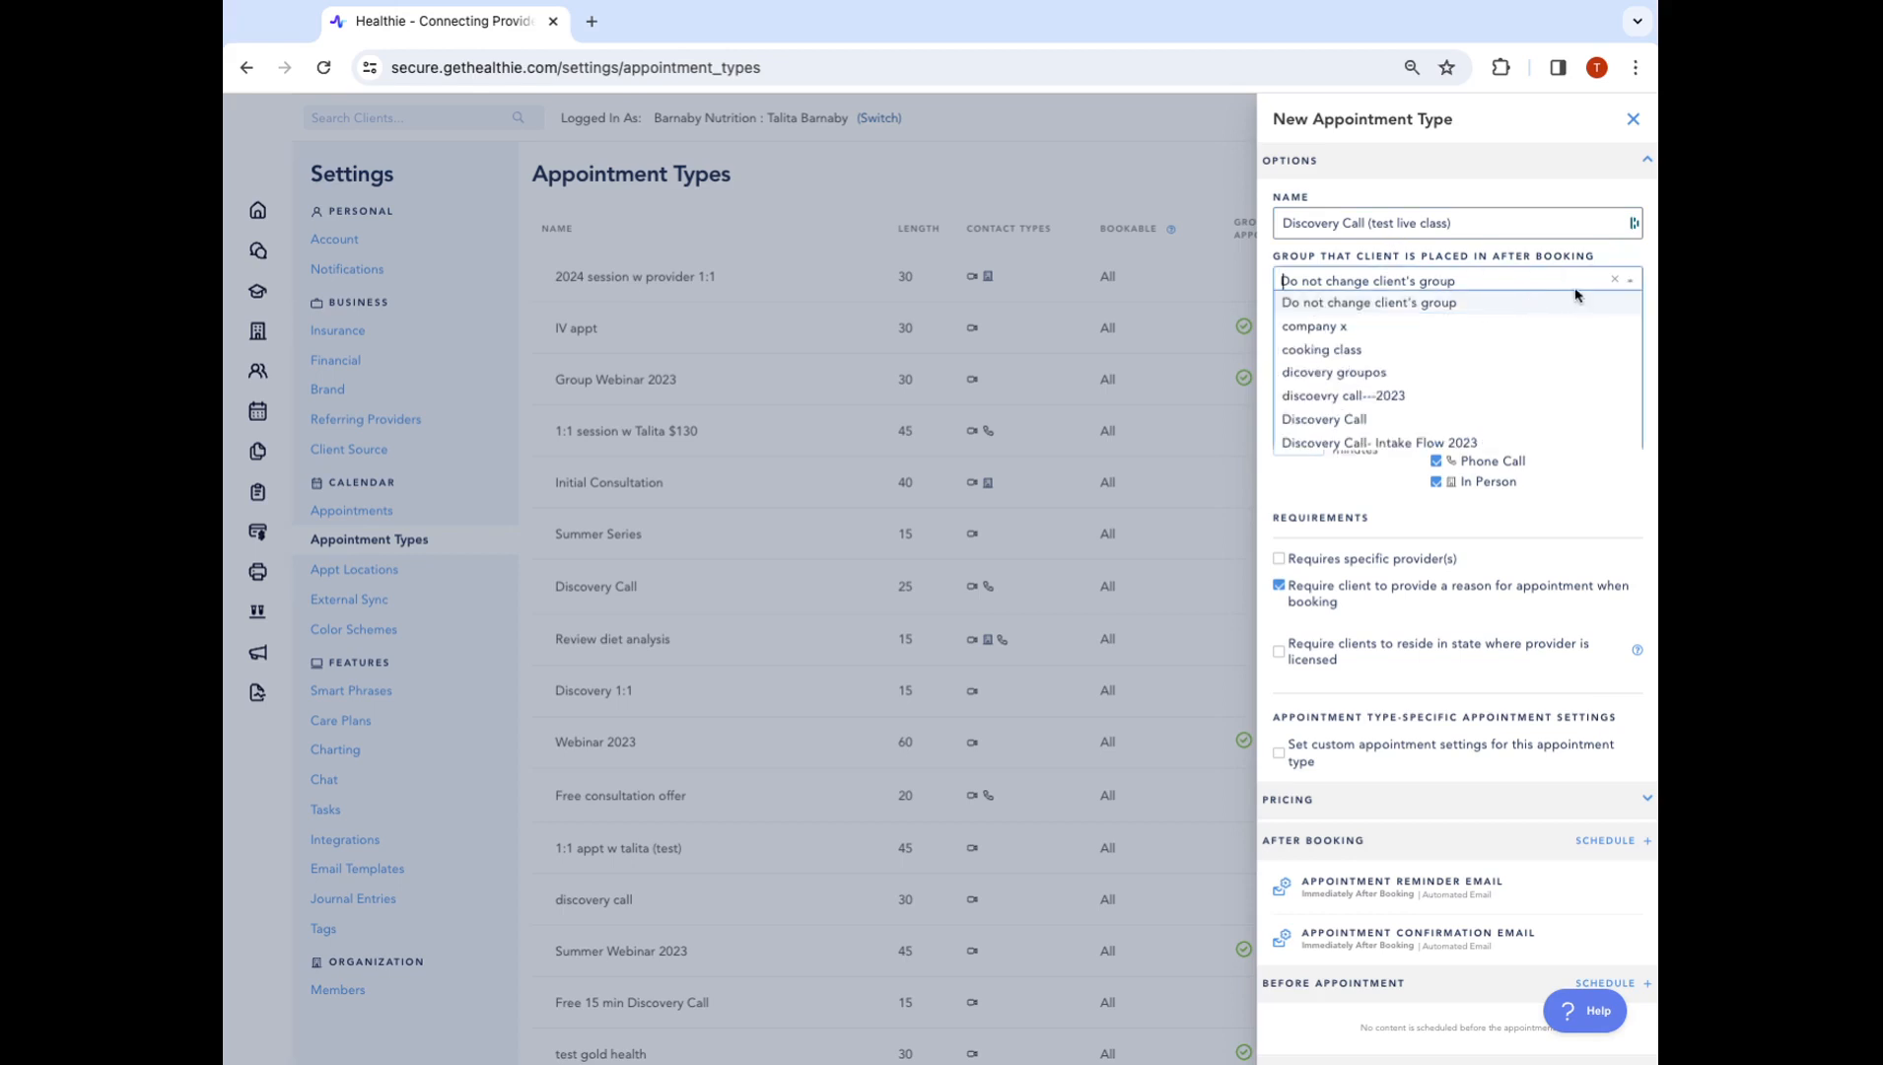
{"action": "left_click", "coordinate": [1328, 226]}
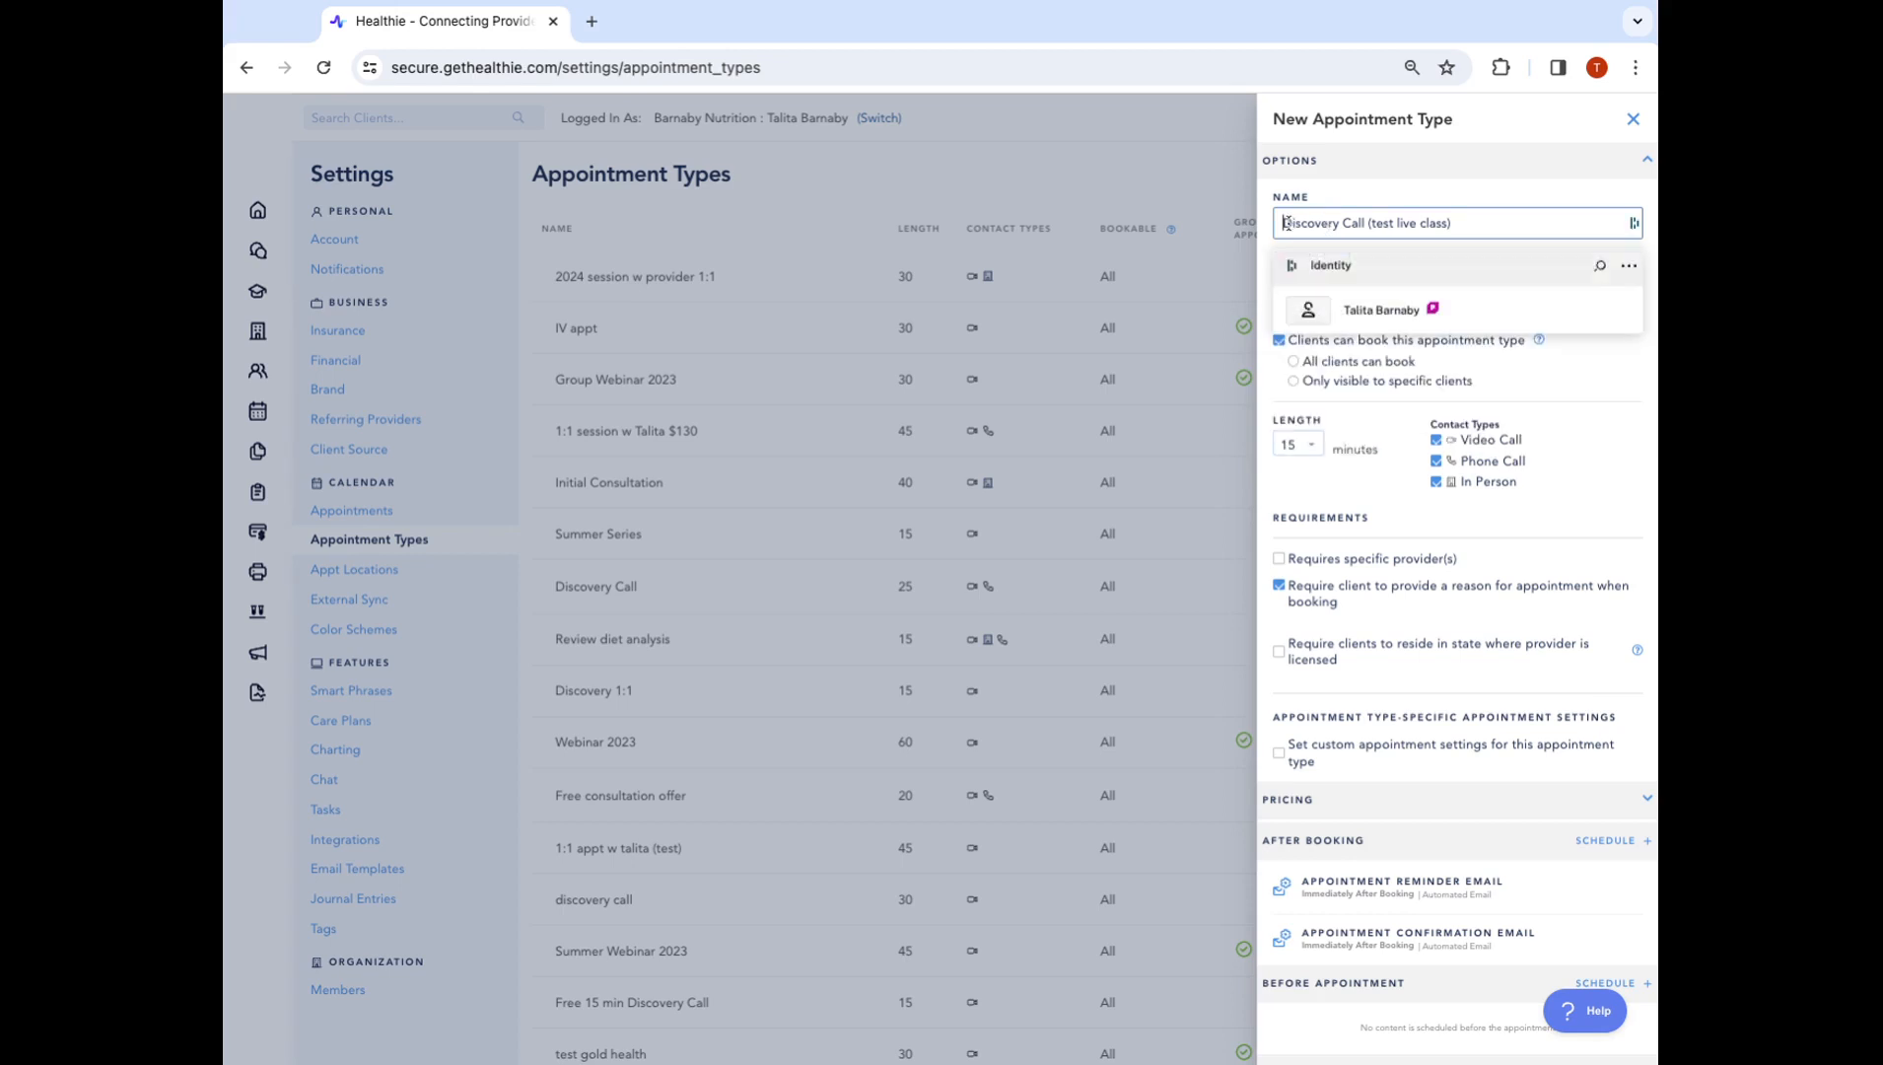
{"action": "left_click_drag", "start_coordinate": [1282, 223], "coordinate": [1508, 223]}
{"action": "left_click", "coordinate": [1589, 368]}
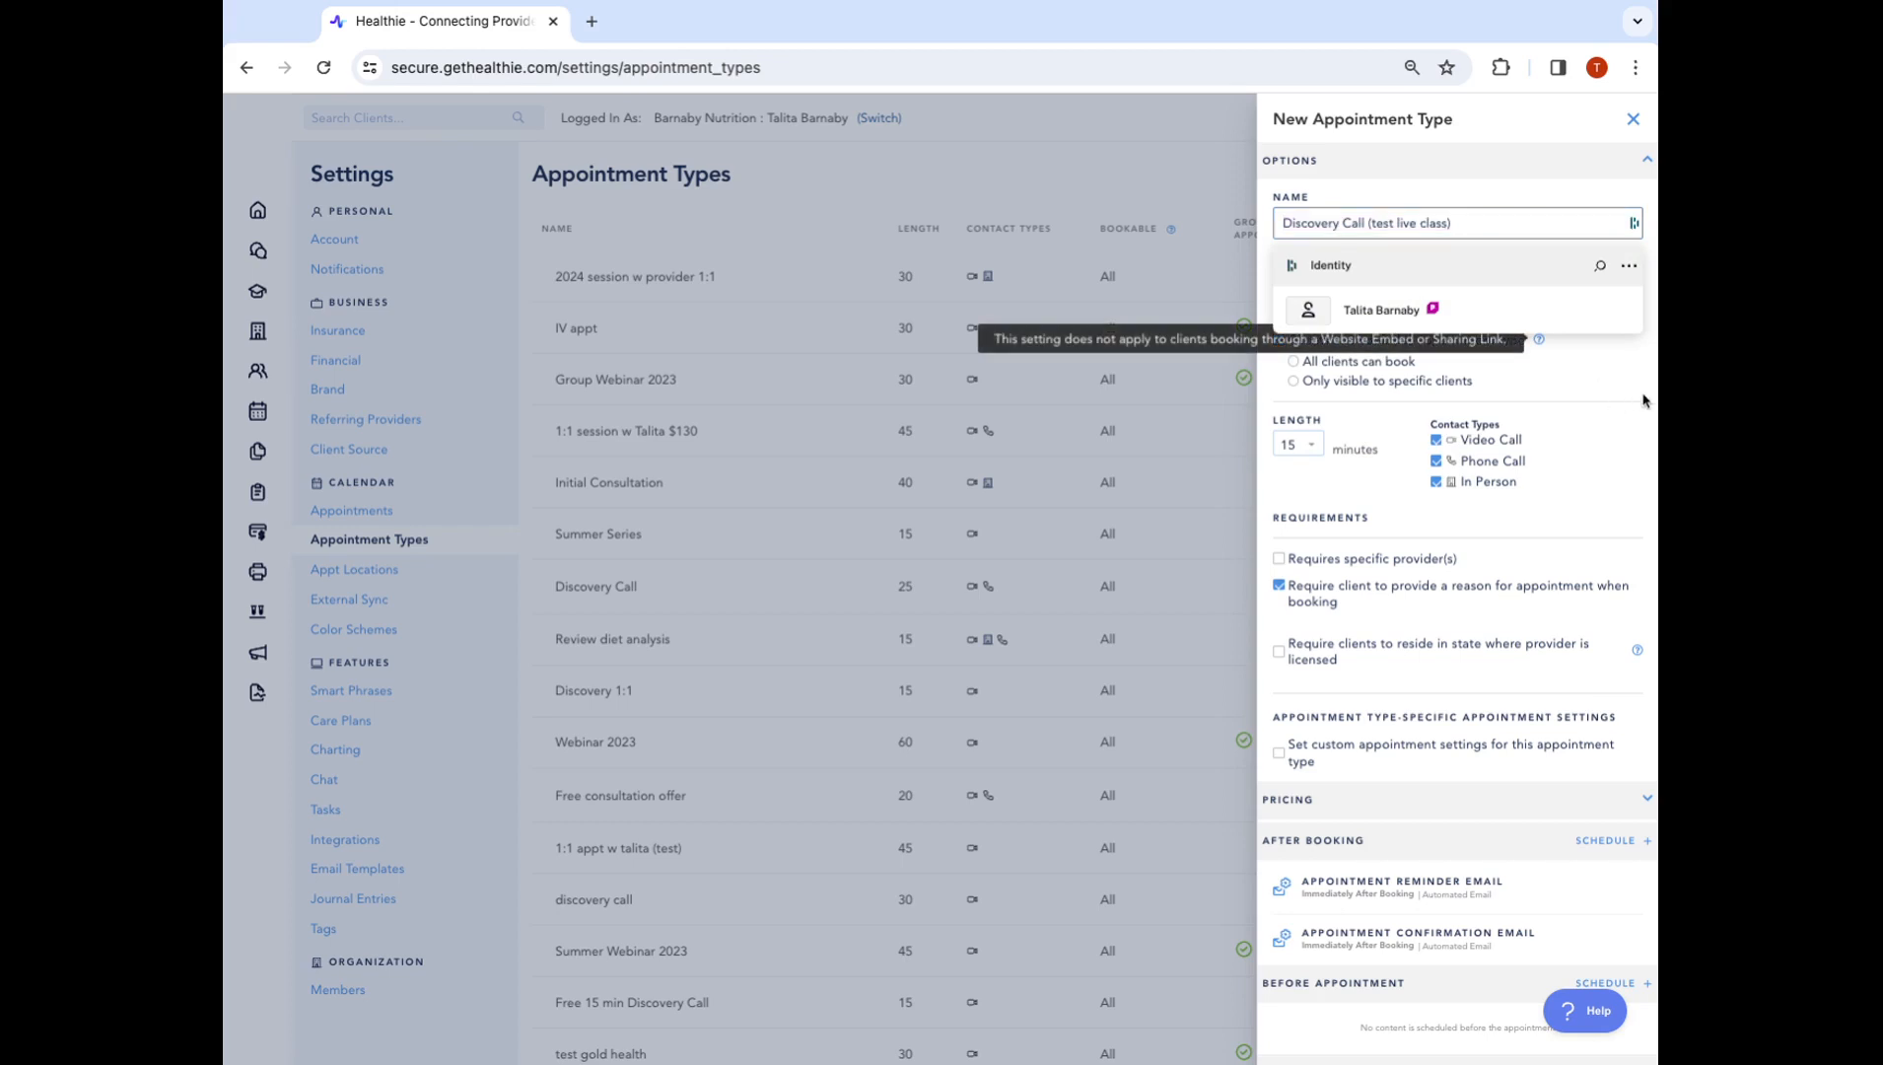
{"action": "left_click", "coordinate": [1533, 286]}
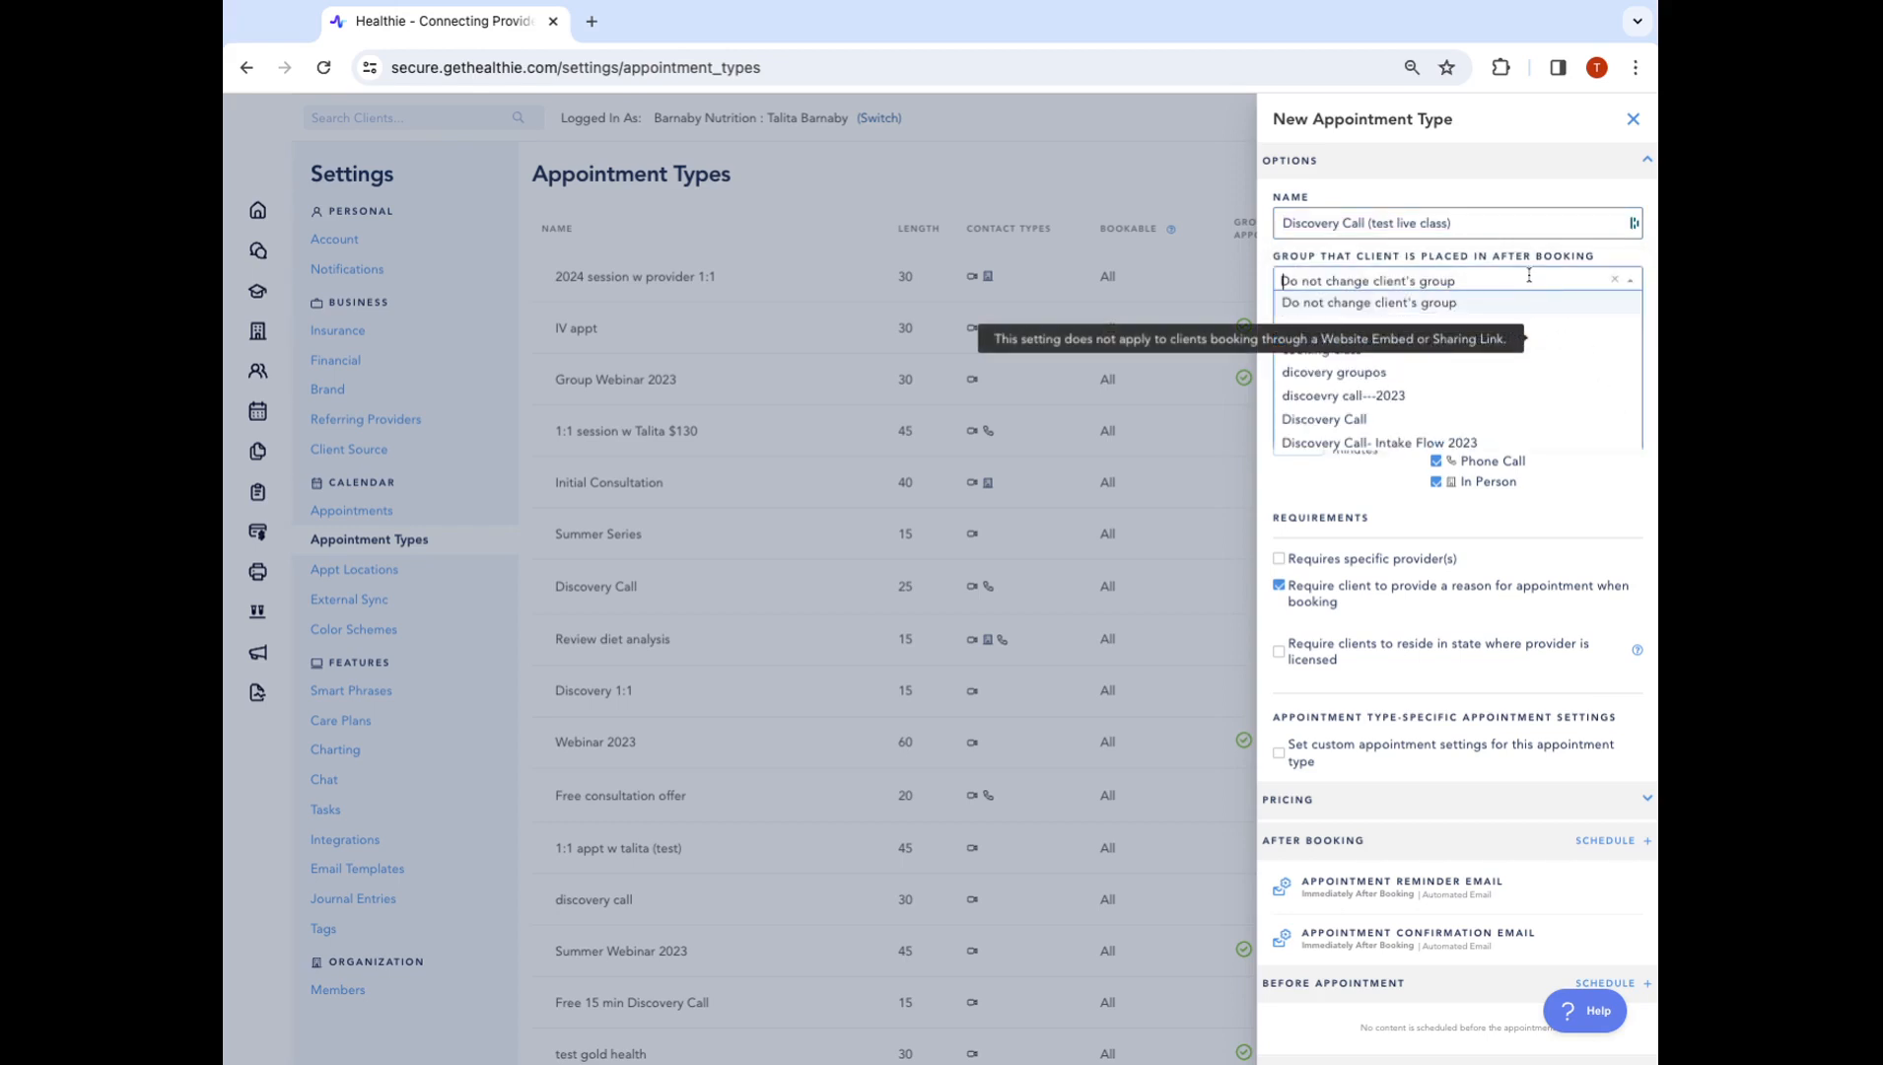
{"action": "left_click", "coordinate": [1420, 371]}
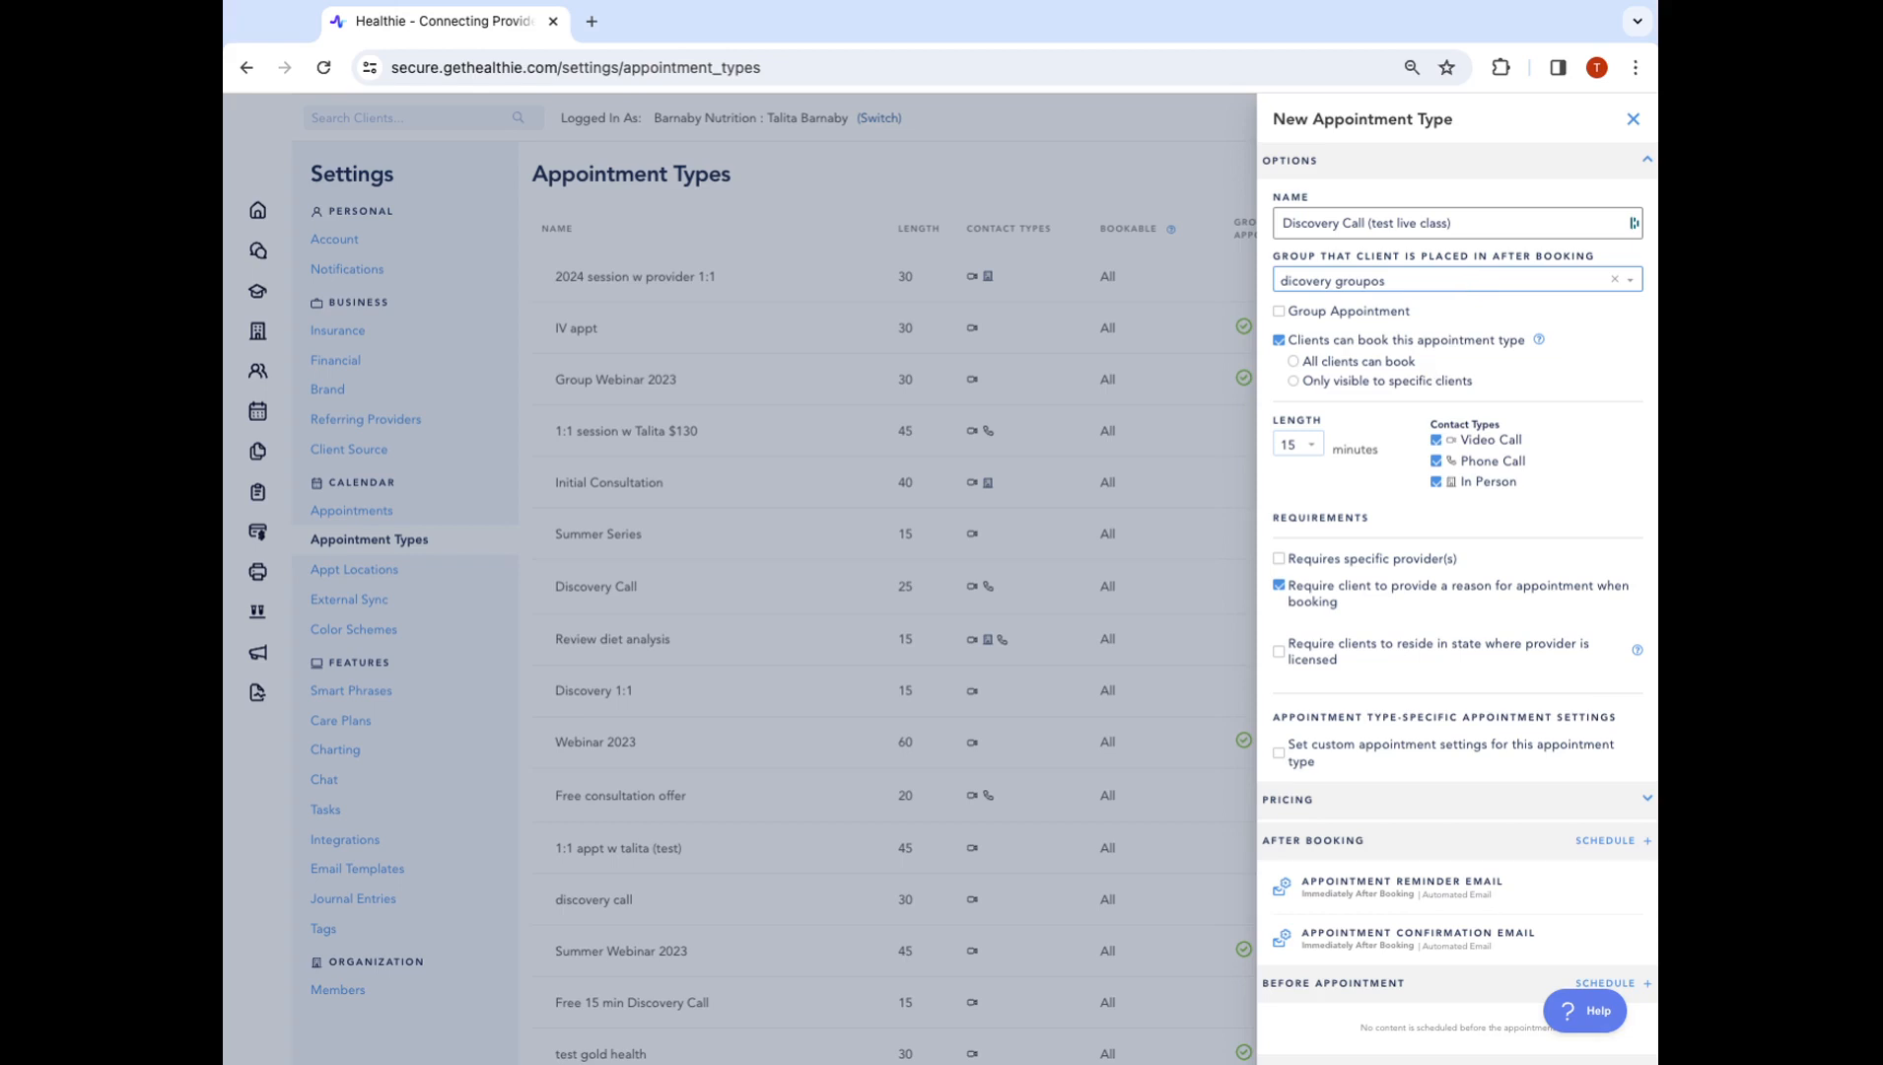
{"action": "left_click", "coordinate": [1421, 284]}
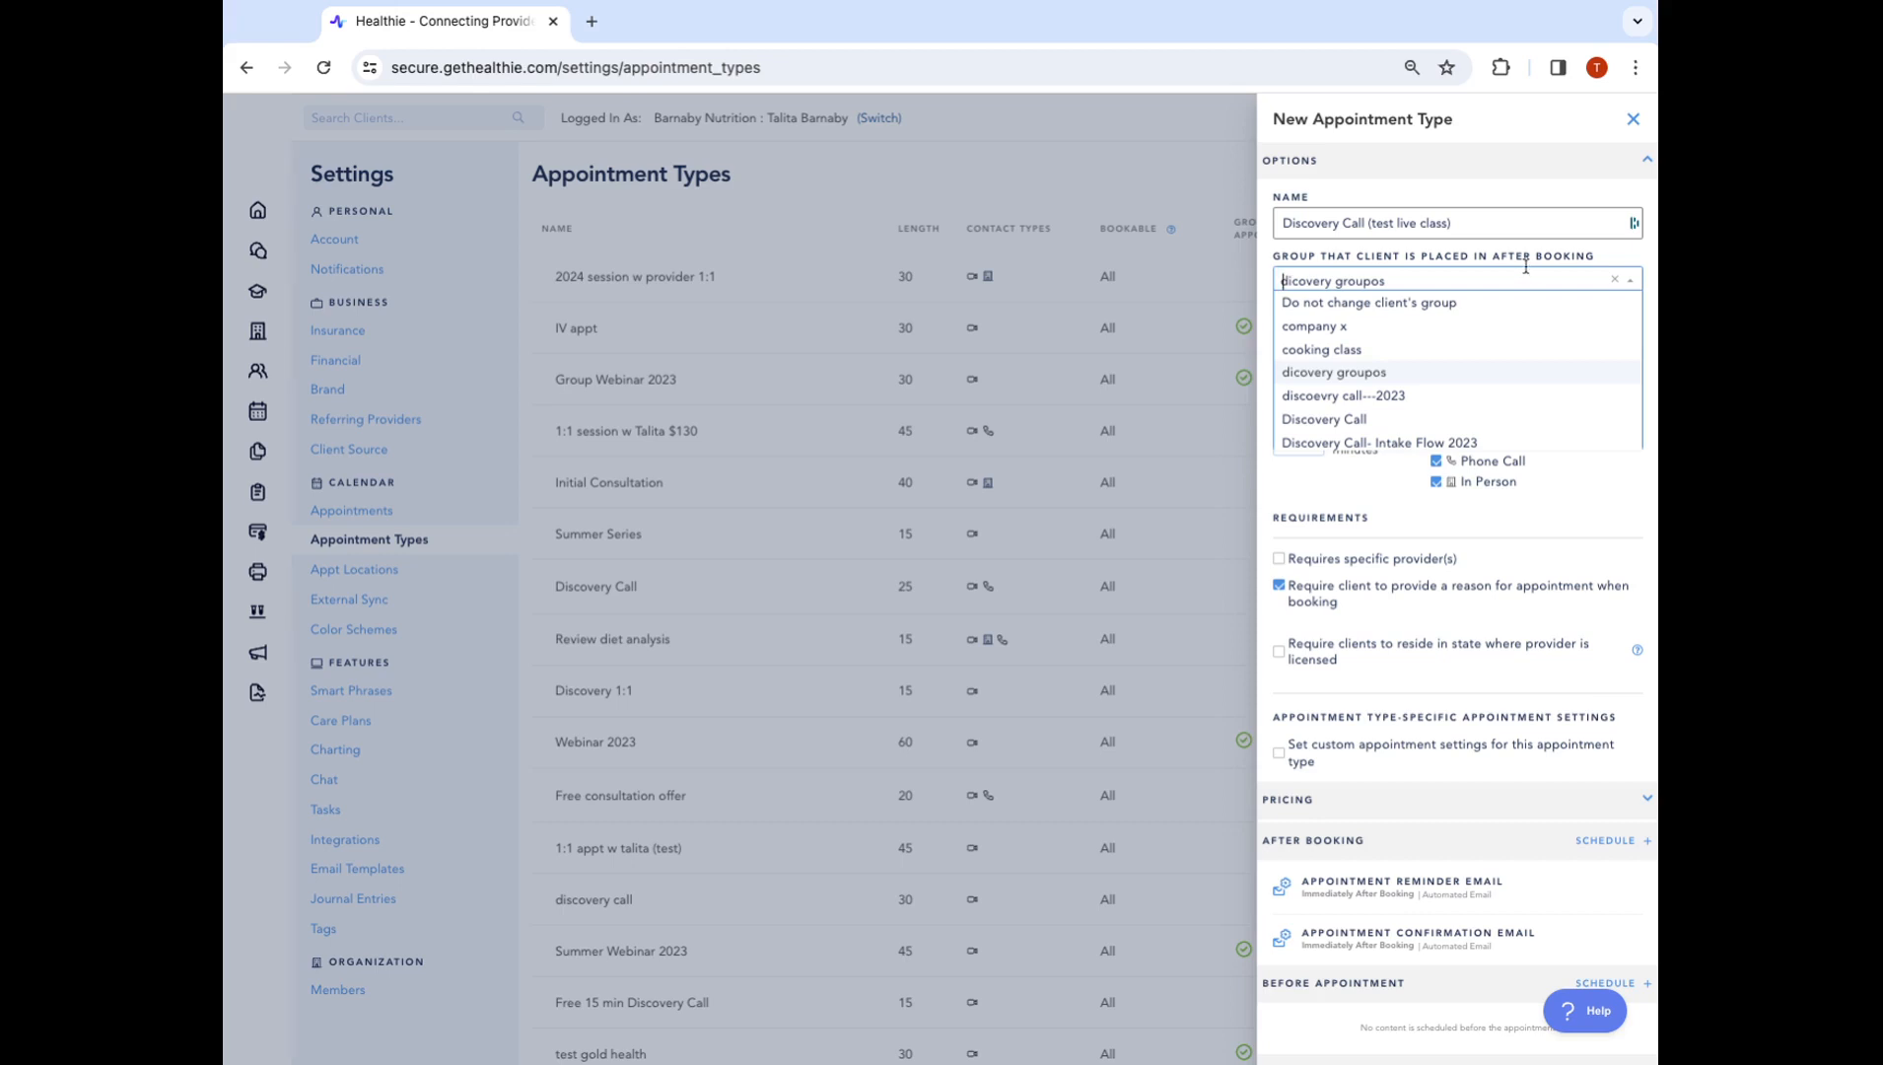
{"action": "scroll", "coordinate": [1459, 345], "scroll_direction": "down", "scroll_amount": 3}
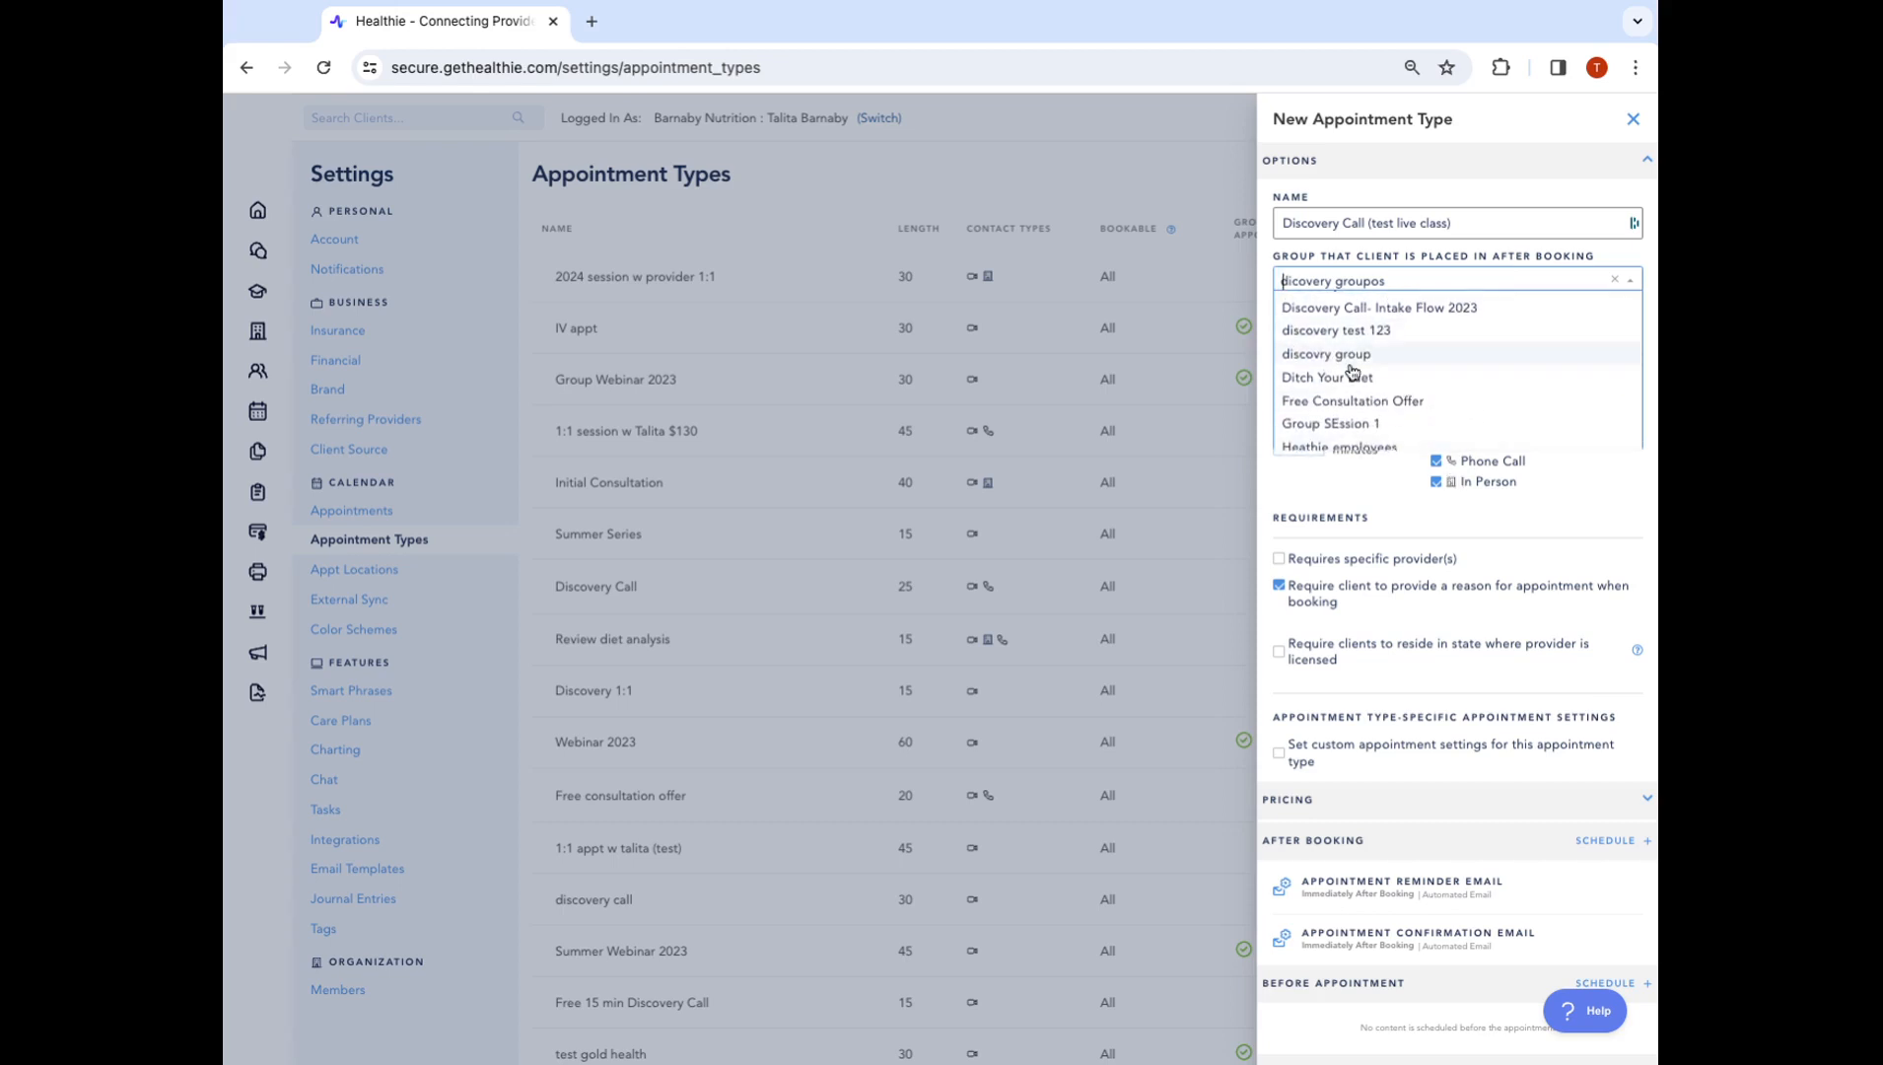
{"action": "left_click", "coordinate": [1628, 262]}
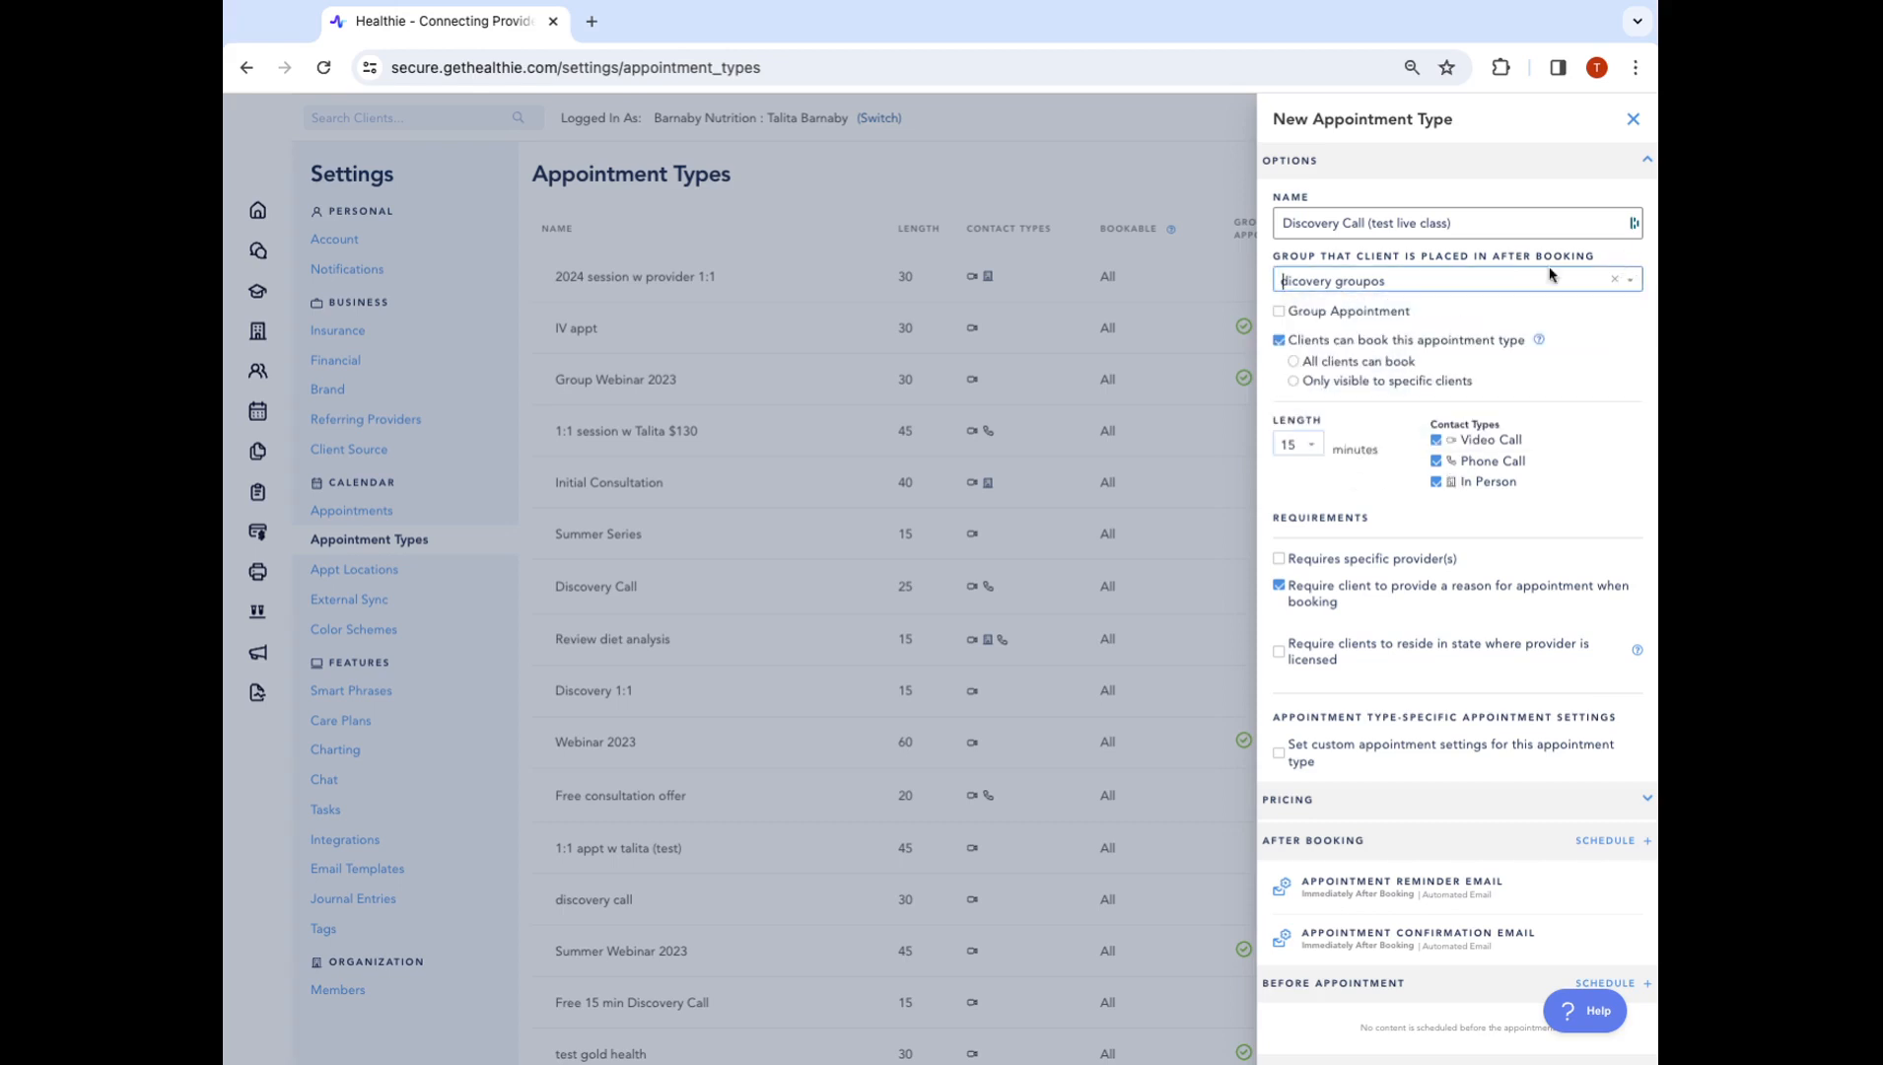
{"action": "left_click", "coordinate": [1294, 282]}
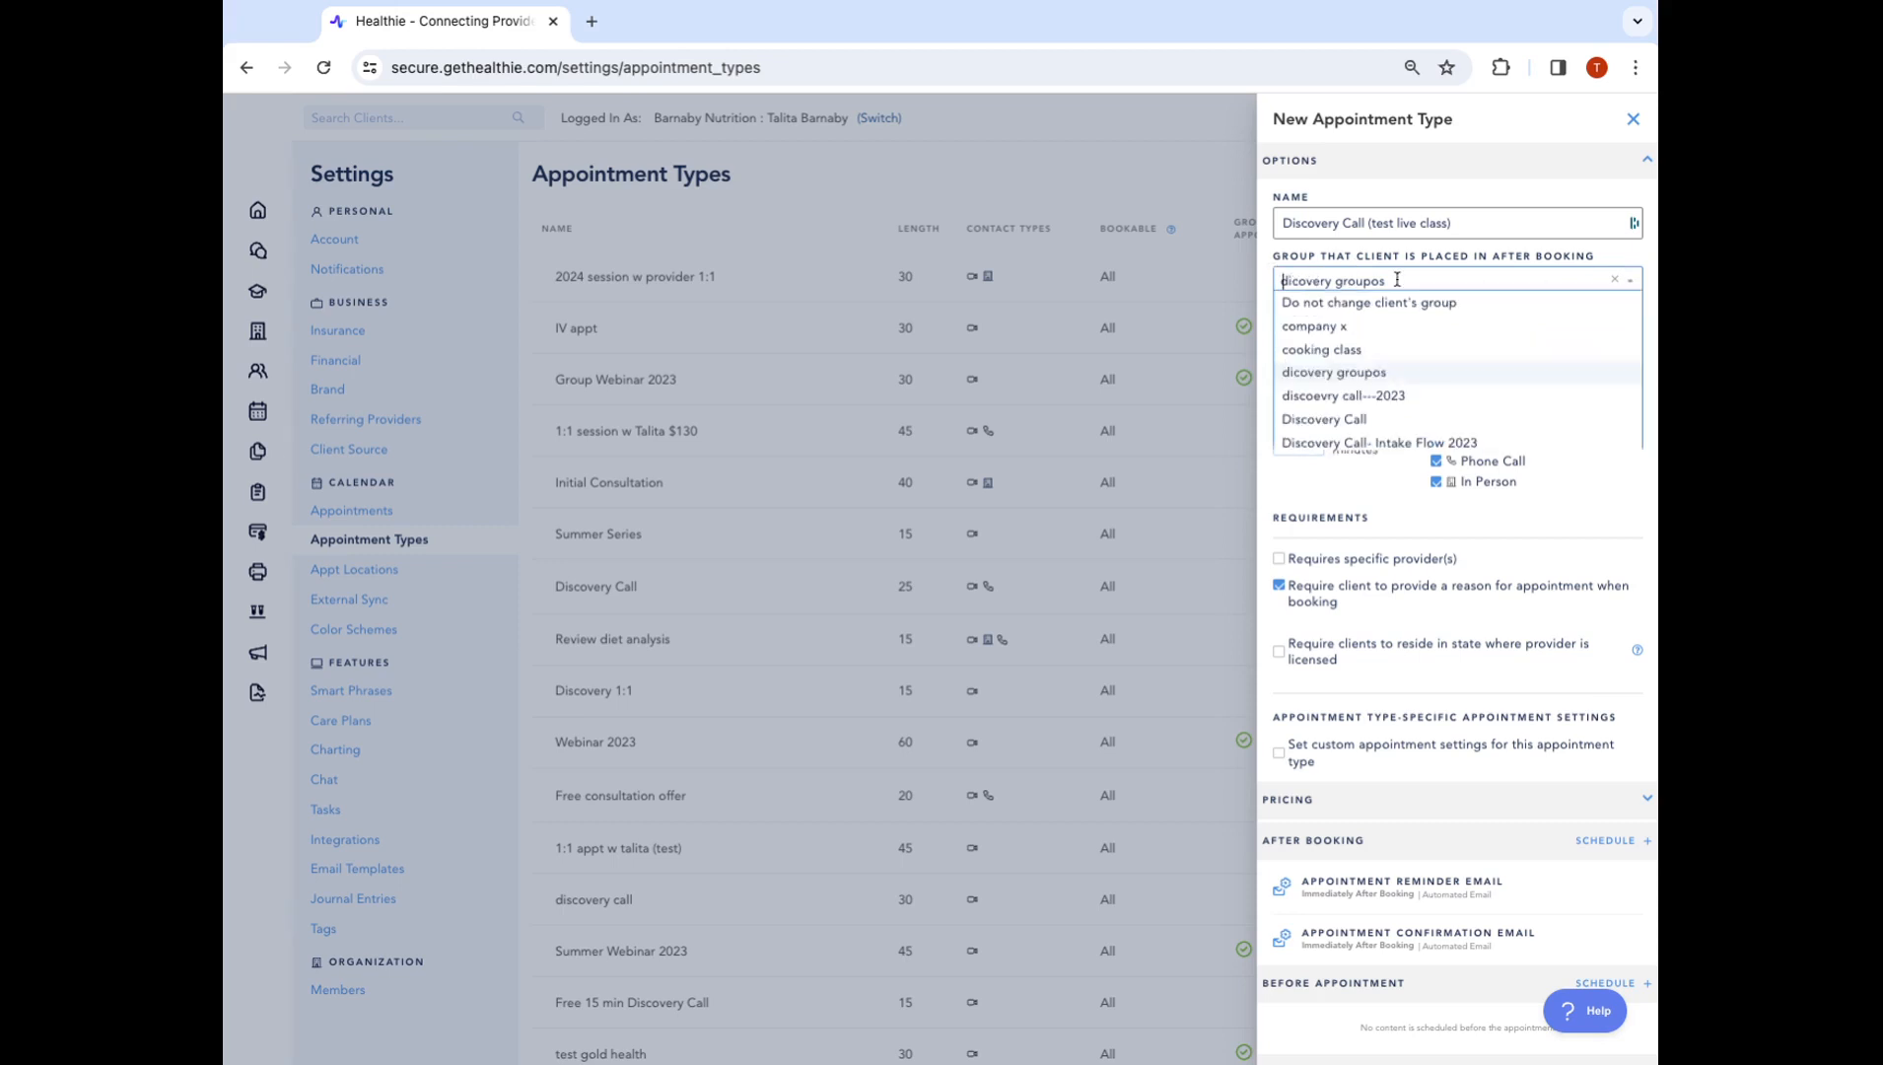
{"action": "left_click", "coordinate": [1387, 304]}
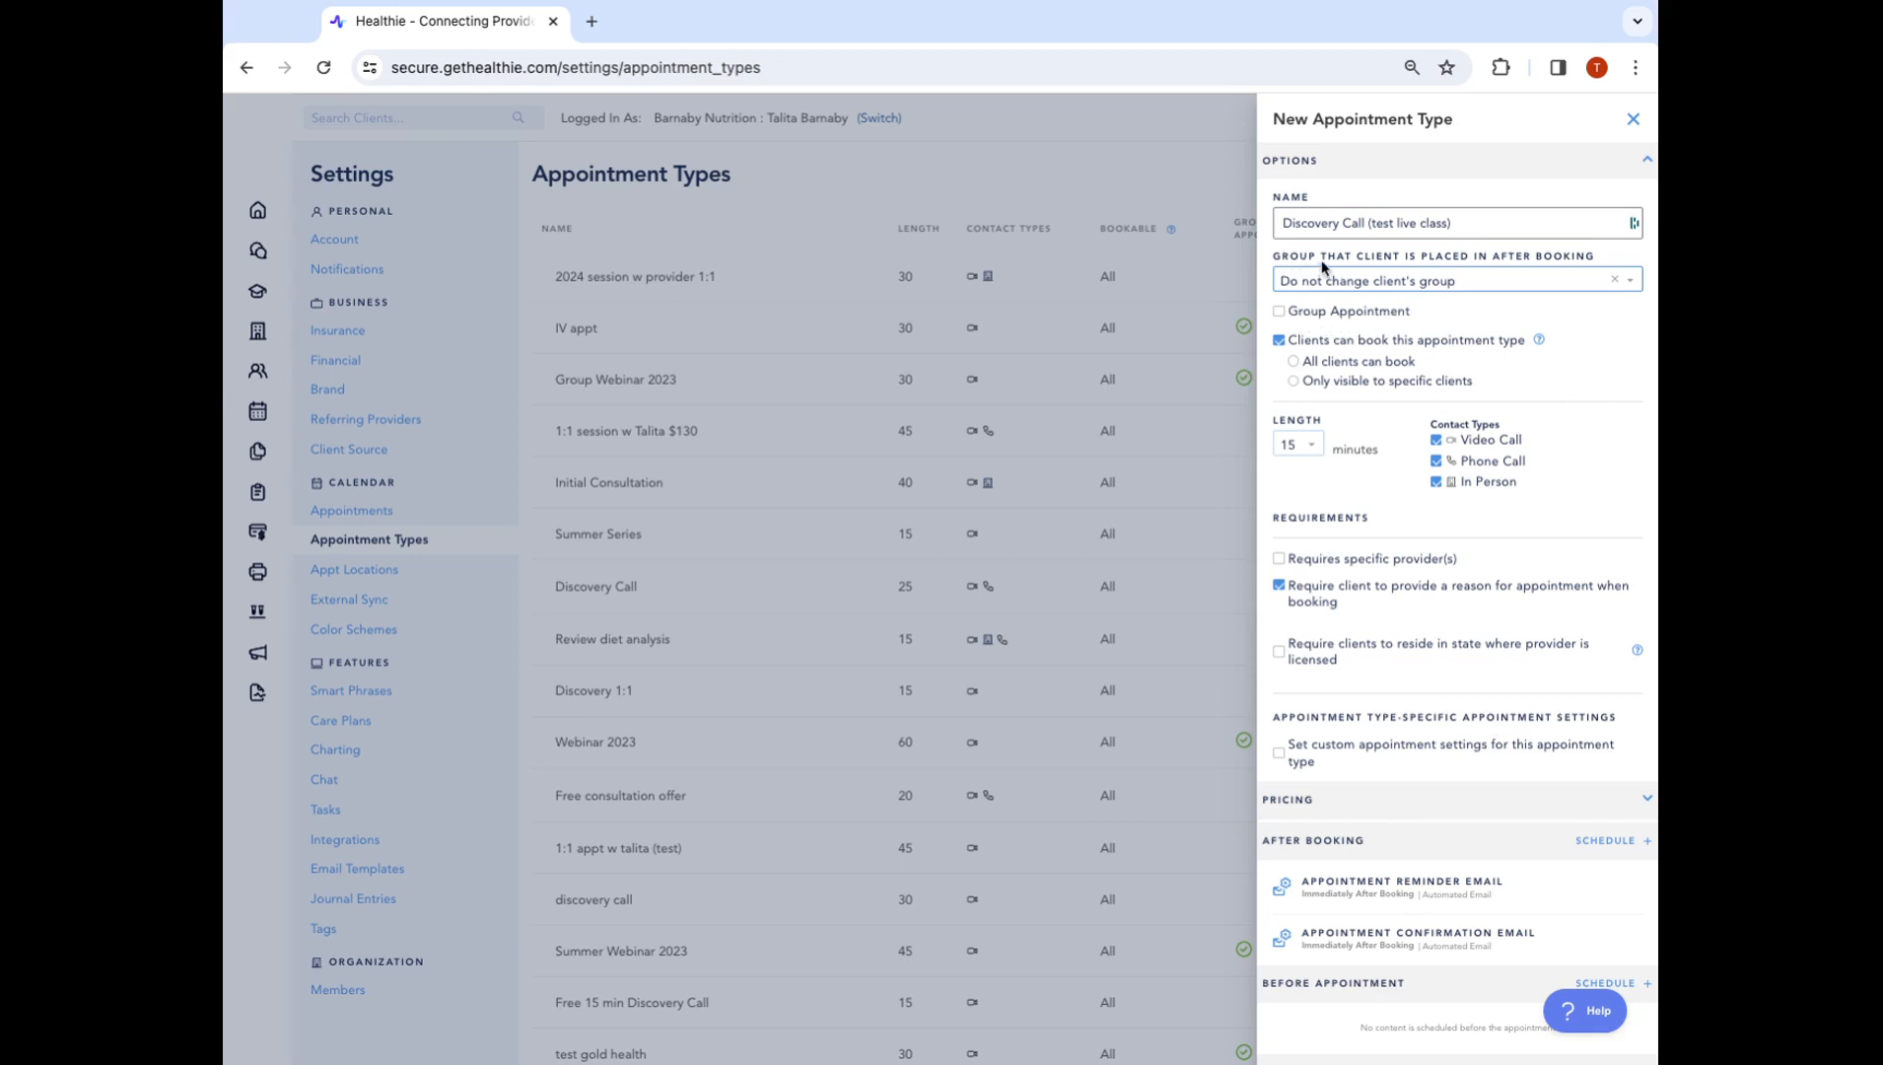
{"action": "left_click", "coordinate": [1311, 314]}
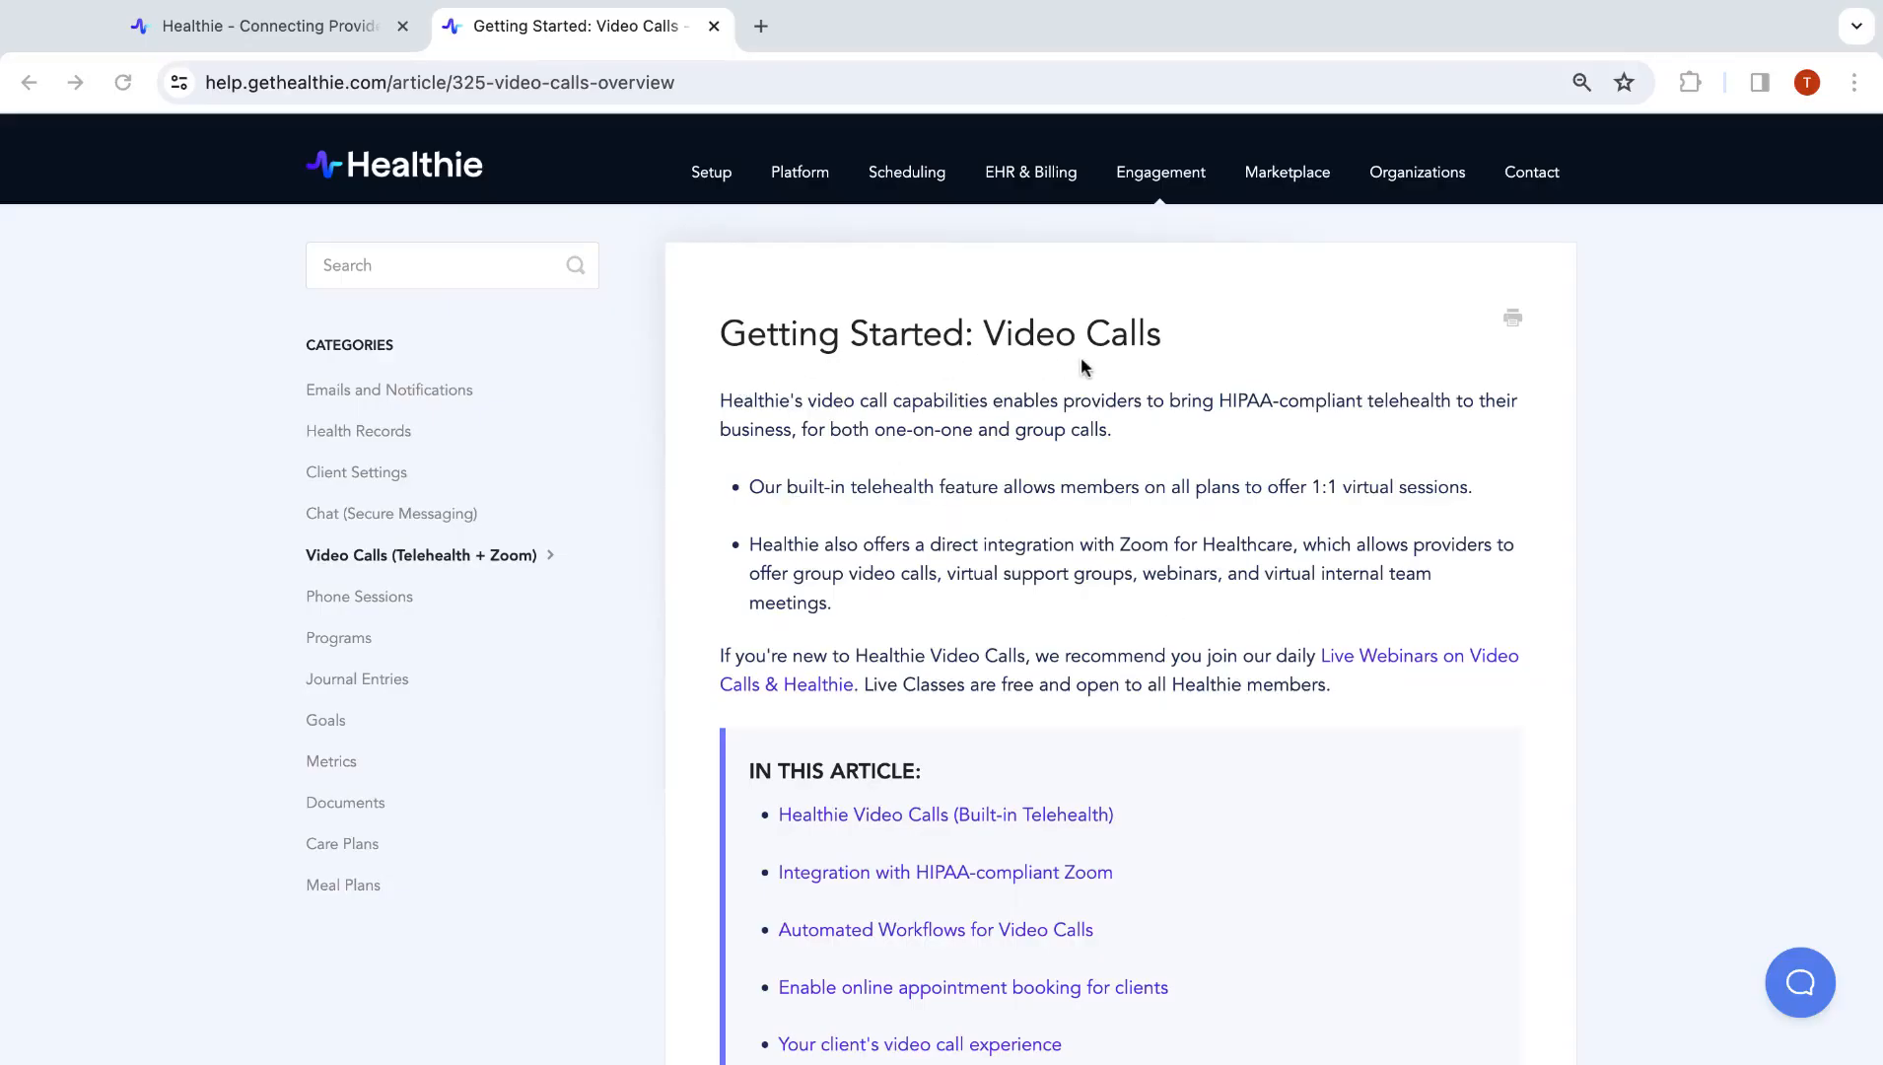
Read down the Video Calls help article, highlighting the HIPAA-compliant Zoom heading
{"action": "left_click", "coordinate": [723, 336]}
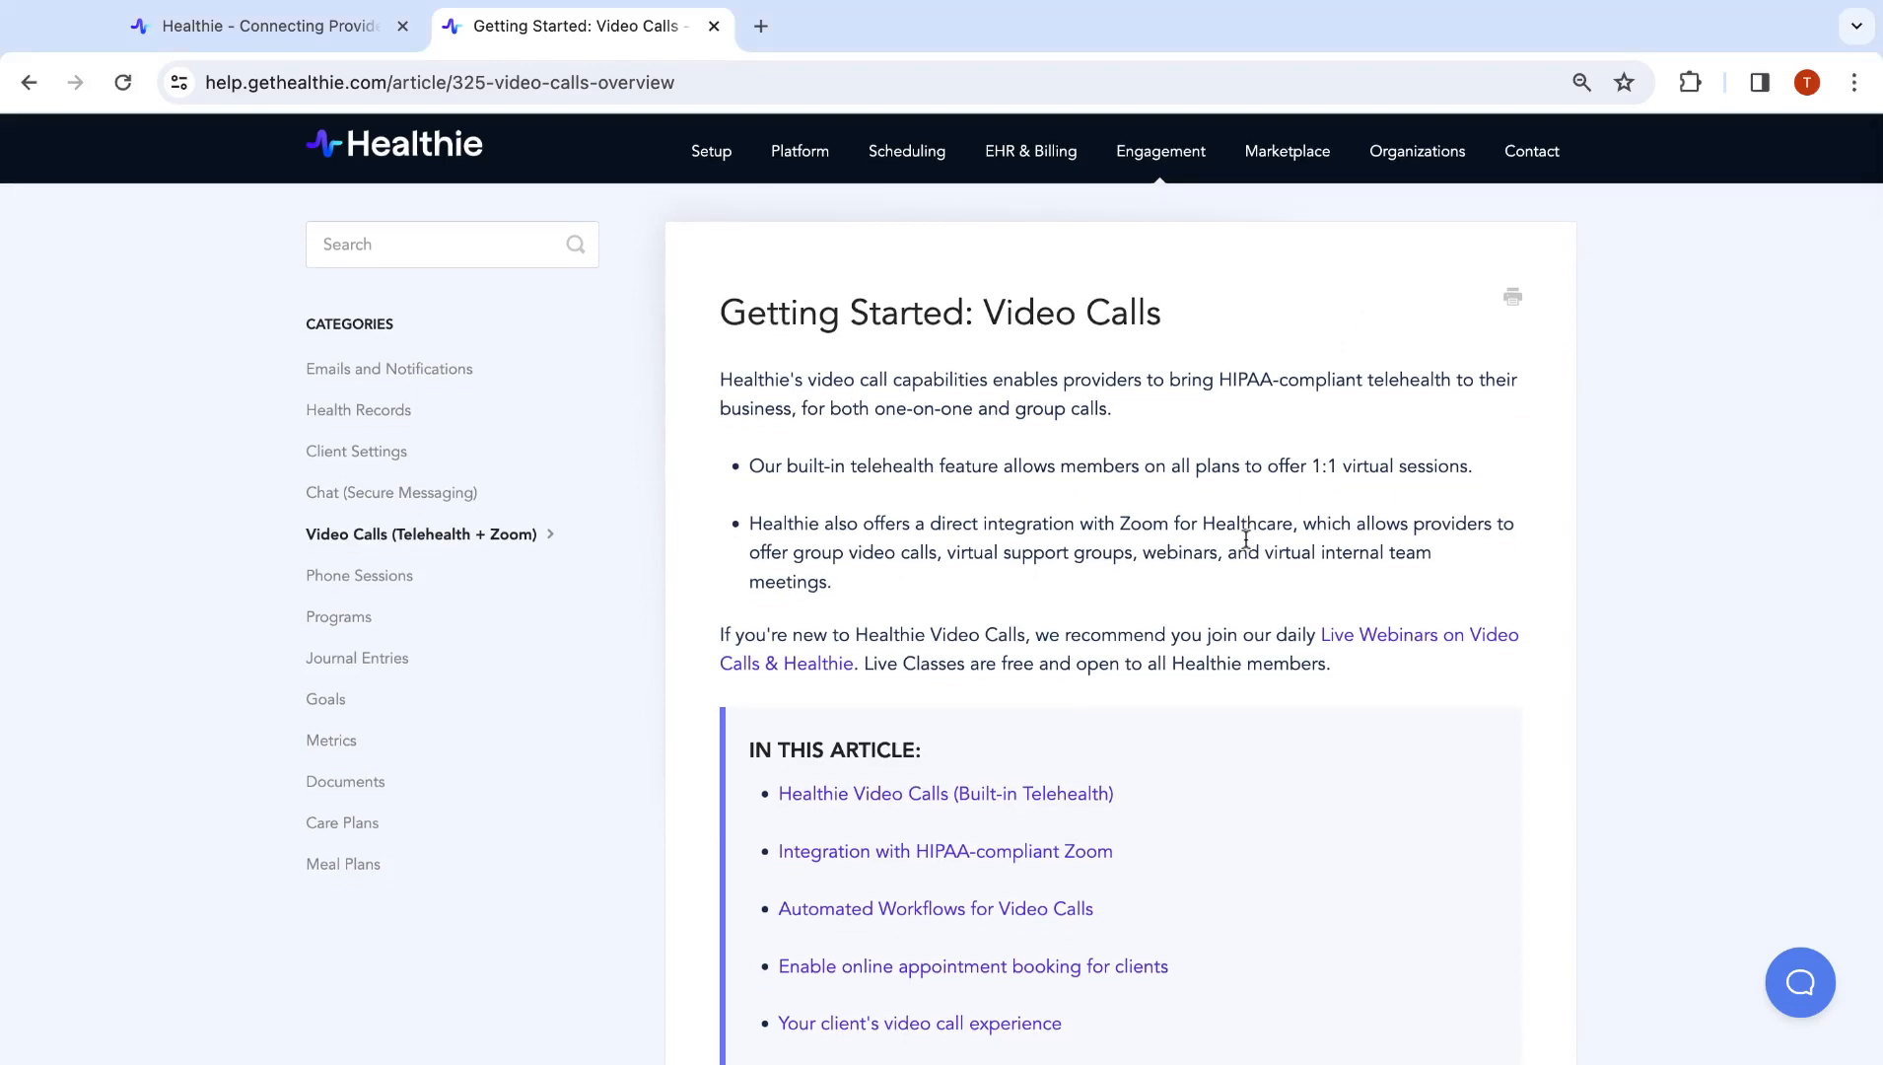
{"action": "scroll", "coordinate": [1245, 539], "scroll_direction": "down", "scroll_amount": 10}
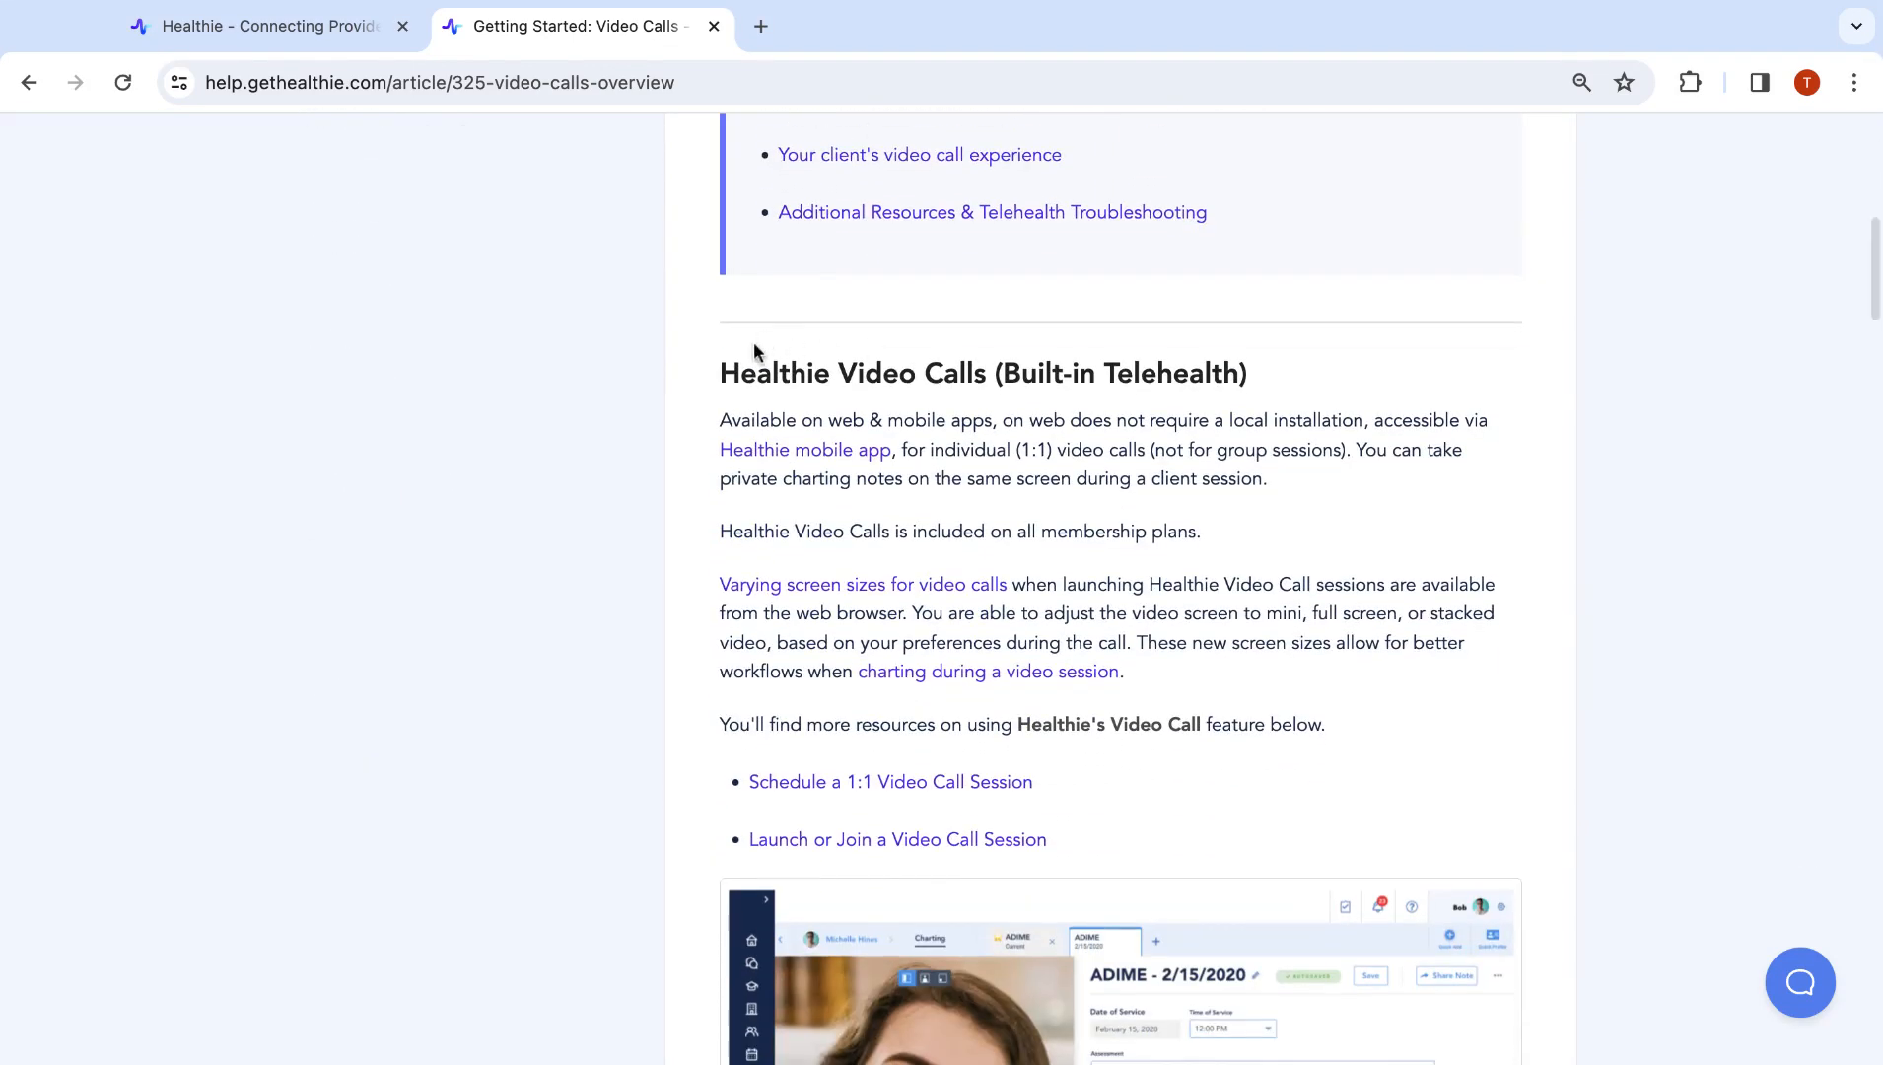
{"action": "left_click_drag", "start_coordinate": [720, 373], "coordinate": [1189, 375]}
{"action": "scroll", "coordinate": [728, 373], "scroll_direction": "down", "scroll_amount": 10}
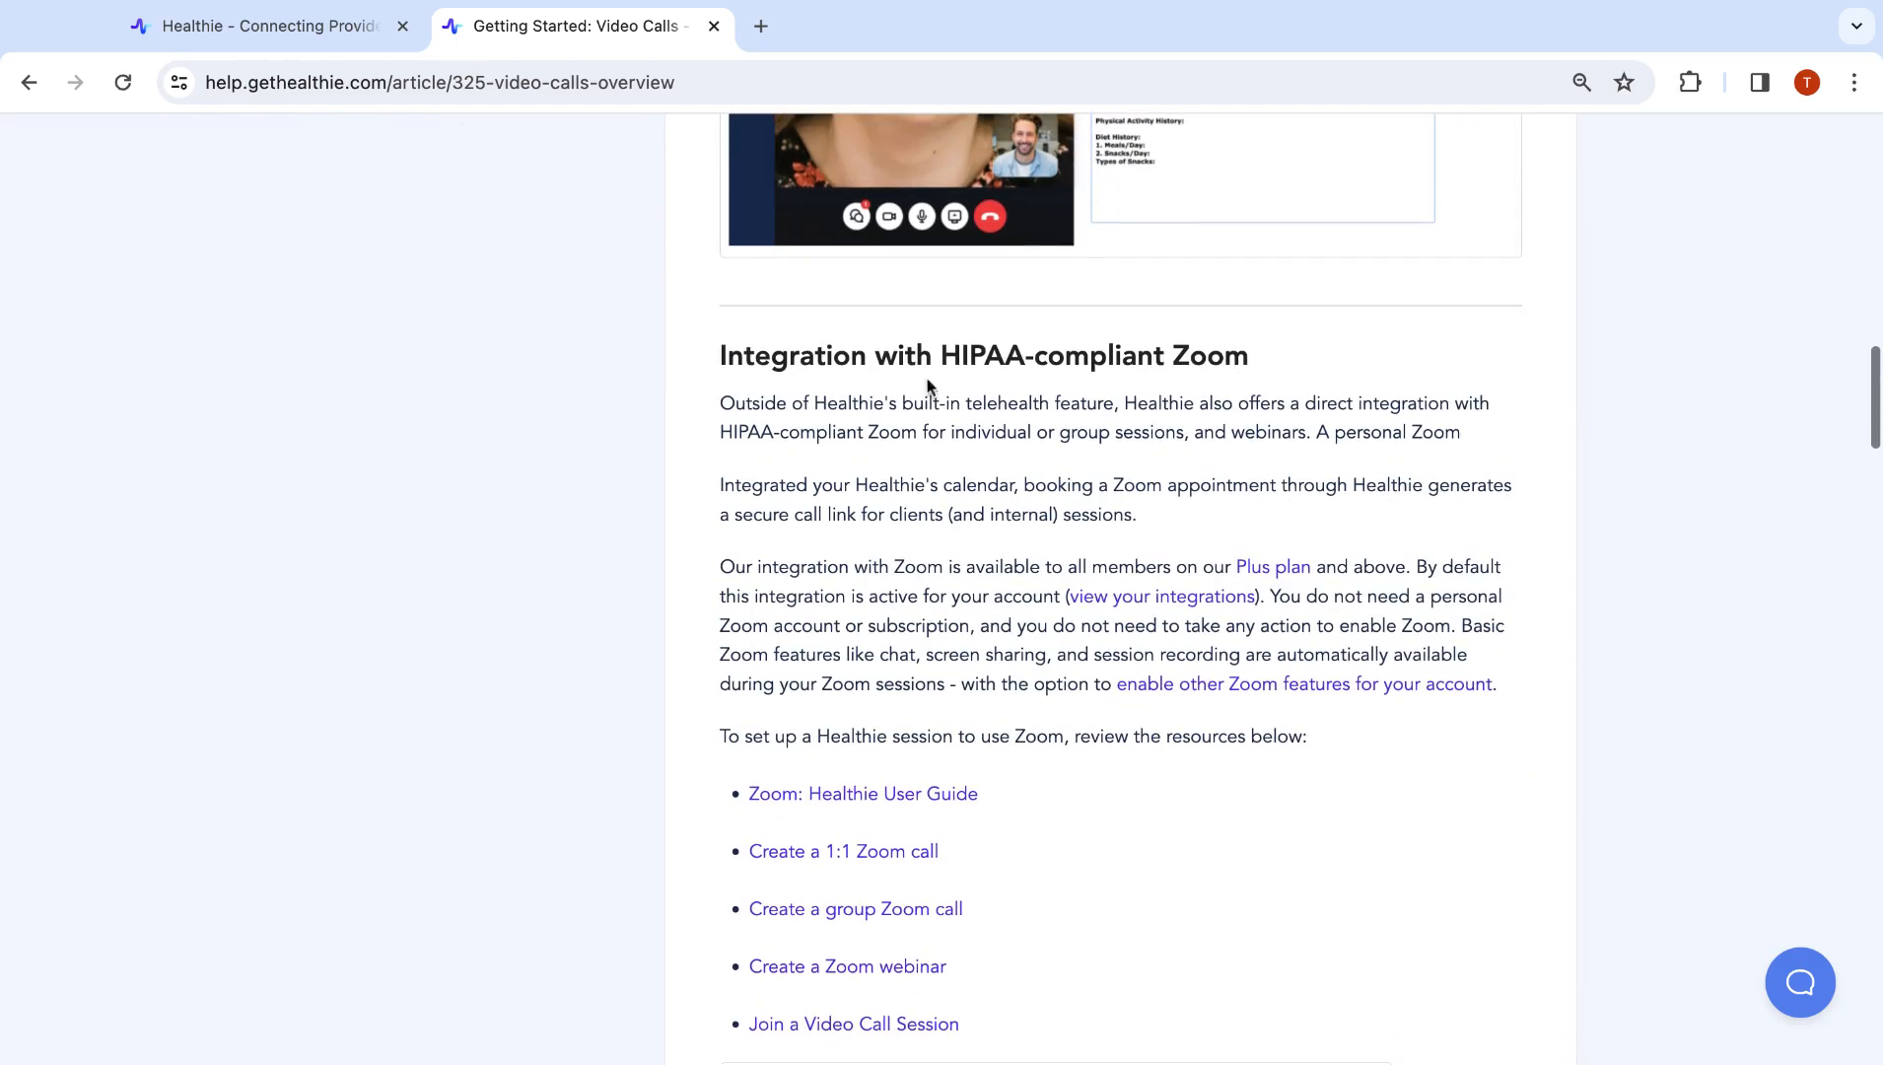
{"action": "left_click_drag", "start_coordinate": [941, 357], "coordinate": [1272, 362]}
{"action": "scroll", "coordinate": [1309, 369], "scroll_direction": "up", "scroll_amount": 10}
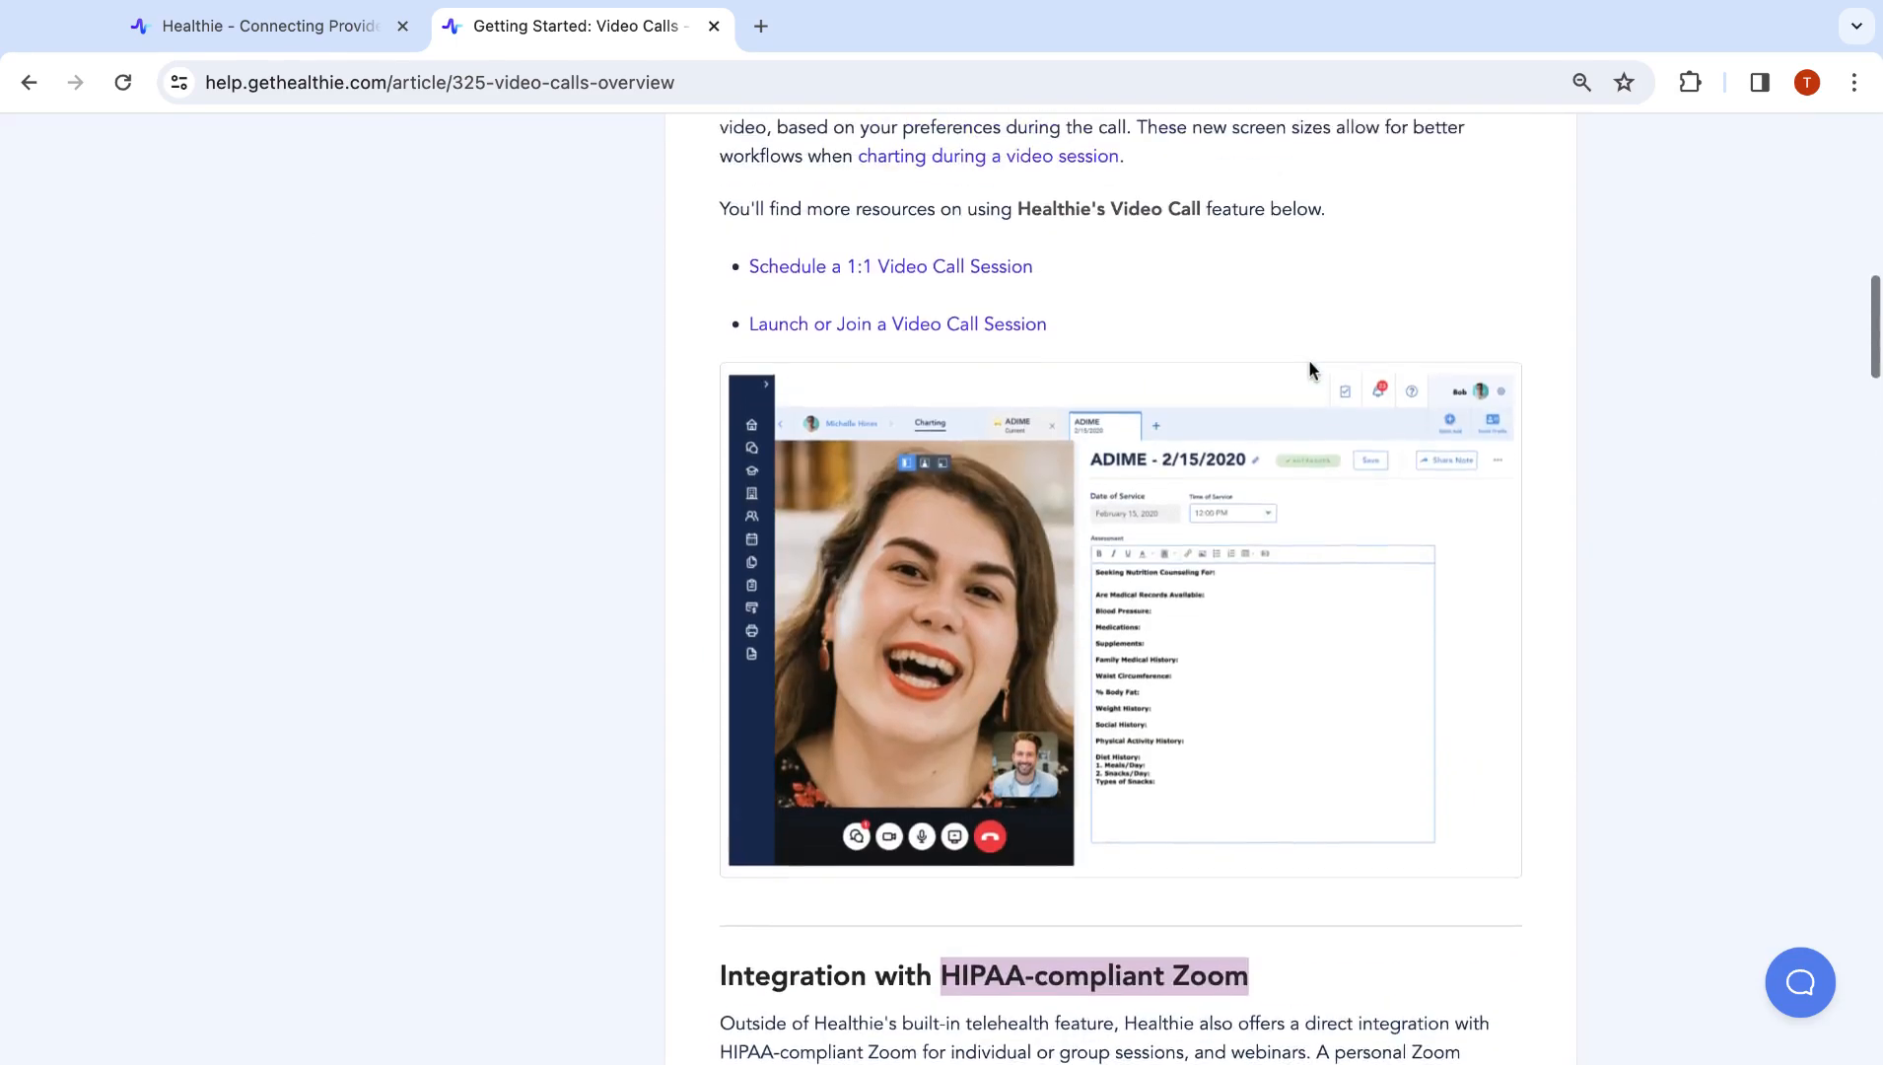
{"action": "scroll", "coordinate": [1004, 565], "scroll_direction": "down", "scroll_amount": 2}
{"action": "scroll", "coordinate": [1002, 565], "scroll_direction": "down", "scroll_amount": 2}
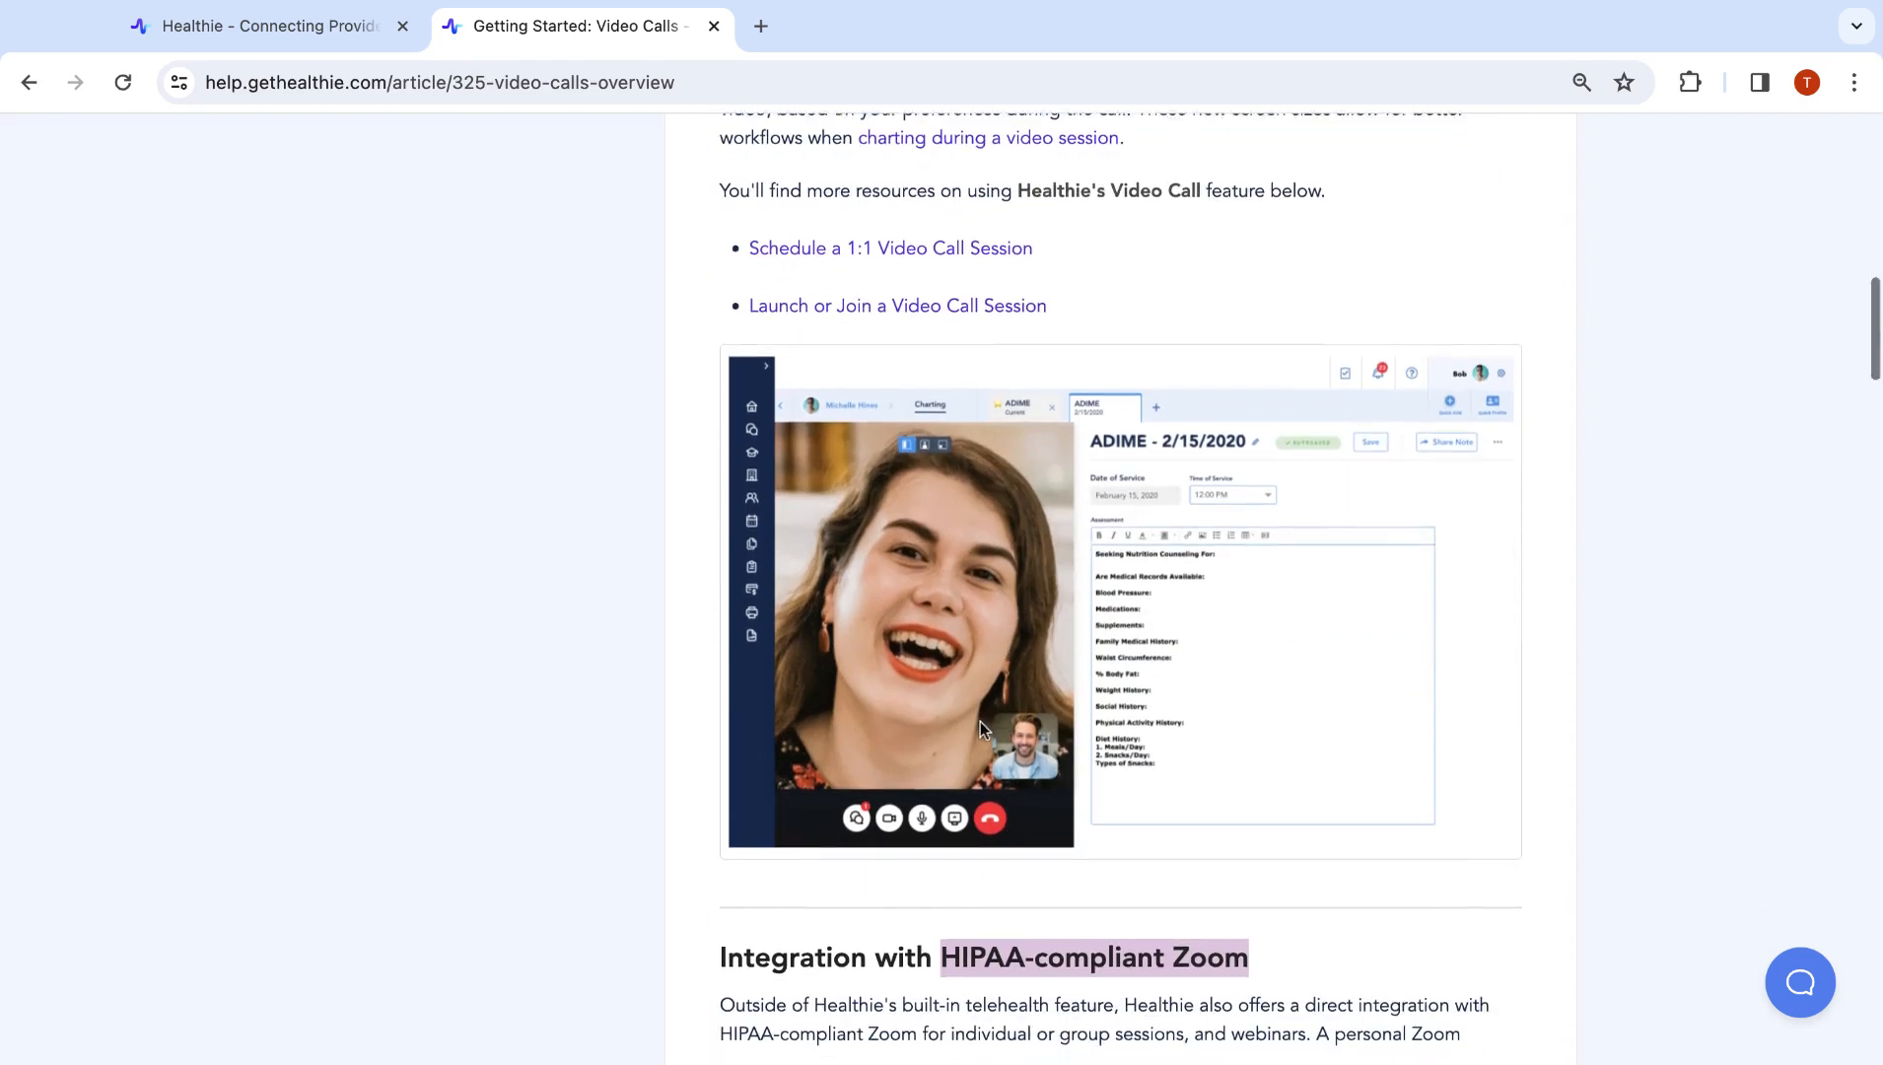
{"action": "scroll", "coordinate": [980, 721], "scroll_direction": "down", "scroll_amount": 6}
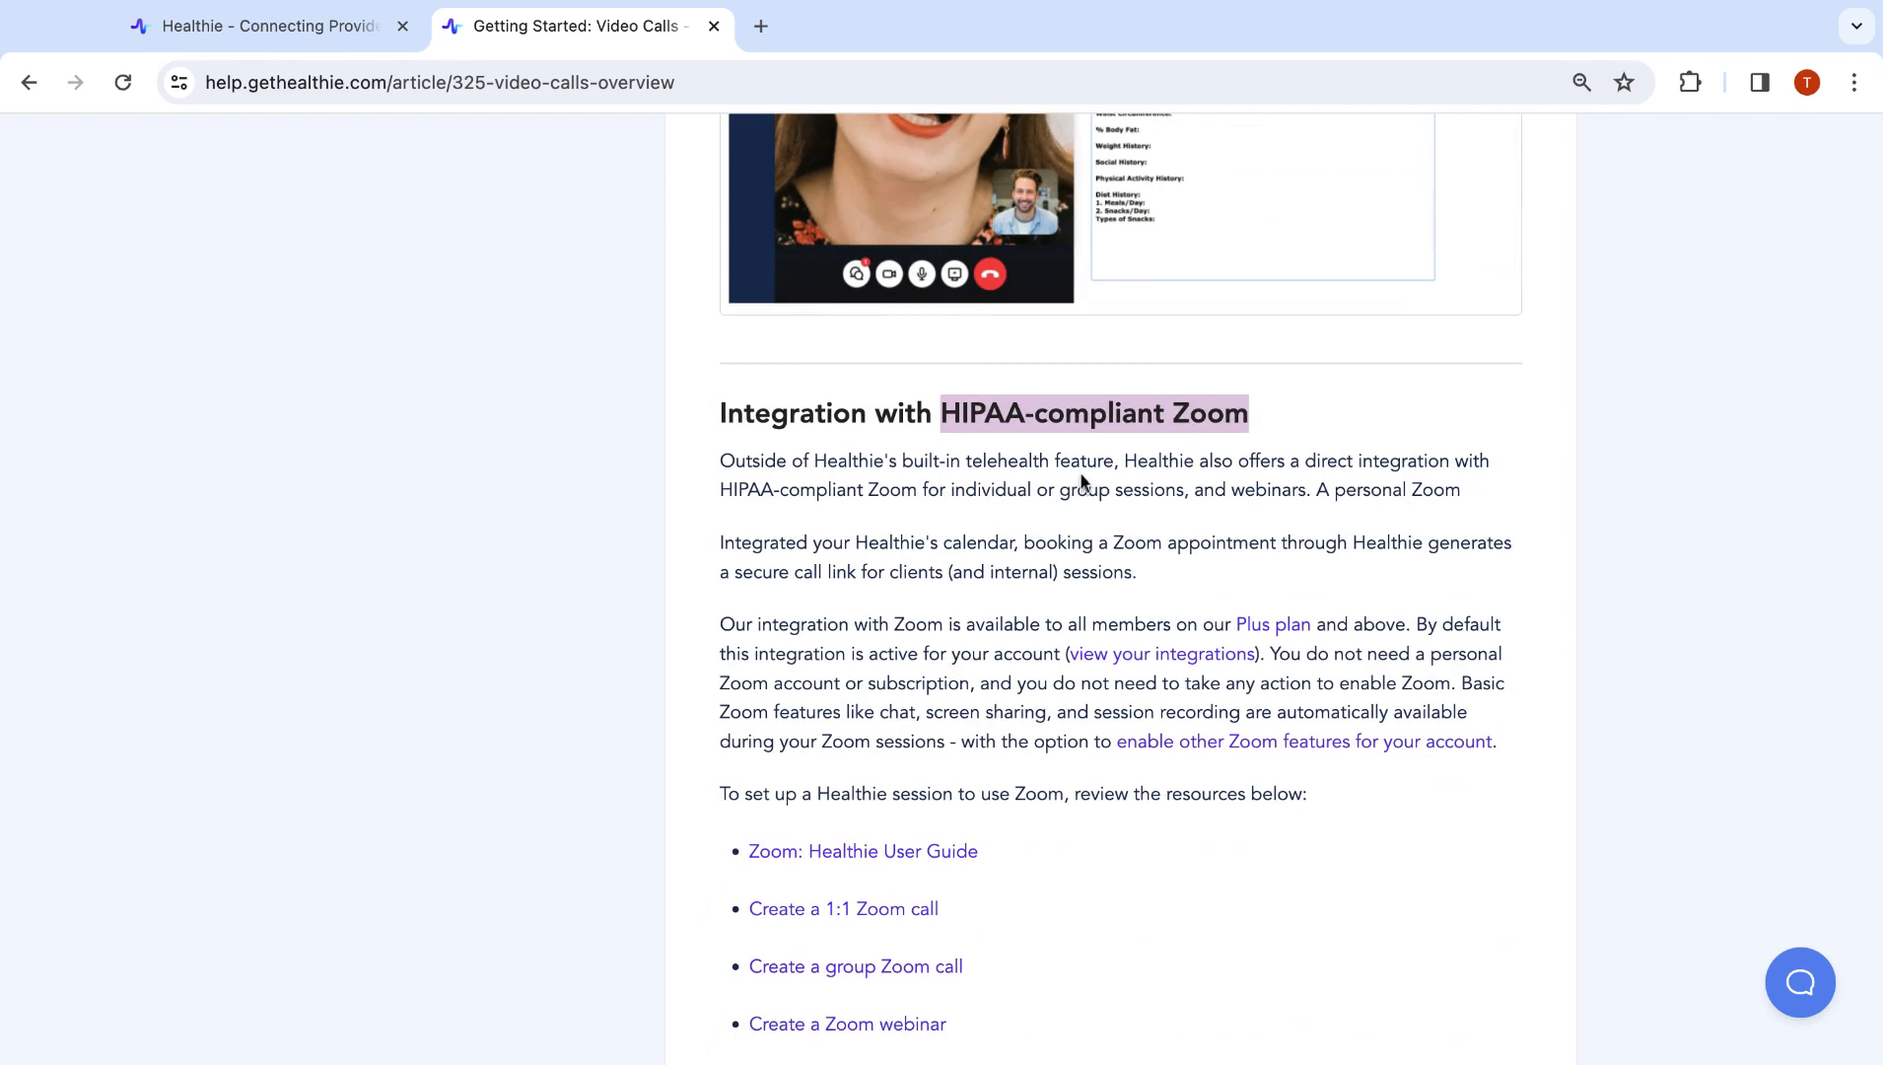
{"action": "scroll", "coordinate": [1113, 429], "scroll_direction": "down", "scroll_amount": 1}
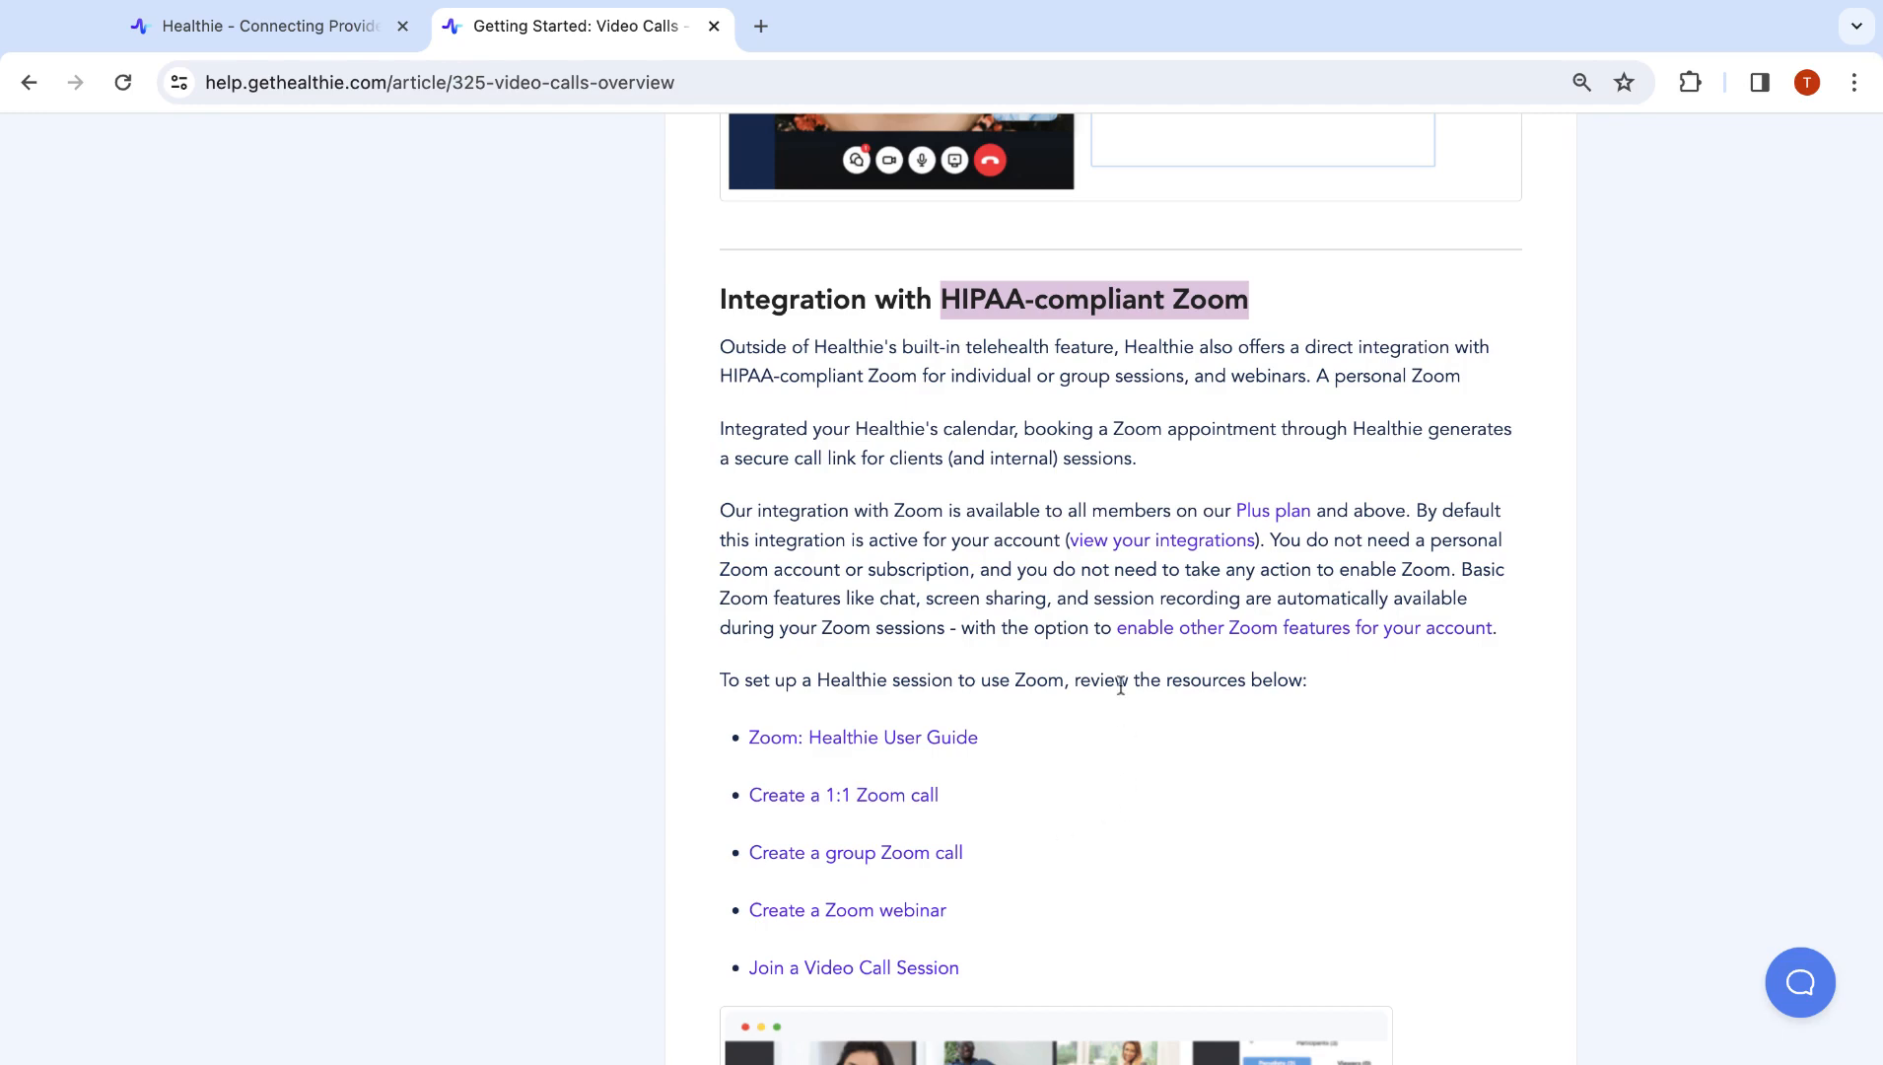
{"action": "scroll", "coordinate": [1121, 685], "scroll_direction": "down", "scroll_amount": 4}
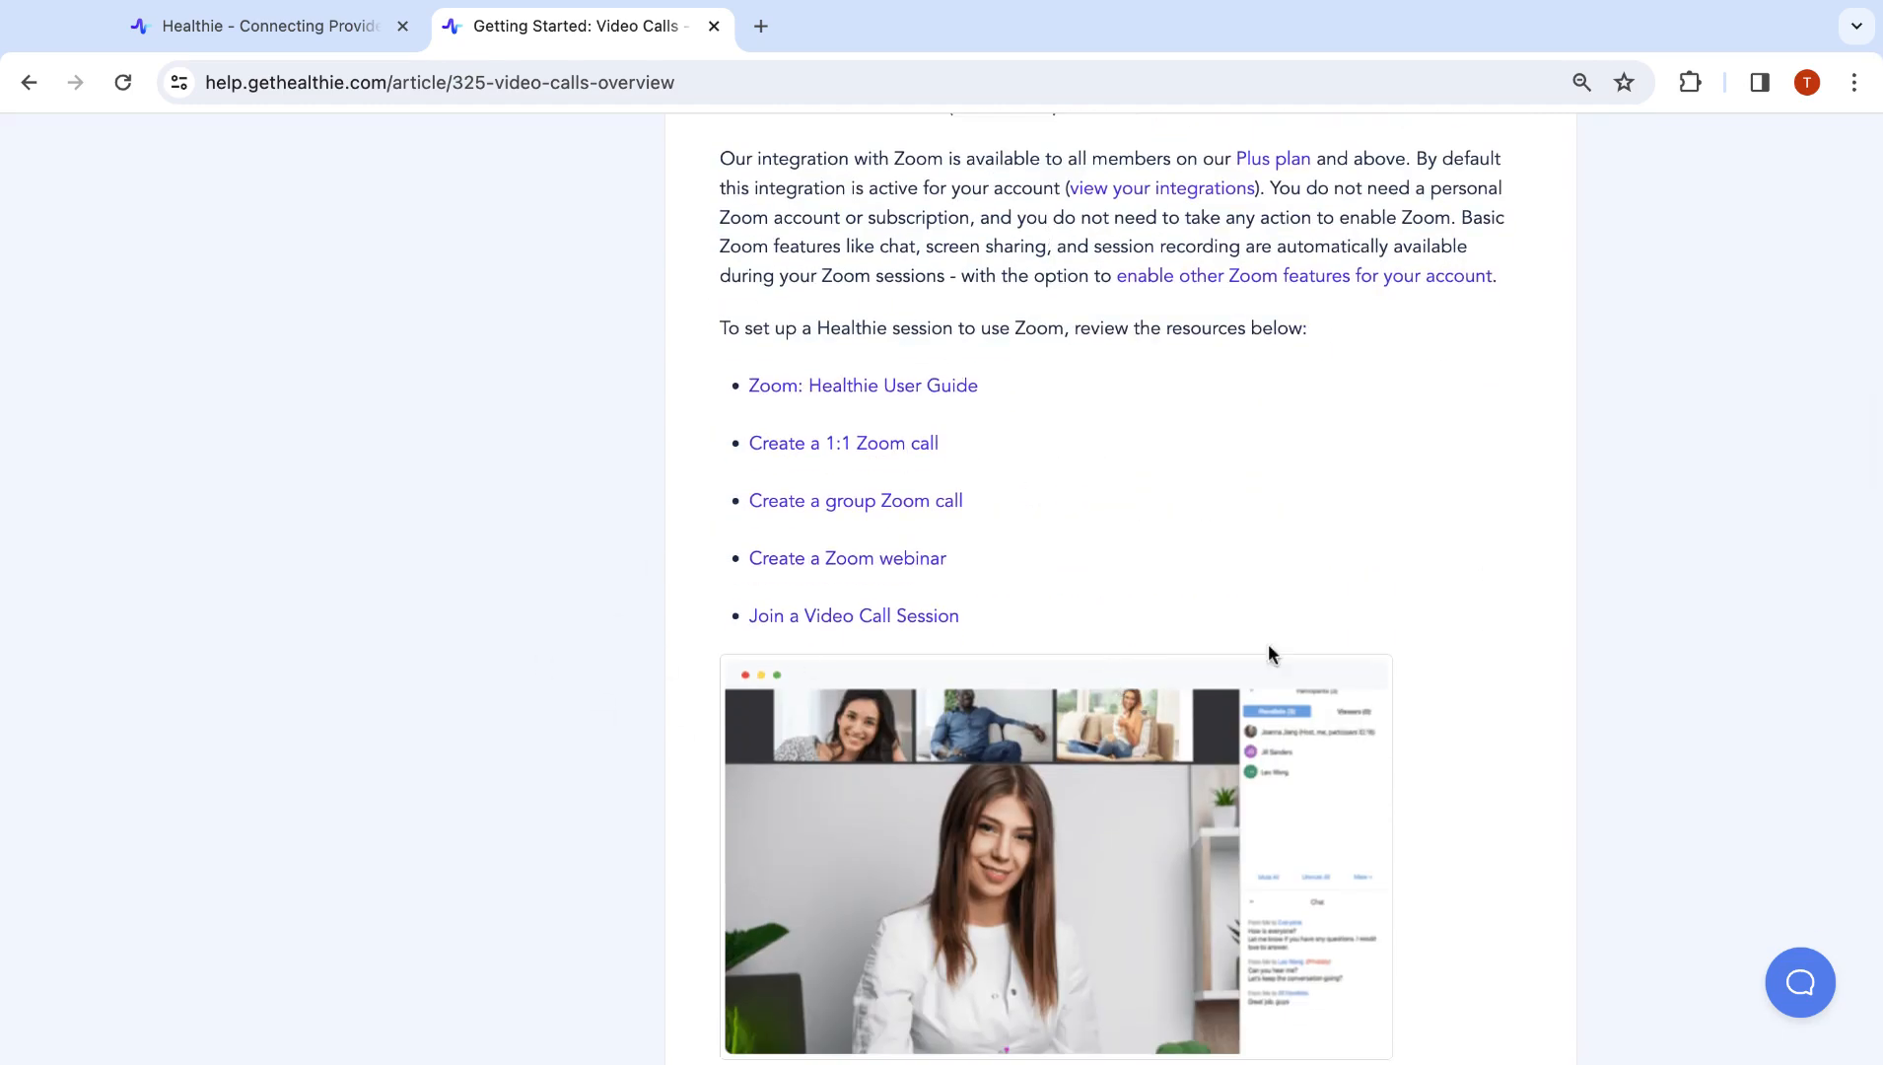
Highlight the built-in telehealth section and the HIPAA-compliant Zoom heading again
{"action": "scroll", "coordinate": [1213, 536], "scroll_direction": "up", "scroll_amount": 2}
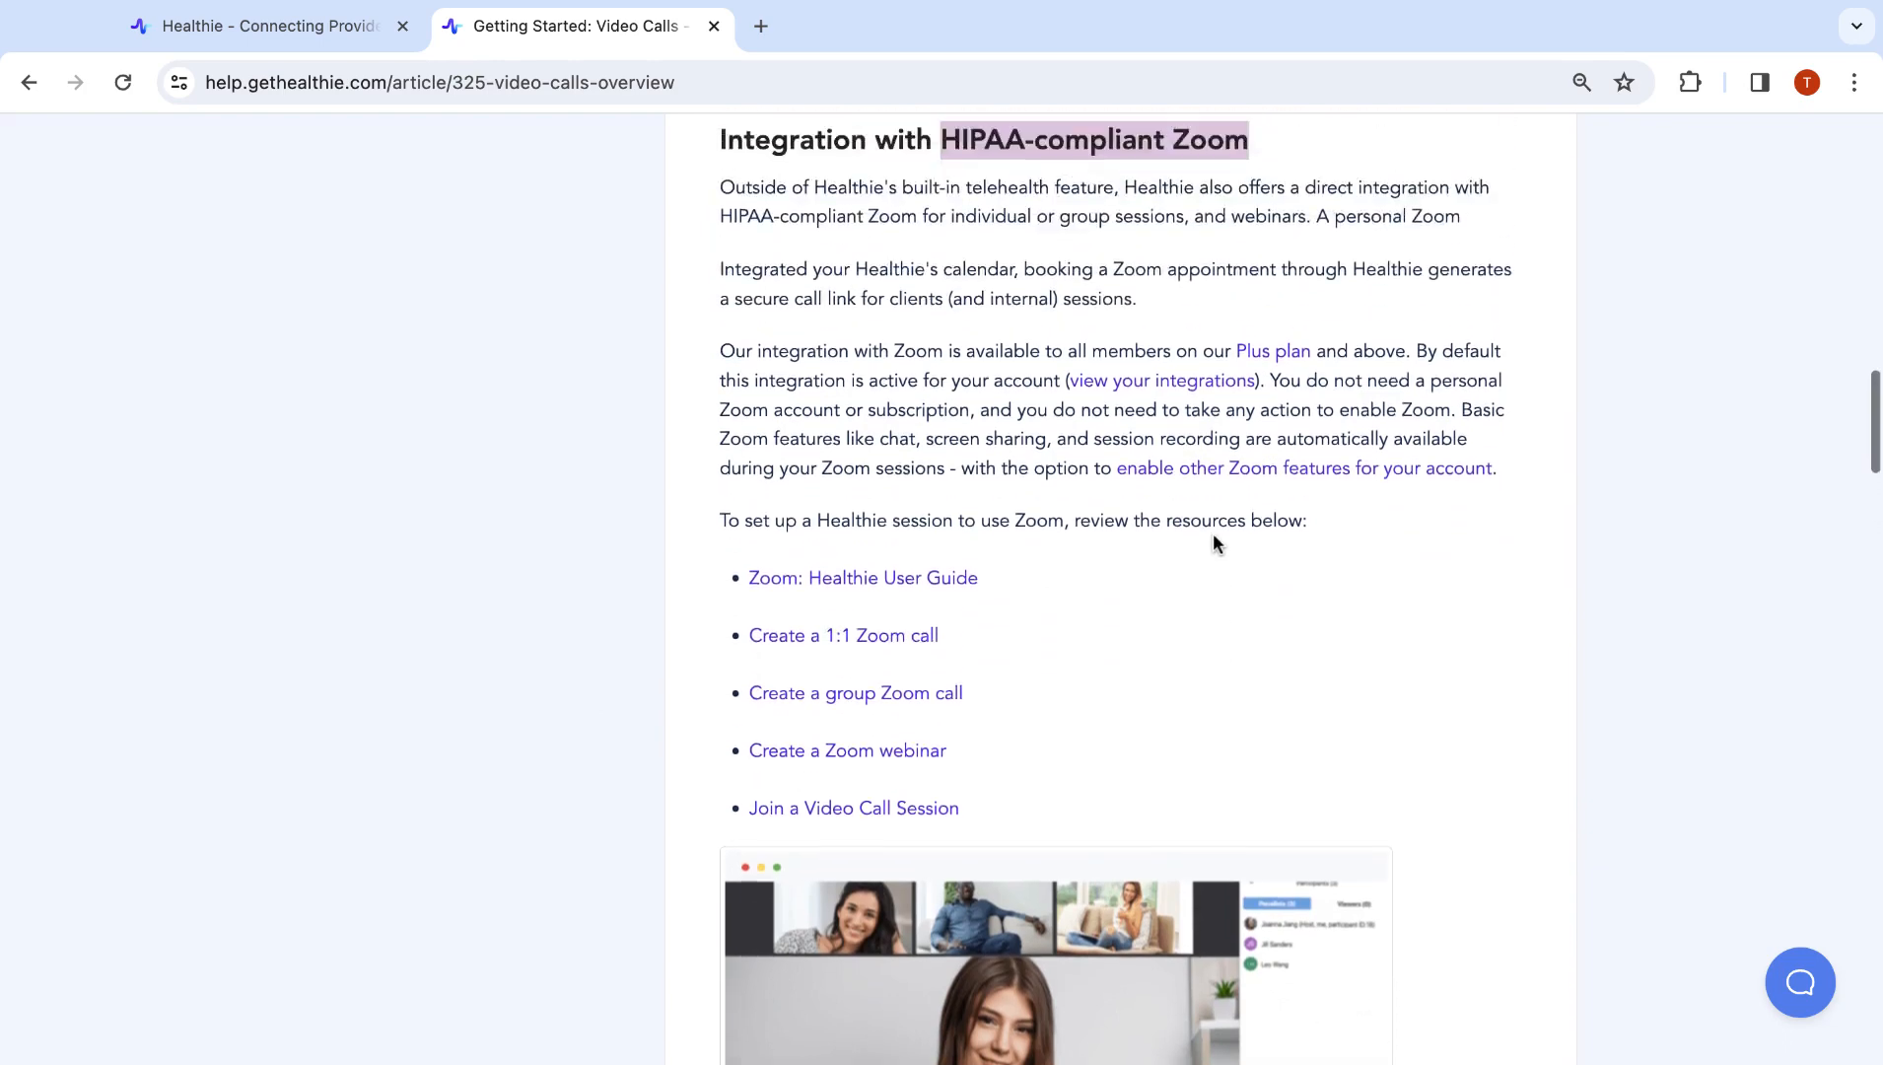
{"action": "scroll", "coordinate": [1213, 541], "scroll_direction": "up", "scroll_amount": 7}
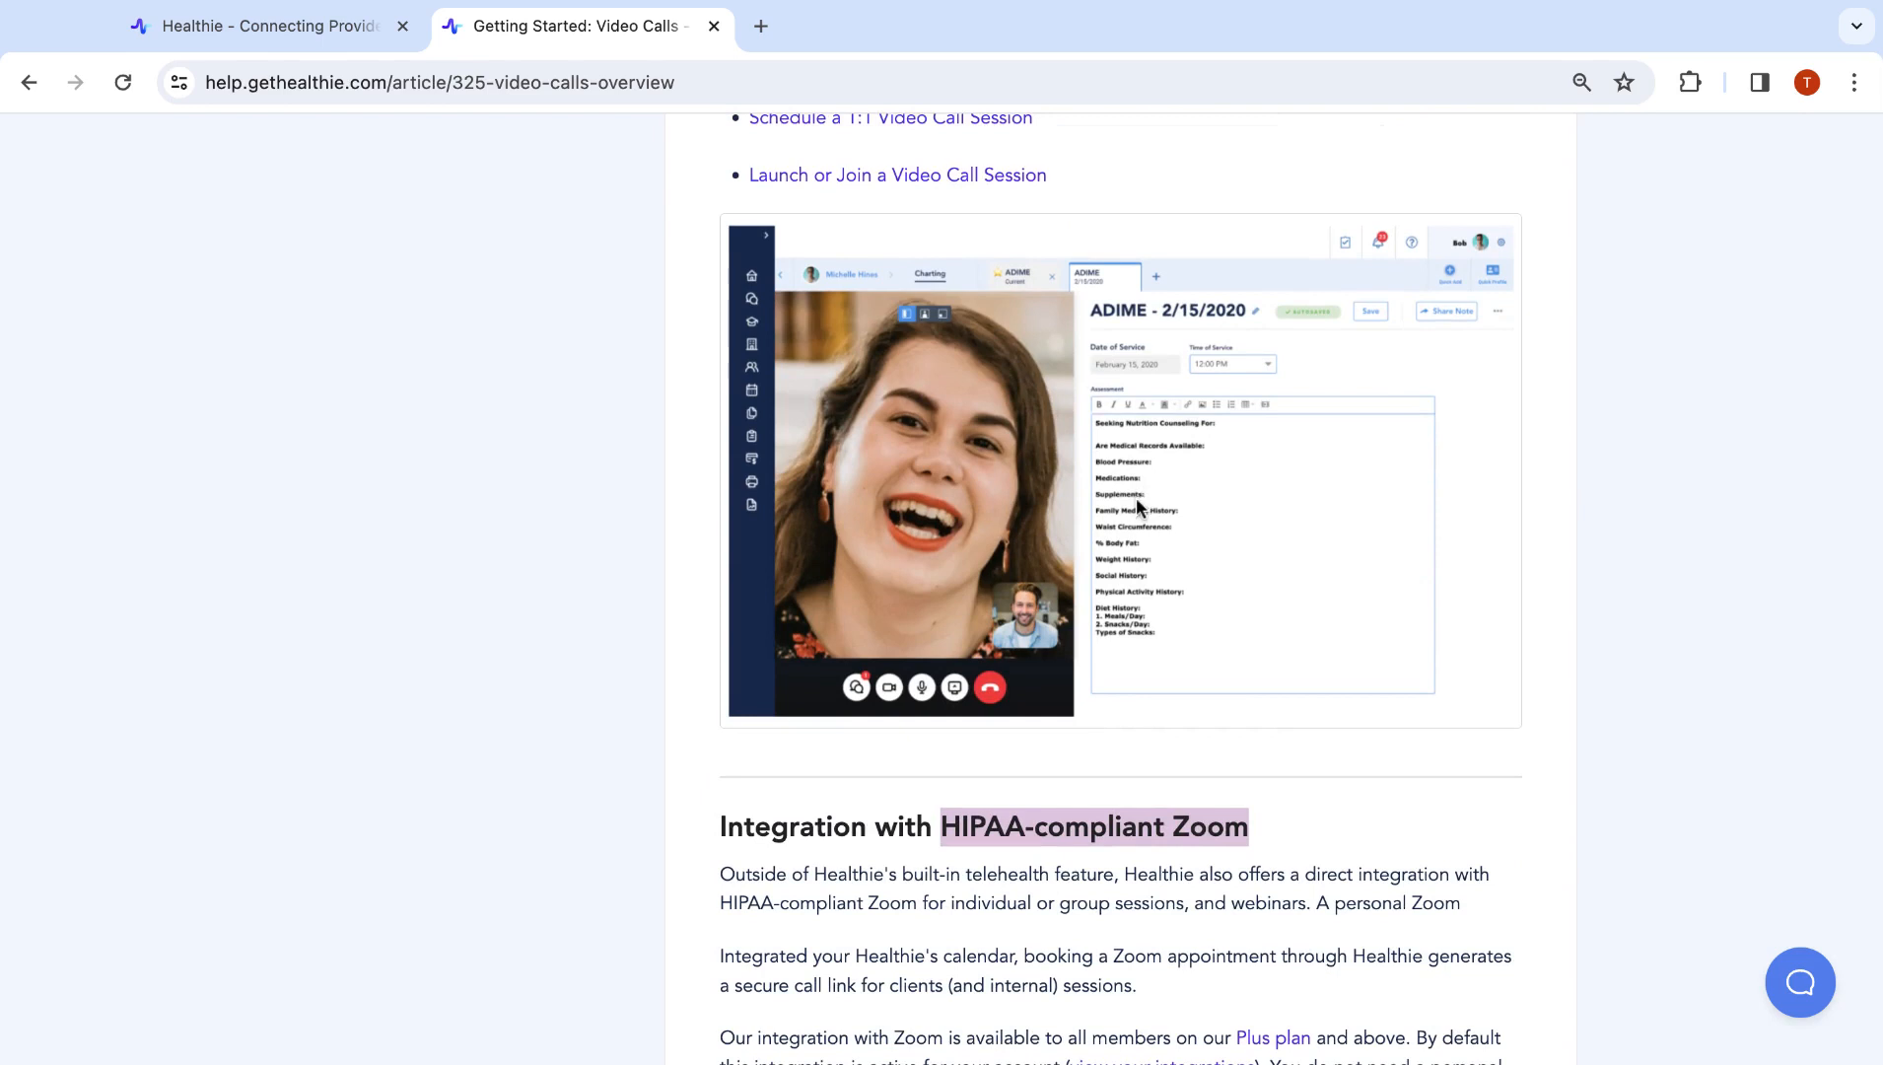
{"action": "scroll", "coordinate": [1135, 501], "scroll_direction": "up", "scroll_amount": 2}
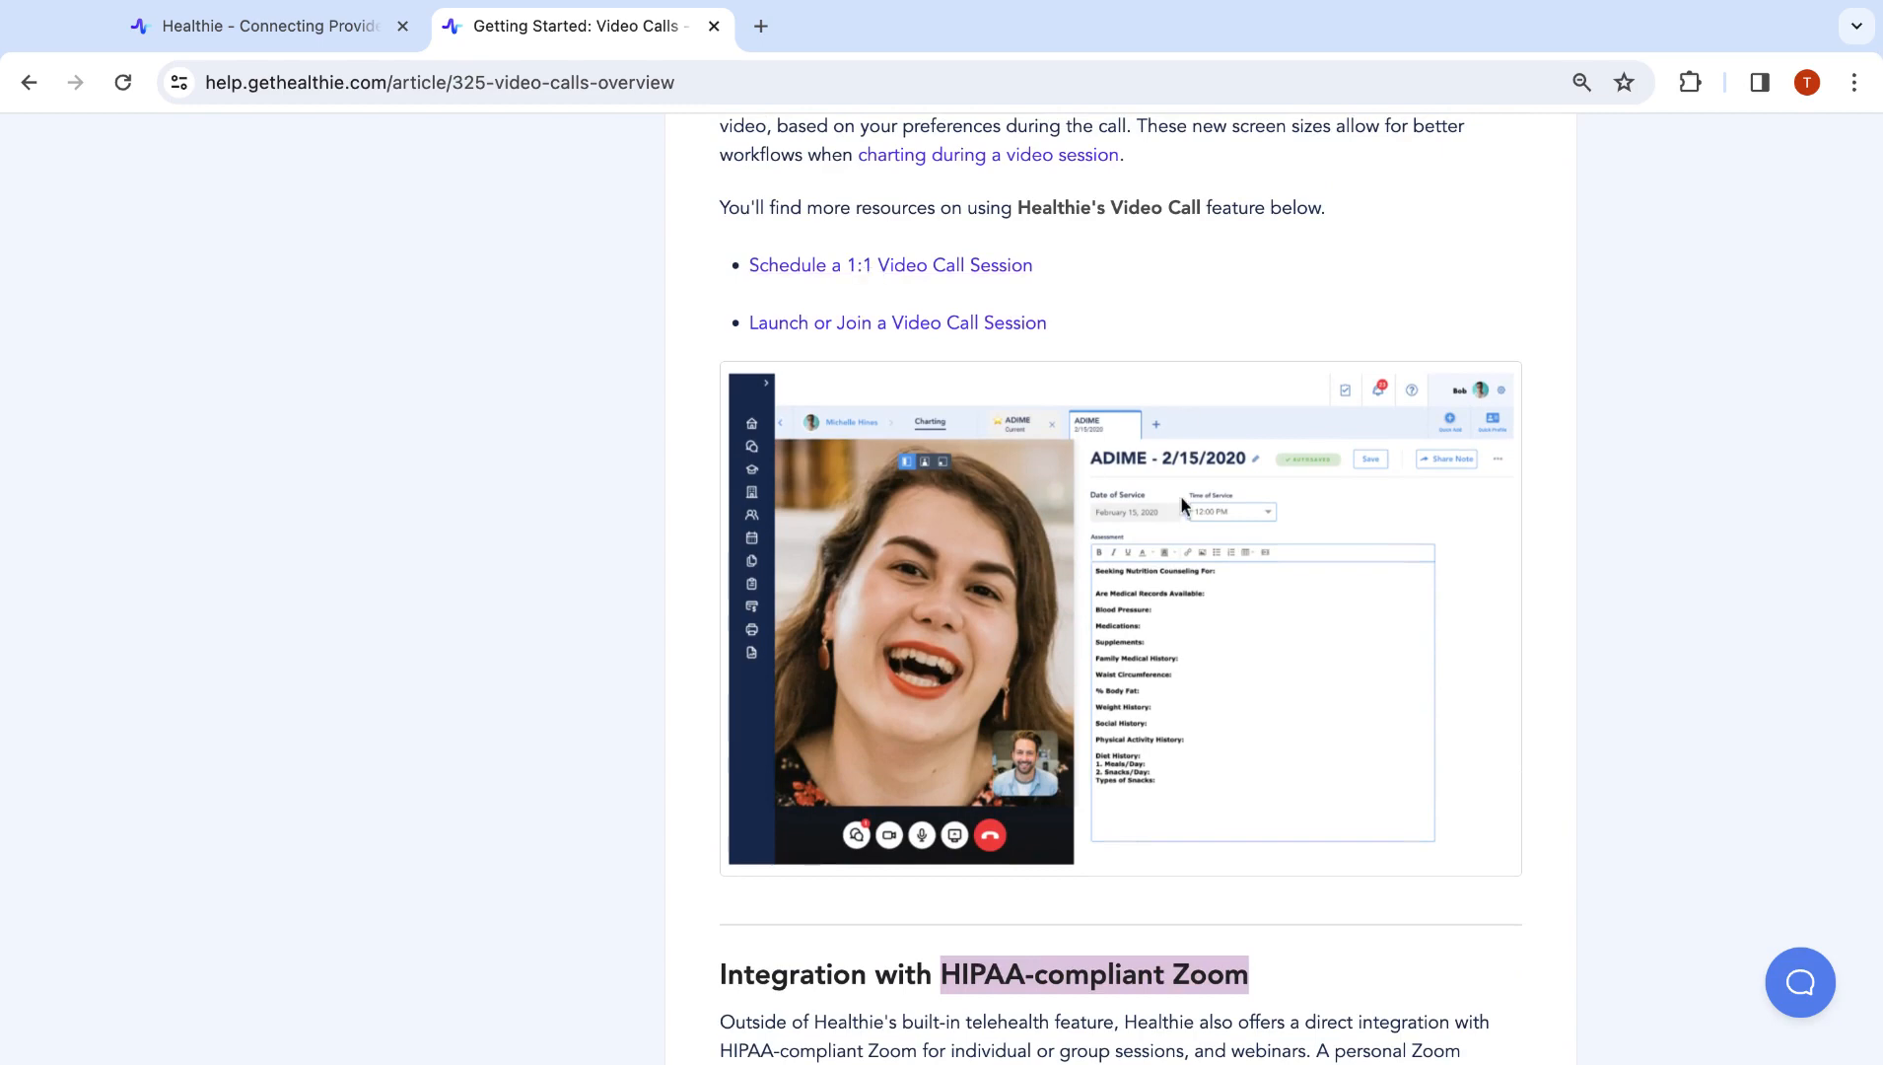
{"action": "scroll", "coordinate": [1181, 500], "scroll_direction": "down", "scroll_amount": 3}
{"action": "scroll", "coordinate": [1180, 494], "scroll_direction": "up", "scroll_amount": 6}
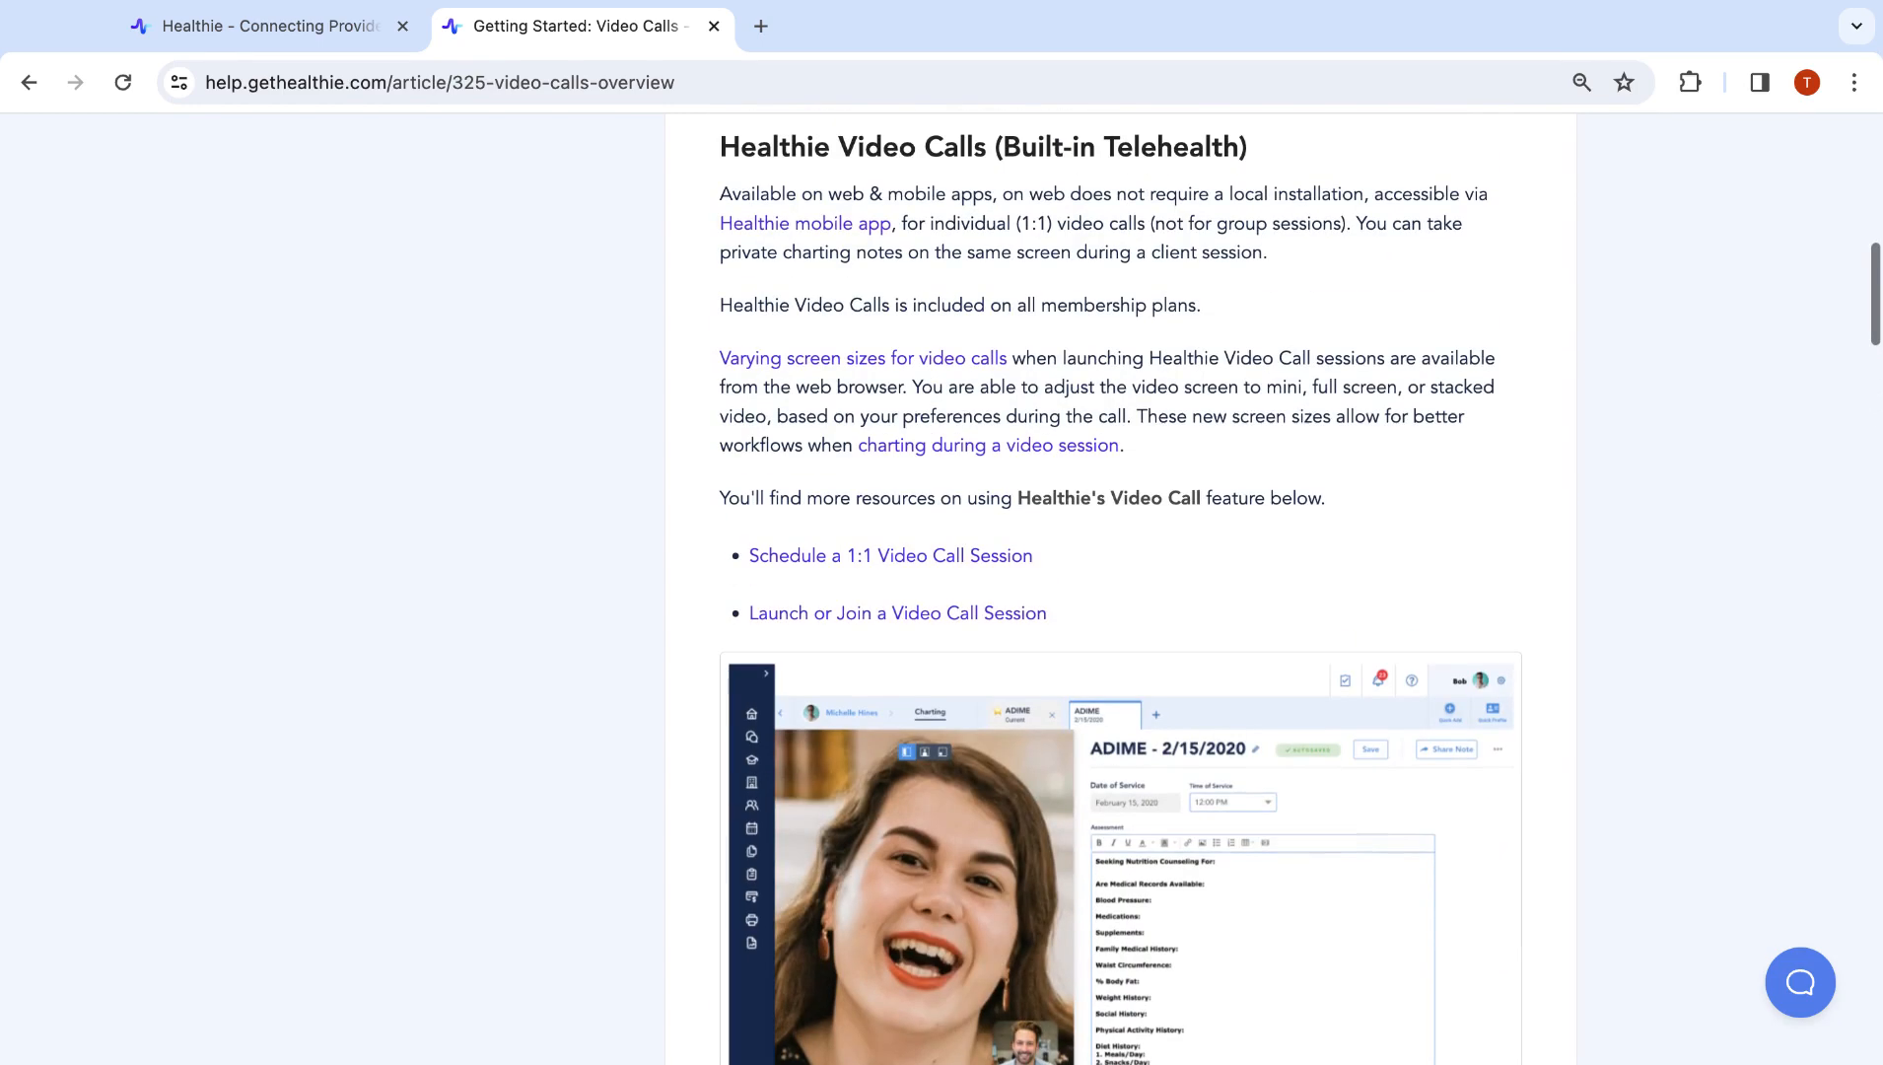
{"action": "mouse_move", "coordinate": [720, 146]}
{"action": "left_mouse_down"}
{"action": "mouse_move", "coordinate": [1400, 416]}
{"action": "mouse_move", "coordinate": [1376, 476]}
{"action": "left_mouse_up"}
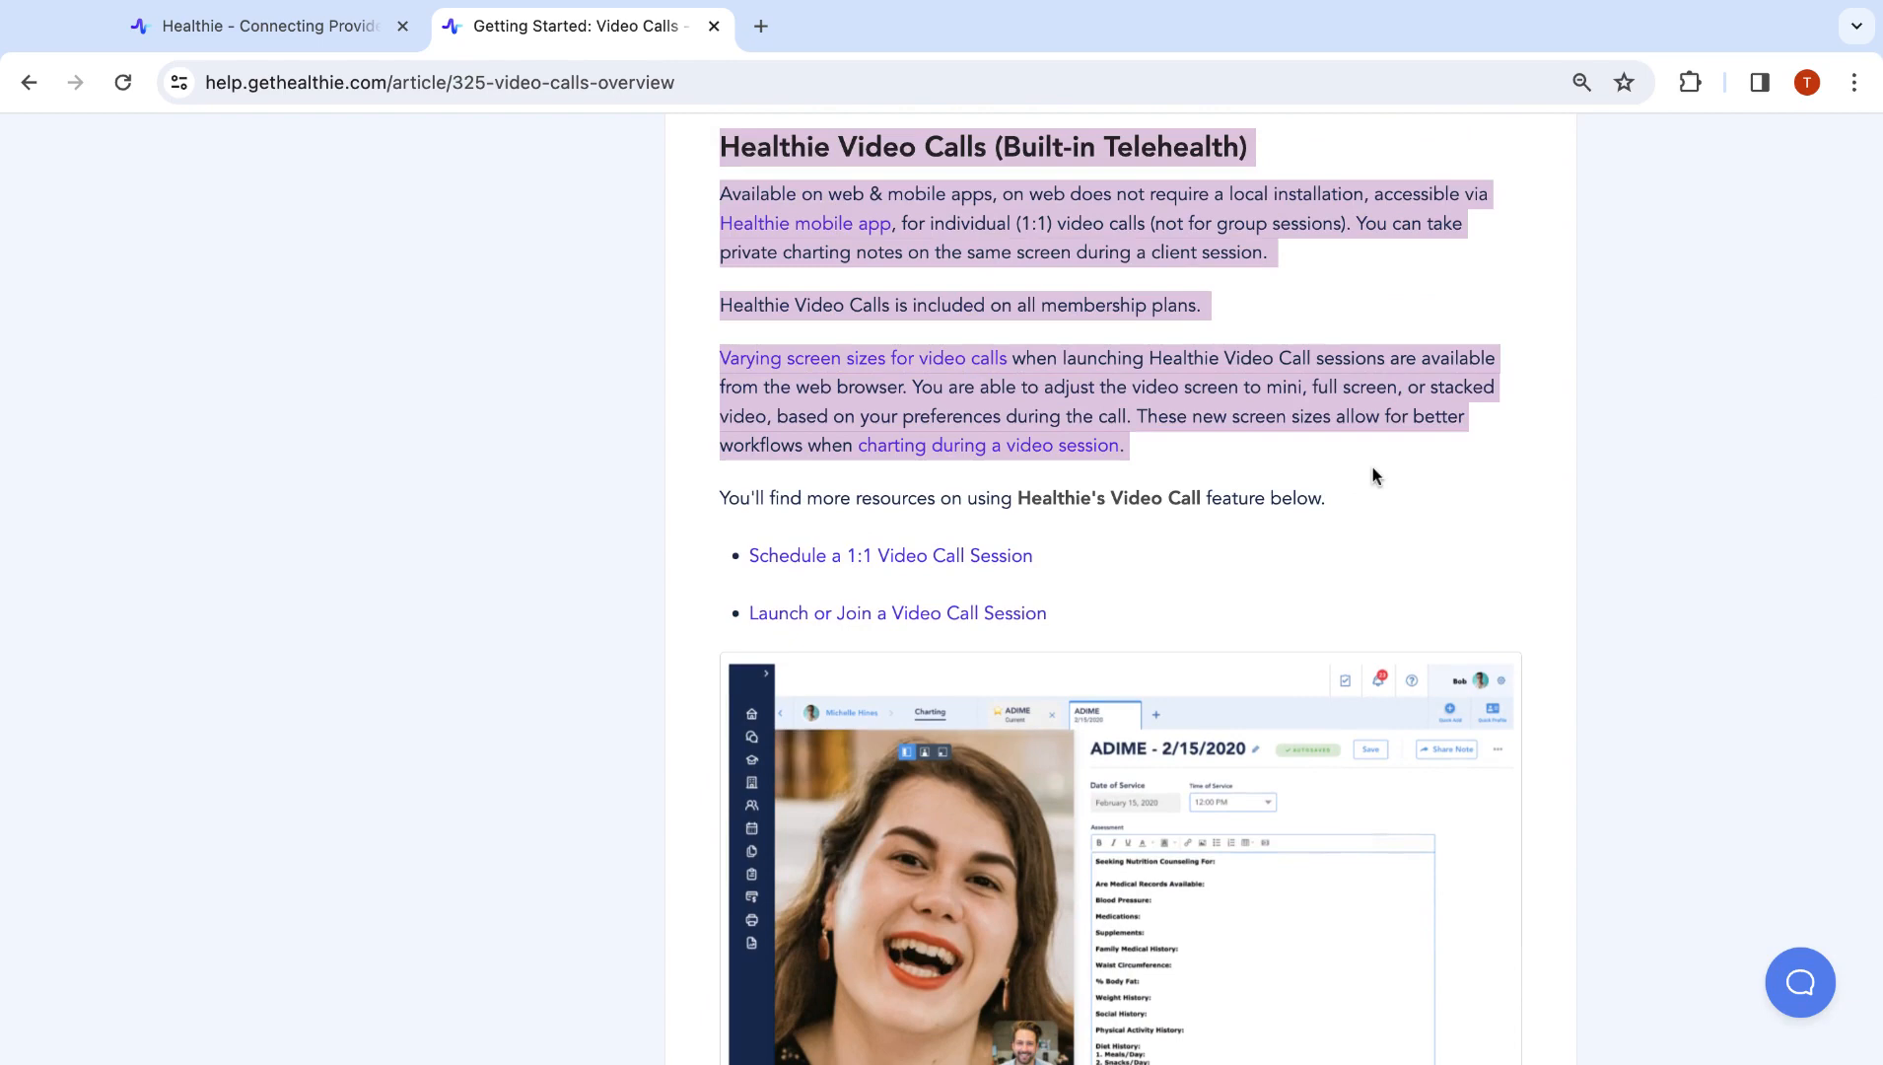
{"action": "scroll", "coordinate": [1376, 476], "scroll_direction": "down", "scroll_amount": 9}
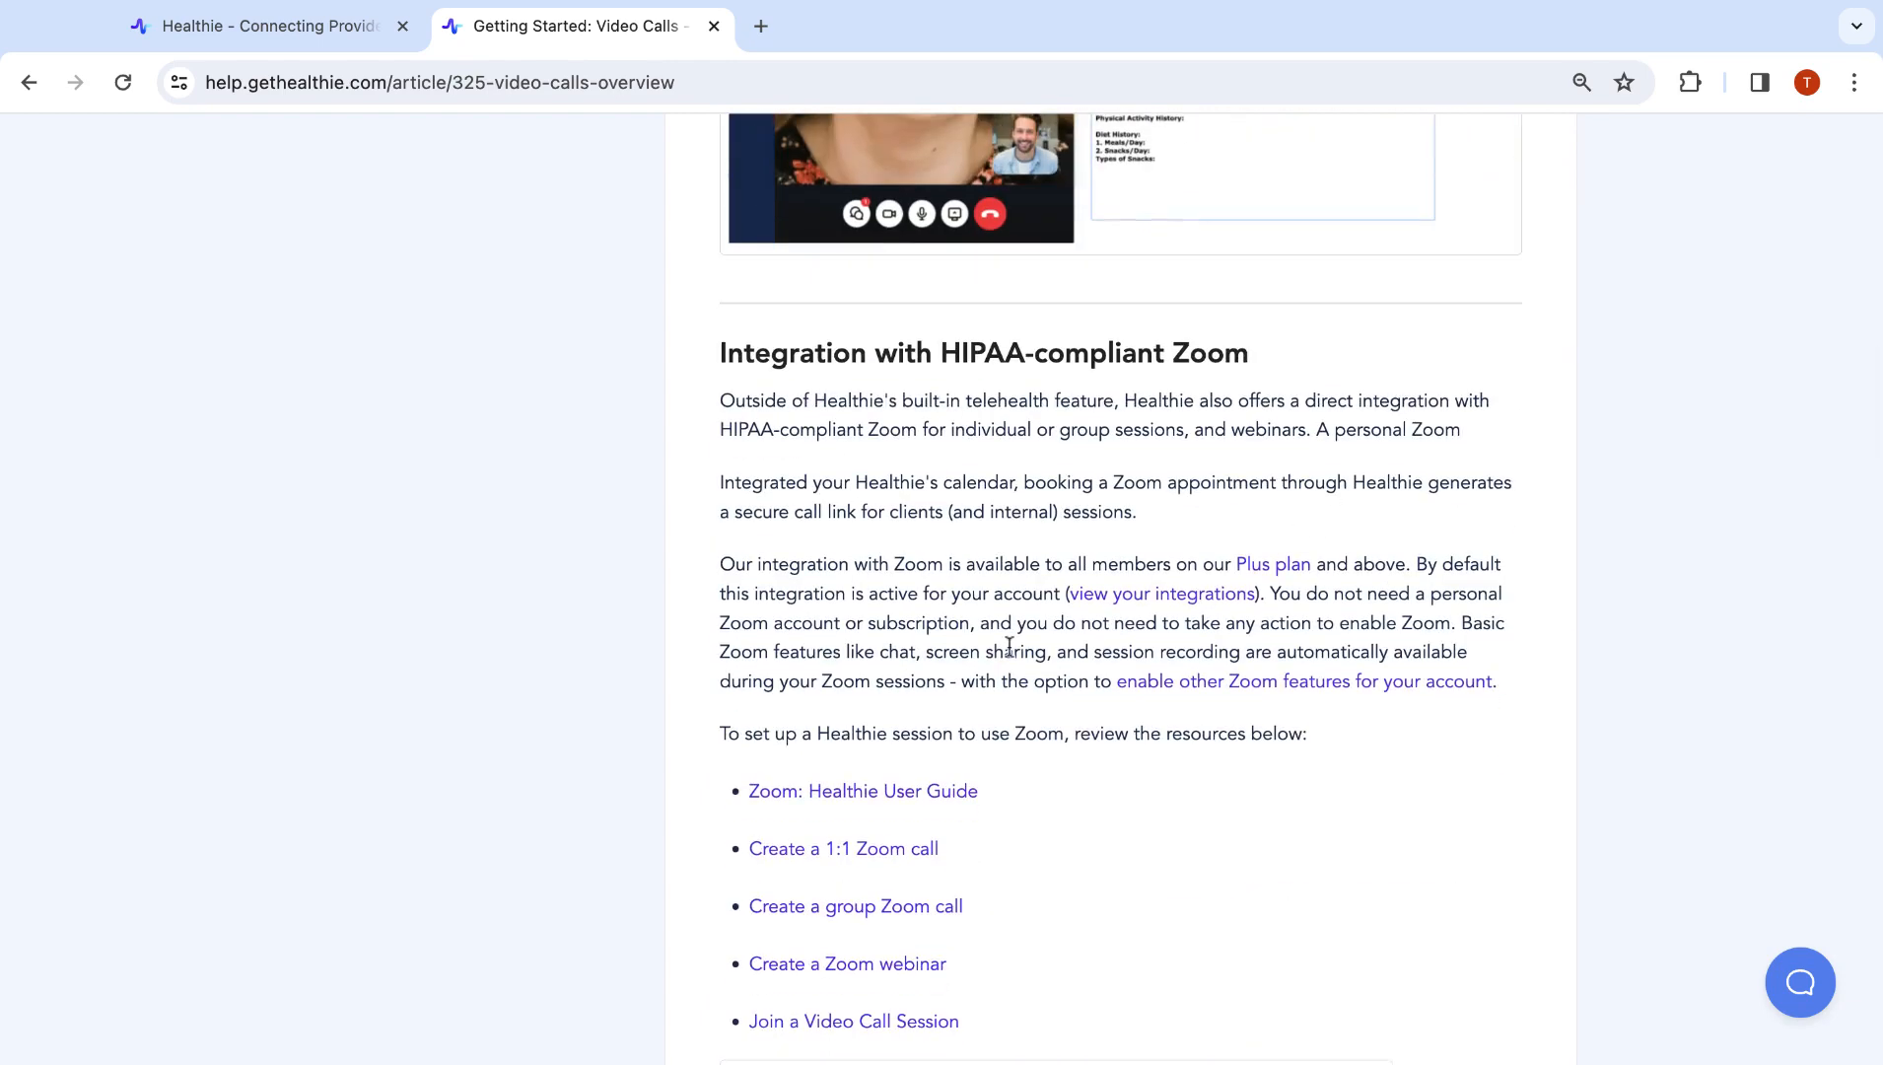
{"action": "left_click_drag", "start_coordinate": [928, 362], "coordinate": [1356, 382]}
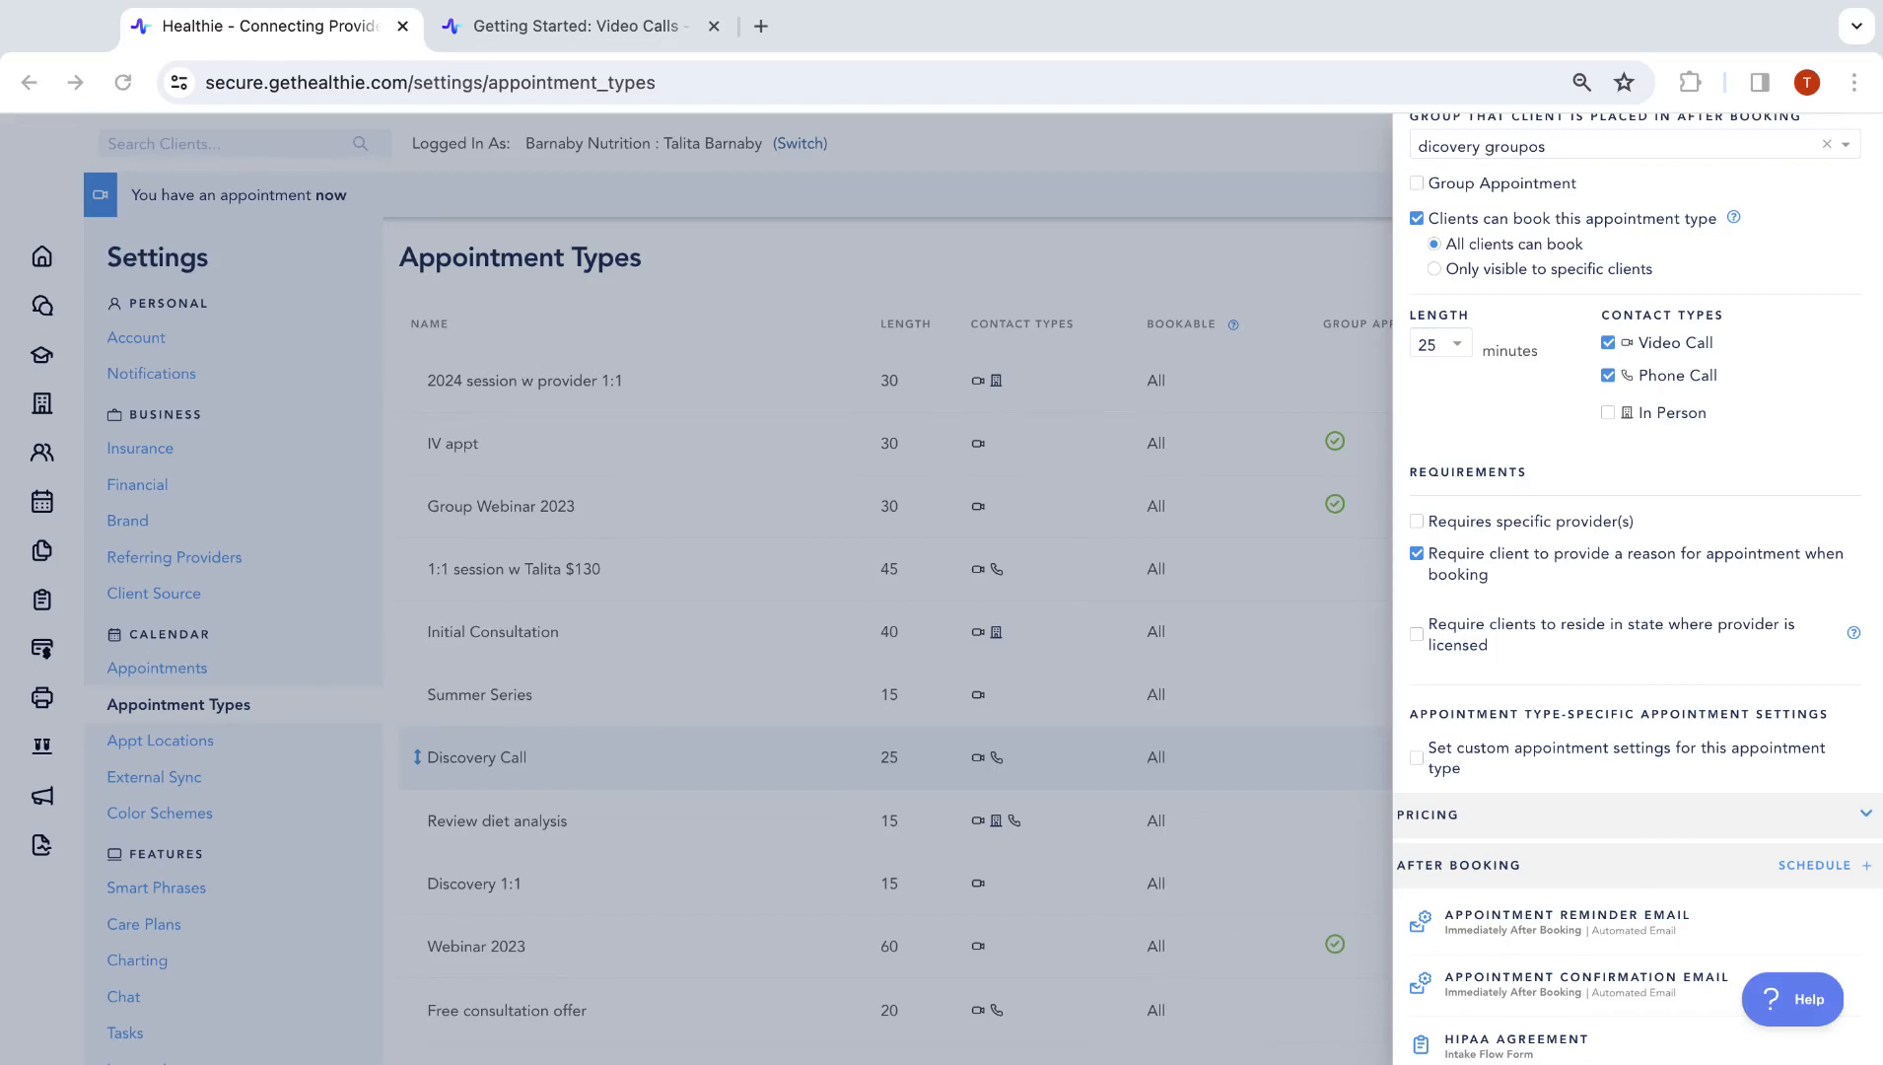
Change the Discovery Call length to 30 minutes, then to 90 minutes
{"action": "left_click", "coordinate": [1459, 347]}
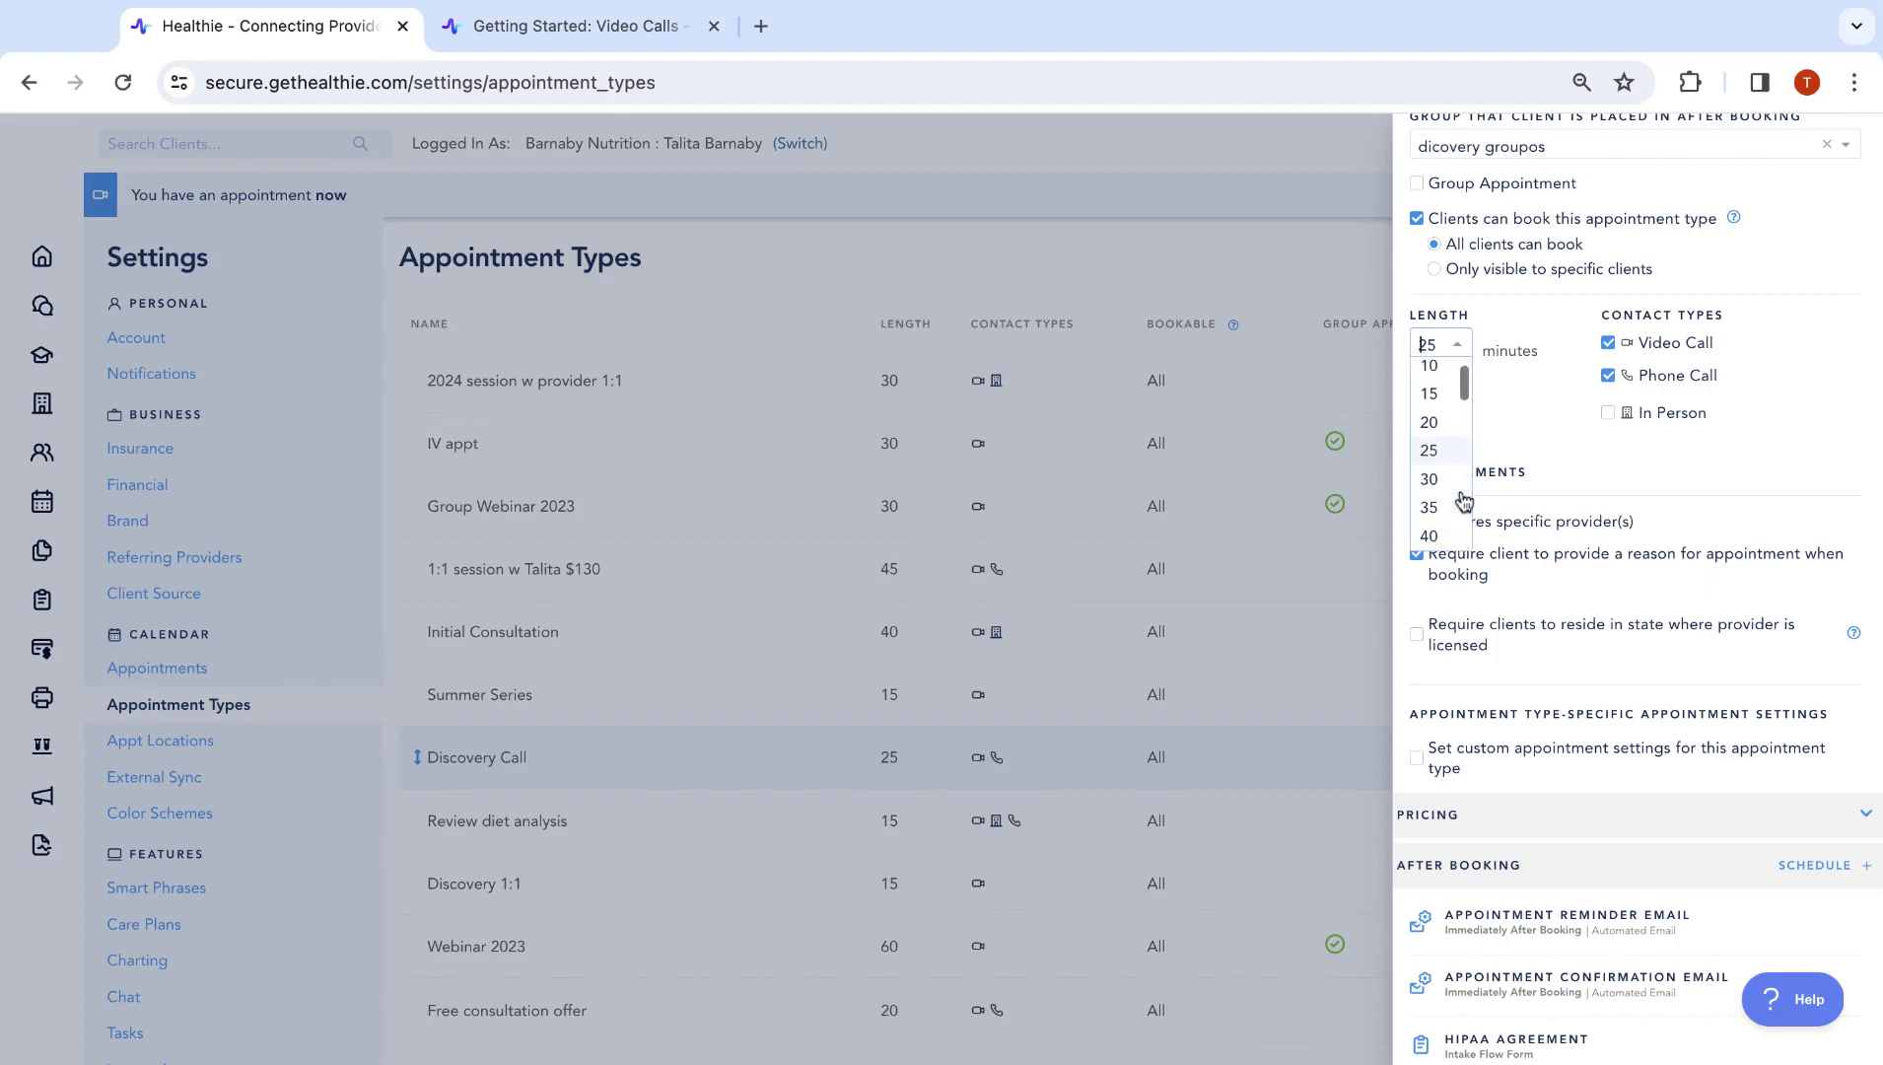
{"action": "scroll", "coordinate": [1464, 501], "scroll_direction": "down", "scroll_amount": 1}
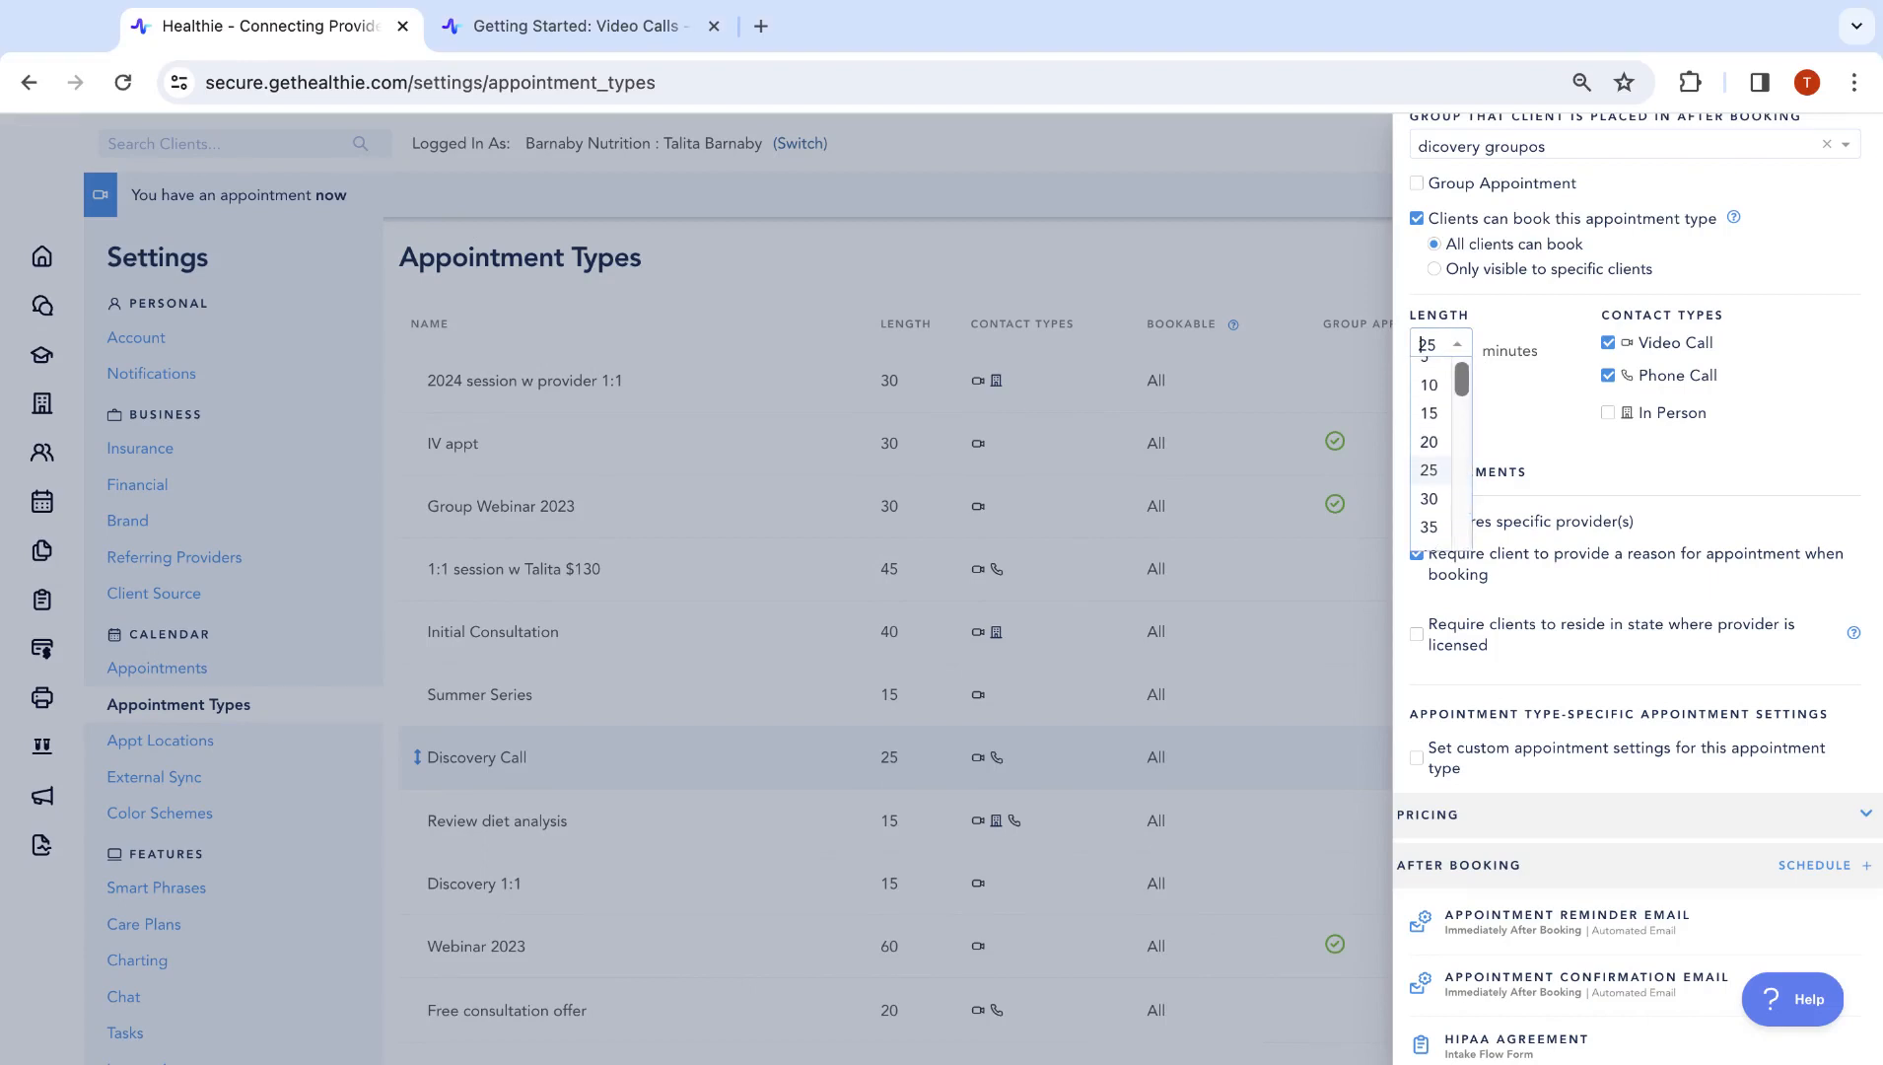
{"action": "left_click", "coordinate": [1432, 499]}
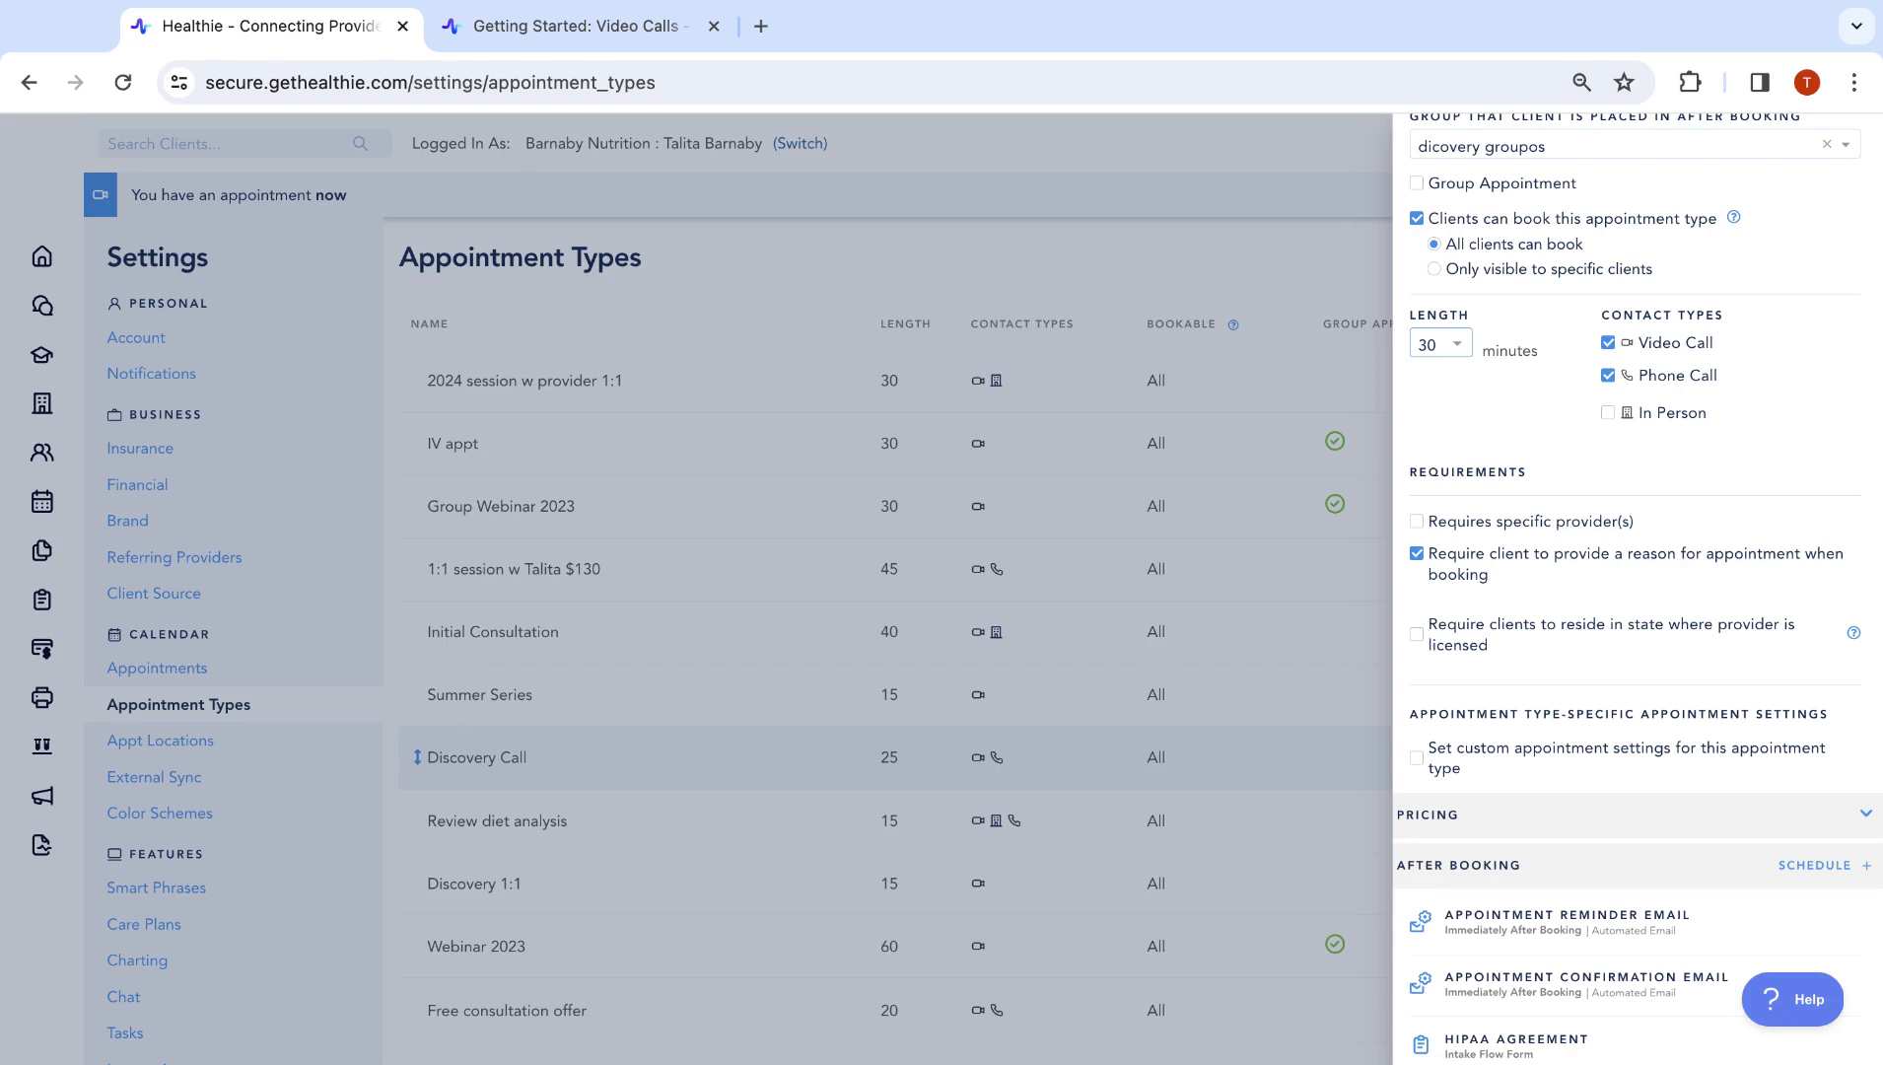
{"action": "left_click", "coordinate": [1454, 347]}
{"action": "scroll", "coordinate": [1467, 493], "scroll_direction": "down", "scroll_amount": 3}
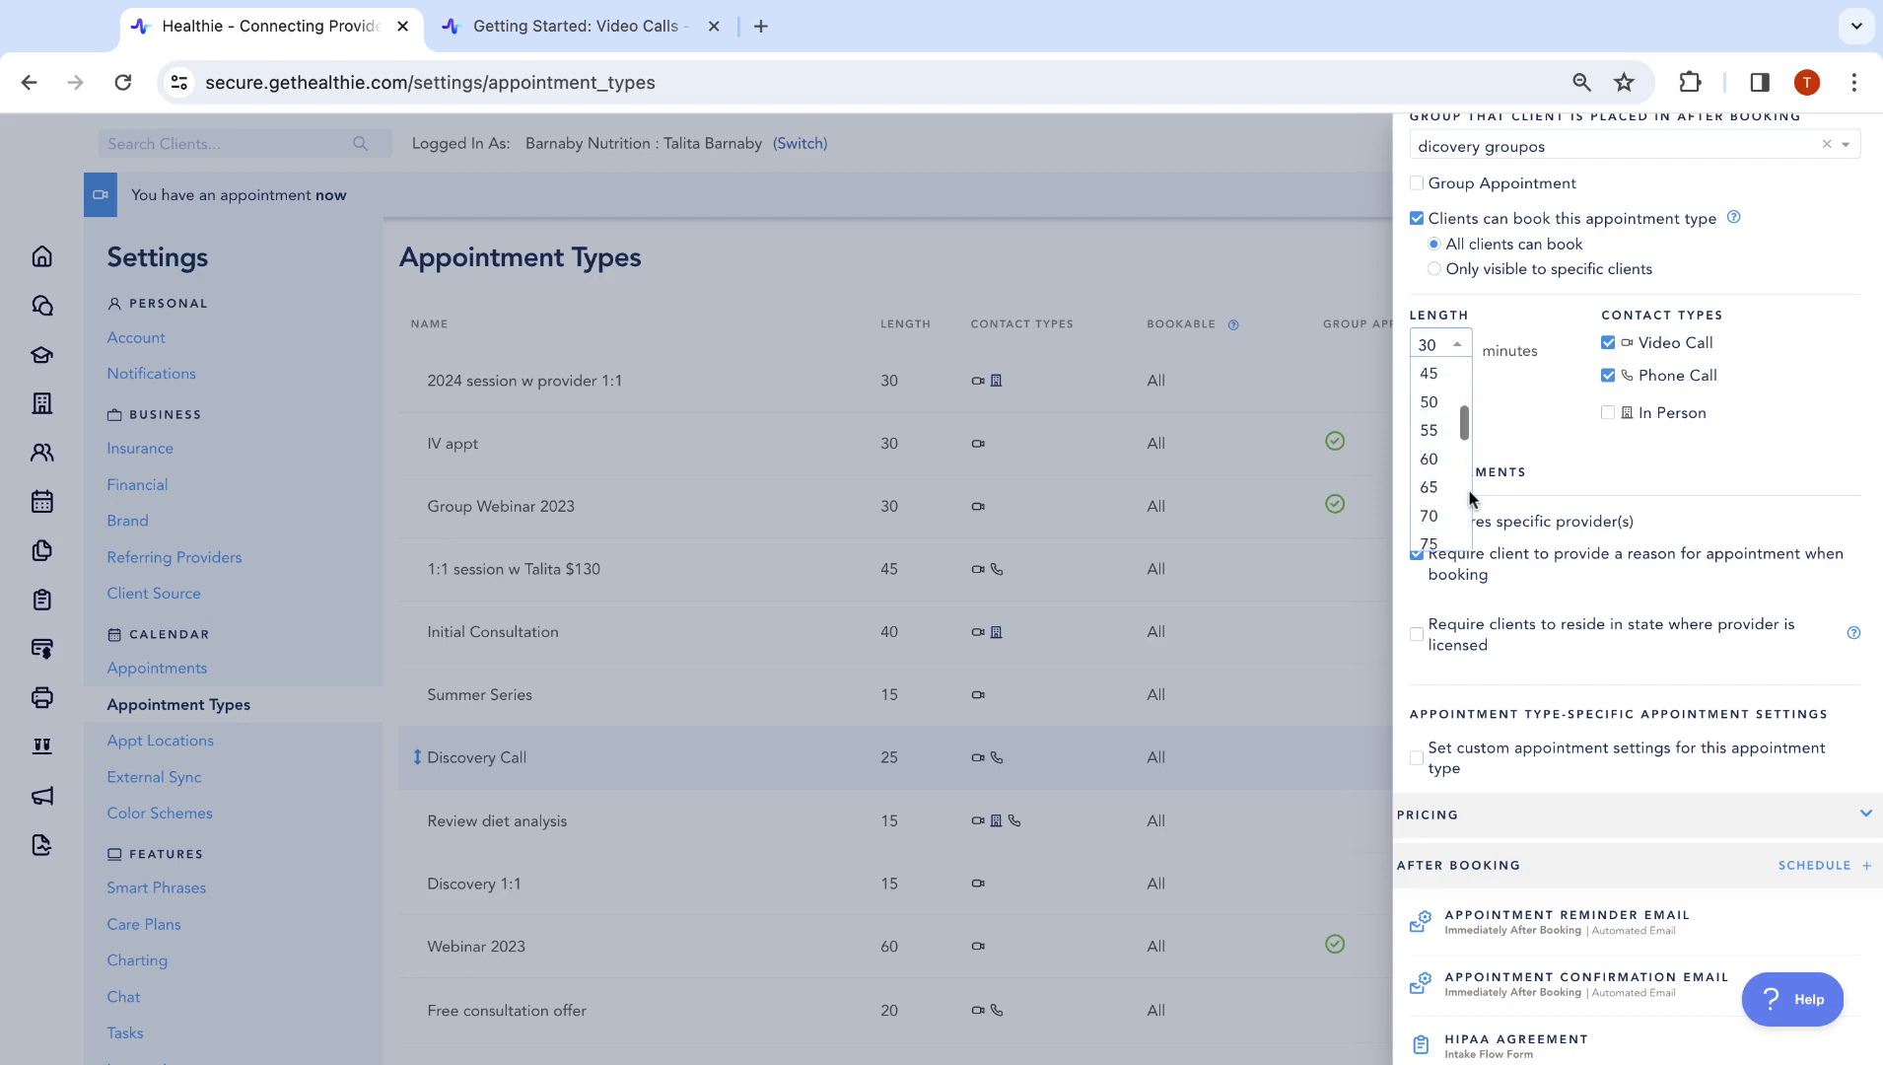
{"action": "scroll", "coordinate": [1469, 497], "scroll_direction": "down", "scroll_amount": 4}
{"action": "left_click", "coordinate": [1457, 446]}
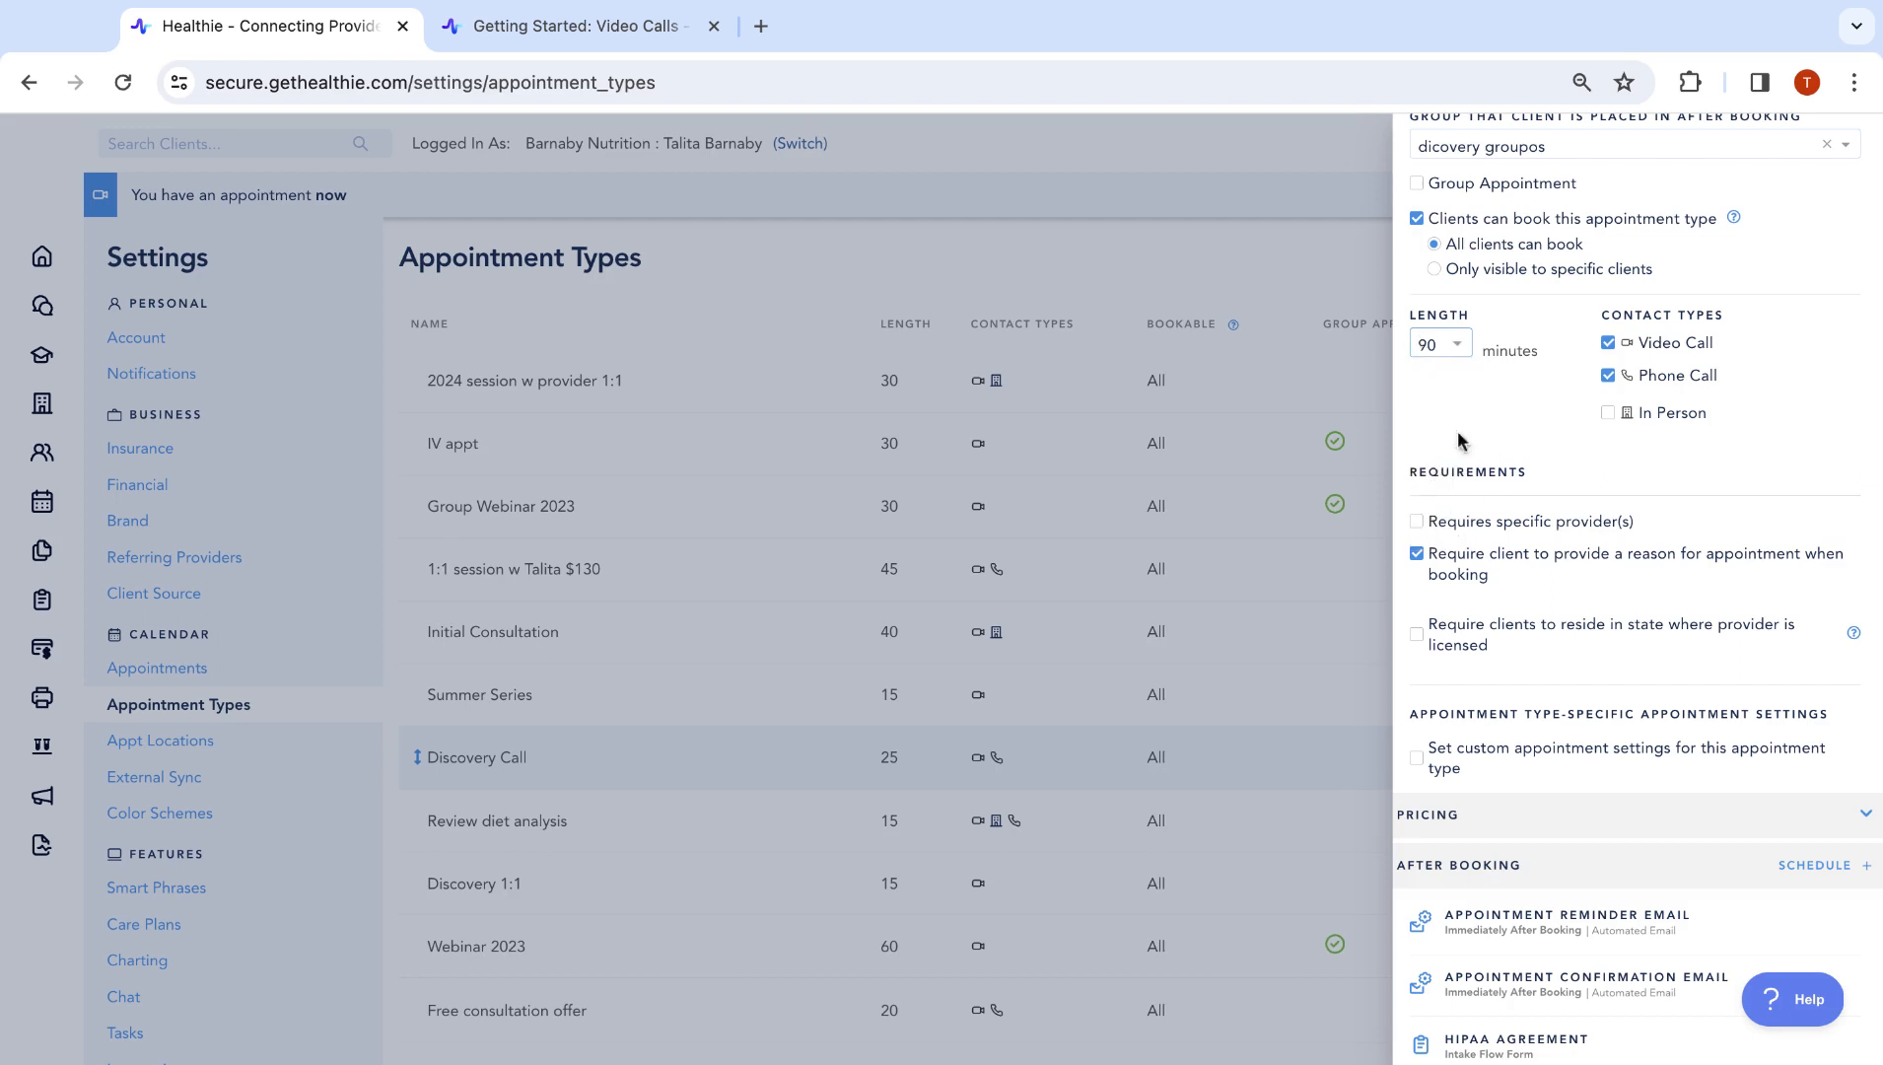
{"action": "left_click", "coordinate": [1440, 357]}
{"action": "left_click", "coordinate": [1499, 404]}
Remove Phone Call as a contact type, keeping the booking-reason requirement and no licensed-state requirement
{"action": "left_click", "coordinate": [1684, 377]}
{"action": "scroll", "coordinate": [1577, 507], "scroll_direction": "down", "scroll_amount": 3}
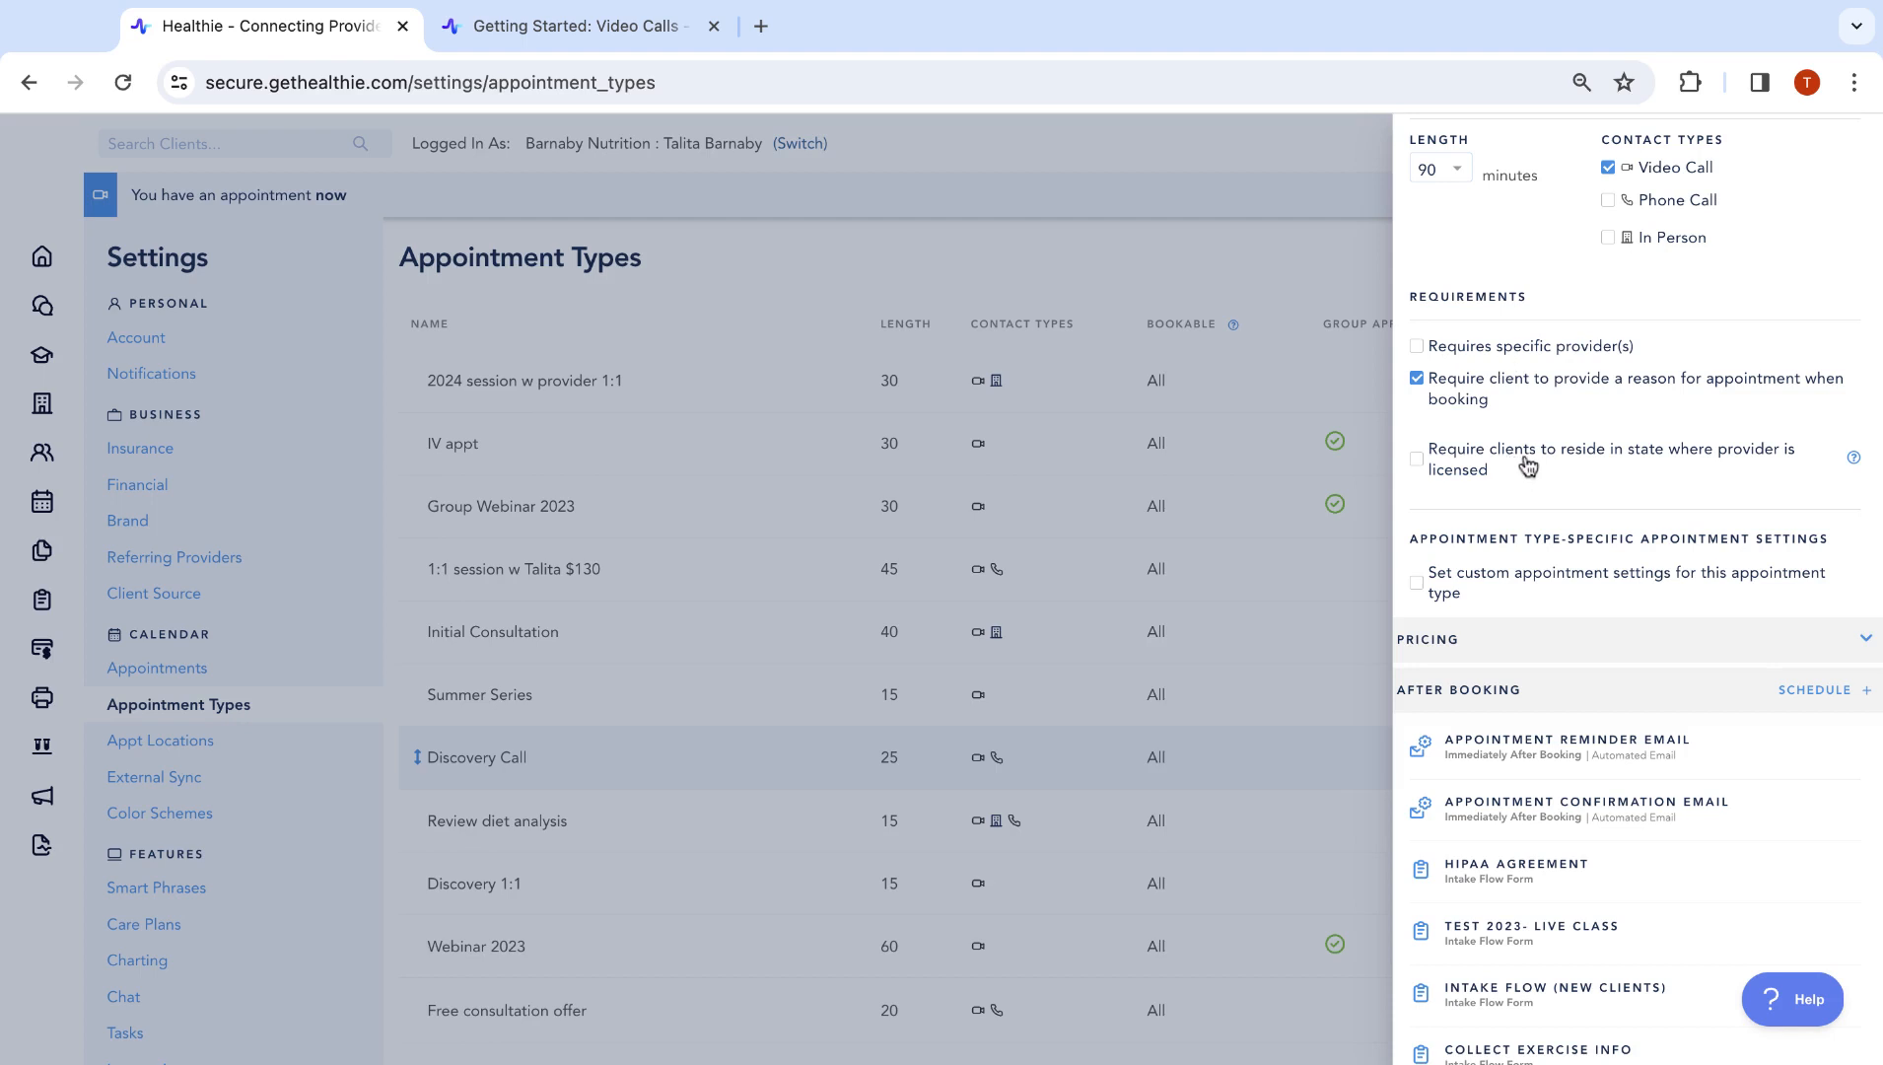
{"action": "left_click", "coordinate": [1613, 470]}
{"action": "mouse_move", "coordinate": [1854, 459]}
{"action": "left_click", "coordinate": [1644, 454]}
{"action": "left_click", "coordinate": [1476, 397]}
{"action": "left_click", "coordinate": [1477, 398]}
Expand the Pricing section to review it, then close the appointment type editor
{"action": "scroll", "coordinate": [1475, 398], "scroll_direction": "up", "scroll_amount": 5}
{"action": "scroll", "coordinate": [1474, 402], "scroll_direction": "down", "scroll_amount": 5}
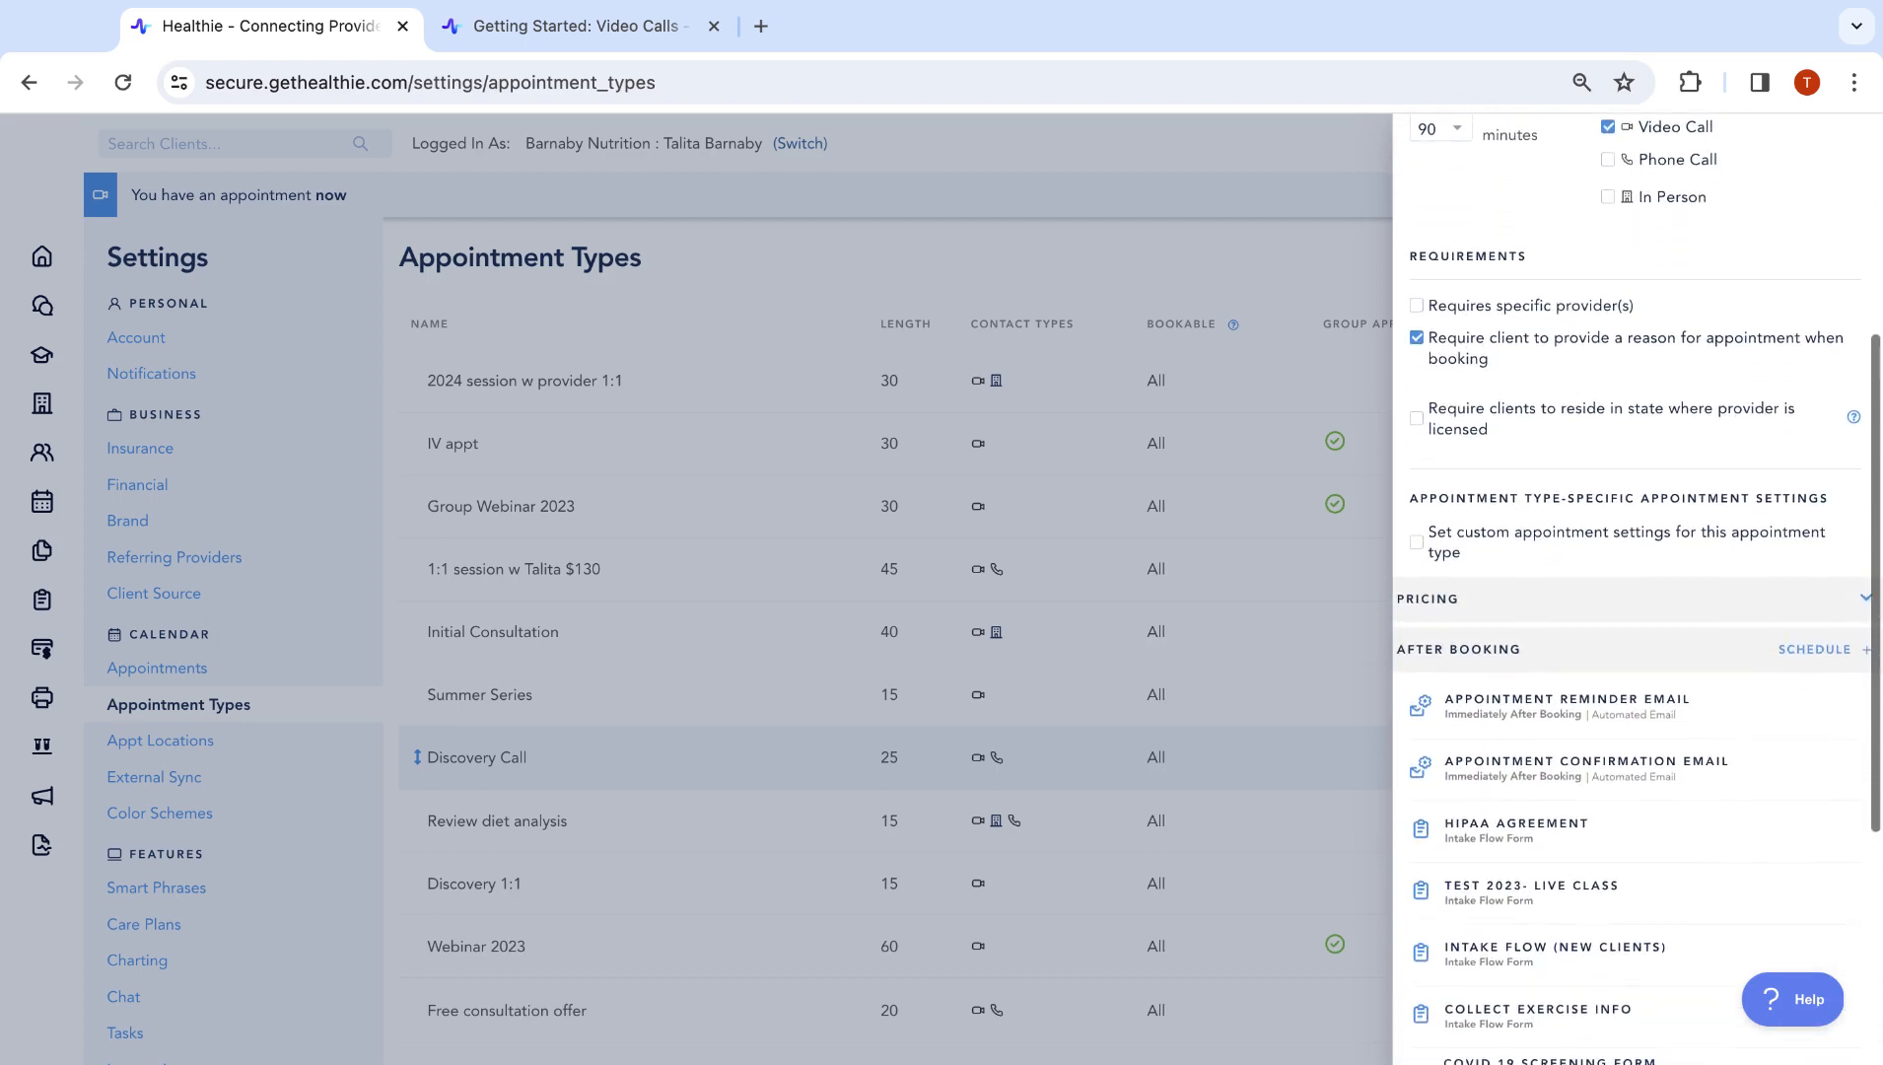
{"action": "scroll", "coordinate": [1637, 588], "scroll_direction": "down", "scroll_amount": 1}
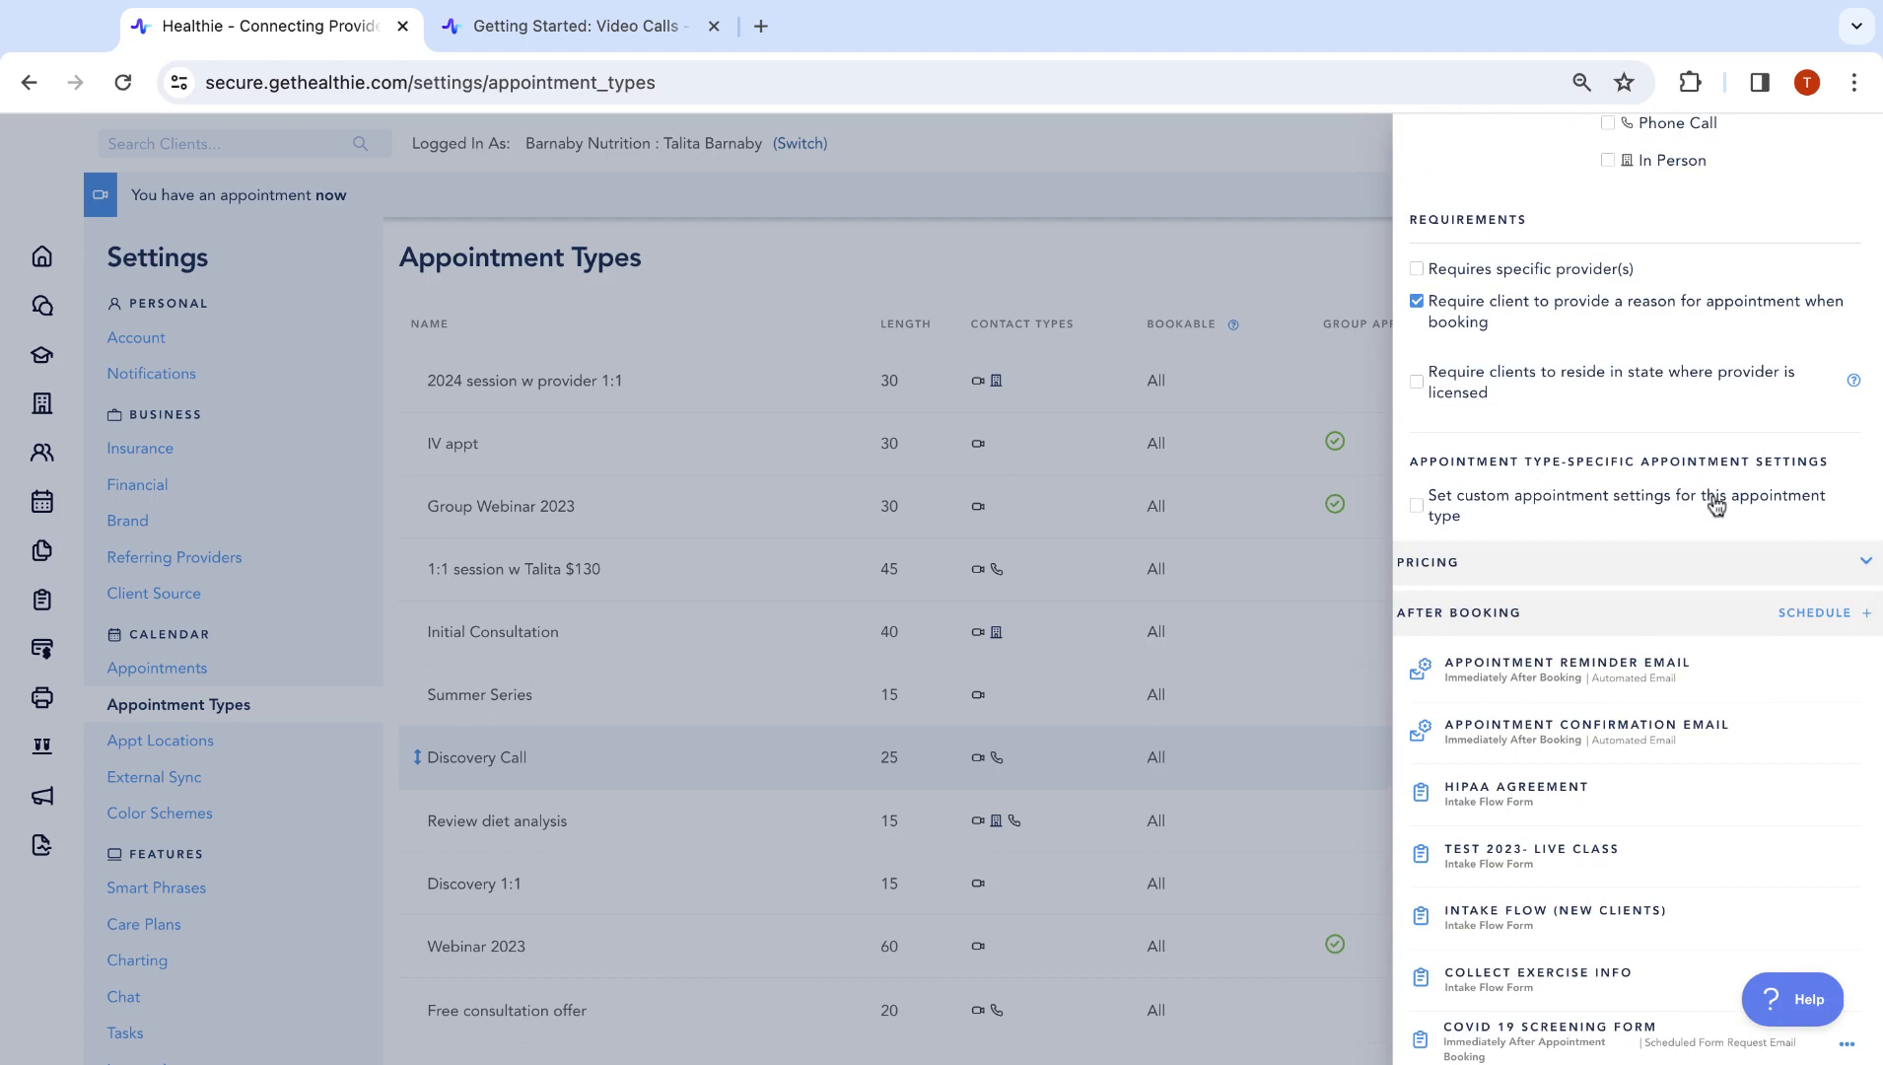
{"action": "scroll", "coordinate": [1716, 504], "scroll_direction": "down", "scroll_amount": 4}
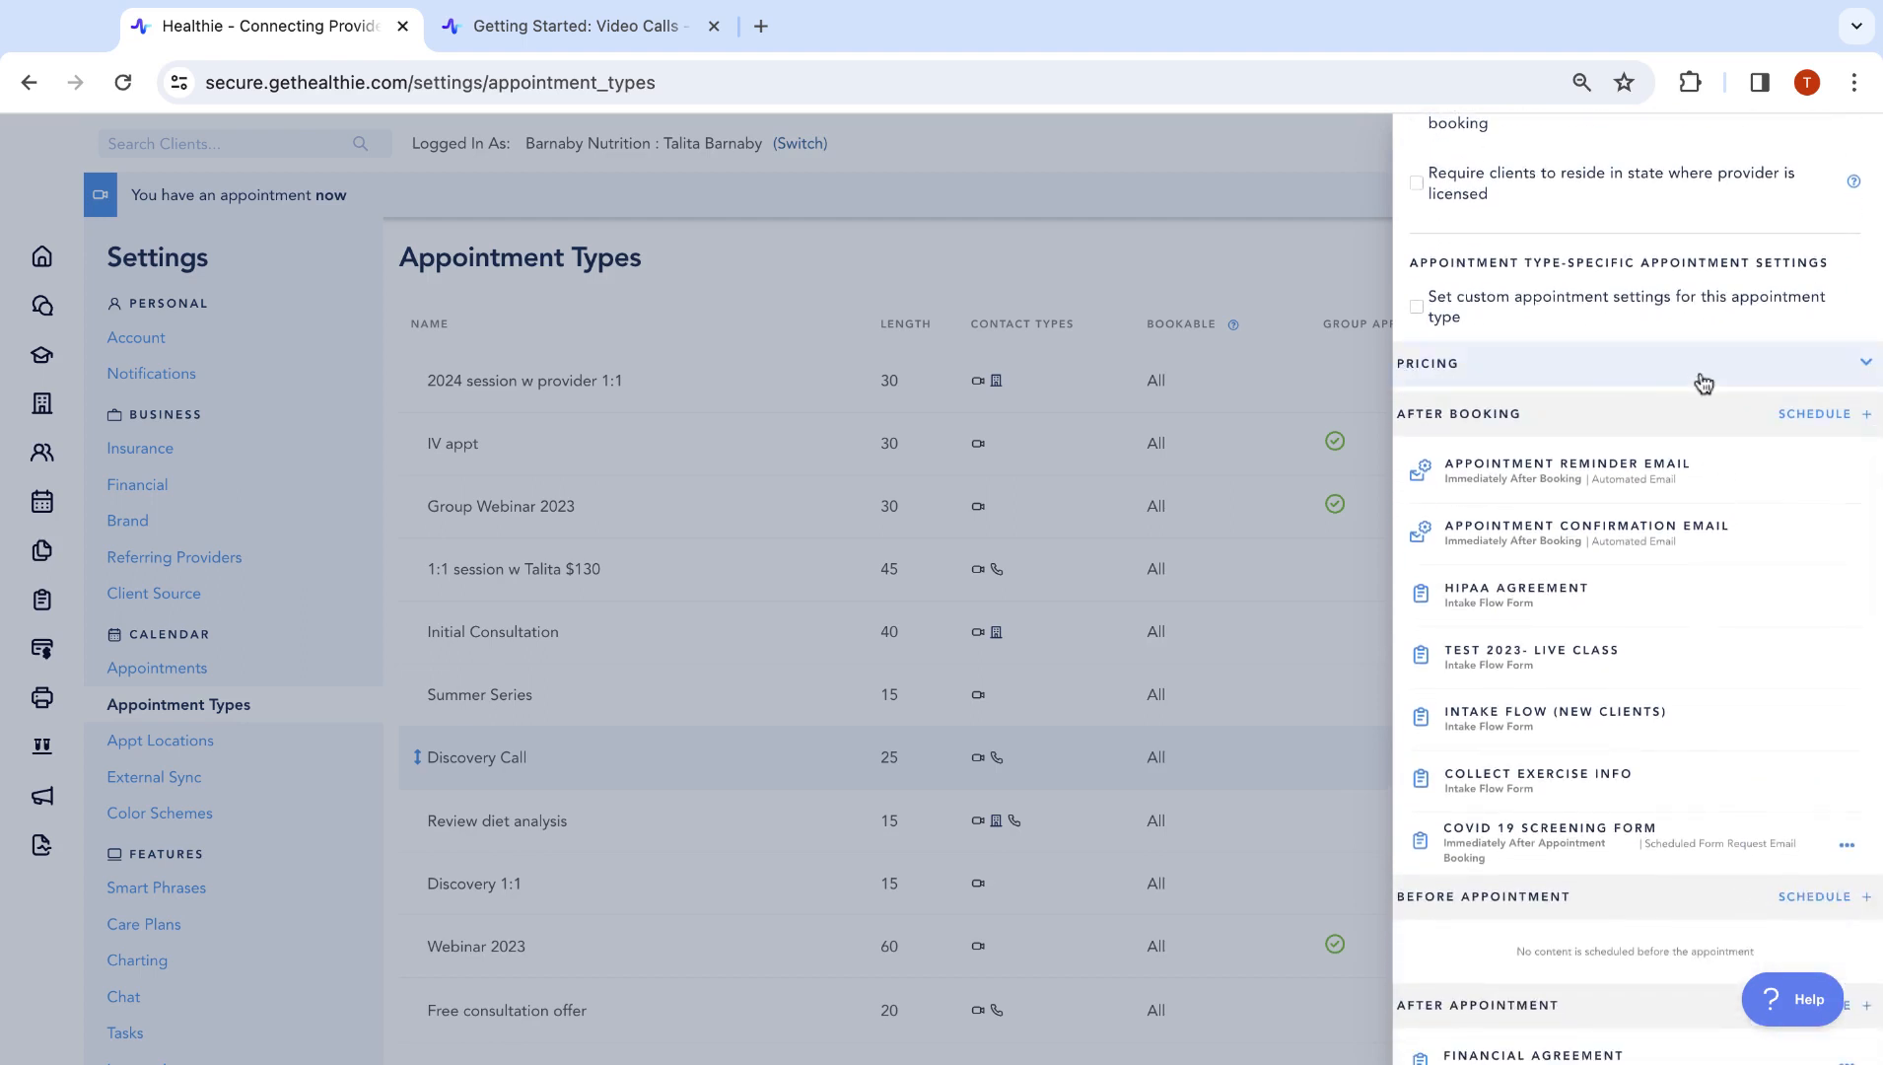
{"action": "left_click", "coordinate": [1627, 383]}
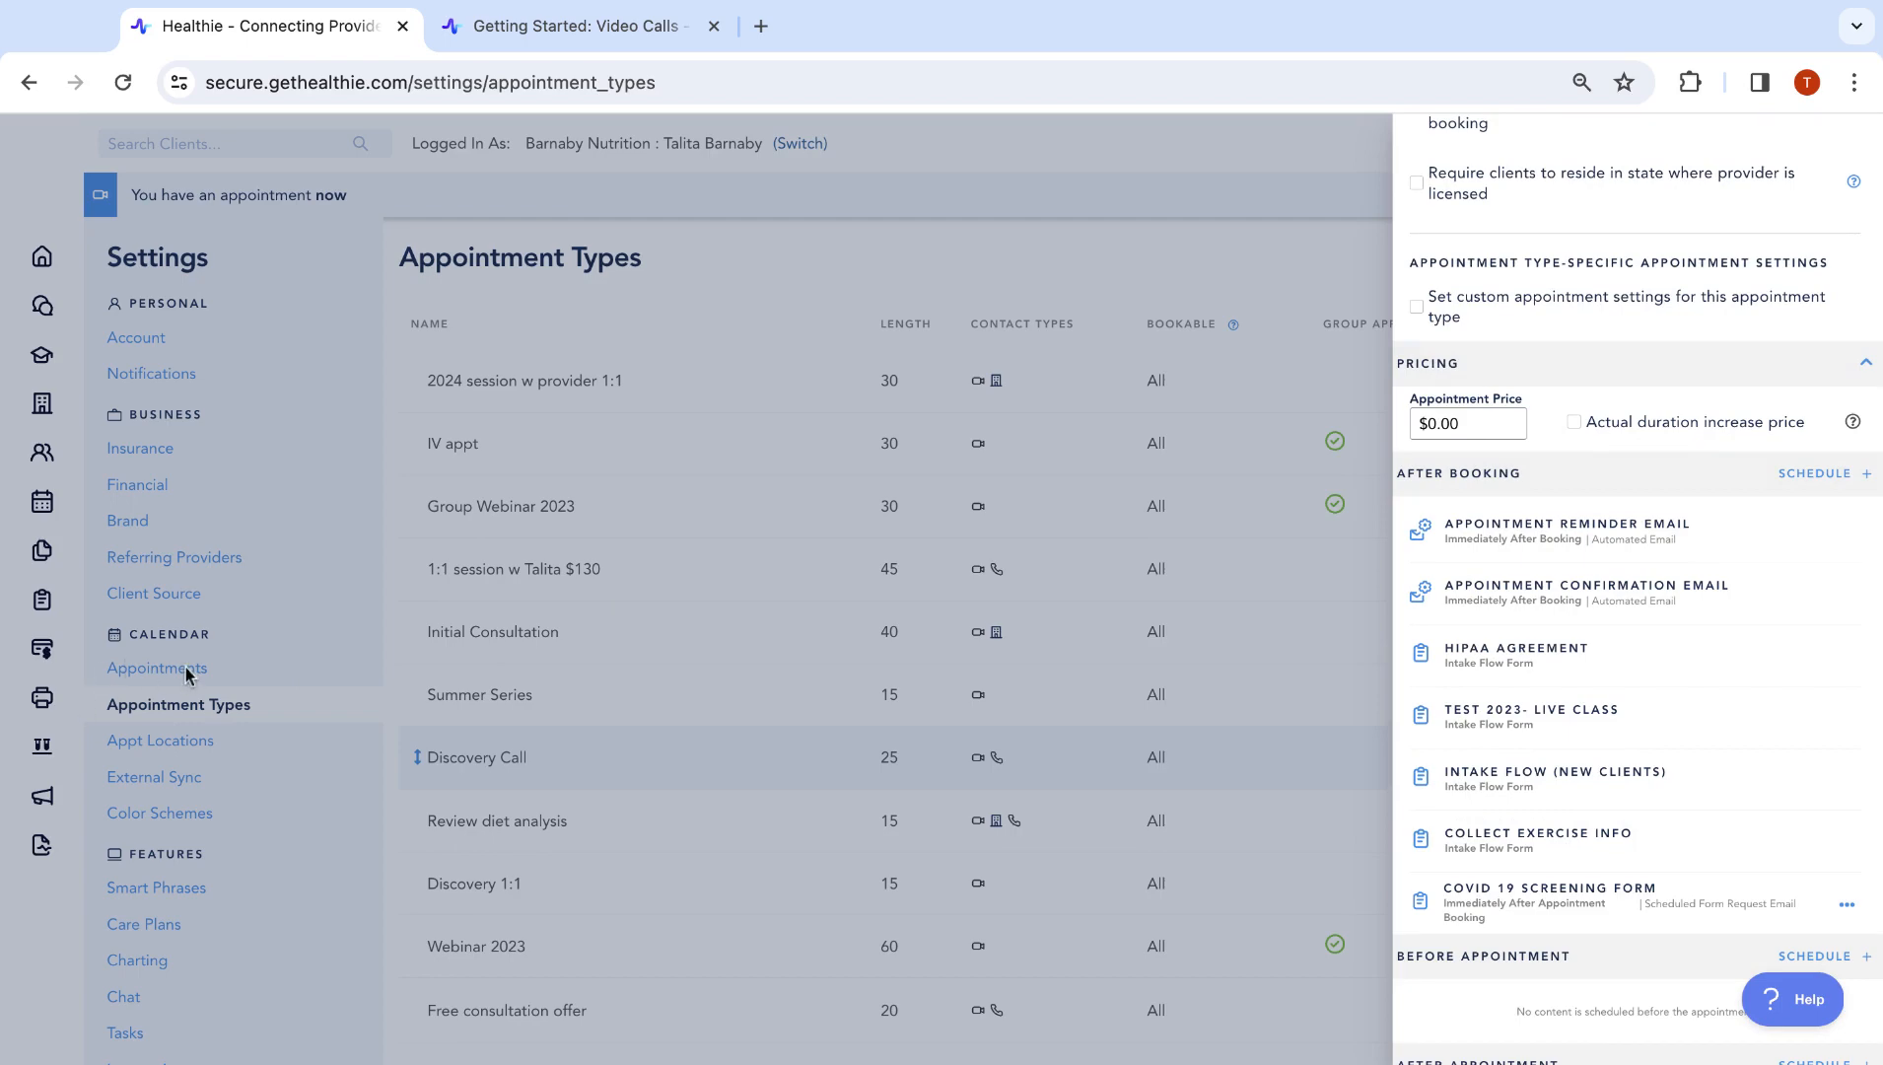
{"action": "scroll", "coordinate": [1676, 532], "scroll_direction": "up", "scroll_amount": 7}
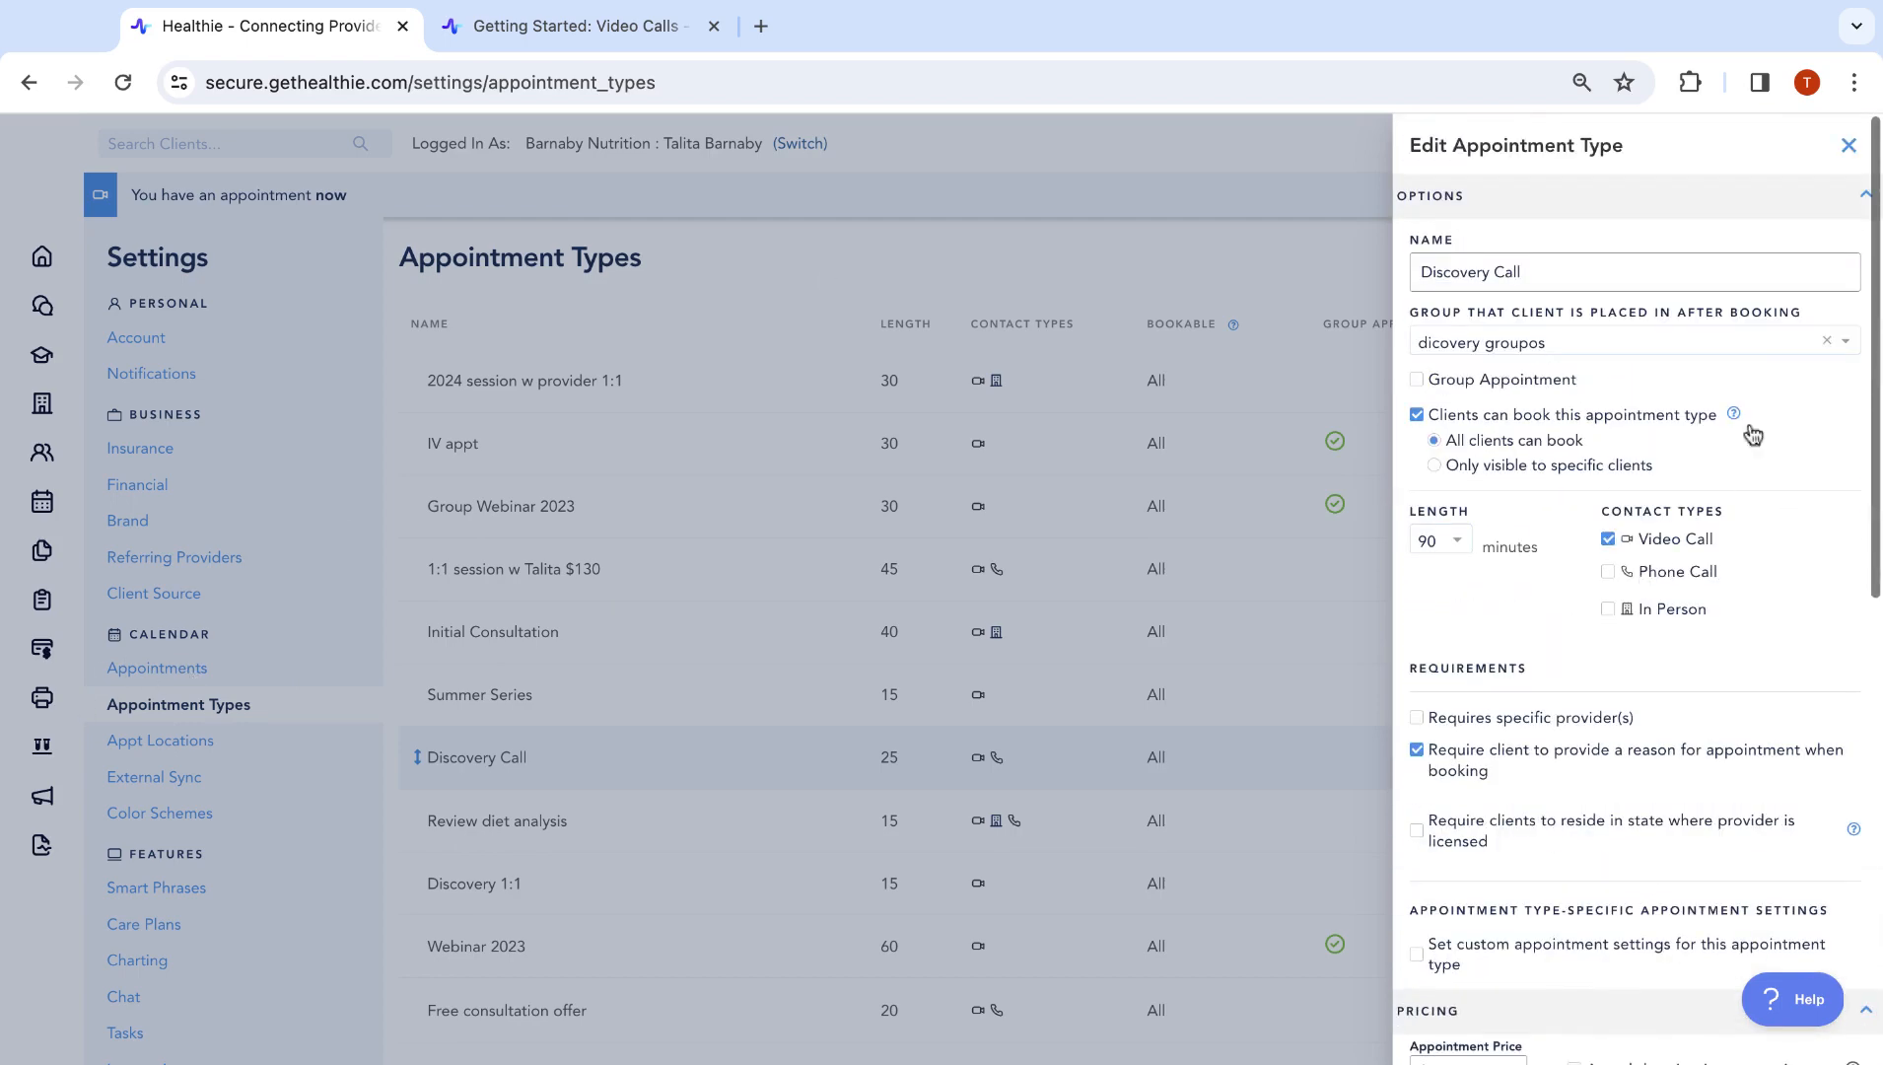
{"action": "left_click", "coordinate": [1848, 145]}
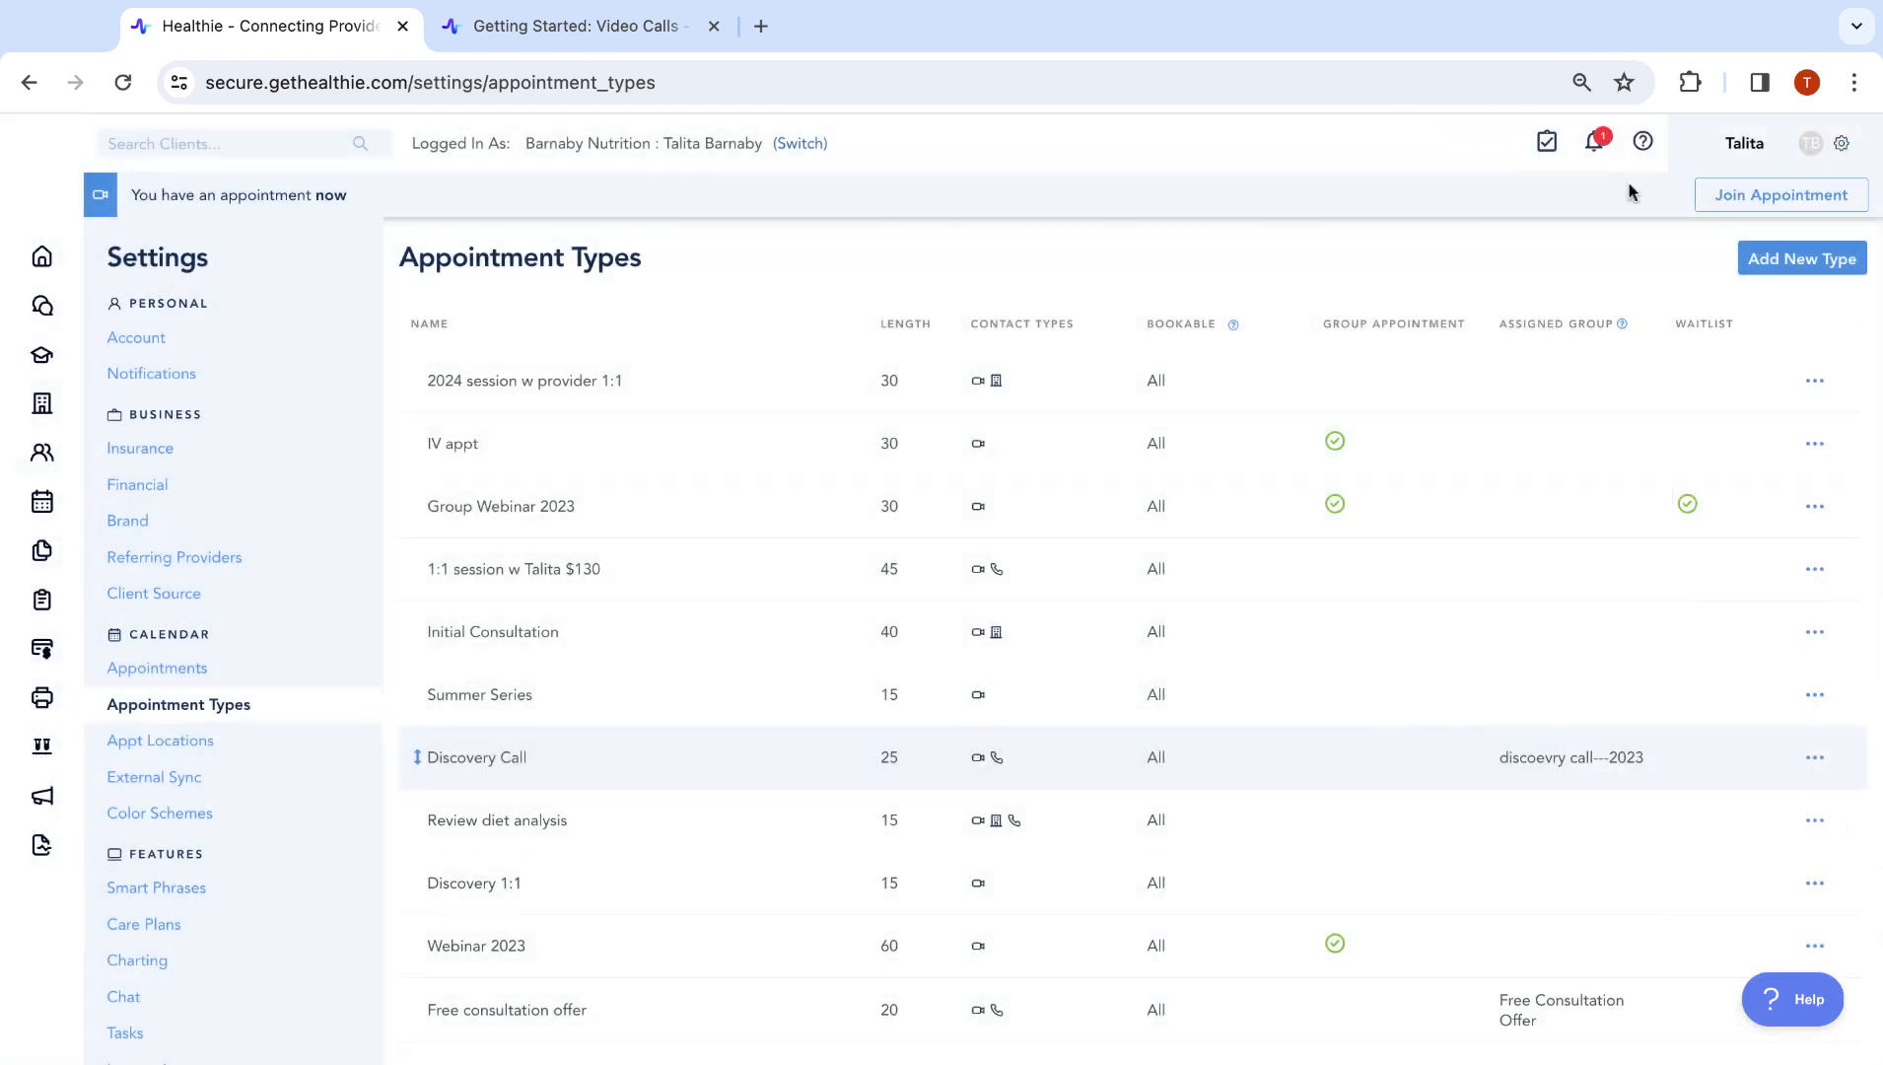
Go to the general appointment settings and open the Payments and Credits editor
{"action": "left_click", "coordinate": [160, 669]}
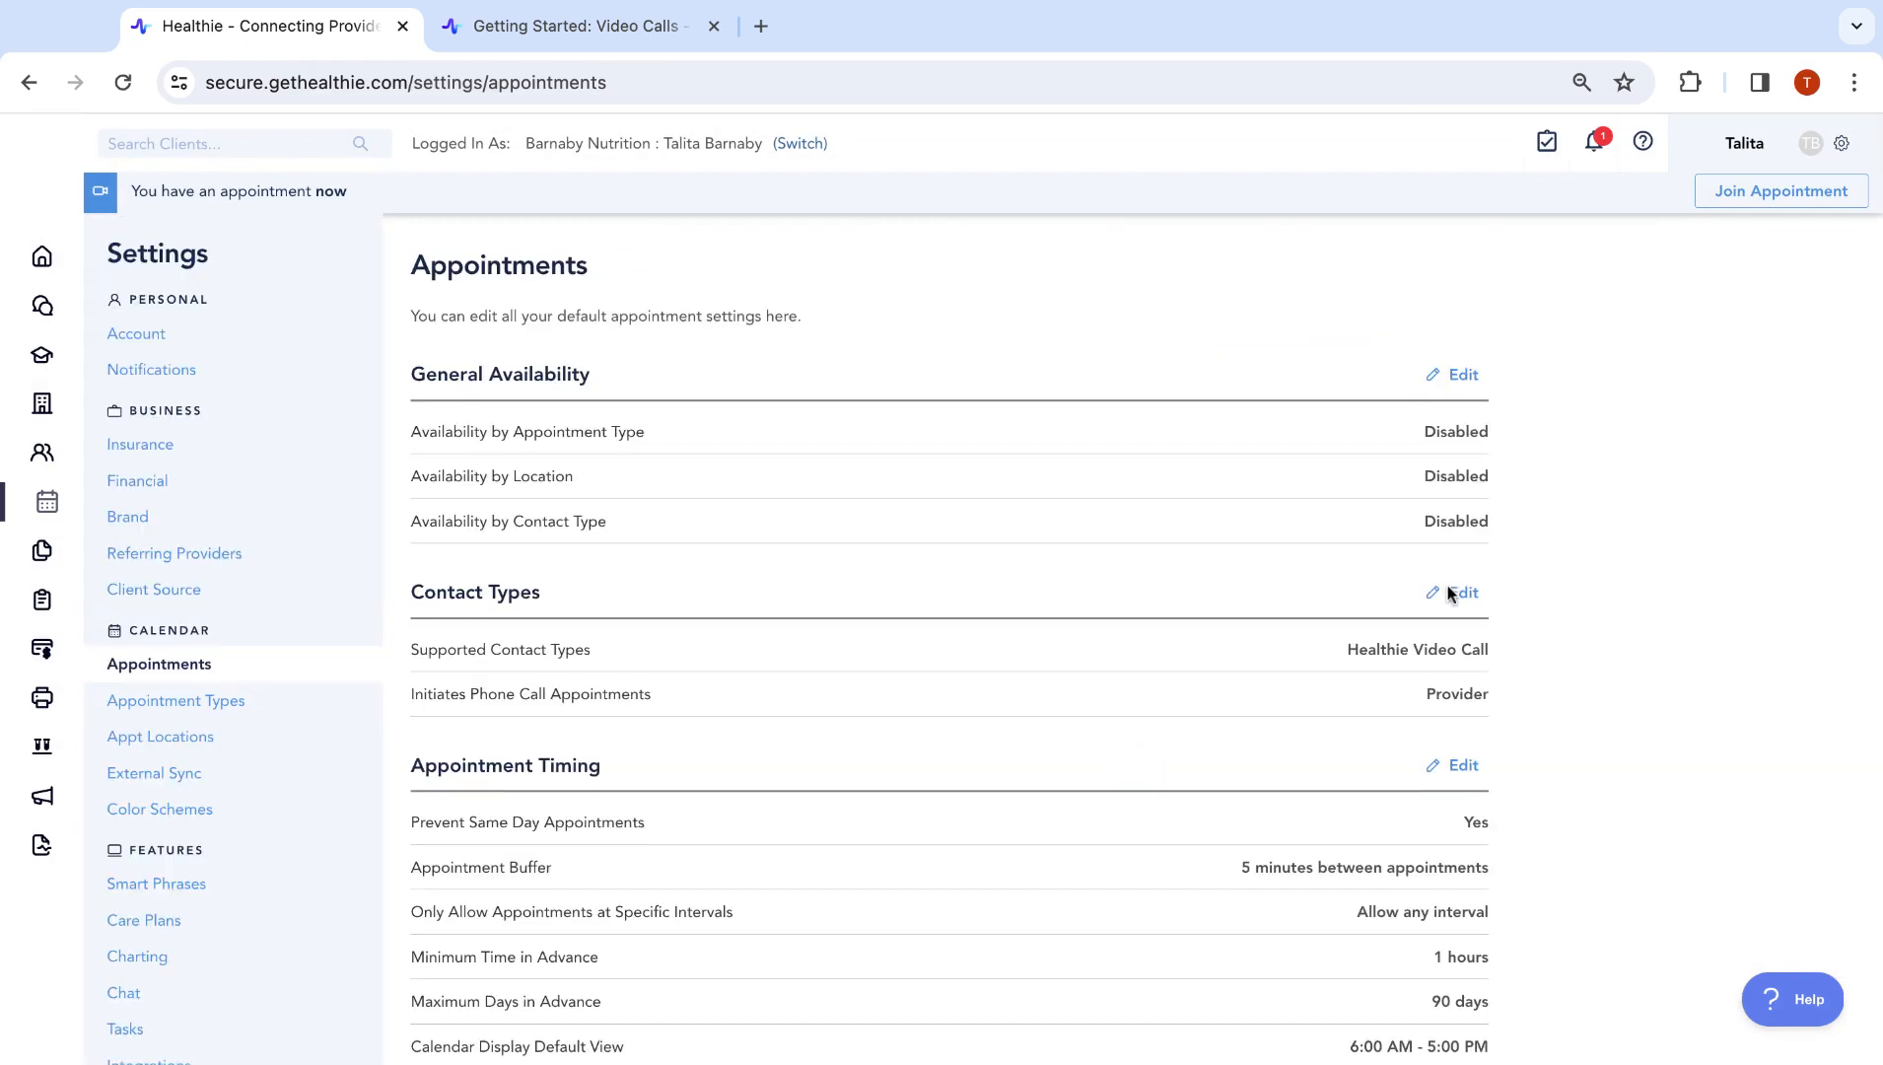
{"action": "scroll", "coordinate": [1447, 586], "scroll_direction": "down", "scroll_amount": 6}
{"action": "scroll", "coordinate": [887, 493], "scroll_direction": "up", "scroll_amount": 5}
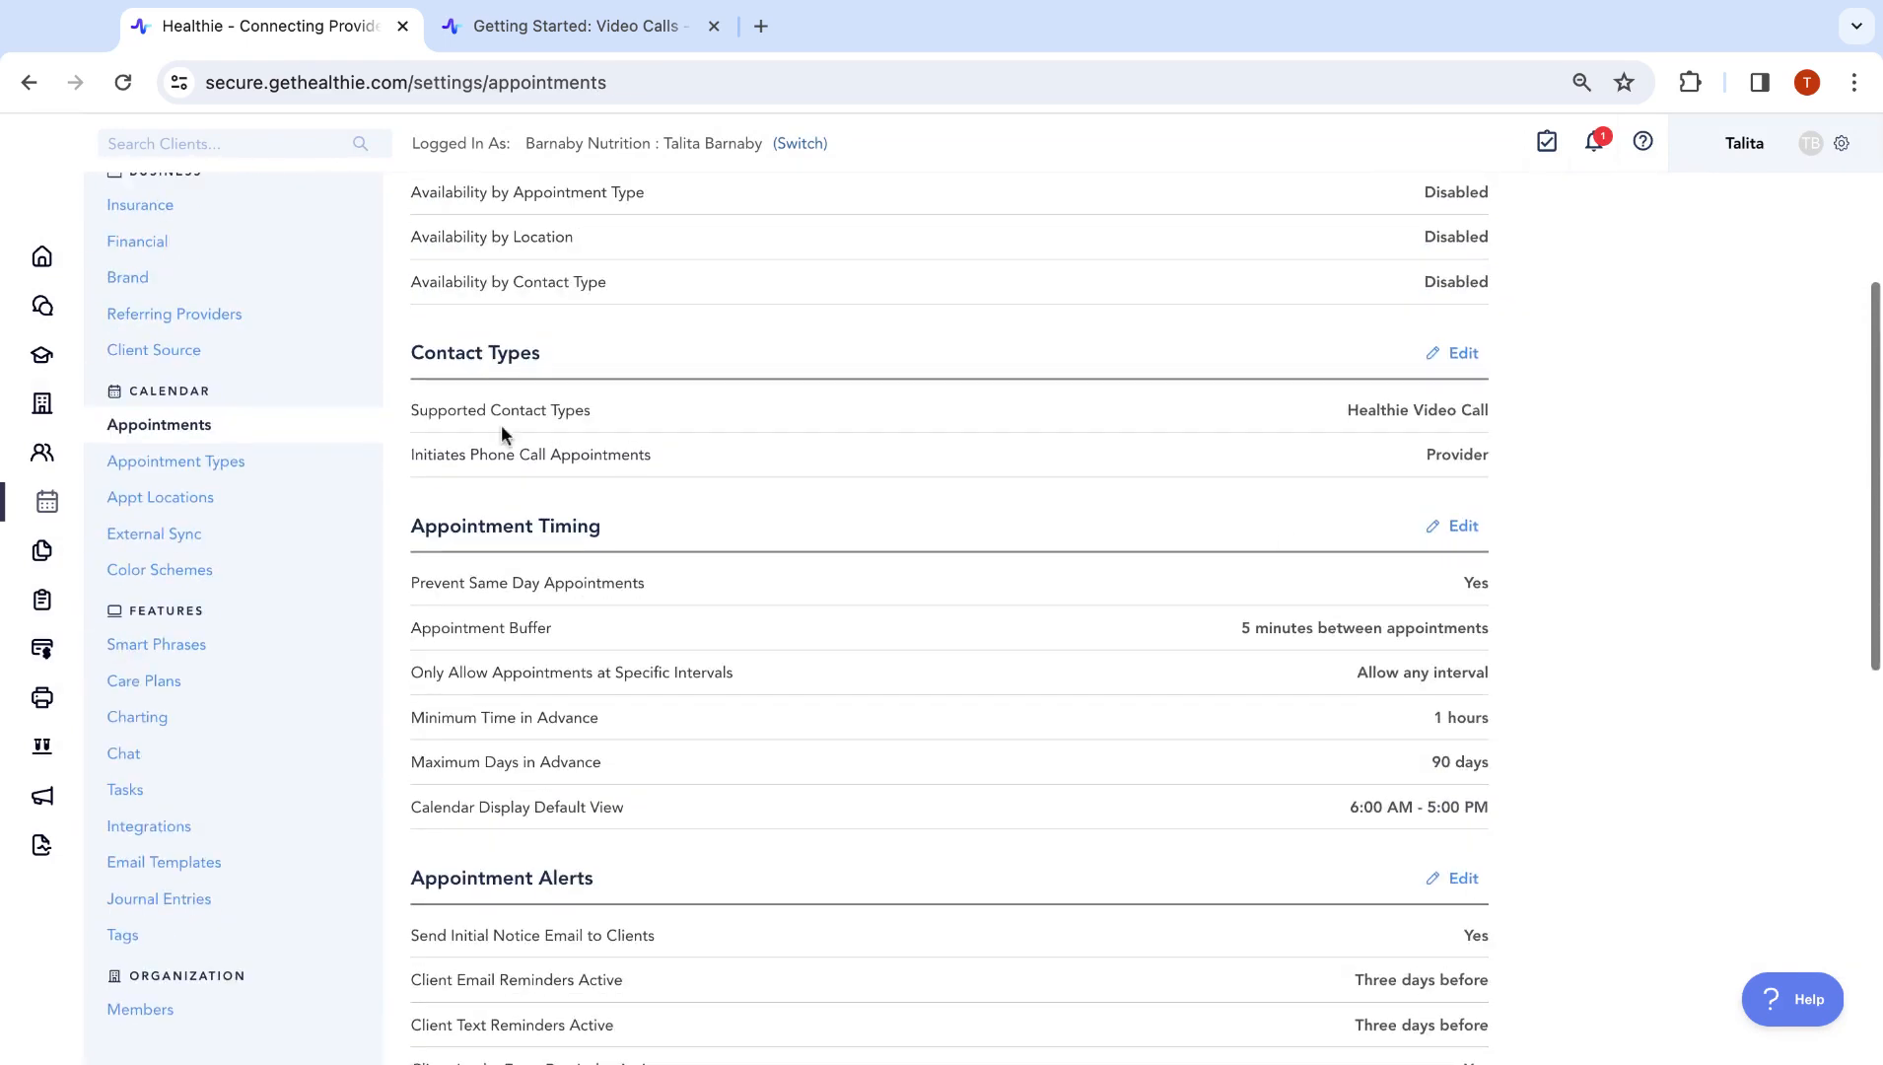
{"action": "scroll", "coordinate": [1355, 496], "scroll_direction": "down", "scroll_amount": 8}
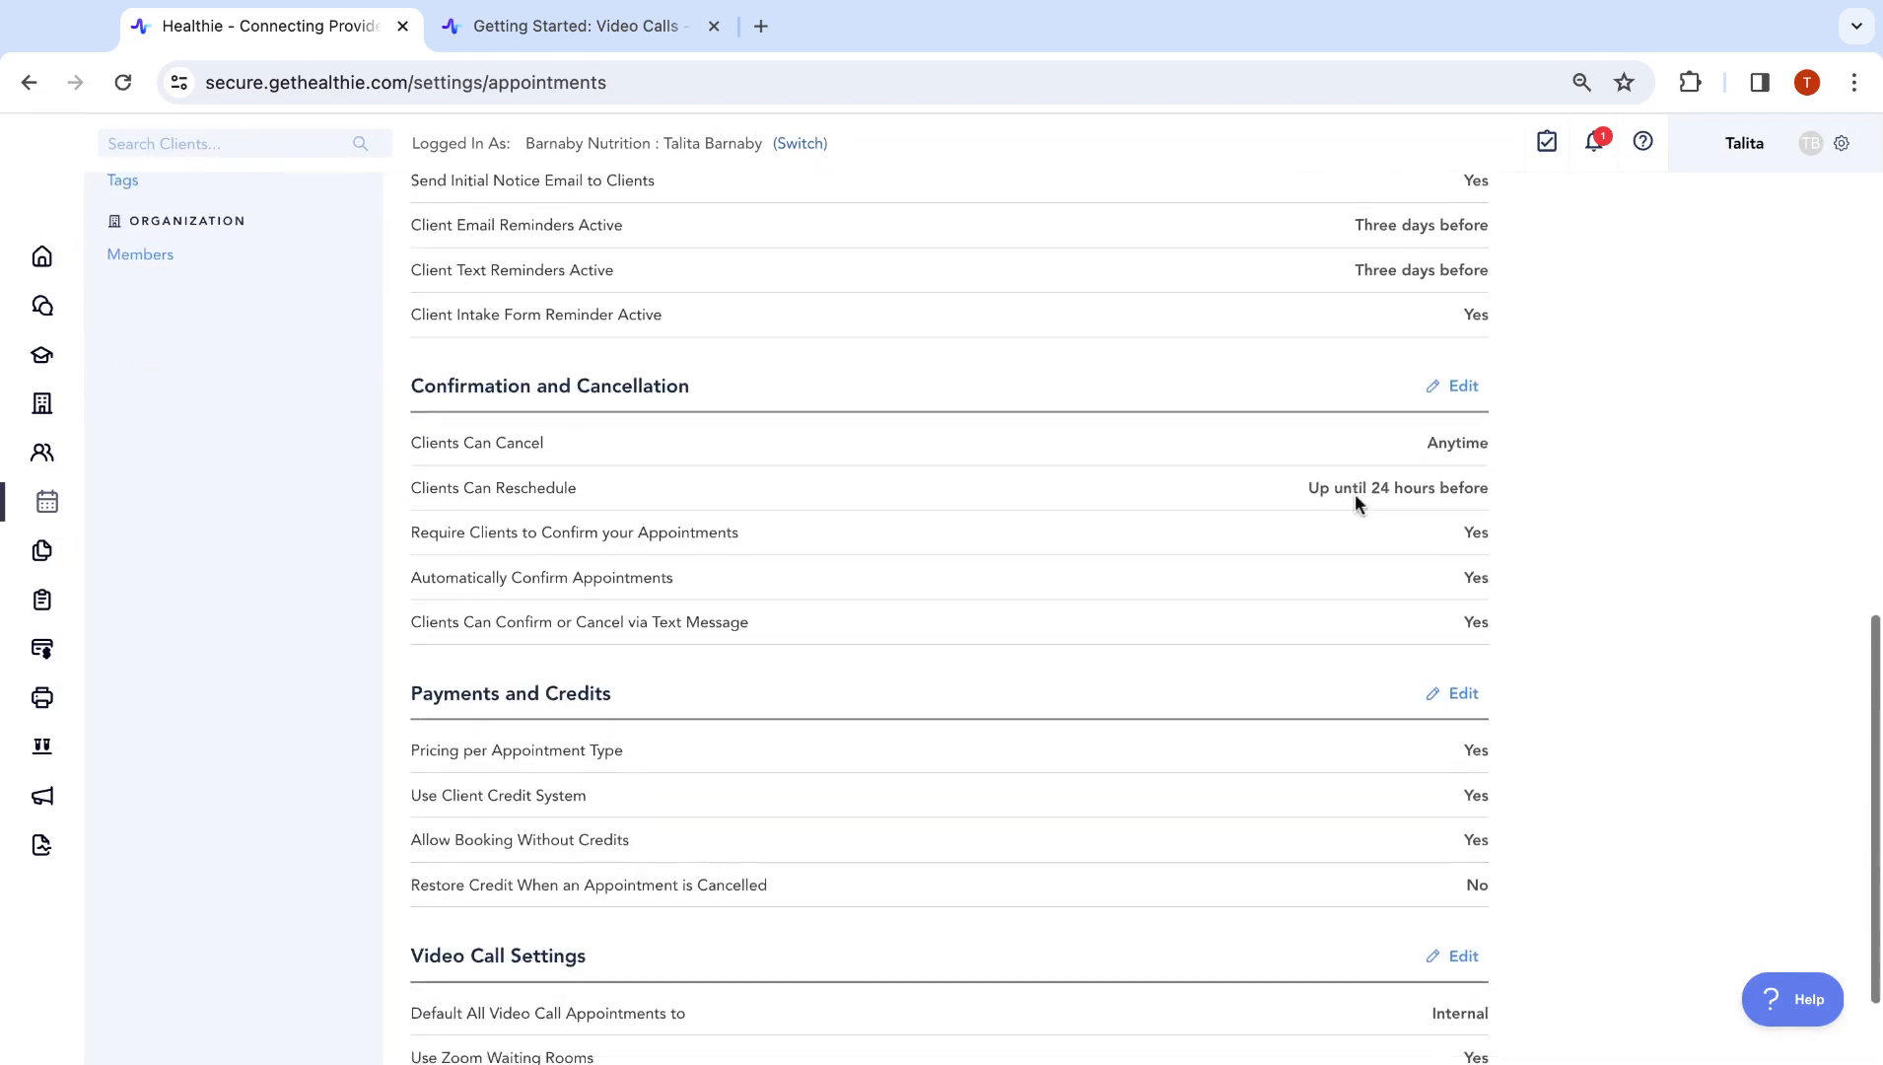
{"action": "left_click_drag", "start_coordinate": [415, 563], "coordinate": [1075, 550]}
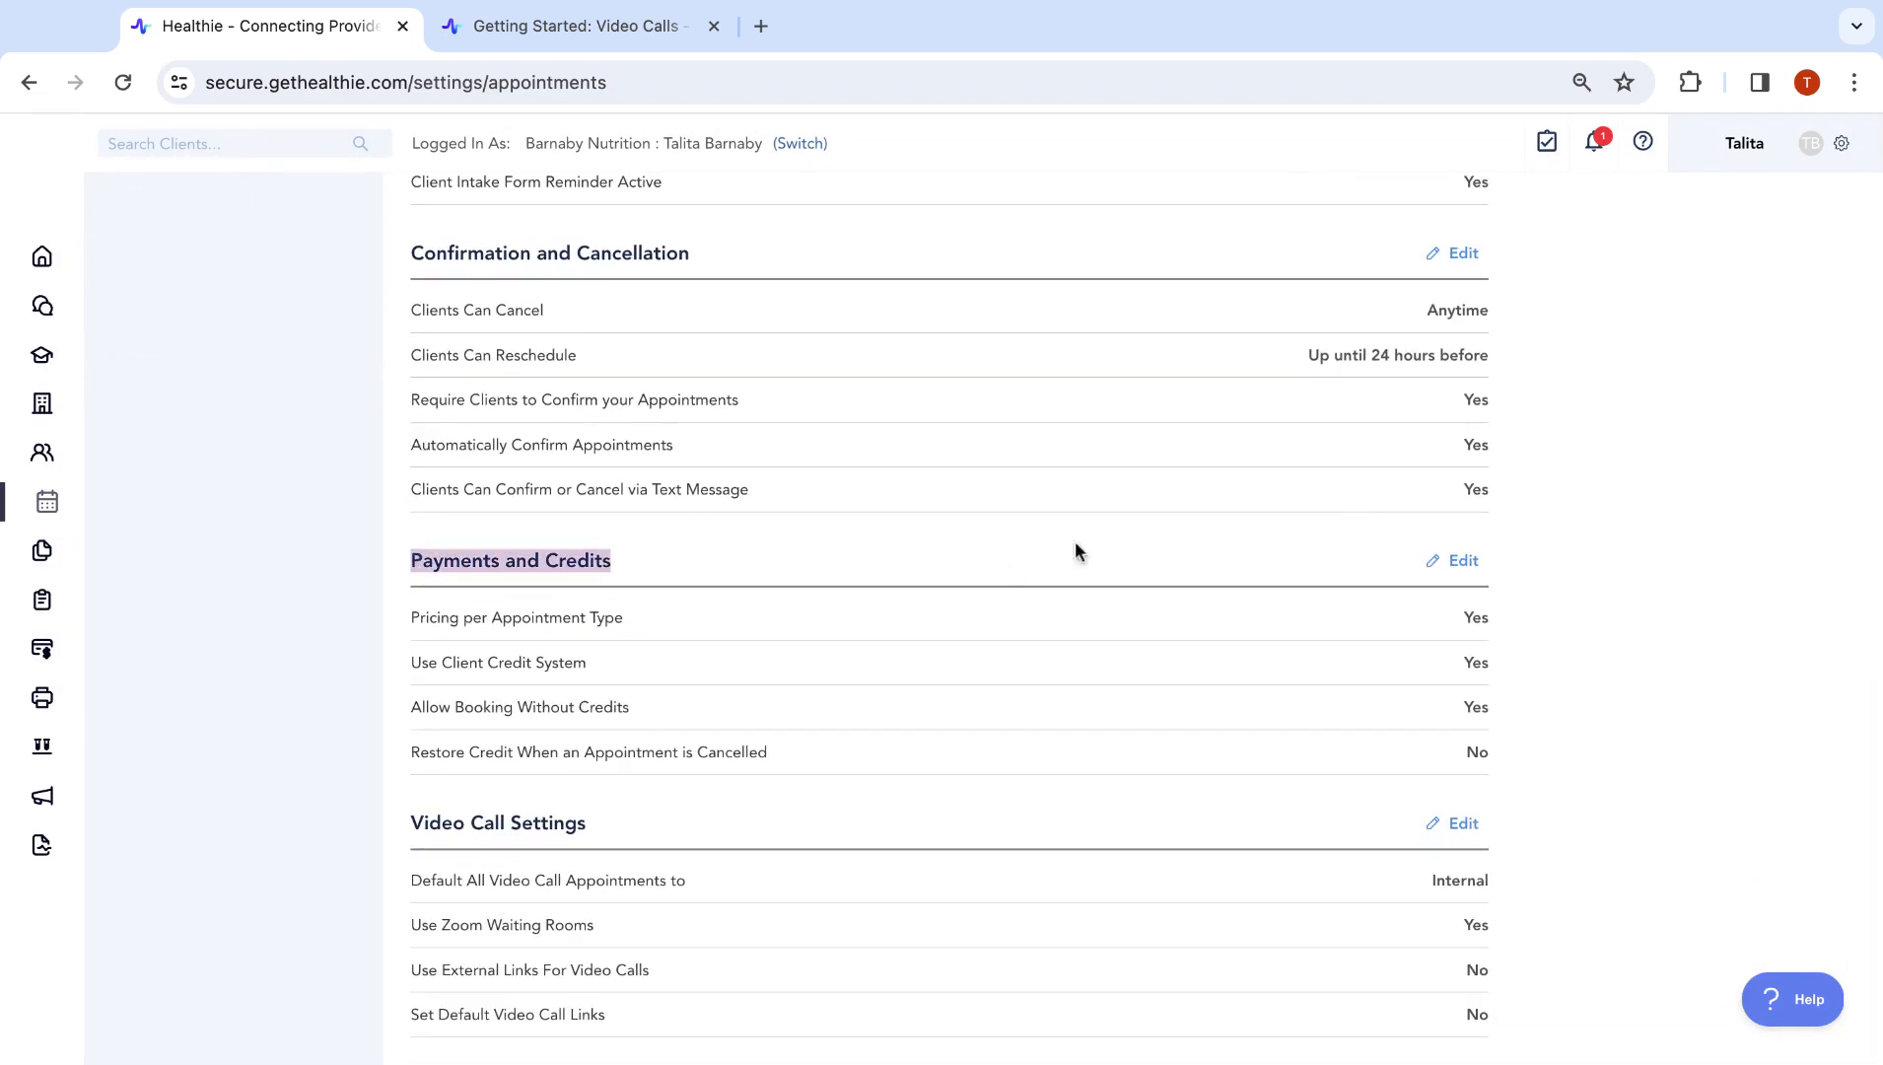
{"action": "left_click", "coordinate": [1463, 561]}
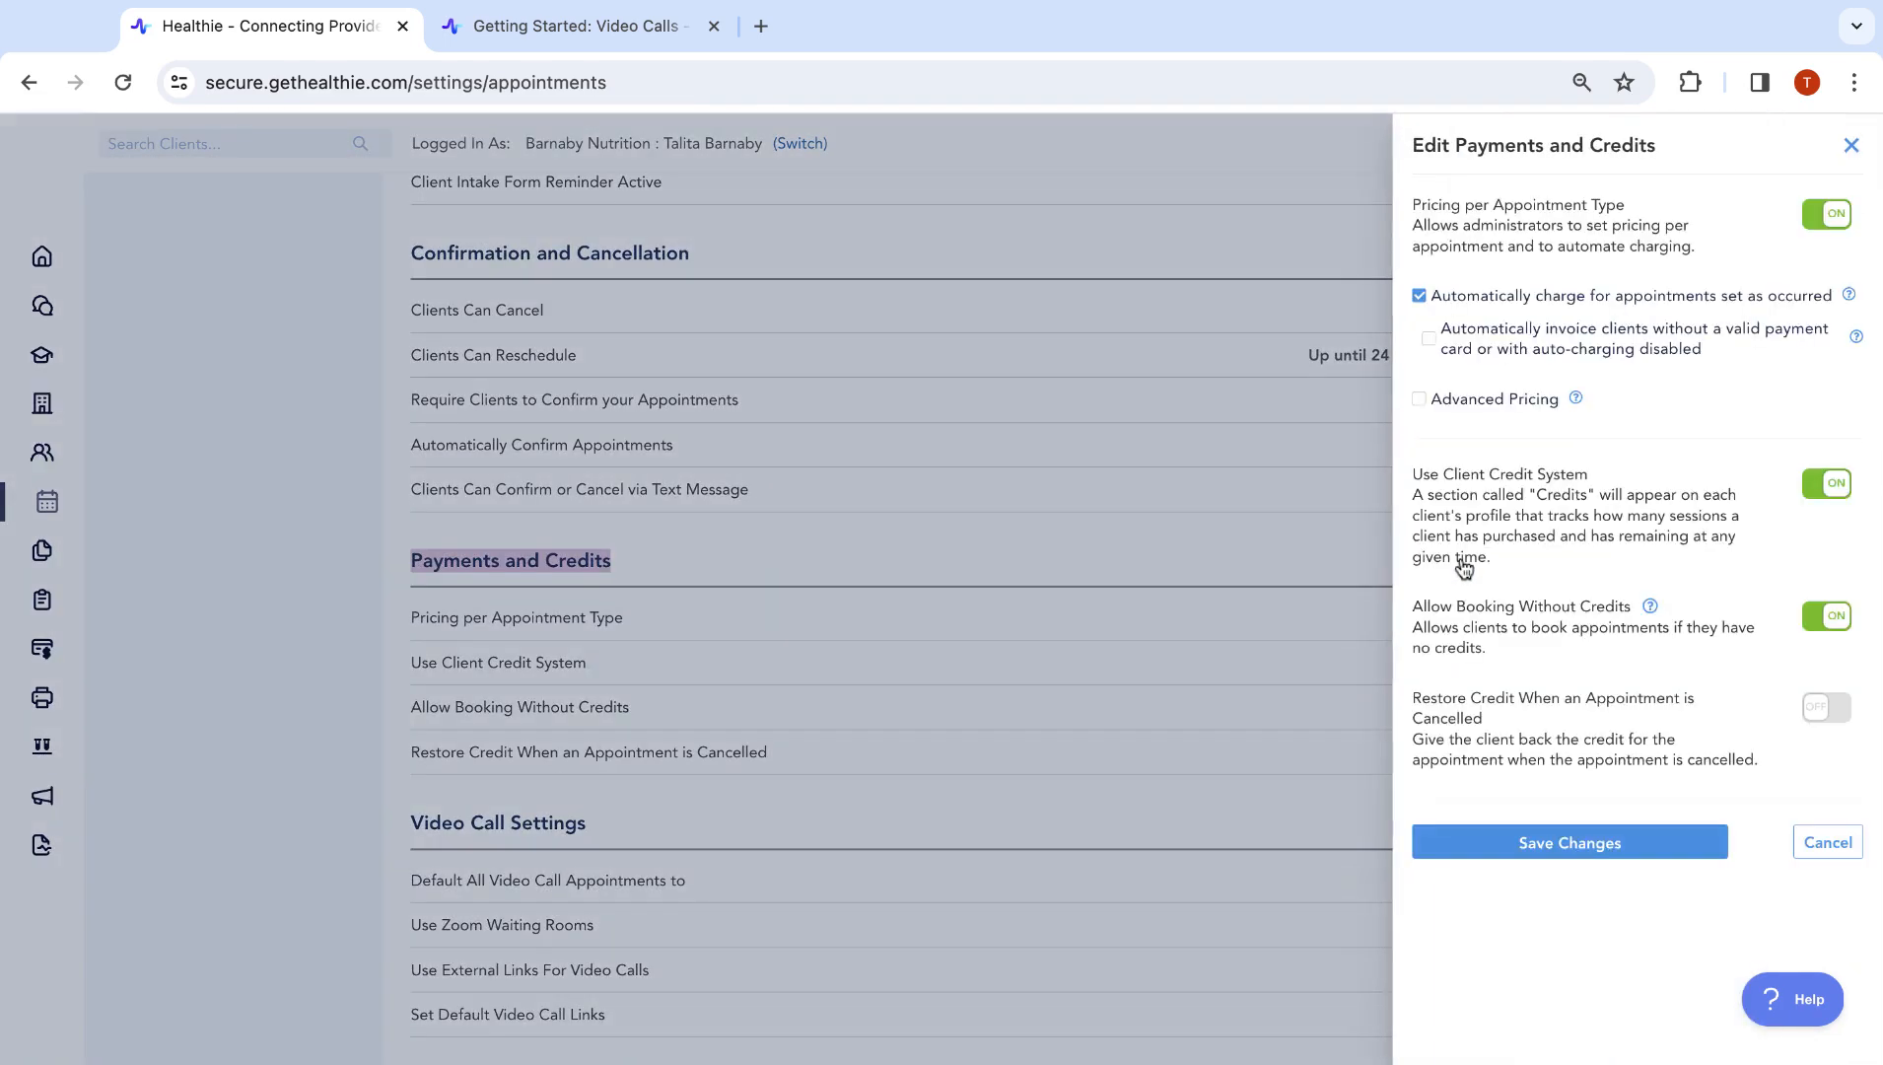
Keep Pricing per Appointment Type switched on and close the editor unchanged
{"action": "left_click", "coordinate": [1826, 214]}
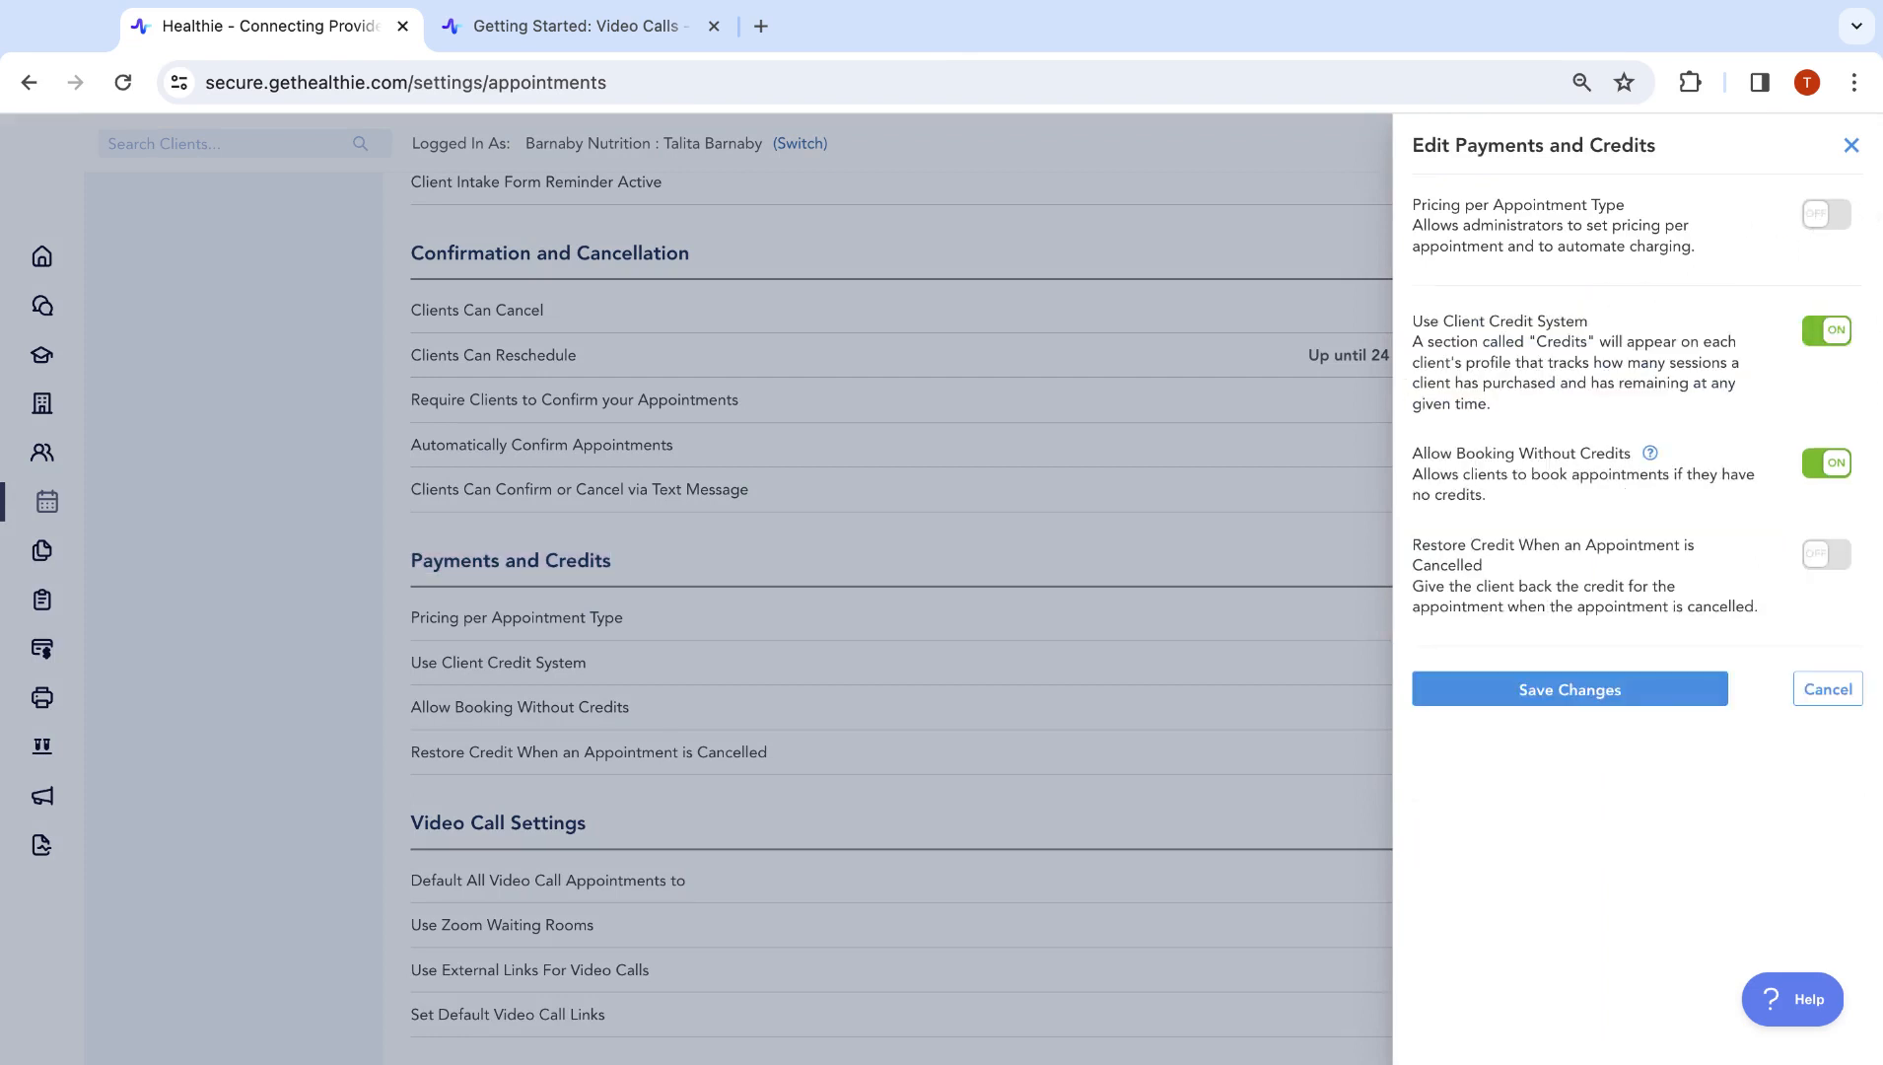
{"action": "left_click", "coordinate": [1826, 215]}
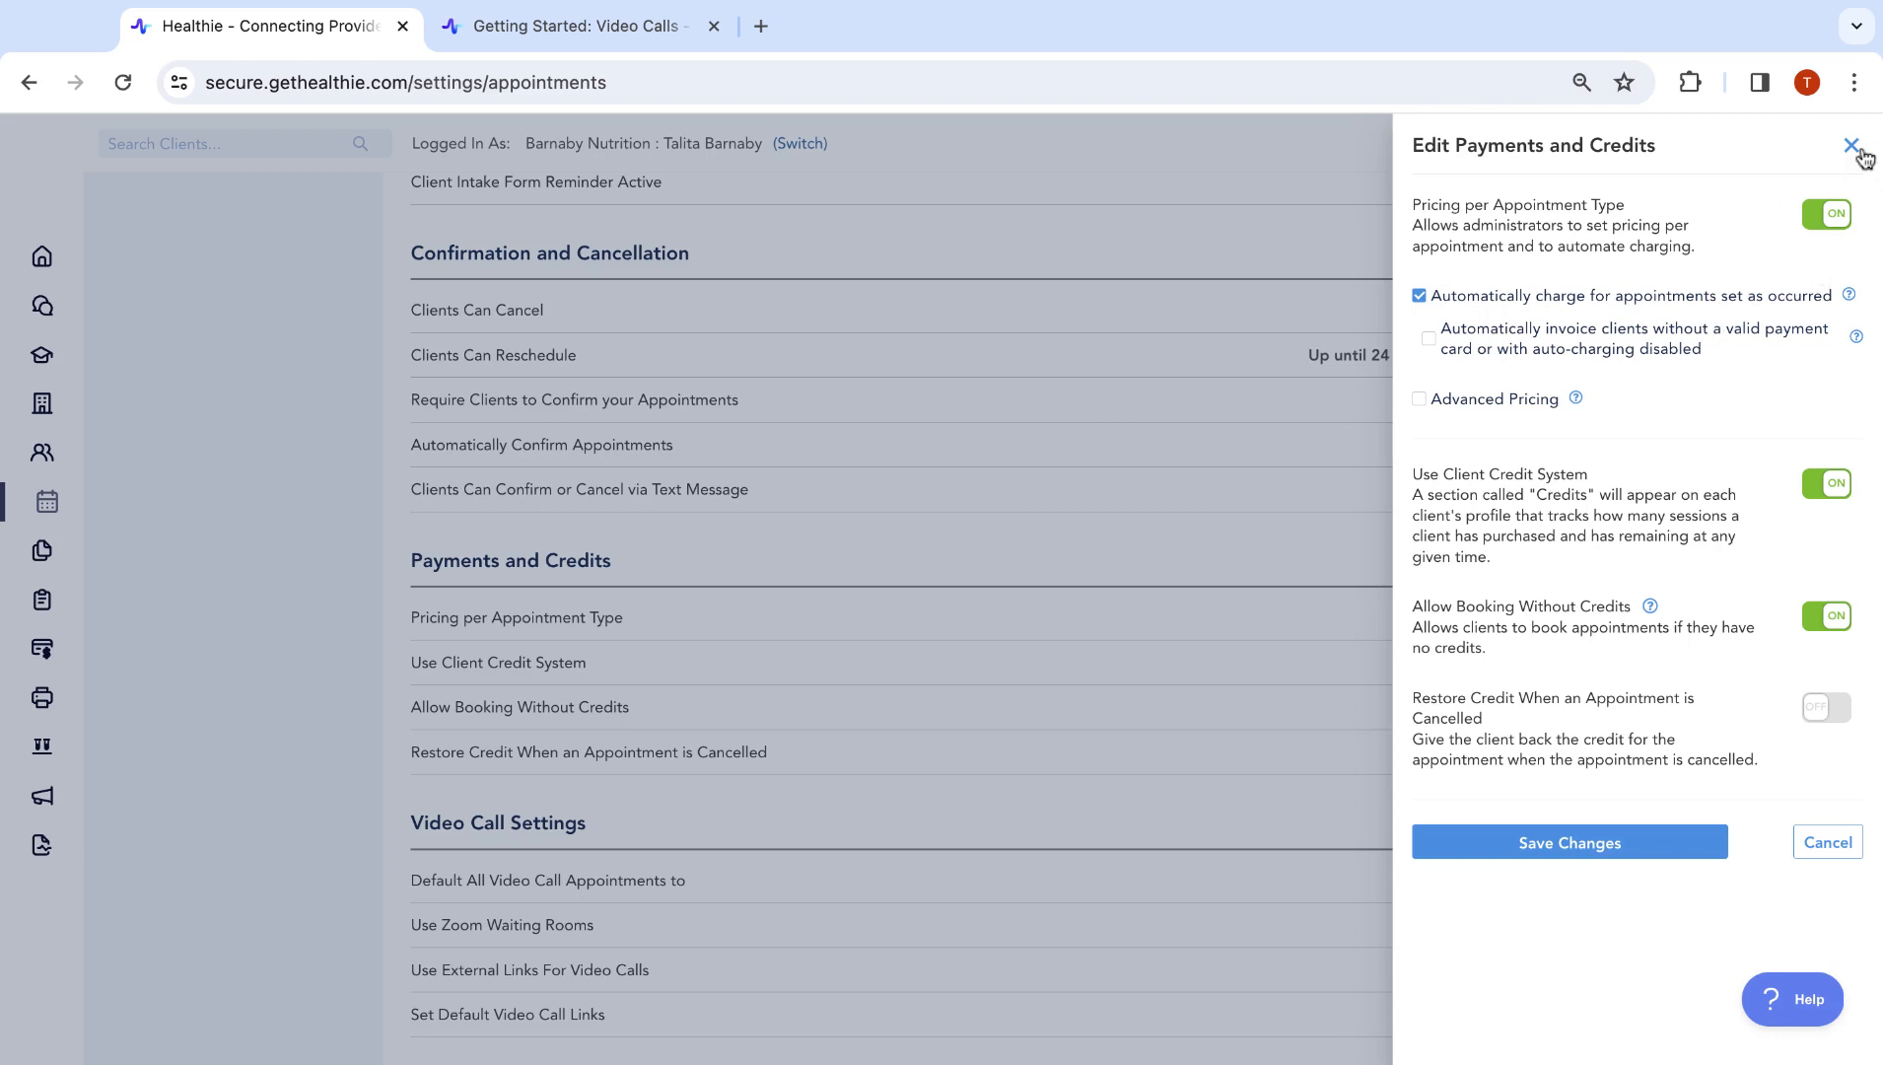
{"action": "left_click", "coordinate": [1830, 219]}
{"action": "left_click", "coordinate": [1812, 214]}
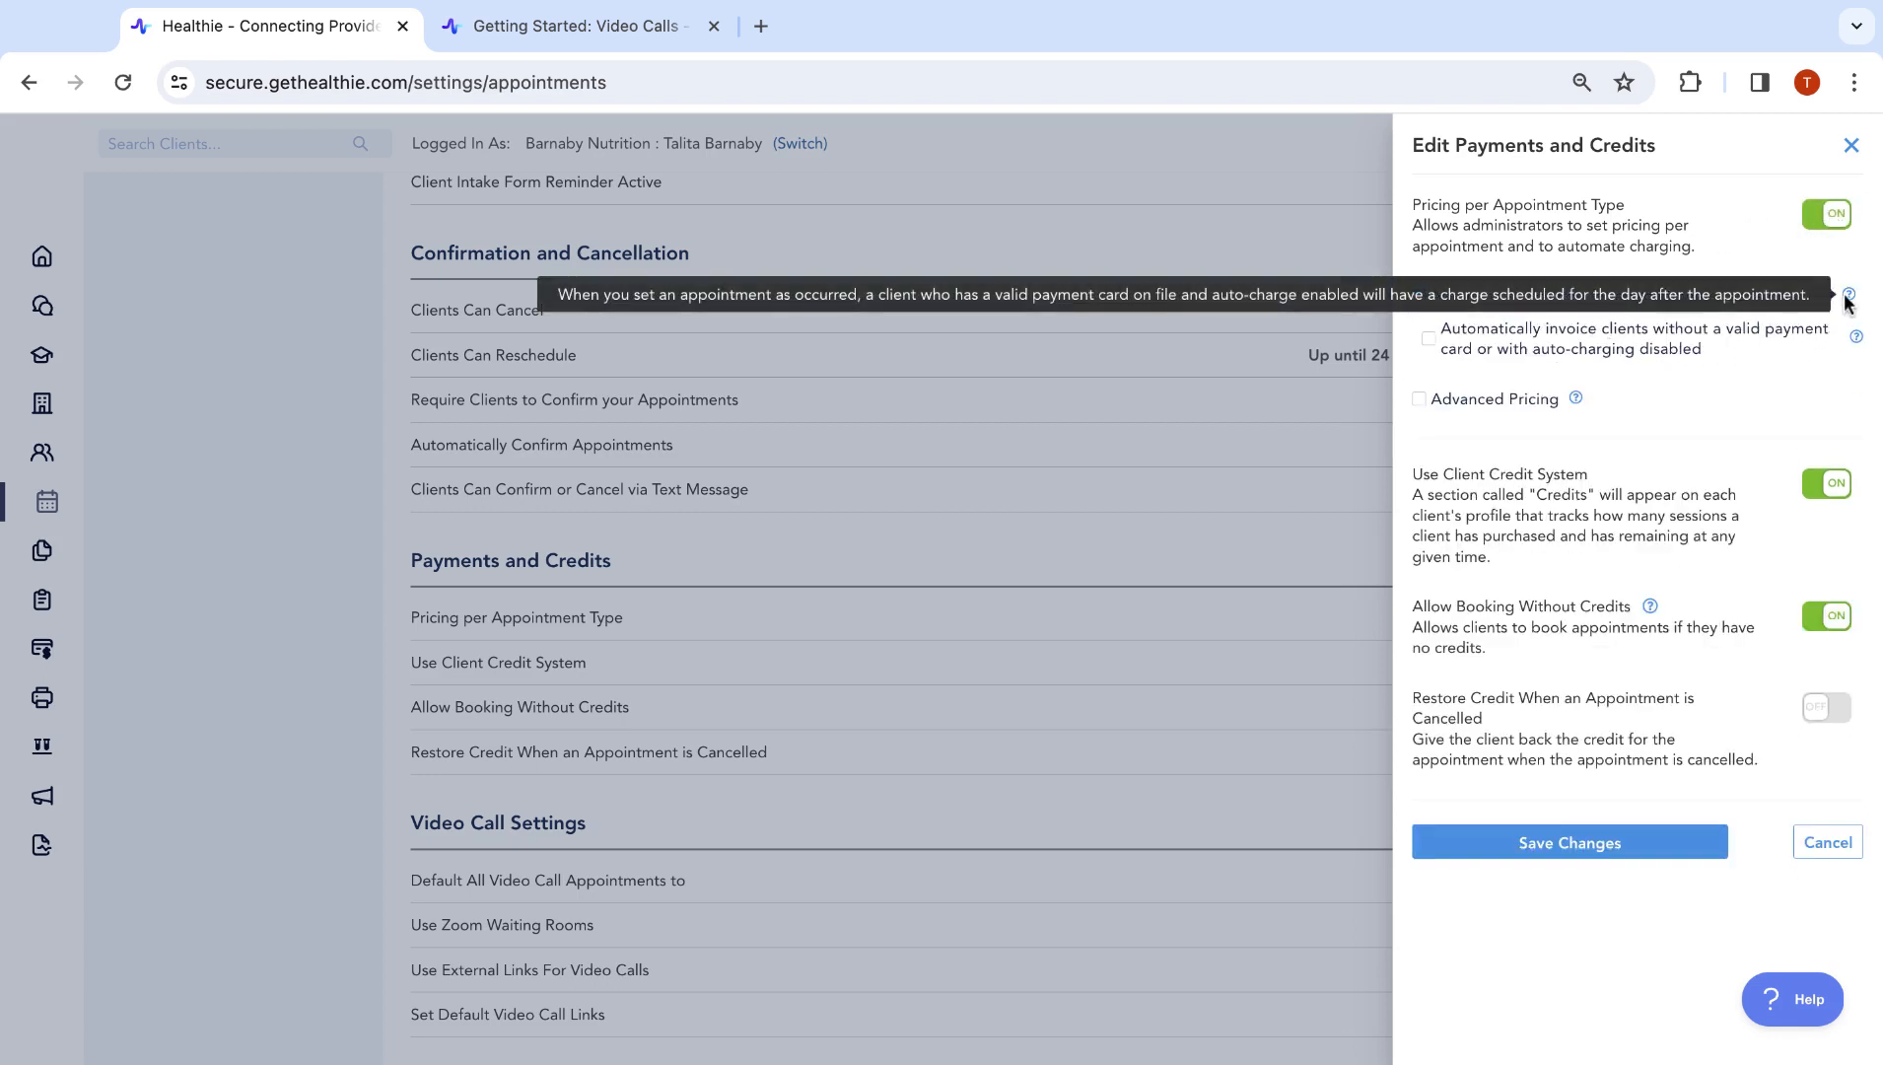
{"action": "mouse_move", "coordinate": [1854, 339]}
{"action": "mouse_move", "coordinate": [1575, 400]}
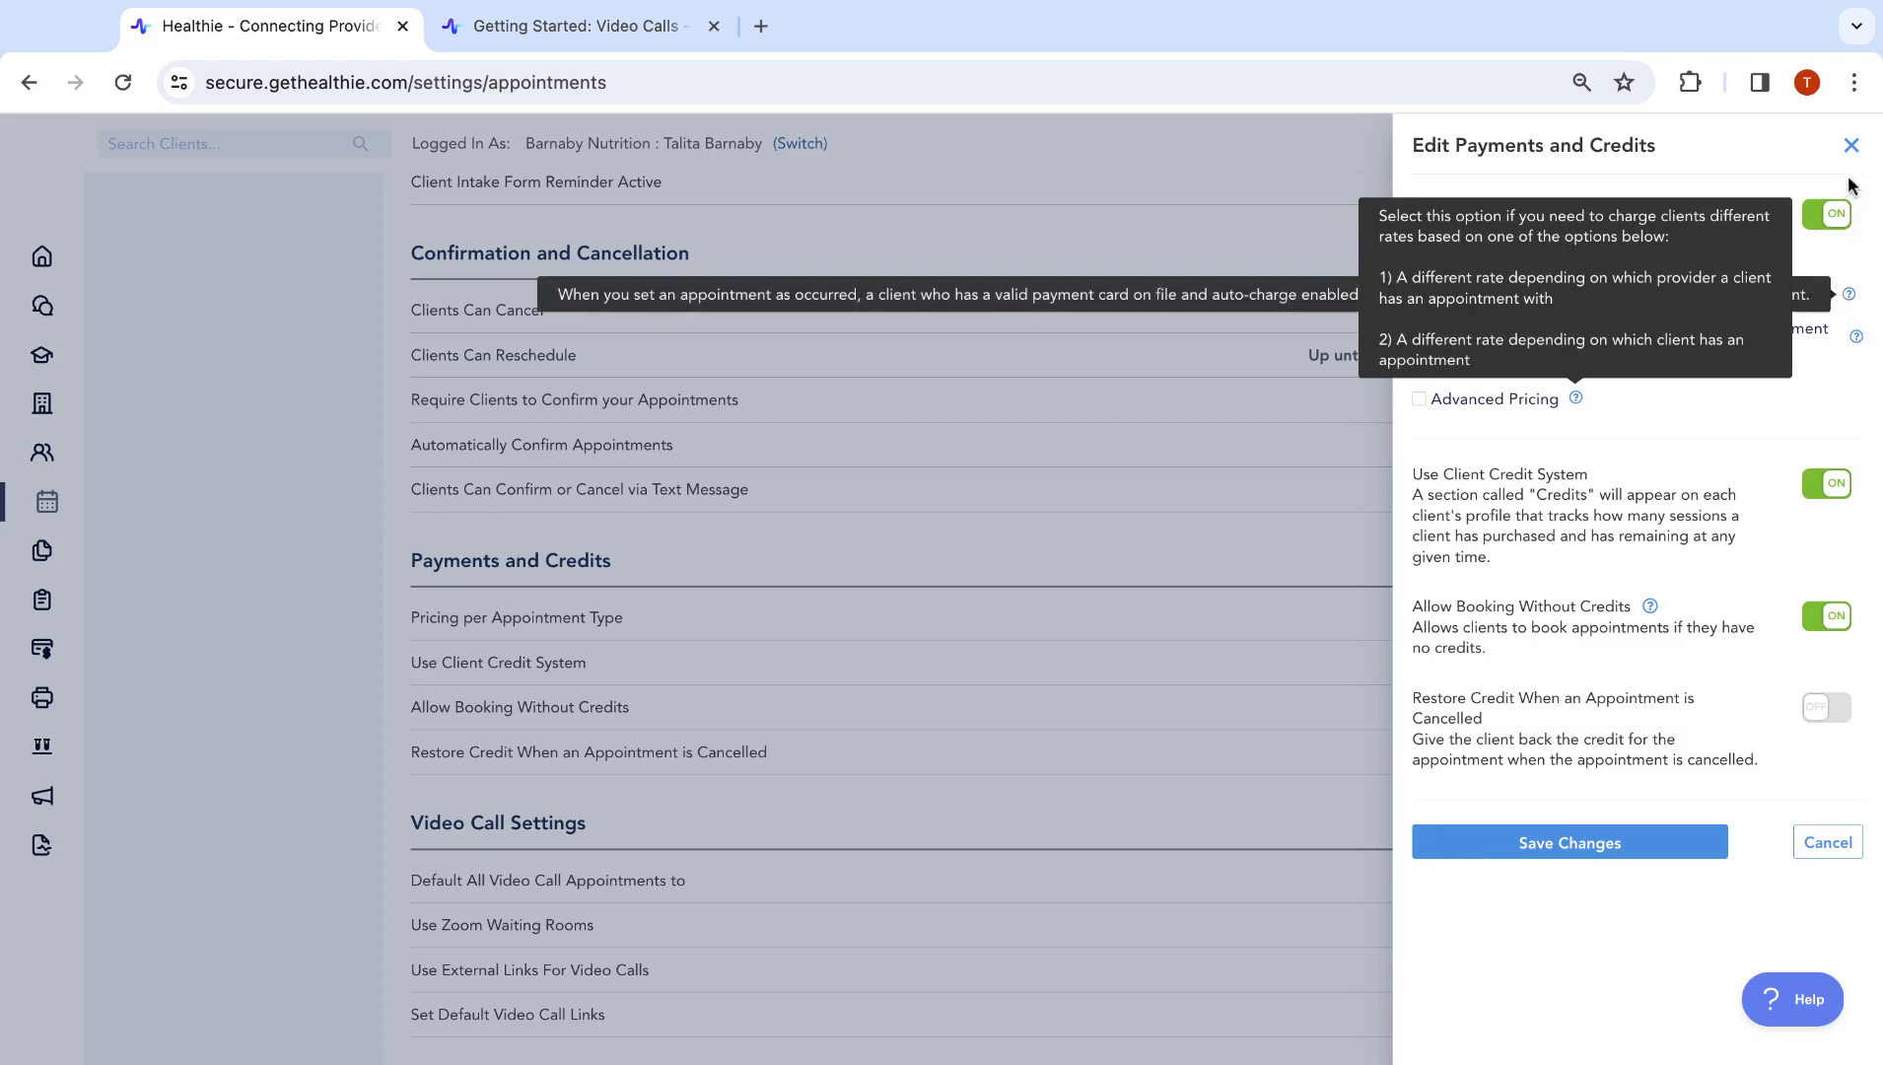
{"action": "left_click", "coordinate": [1851, 147]}
{"action": "scroll", "coordinate": [630, 615], "scroll_direction": "up", "scroll_amount": 7}
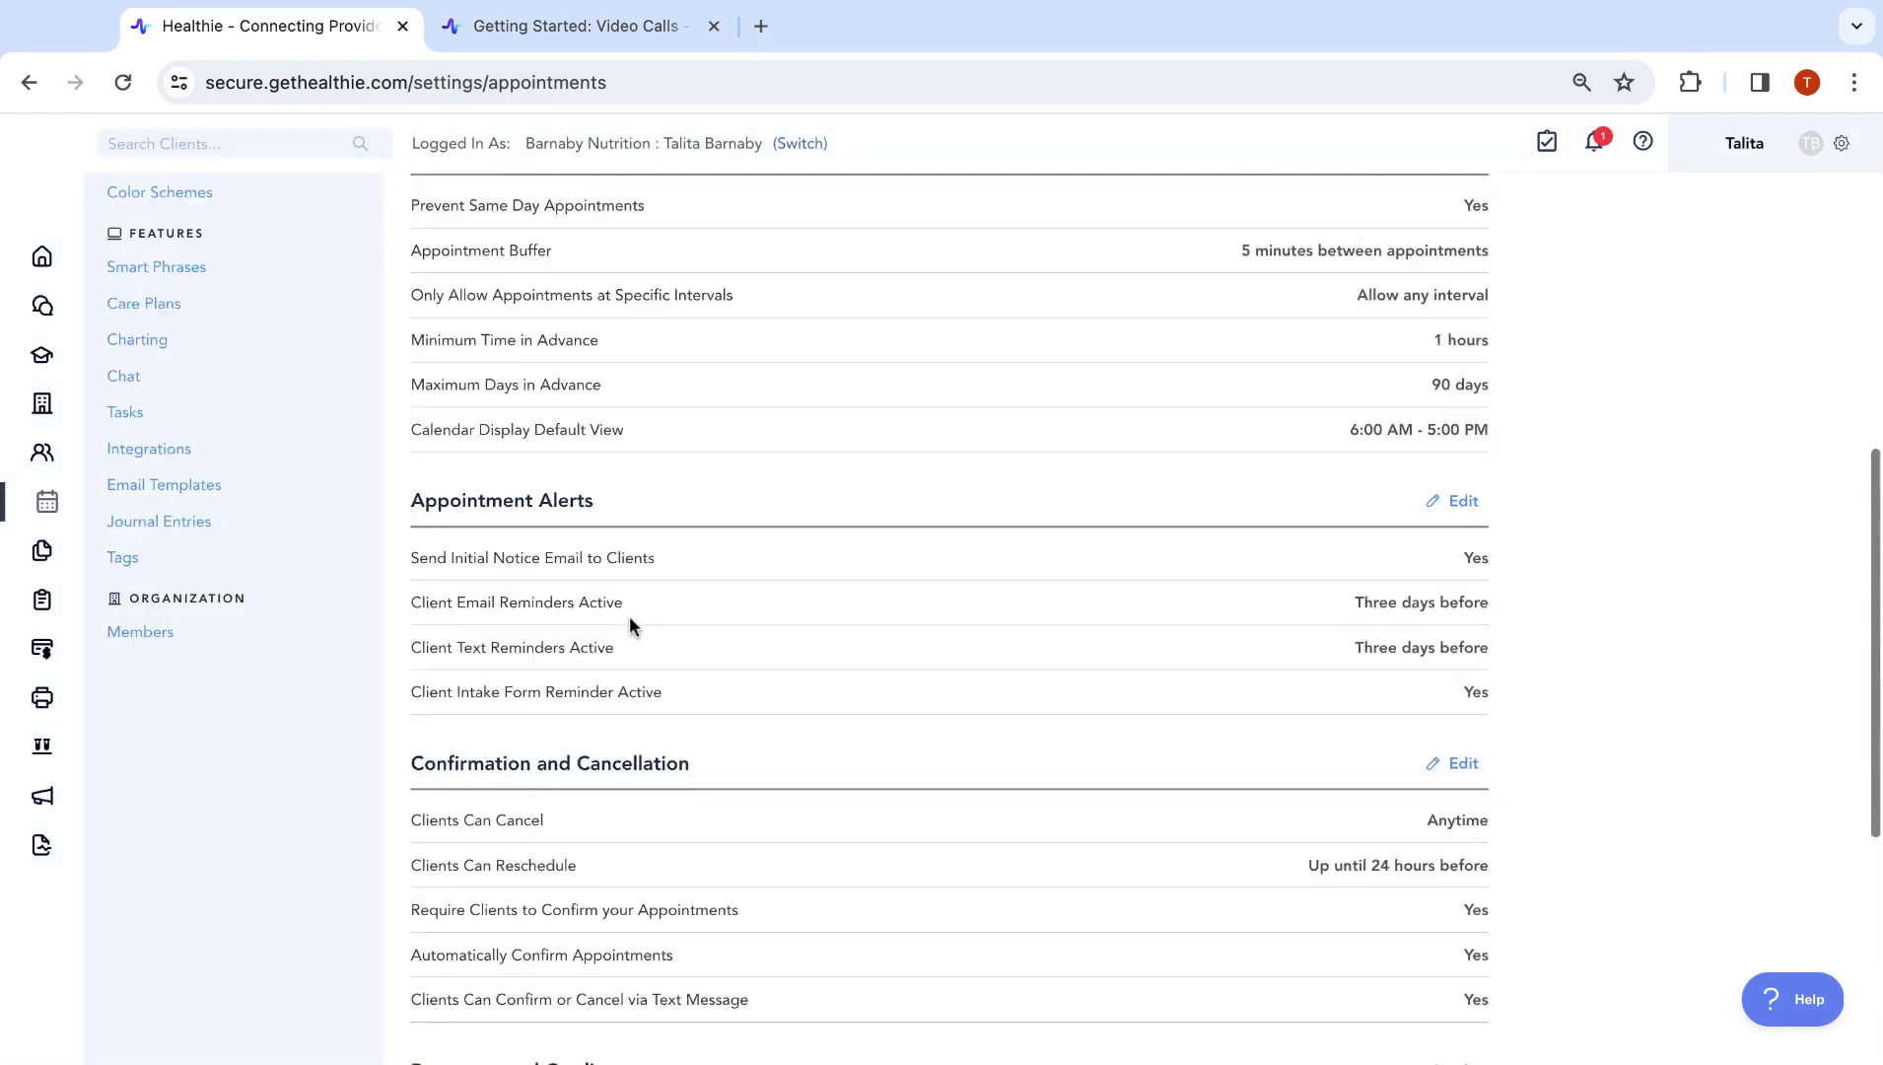
Edit the Discovery Call type, checking its pricing and the scheduled forms at the bottom
{"action": "left_click", "coordinate": [251, 477]}
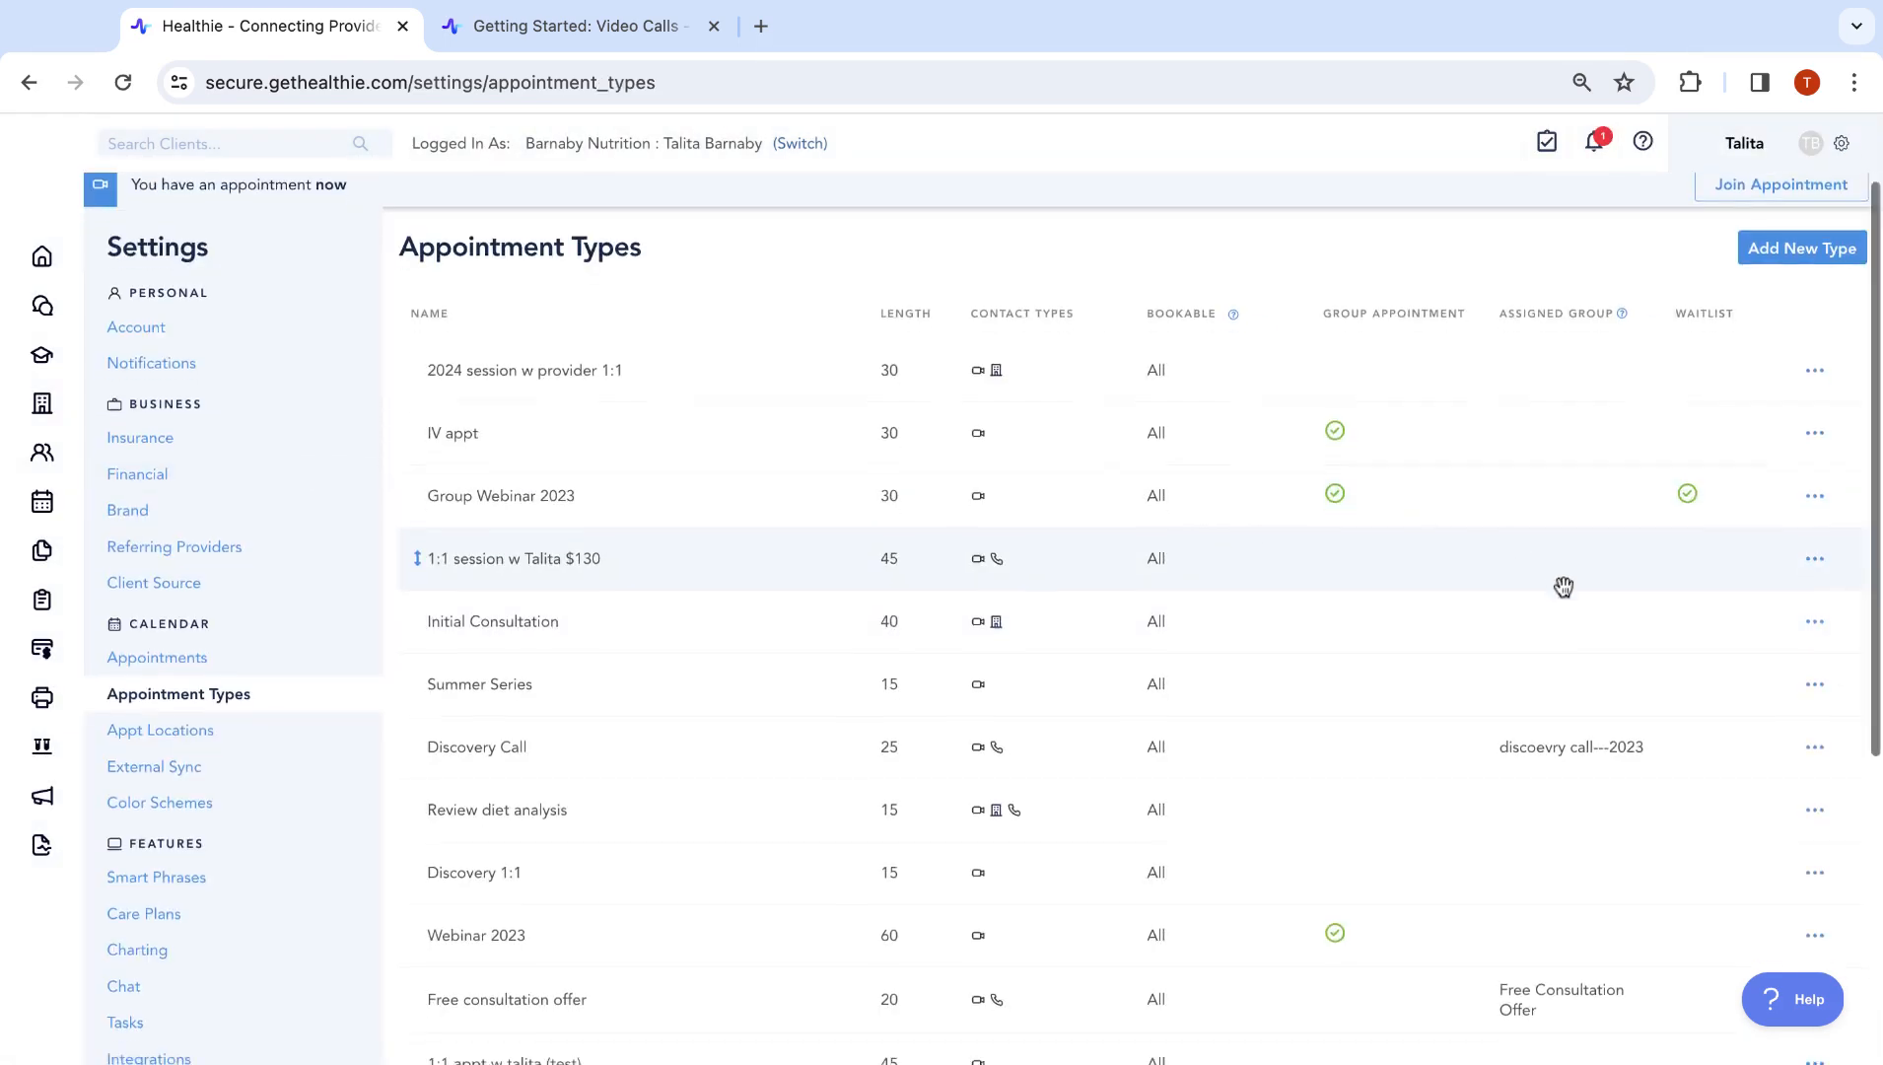
{"action": "scroll", "coordinate": [1564, 585], "scroll_direction": "down", "scroll_amount": 1}
{"action": "left_click", "coordinate": [1814, 715]}
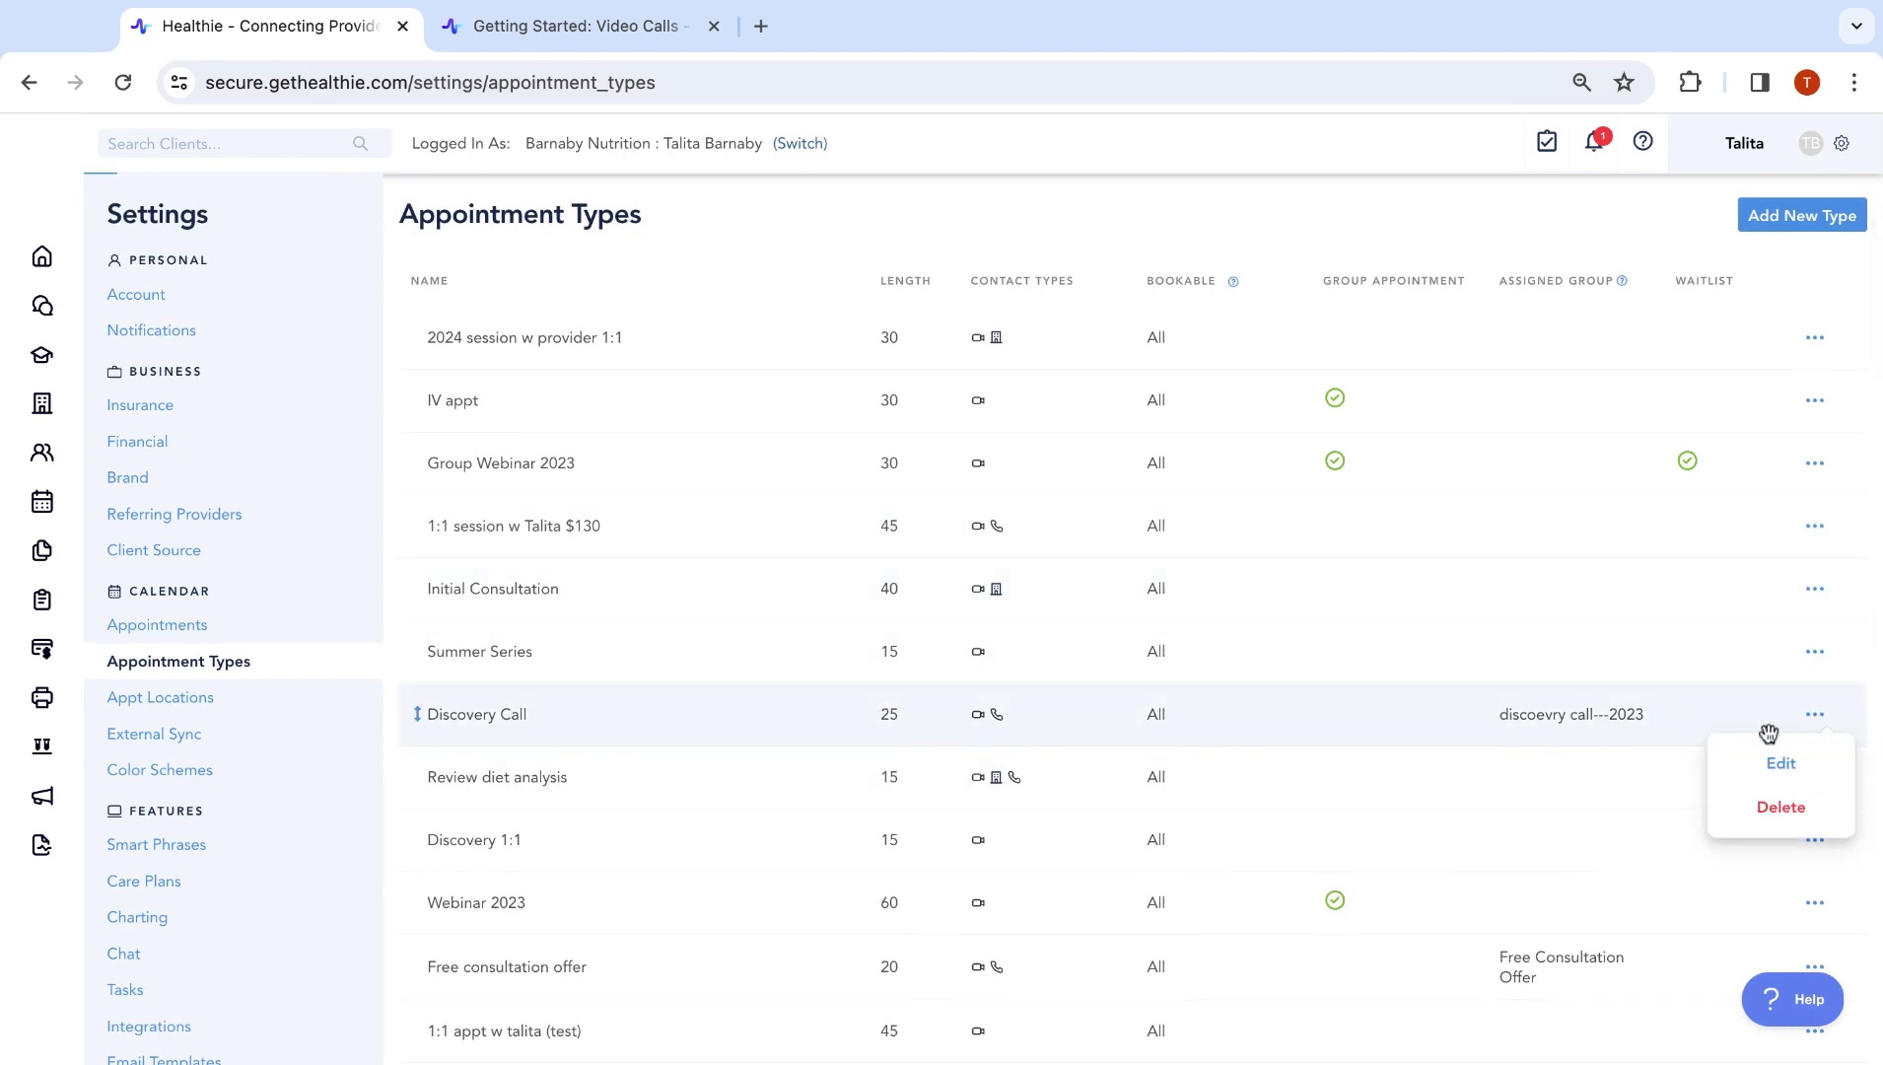
{"action": "left_click", "coordinate": [1767, 770]}
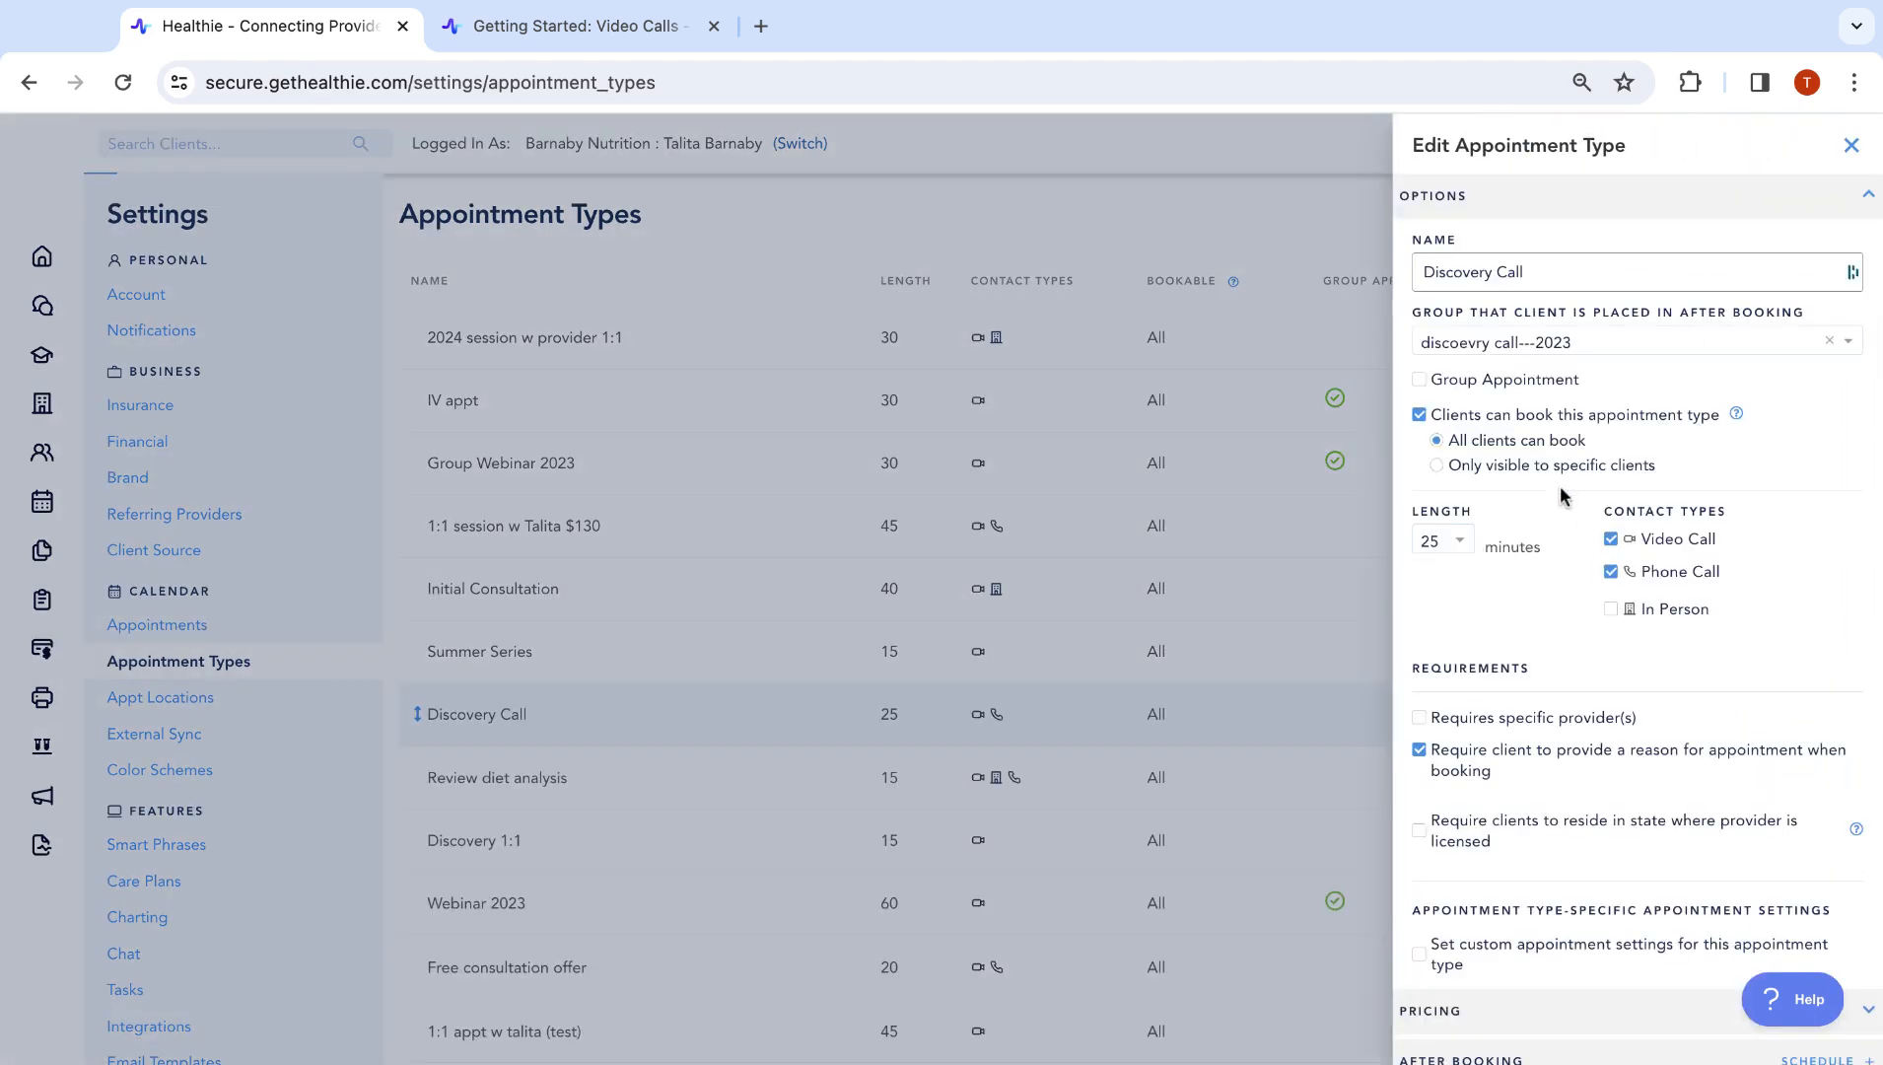
{"action": "scroll", "coordinate": [1560, 488], "scroll_direction": "down", "scroll_amount": 5}
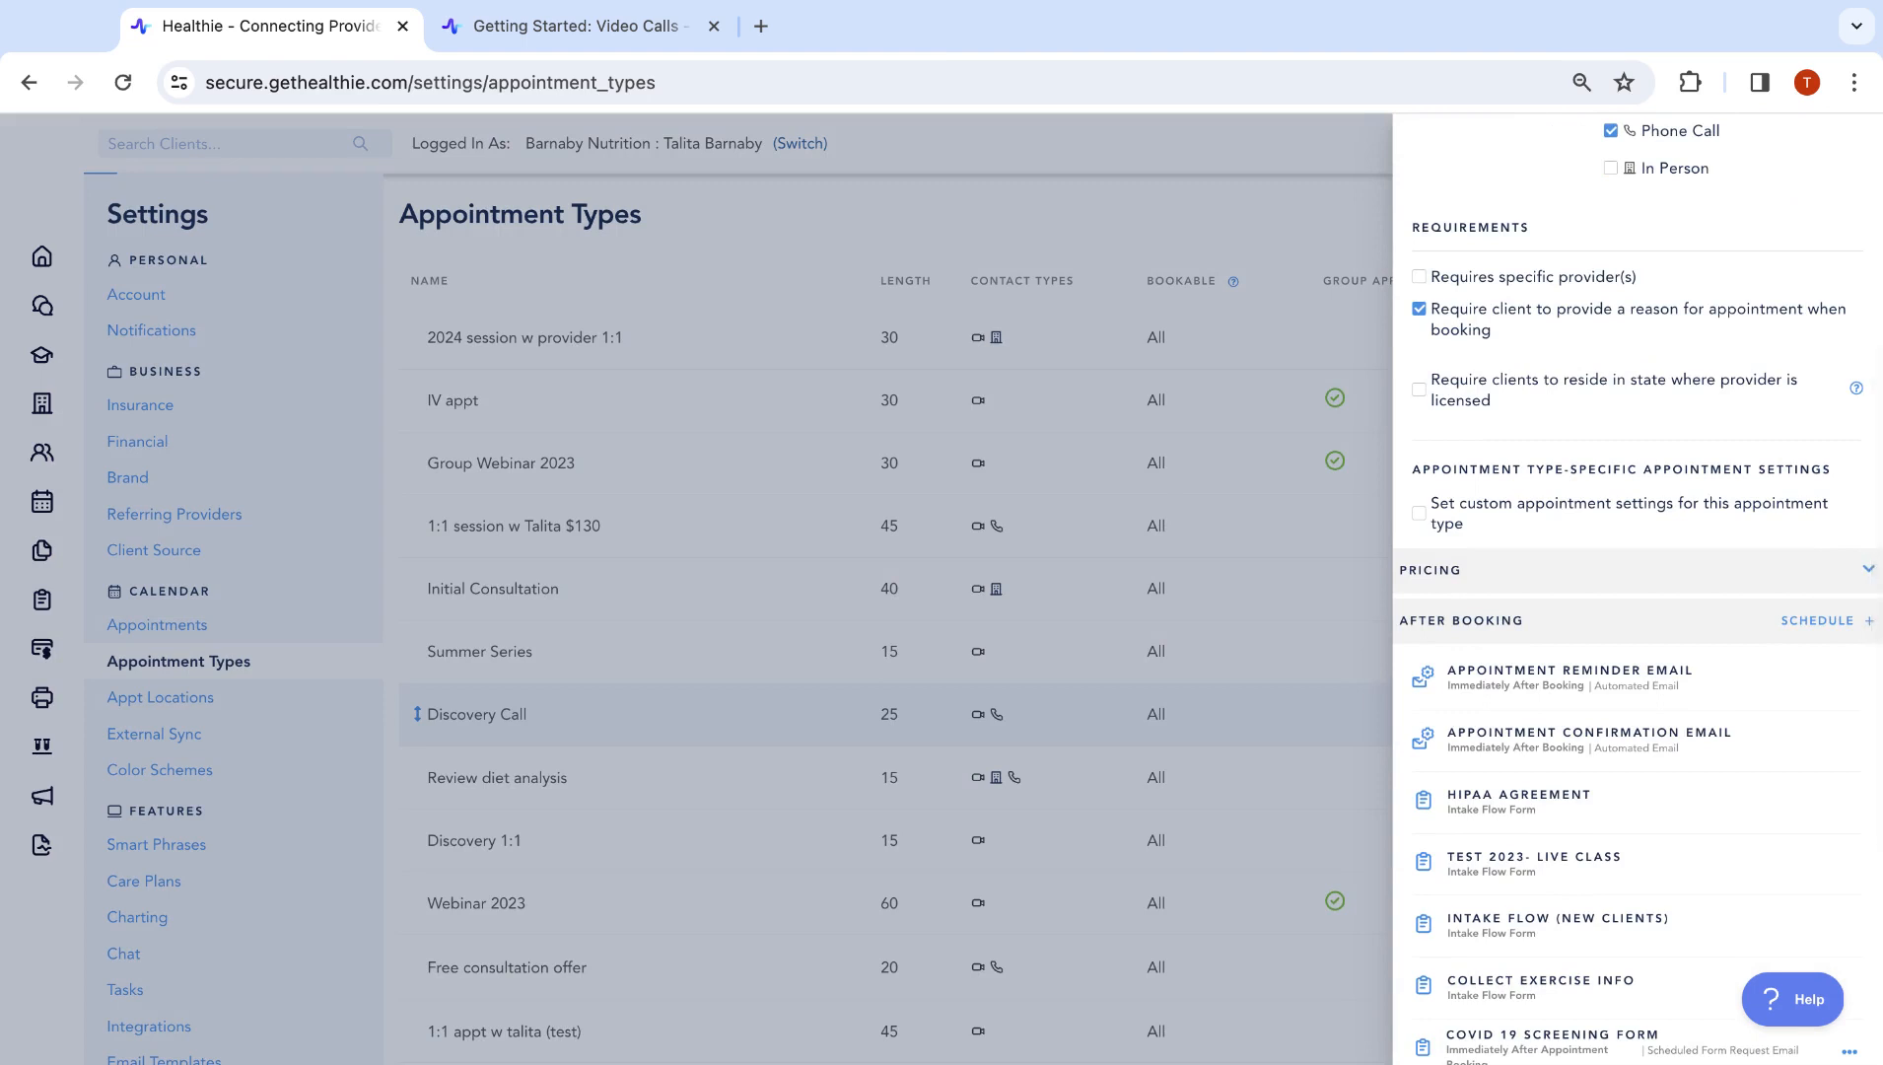
{"action": "scroll", "coordinate": [1559, 490], "scroll_direction": "down", "scroll_amount": 2}
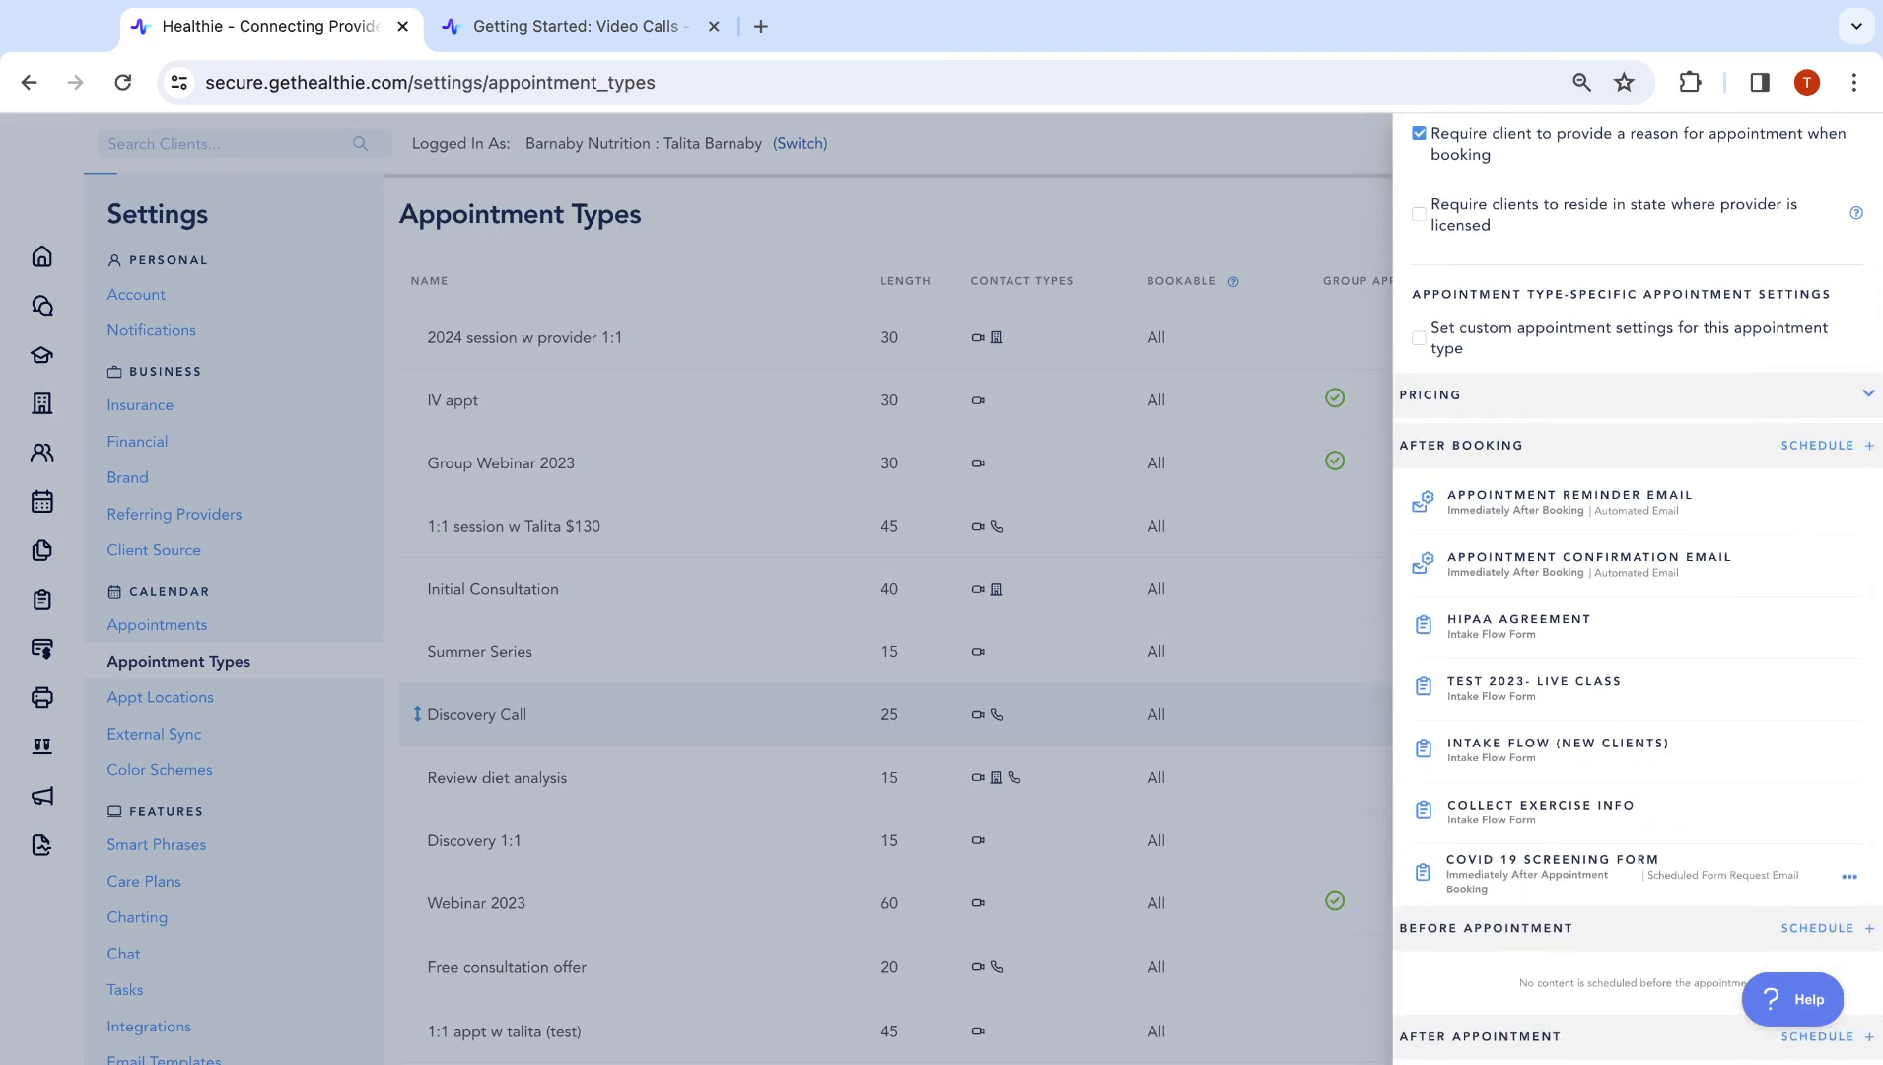
{"action": "left_click", "coordinate": [1478, 390]}
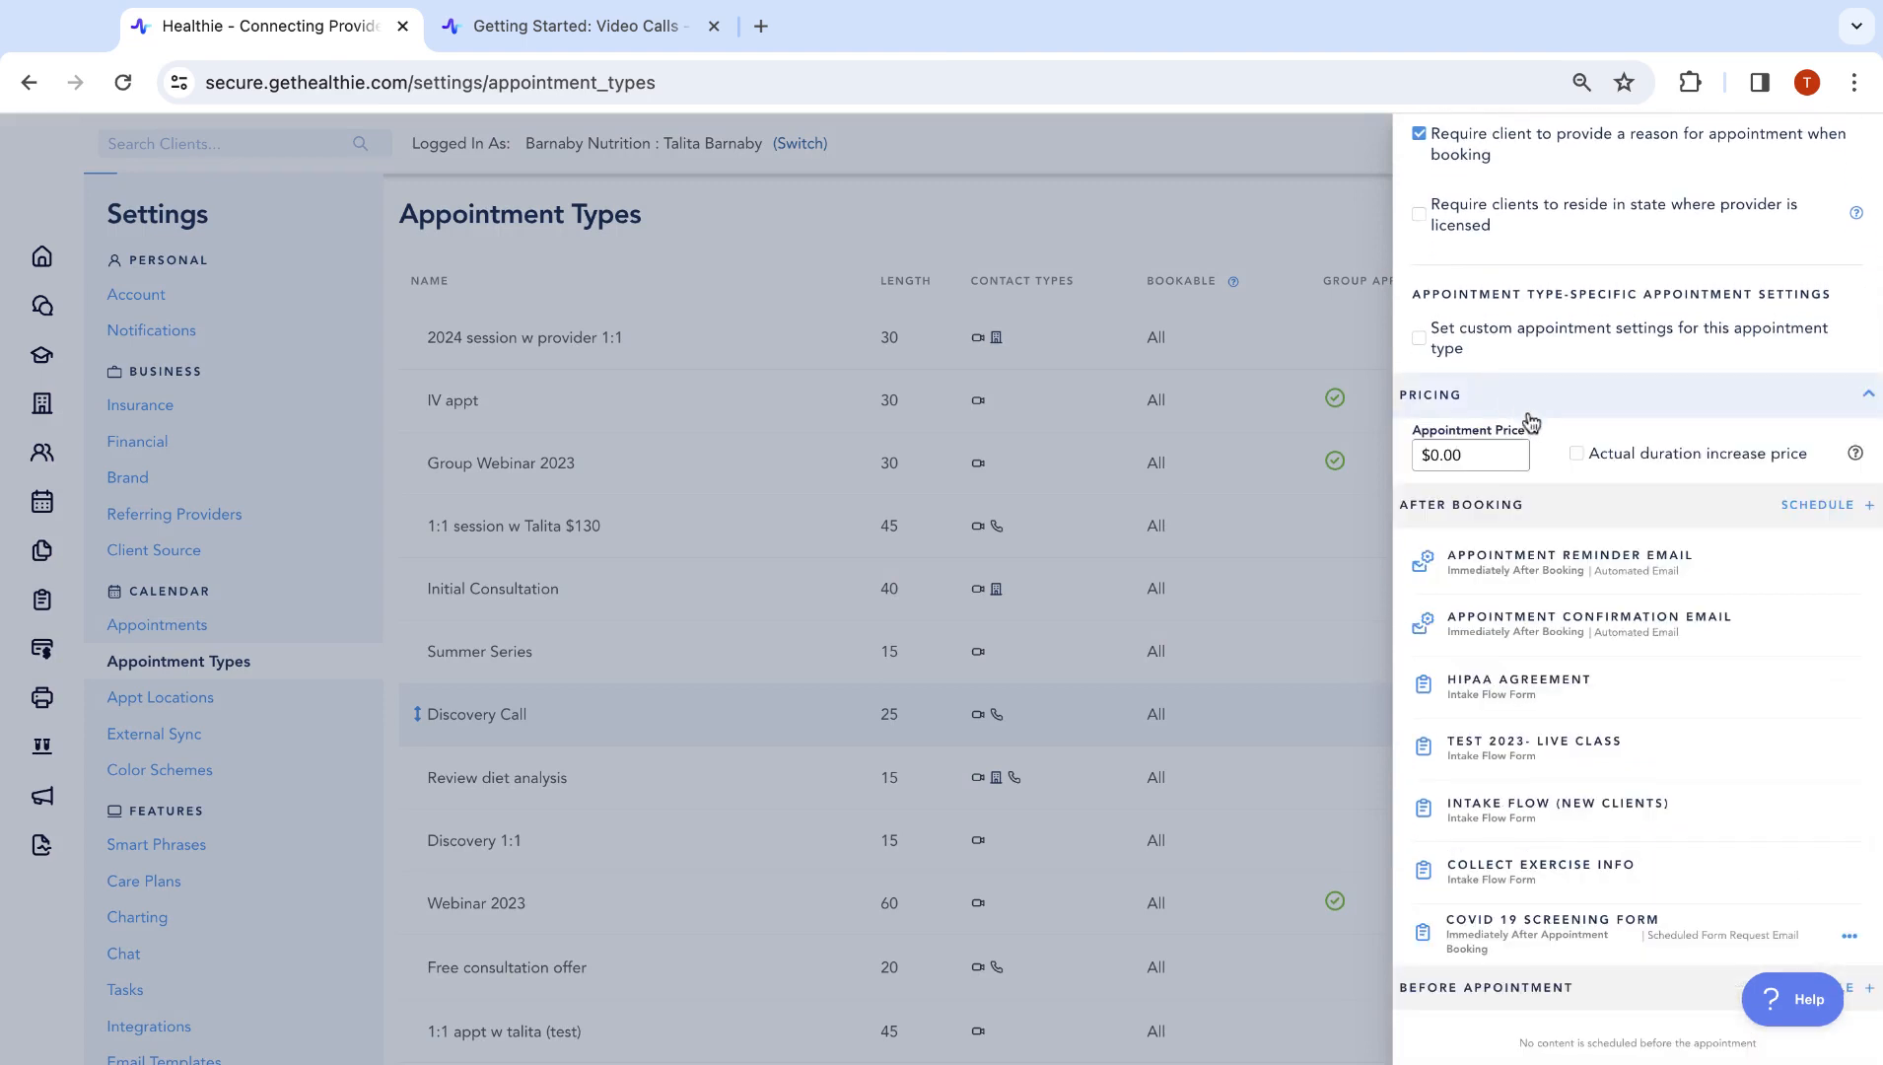
{"action": "left_click", "coordinate": [1652, 400]}
{"action": "scroll", "coordinate": [1652, 401], "scroll_direction": "down", "scroll_amount": 2}
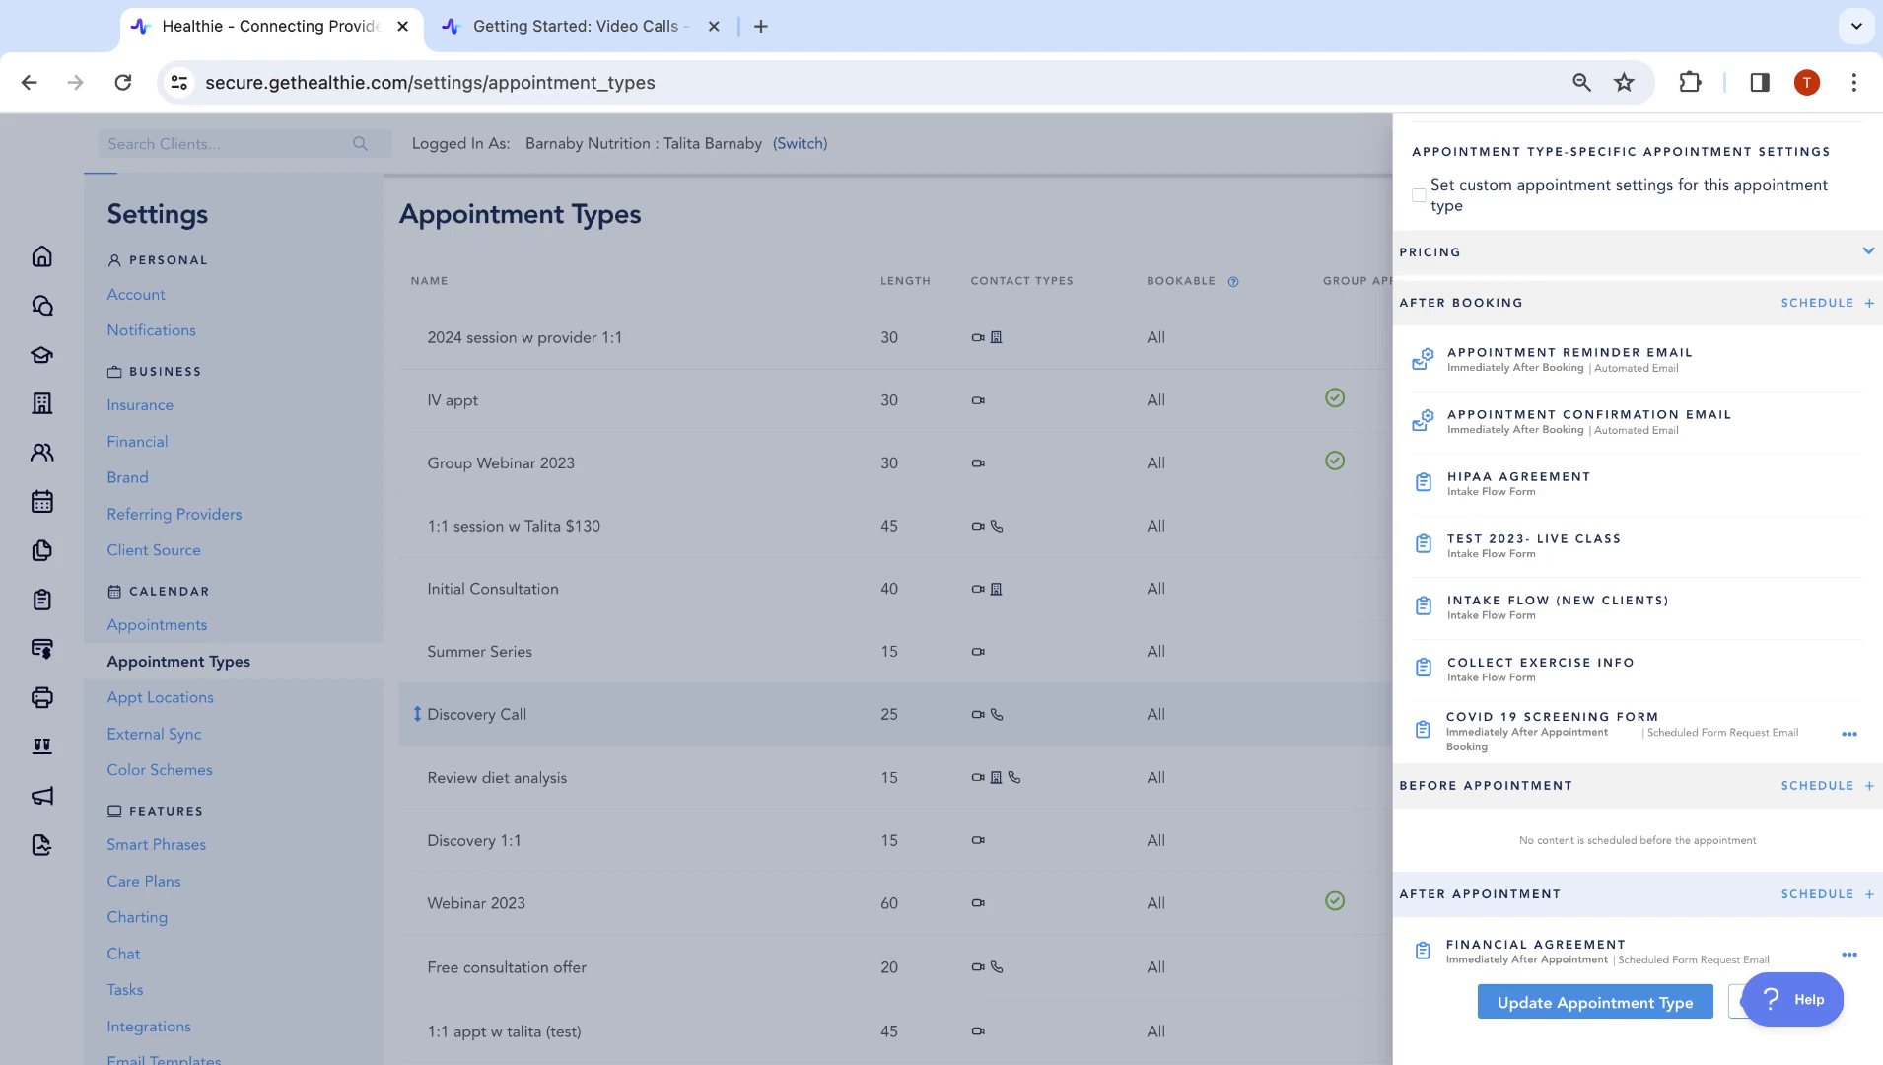
Schedule the 'client info' form to send immediately after the appointment
{"action": "left_click", "coordinate": [1829, 901]}
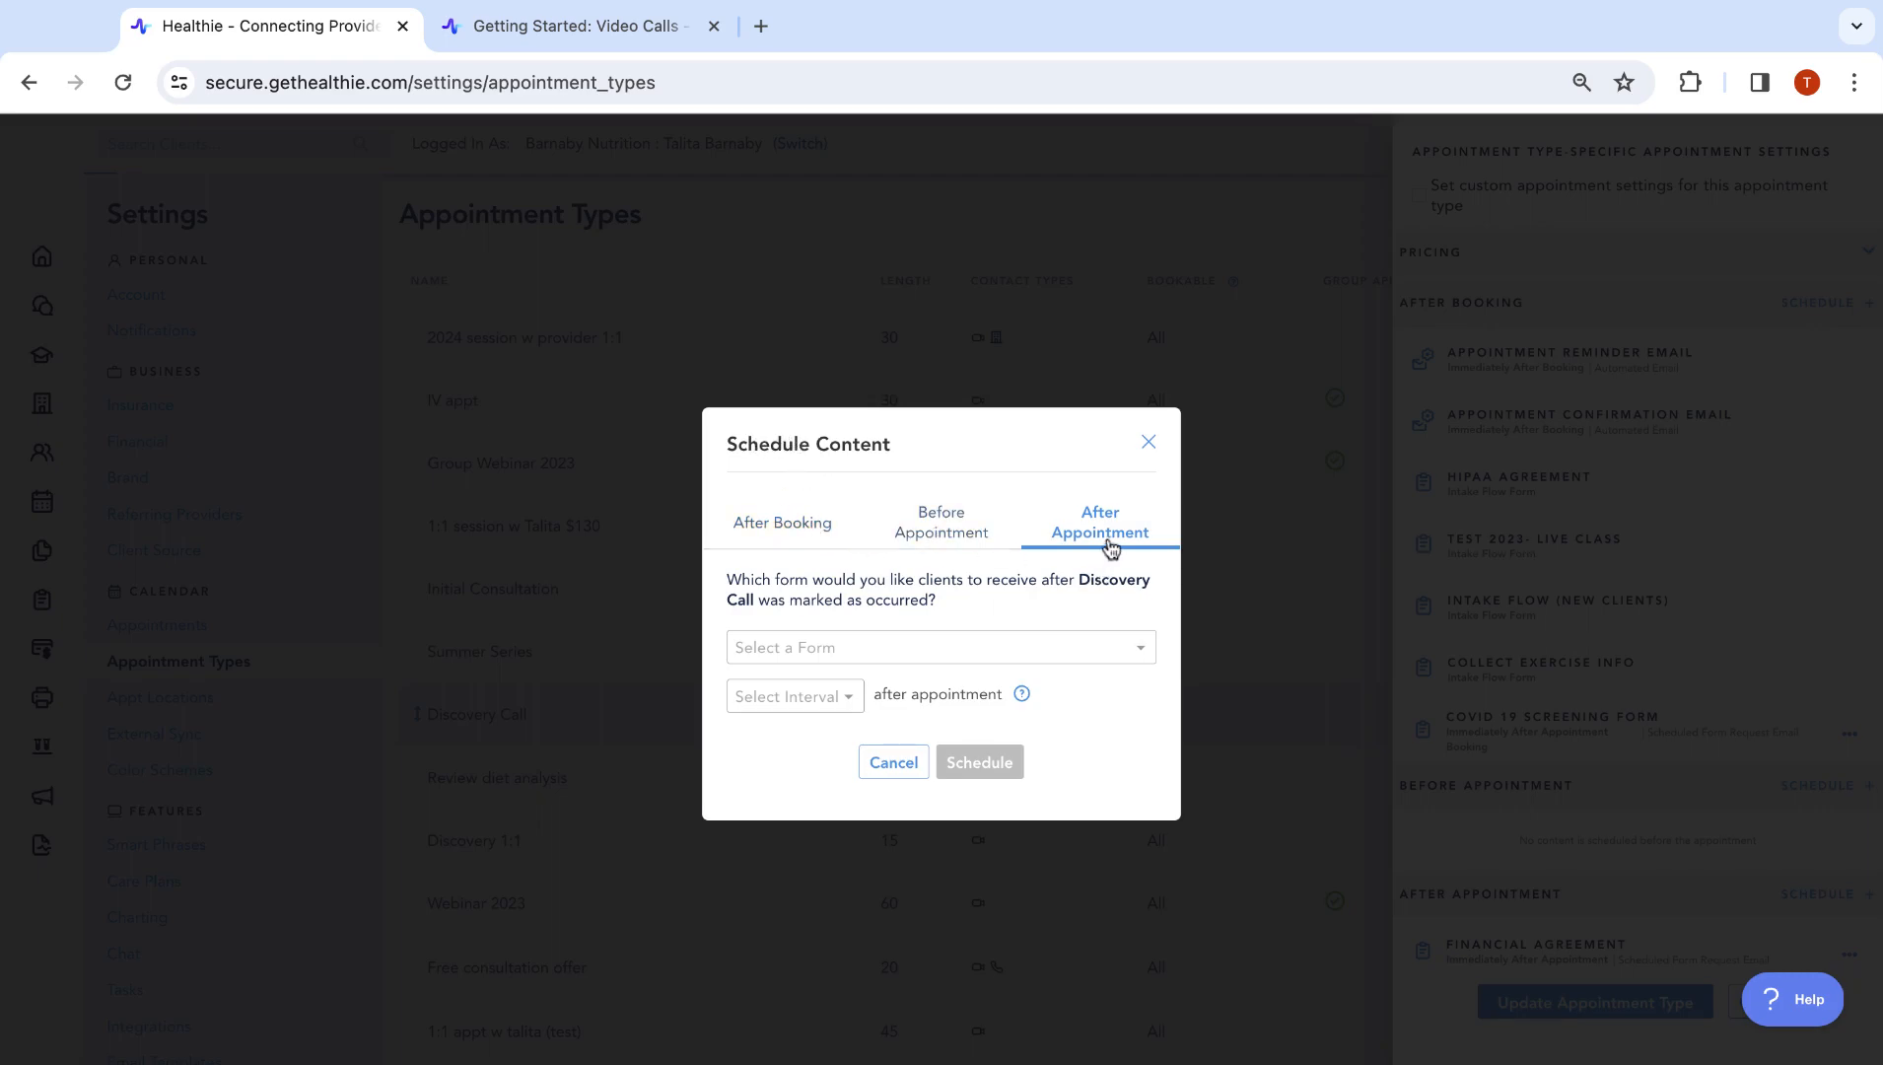
{"action": "left_click", "coordinate": [821, 649]}
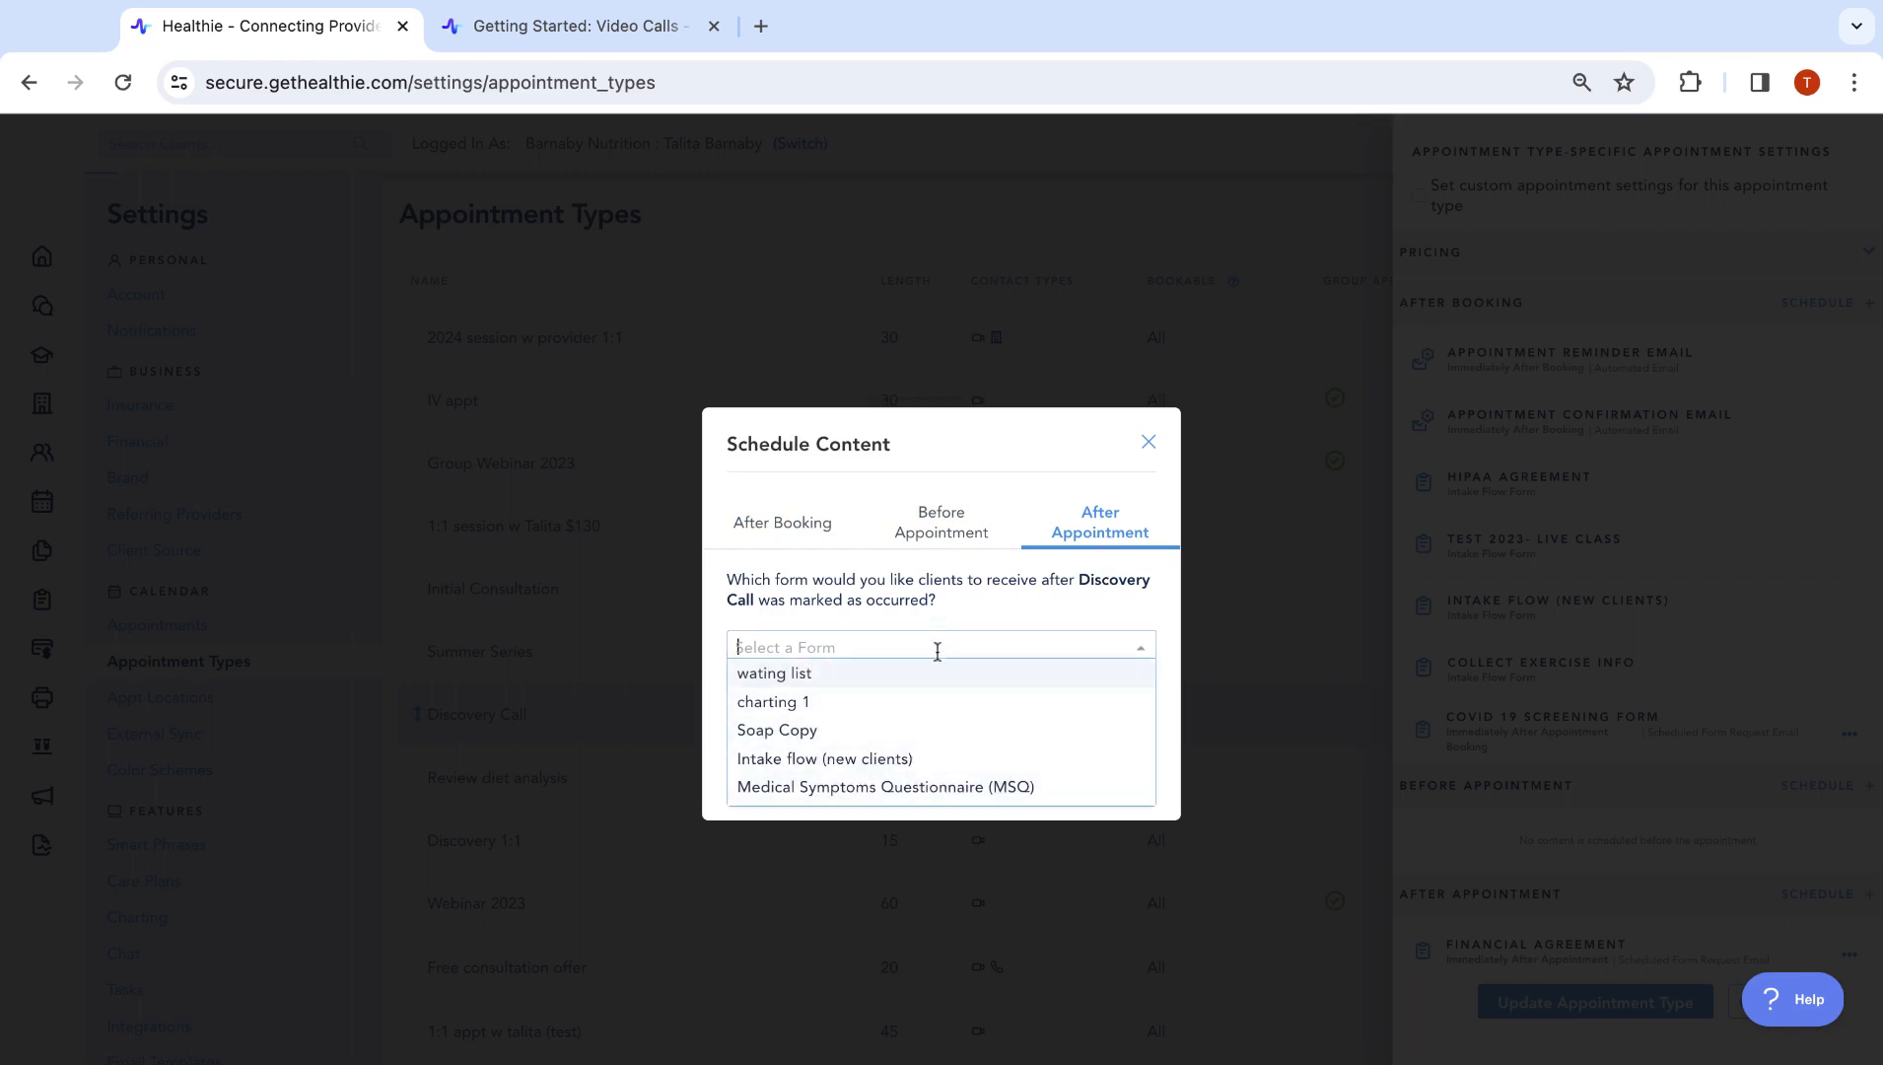
{"action": "scroll", "coordinate": [912, 768], "scroll_direction": "down", "scroll_amount": 5}
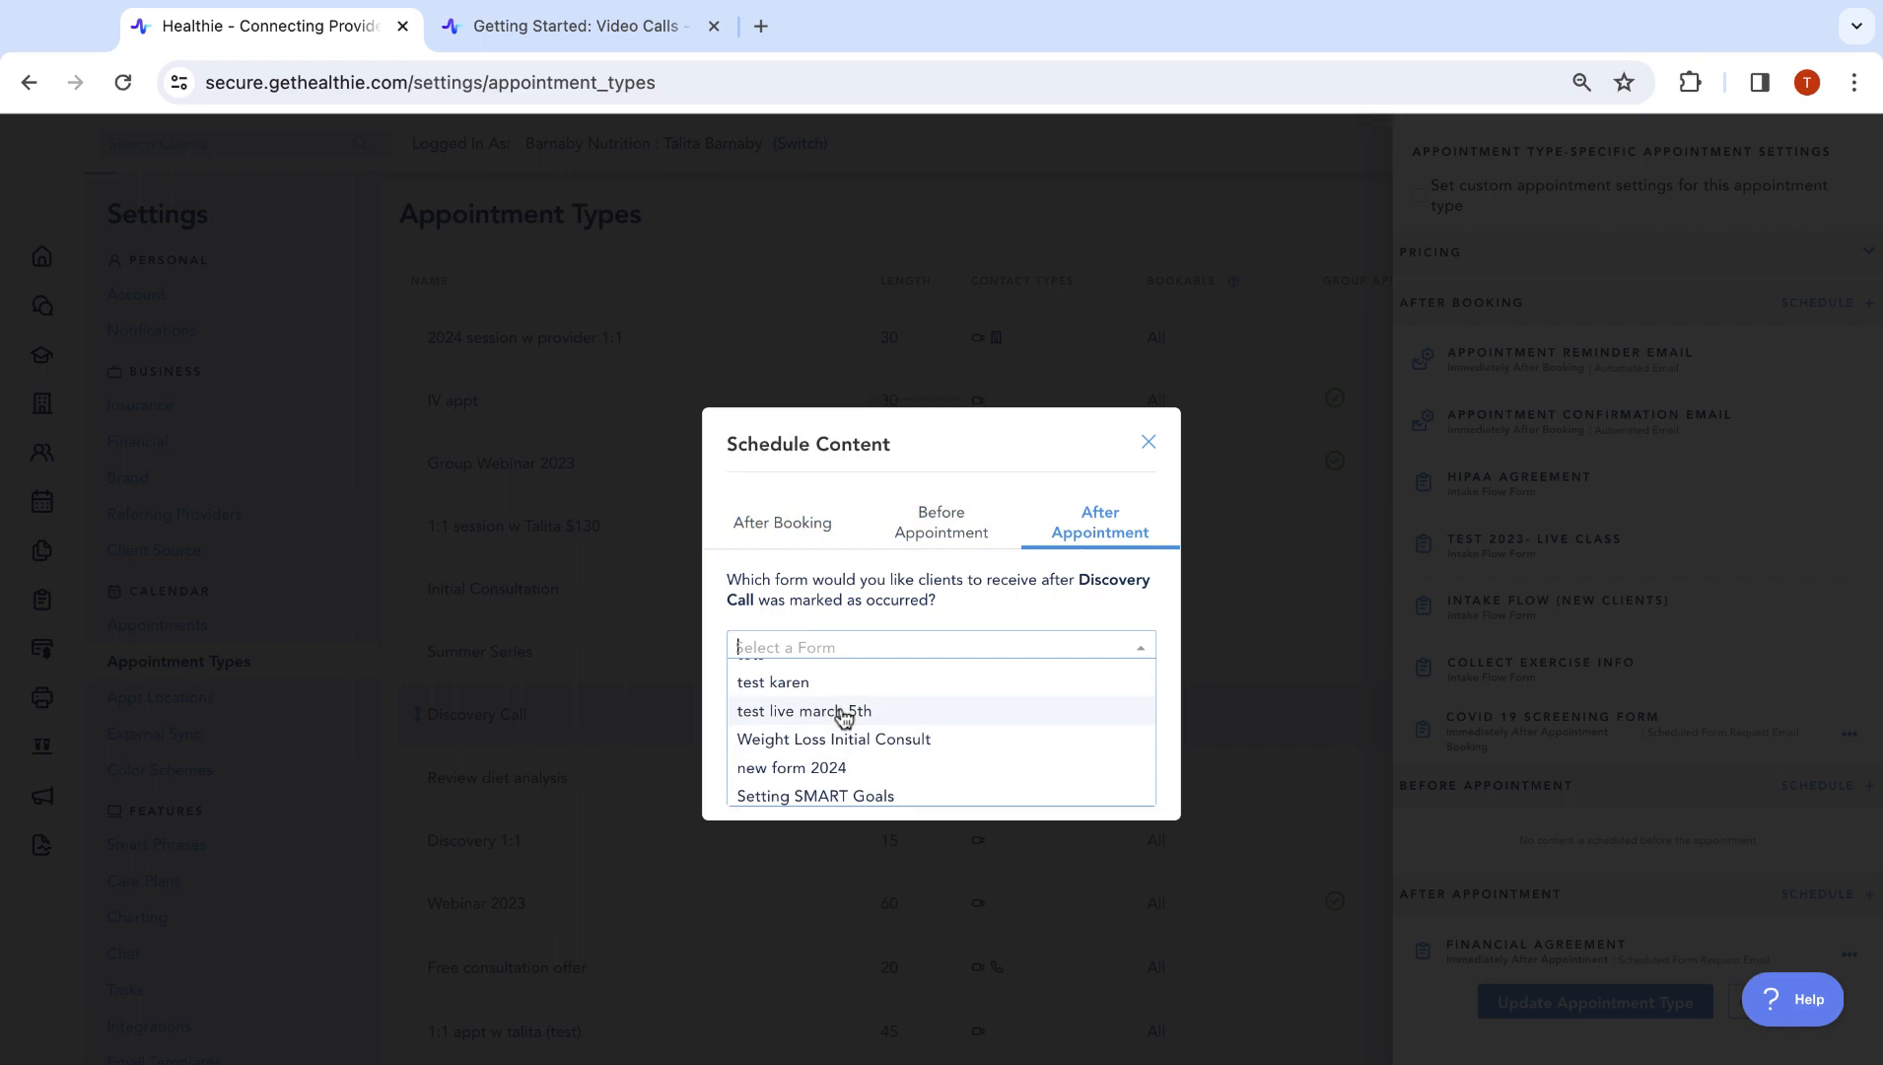
{"action": "scroll", "coordinate": [841, 723], "scroll_direction": "down", "scroll_amount": 3}
{"action": "scroll", "coordinate": [841, 723], "scroll_direction": "up", "scroll_amount": 1}
{"action": "left_click", "coordinate": [843, 749]}
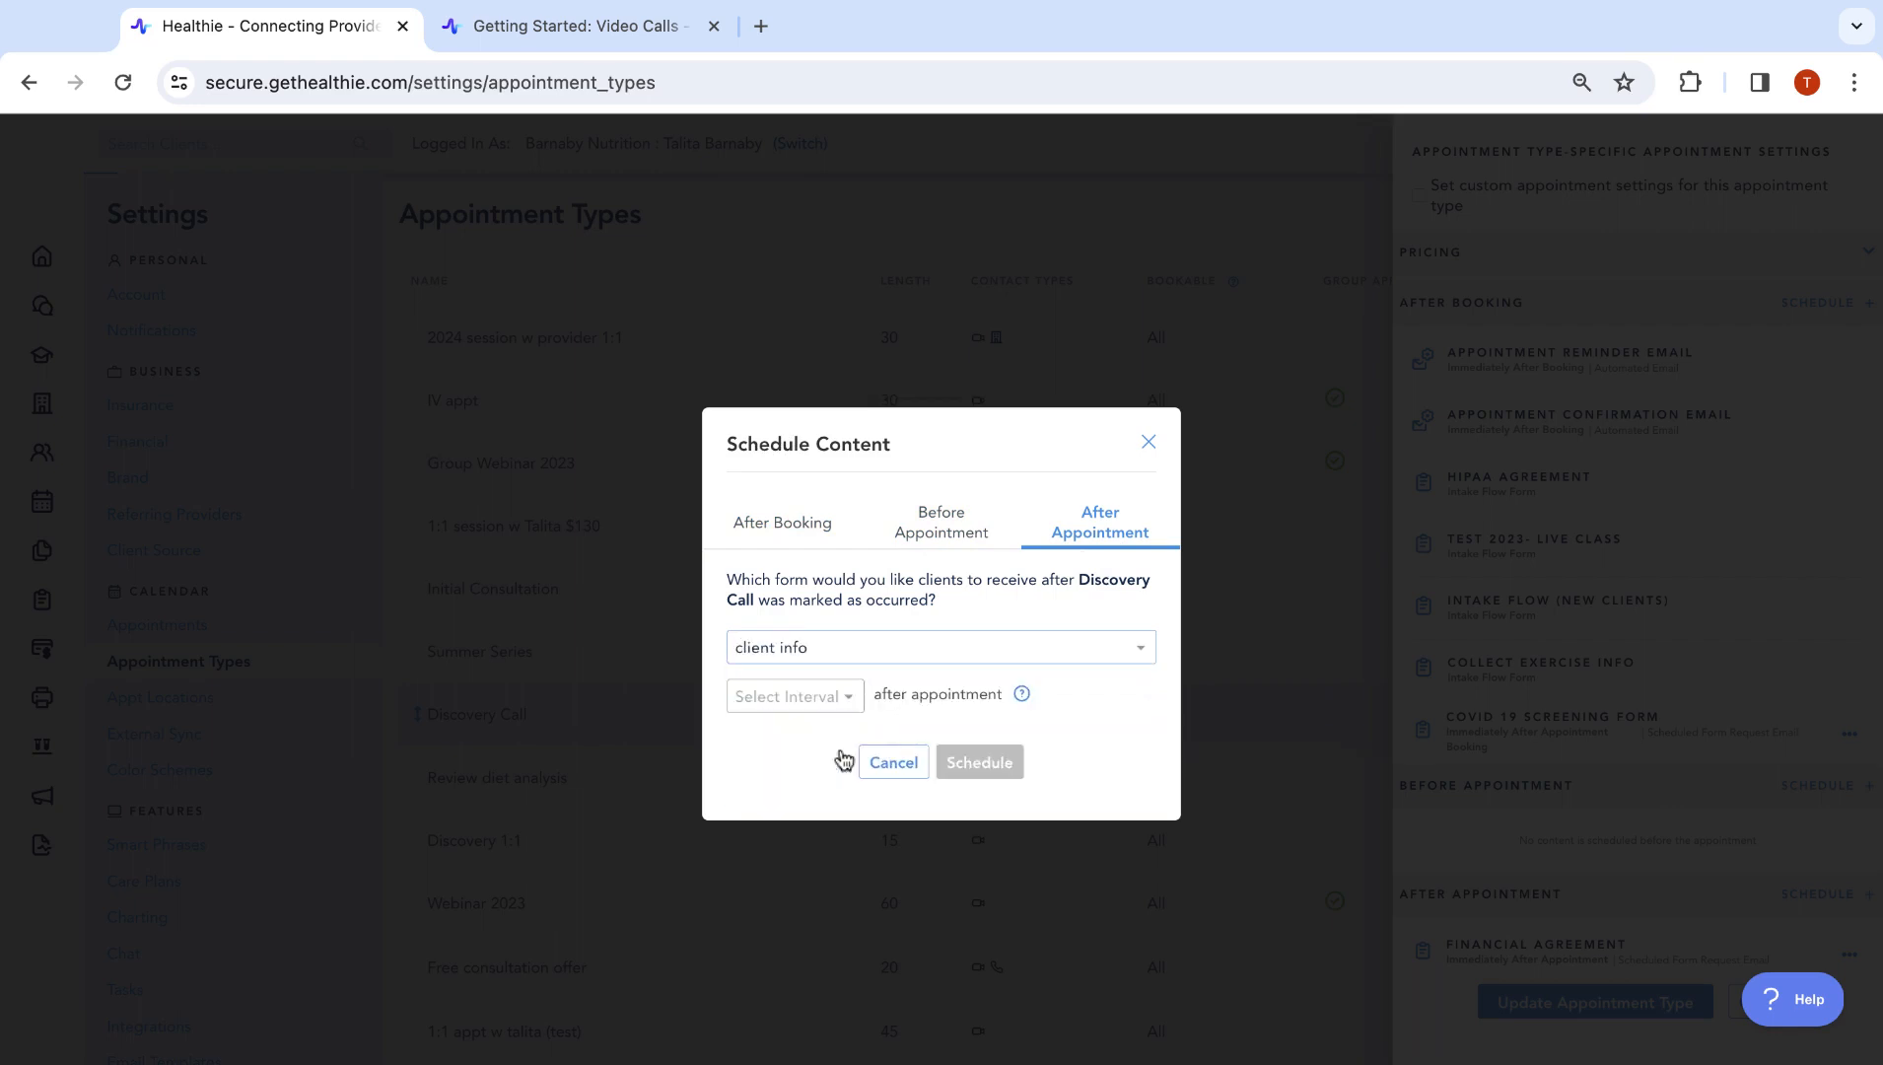
{"action": "left_click", "coordinate": [833, 696]}
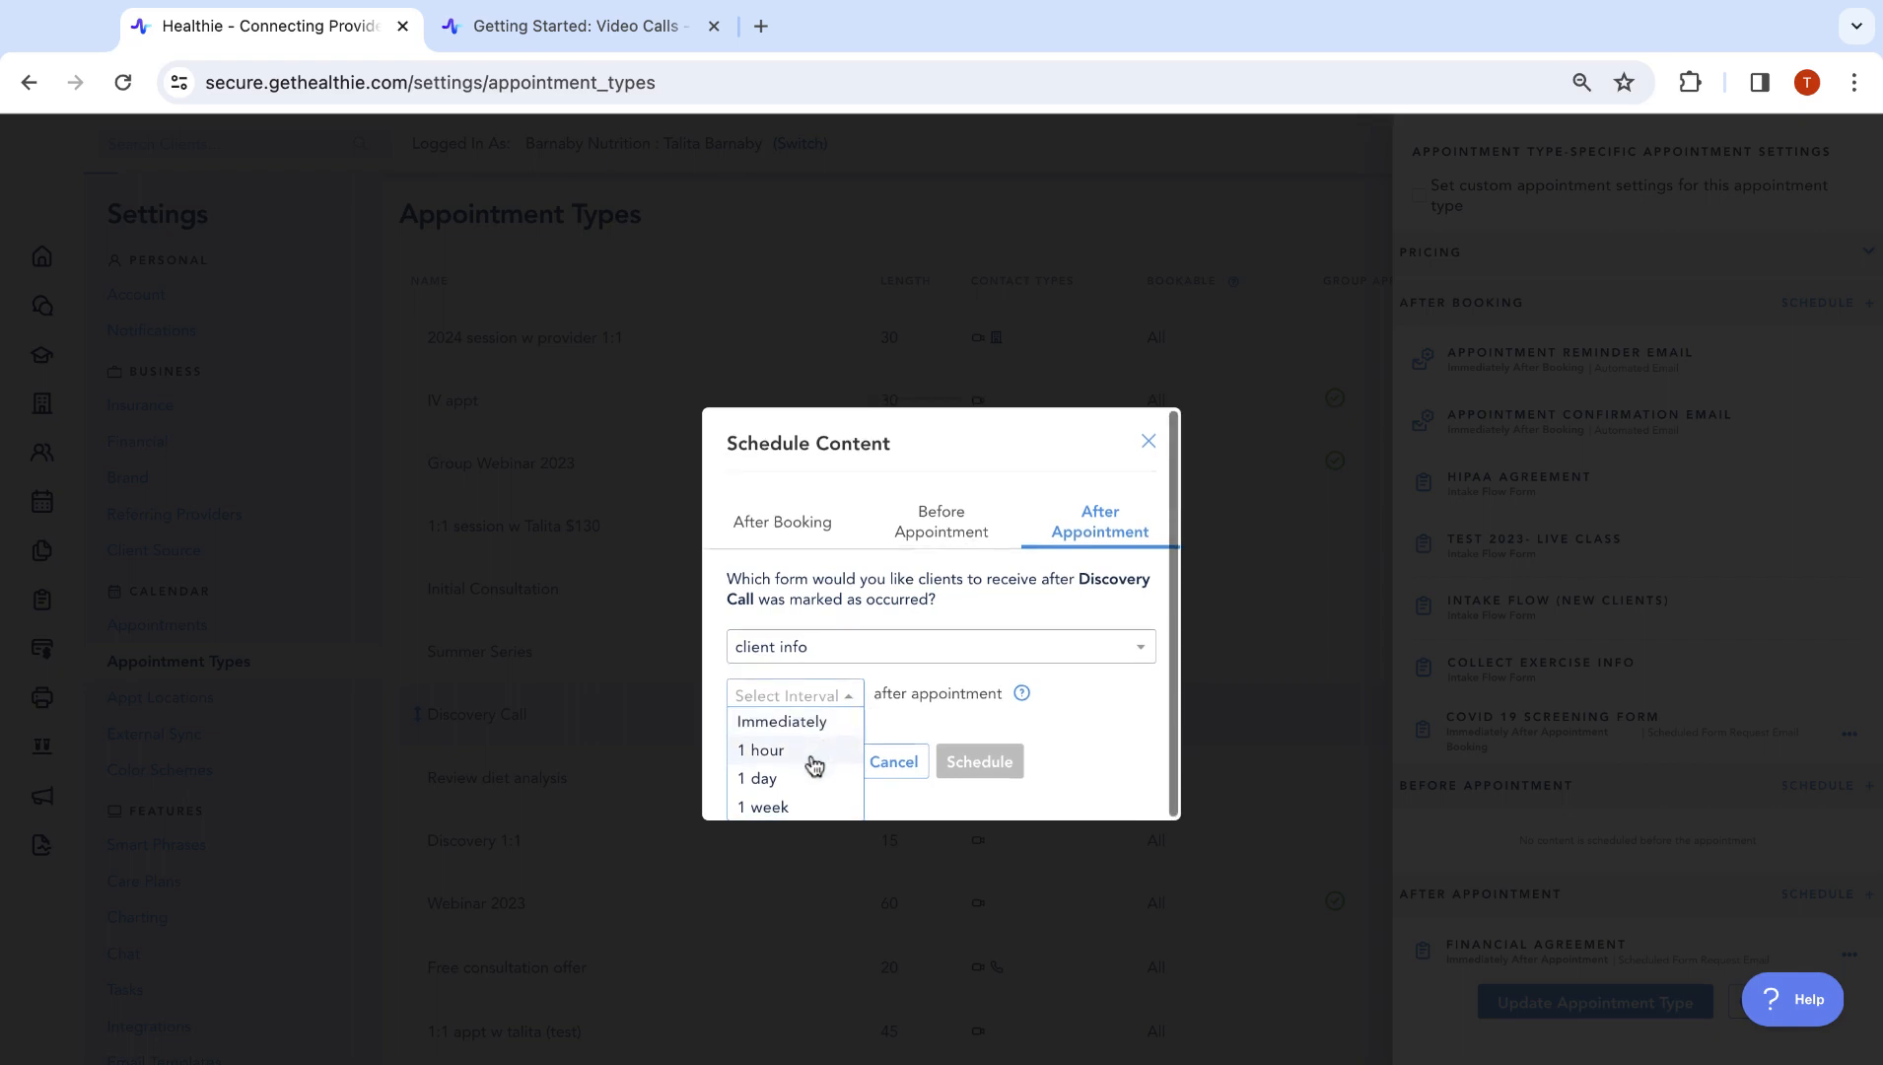
{"action": "left_click", "coordinate": [1071, 723]}
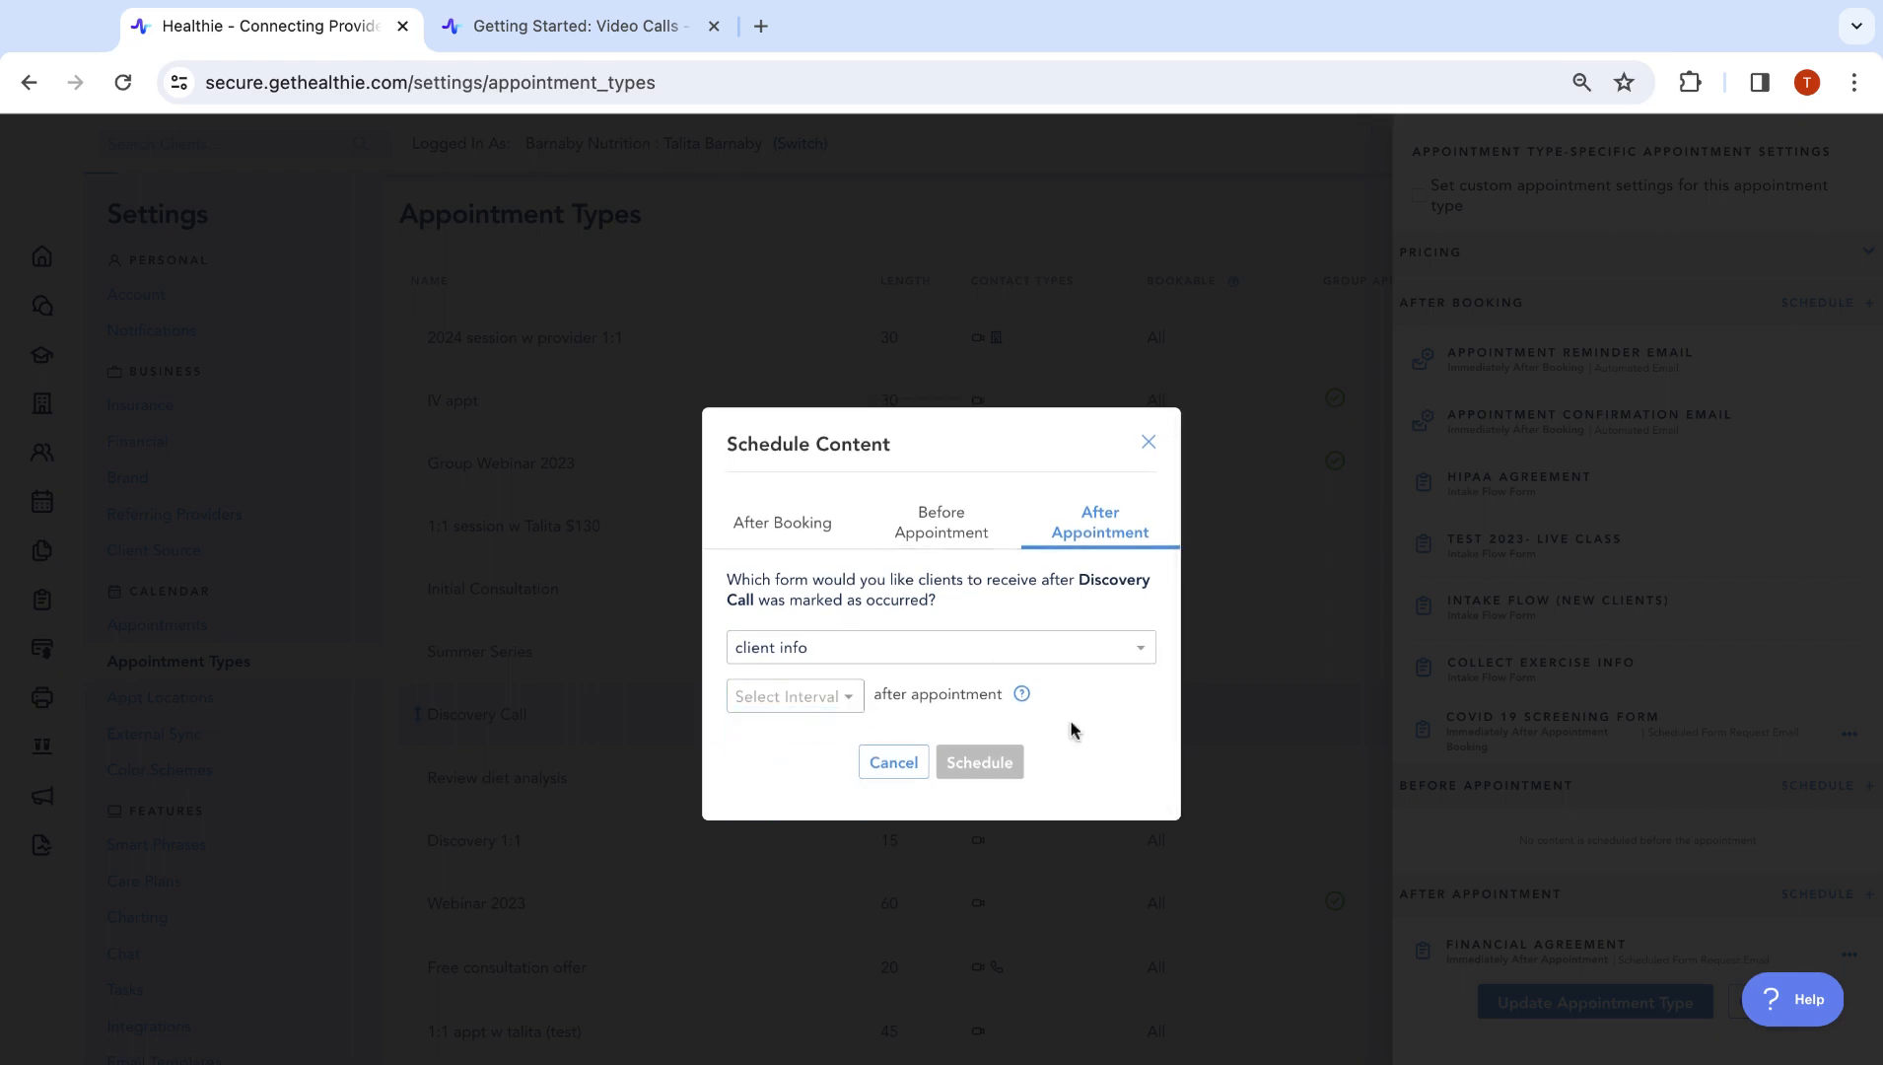
{"action": "left_click", "coordinate": [823, 695]}
{"action": "left_click", "coordinate": [824, 720]}
{"action": "left_click", "coordinate": [961, 773]}
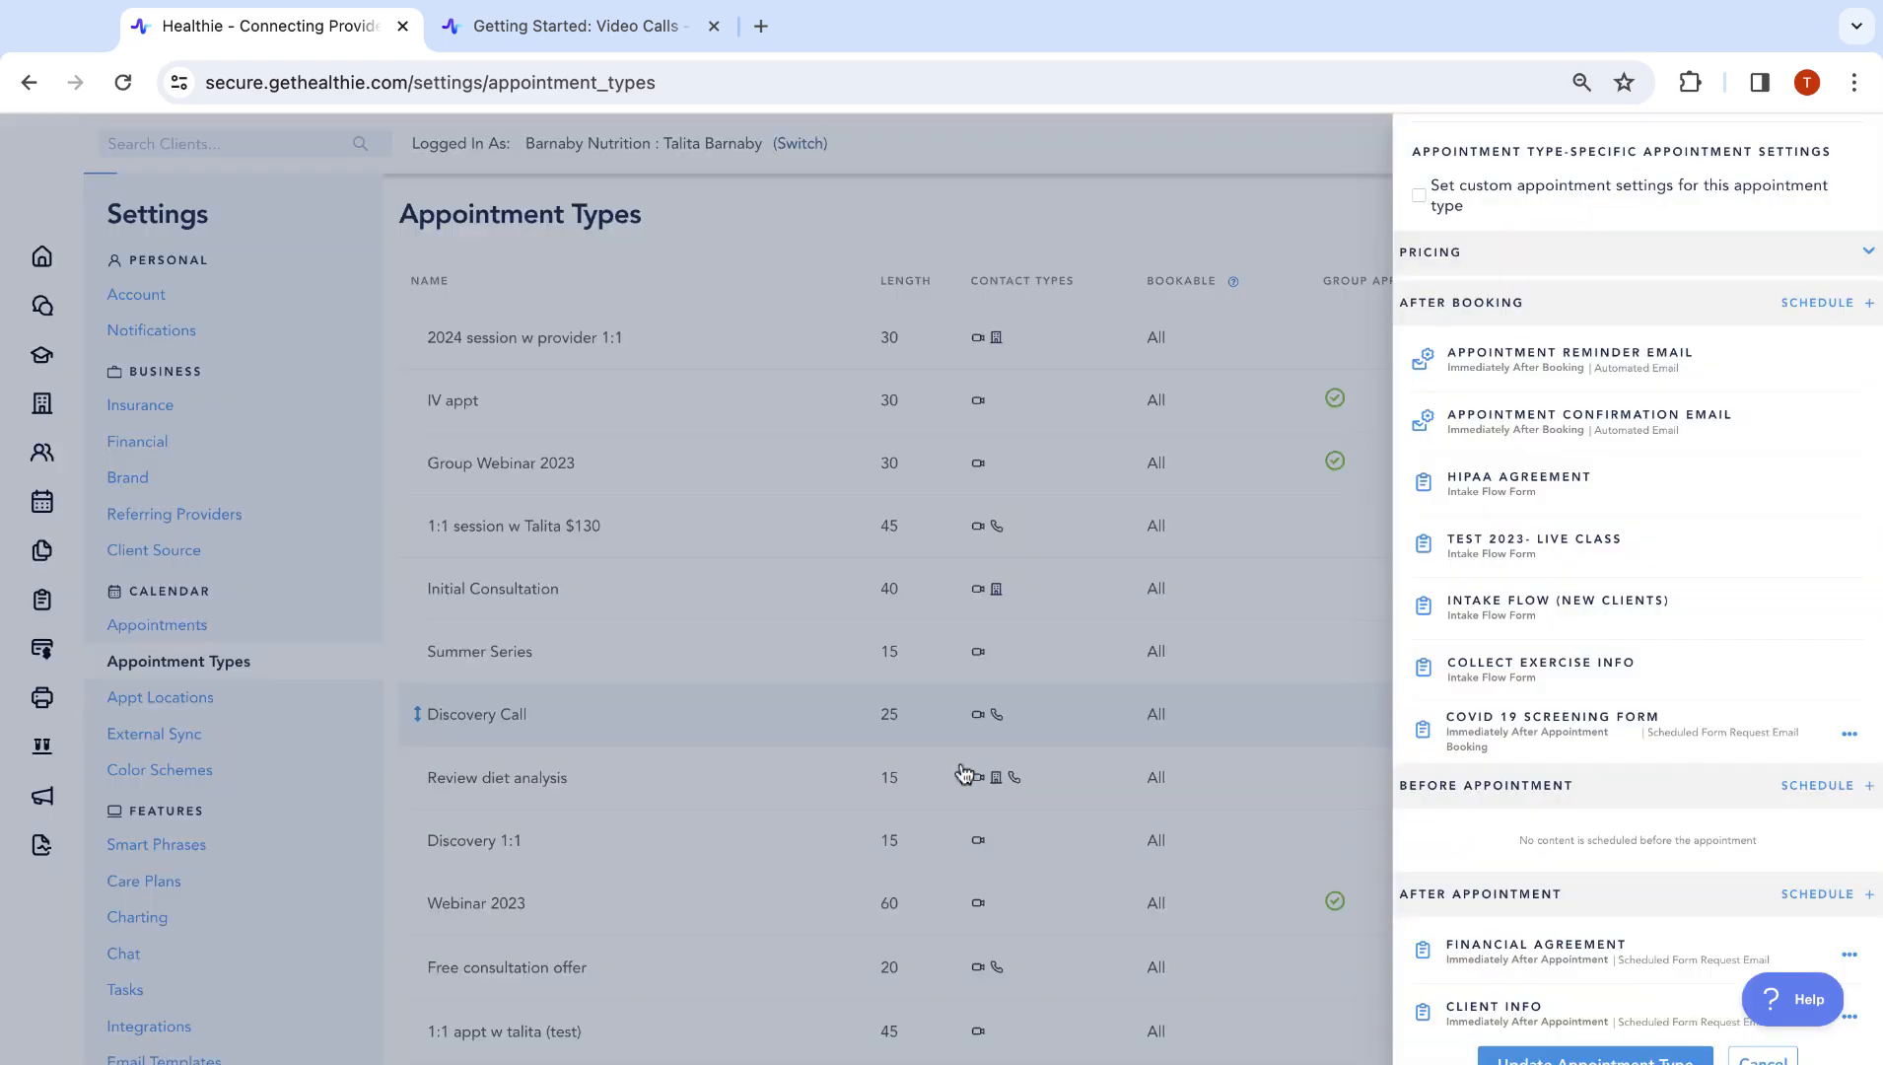
Save the Discovery Call appointment type and dismiss the success message
{"action": "scroll", "coordinate": [1733, 932], "scroll_direction": "down", "scroll_amount": 1}
{"action": "scroll", "coordinate": [1732, 932], "scroll_direction": "up", "scroll_amount": 10}
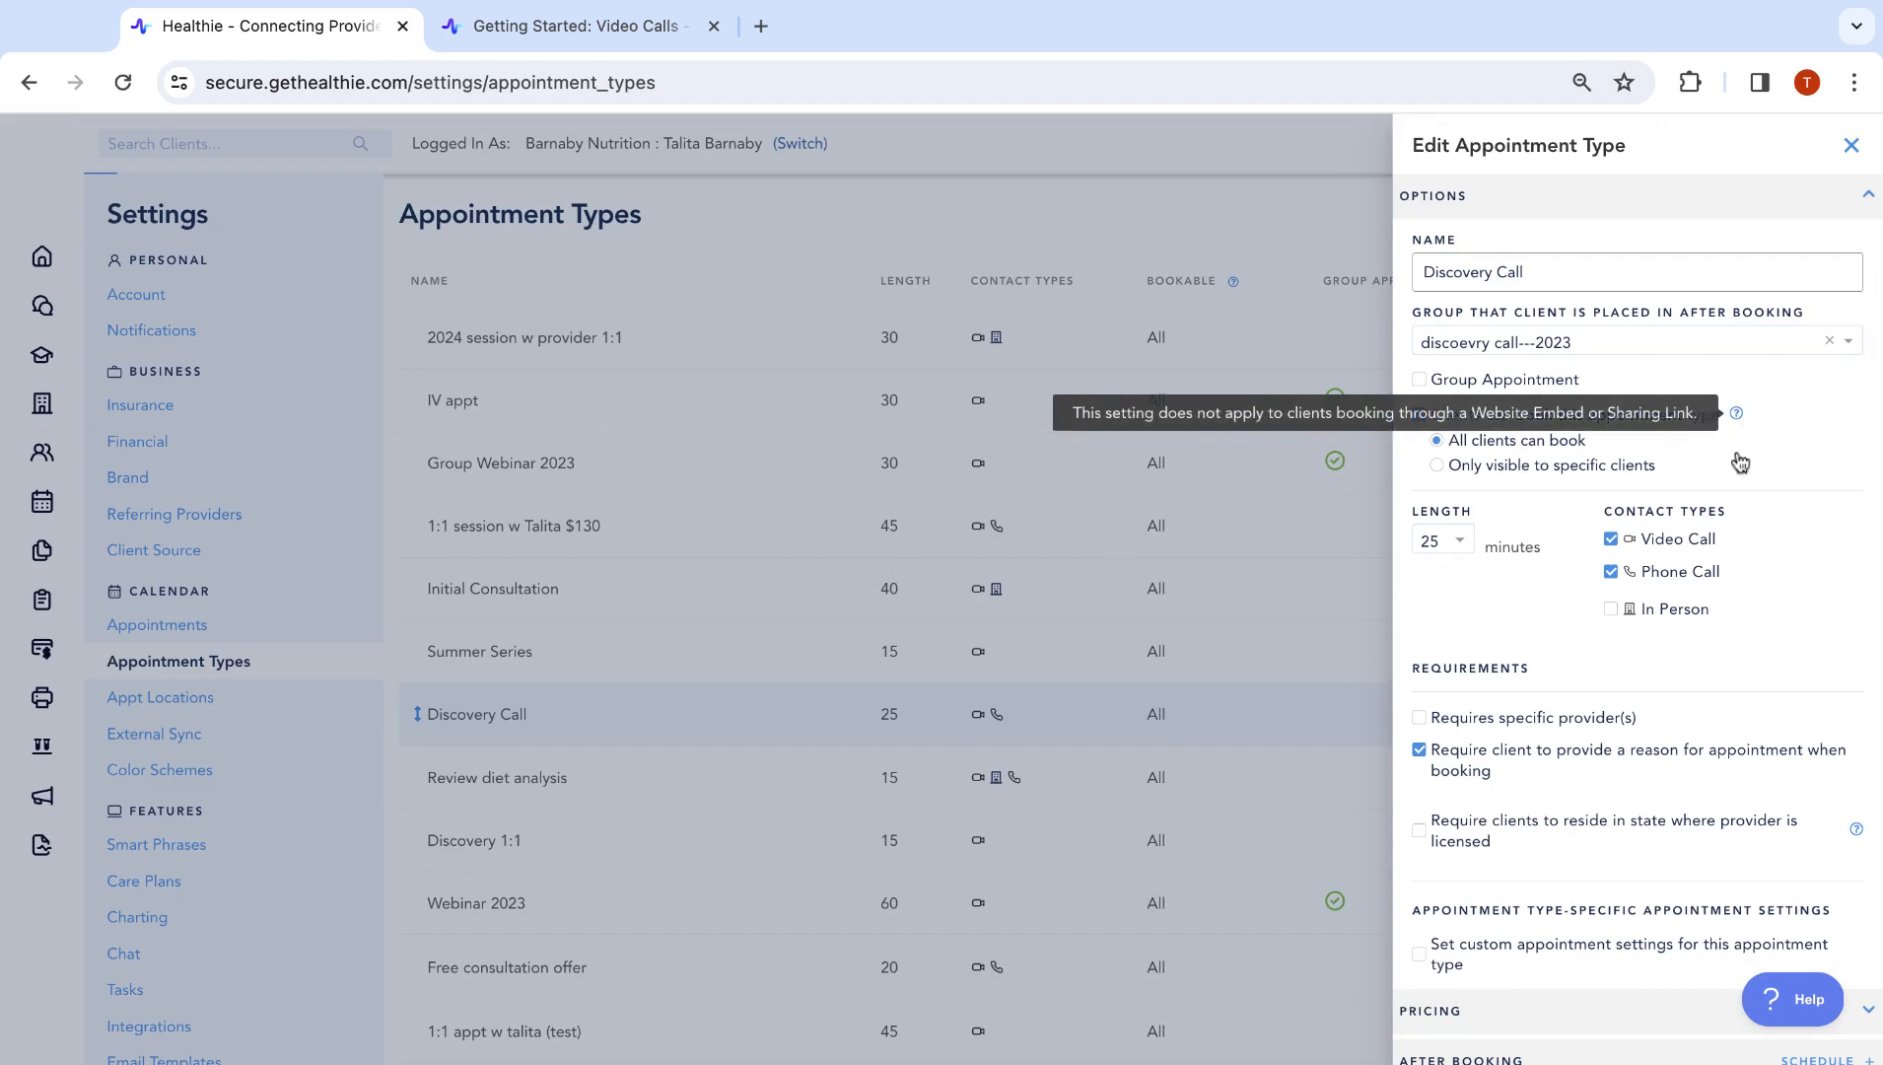
{"action": "scroll", "coordinate": [1547, 749], "scroll_direction": "down", "scroll_amount": 9}
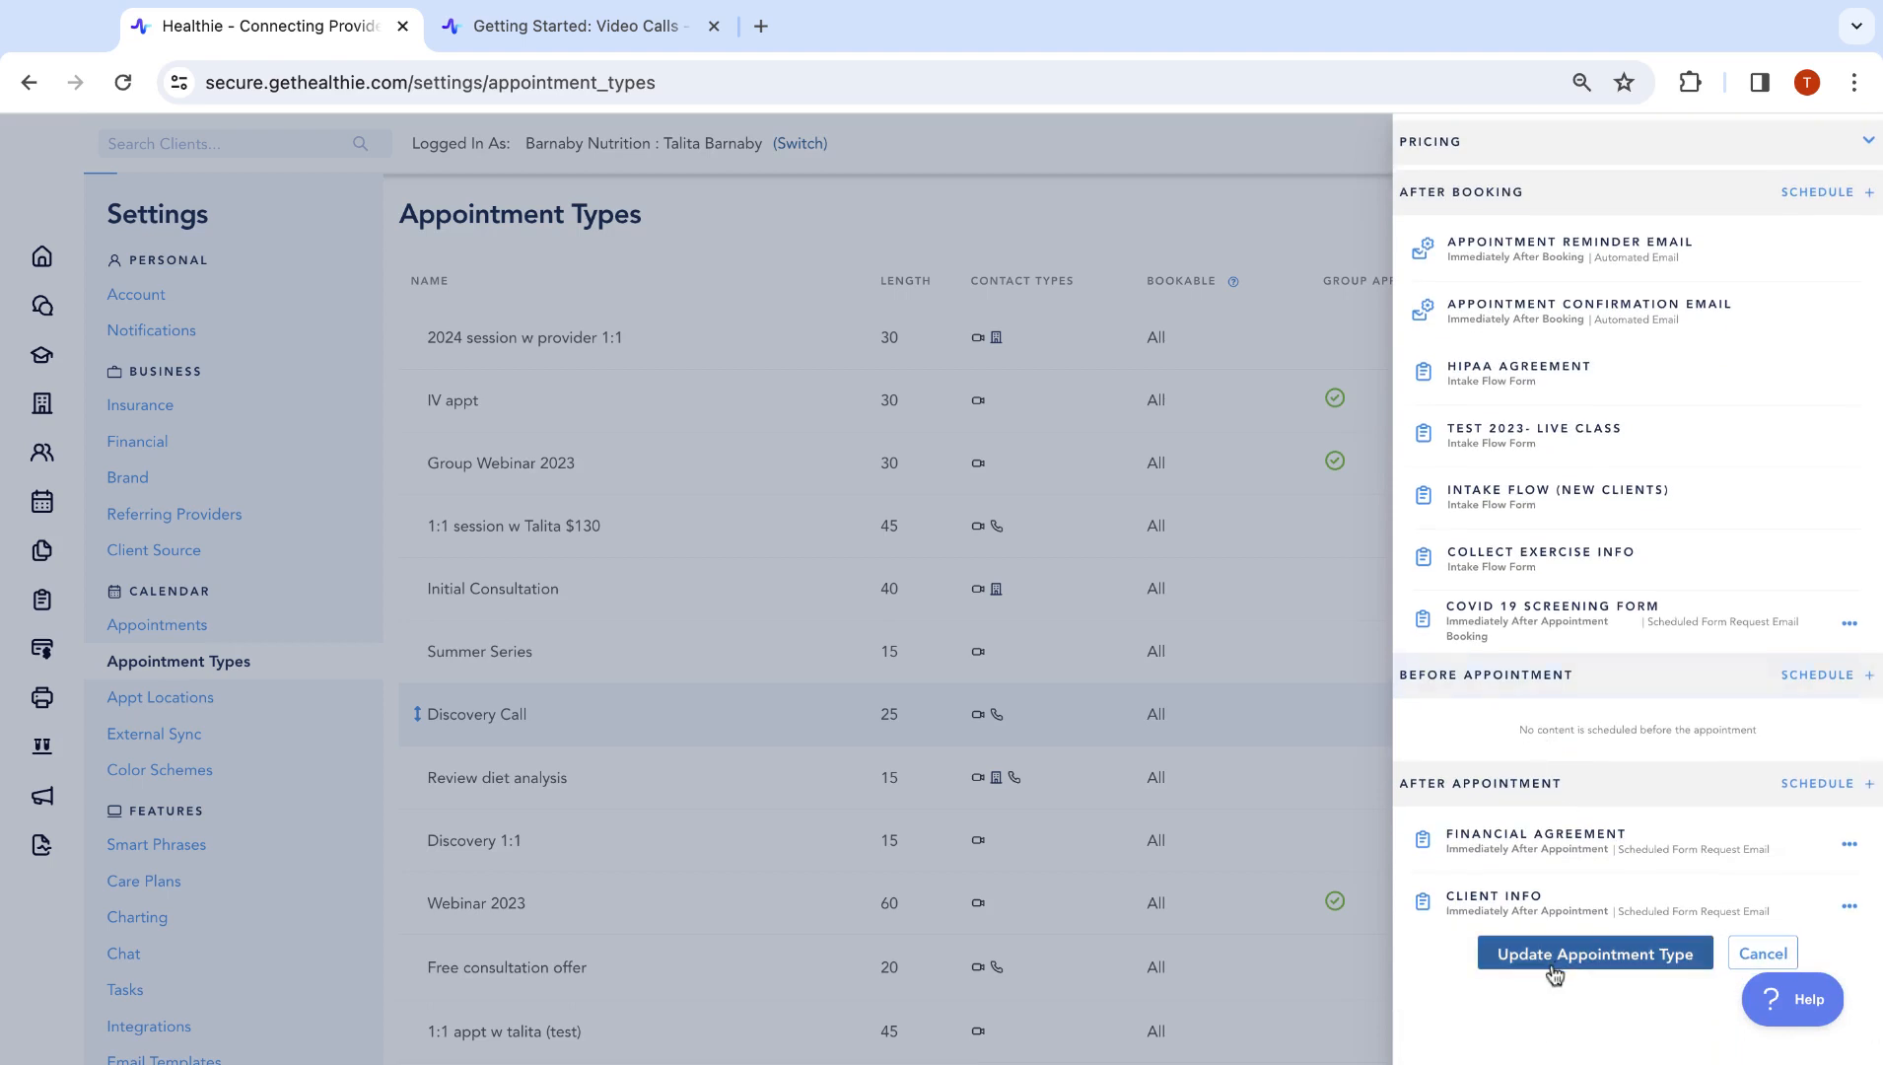
{"action": "left_click", "coordinate": [1553, 969]}
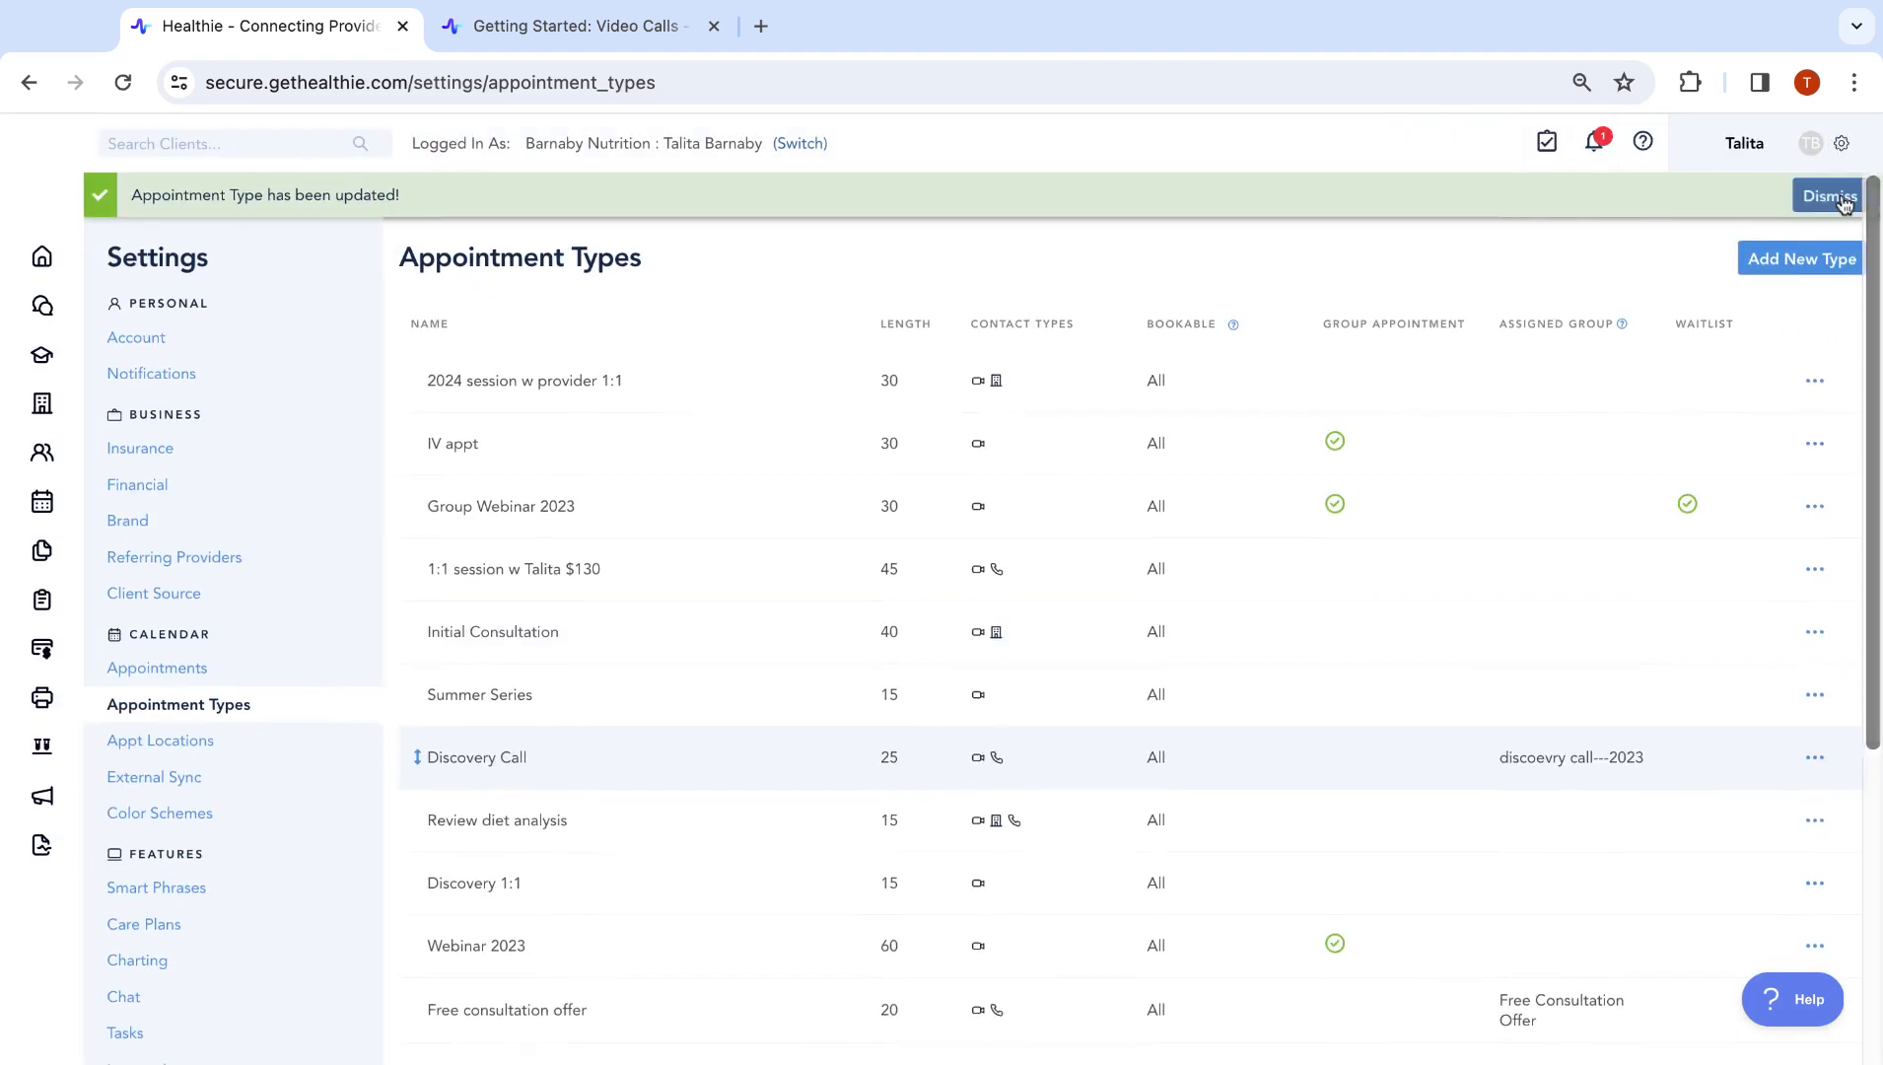
{"action": "left_click", "coordinate": [1842, 199]}
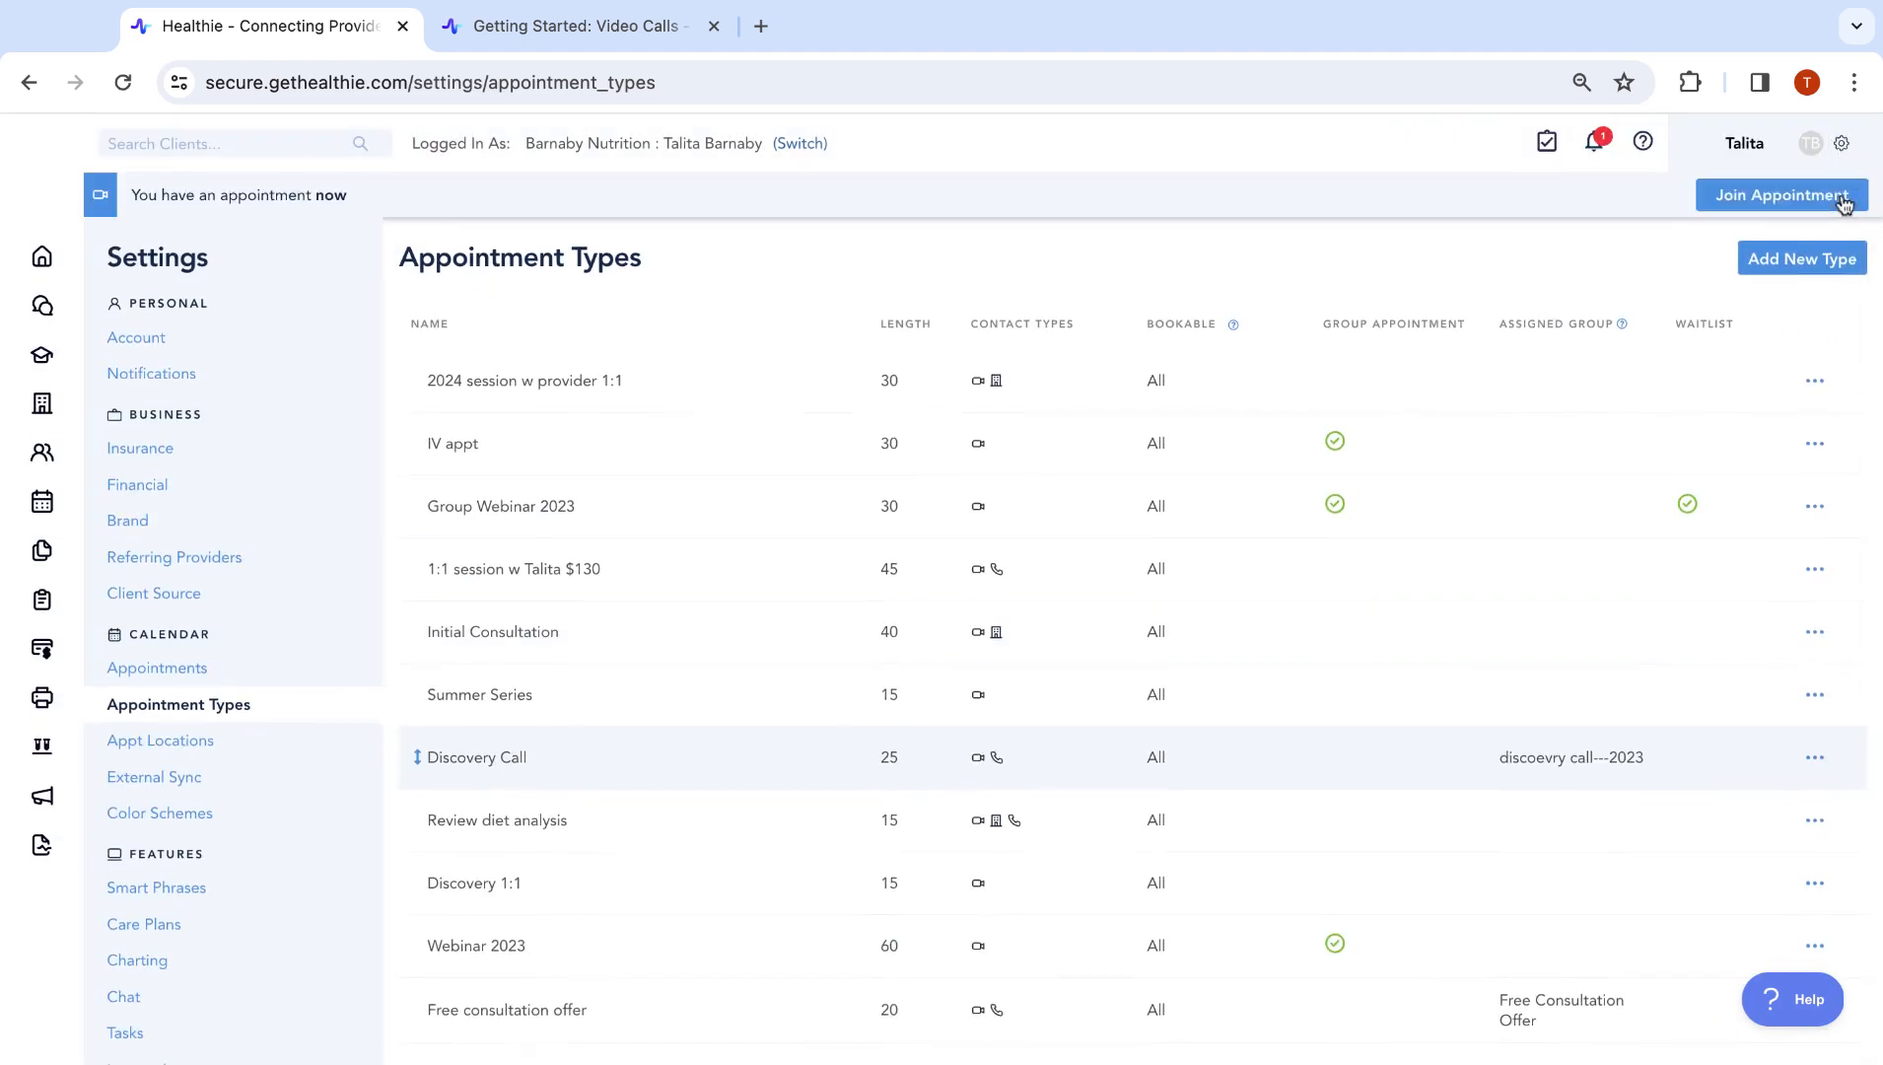
Start a new appointment location, toggle client booking on and off, and close it unsaved
{"action": "left_click", "coordinate": [225, 749]}
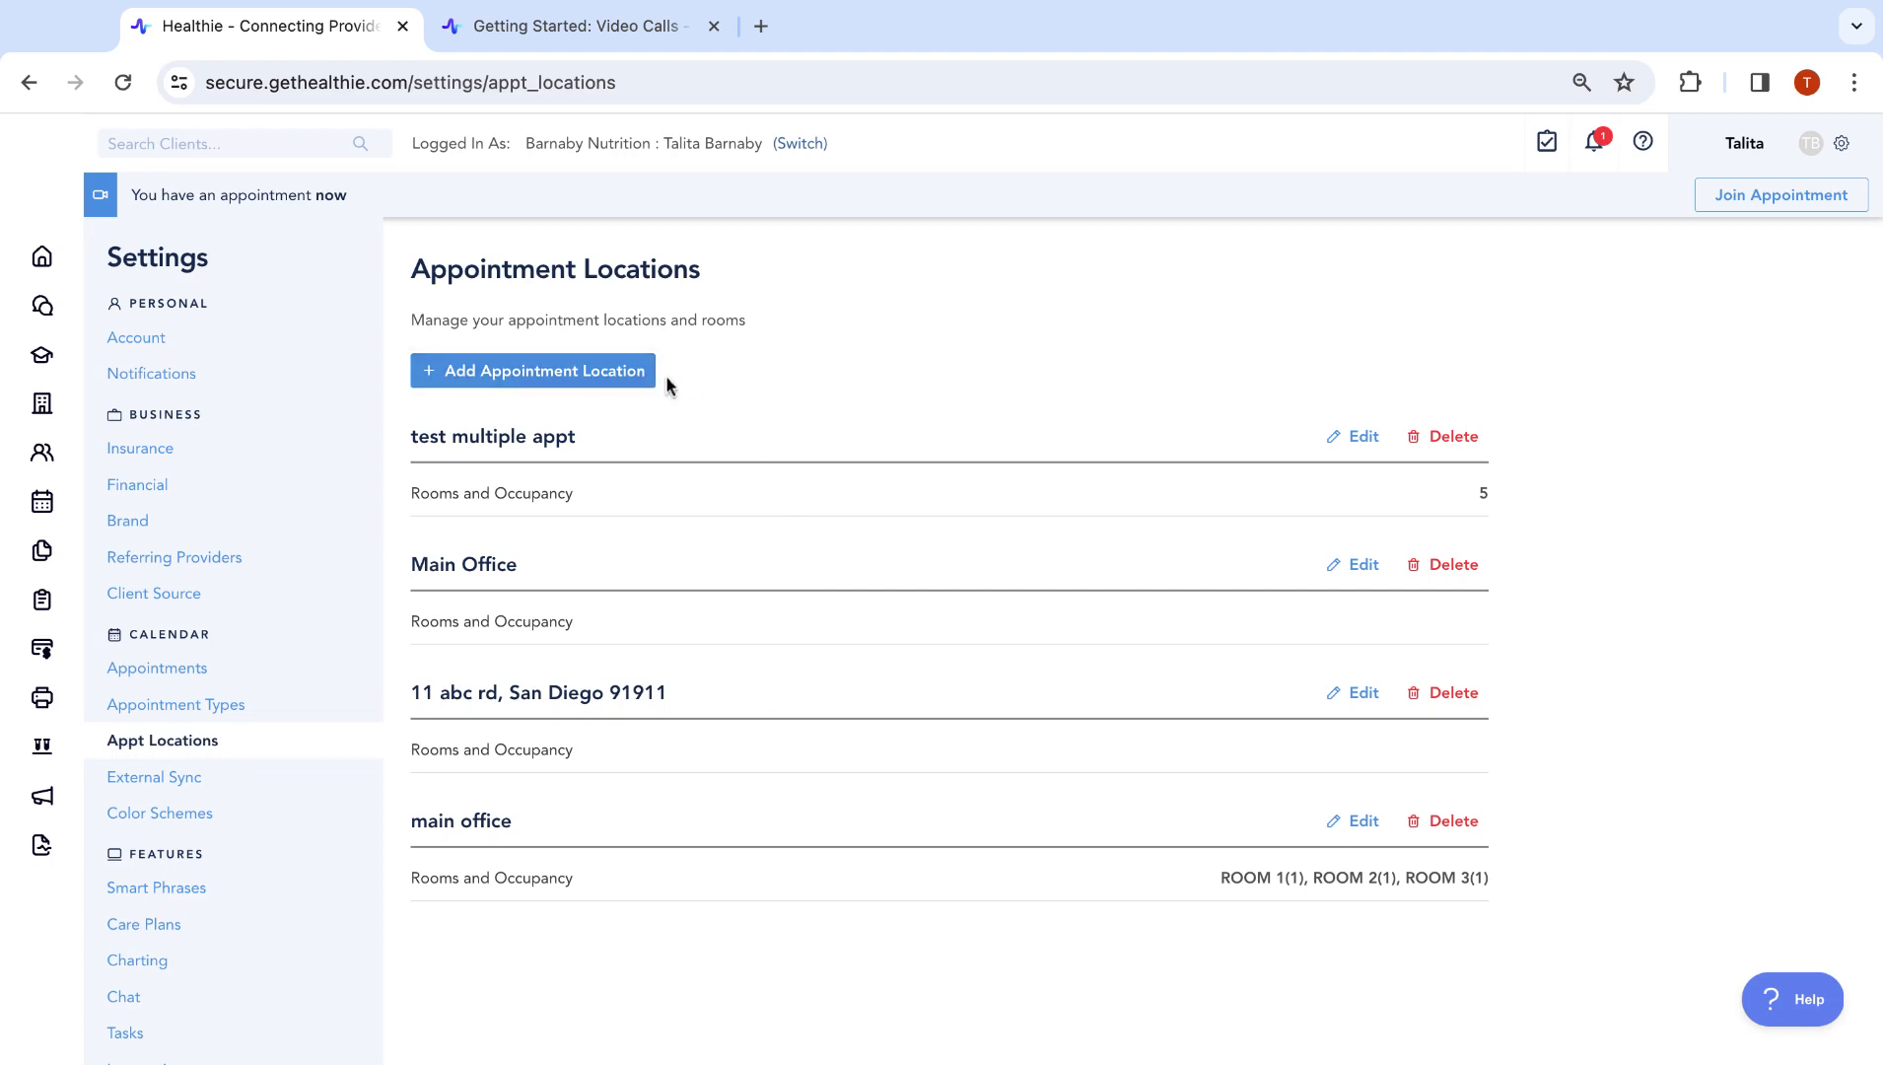
{"action": "left_click", "coordinate": [581, 383]}
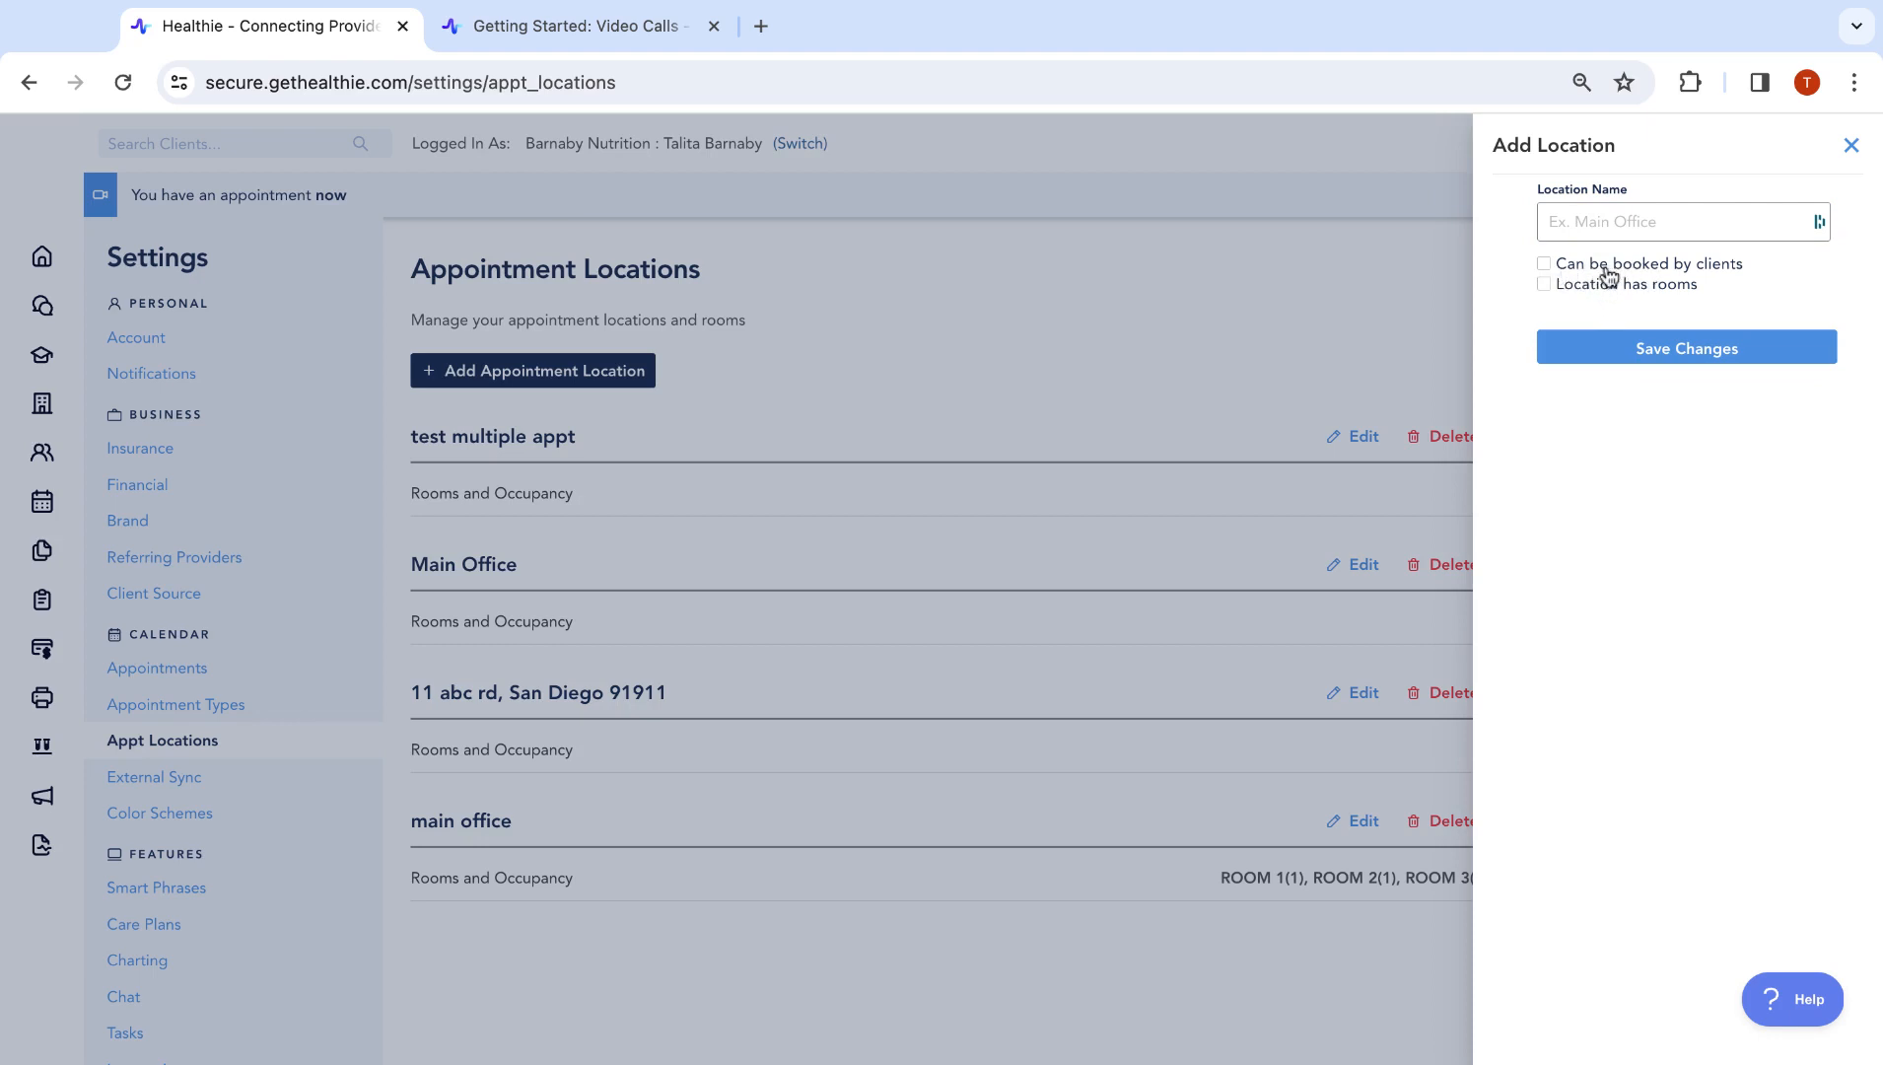
{"action": "left_click", "coordinate": [1653, 273]}
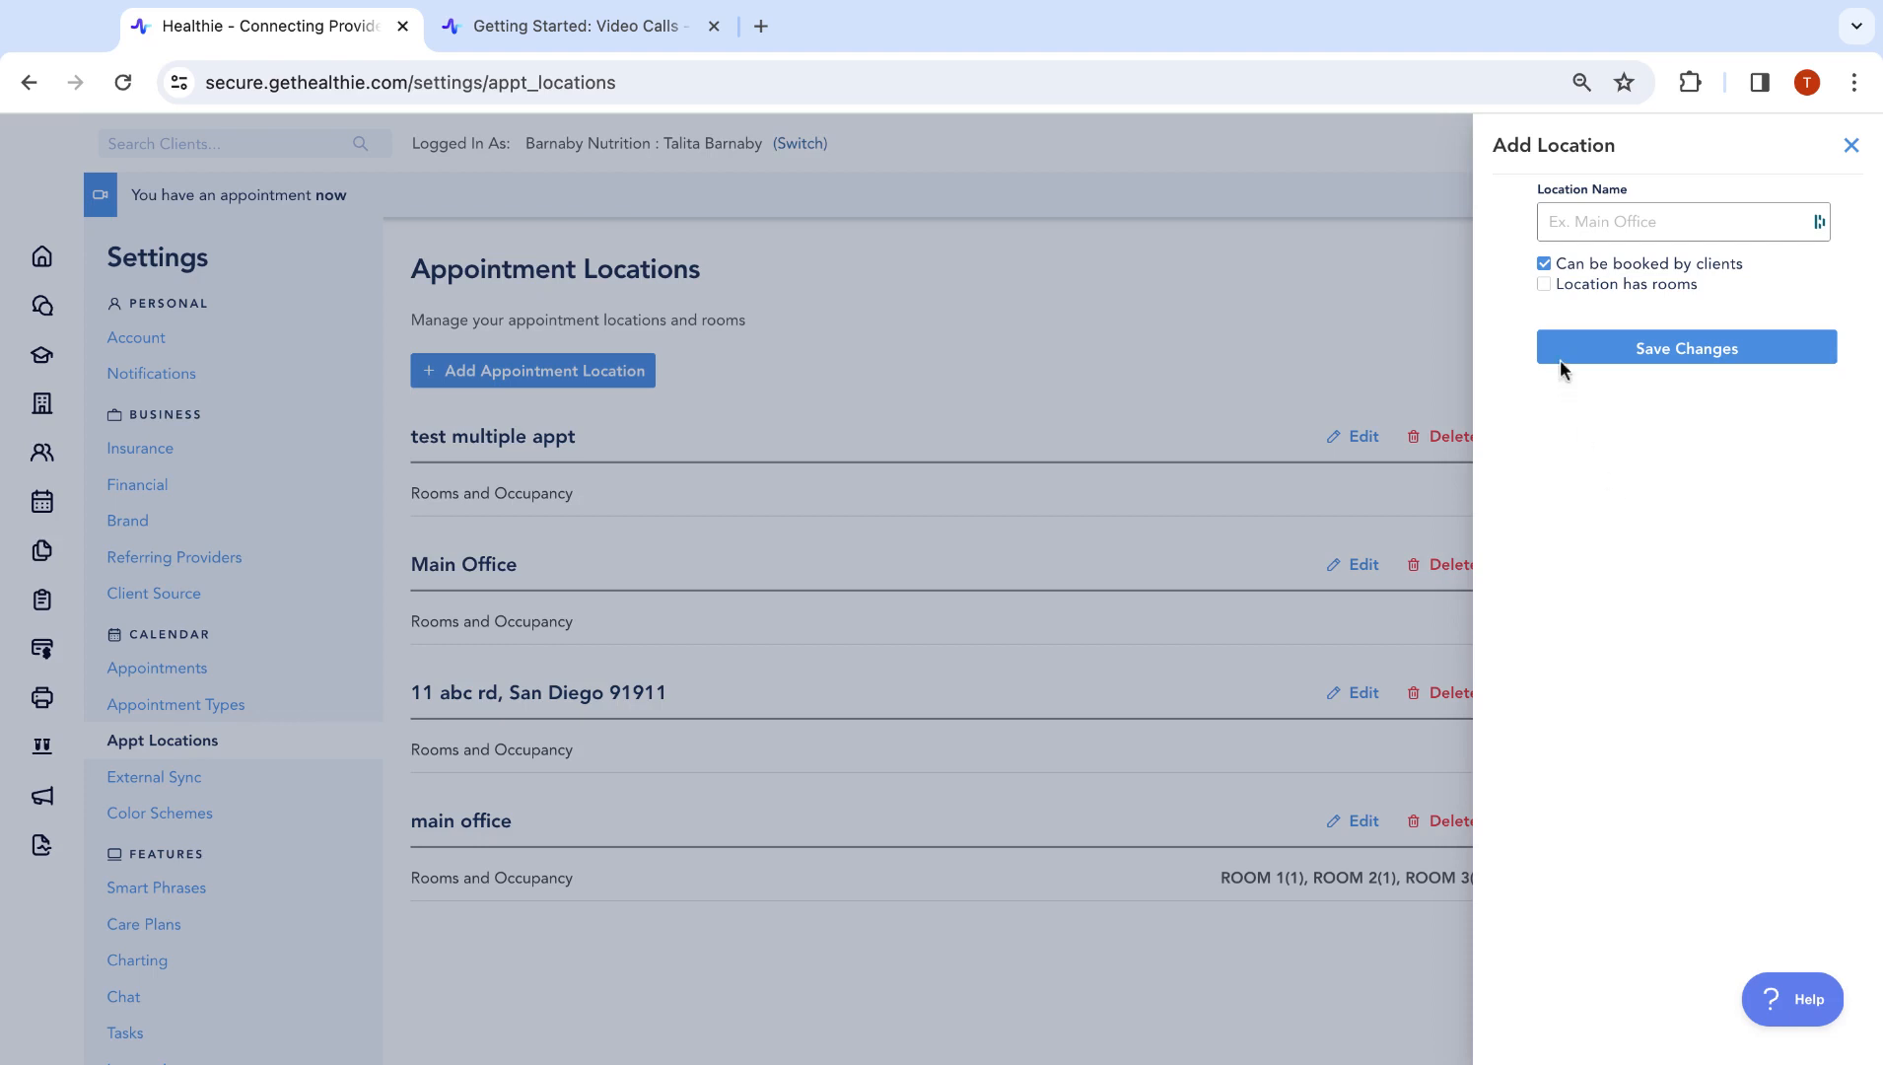
{"action": "left_click", "coordinate": [1543, 263]}
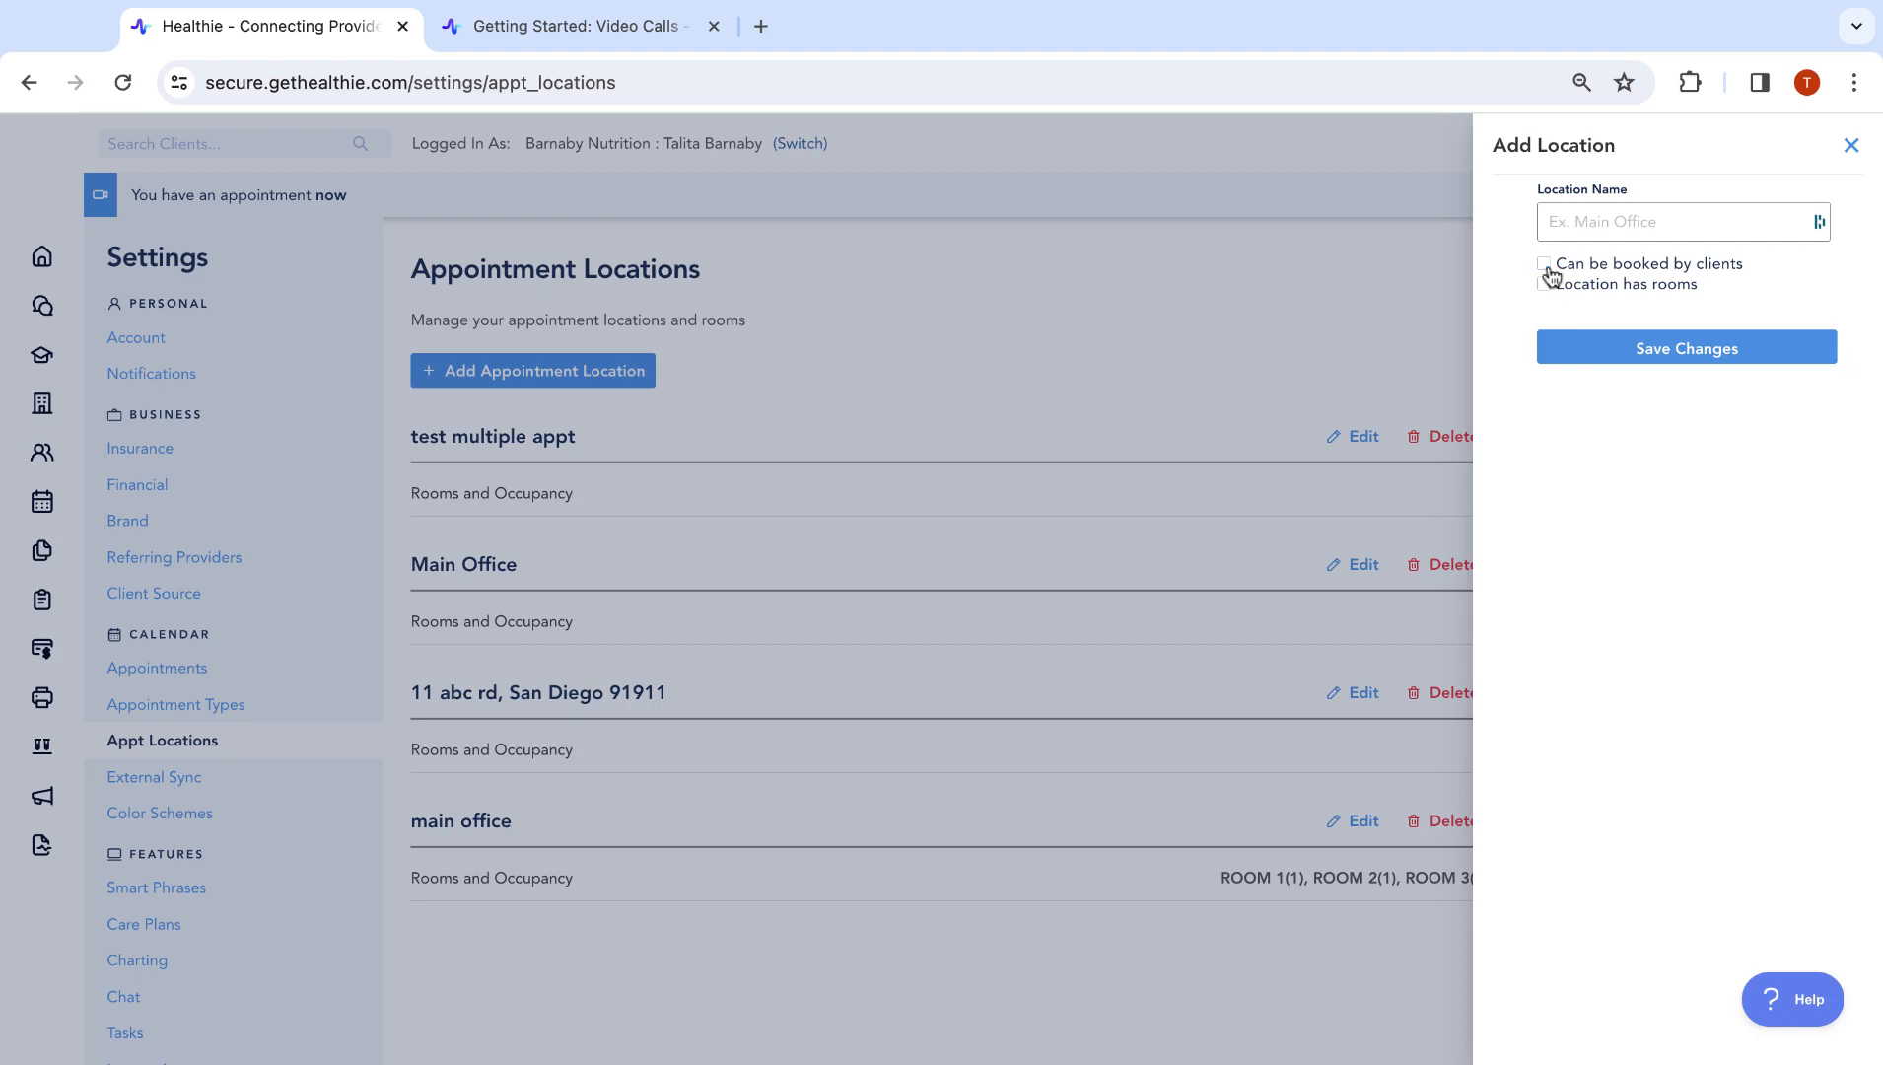
{"action": "left_click", "coordinate": [1693, 370]}
{"action": "left_click", "coordinate": [1852, 148]}
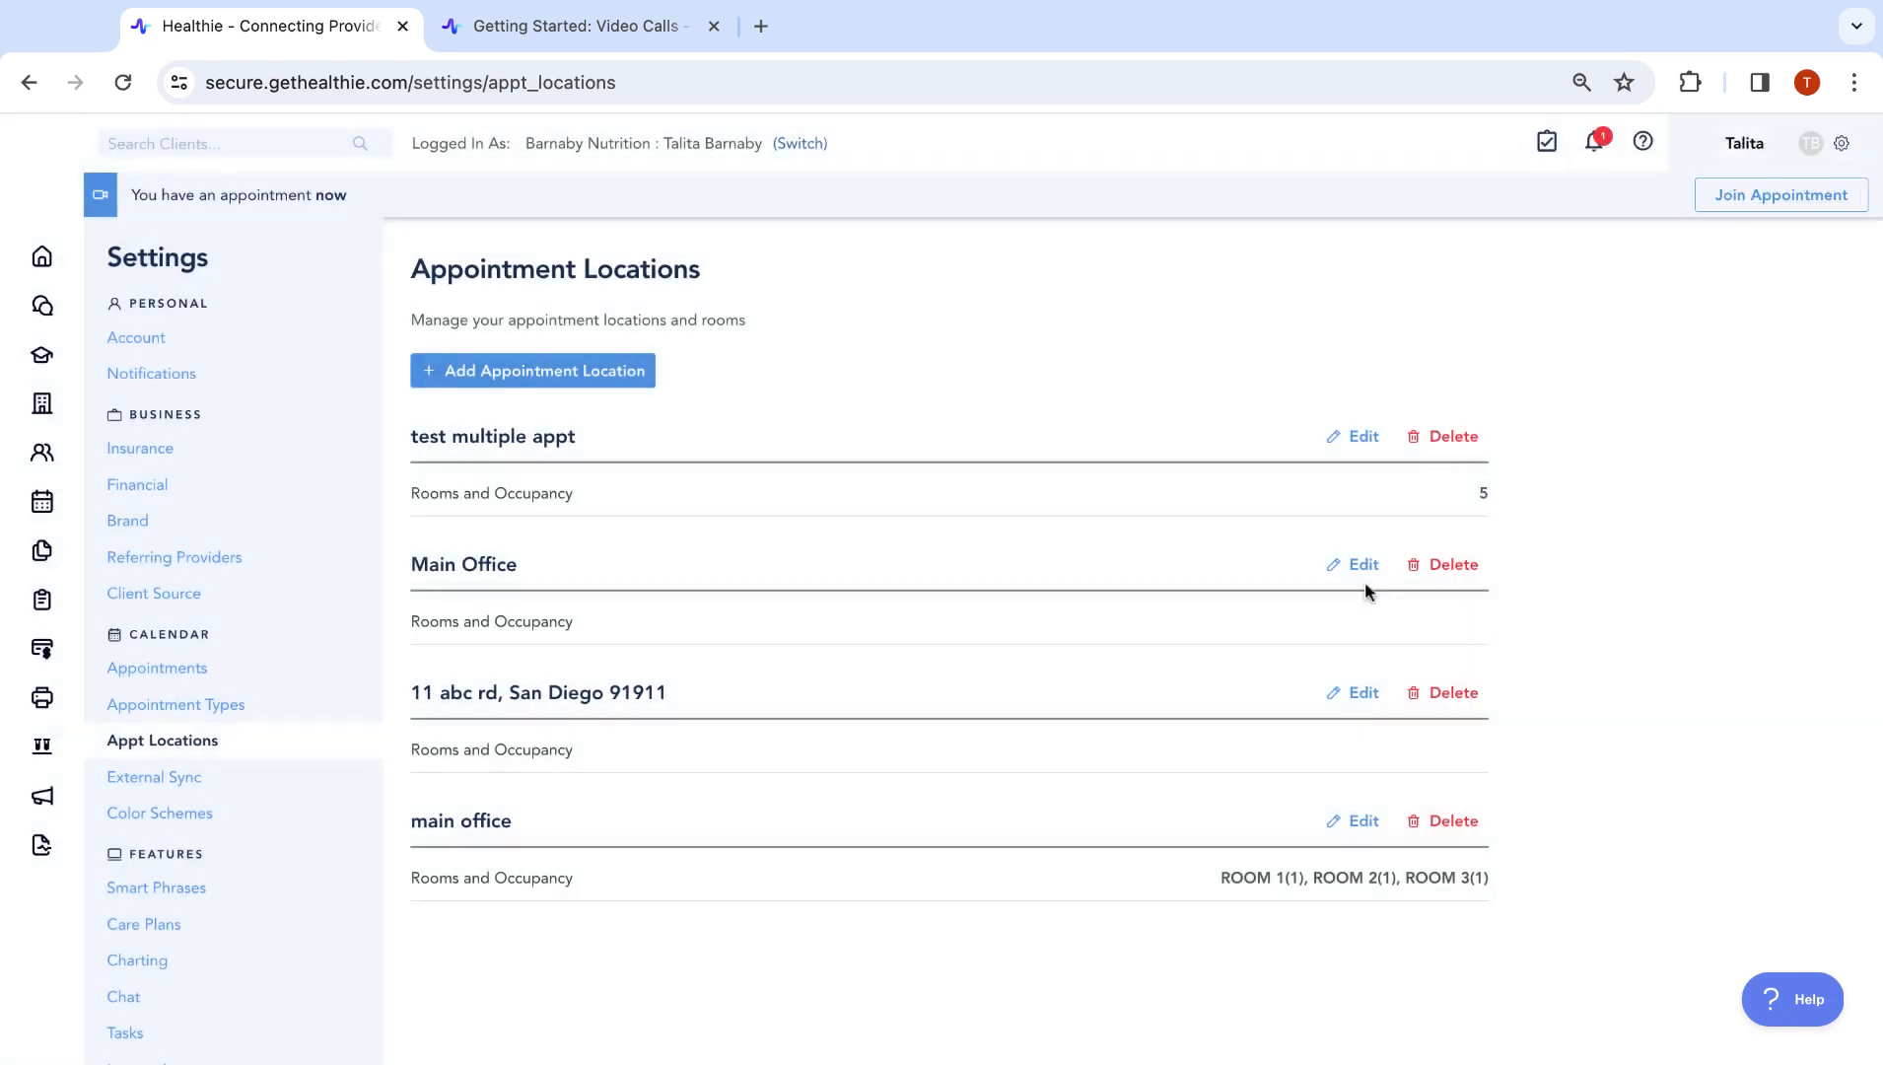
Open the external calendar sync settings and highlight the Google and Outlook Calendar headings
{"action": "left_click", "coordinate": [243, 789]}
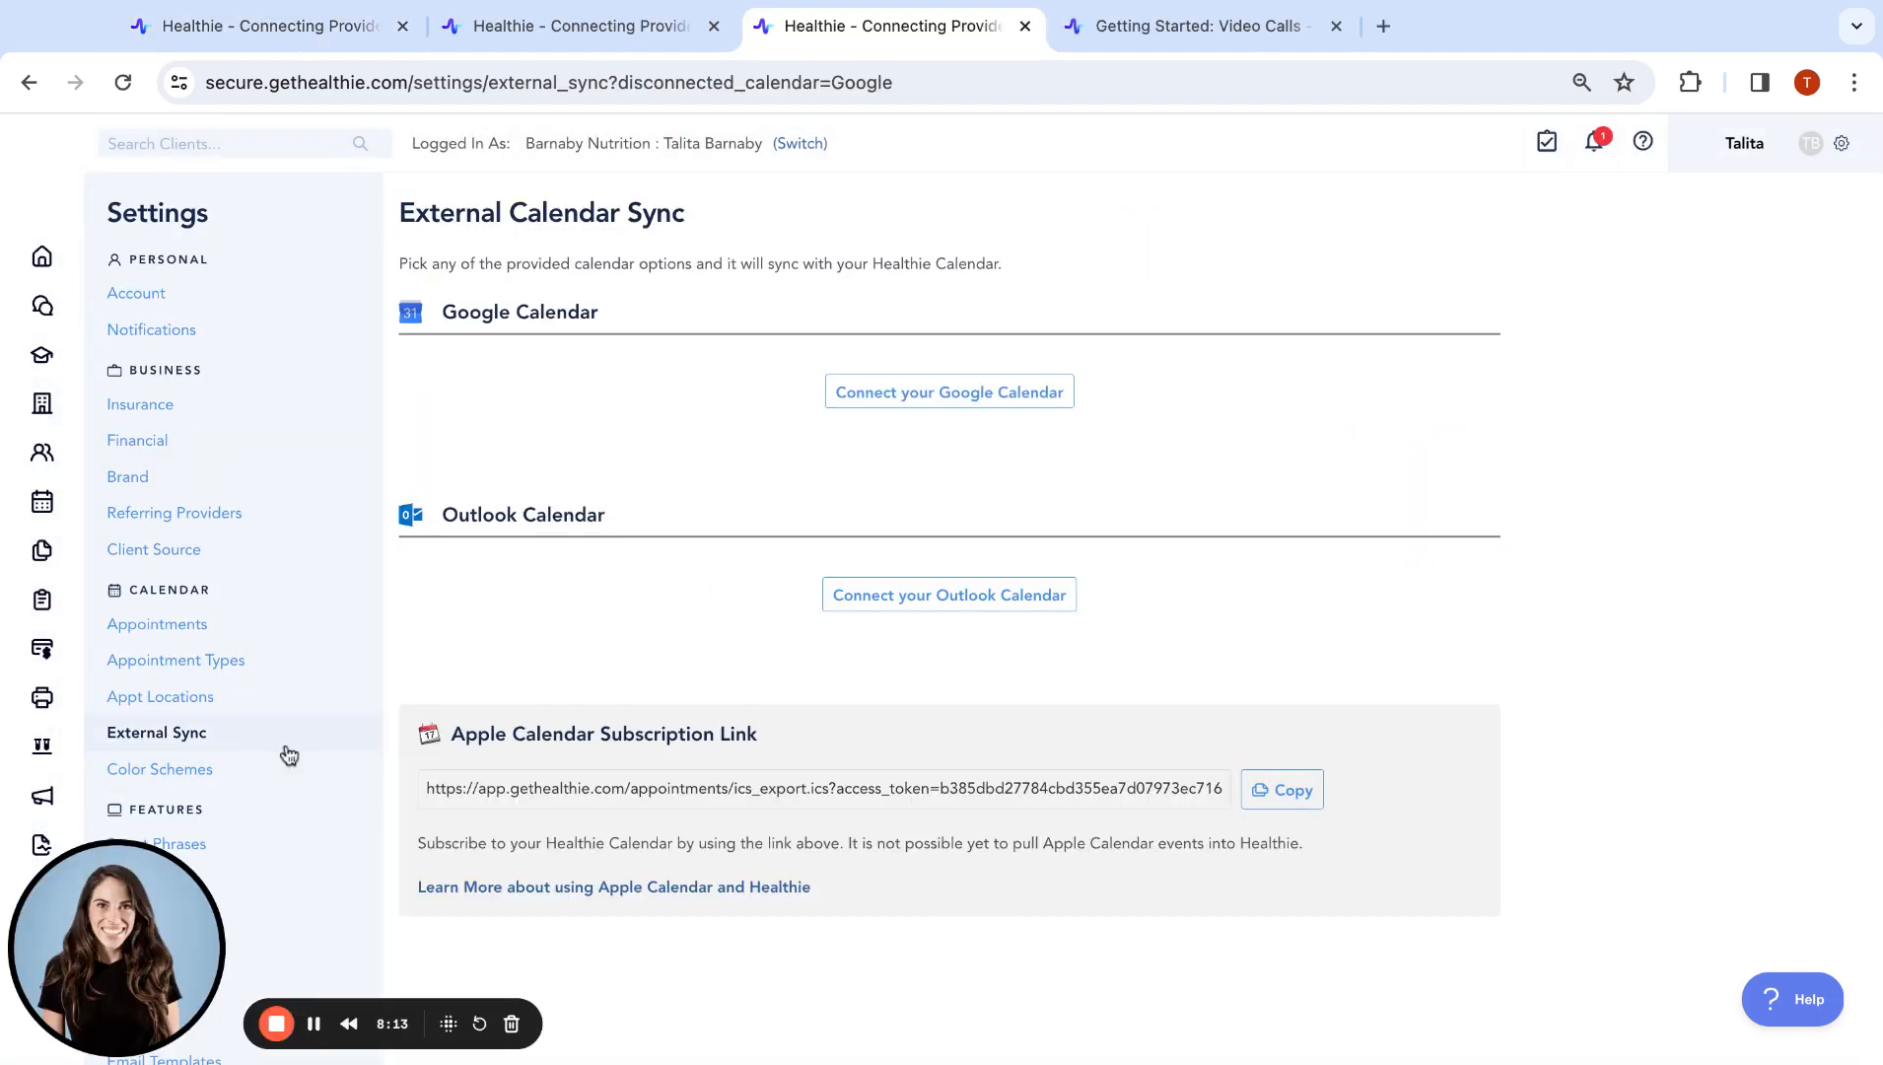
{"action": "left_click", "coordinate": [247, 741]}
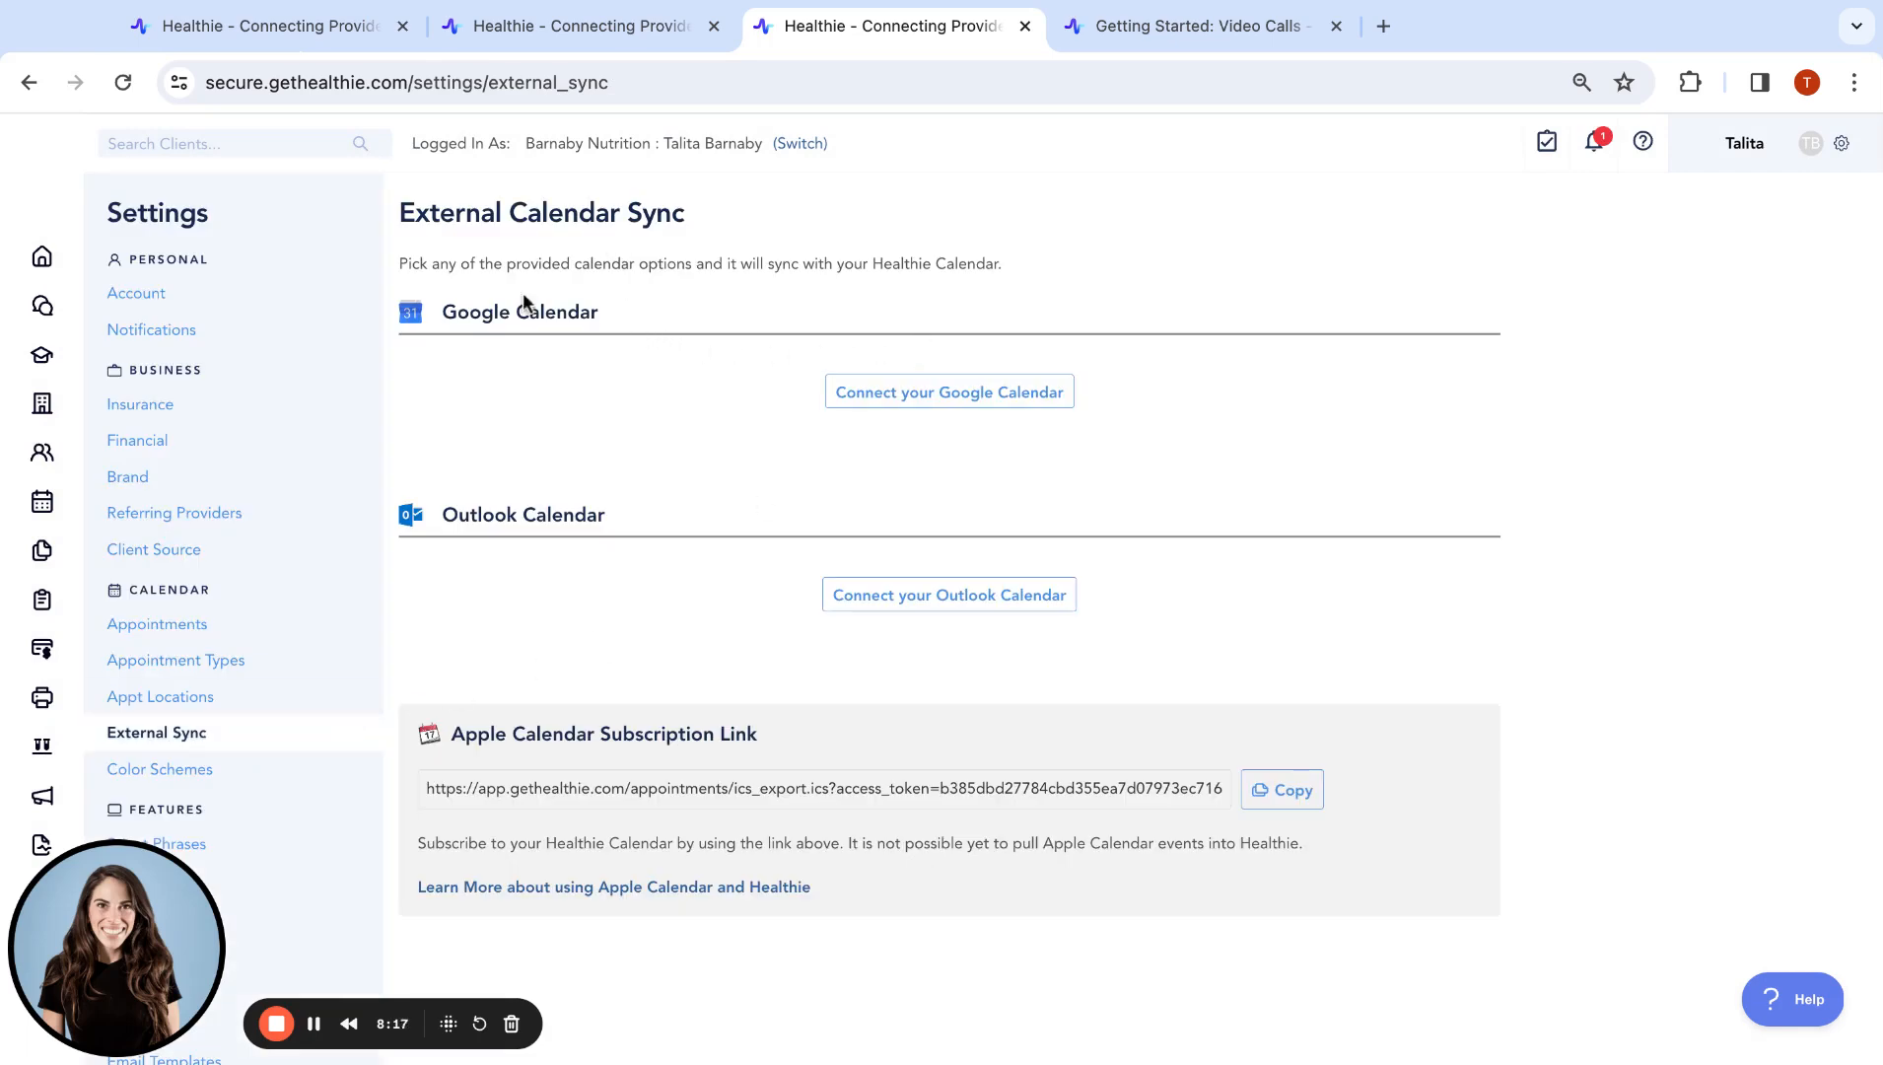
{"action": "triple_click", "coordinate": [449, 311]}
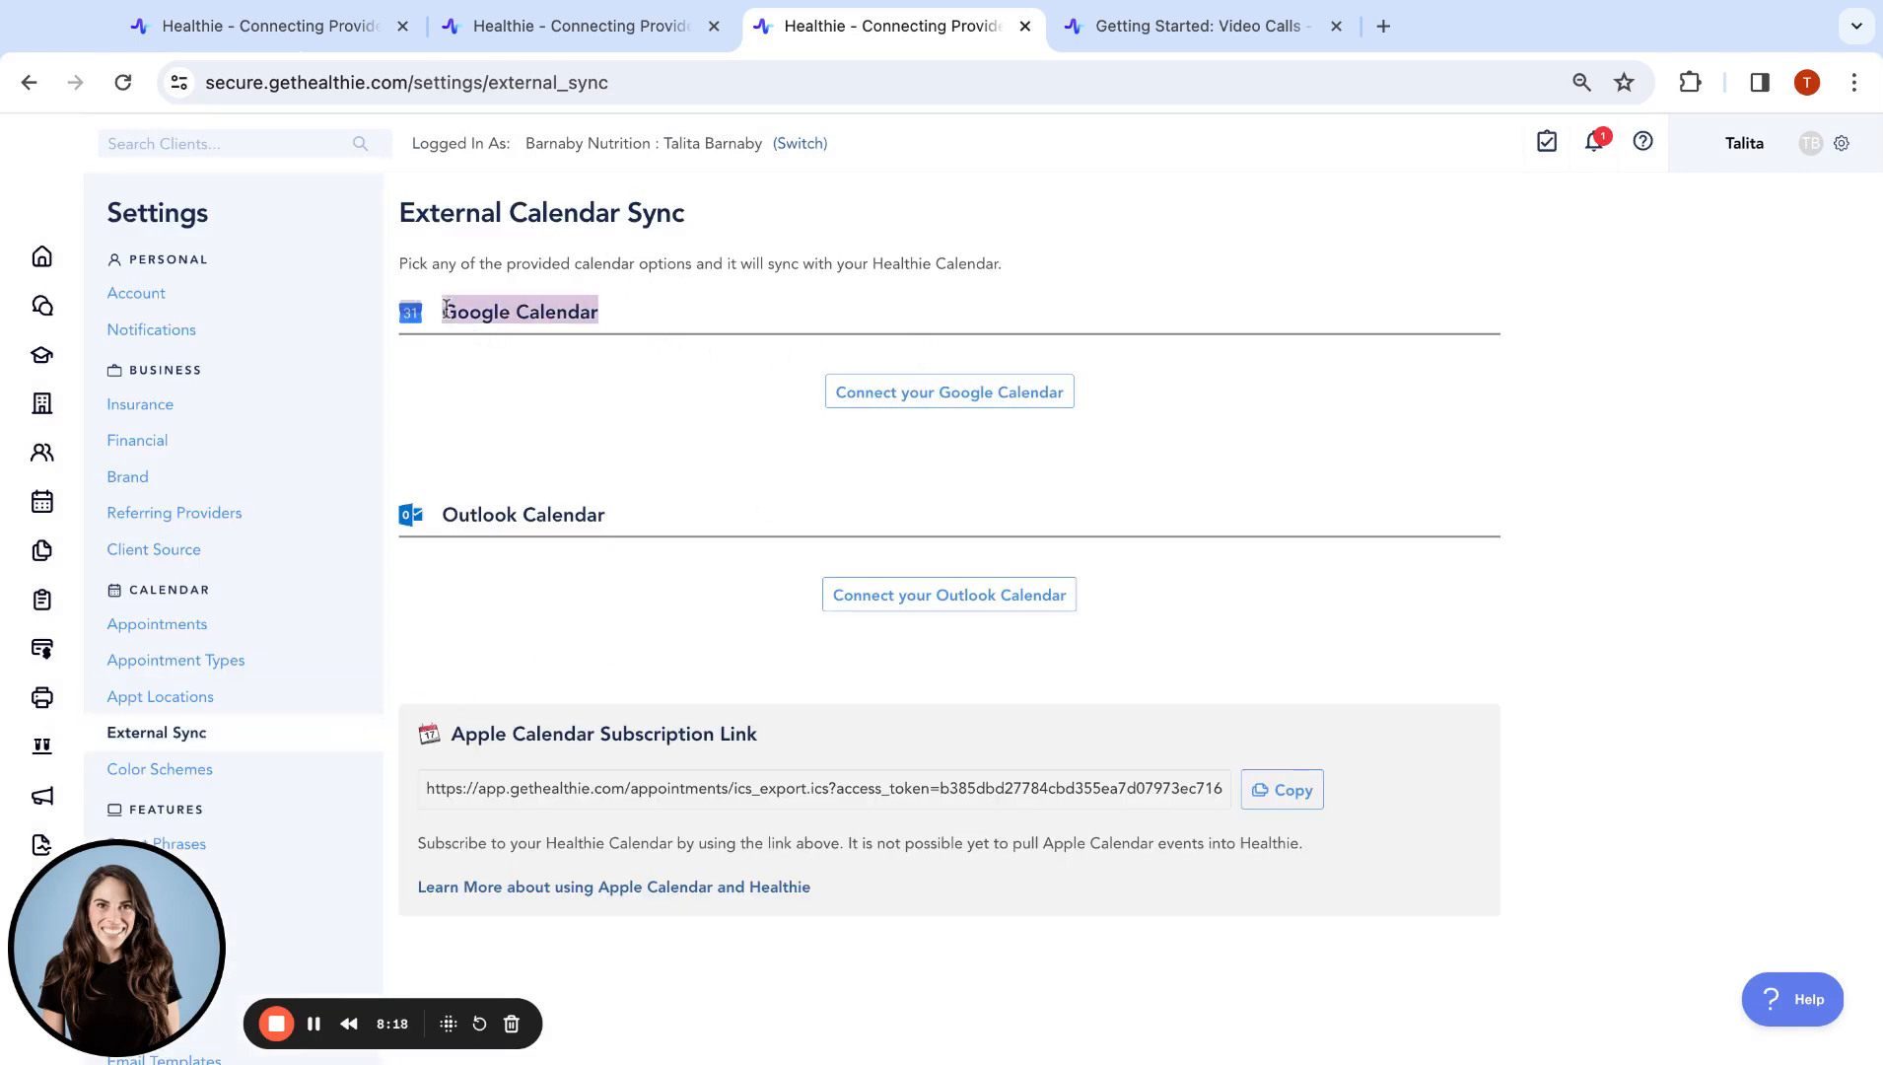
{"action": "triple_click", "coordinate": [448, 513]}
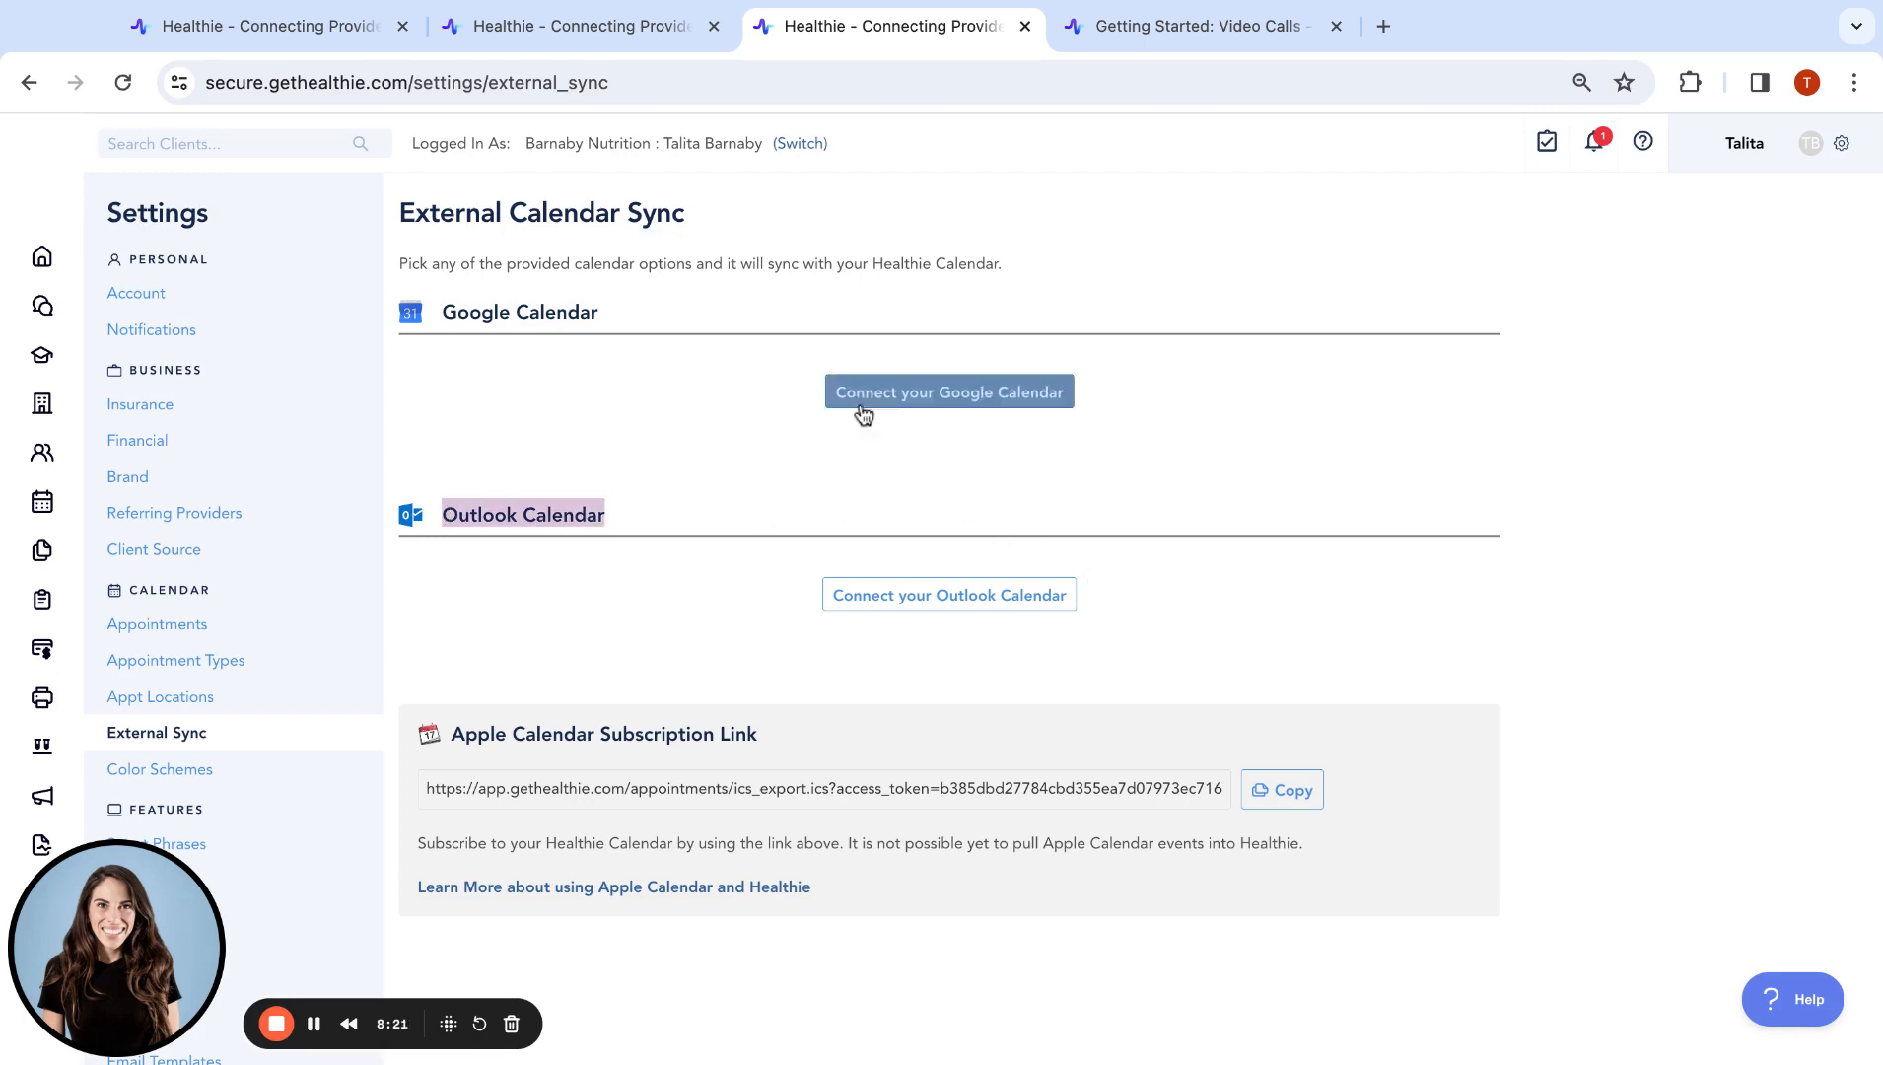
Begin a Google Calendar connection, cancel it, and go to Color Schemes
{"action": "left_click", "coordinate": [927, 401]}
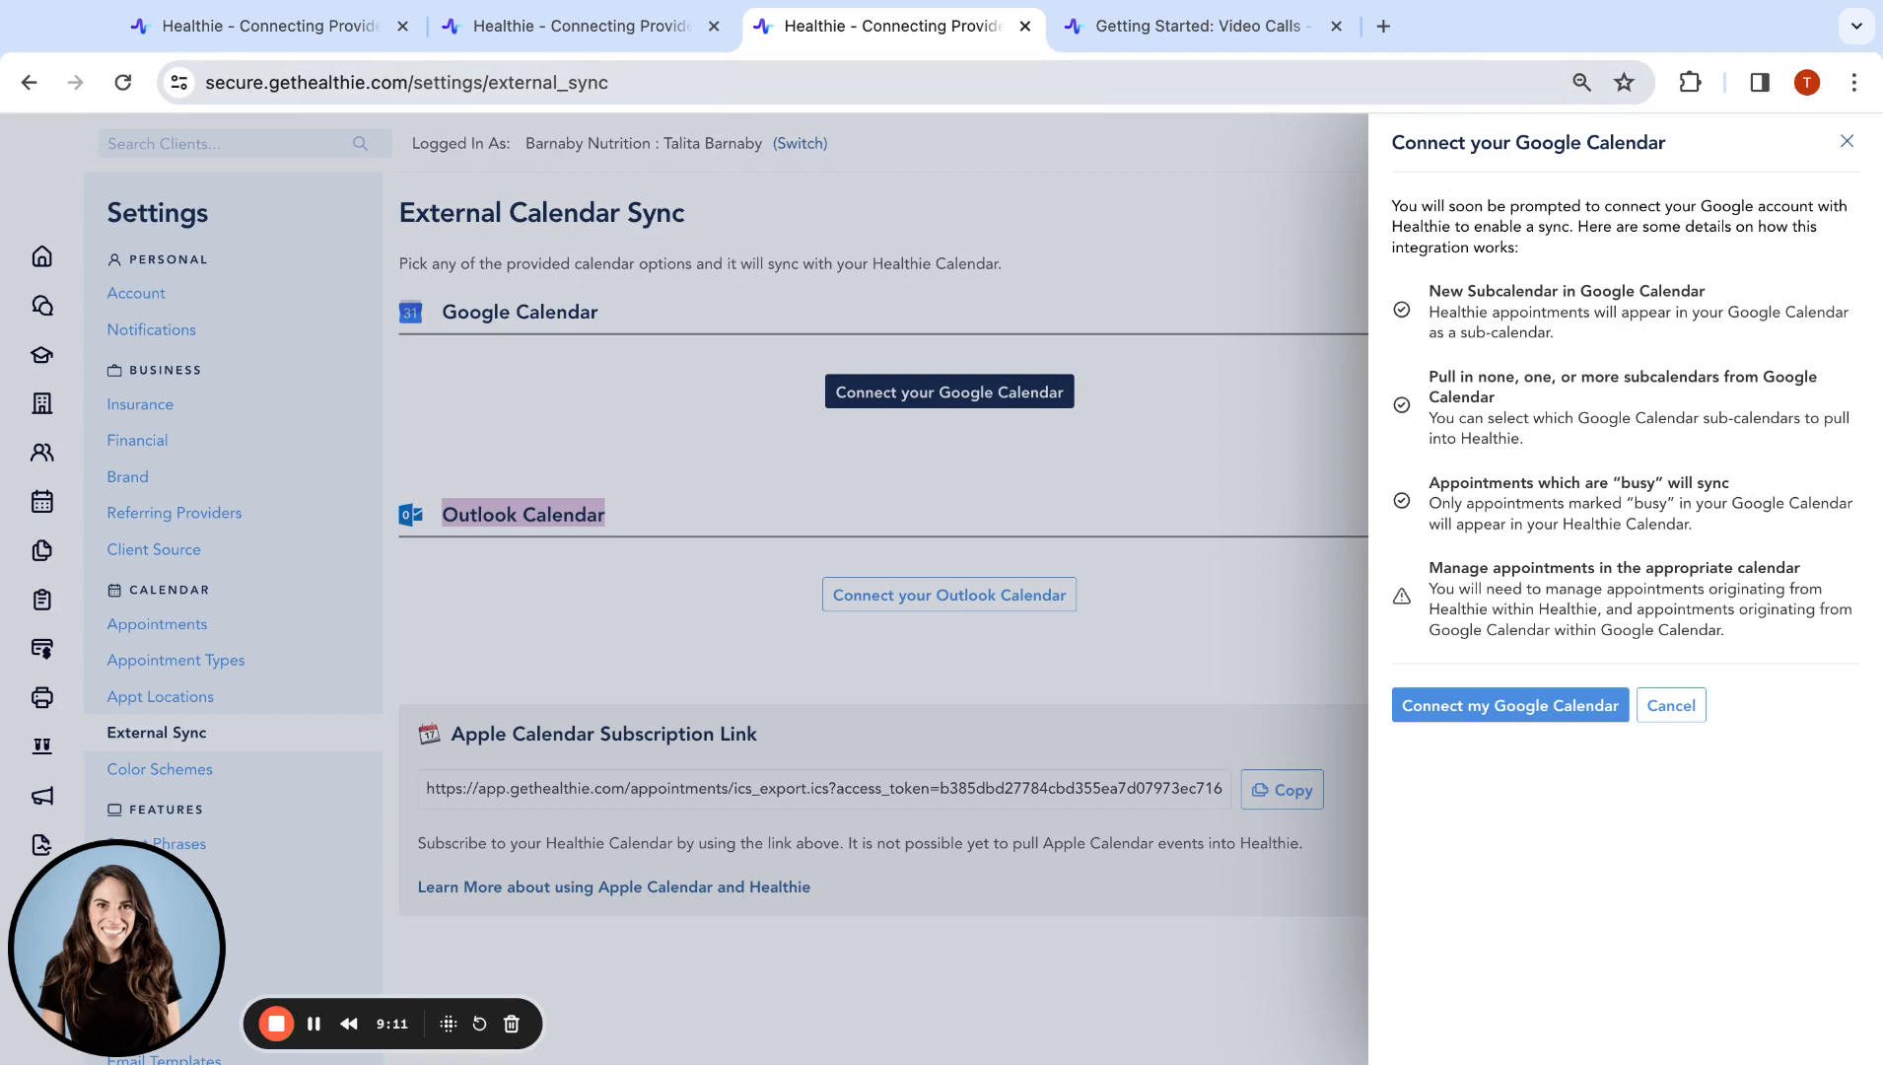
{"action": "left_click", "coordinate": [1555, 82]}
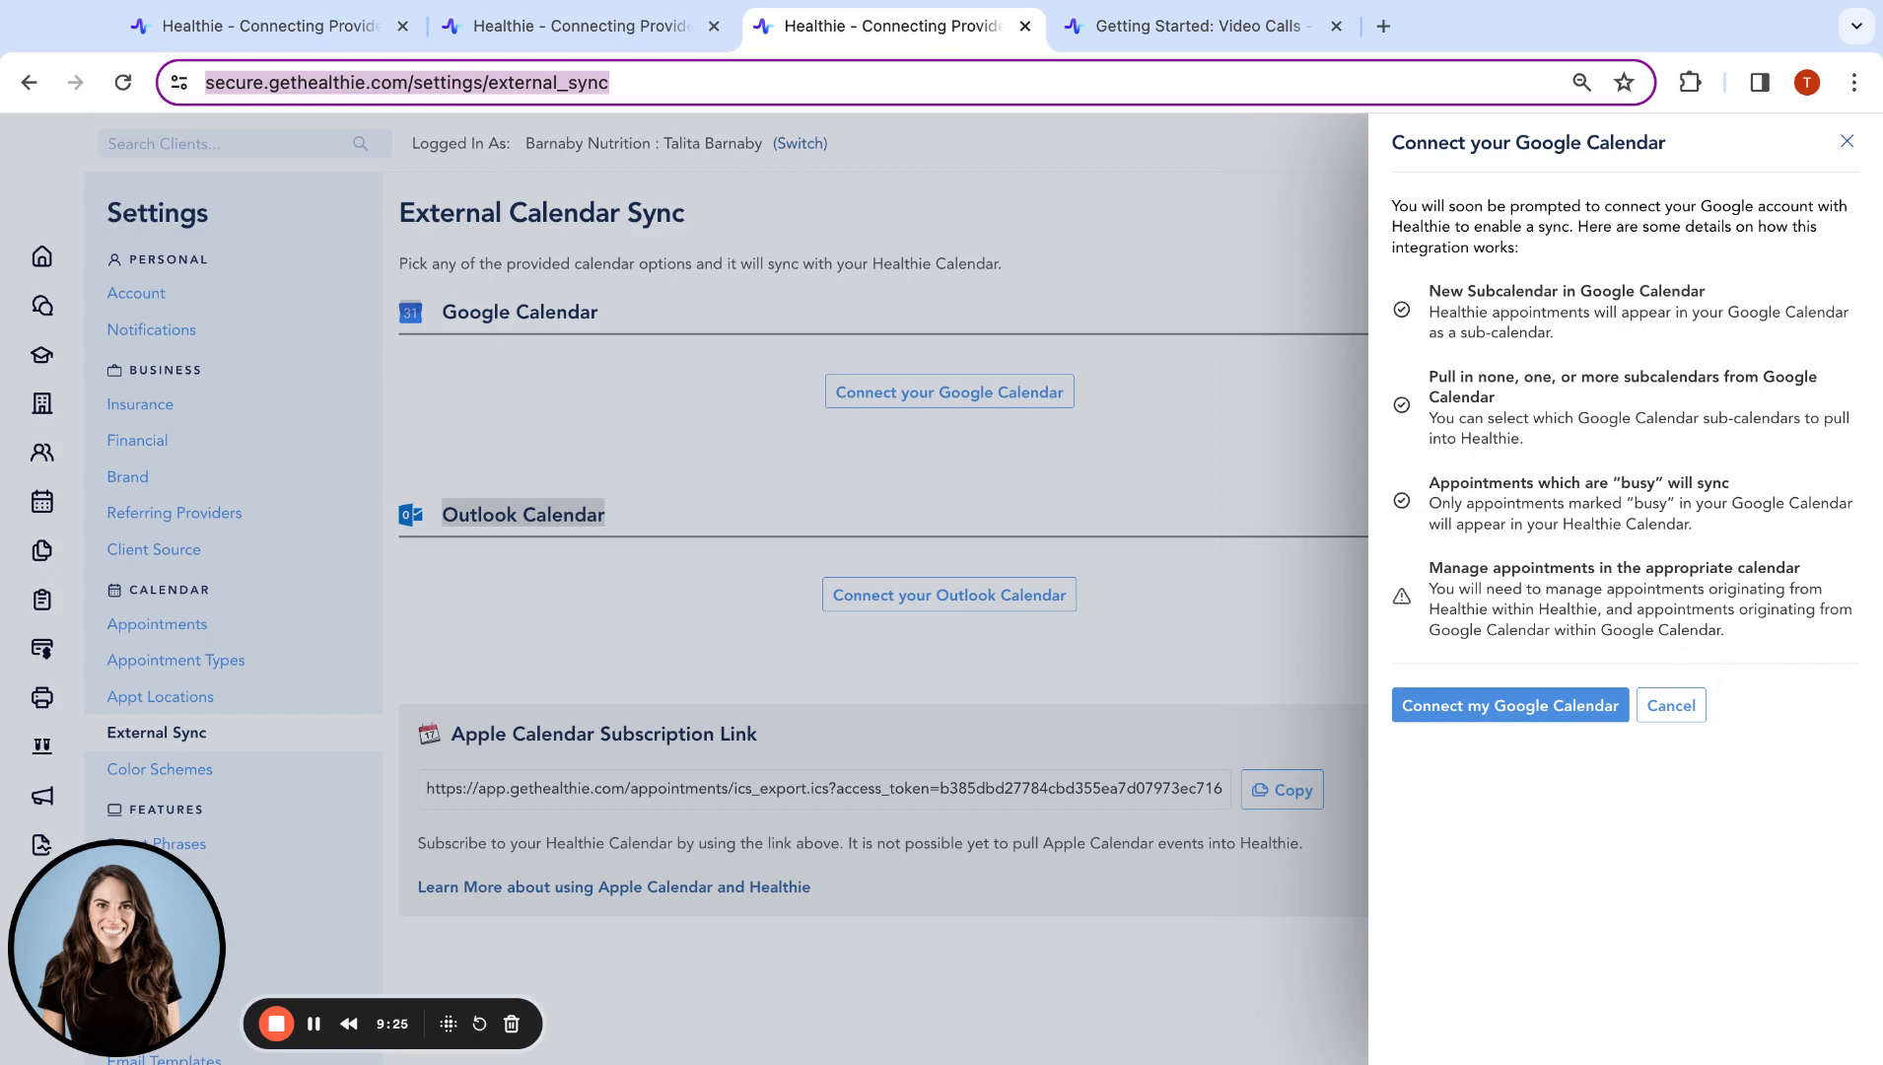
{"action": "left_click", "coordinate": [1671, 705]}
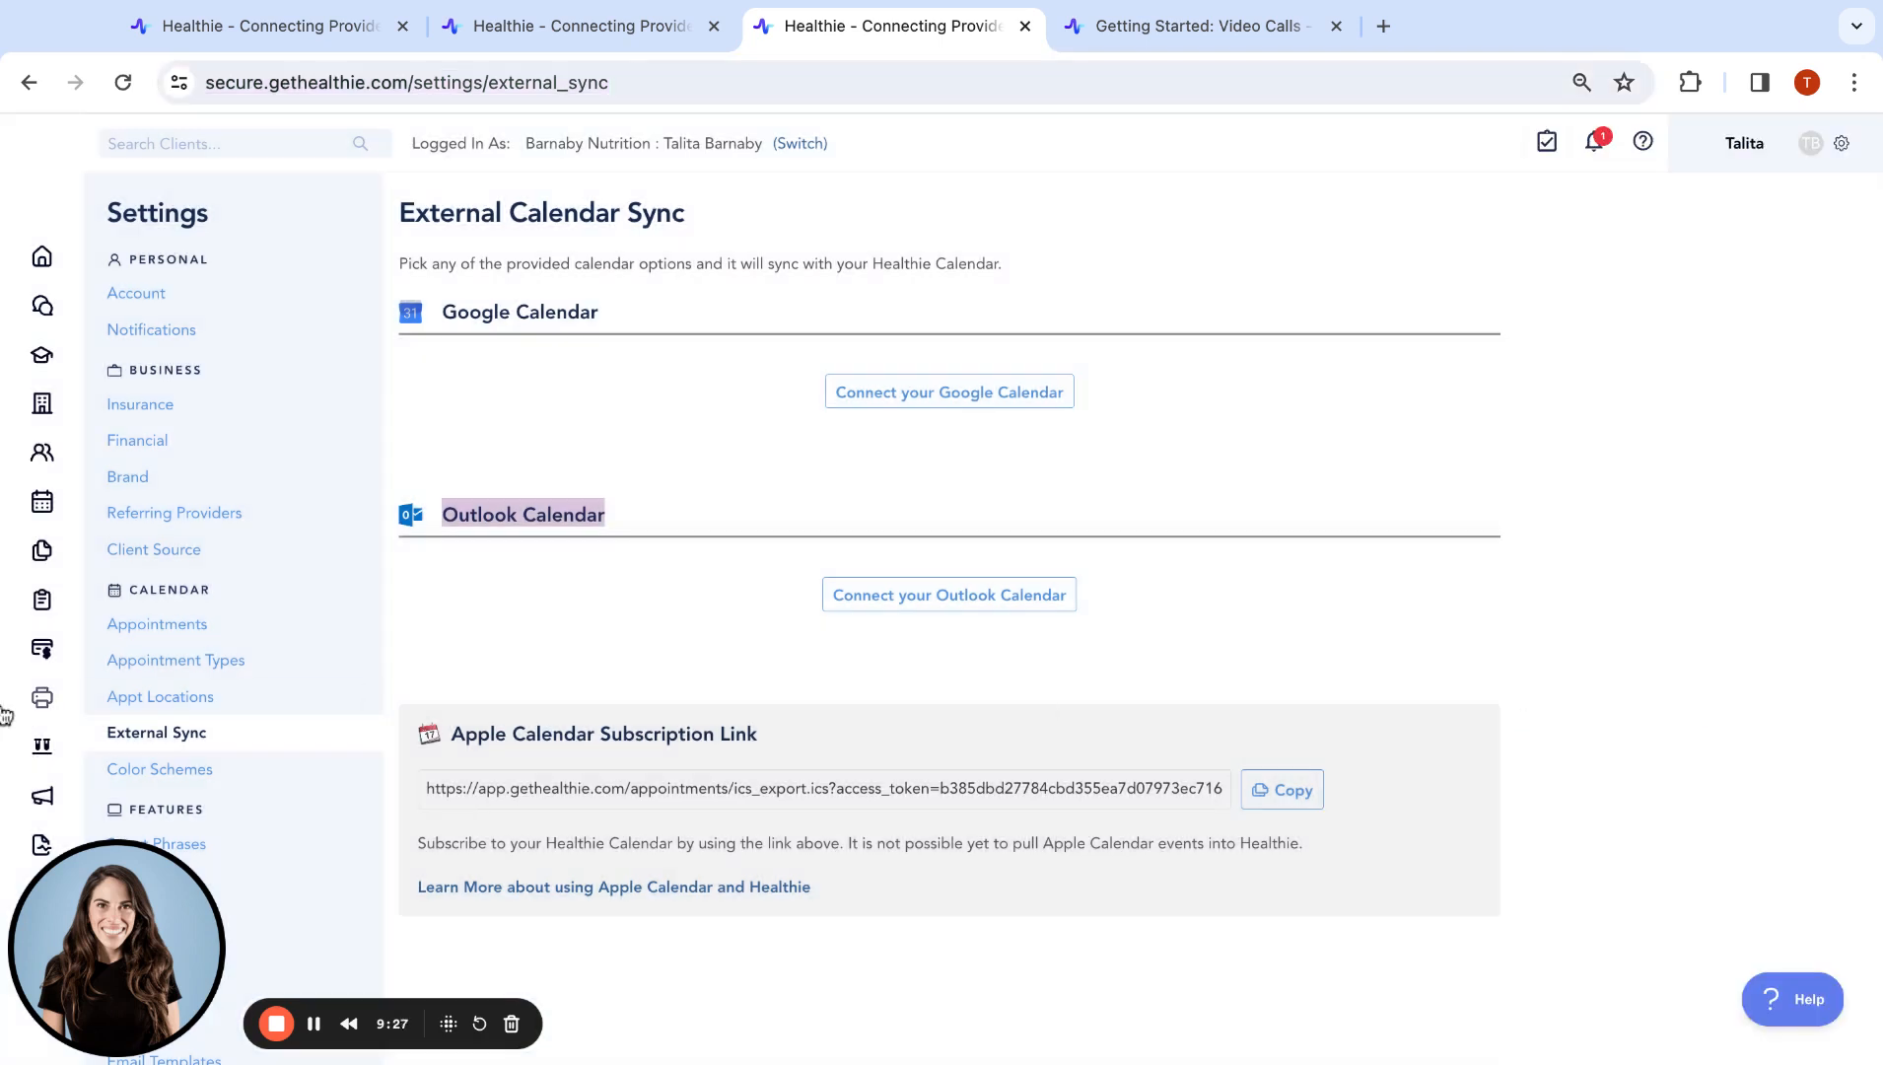
{"action": "left_click", "coordinate": [277, 764]}
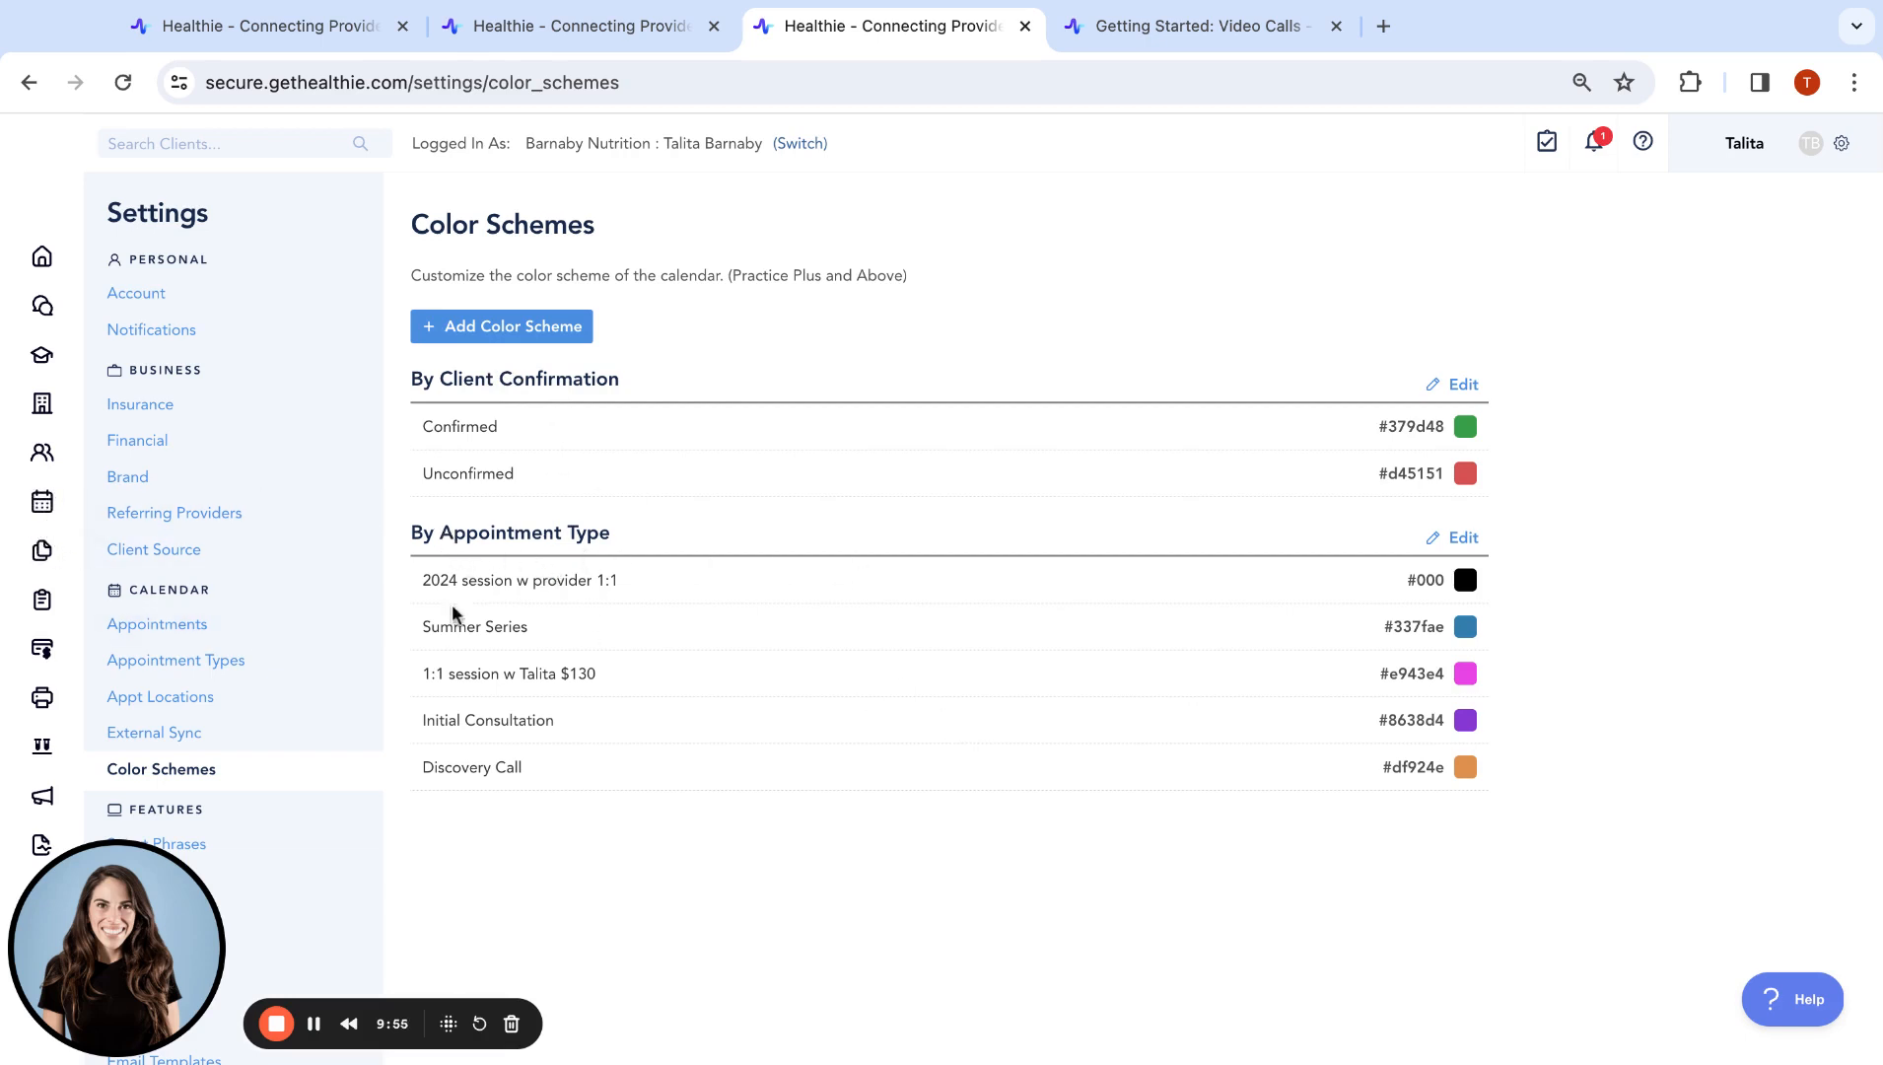
Highlight the By Appointment Type colours, including '1:1 session w Talita $130', then return Home
{"action": "triple_click", "coordinate": [413, 537]}
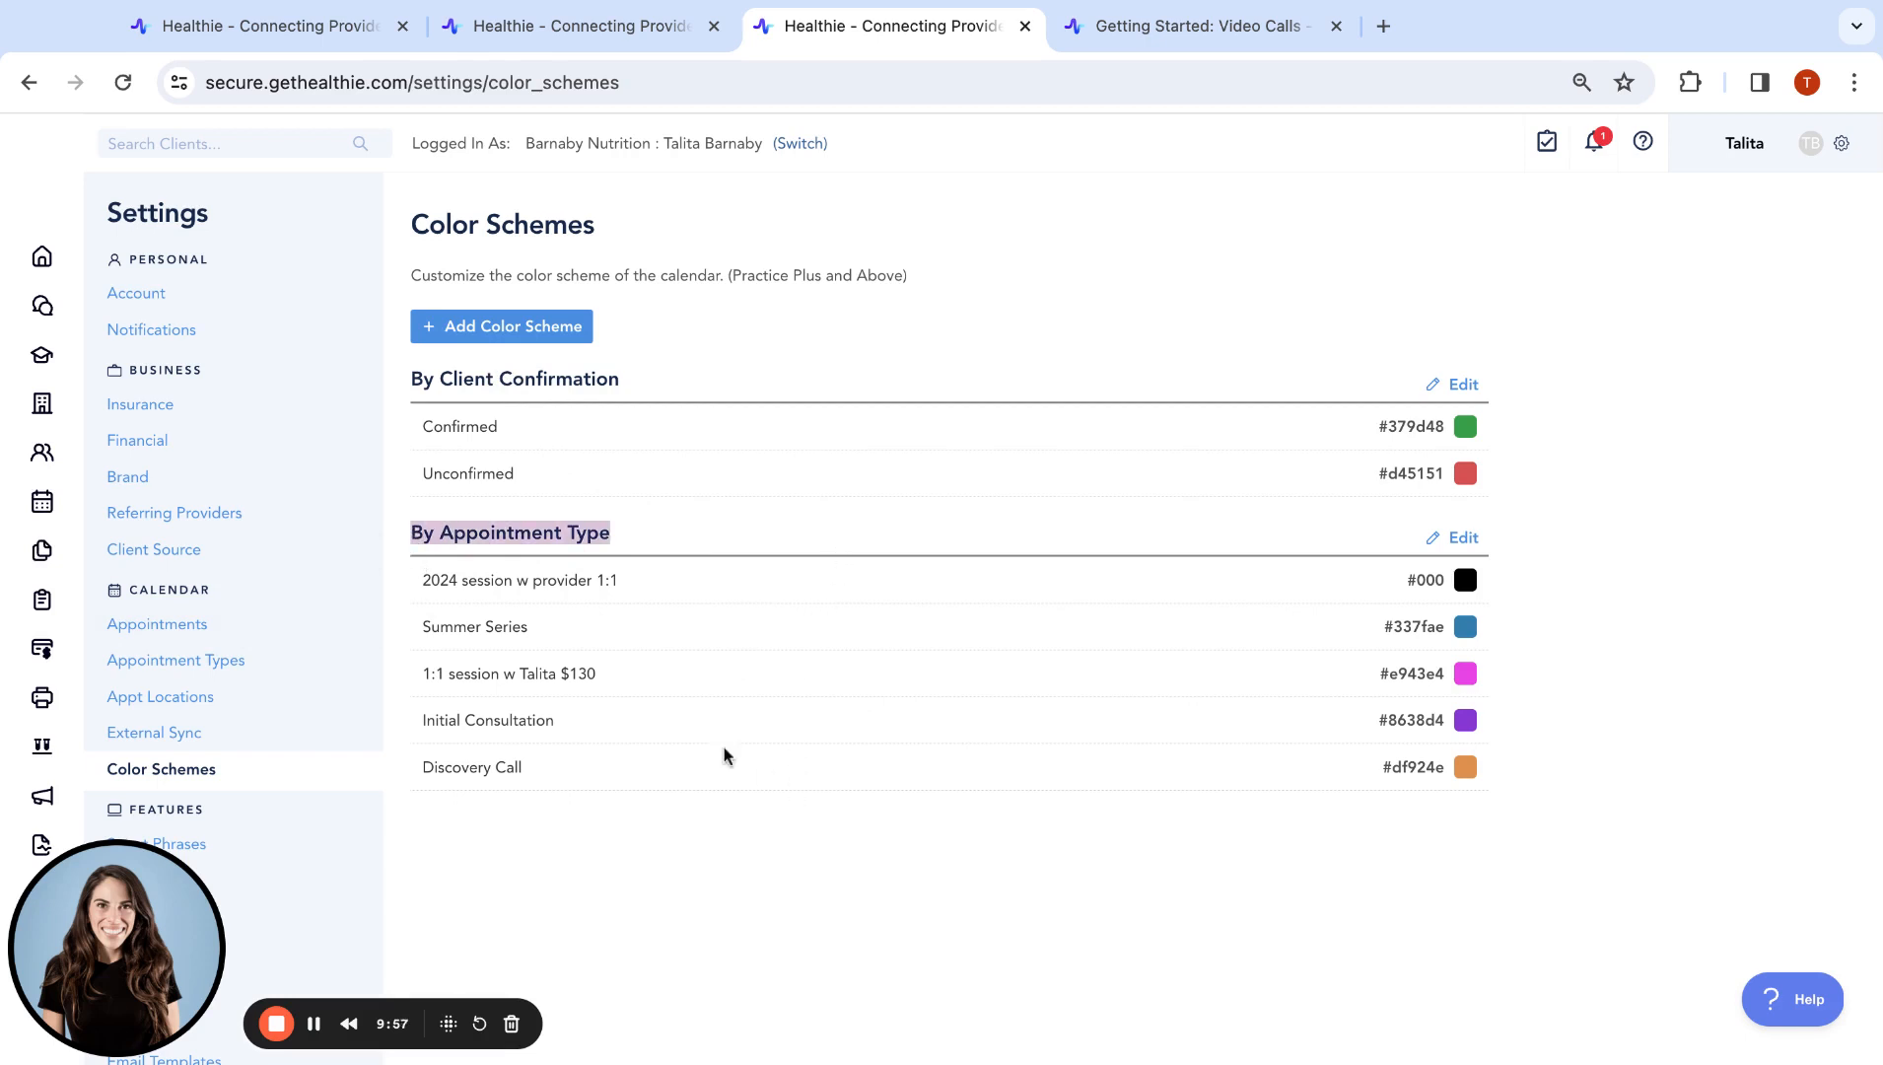
{"action": "left_click_drag", "start_coordinate": [423, 582], "coordinate": [799, 589]}
{"action": "left_click_drag", "start_coordinate": [440, 627], "coordinate": [610, 677]}
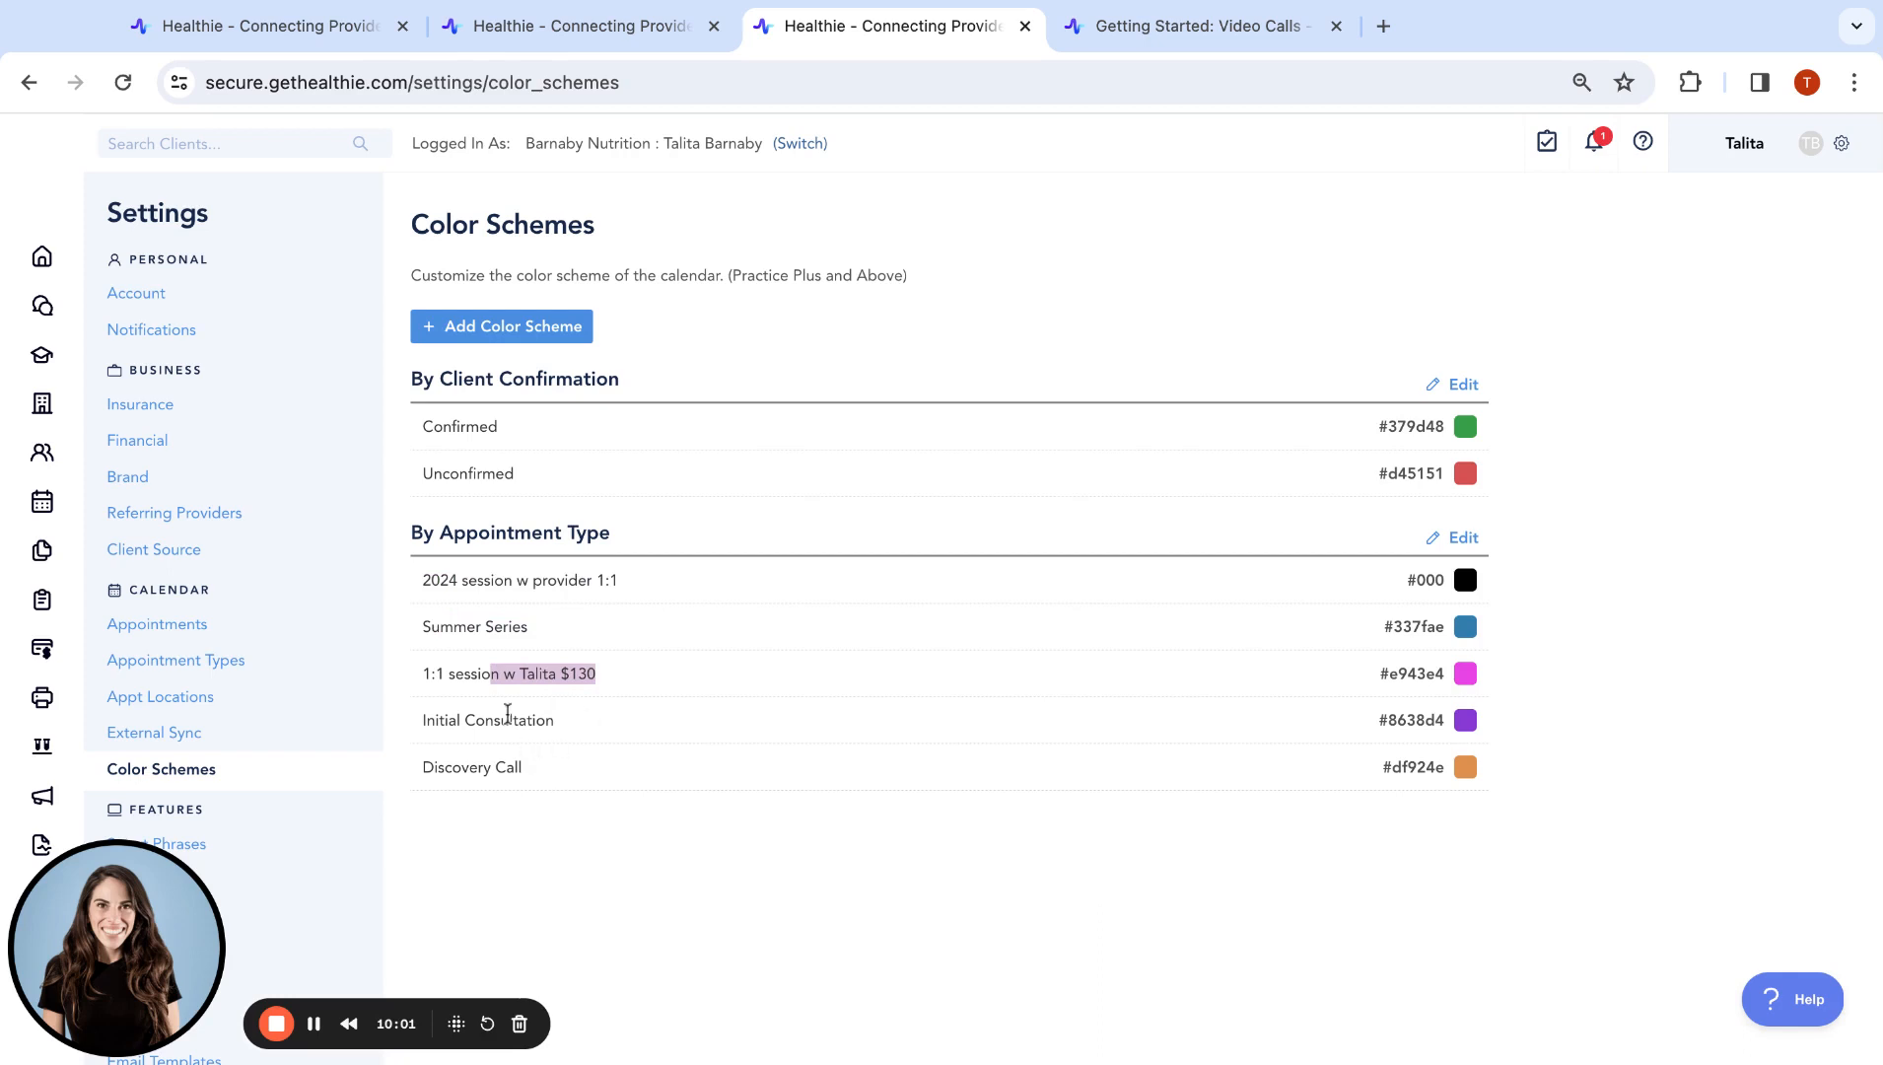
{"action": "left_click", "coordinate": [44, 258]}
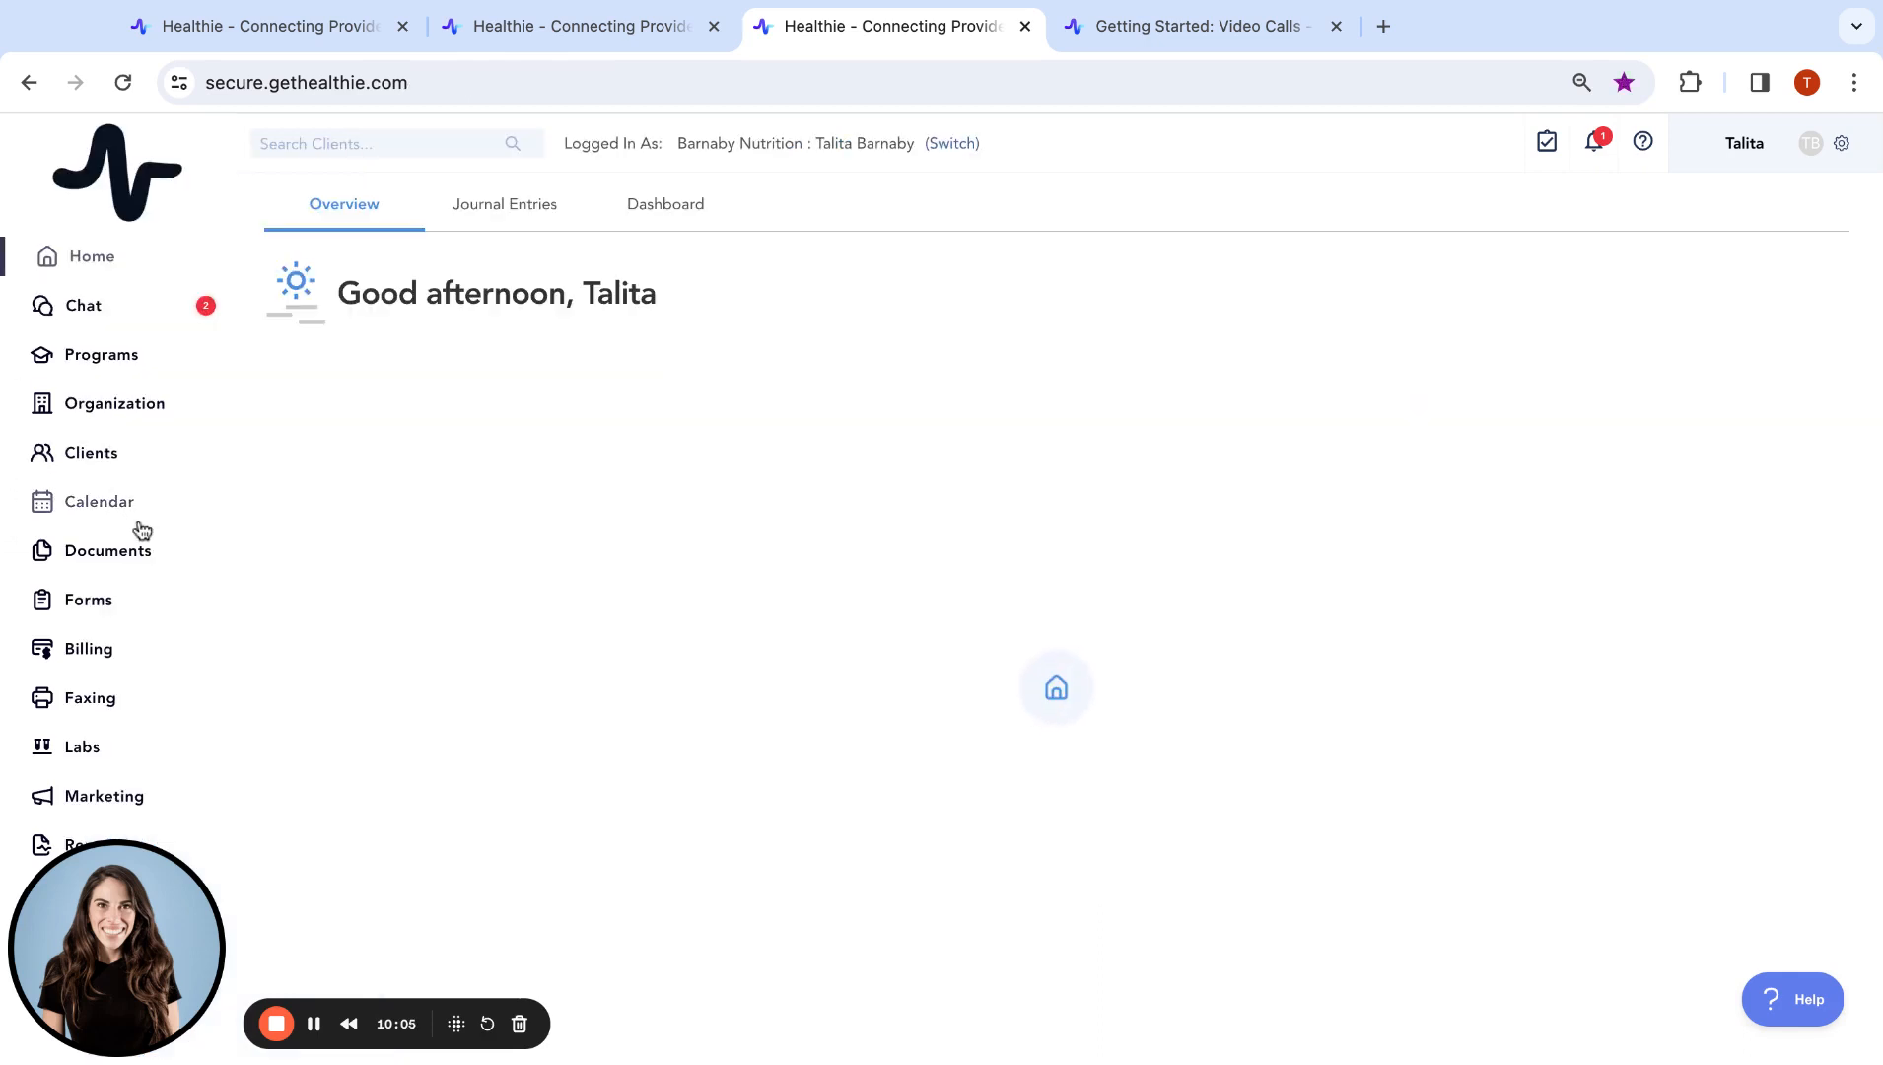
Open the week calendar and expand the Color Schemes dropdown in the filter panel
{"action": "left_click", "coordinate": [93, 510]}
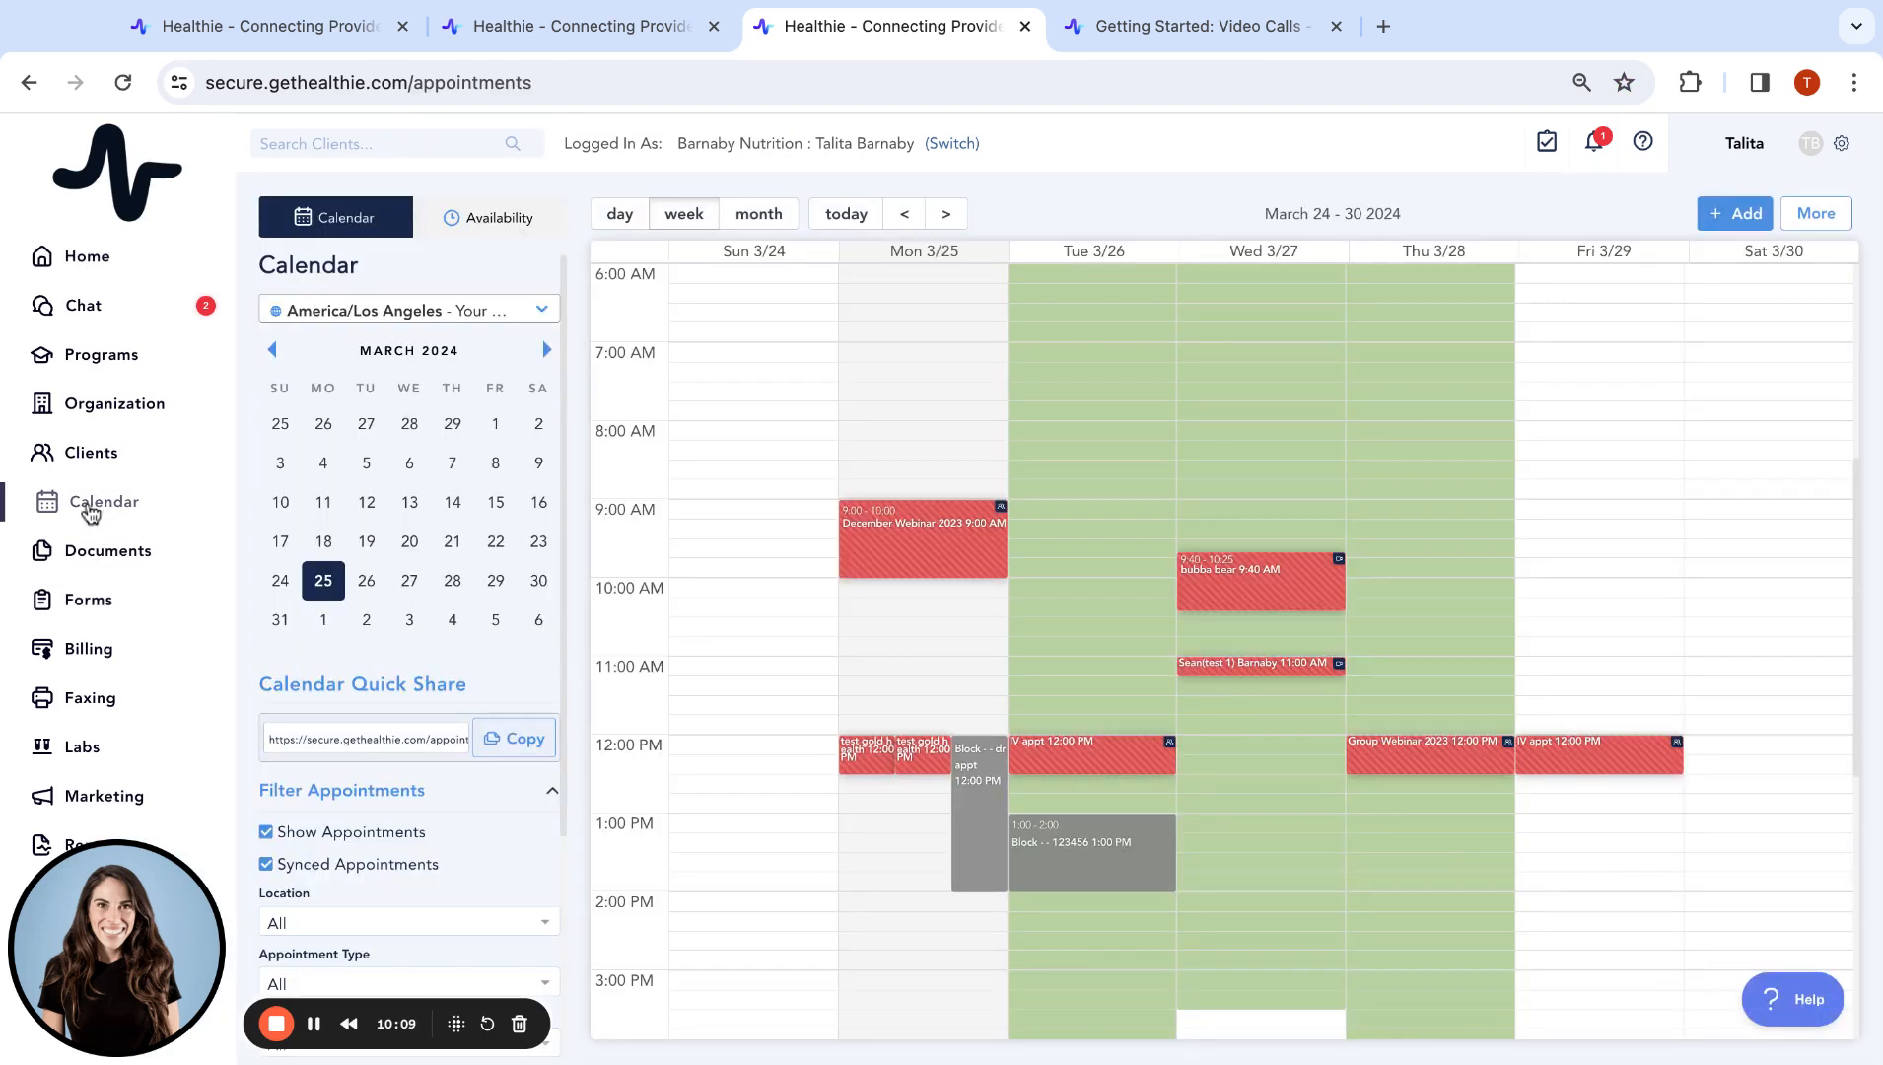
{"action": "scroll", "coordinate": [425, 782], "scroll_direction": "down", "scroll_amount": 3}
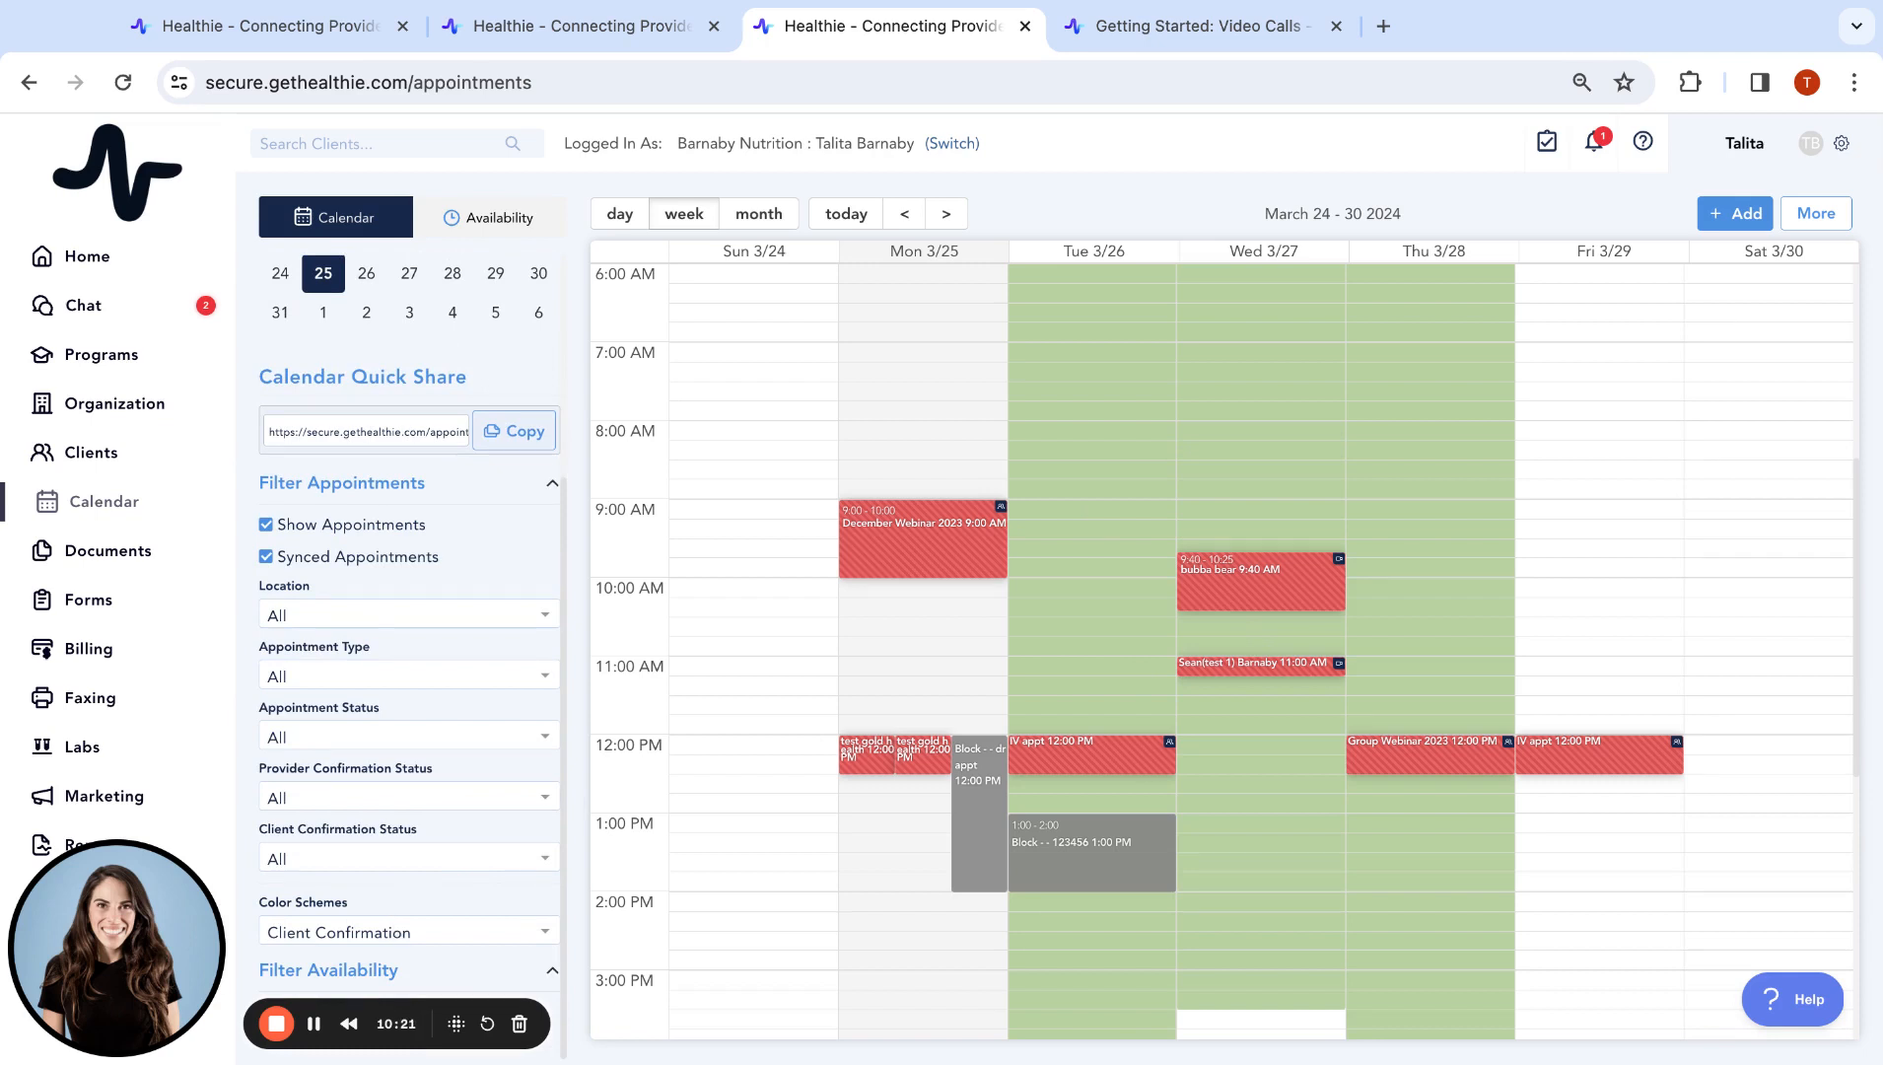
{"action": "left_click", "coordinate": [377, 944]}
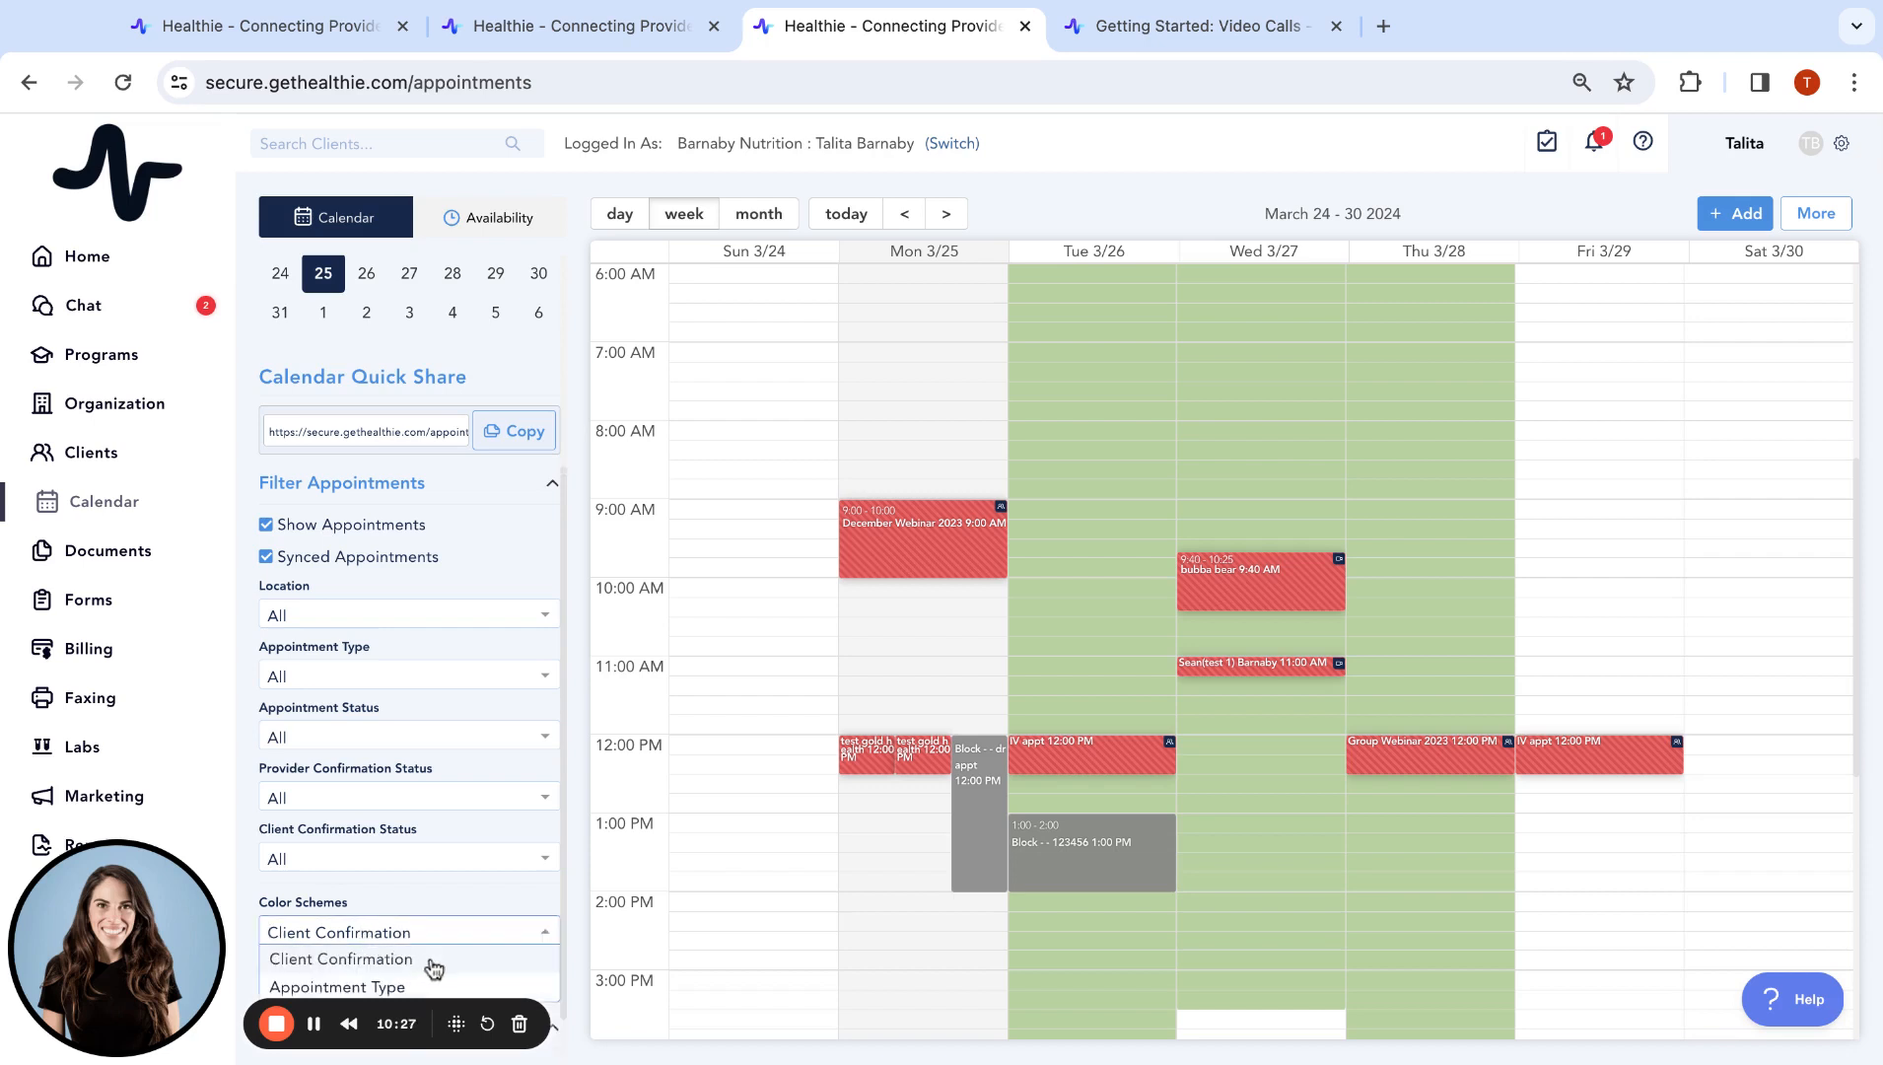
Set Color Schemes to Appointment Type so blocks show in magenta, navy and blue
{"action": "mouse_move", "coordinate": [1257, 565]}
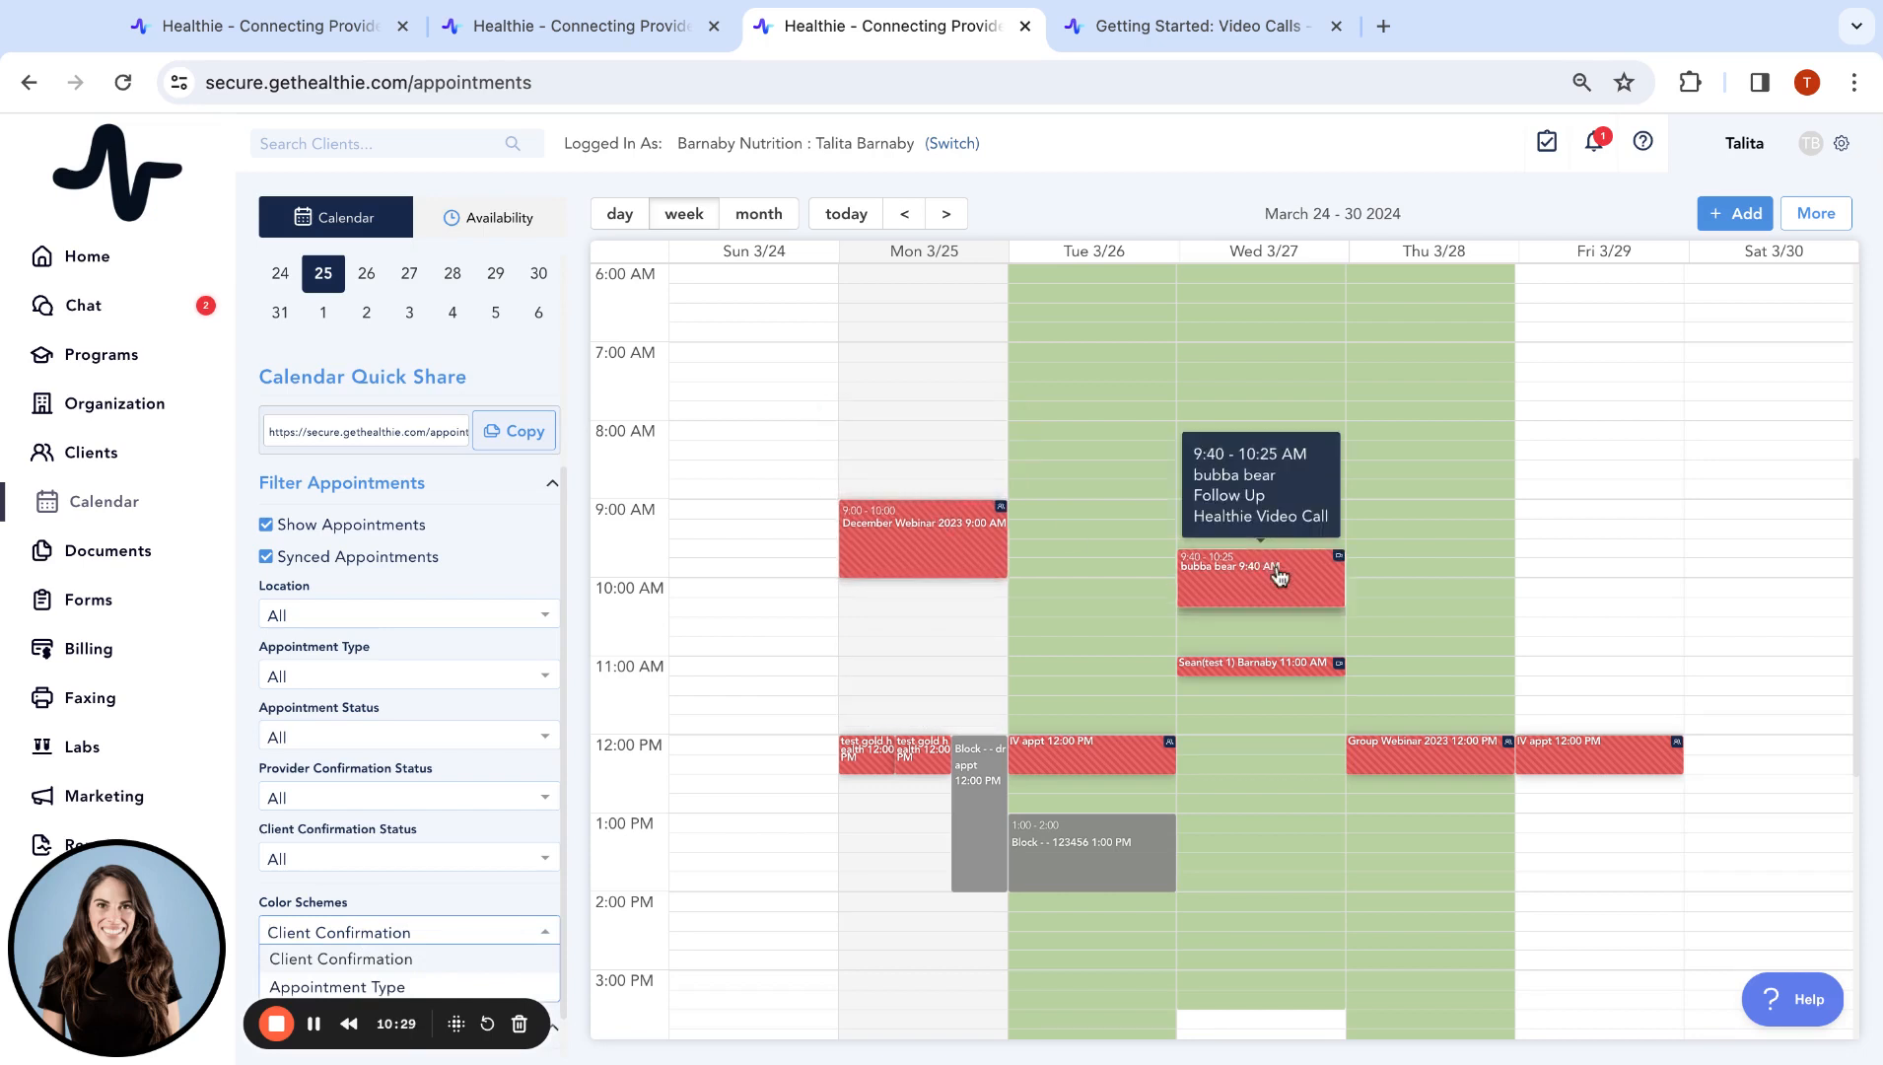
{"action": "mouse_move", "coordinate": [1598, 767]}
{"action": "mouse_move", "coordinate": [1053, 759]}
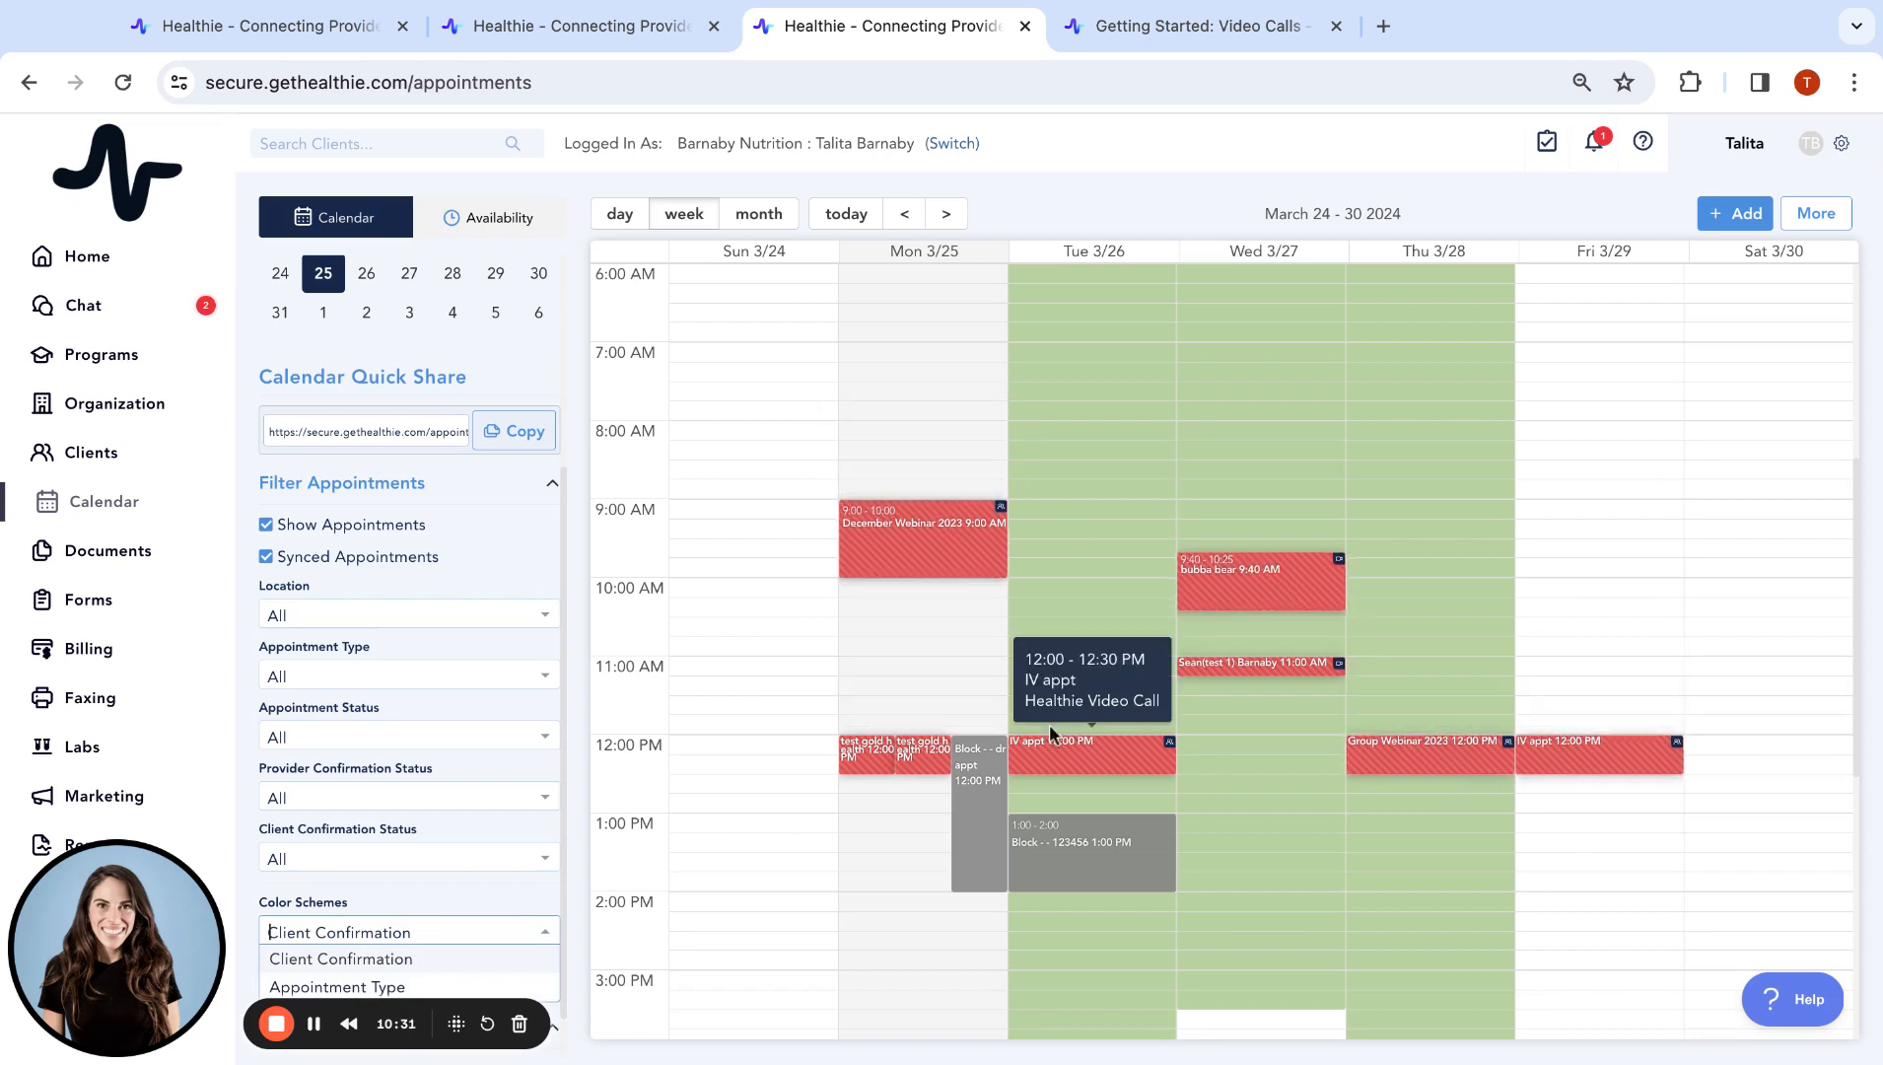
{"action": "left_click", "coordinate": [496, 988]}
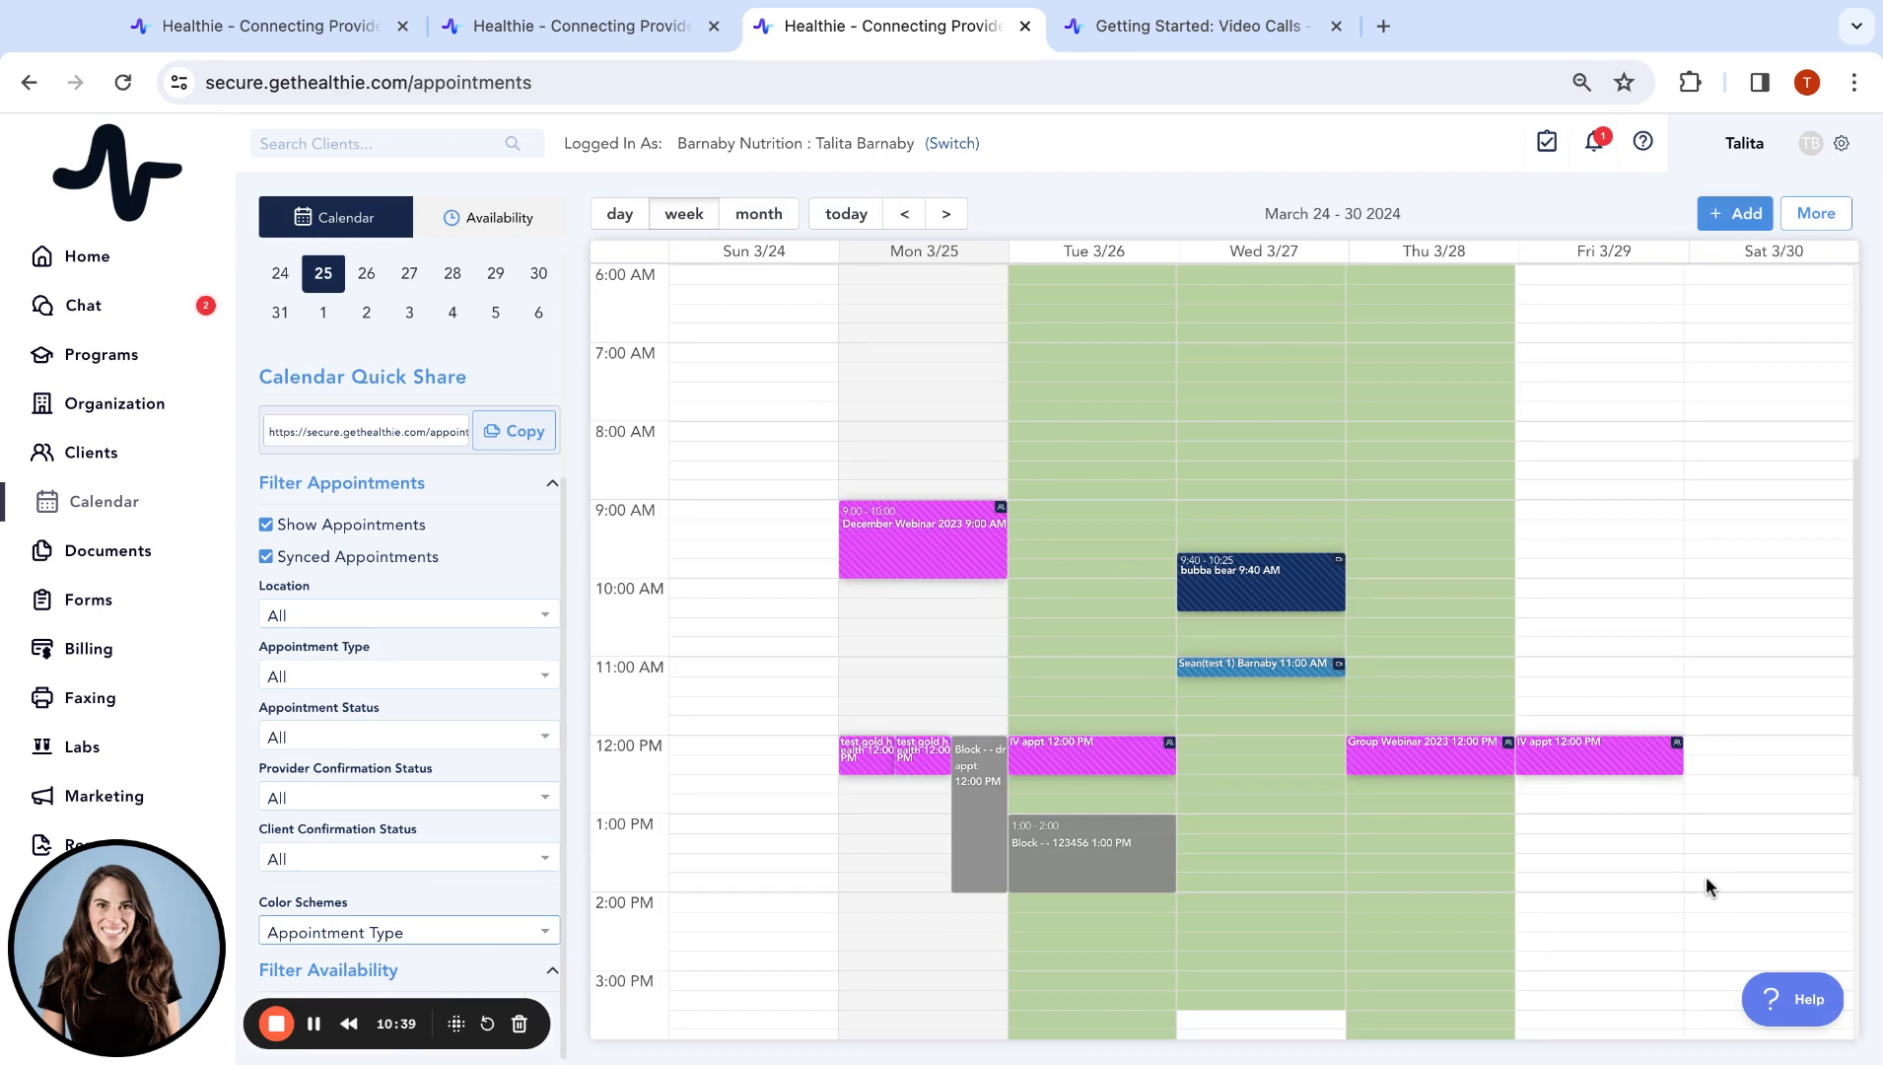
{"action": "mouse_move", "coordinate": [1232, 676]}
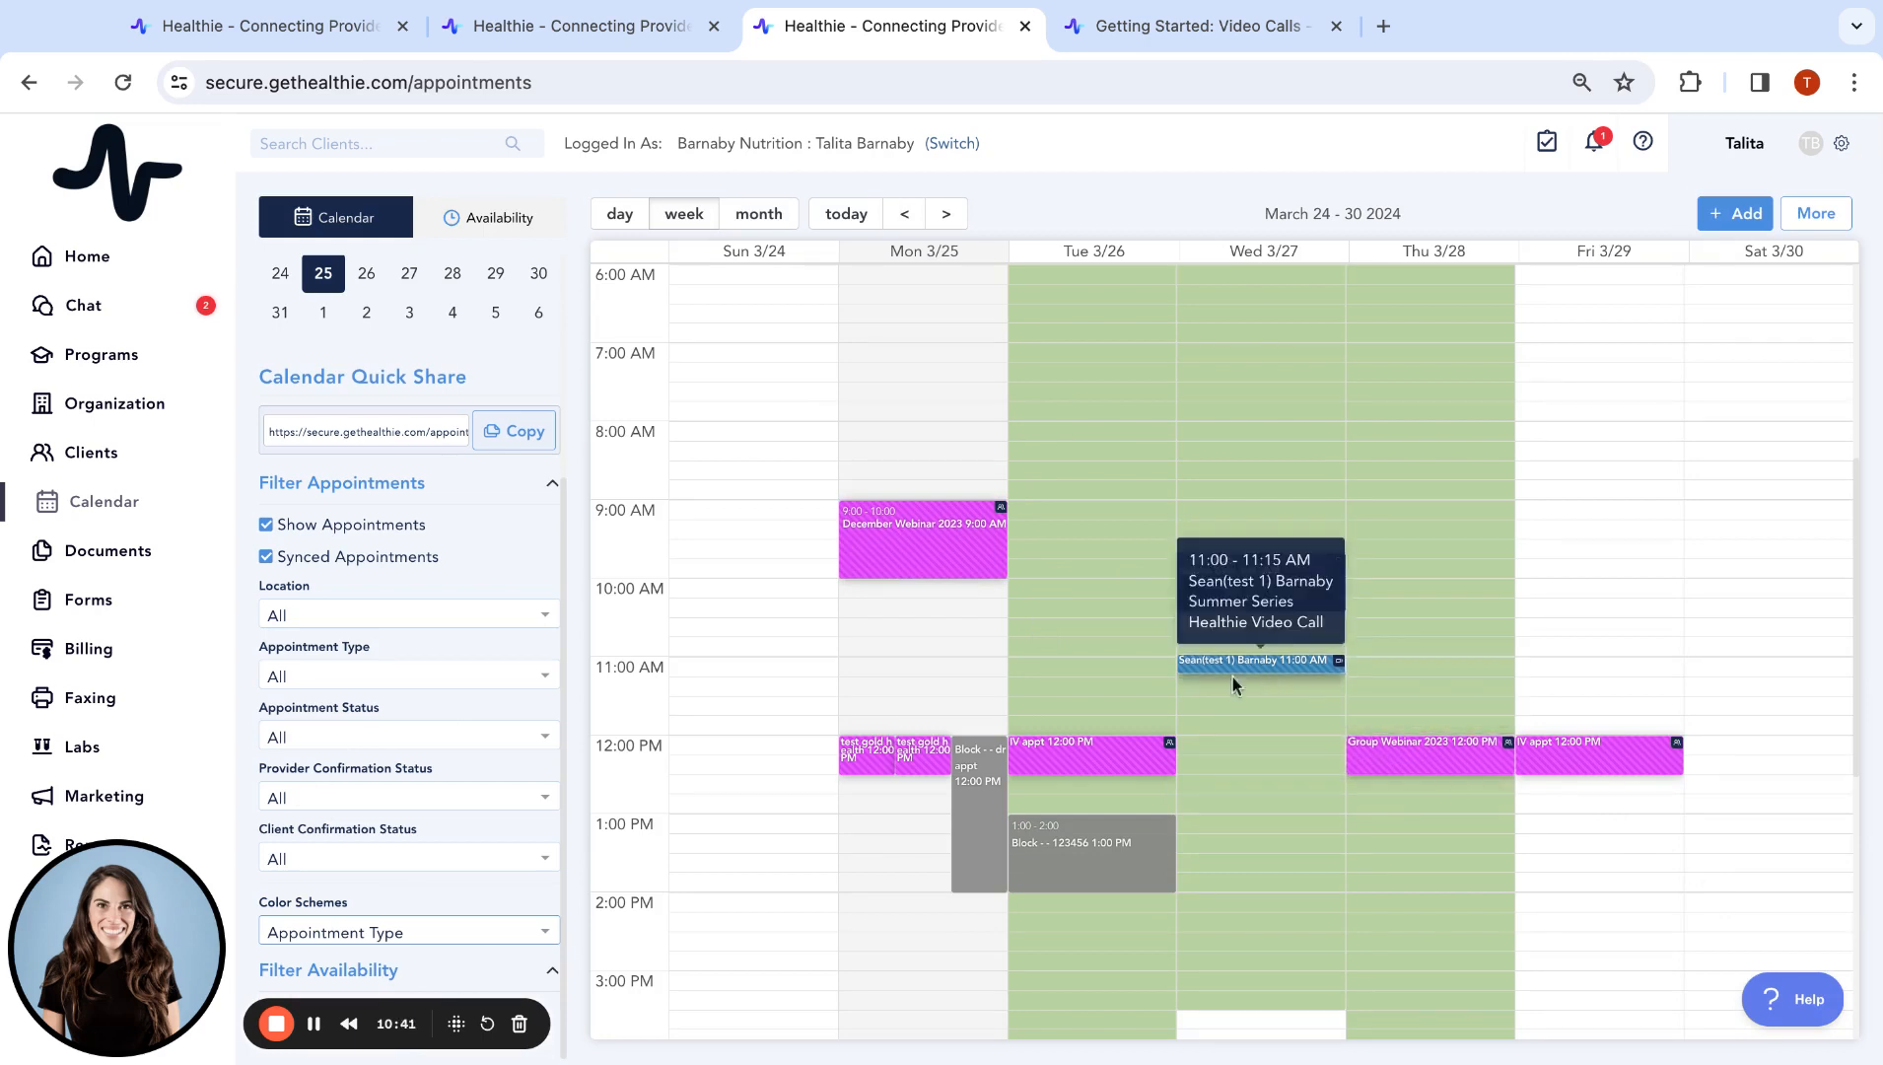
{"action": "mouse_move", "coordinate": [1088, 766]}
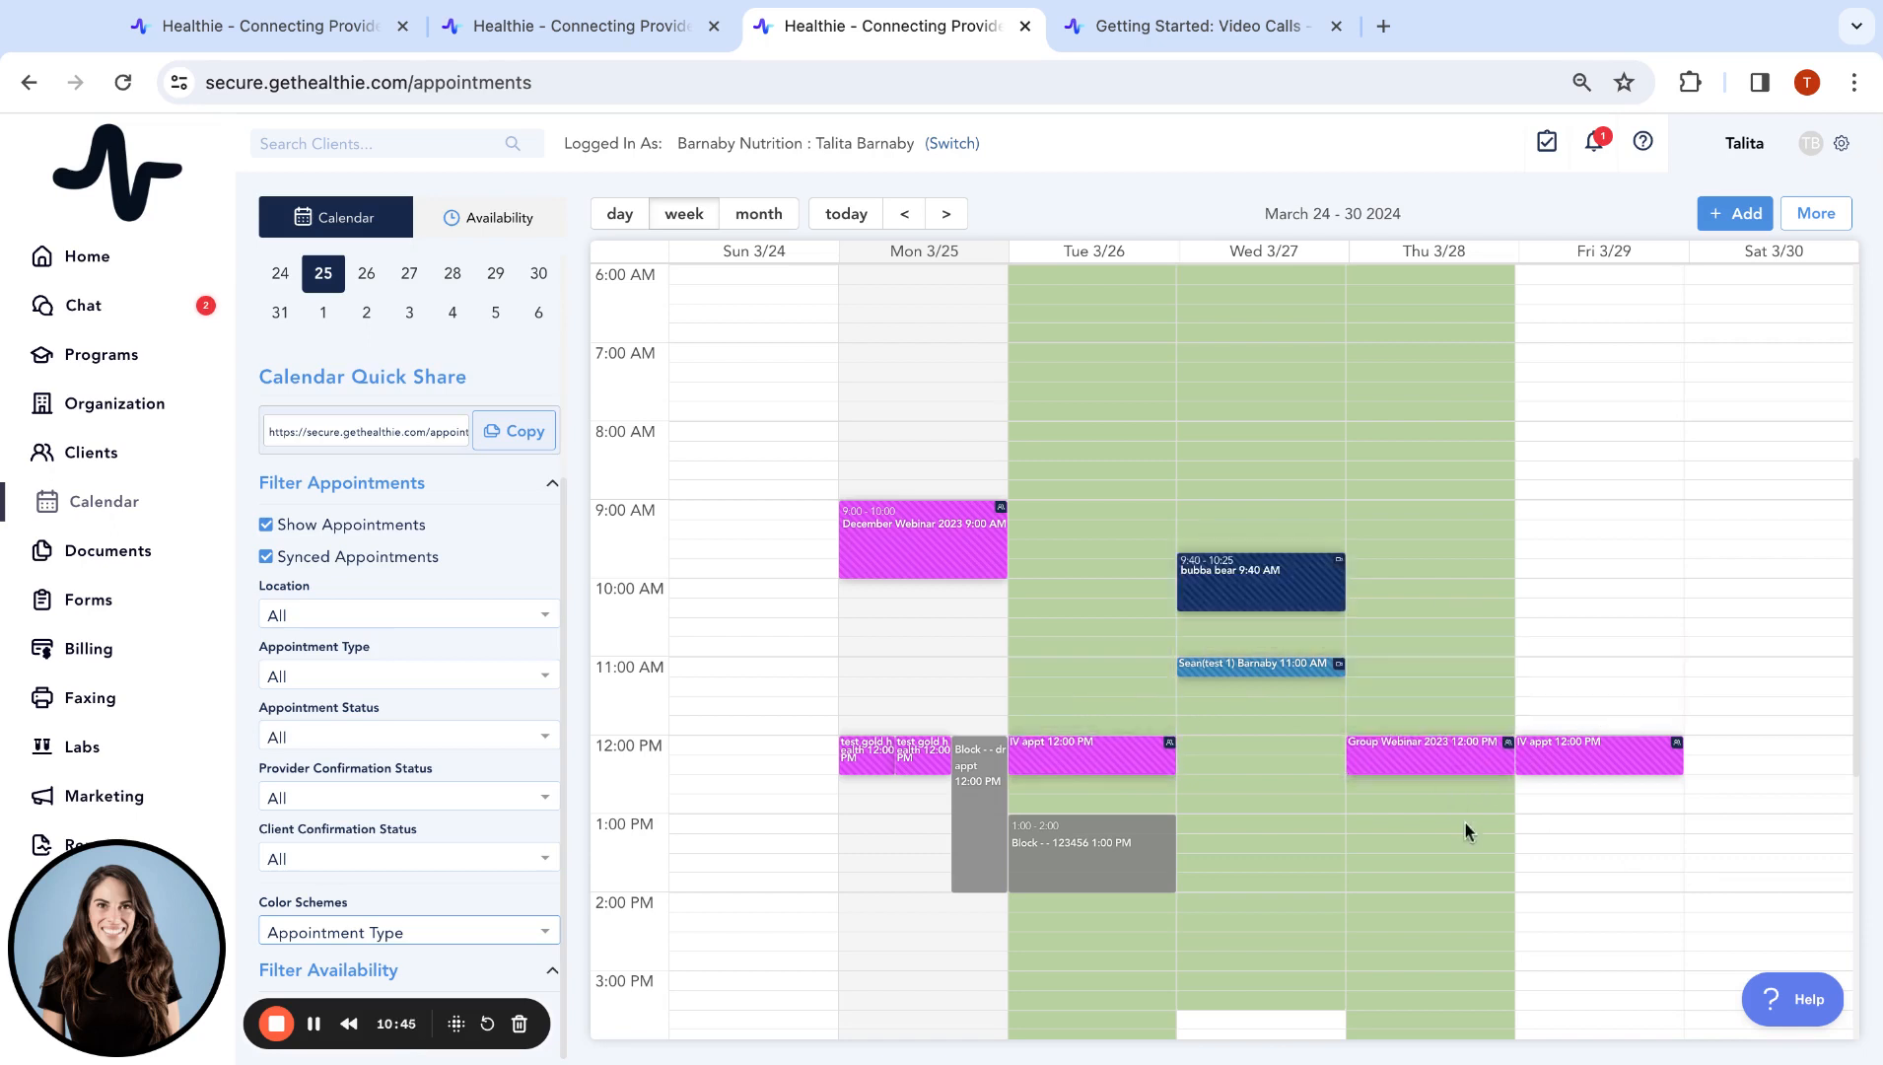
{"action": "mouse_move", "coordinate": [1447, 762]}
{"action": "left_click", "coordinate": [1819, 200]}
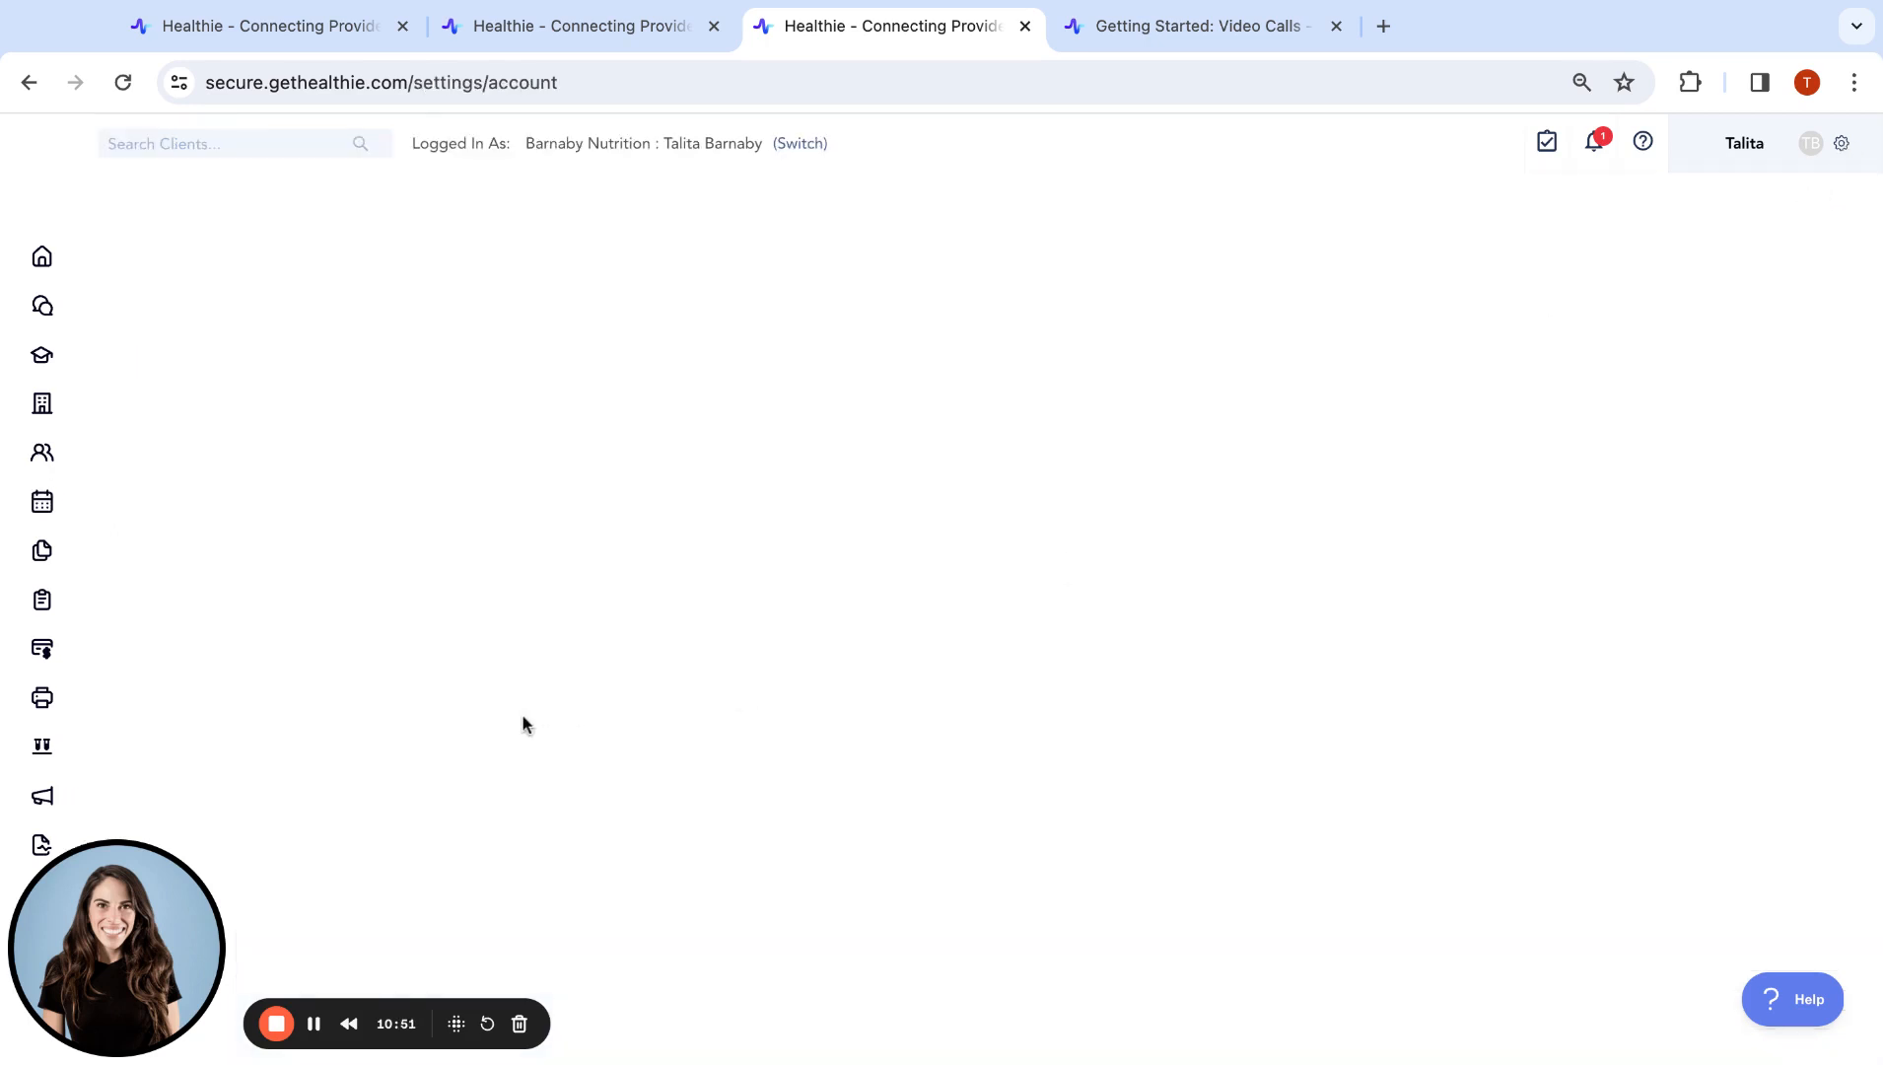
{"action": "scroll", "coordinate": [481, 495], "scroll_direction": "down", "scroll_amount": 2}
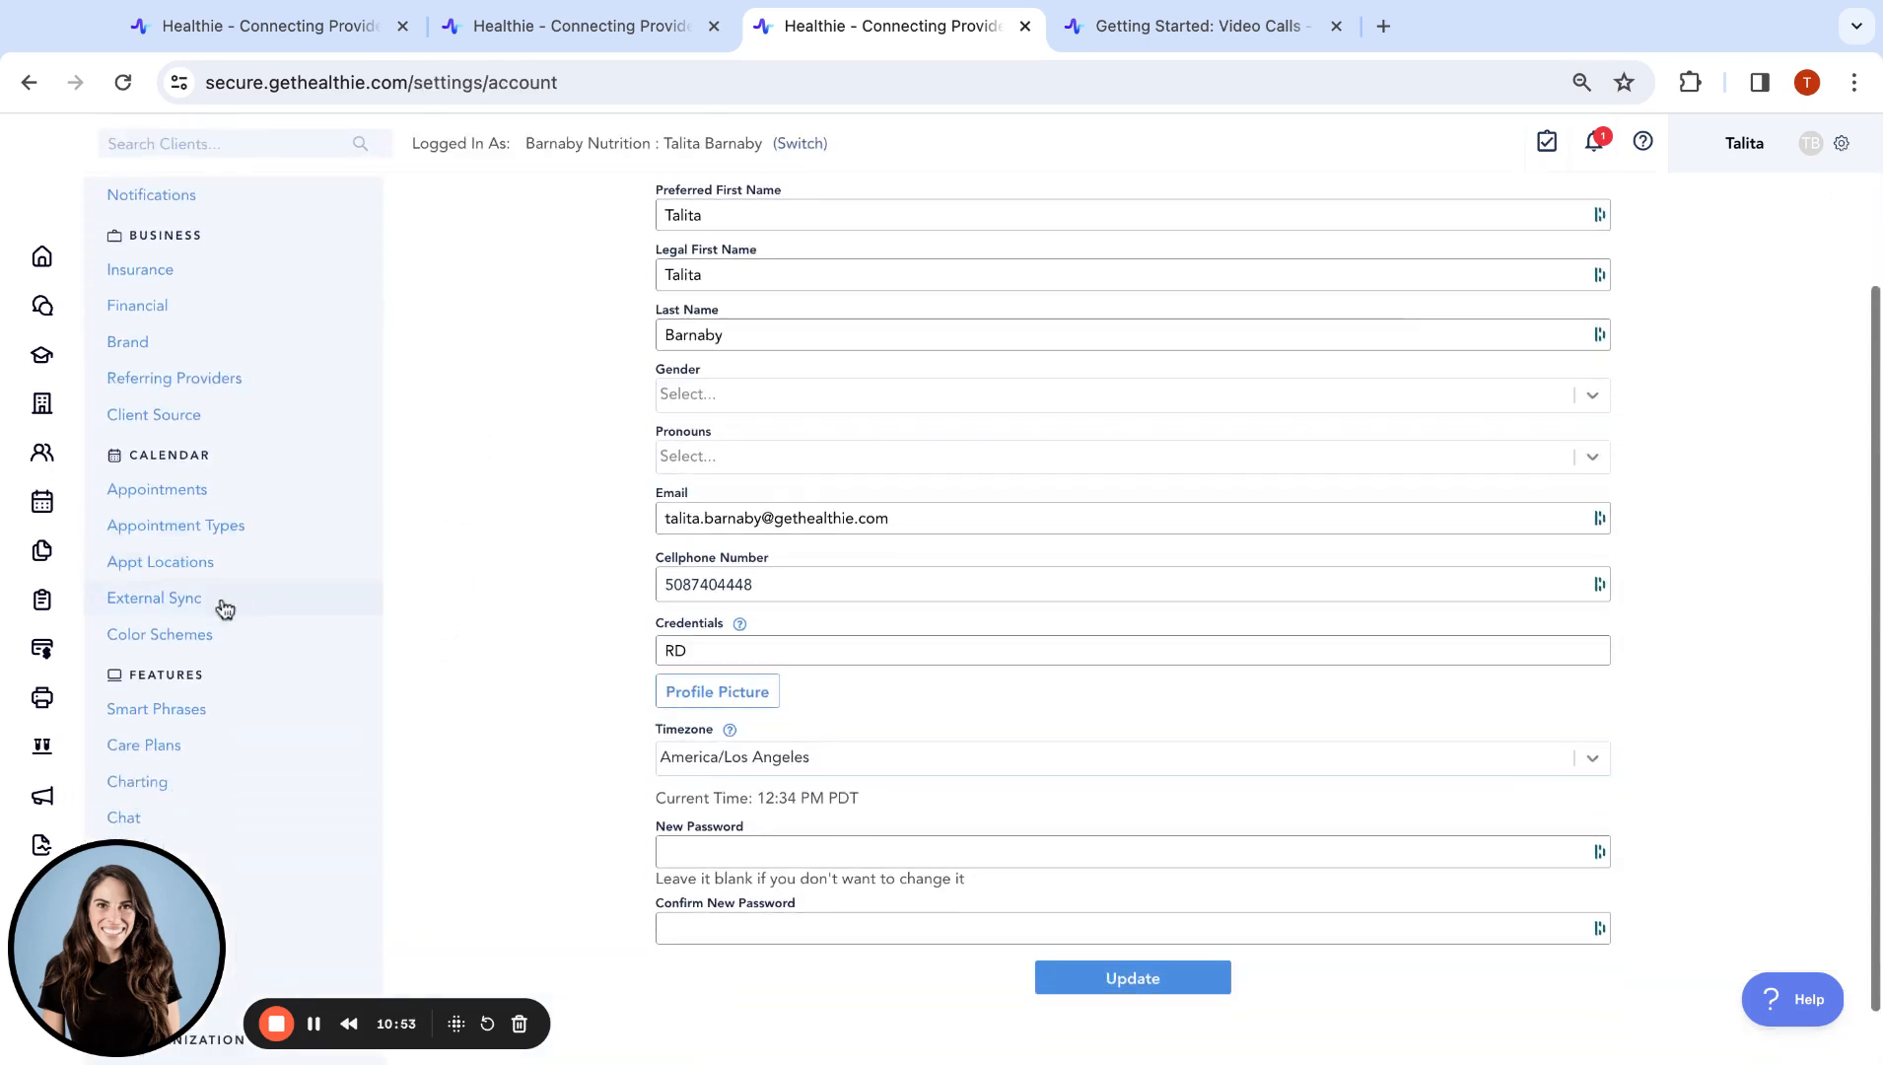
{"action": "left_click", "coordinate": [223, 636]}
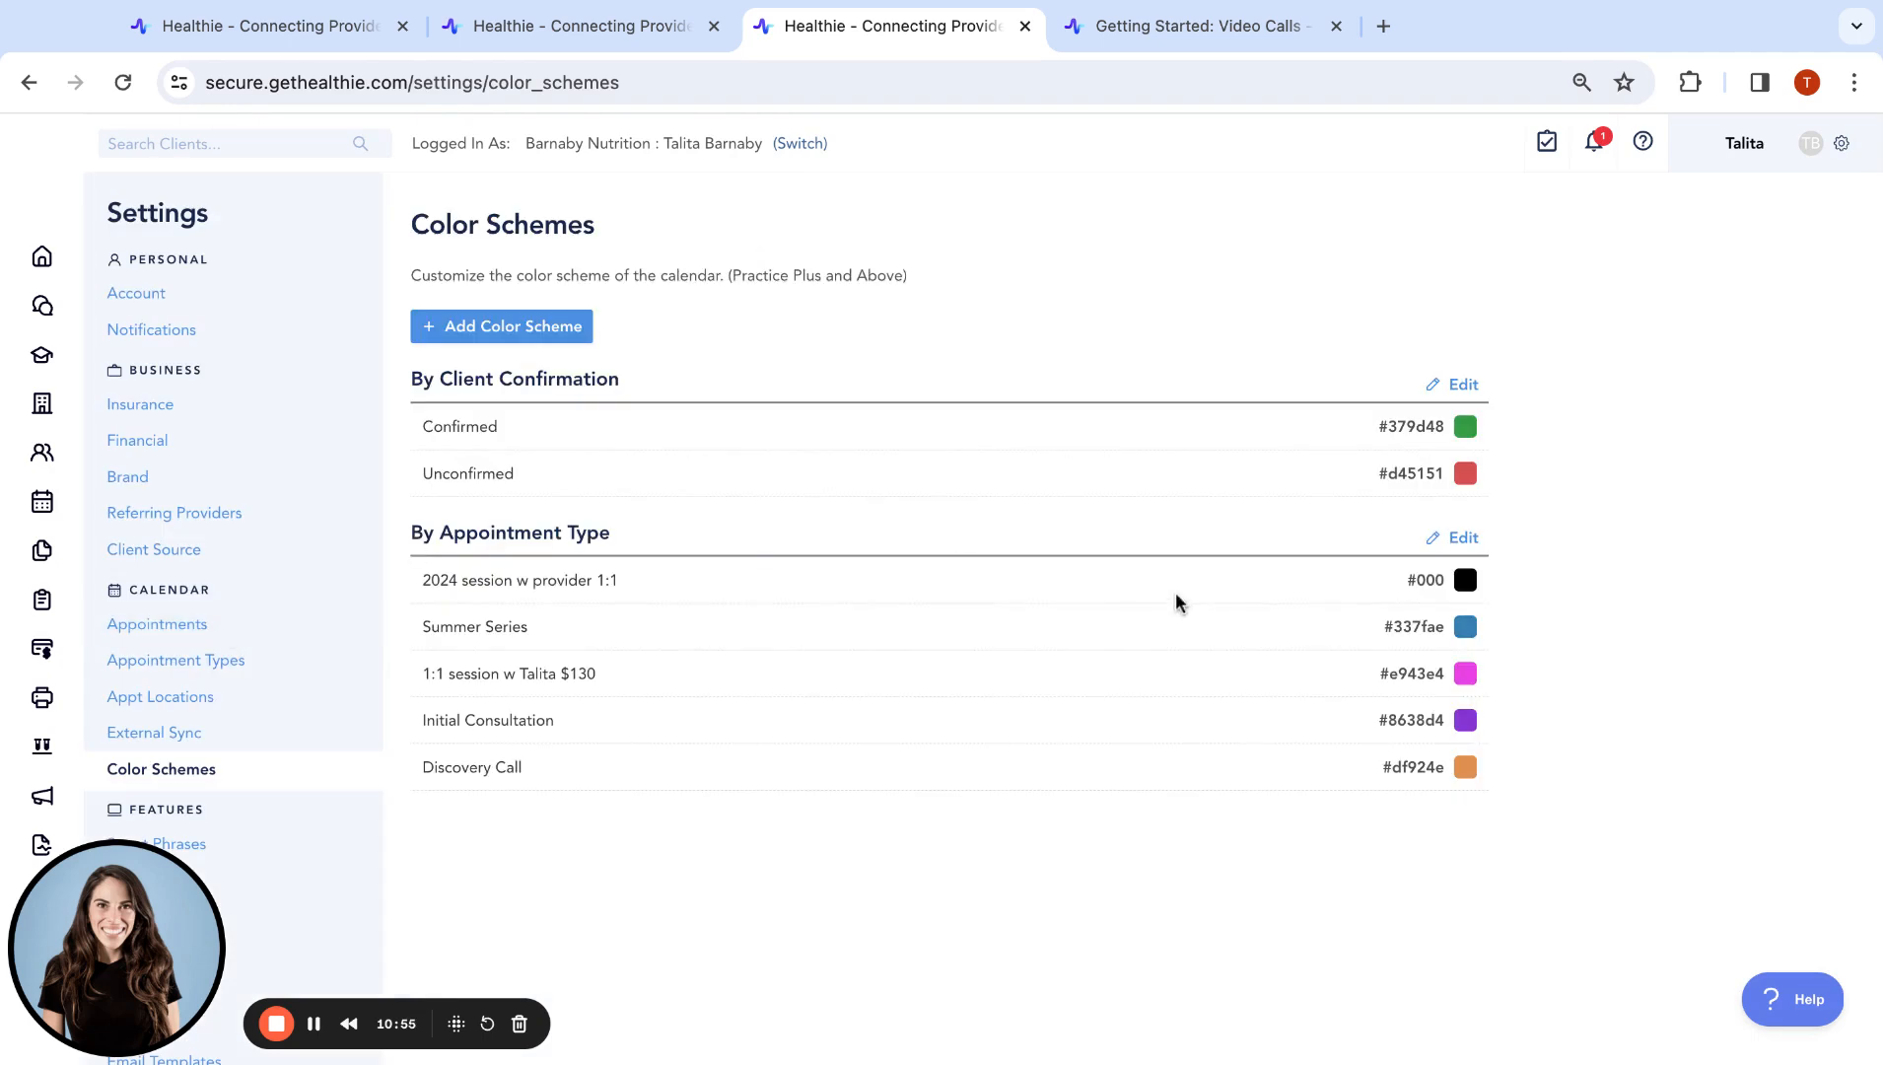
{"action": "left_click", "coordinate": [277, 1024]}
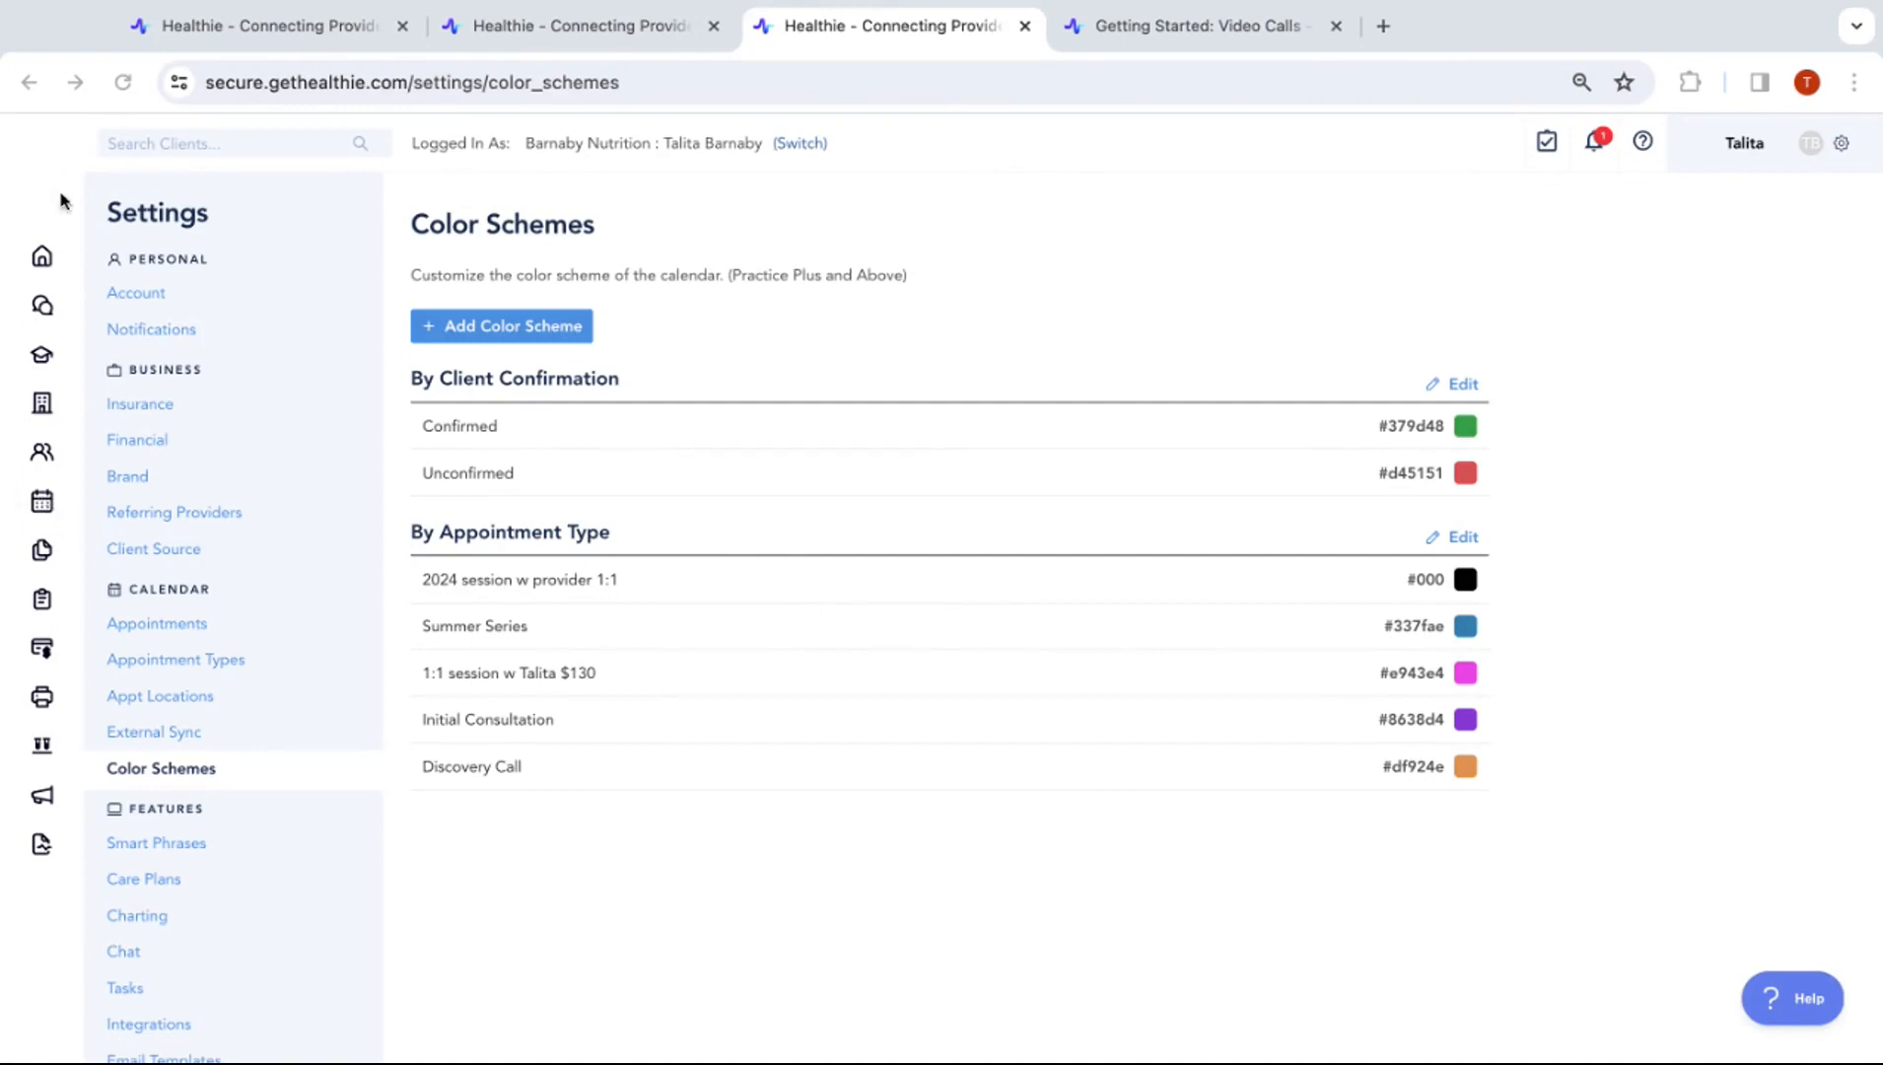
{"action": "left_click", "coordinate": [45, 507]}
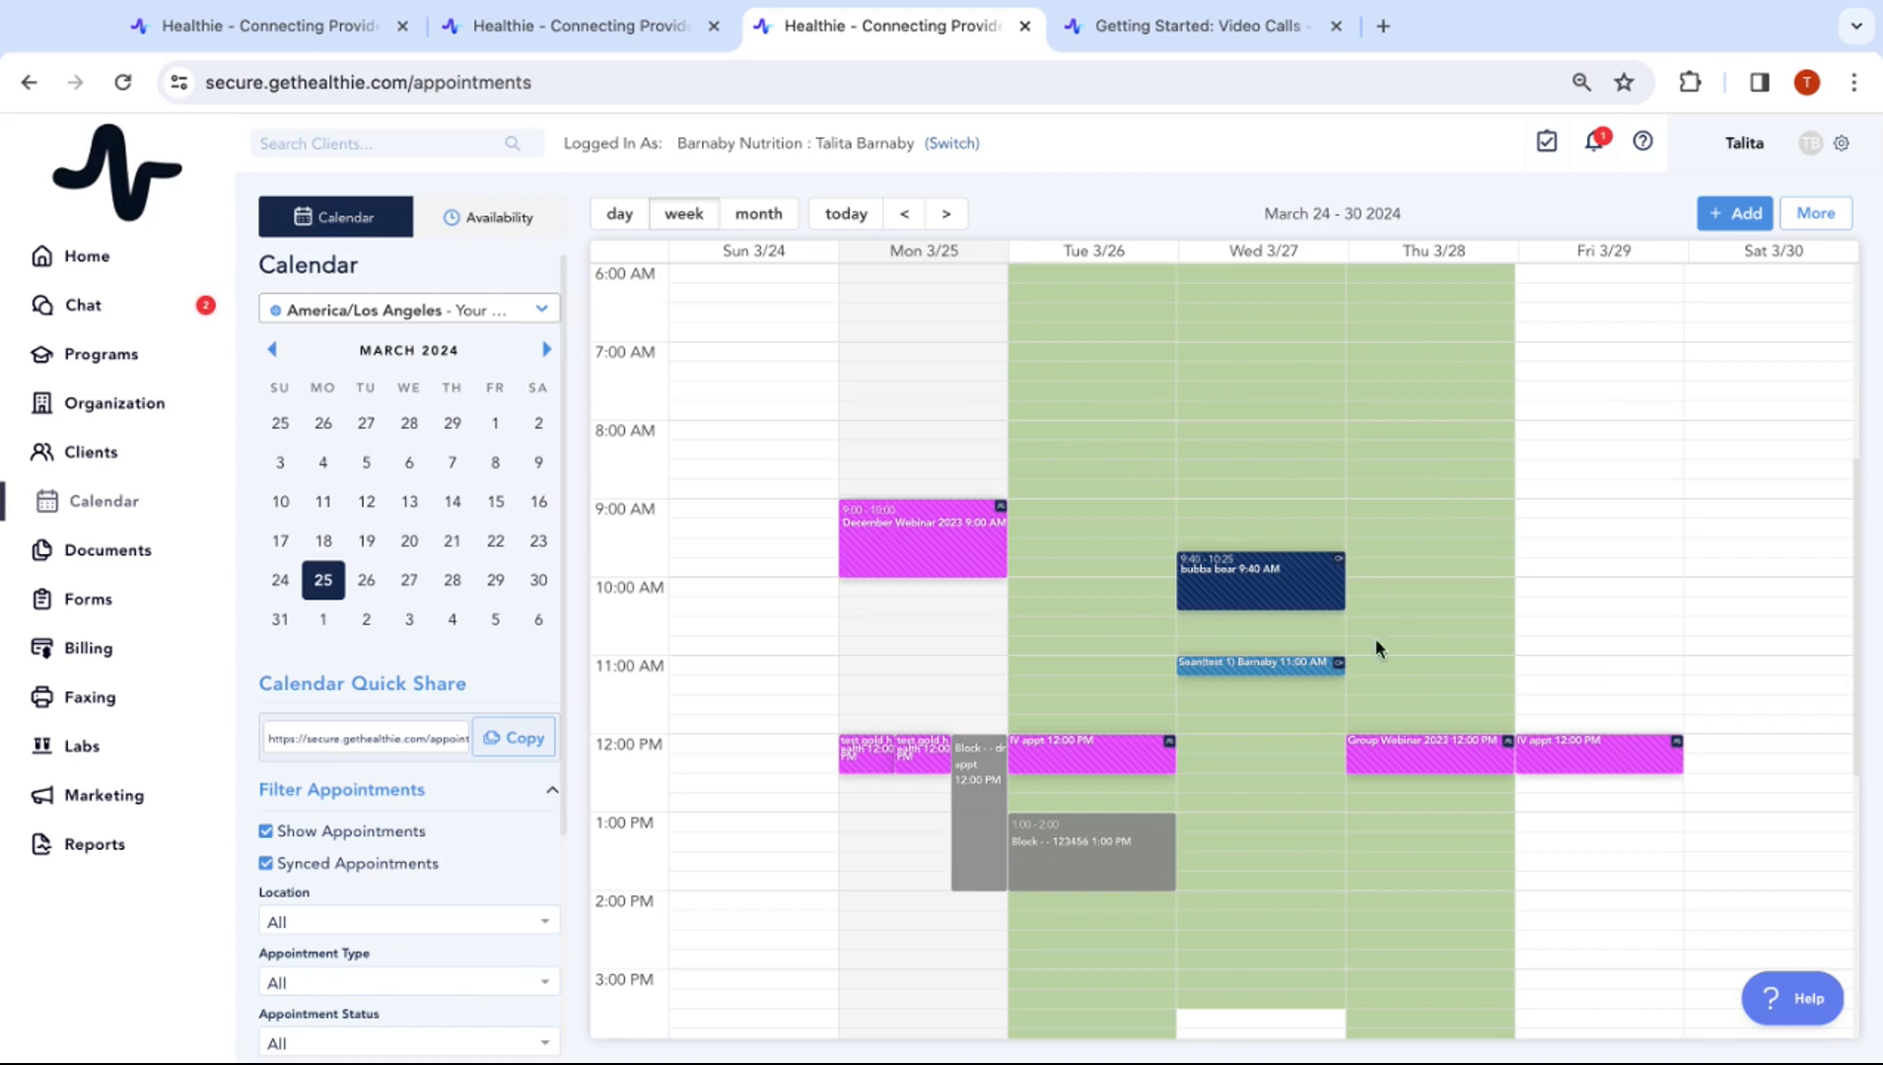
View the week's availability and inspect the Thursday recurring availability block
{"action": "scroll", "coordinate": [1336, 769], "scroll_direction": "down", "scroll_amount": 1}
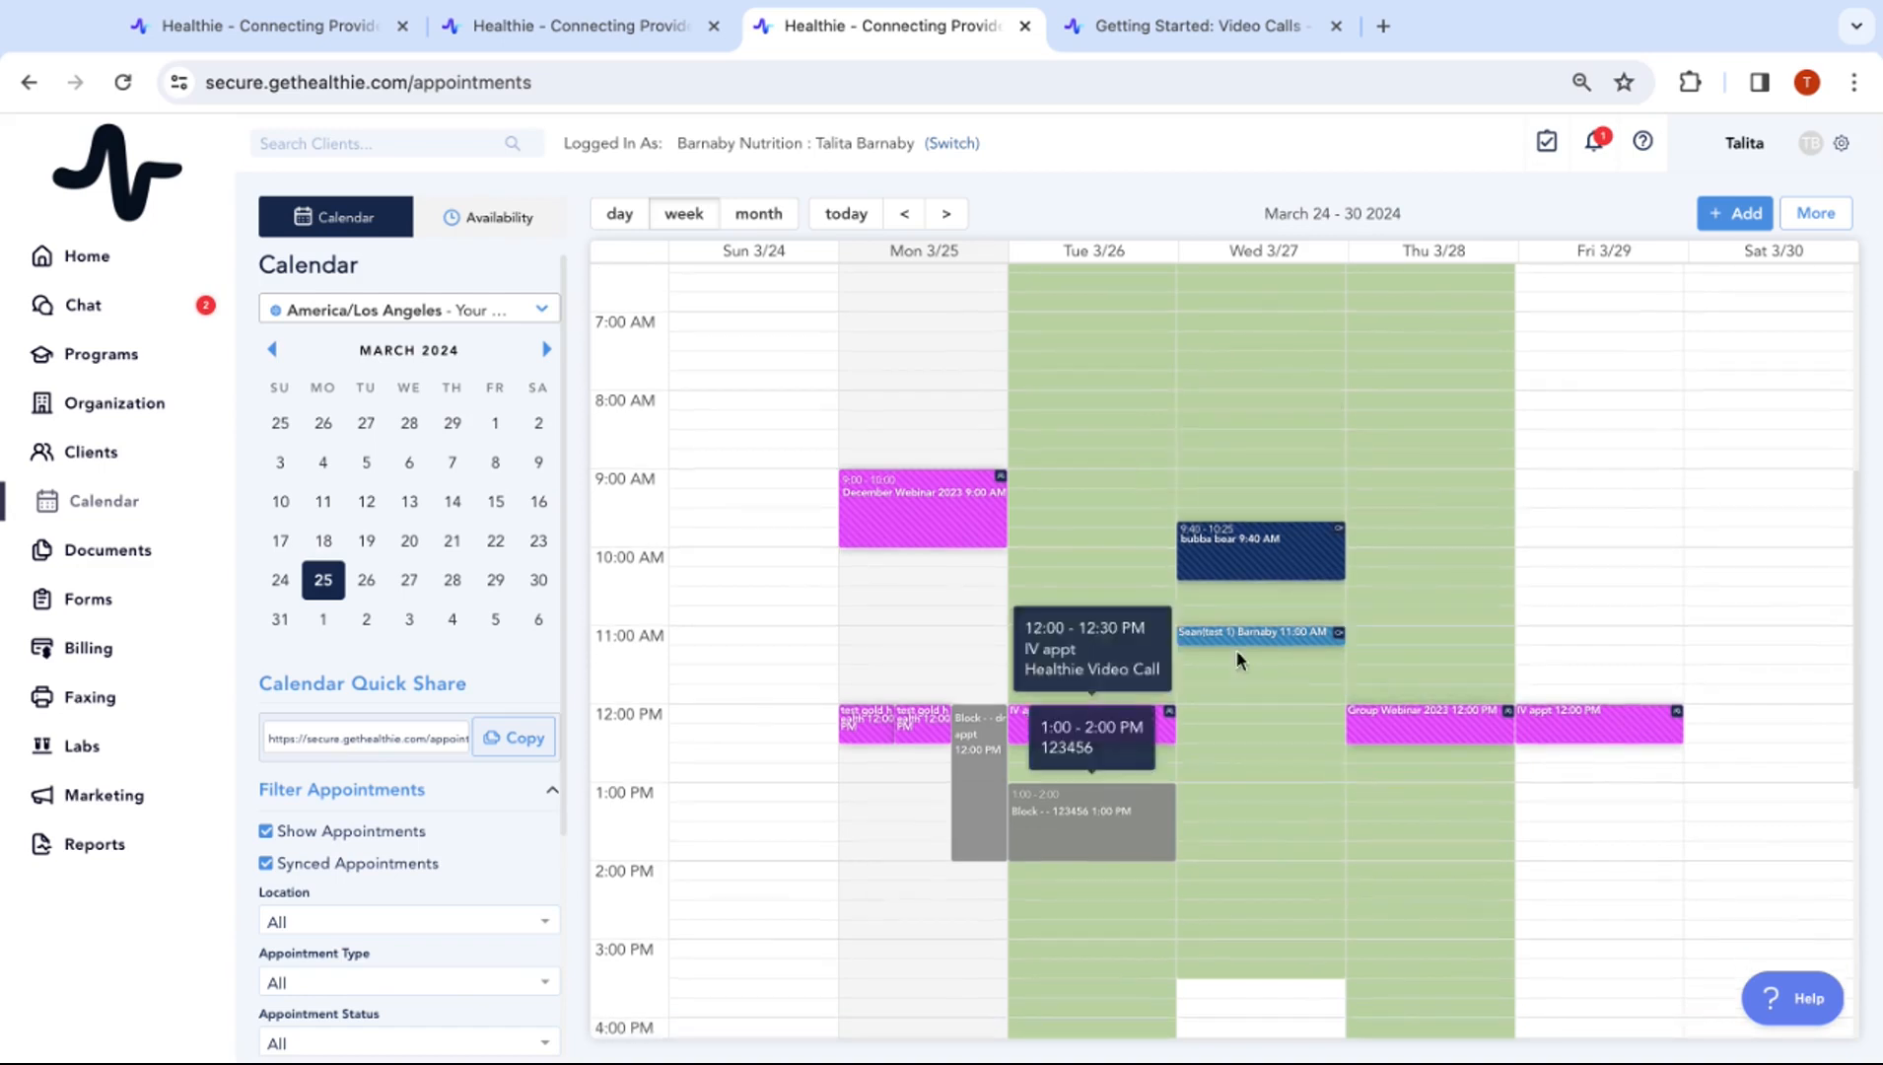
{"action": "scroll", "coordinate": [1276, 717], "scroll_direction": "up", "scroll_amount": 2}
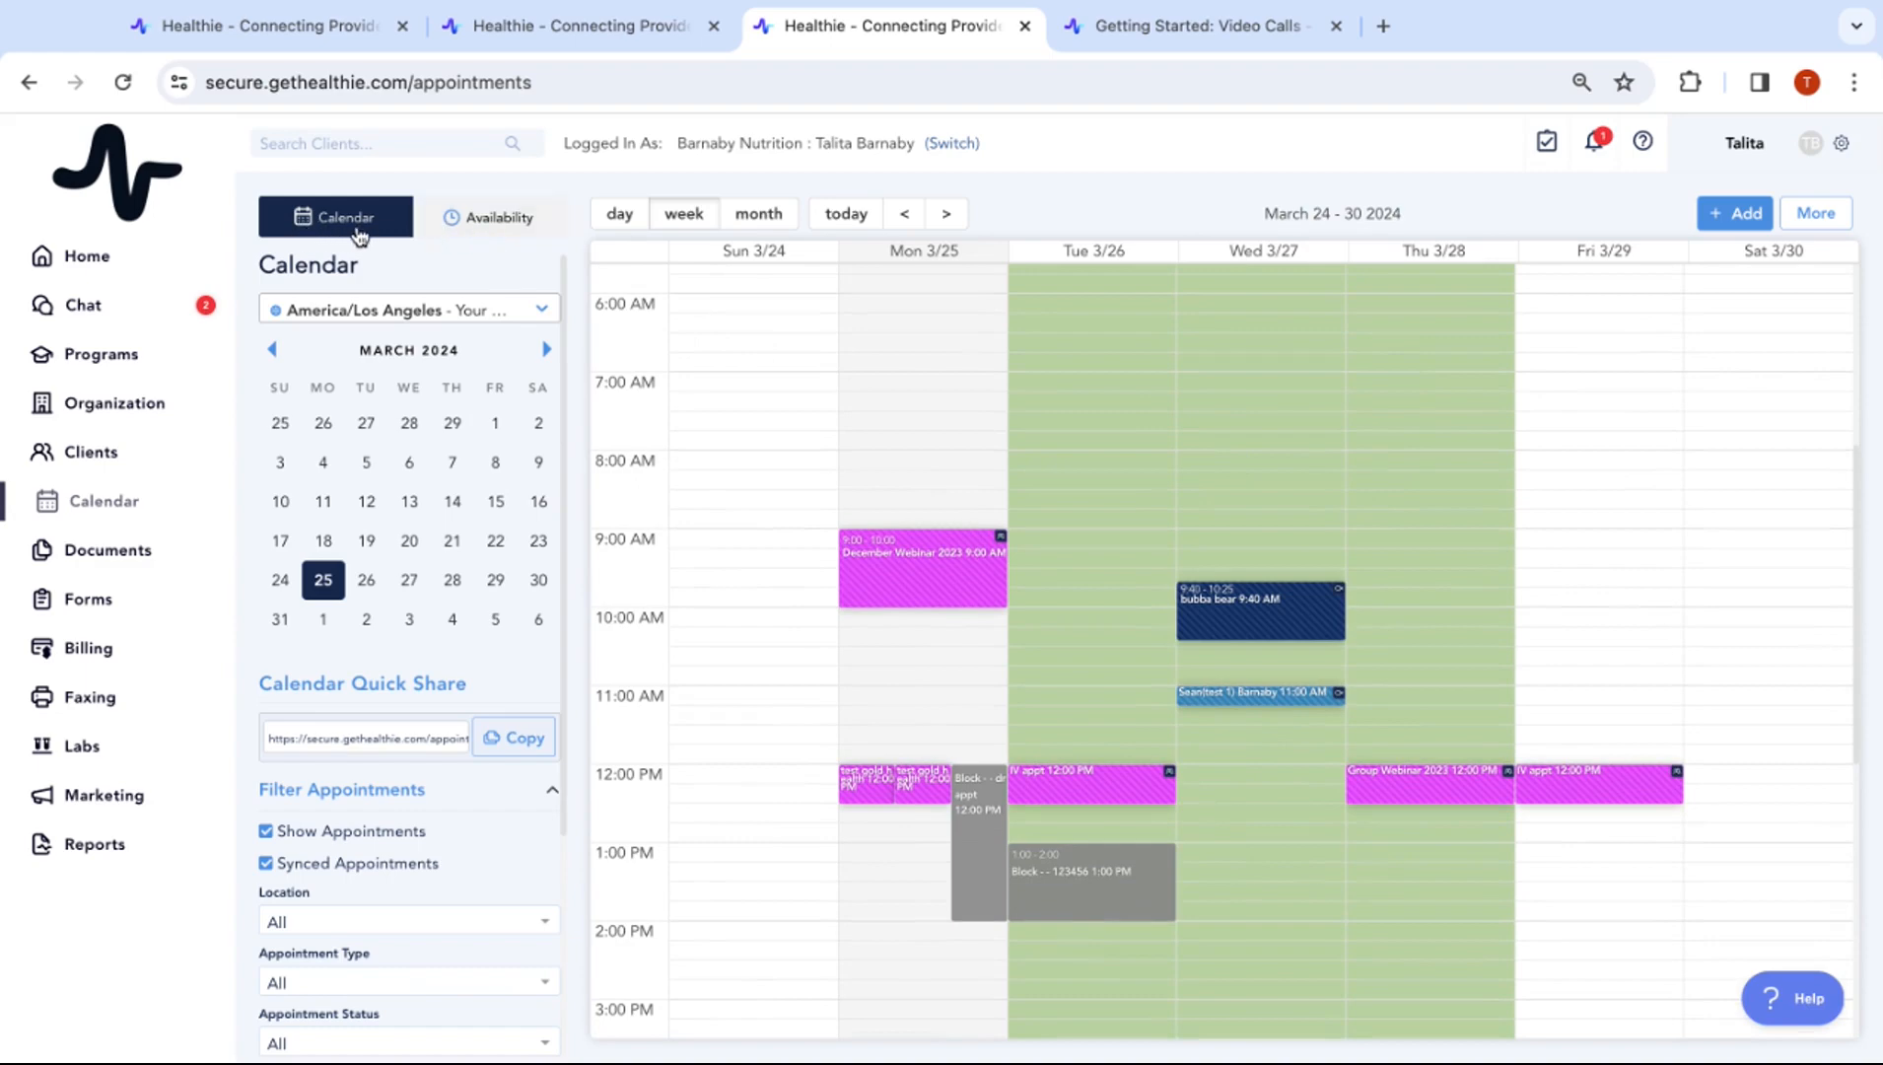
{"action": "left_click", "coordinate": [509, 219]}
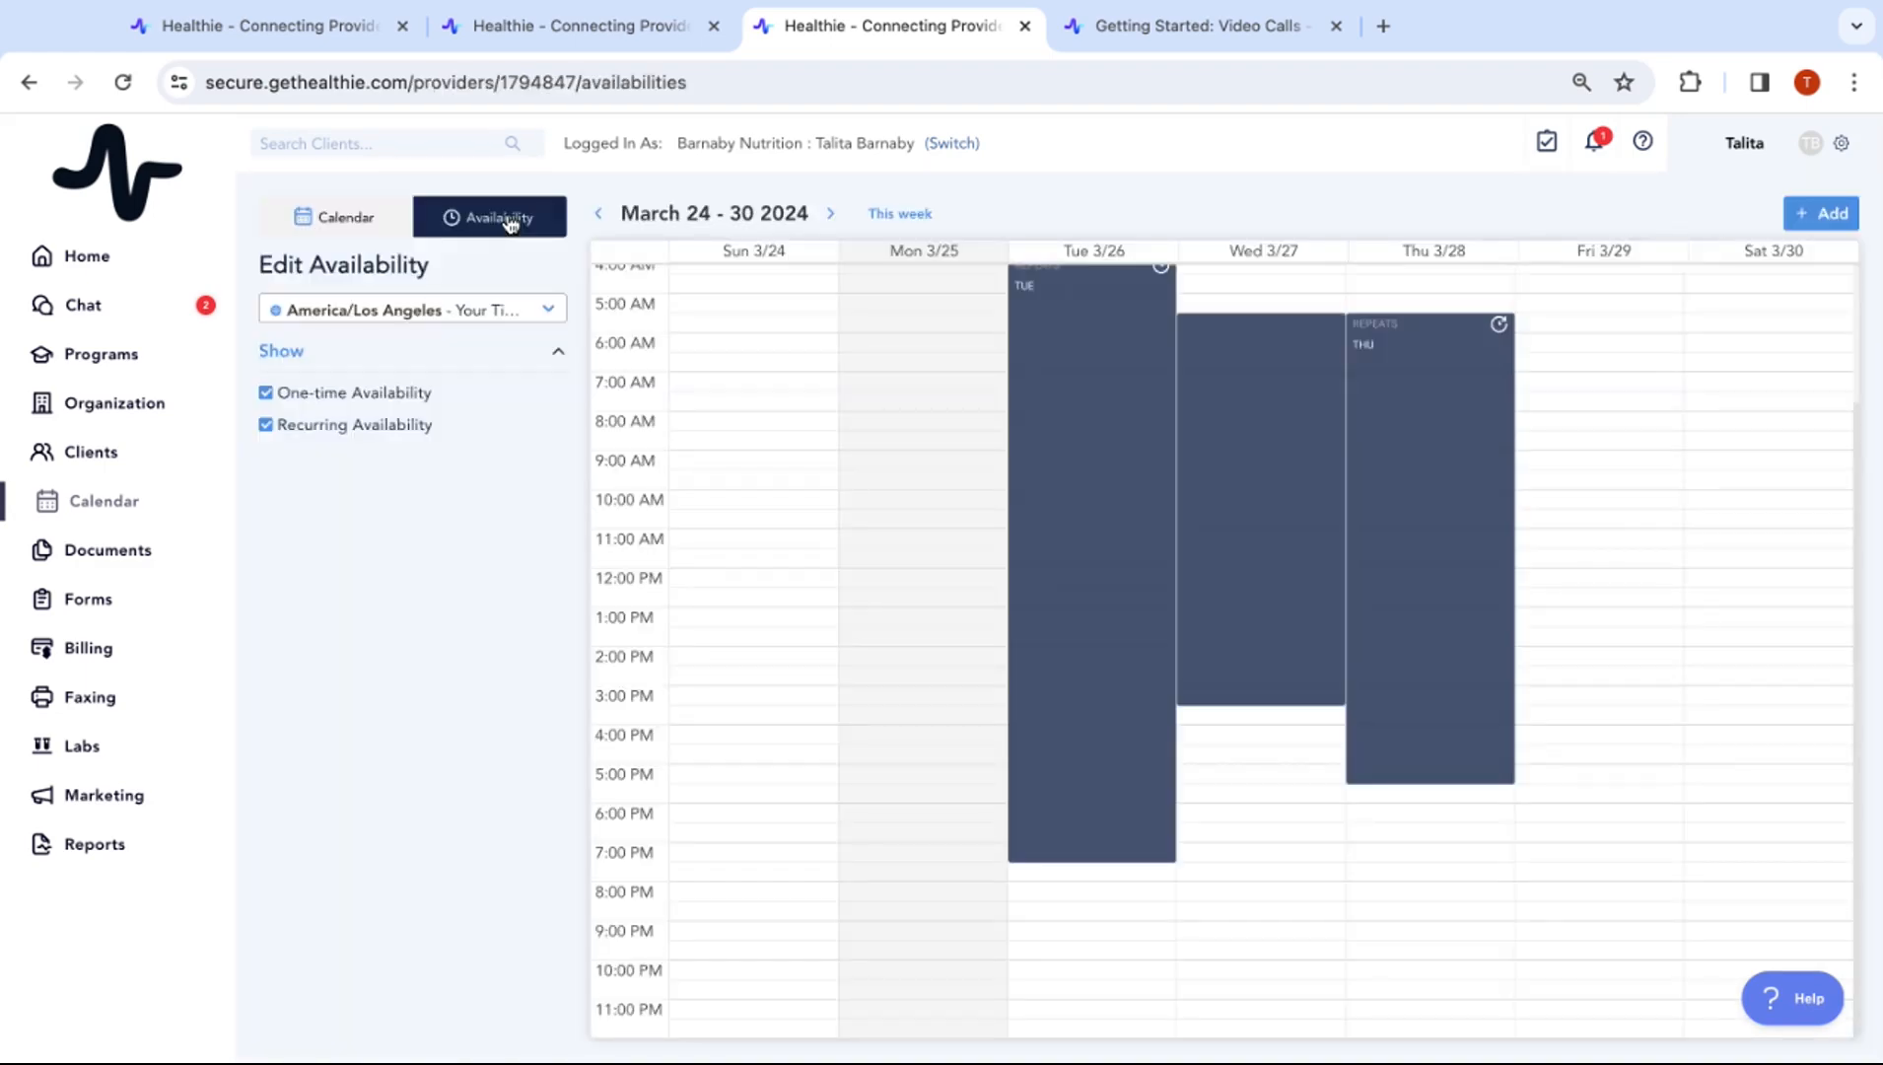
{"action": "left_click", "coordinate": [1392, 632]}
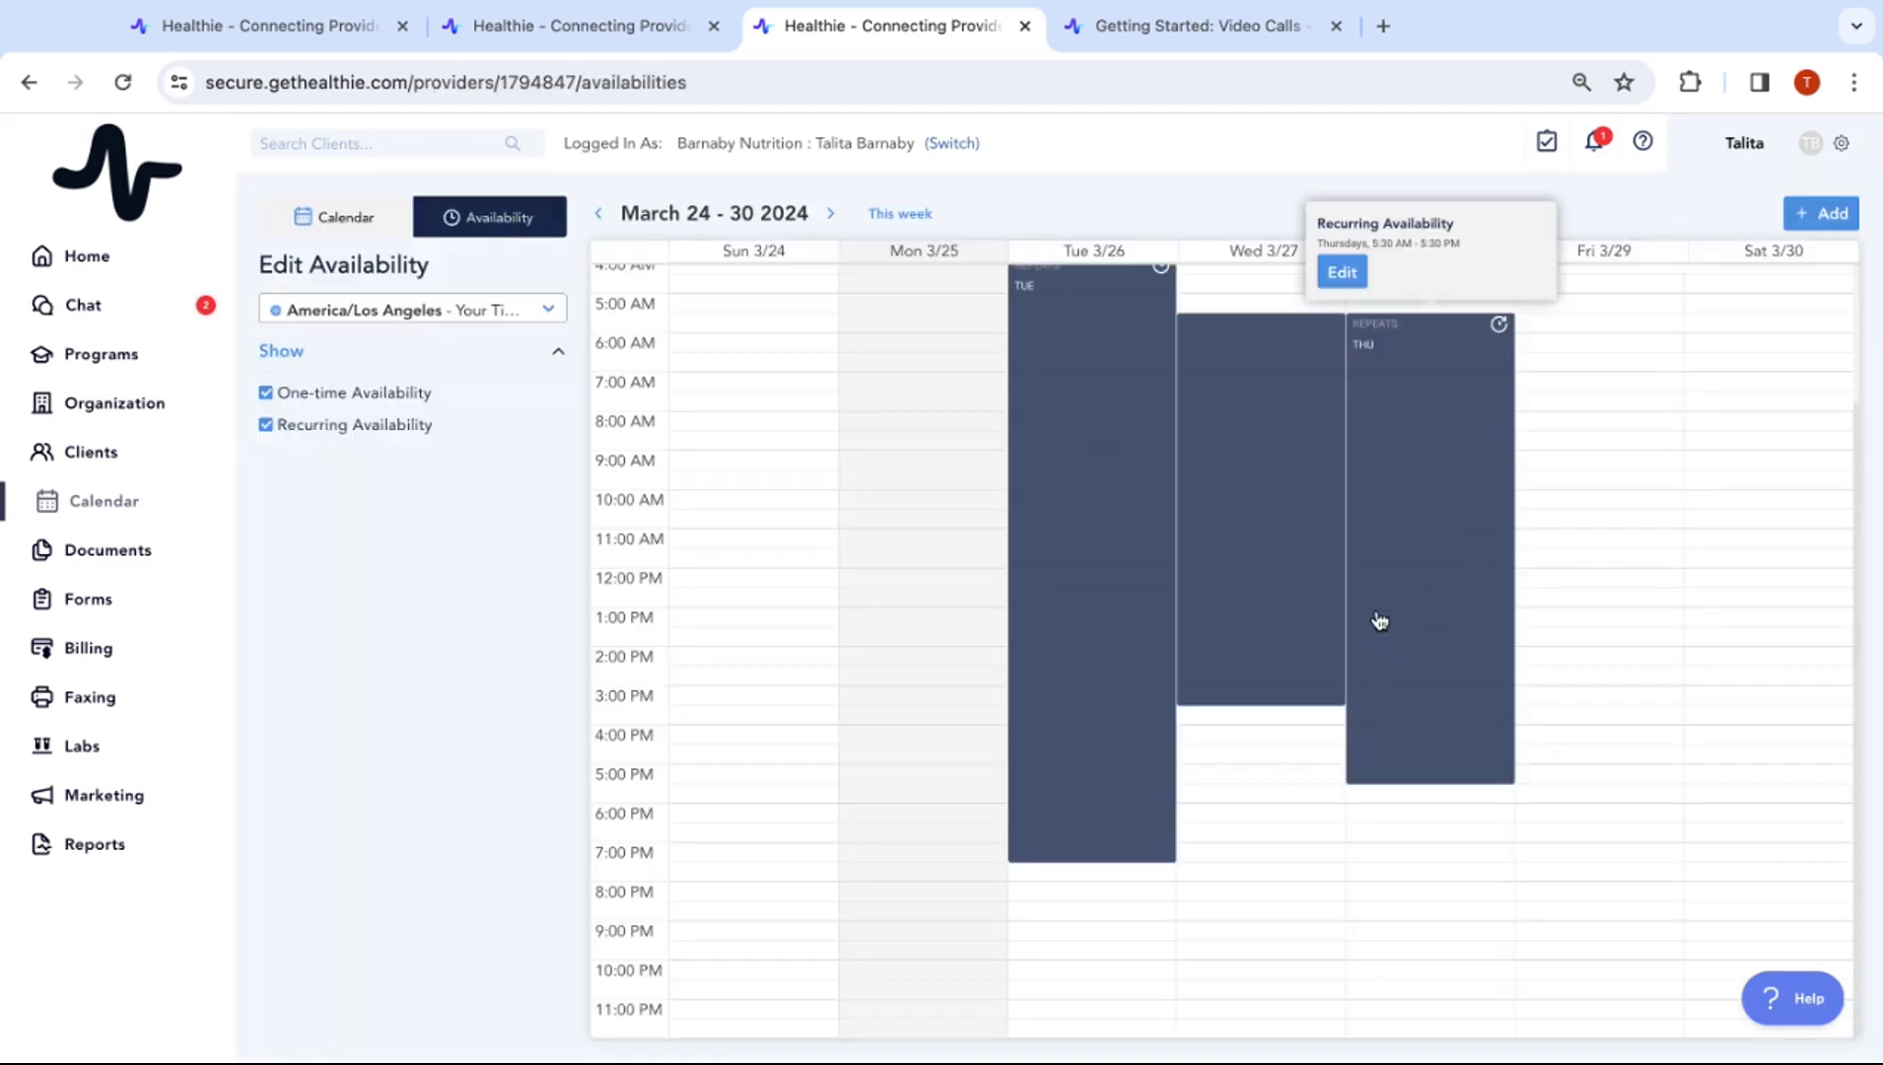
{"action": "scroll", "coordinate": [1381, 623], "scroll_direction": "up", "scroll_amount": 2}
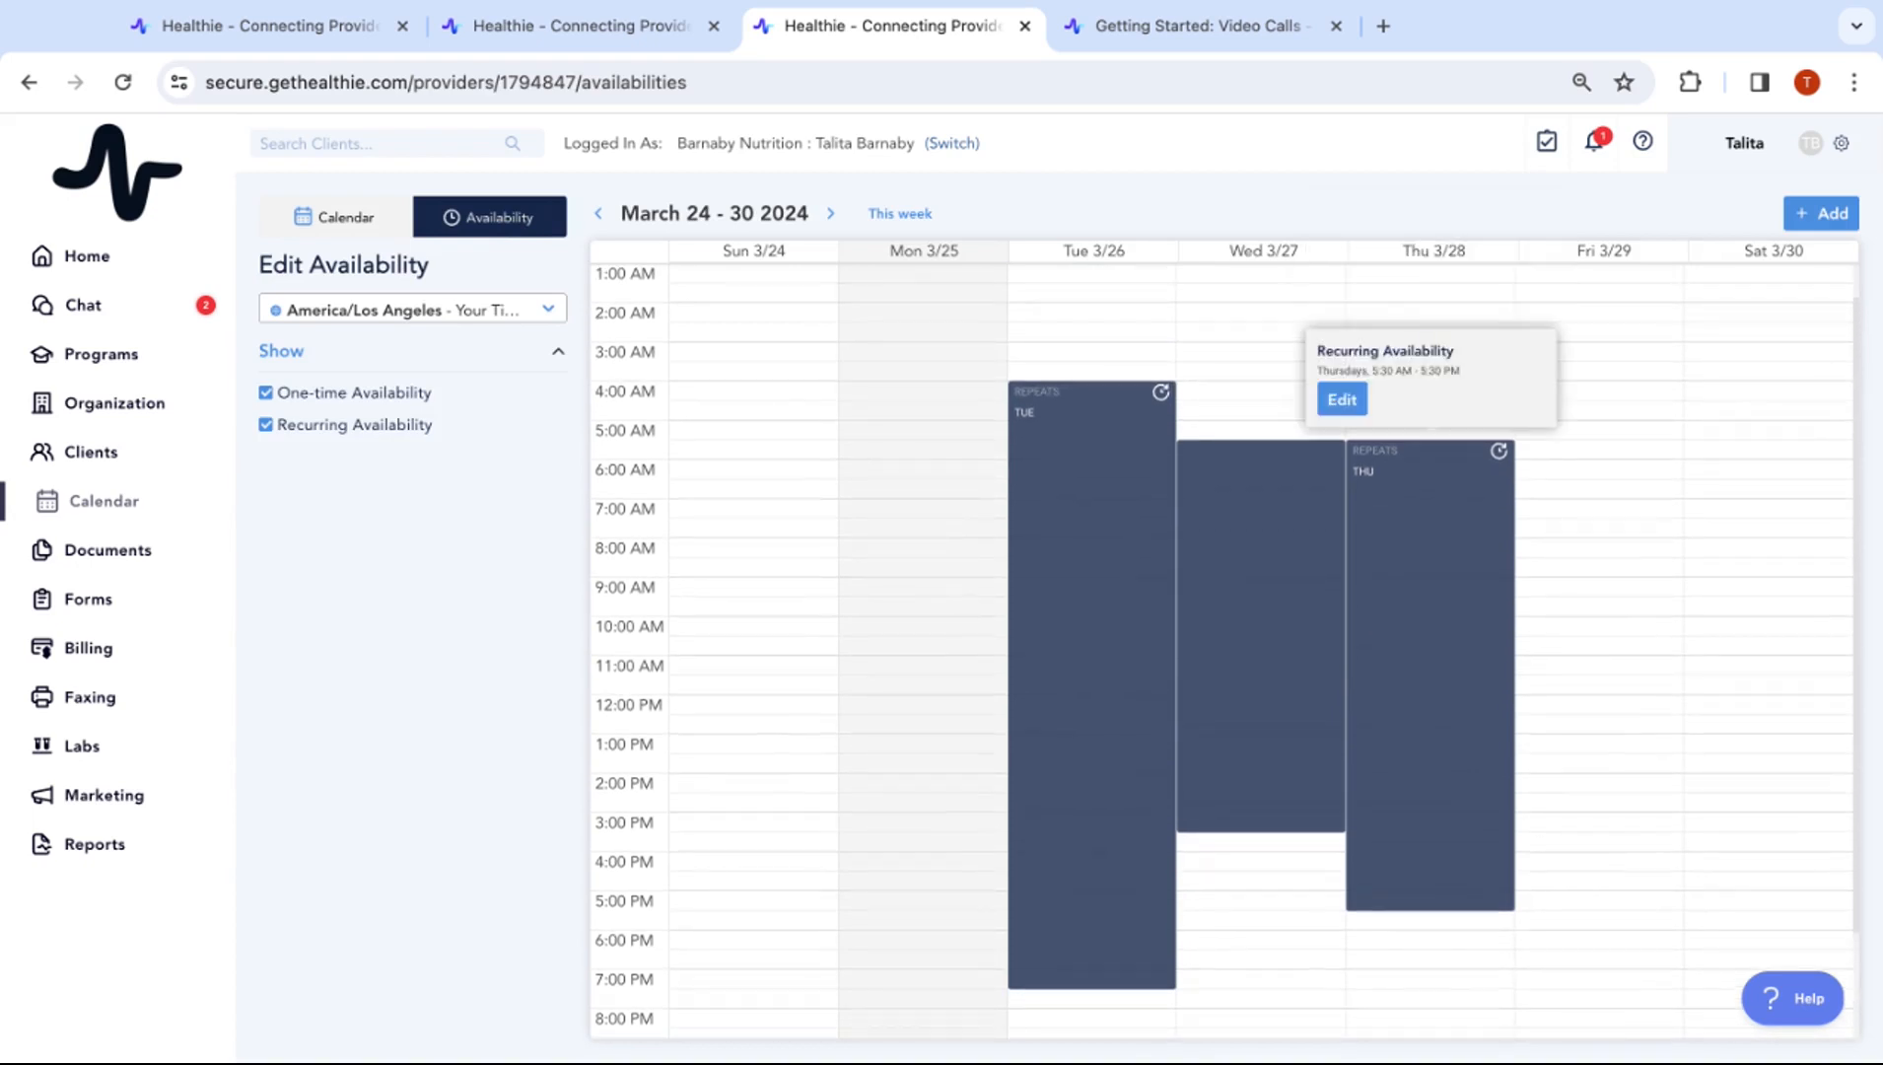
{"action": "left_click", "coordinate": [504, 727]}
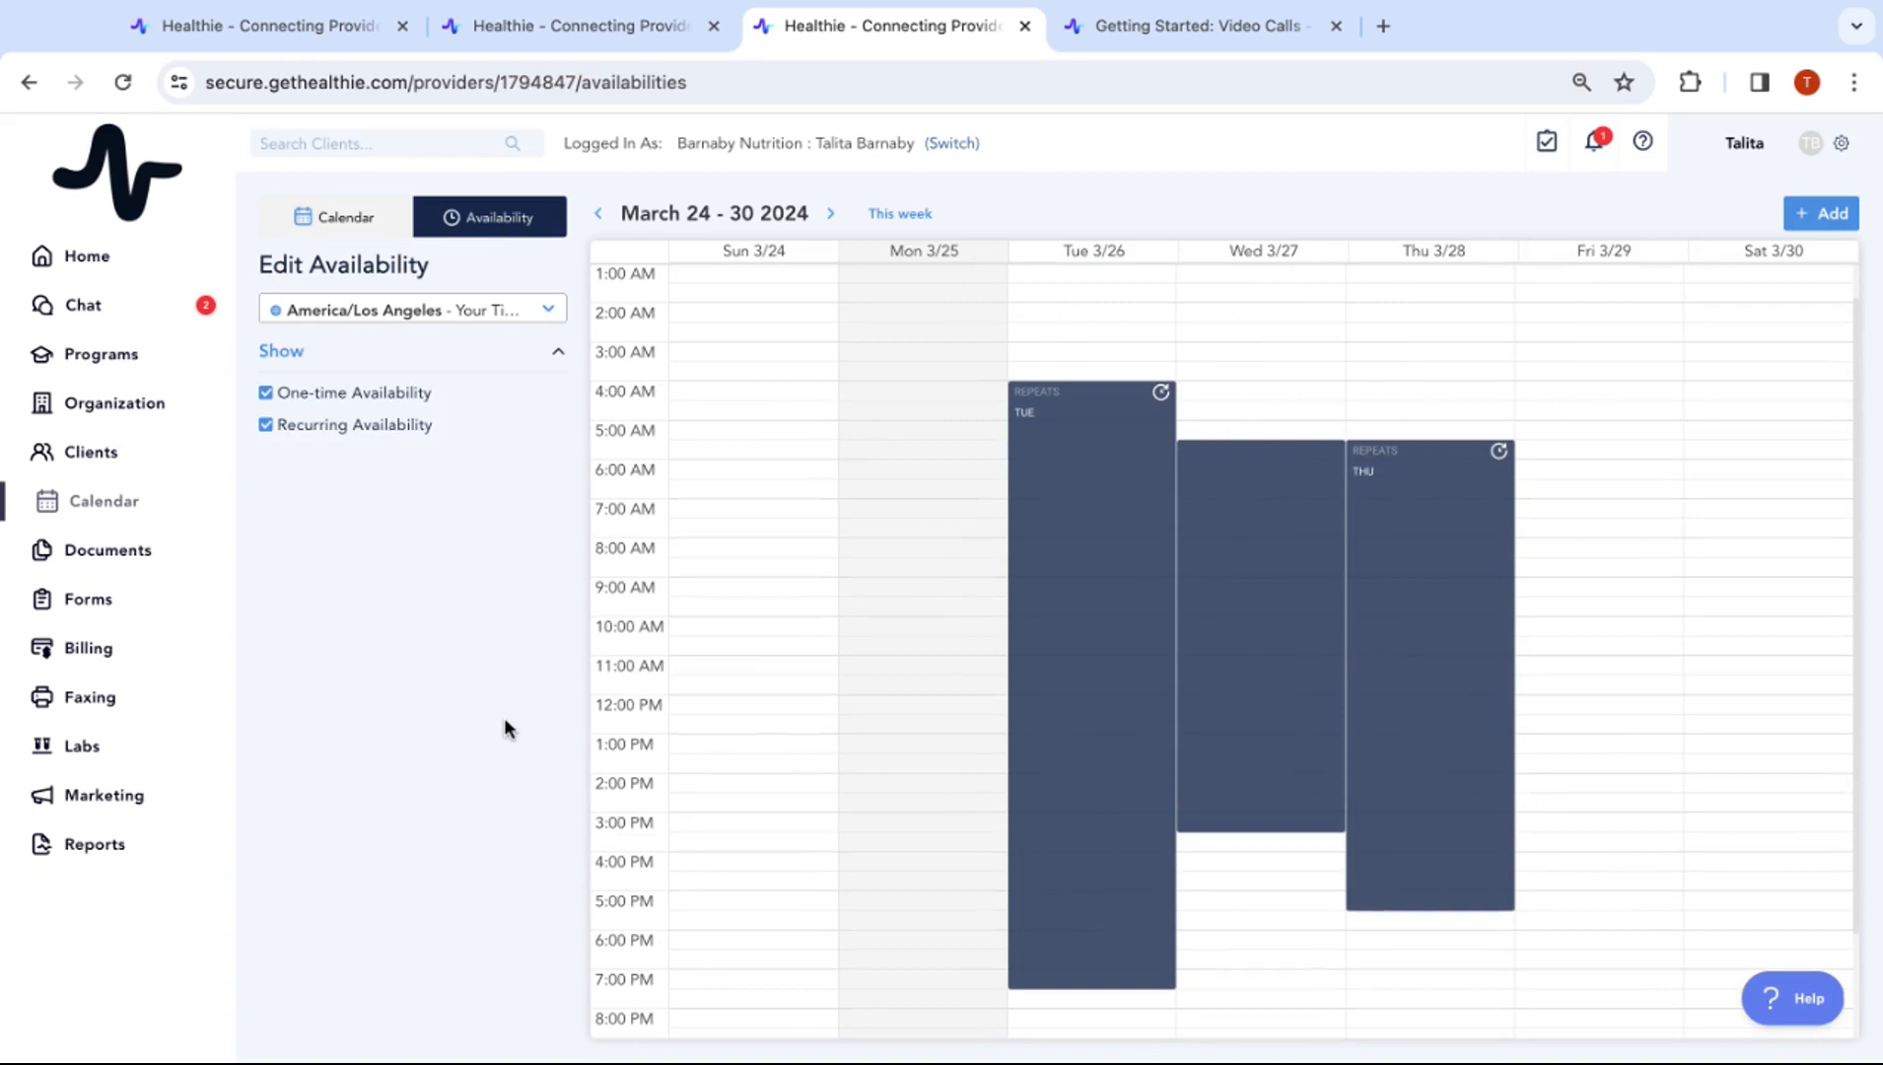
Uncheck Recurring Availability and go back to the appointments calendar
{"action": "left_click", "coordinate": [280, 431]}
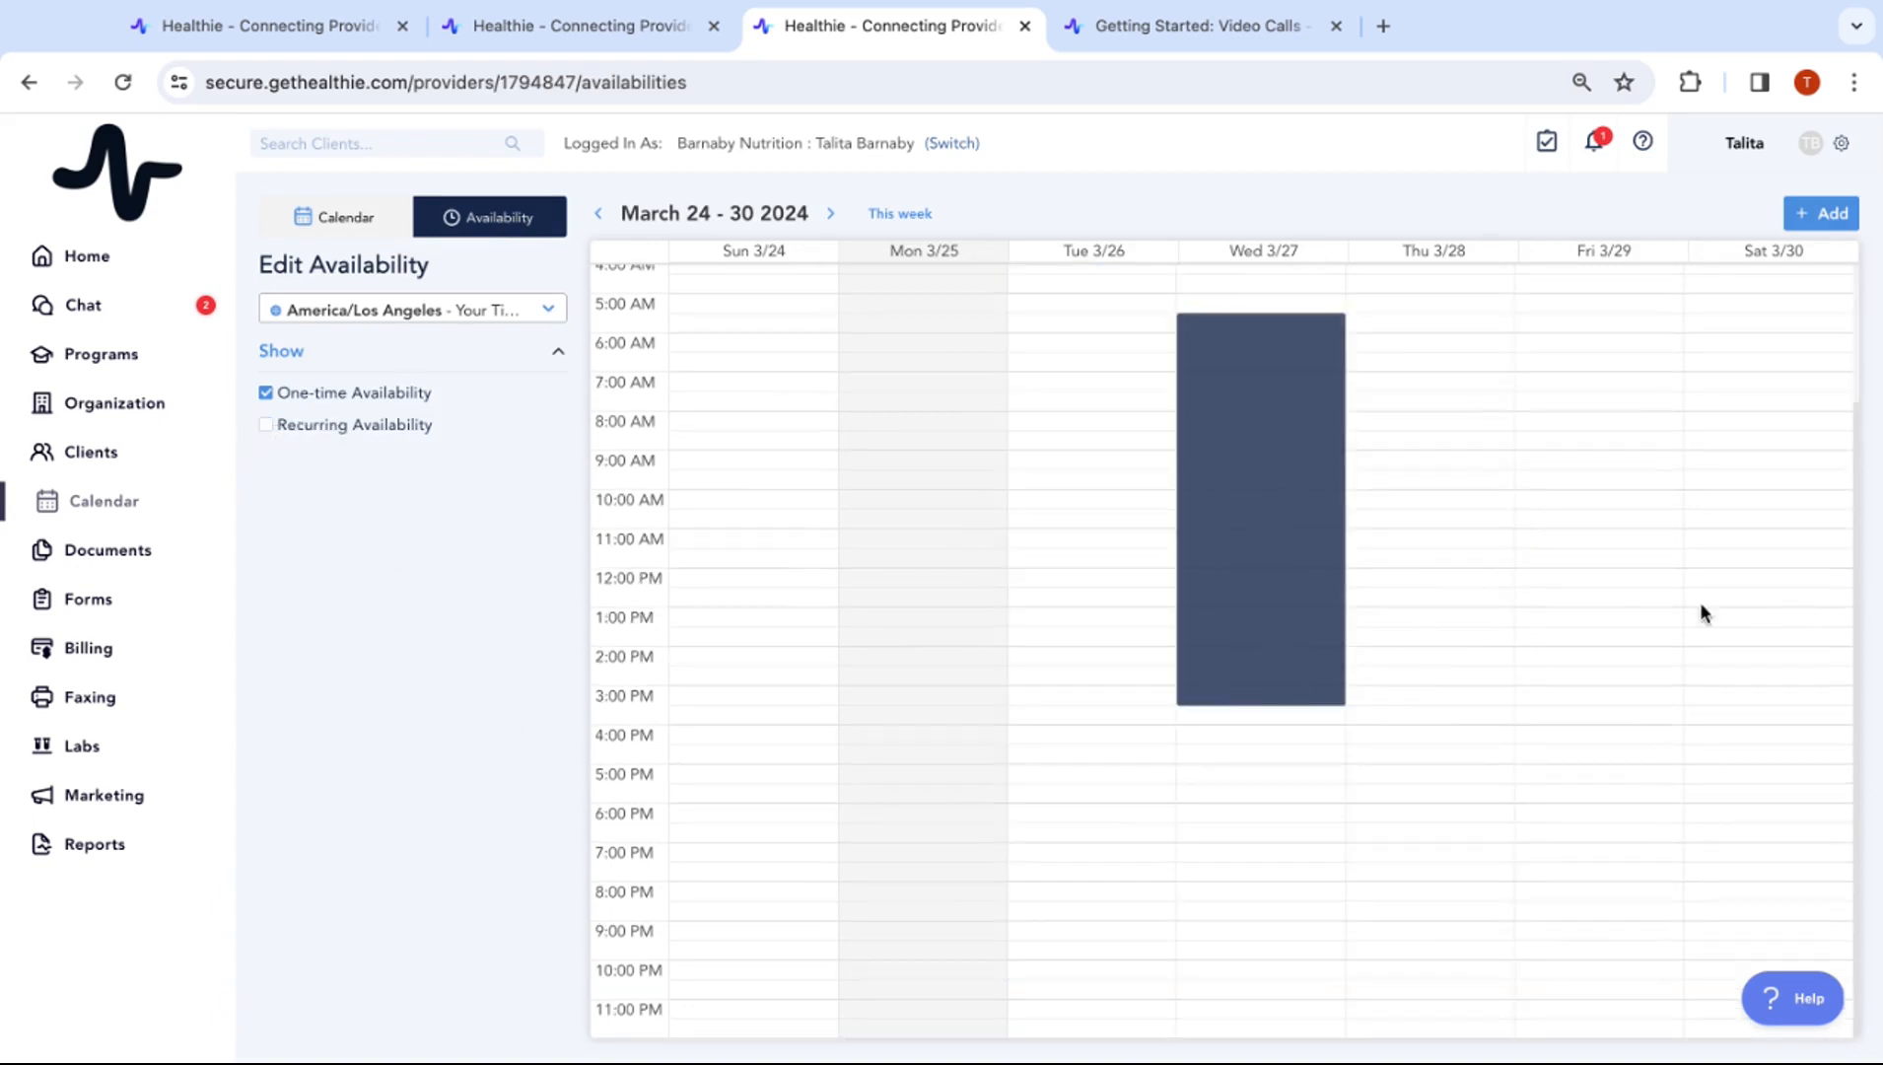
{"action": "scroll", "coordinate": [1519, 555], "scroll_direction": "up", "scroll_amount": 2}
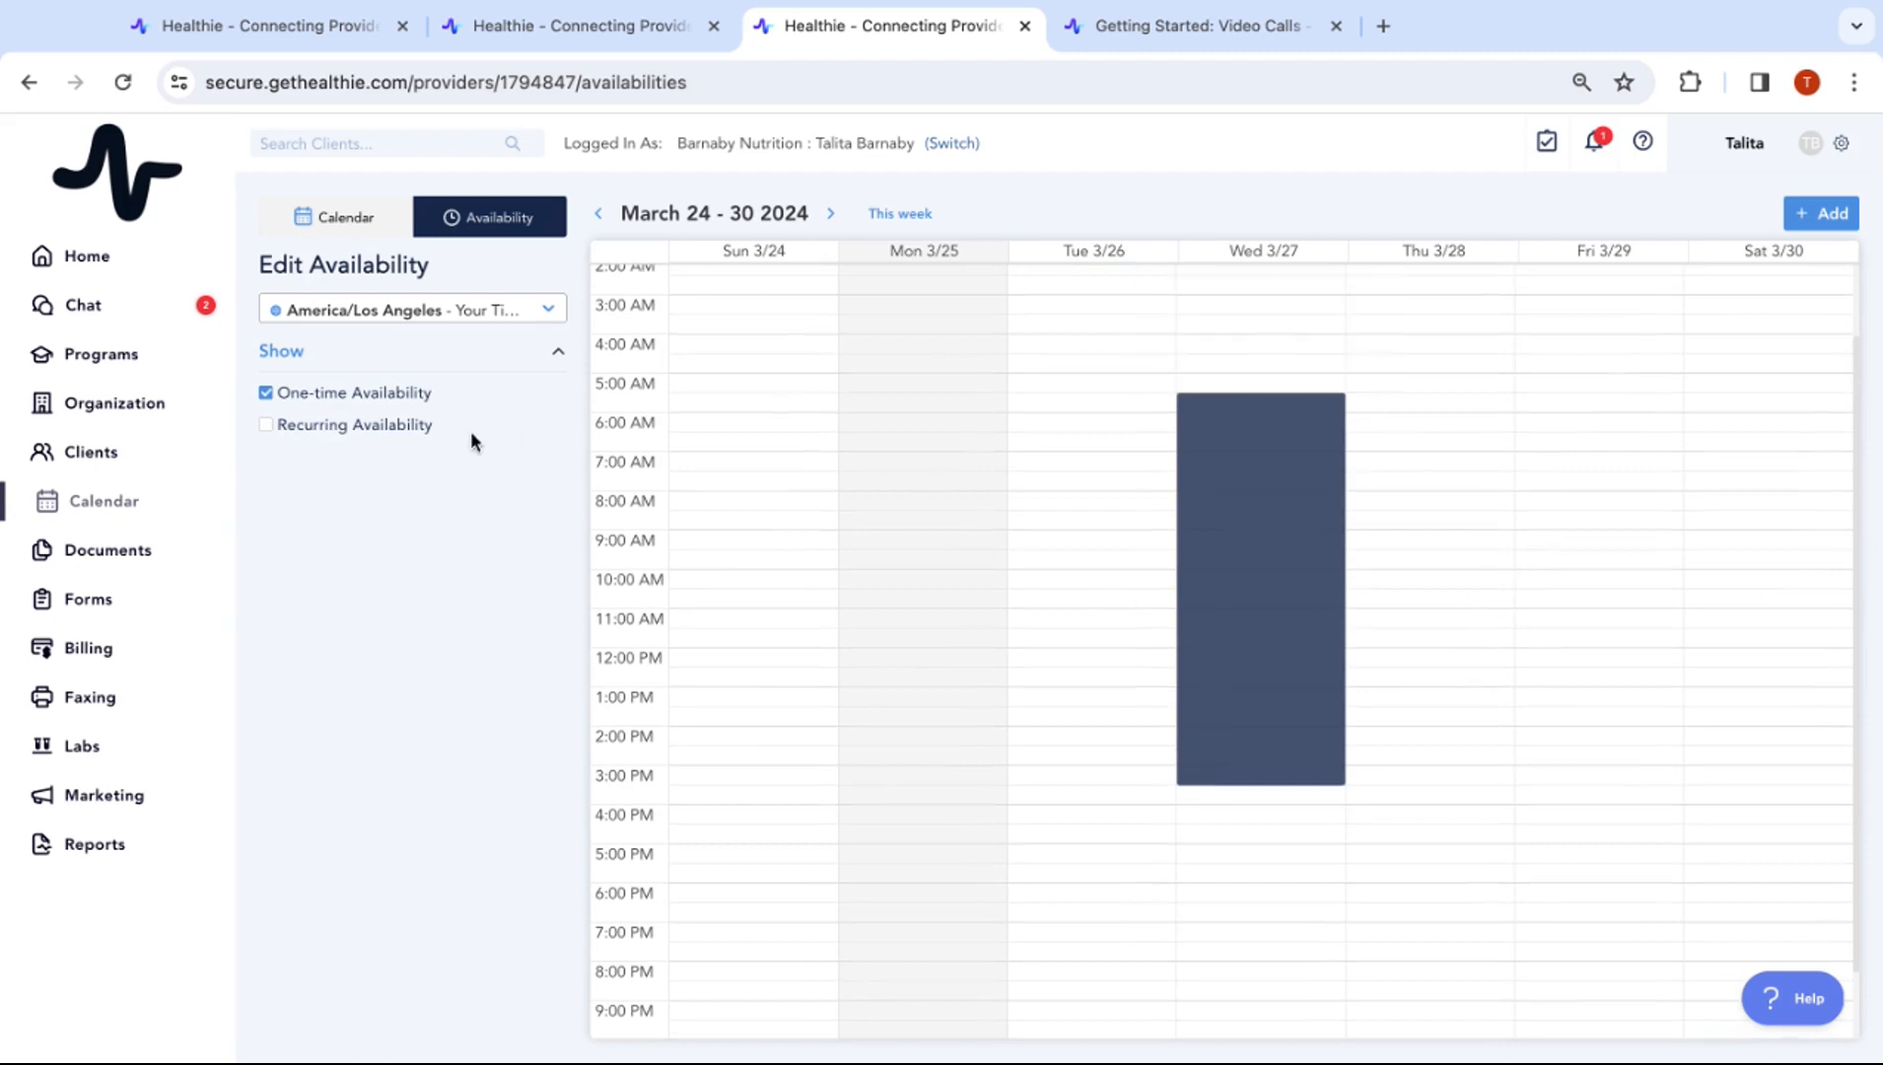
{"action": "left_click", "coordinate": [345, 232]}
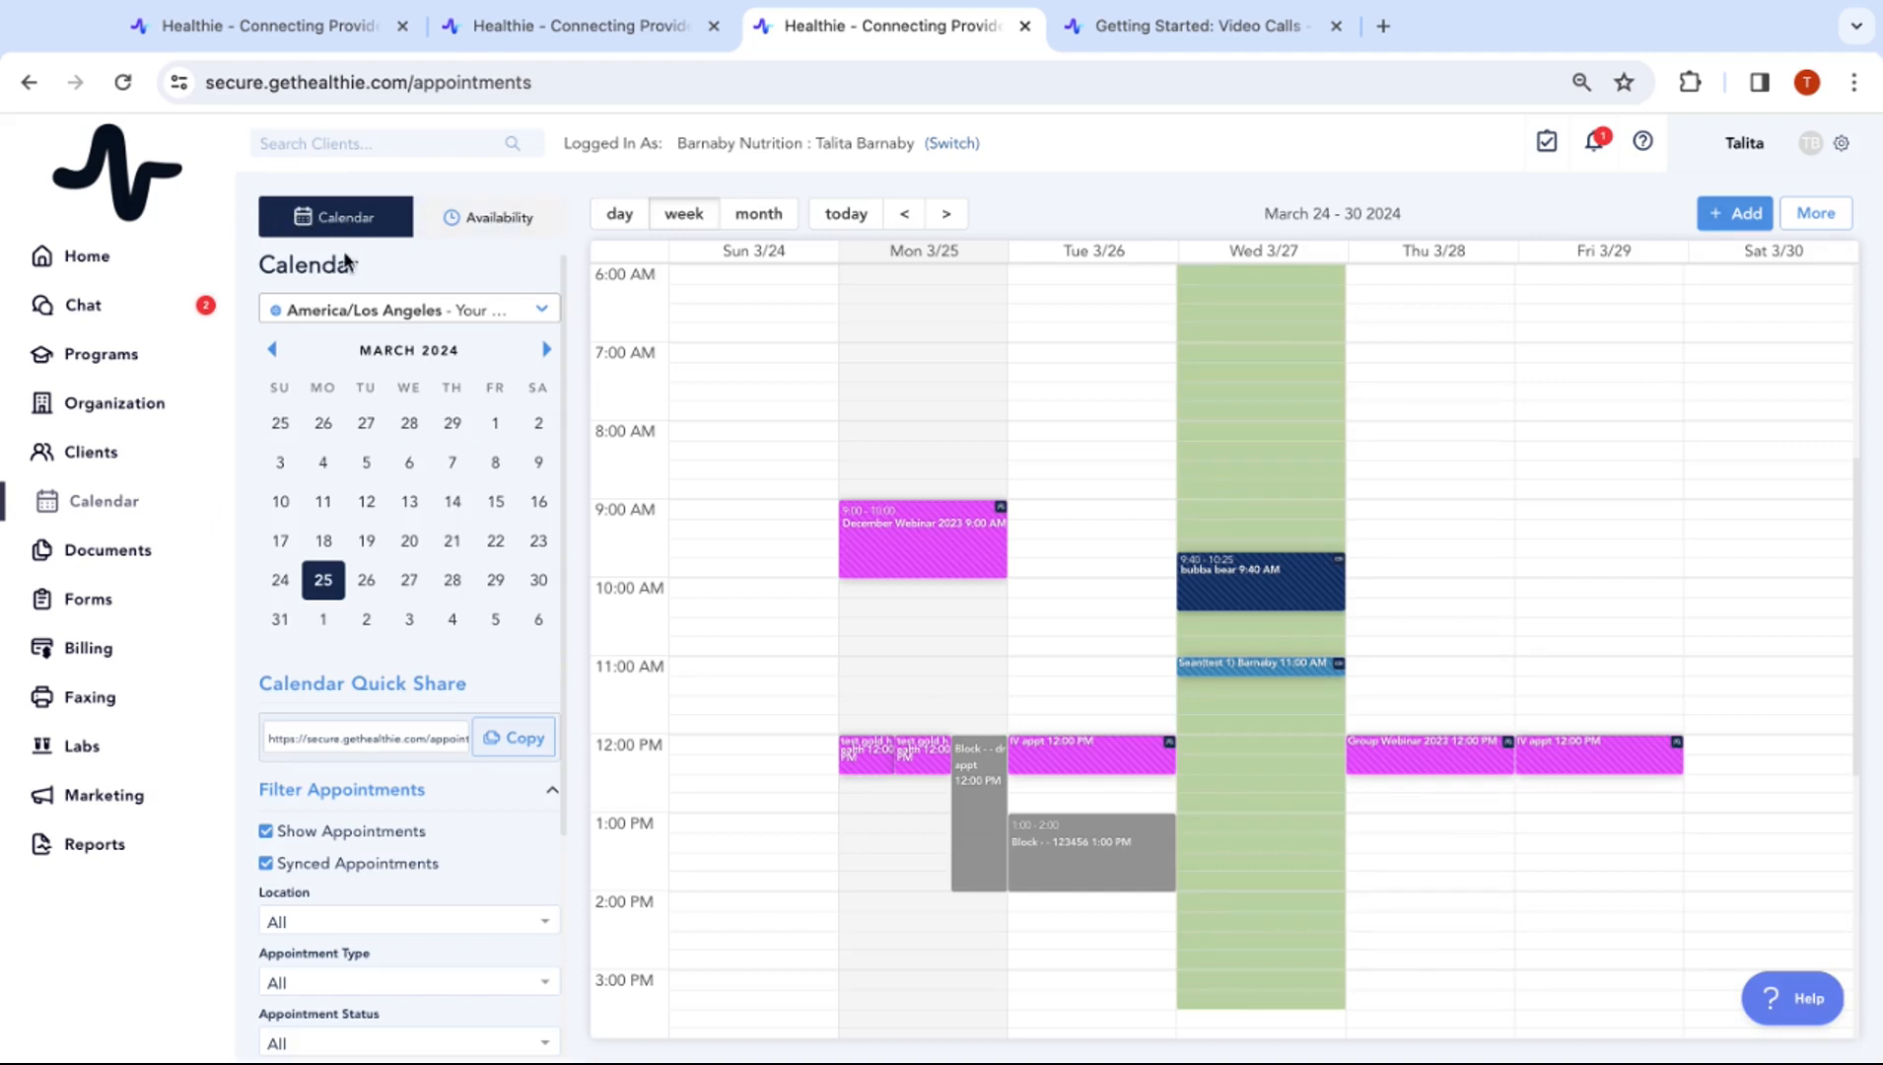
Review the client confirmation and location filter options, leaving location at All
{"action": "scroll", "coordinate": [411, 708], "scroll_direction": "down", "scroll_amount": 3}
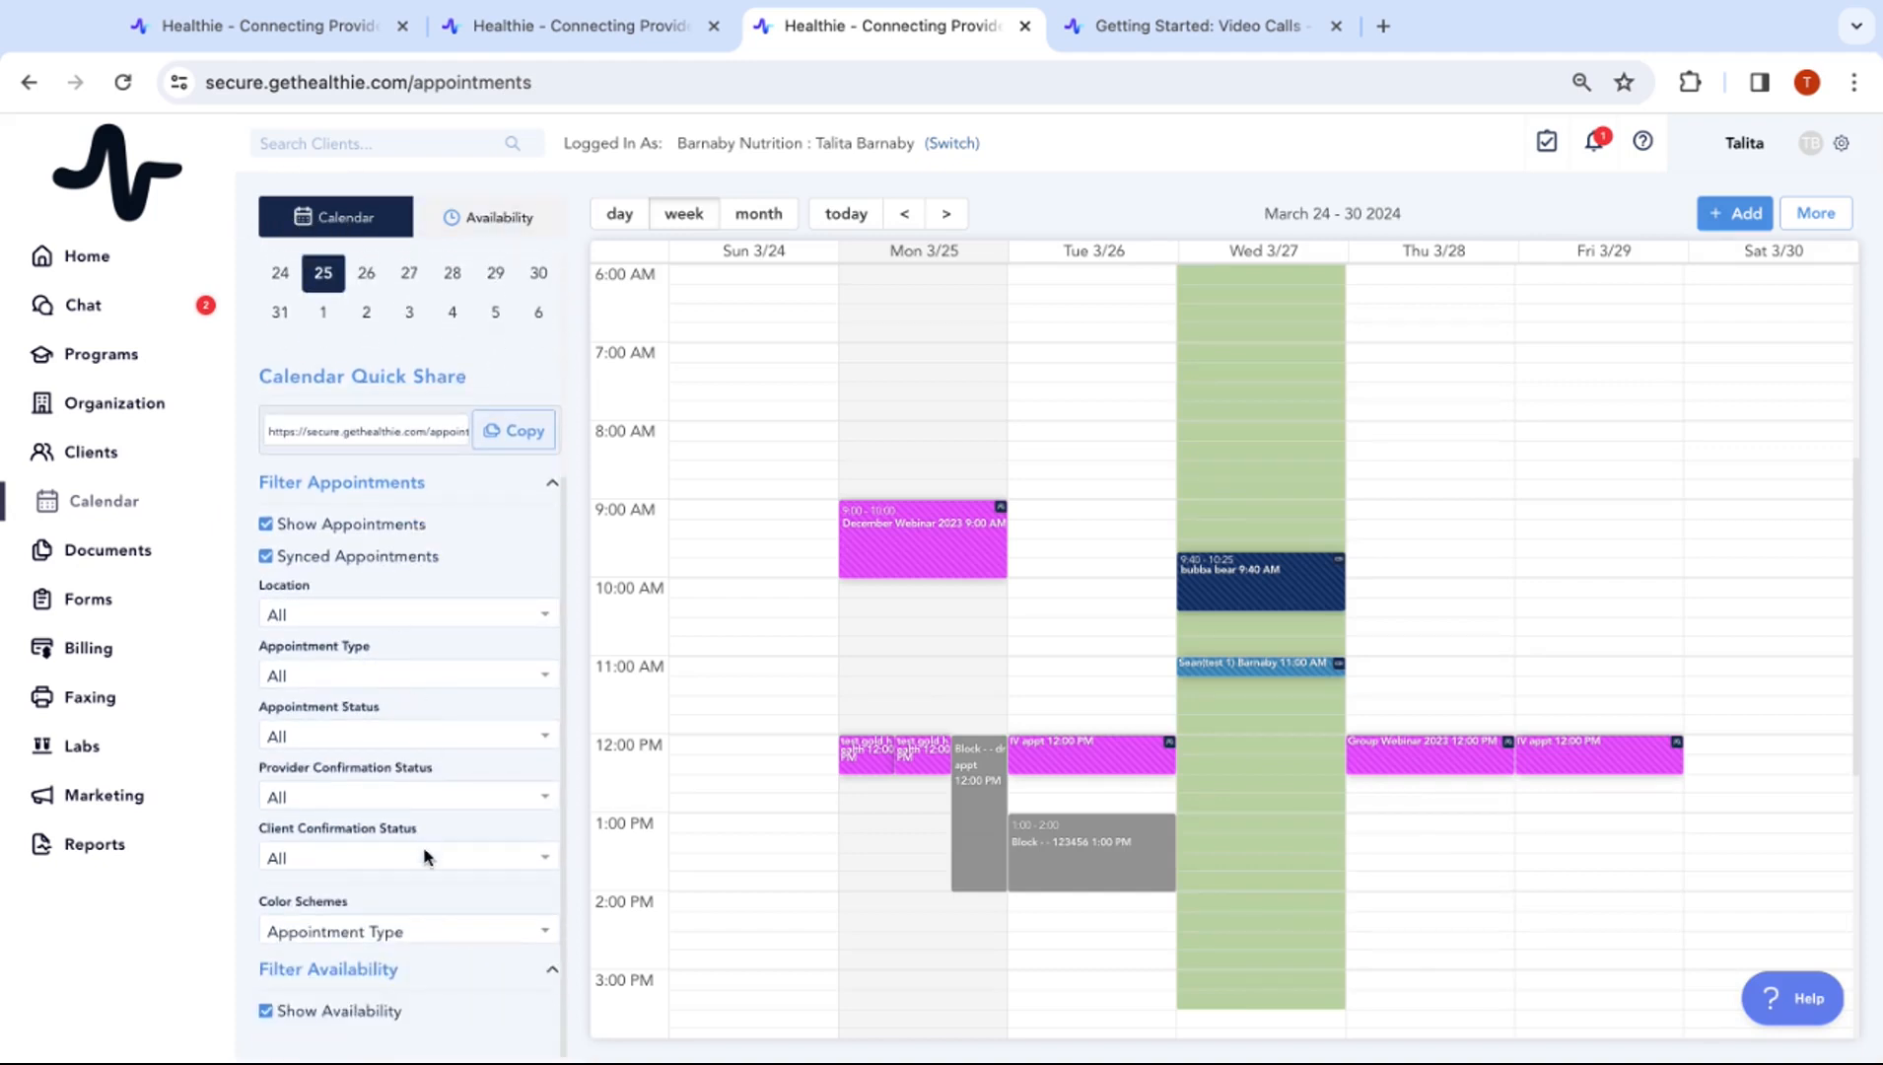
{"action": "left_click", "coordinate": [427, 856]}
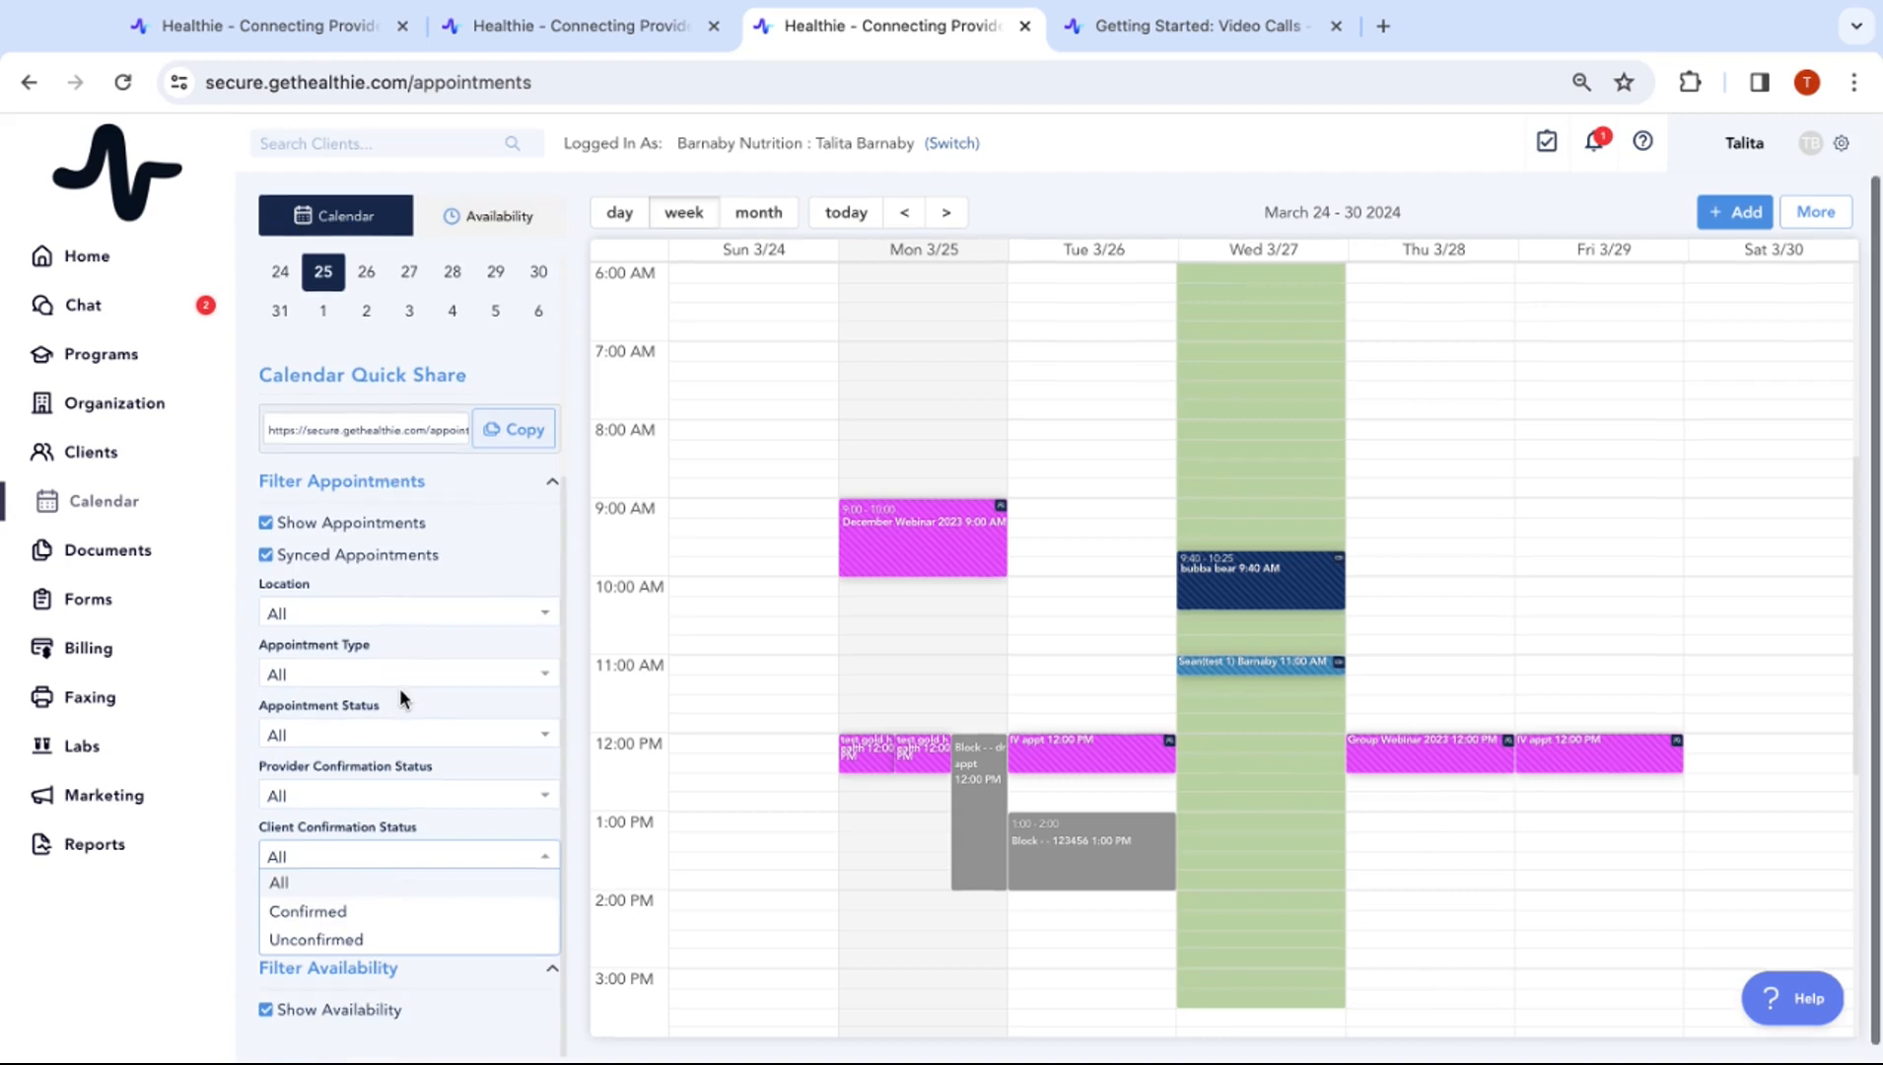
{"action": "left_click", "coordinate": [346, 601]}
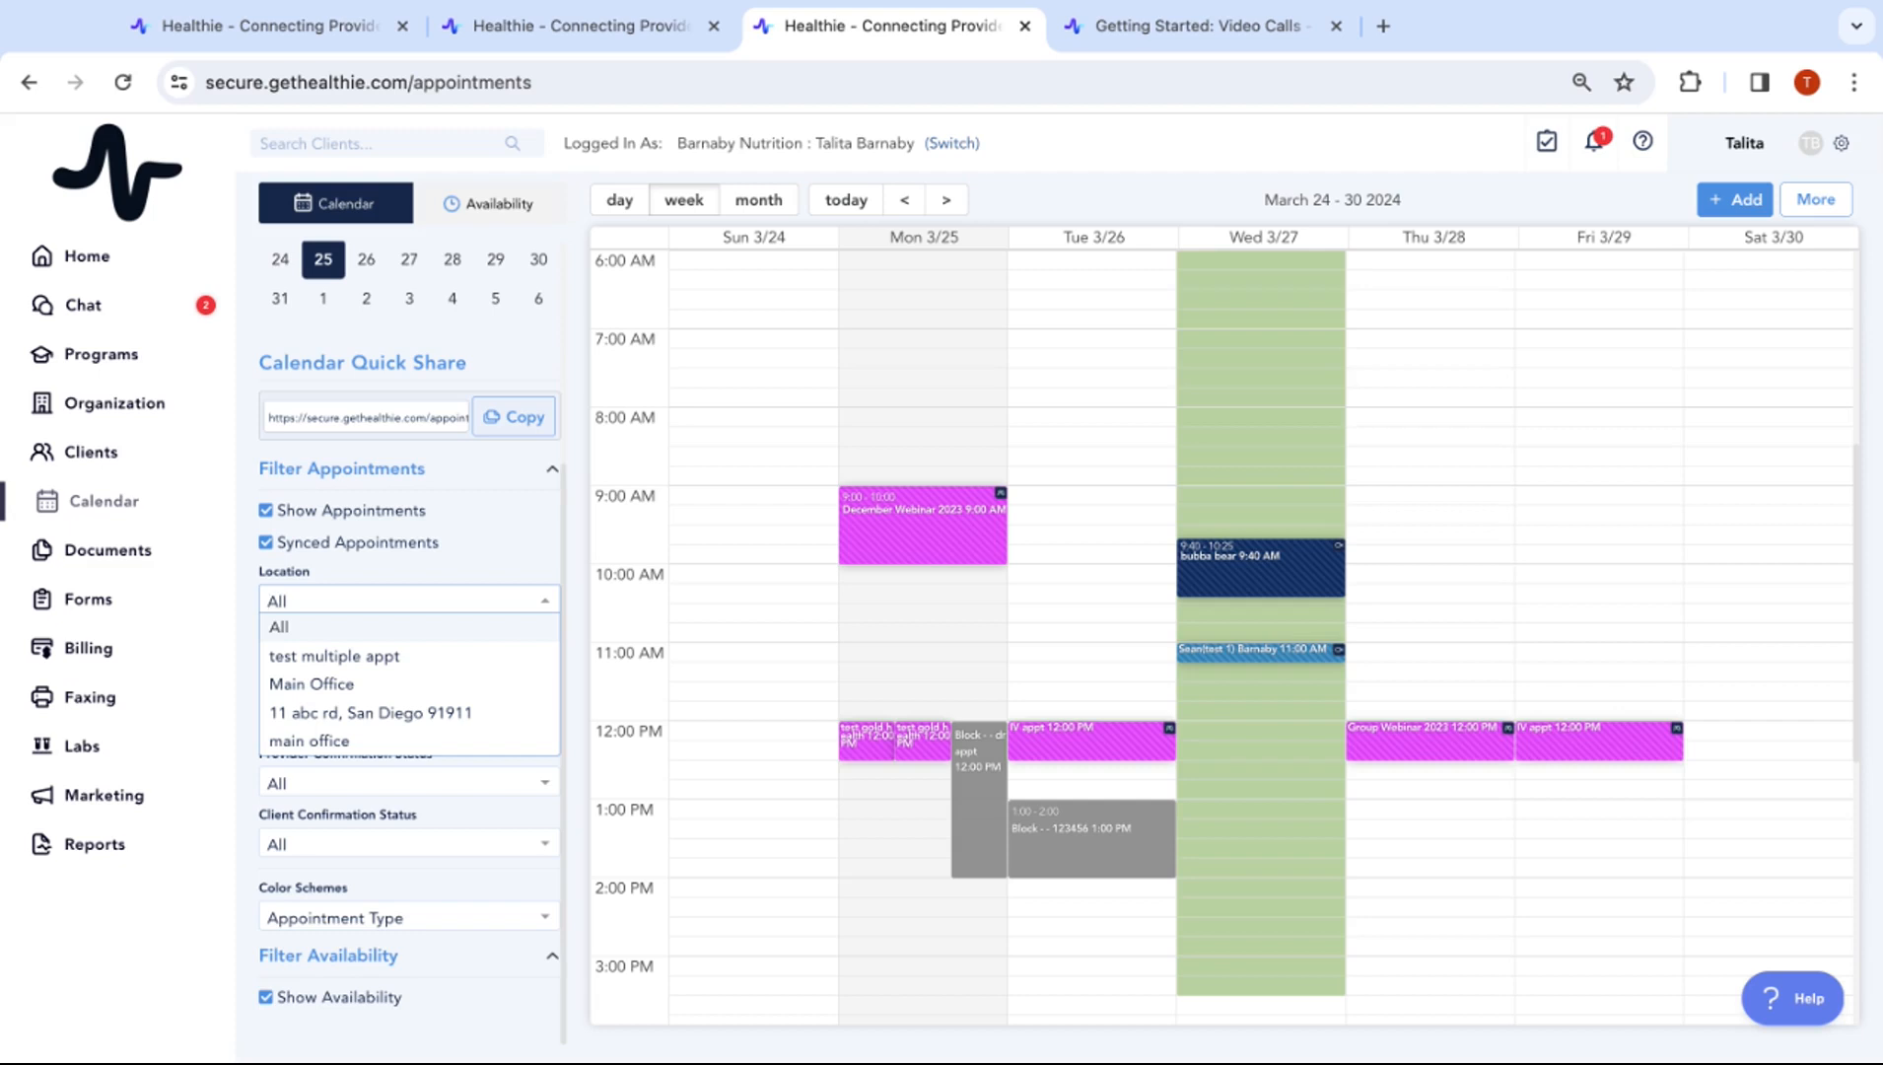
{"action": "left_click", "coordinate": [456, 603]}
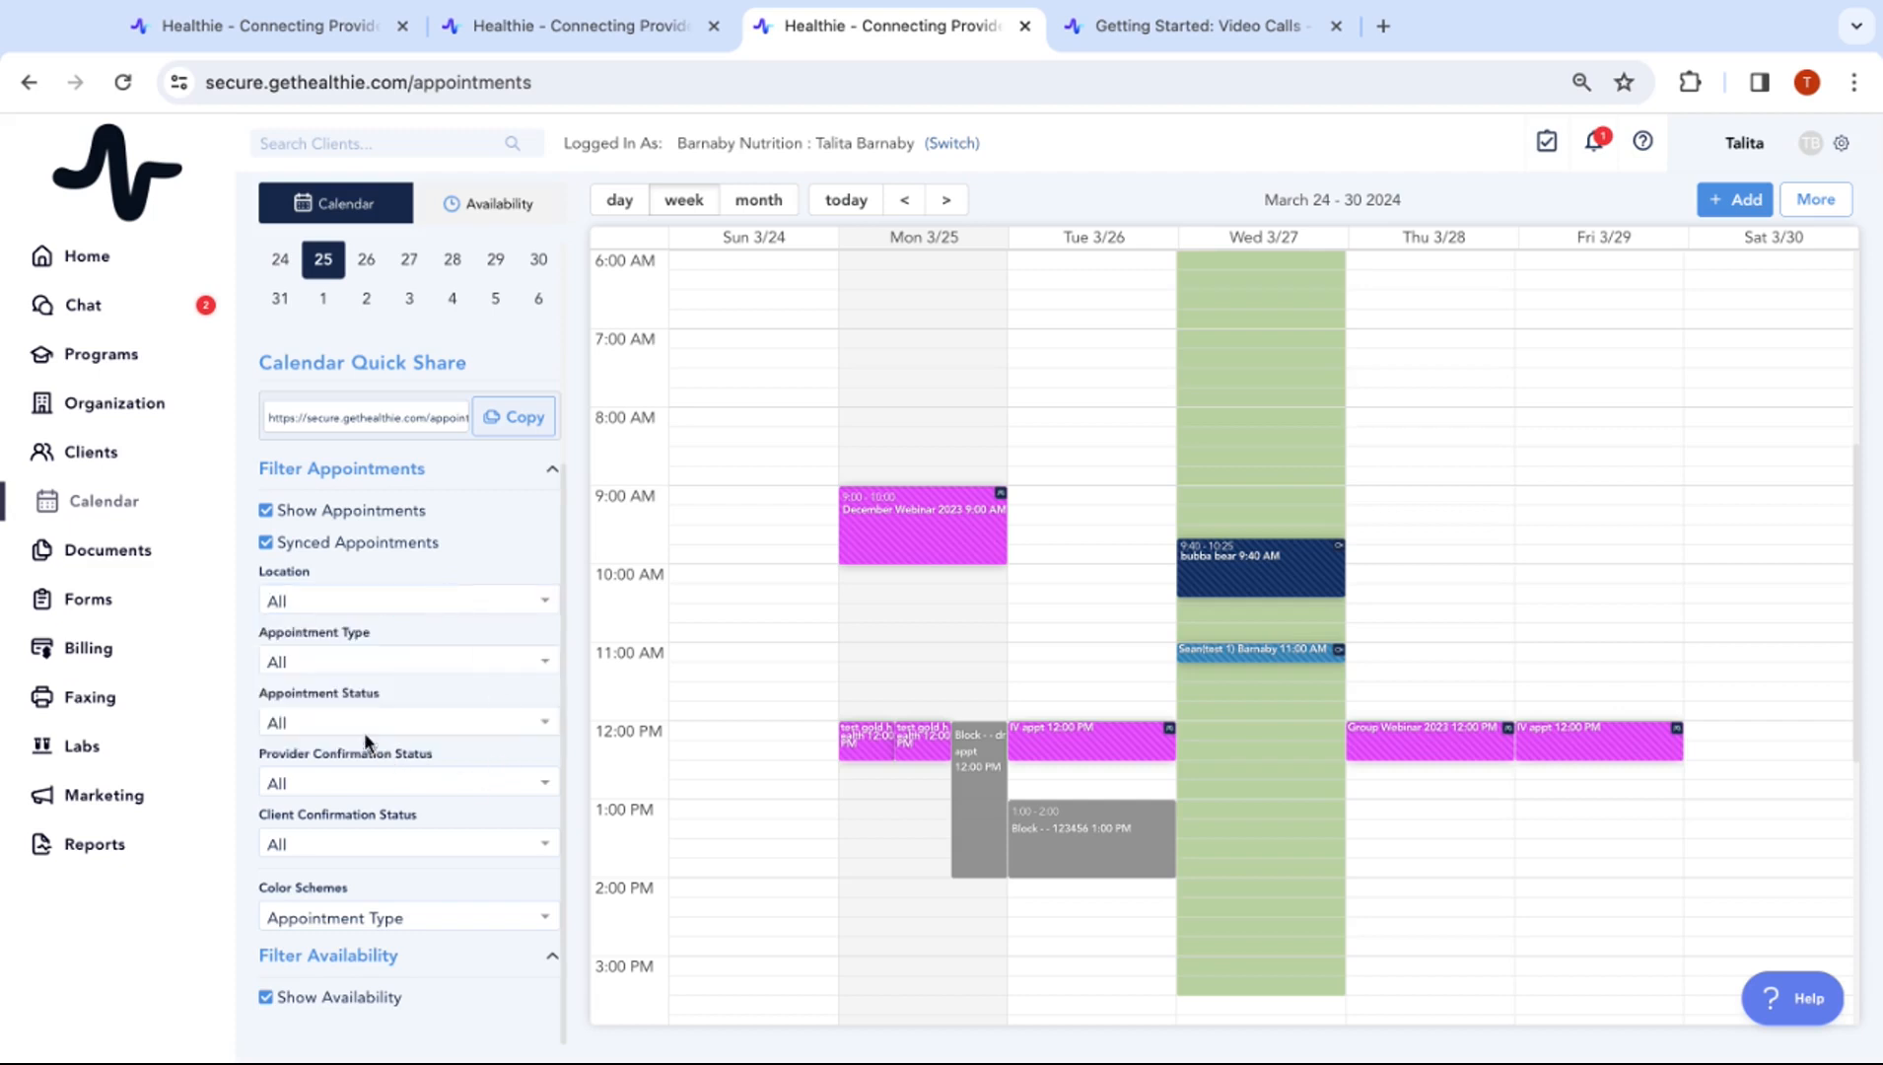
Filter appointment type to Initial Consultation, reset it to All, then open Availability
{"action": "left_click", "coordinate": [353, 659]}
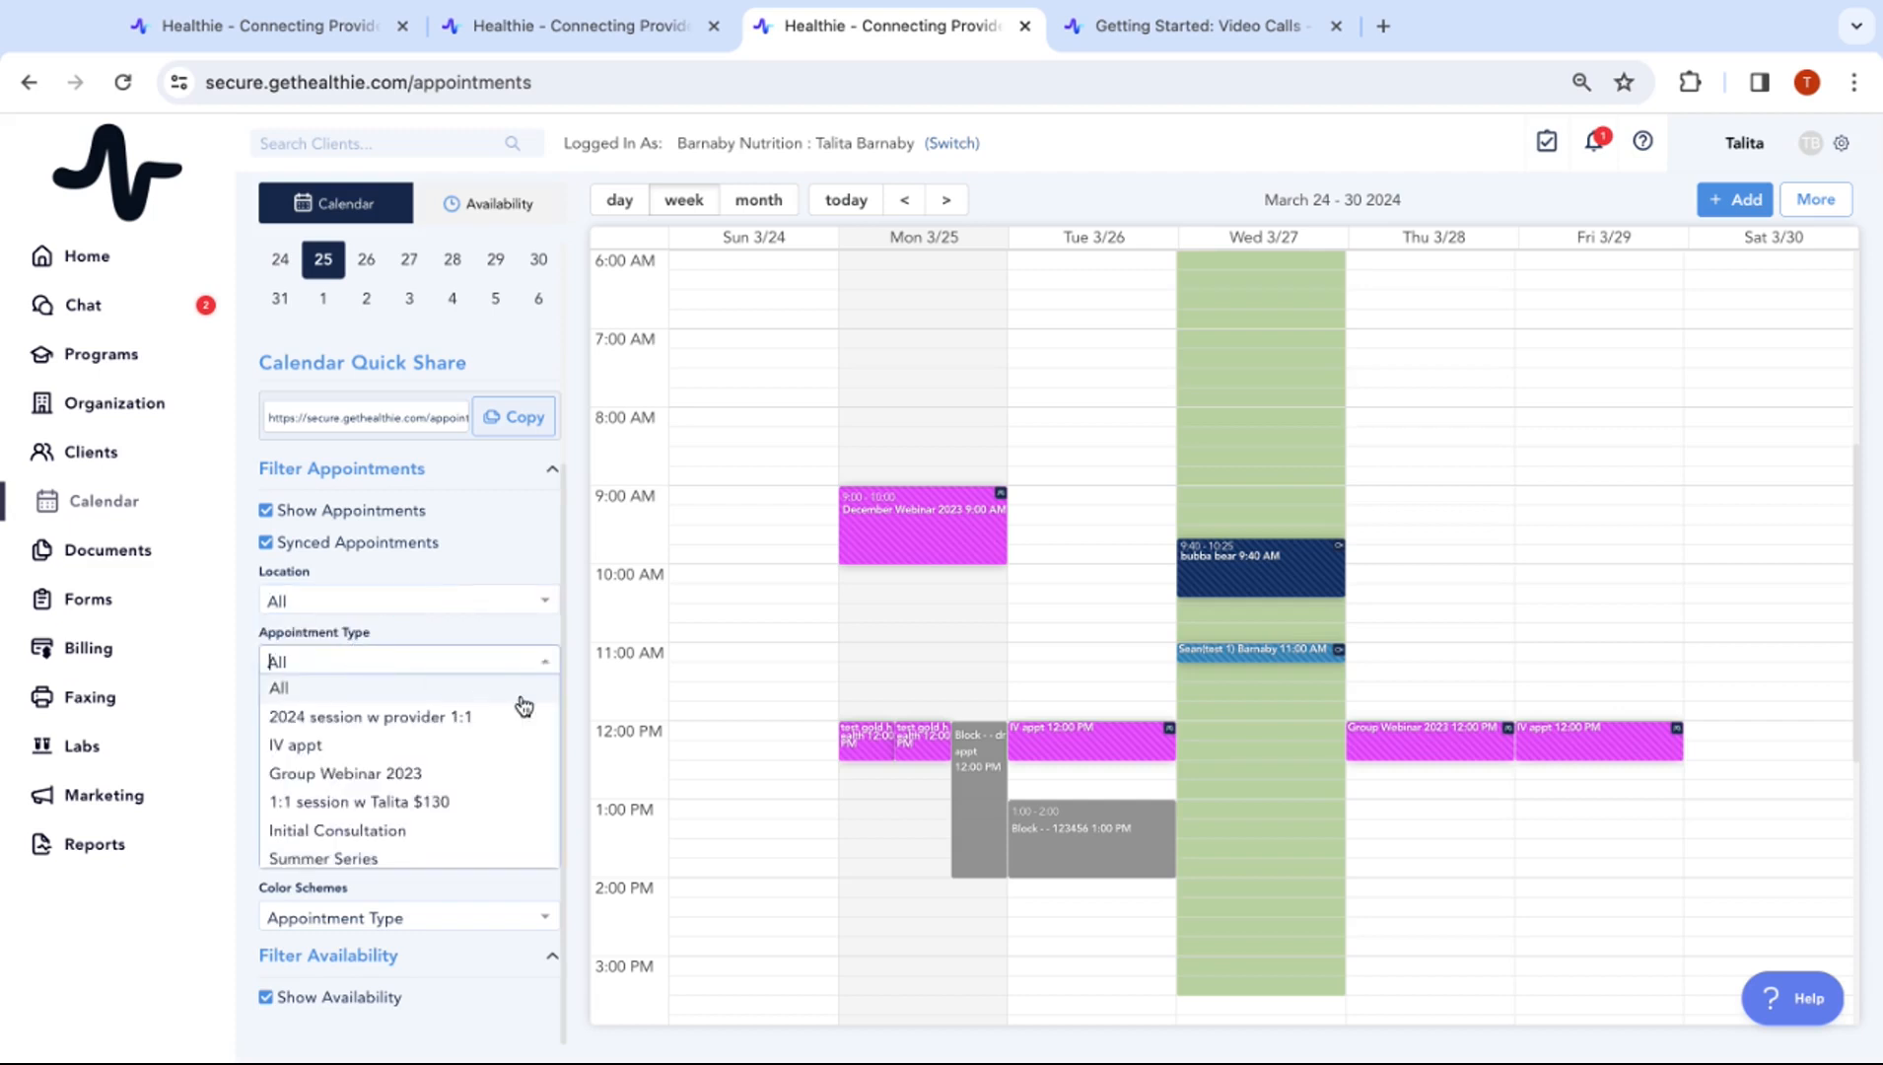
{"action": "left_click", "coordinate": [420, 838]}
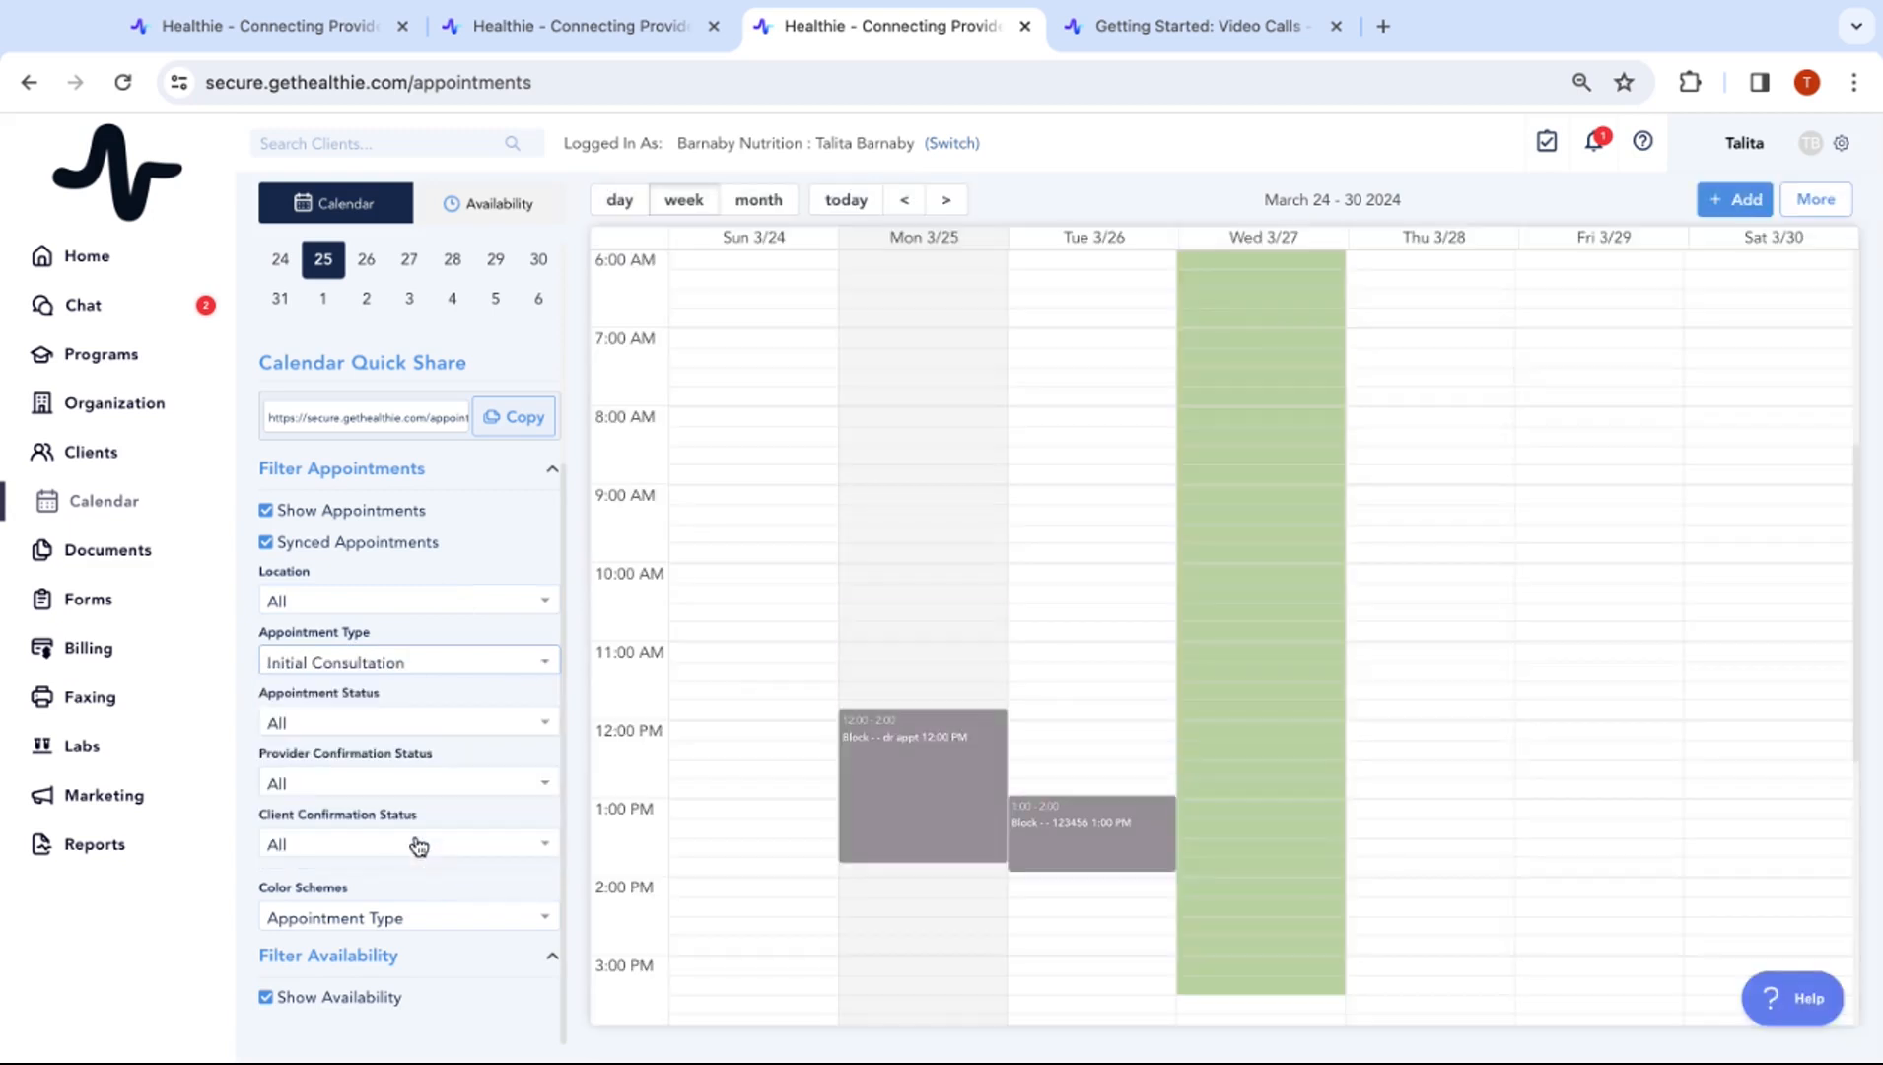
{"action": "scroll", "coordinate": [1332, 773], "scroll_direction": "up", "scroll_amount": 3}
{"action": "scroll", "coordinate": [1333, 773], "scroll_direction": "down", "scroll_amount": 2}
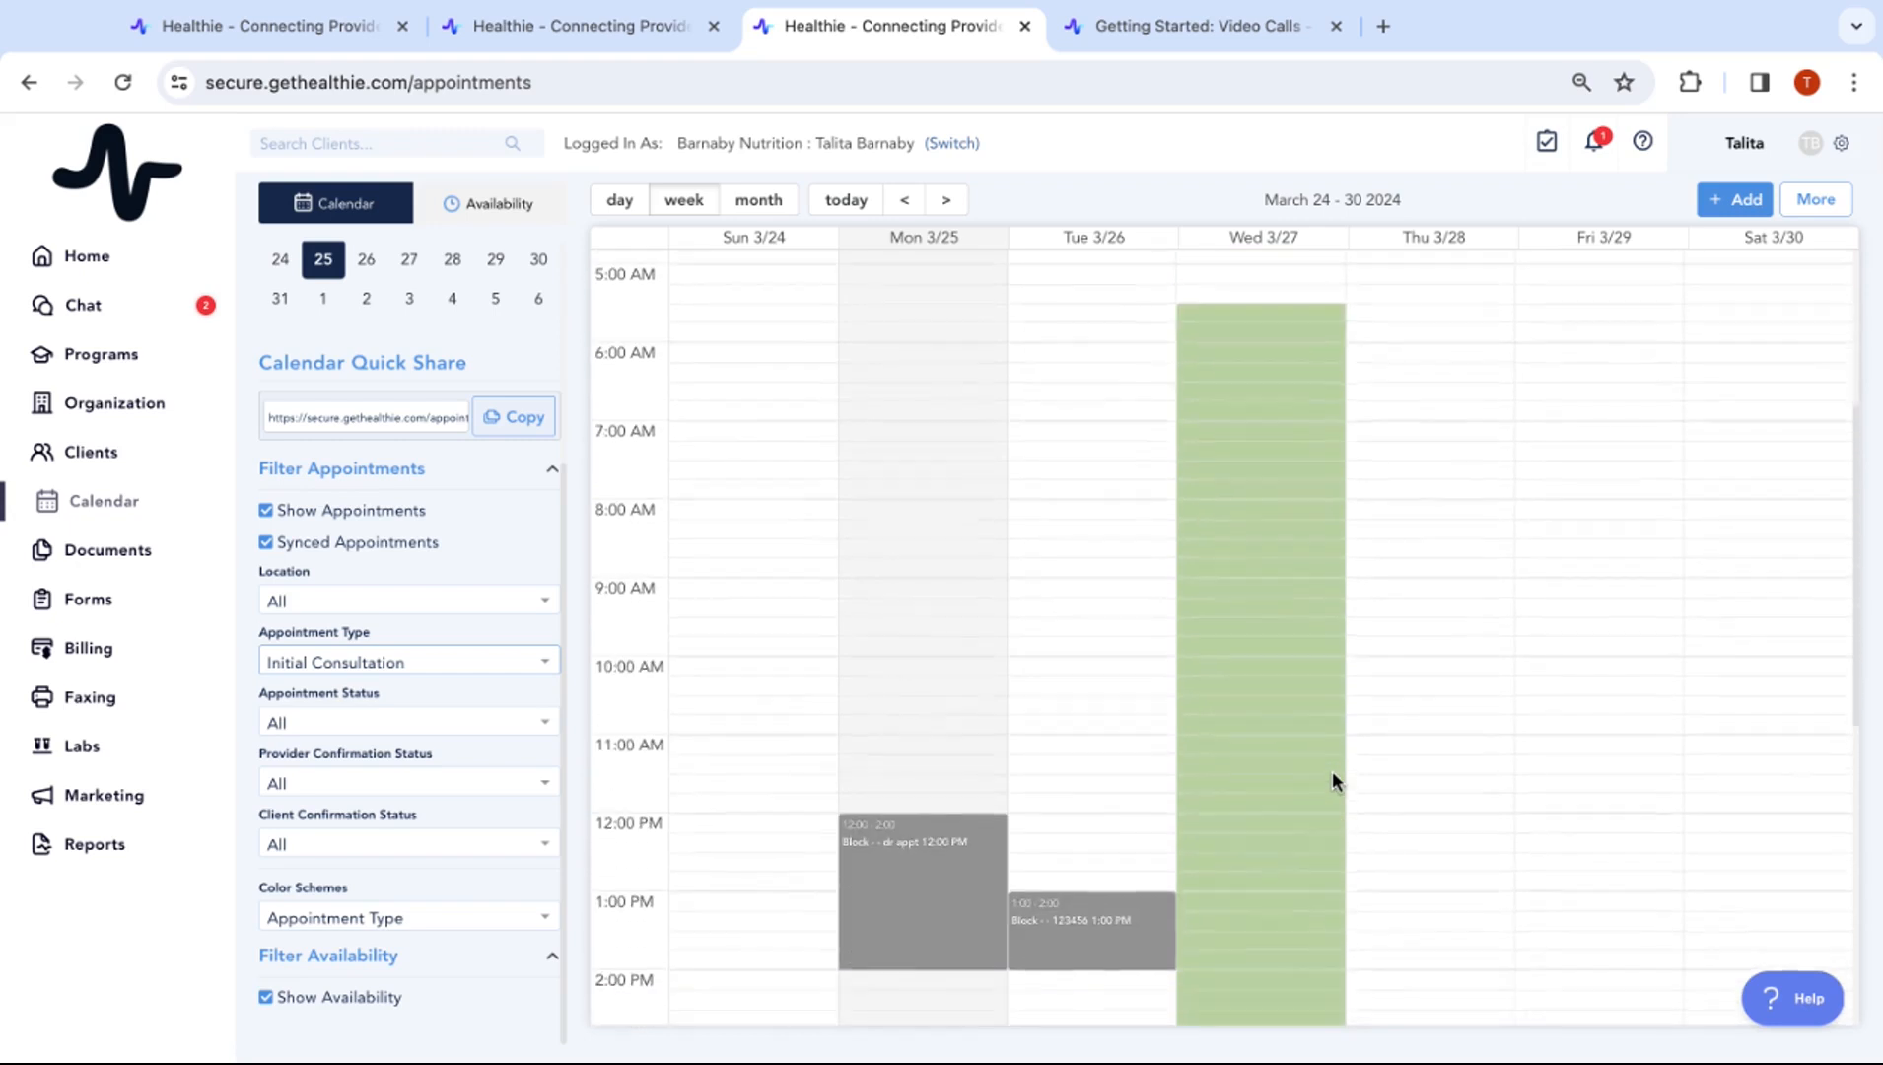
{"action": "scroll", "coordinate": [1333, 773], "scroll_direction": "up", "scroll_amount": 1}
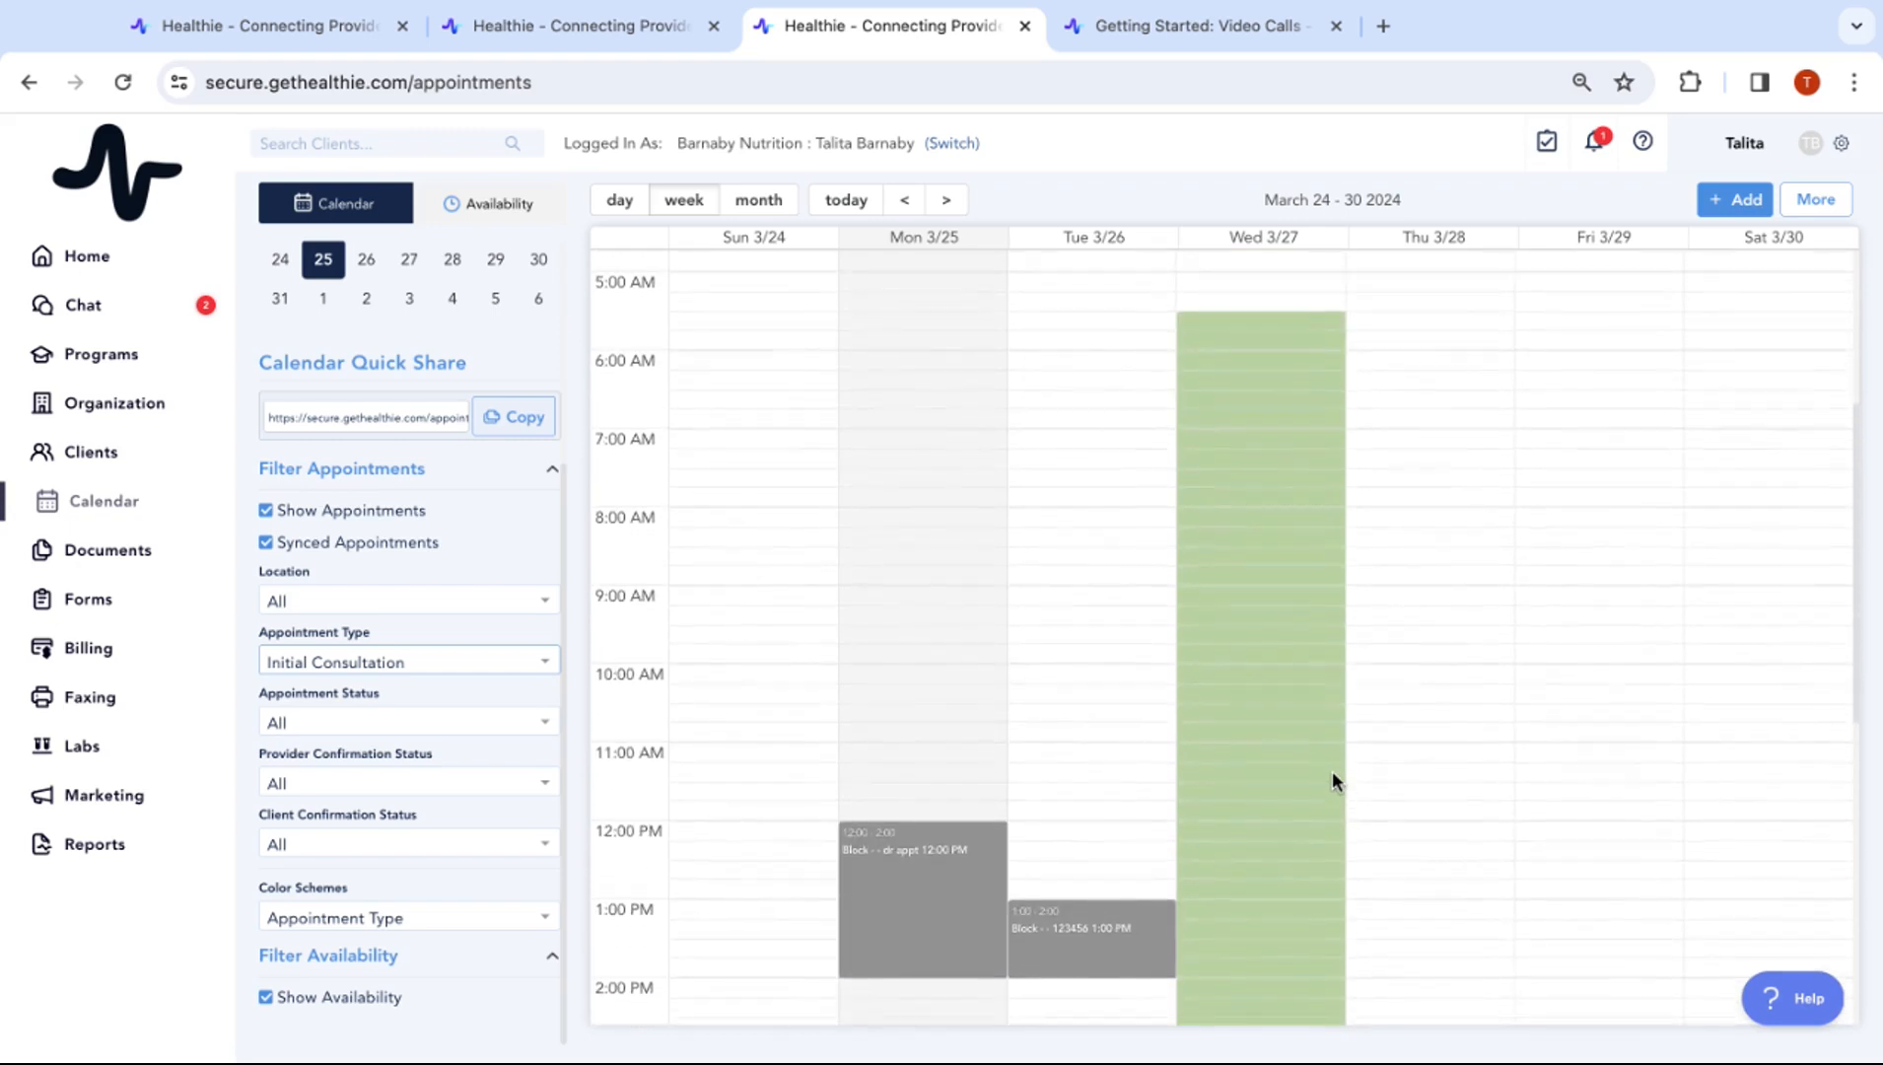
{"action": "left_click", "coordinate": [370, 660]}
{"action": "left_click", "coordinate": [347, 688]}
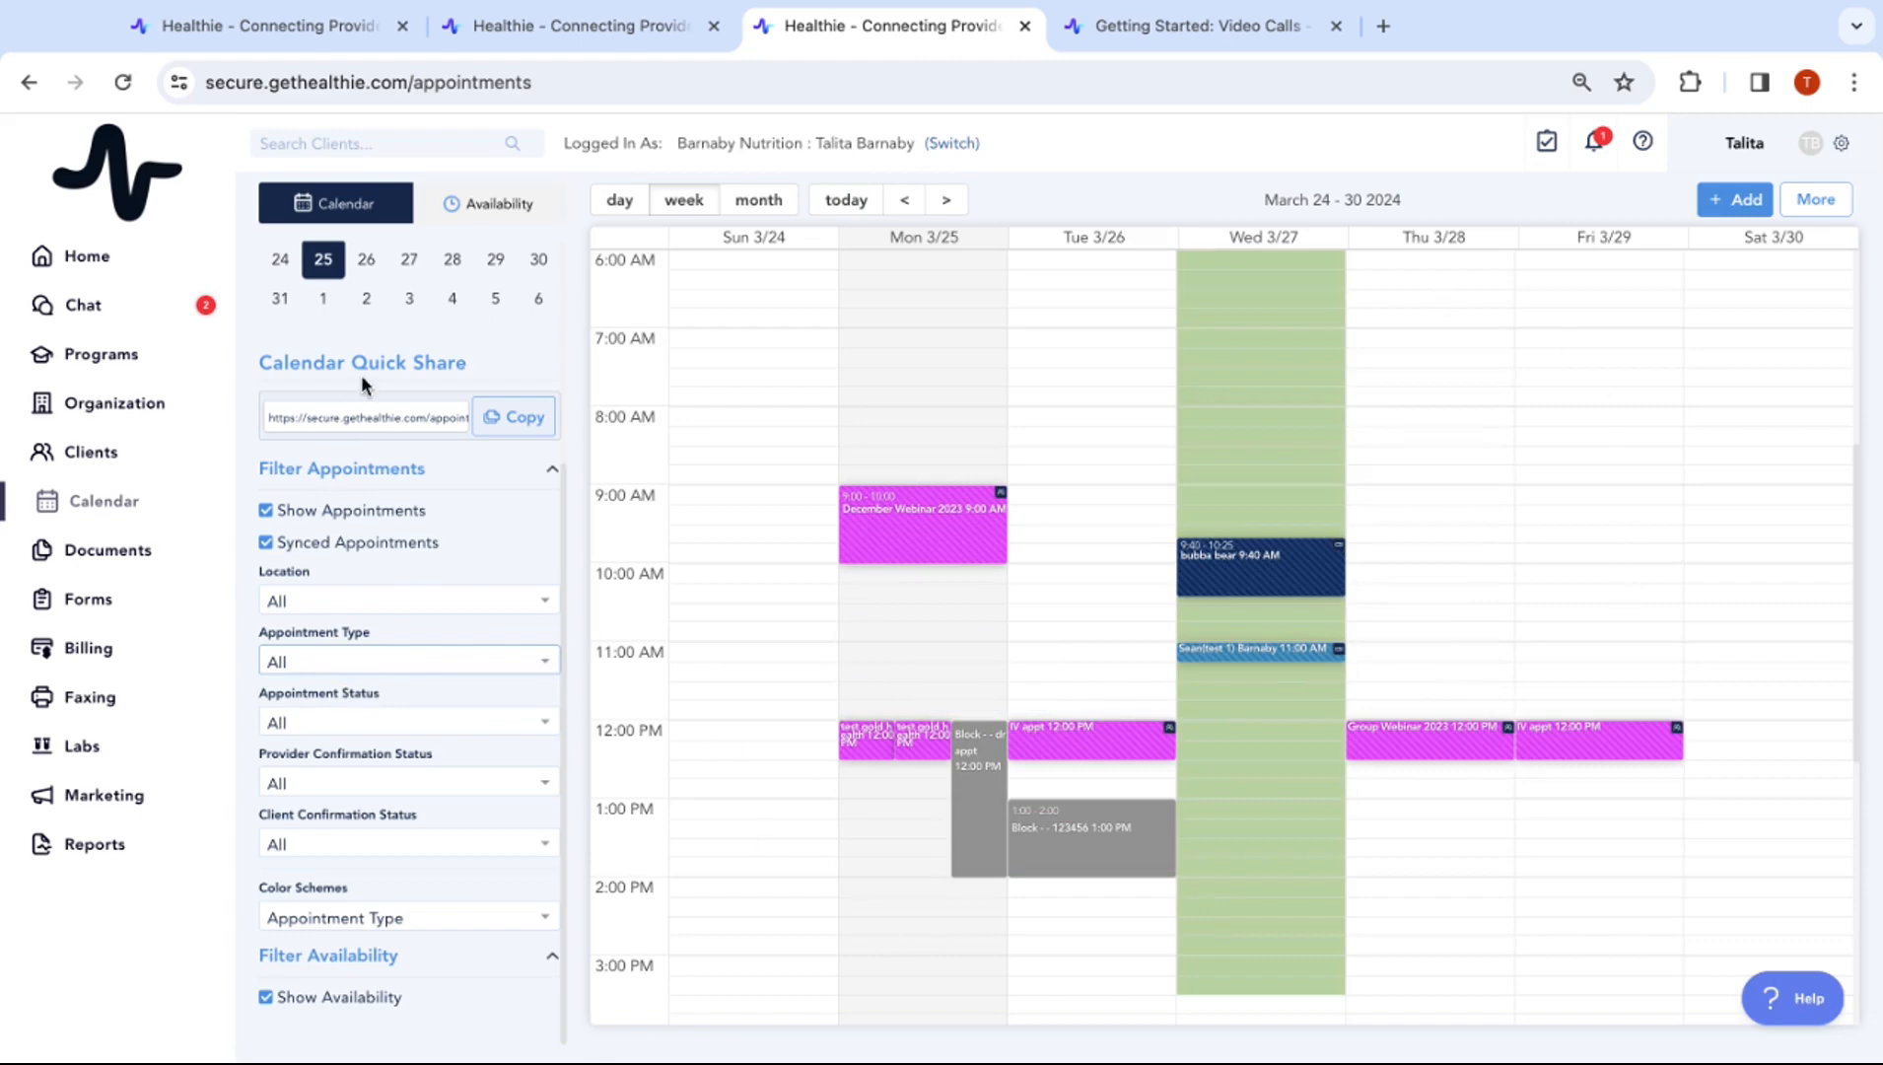
{"action": "left_click", "coordinate": [481, 217]}
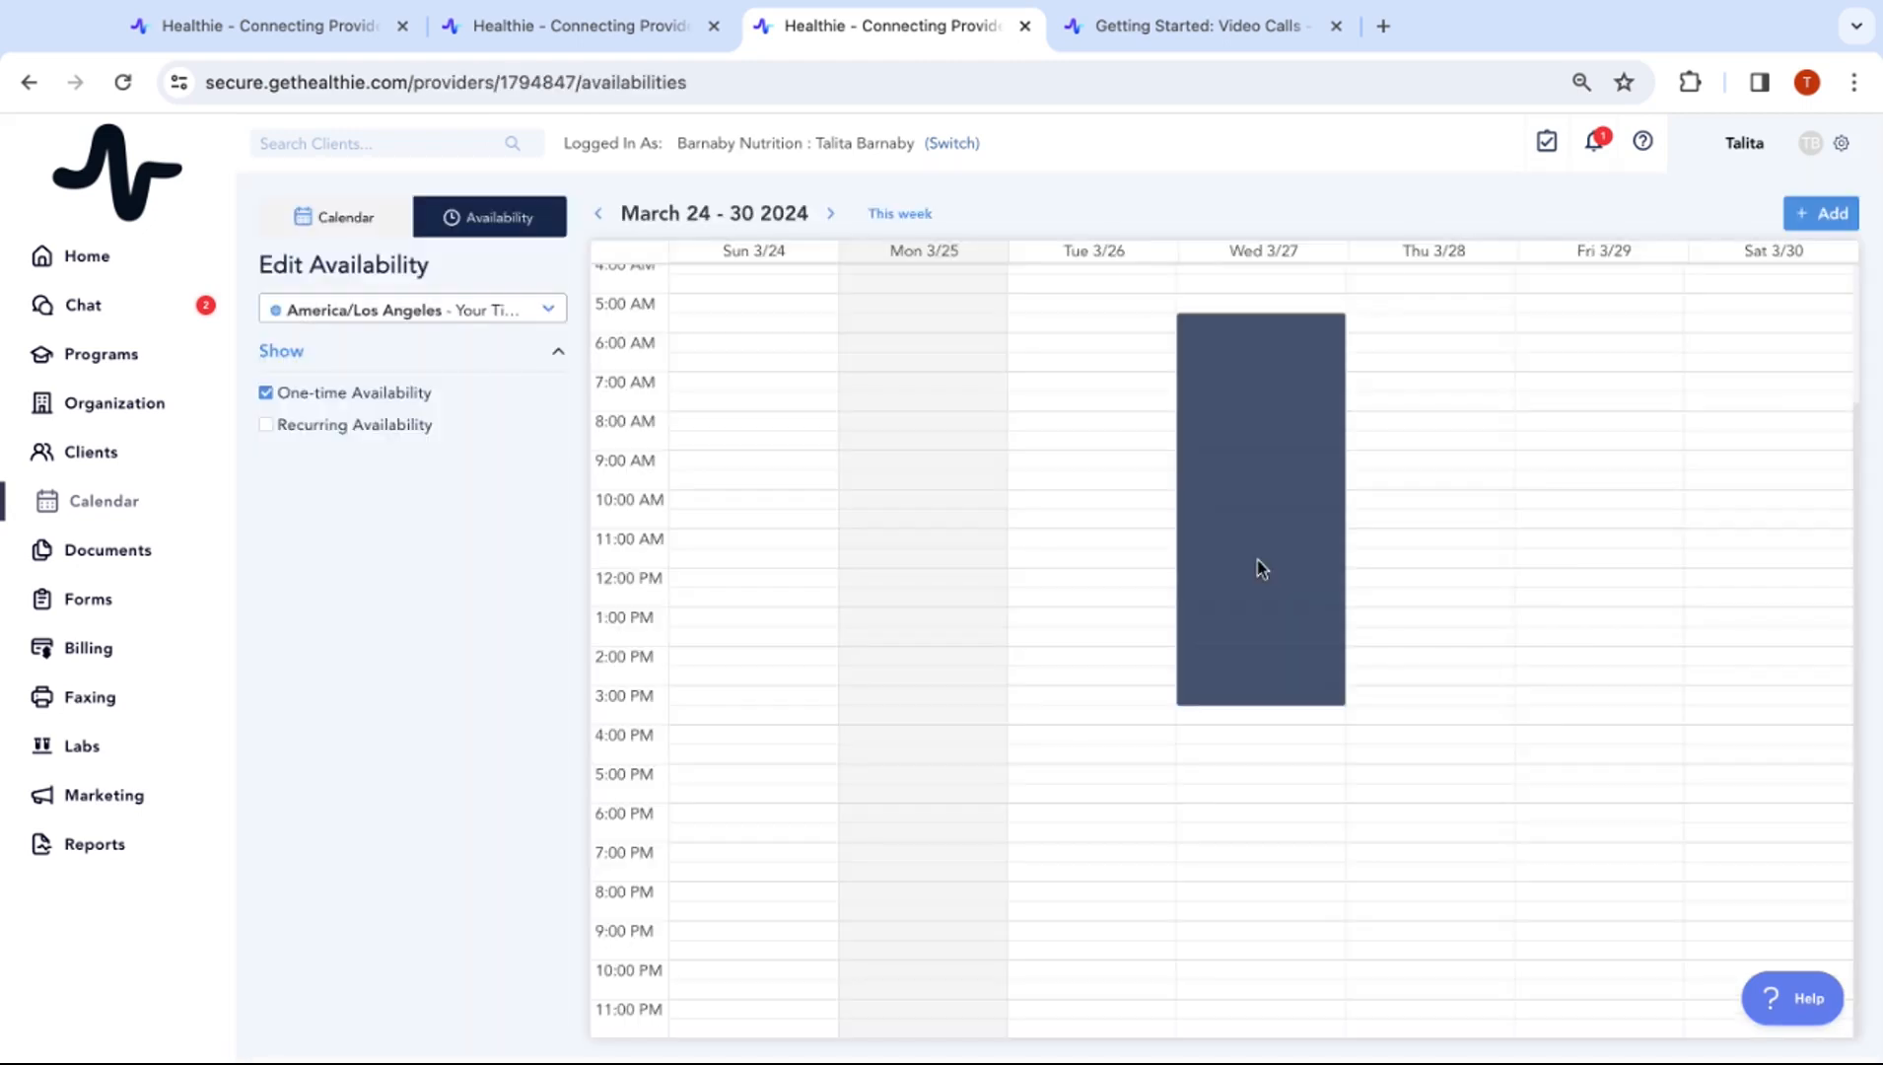
Inspect the Wednesday one-time block and check Recurring Availability to show weekly blocks
{"action": "scroll", "coordinate": [1707, 499], "scroll_direction": "up", "scroll_amount": 3}
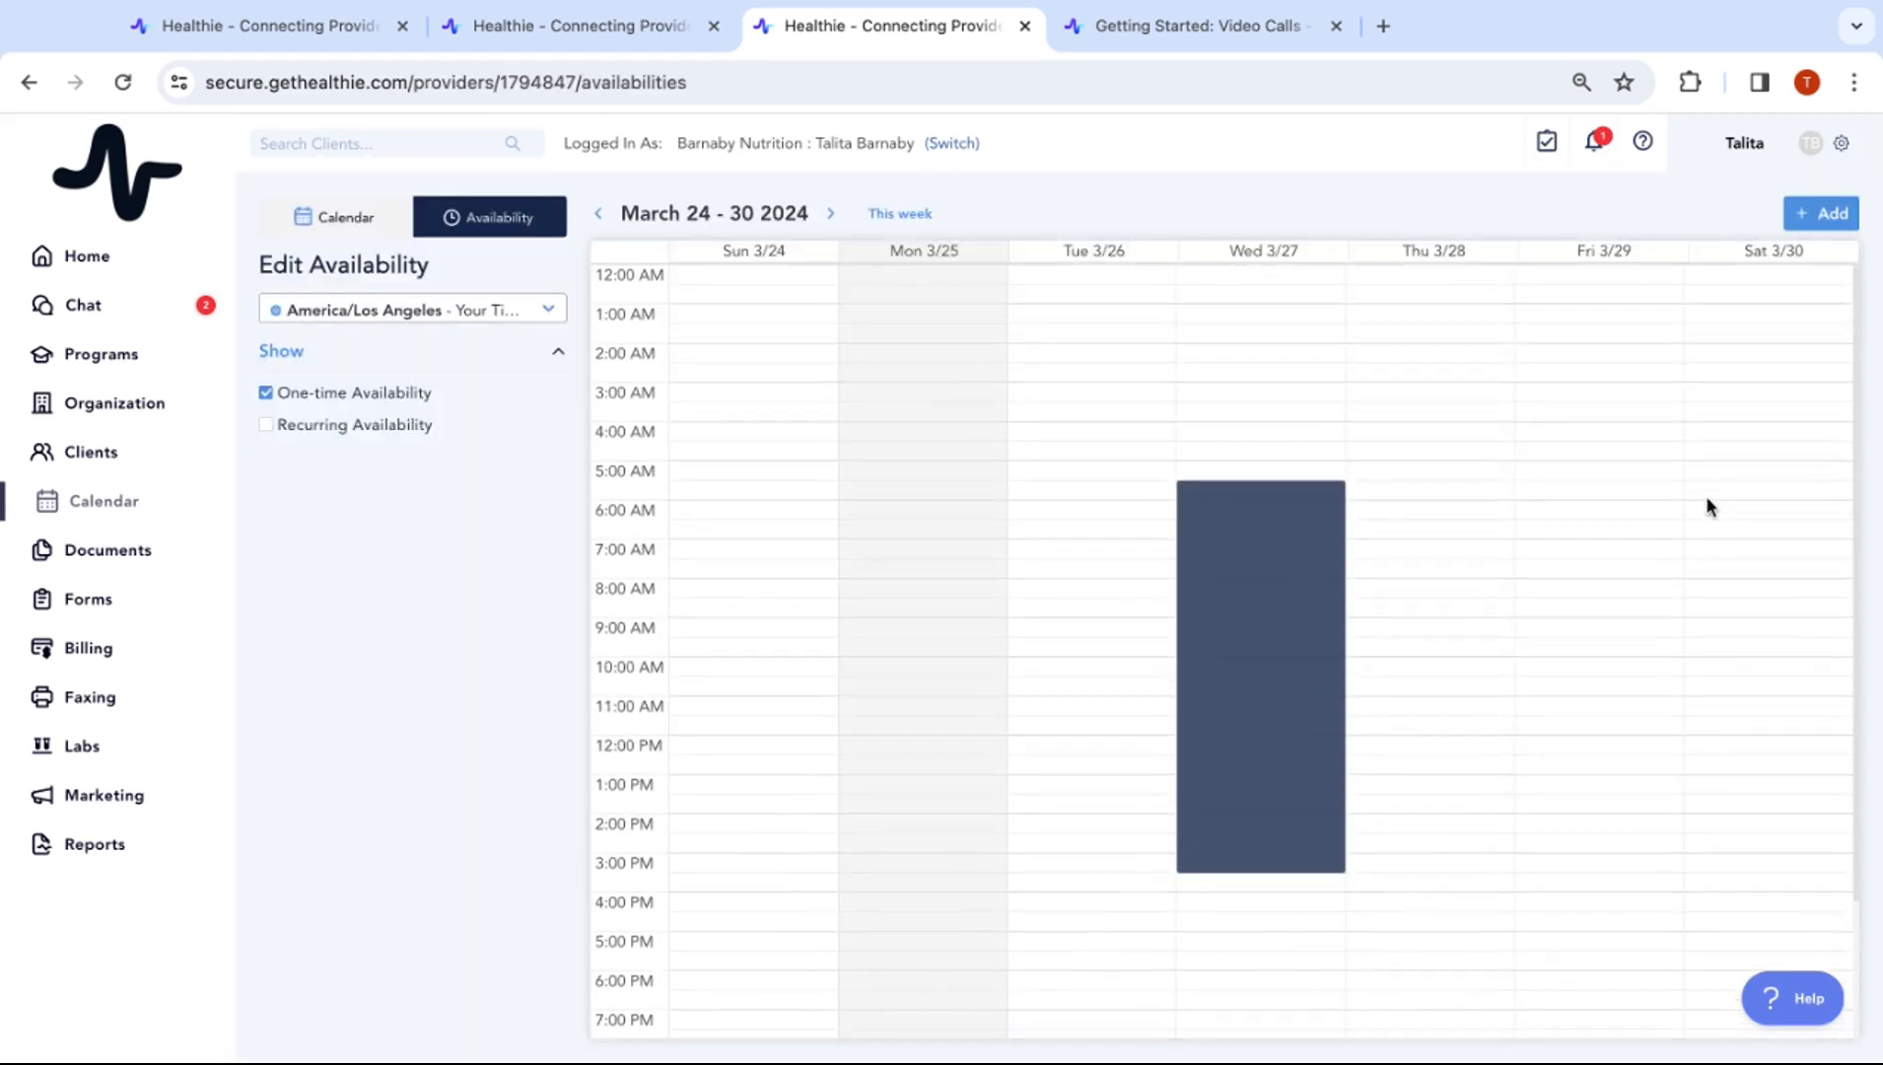
{"action": "left_click", "coordinate": [1267, 452]}
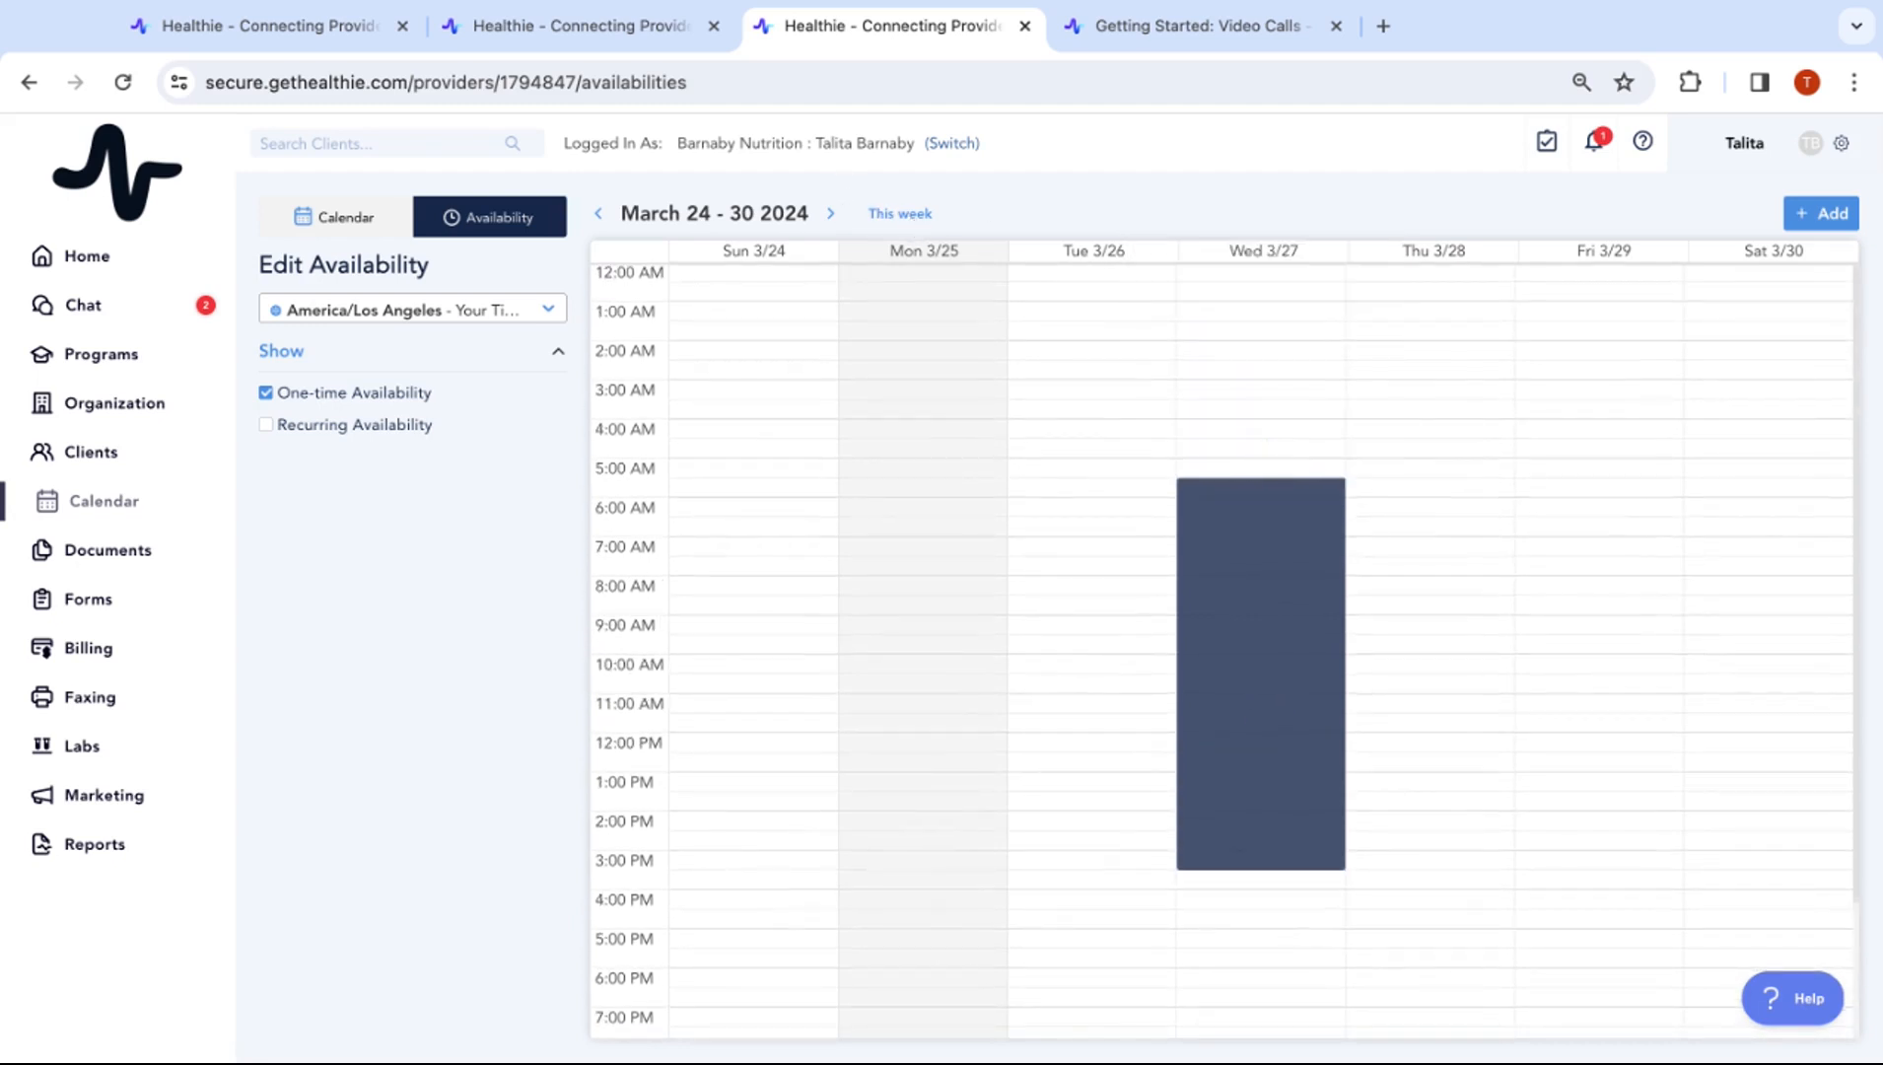
{"action": "left_click", "coordinate": [317, 434]}
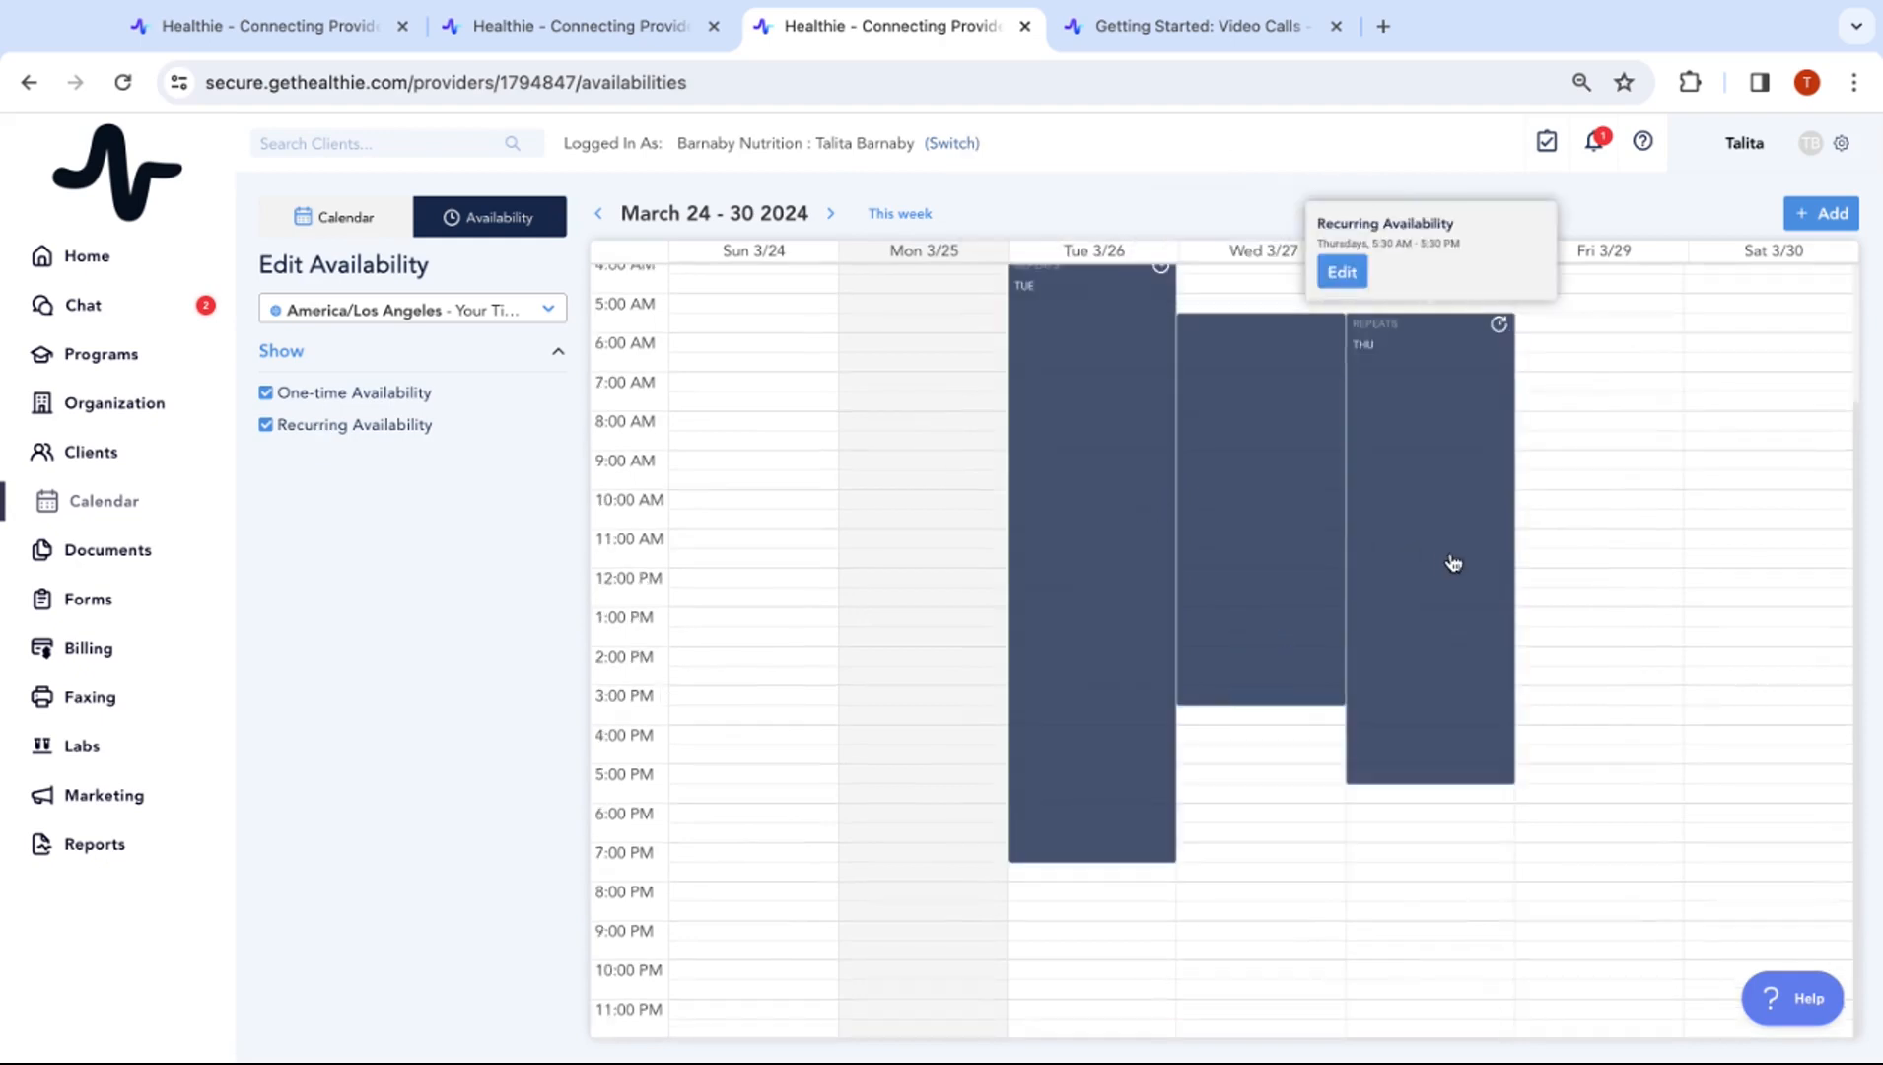
{"action": "scroll", "coordinate": [1454, 563], "scroll_direction": "up", "scroll_amount": 2}
{"action": "mouse_move", "coordinate": [1071, 514]}
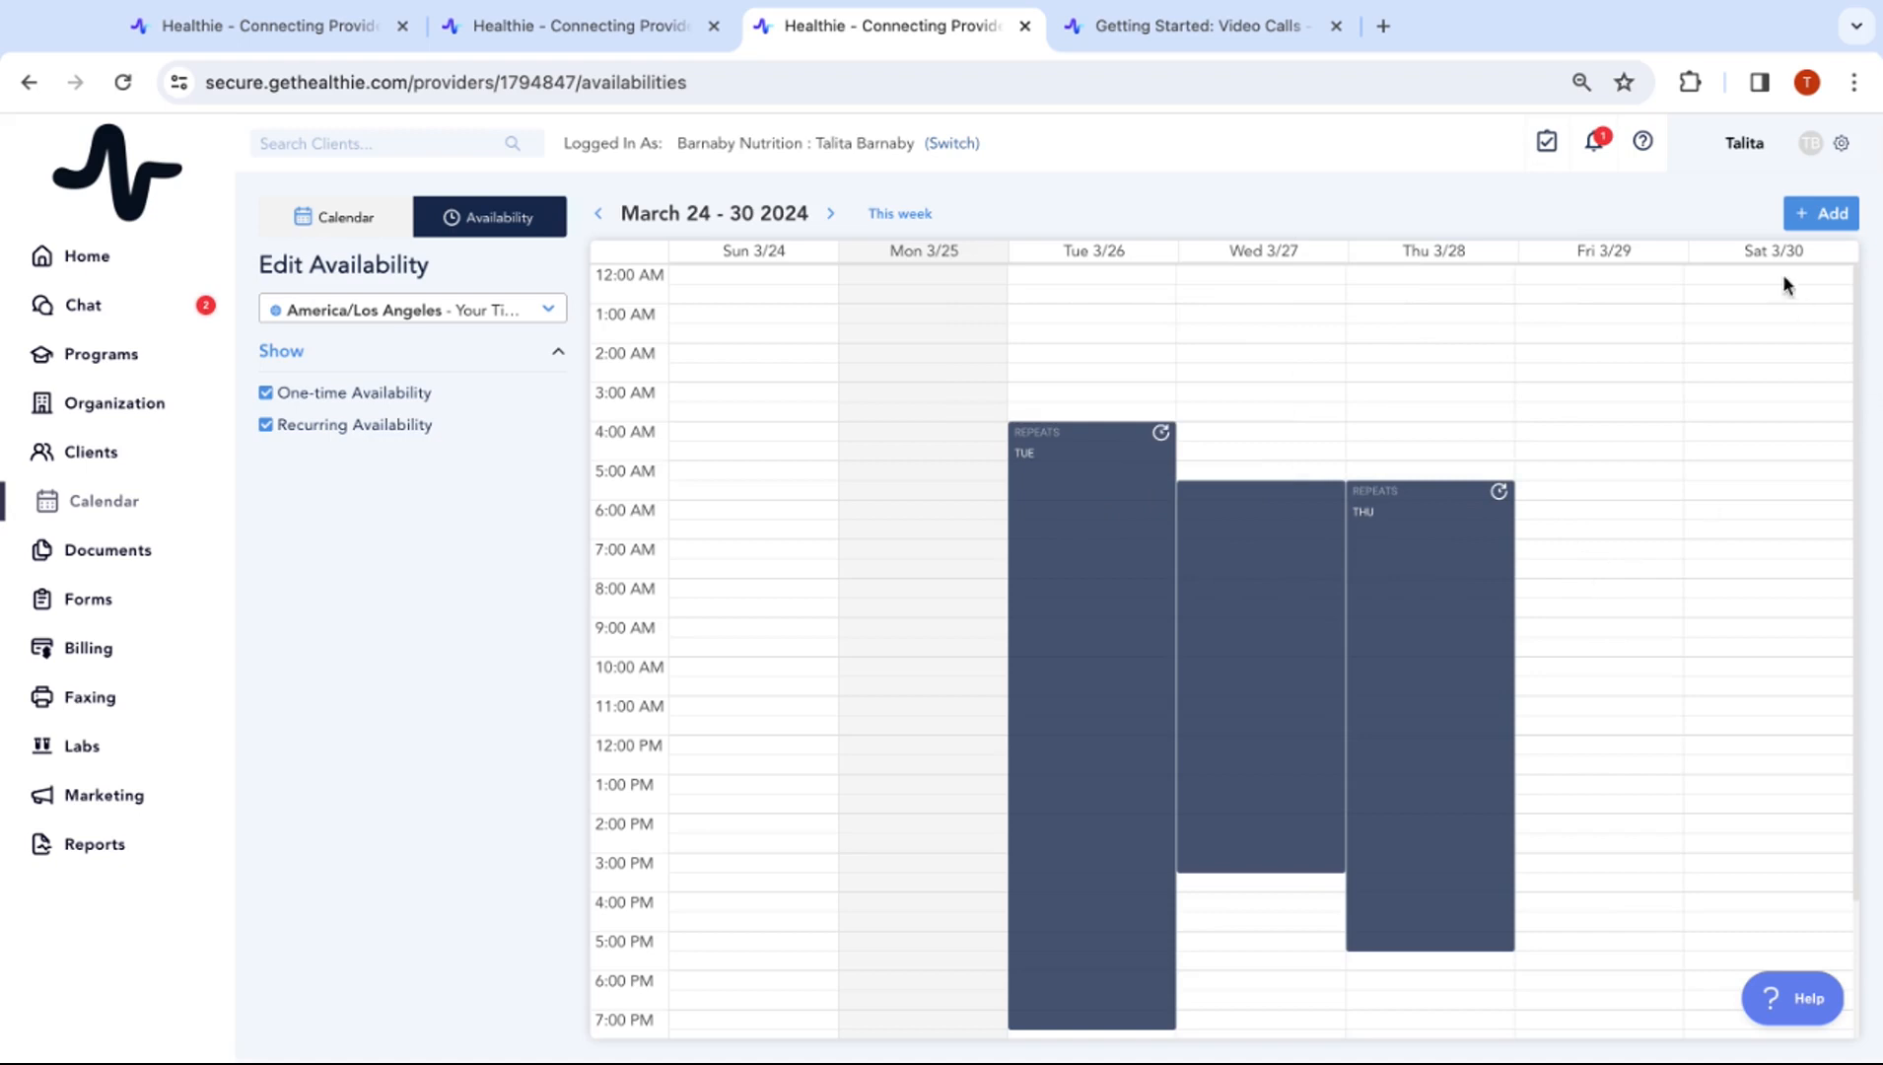
Open and close the Add Availability form twice, including a Friday March 29 slot, without saving
{"action": "left_click", "coordinate": [1815, 215]}
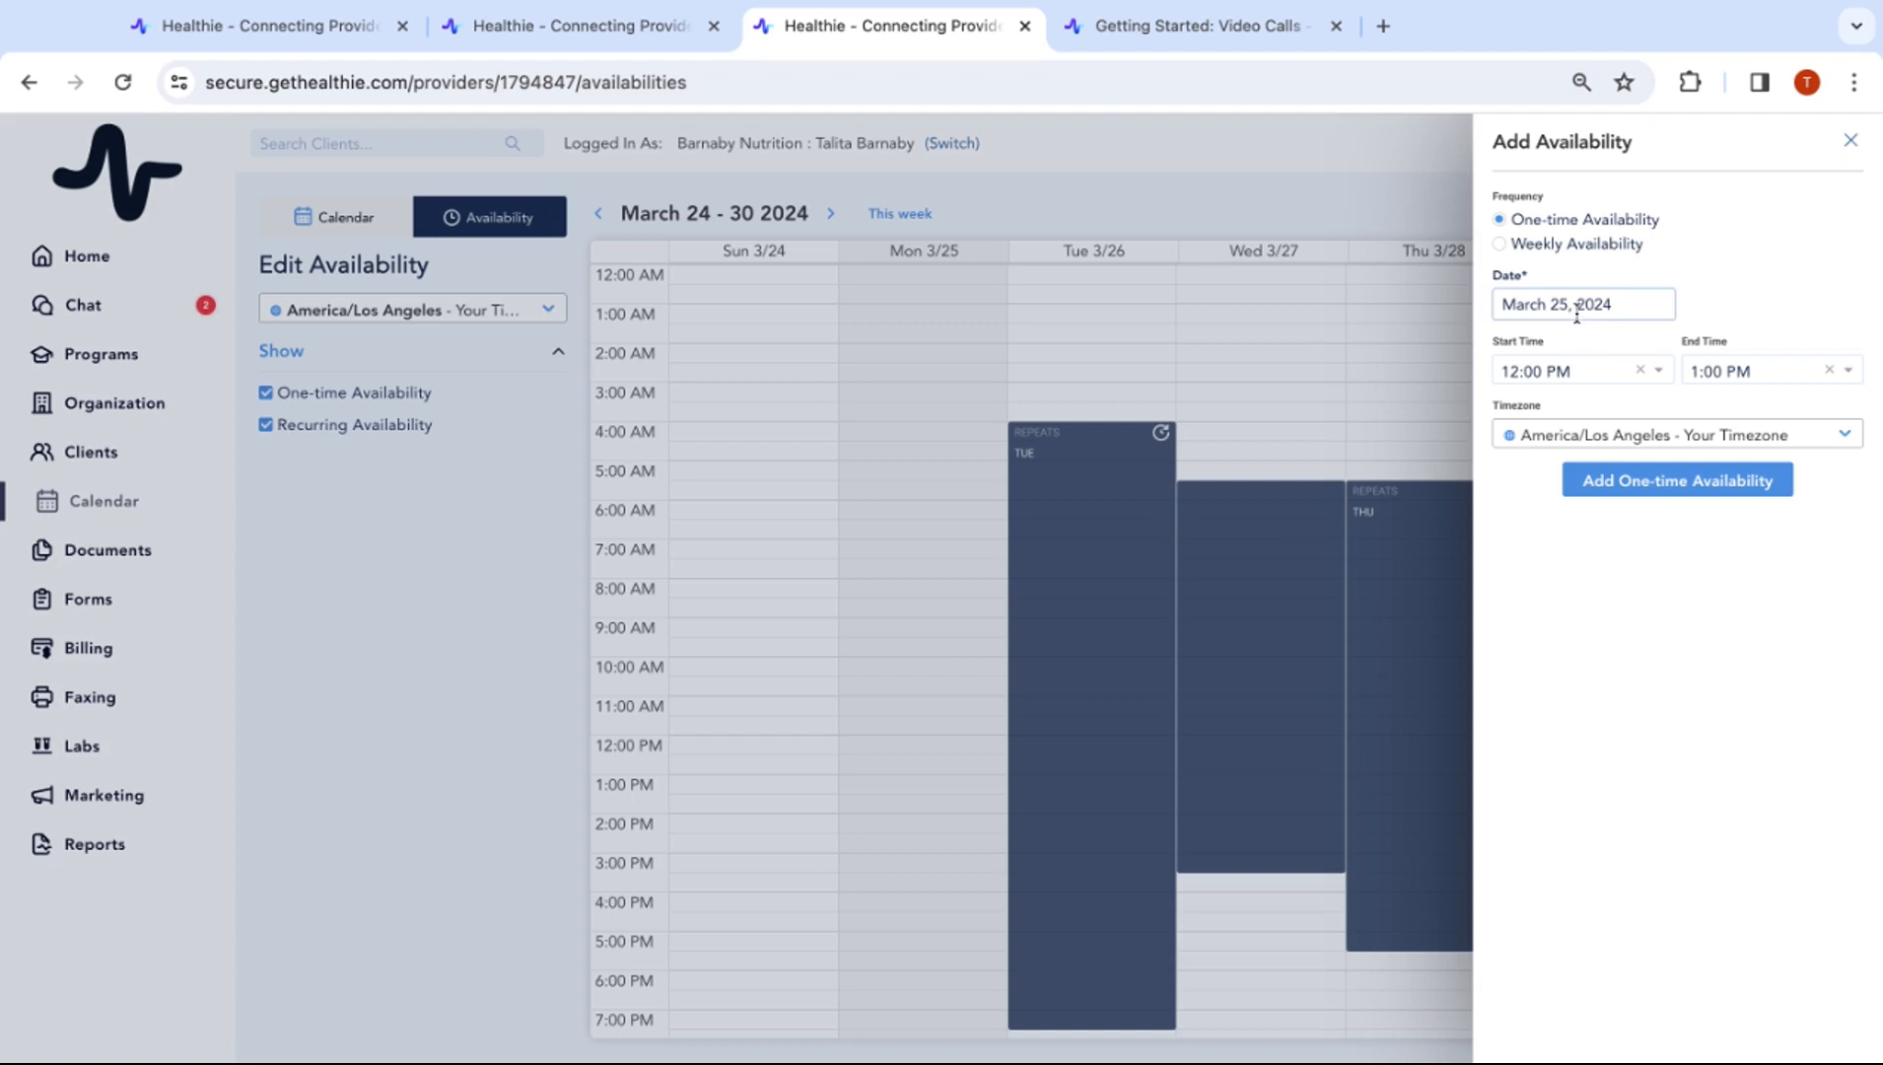
{"action": "left_click", "coordinate": [1850, 140]}
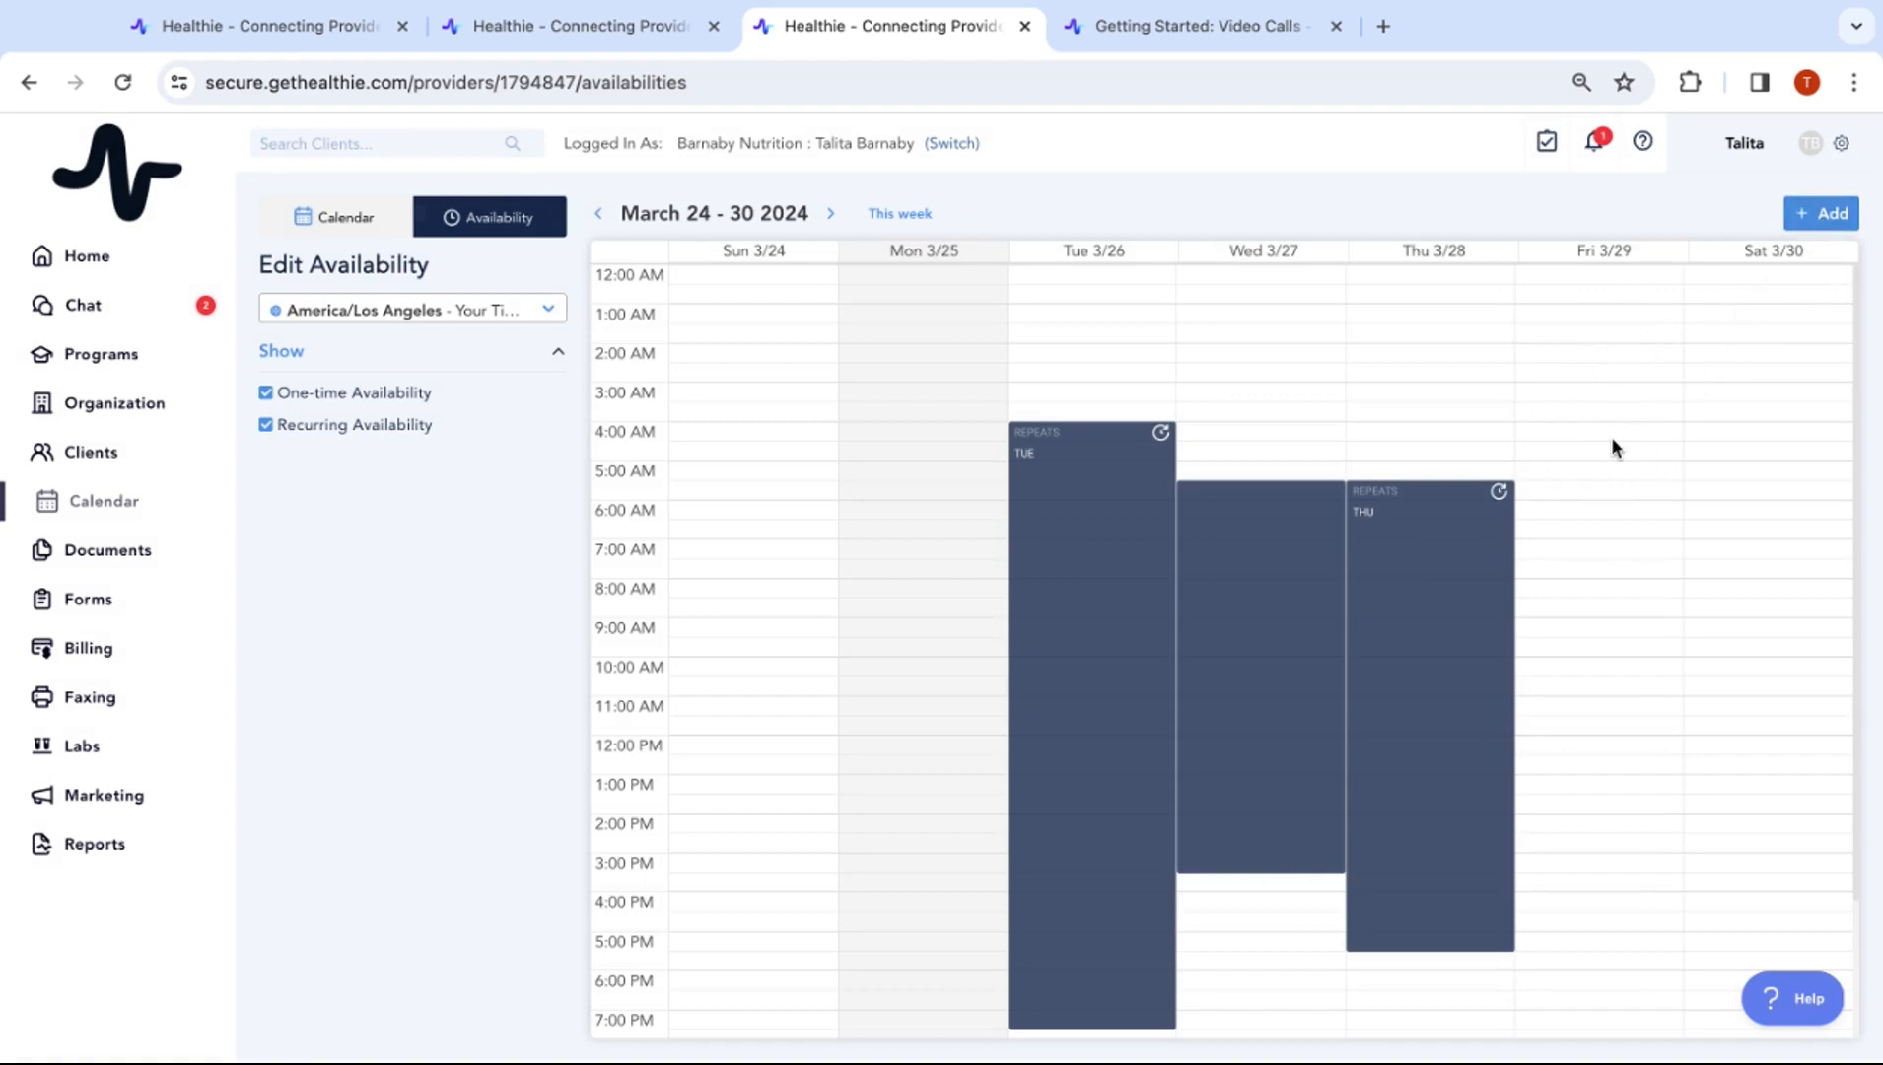
{"action": "left_click", "coordinate": [1598, 459]}
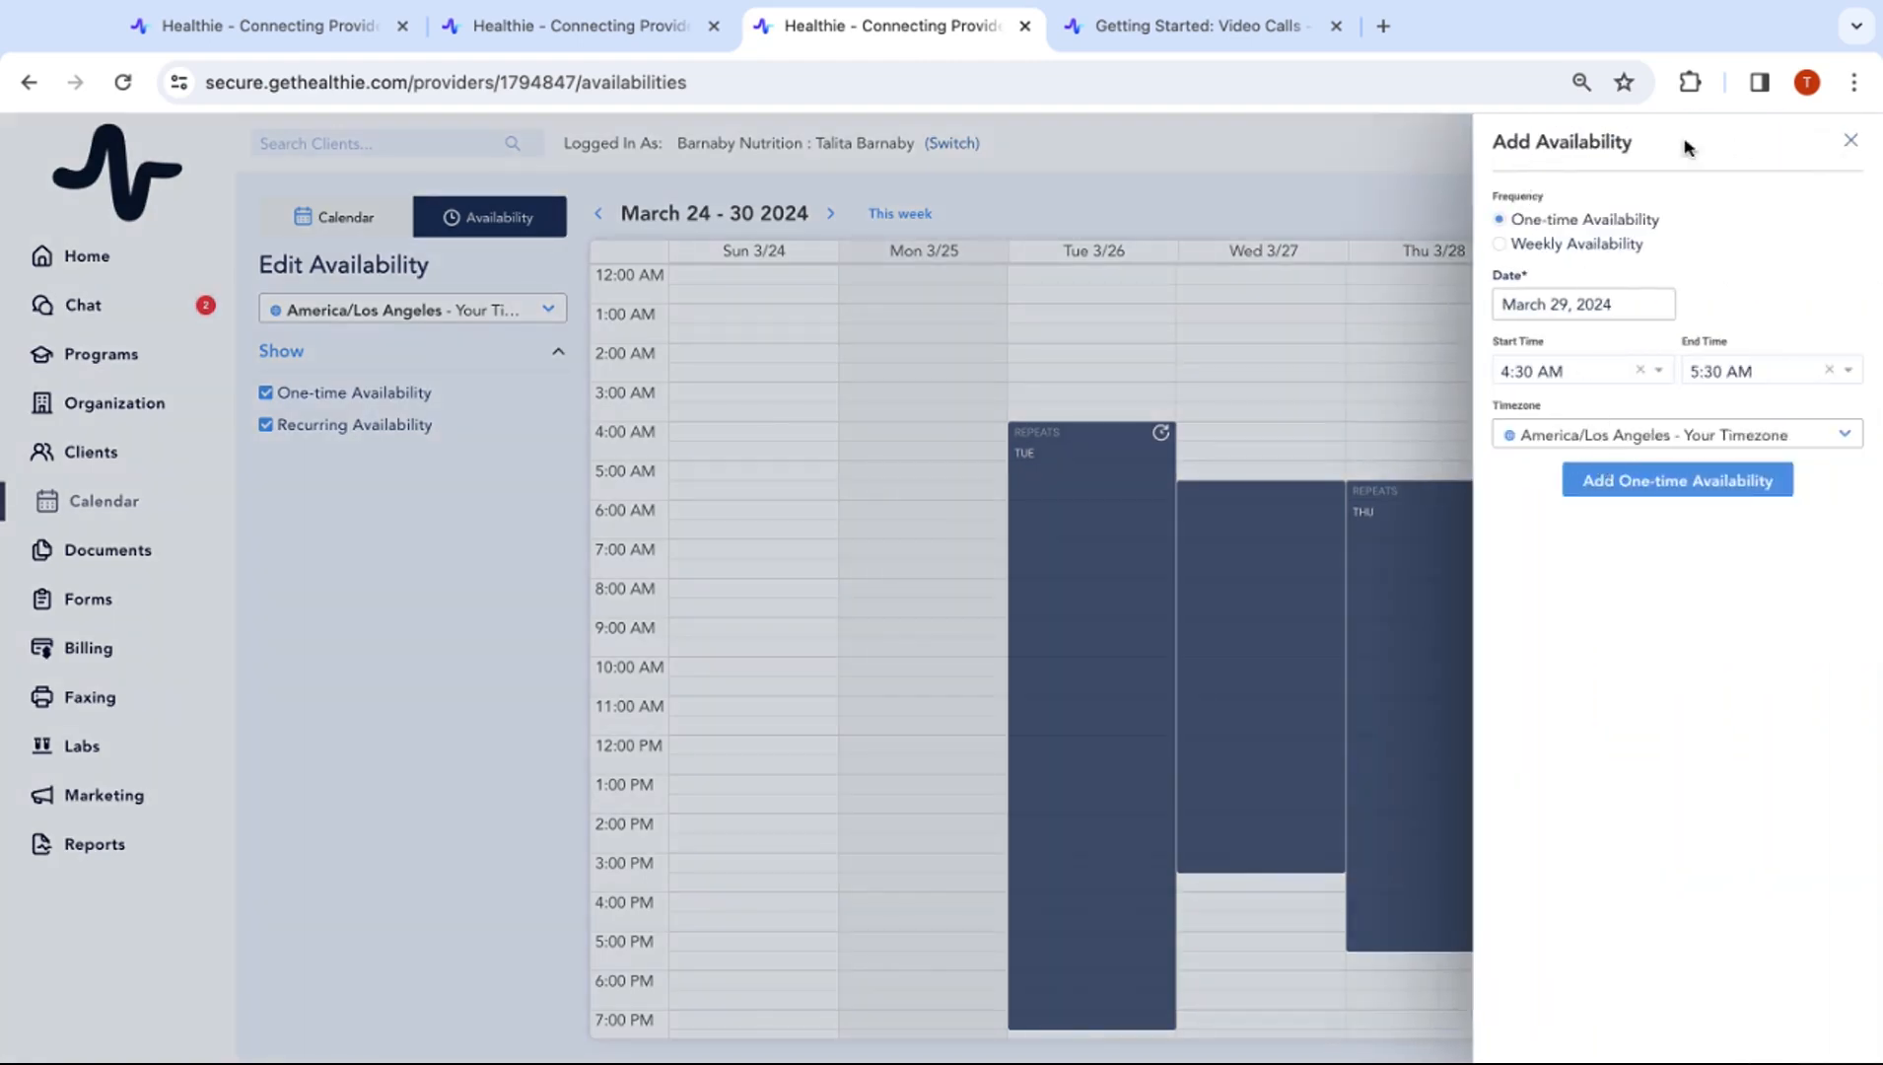
{"action": "left_click", "coordinate": [1850, 136]}
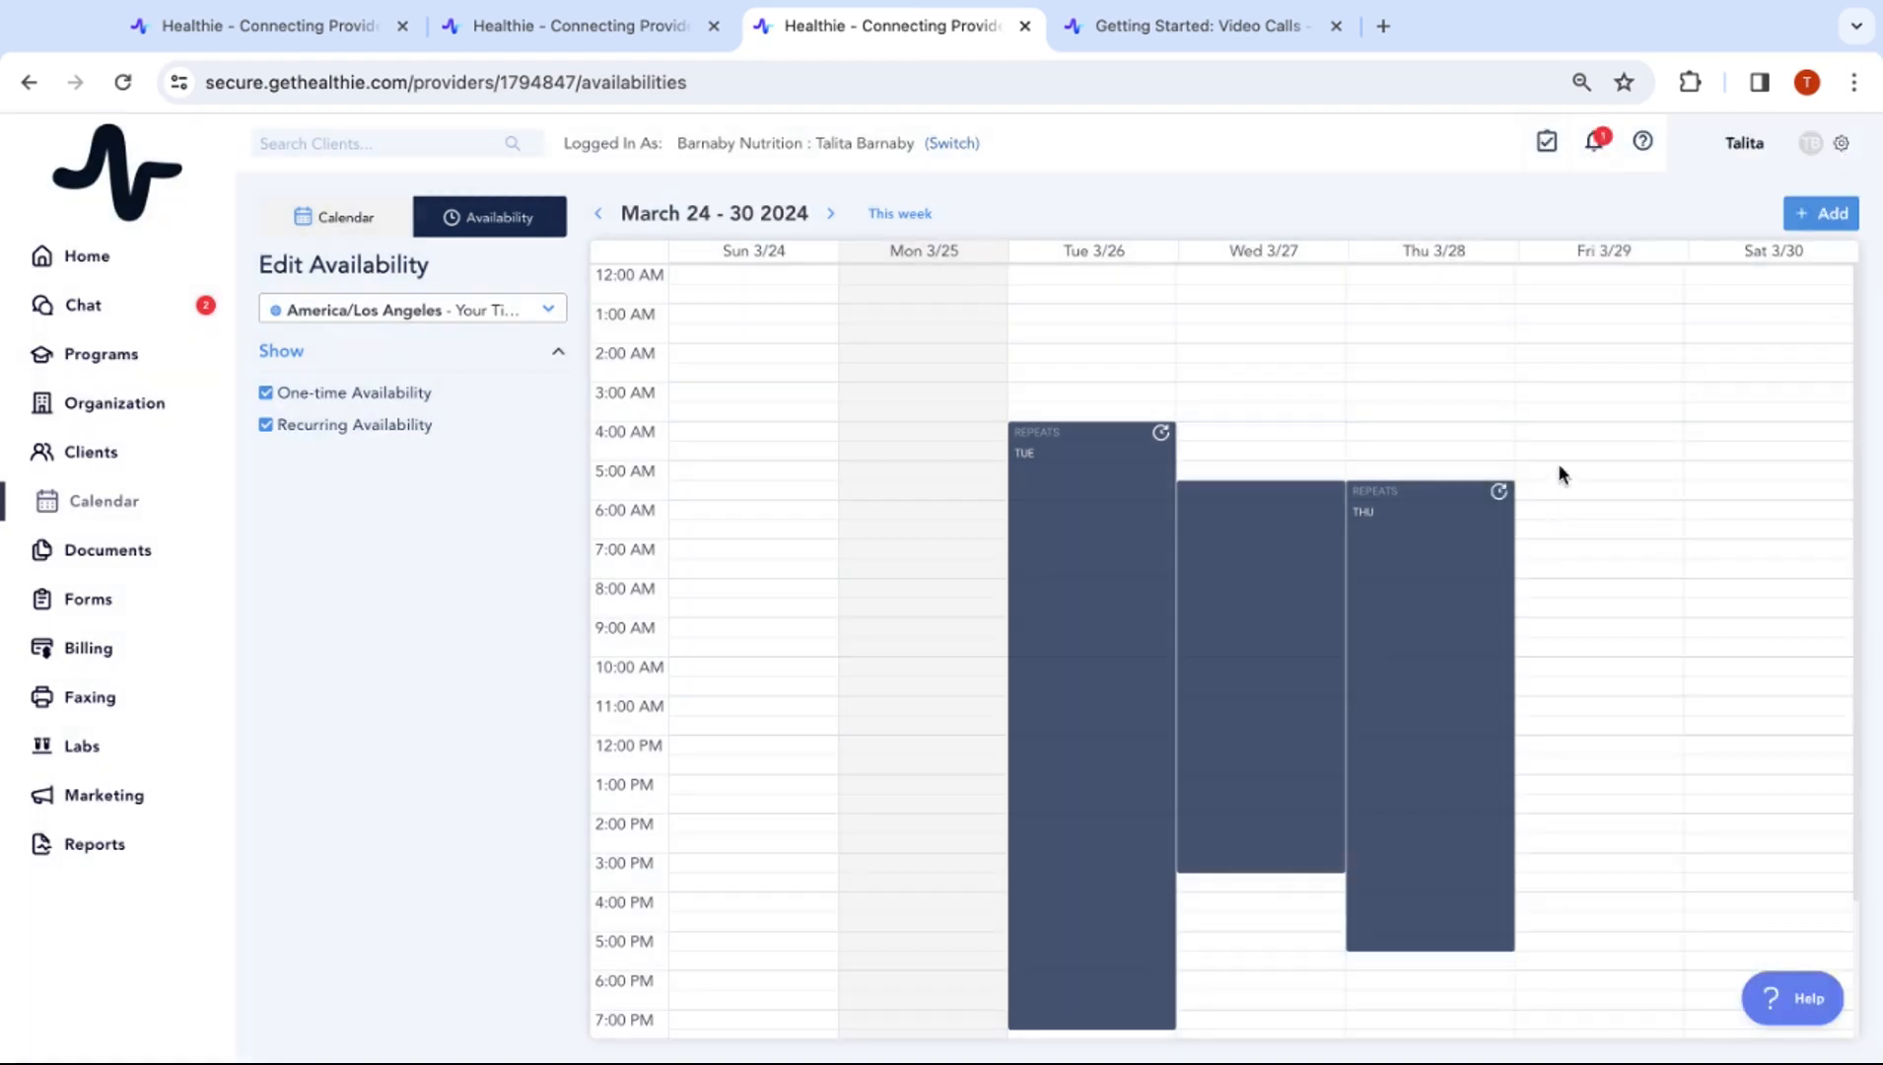
{"action": "scroll", "coordinate": [1573, 508], "scroll_direction": "down", "scroll_amount": 1}
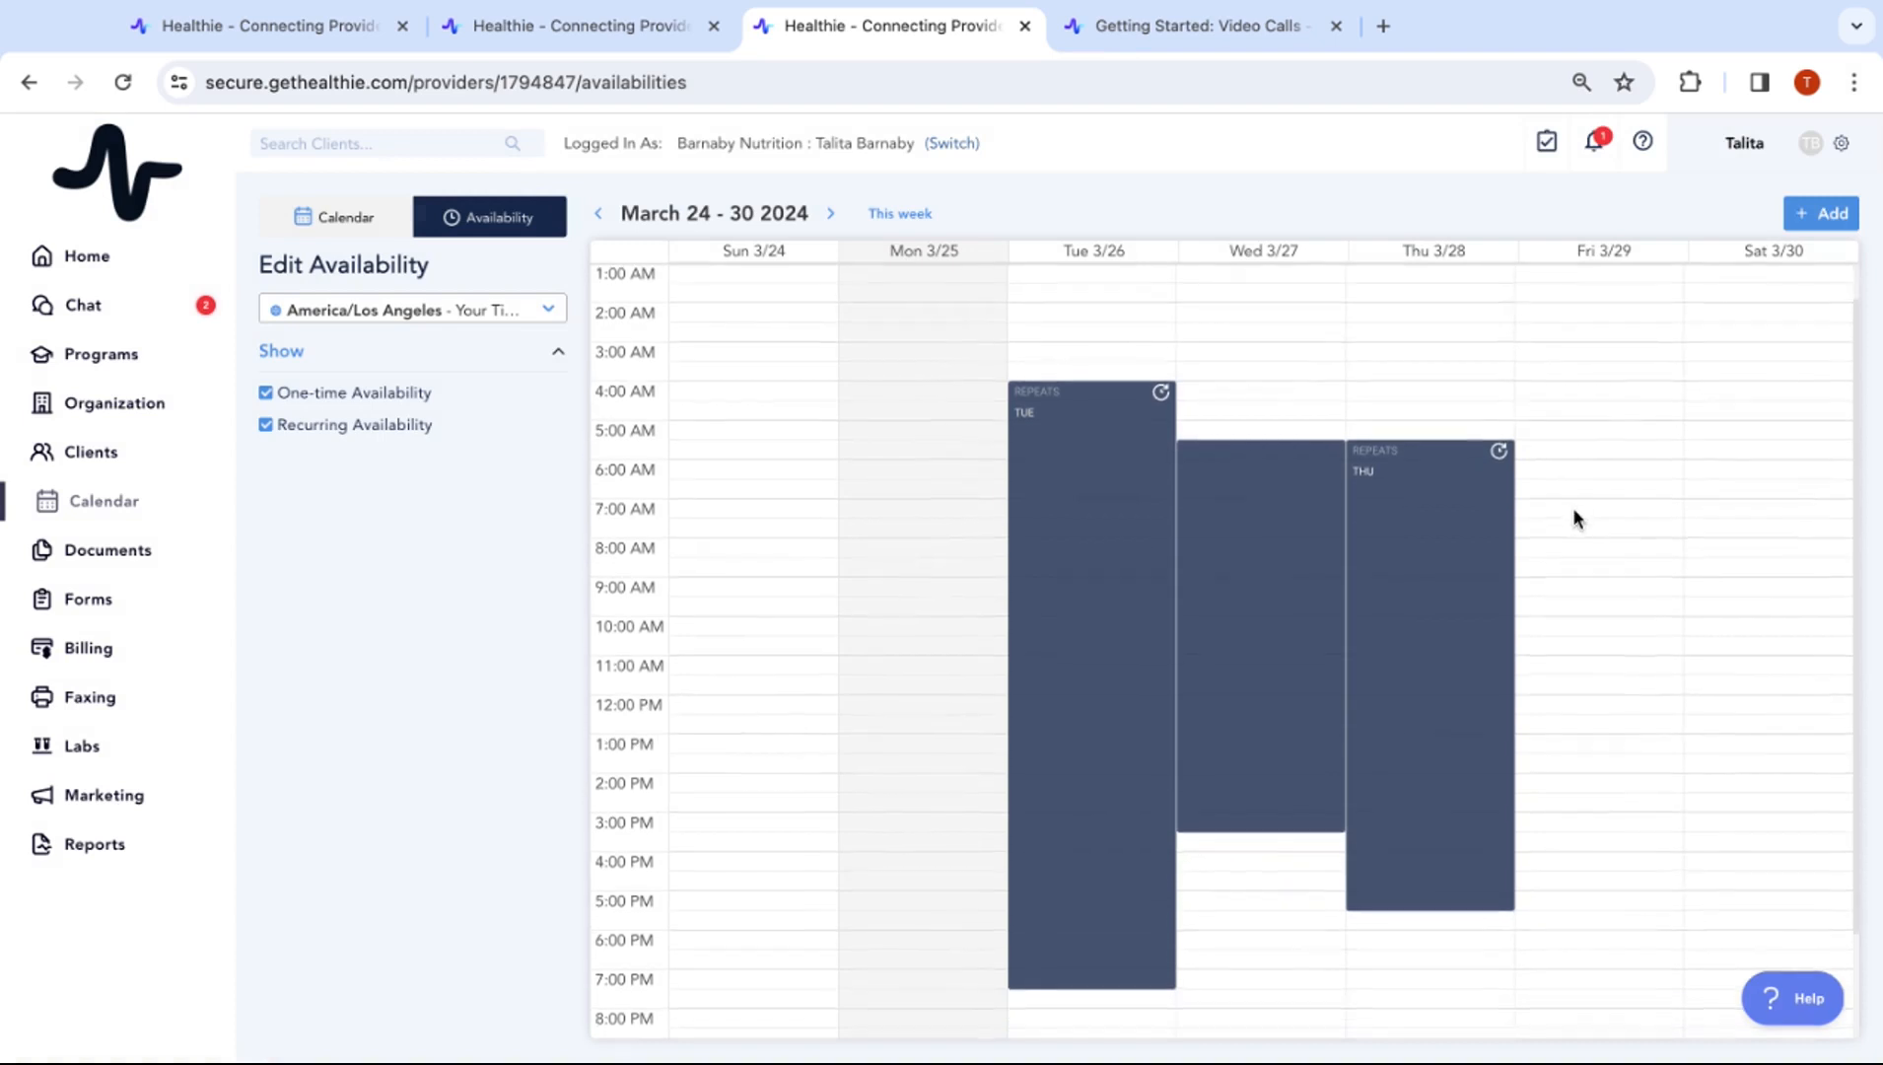
Add a weekly Friday availability 5:30 AM–5:30 PM from March 29 with no end date
{"action": "left_click", "coordinate": [1576, 450]}
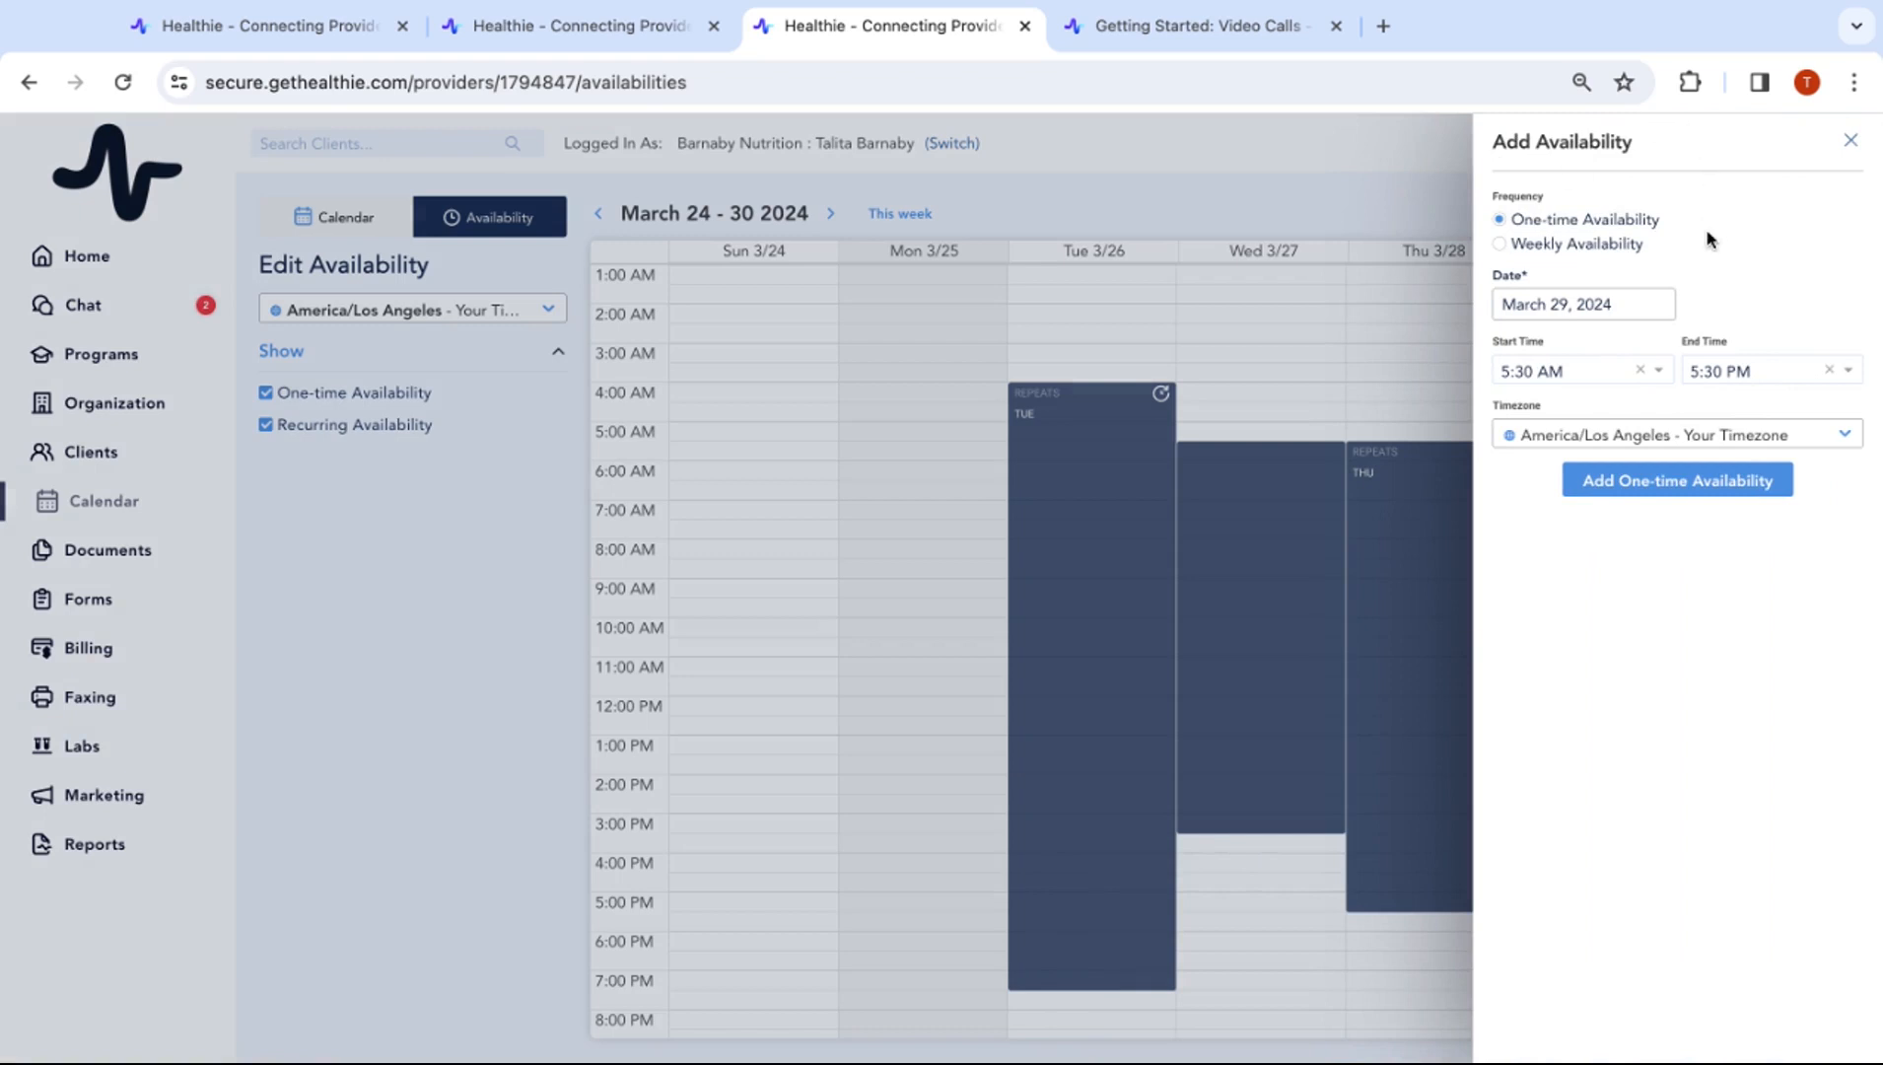
{"action": "left_click", "coordinate": [1596, 248]}
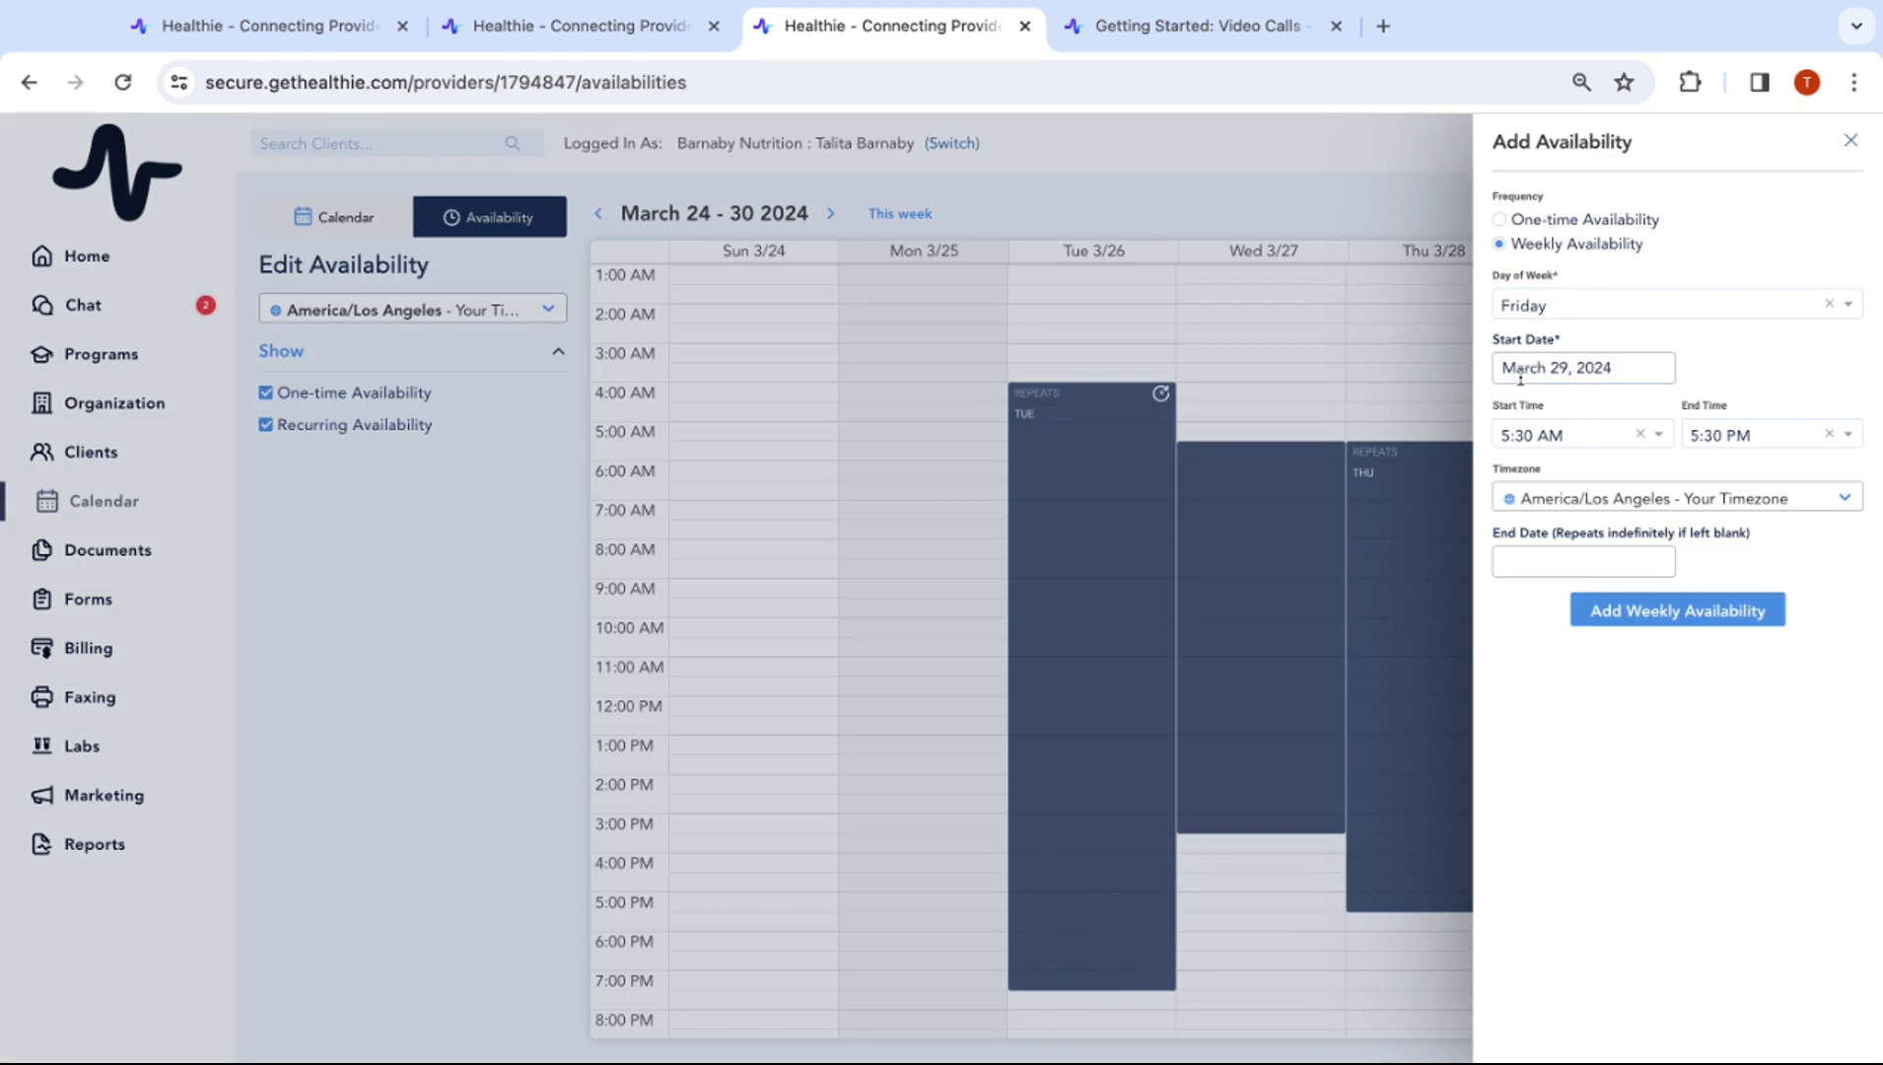
{"action": "left_click", "coordinate": [1546, 560]}
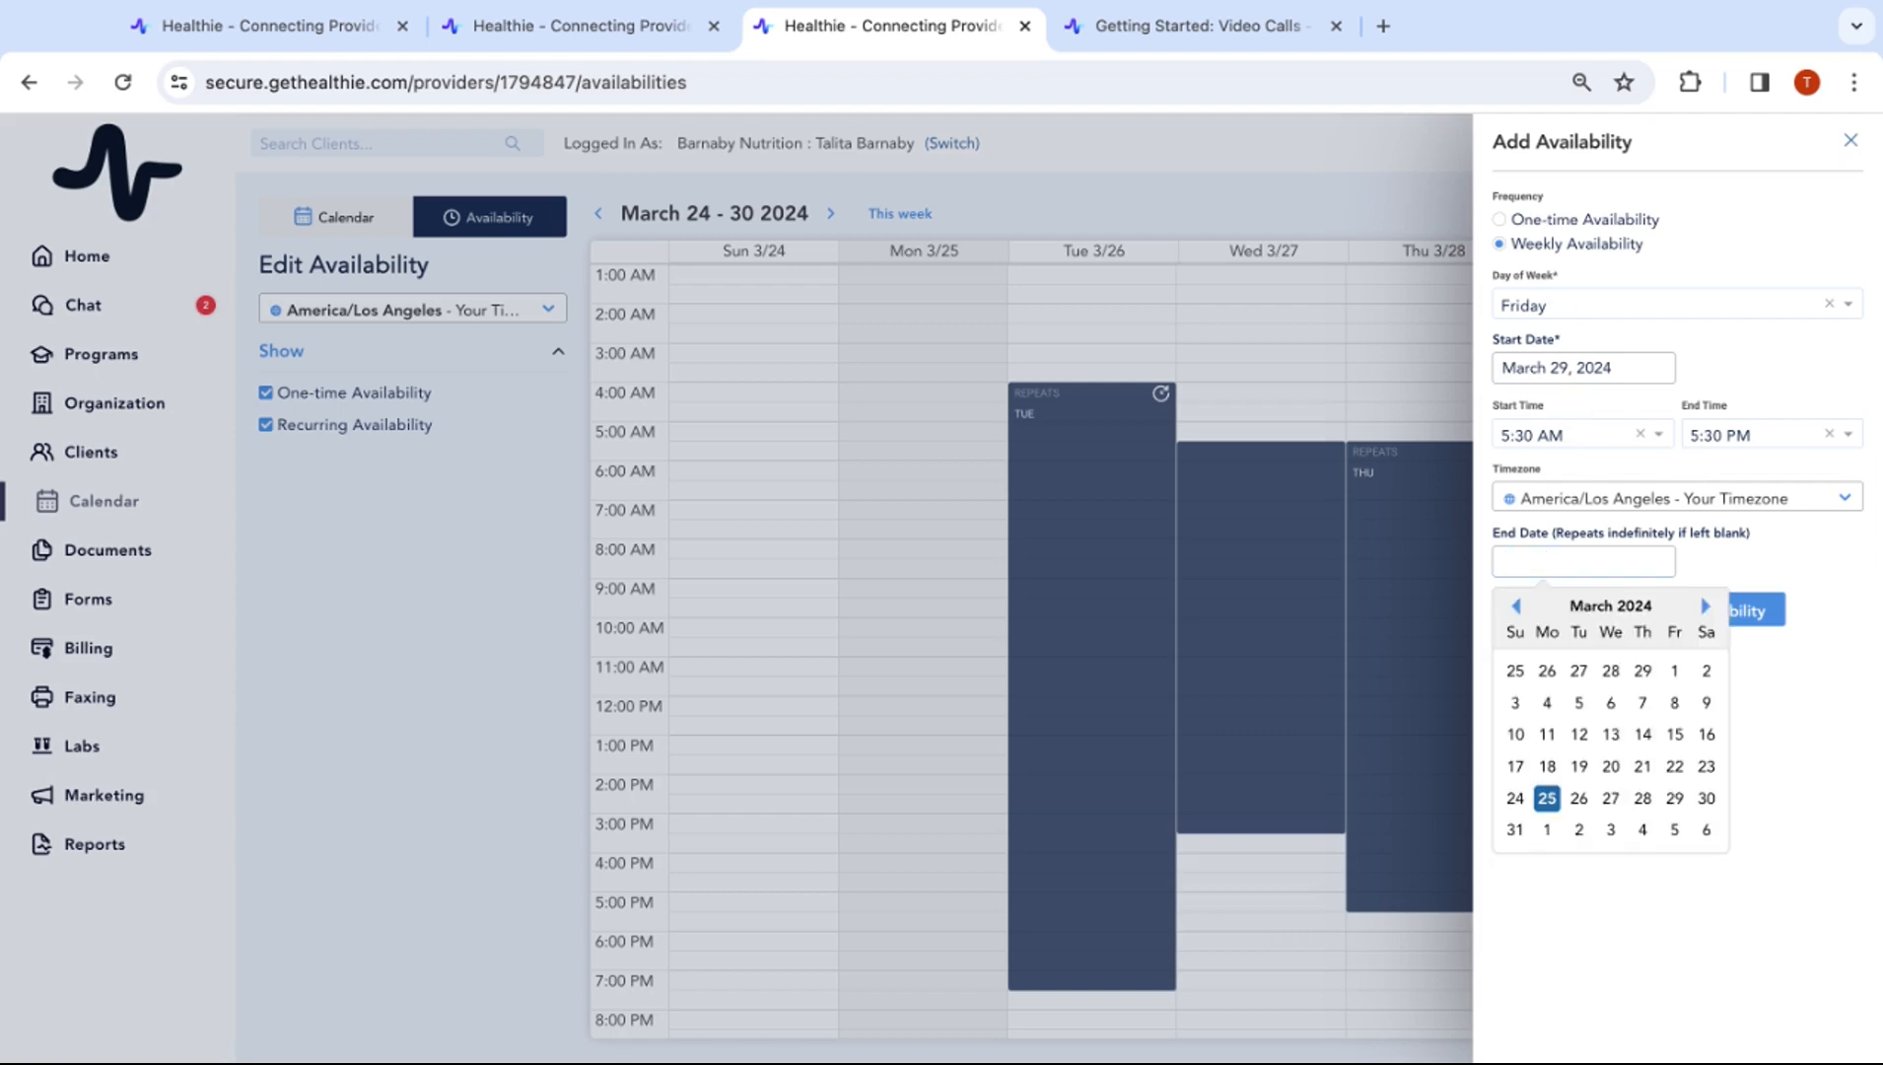
{"action": "left_click", "coordinate": [1833, 552]}
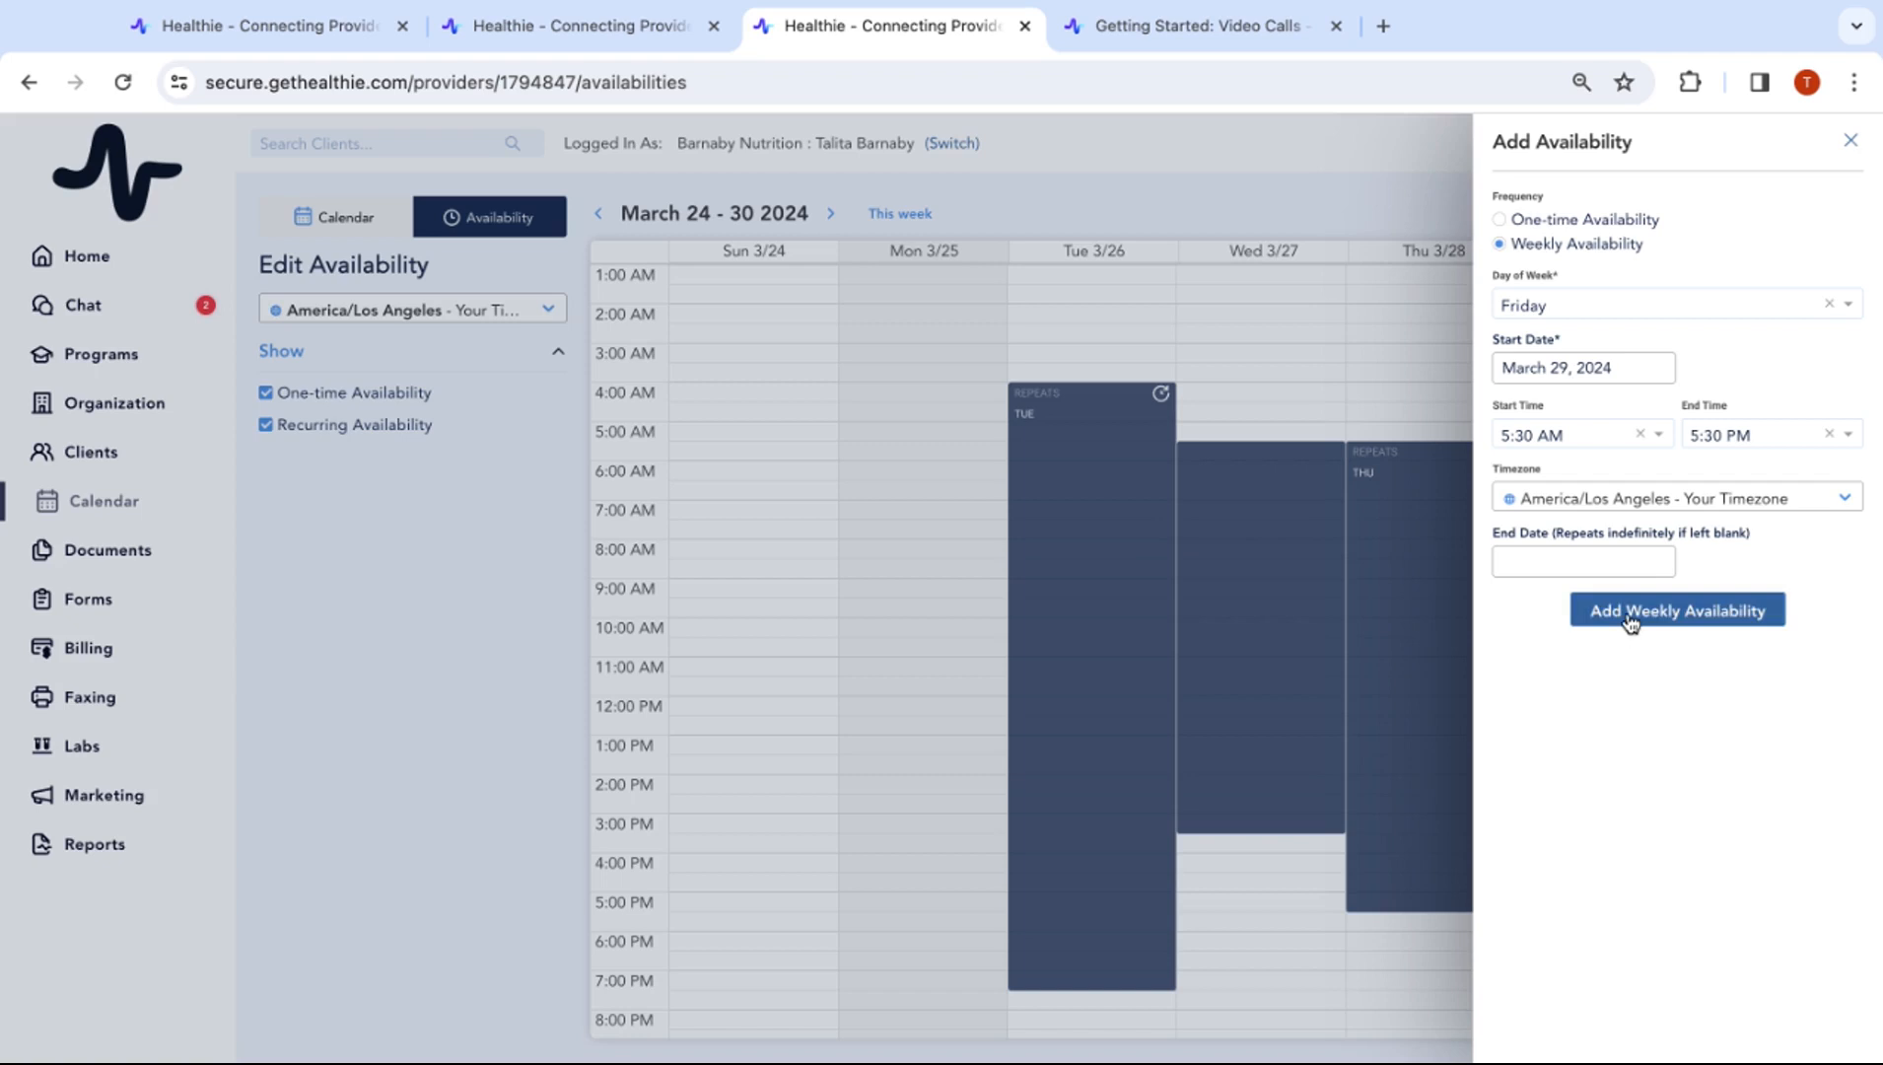
{"action": "left_click", "coordinate": [1629, 612]}
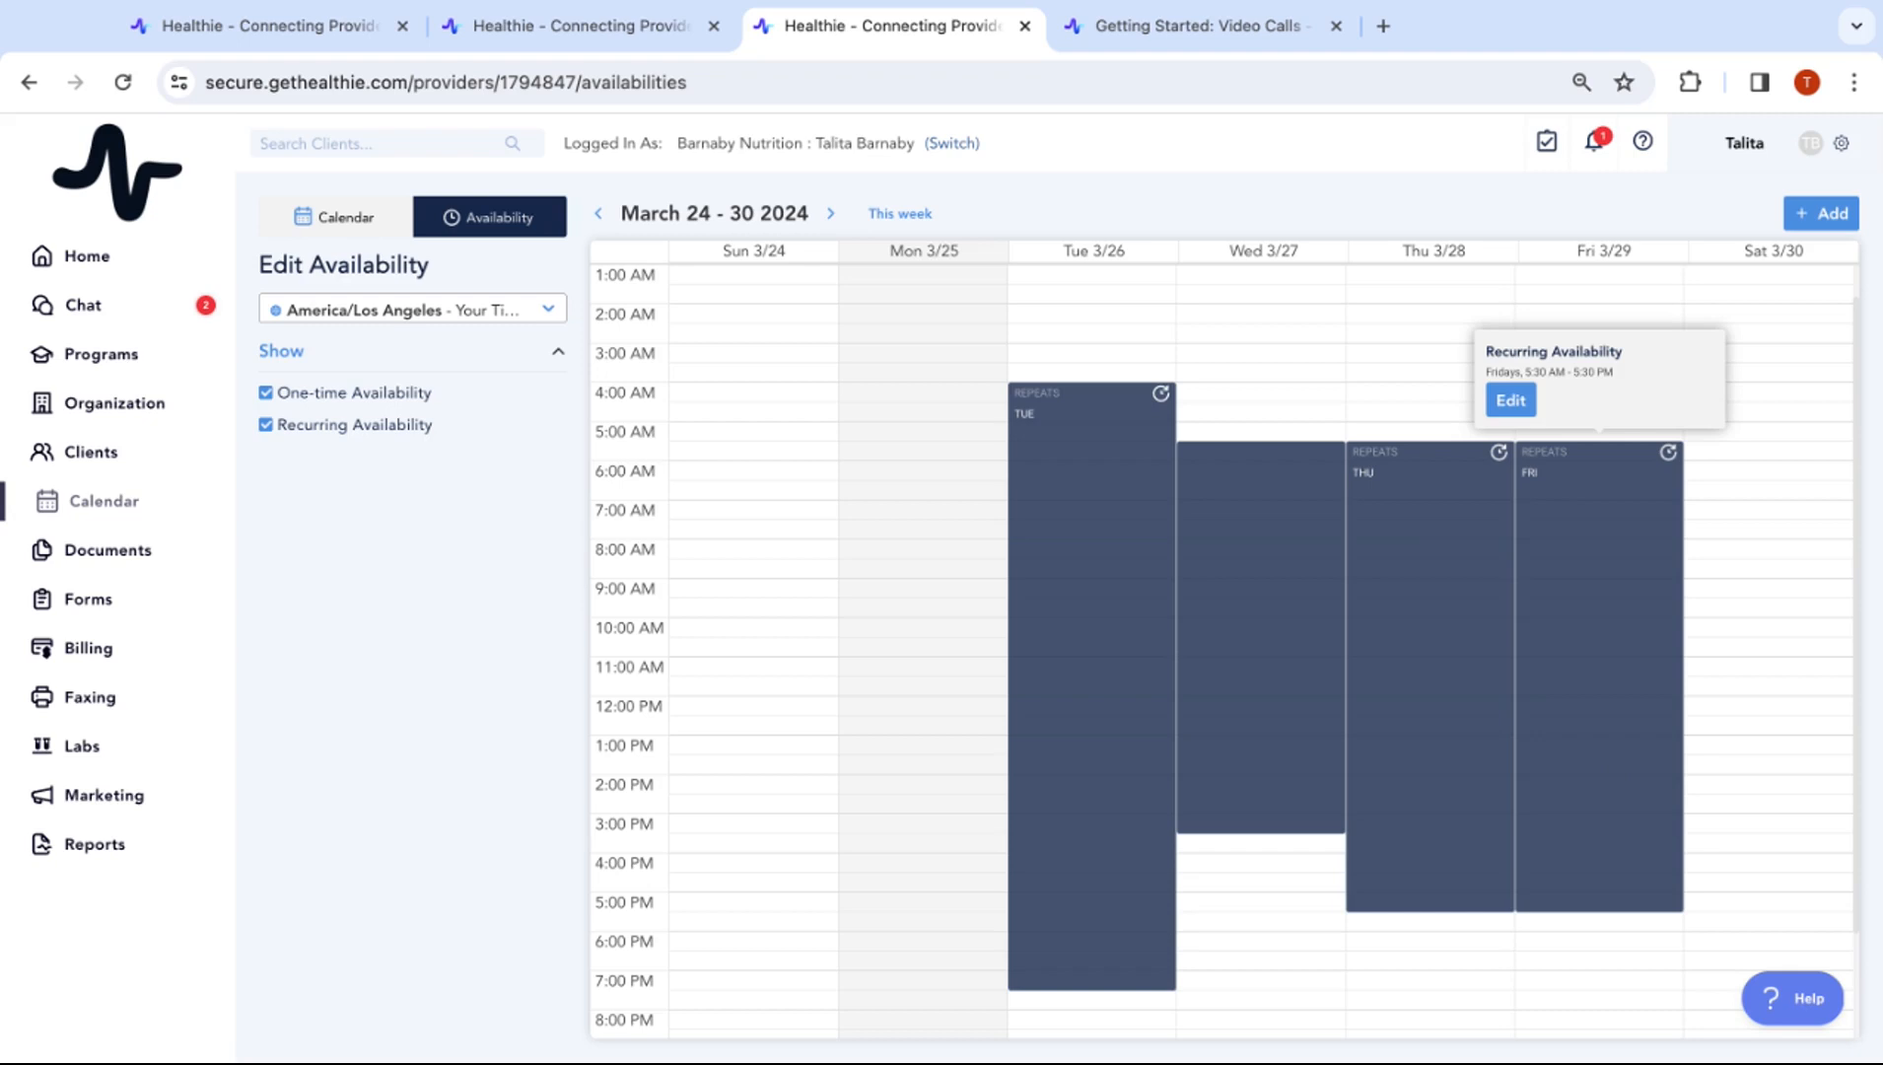
Review the new Friday recurring block without changes and return to the calendar
{"action": "left_click", "coordinate": [1528, 406]}
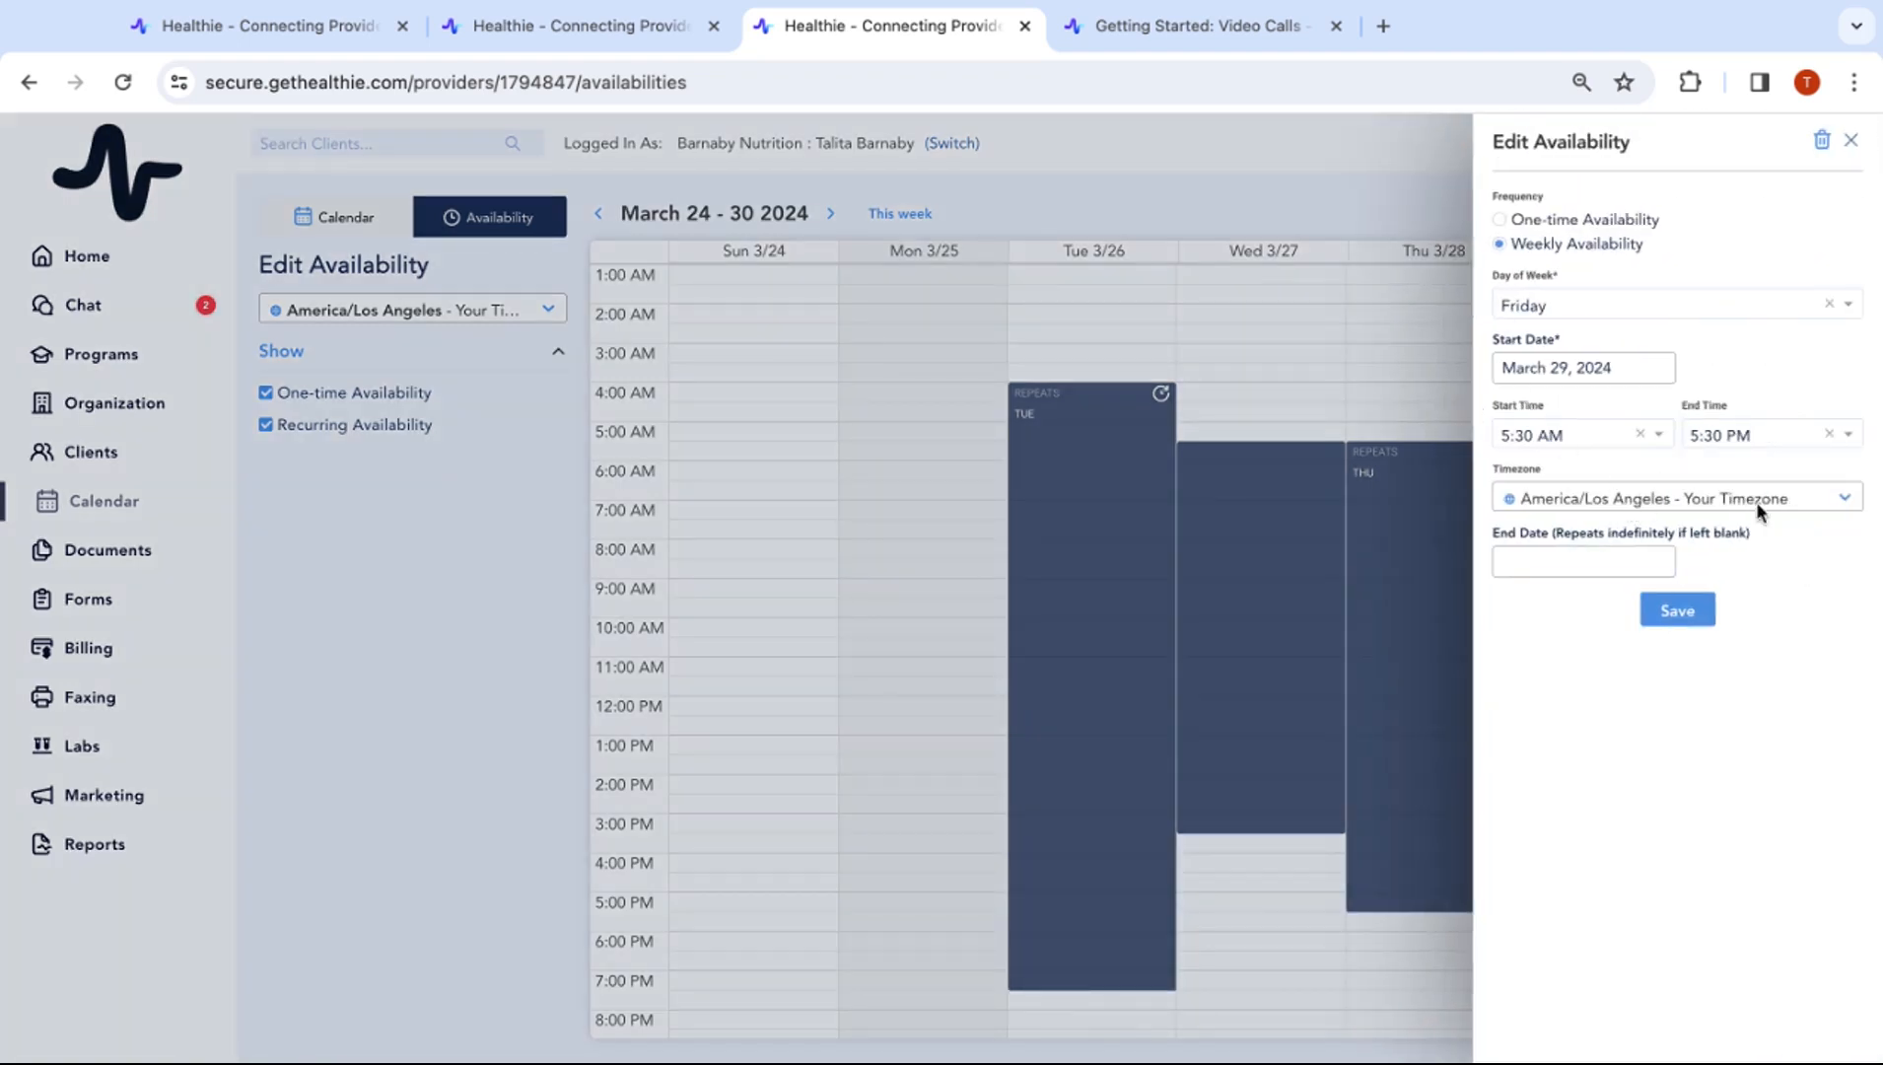
{"action": "left_click", "coordinate": [1854, 142]}
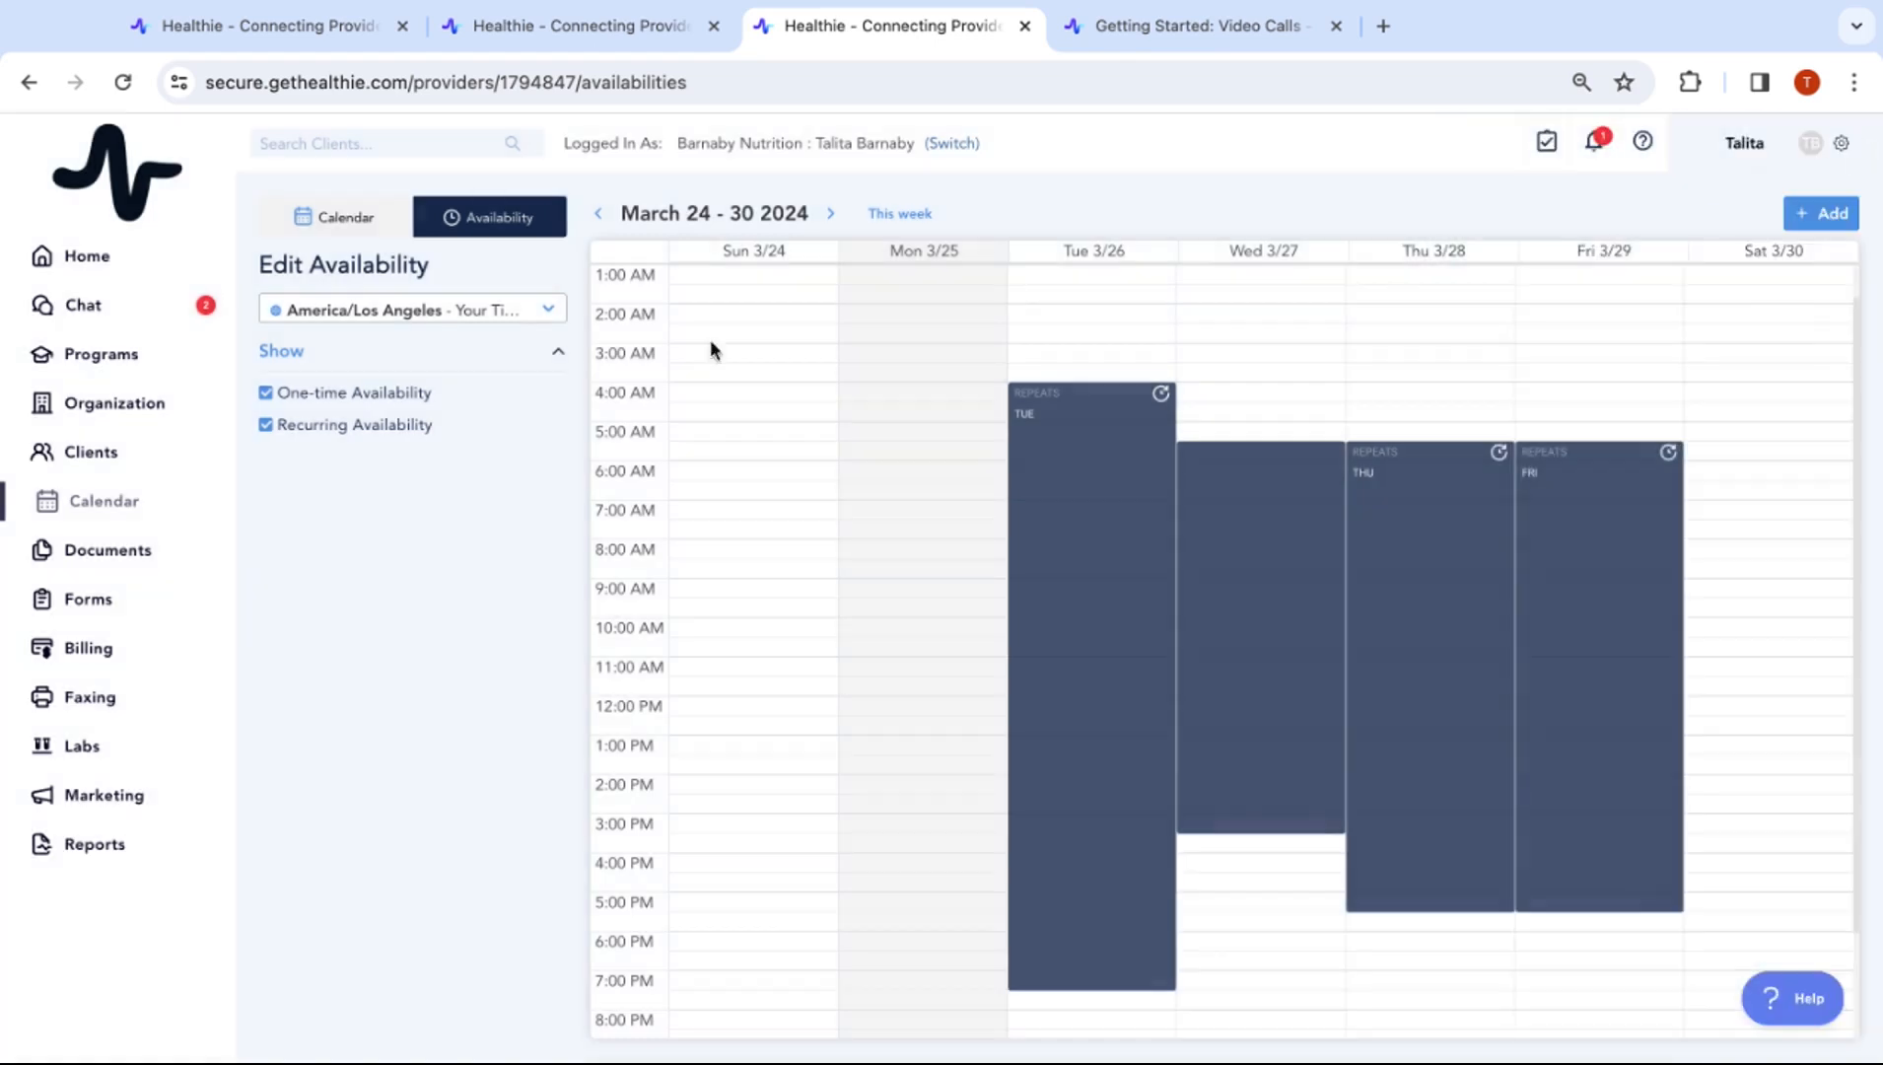
{"action": "left_click", "coordinate": [333, 233]}
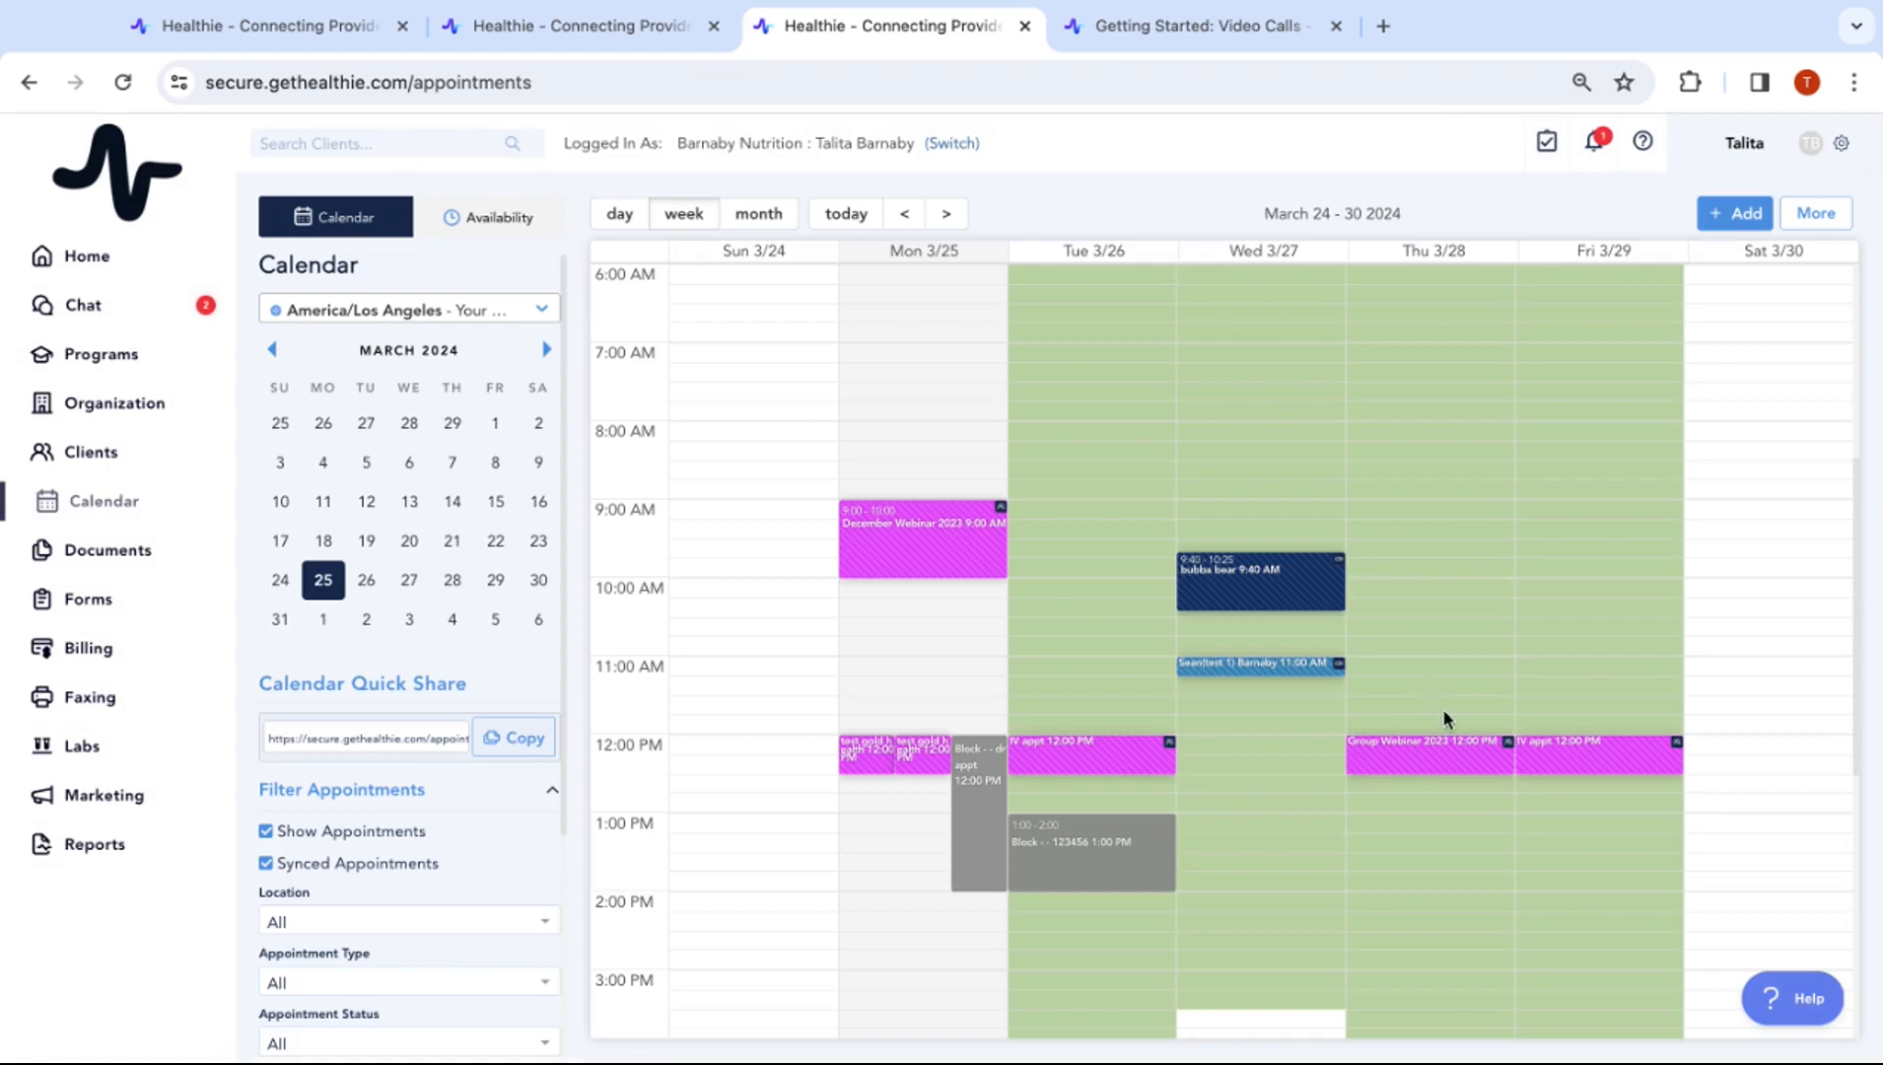
Create a time block titled 'dr appt' starting Friday March 29 at 12:00 PM
{"action": "left_click", "coordinate": [1734, 217]}
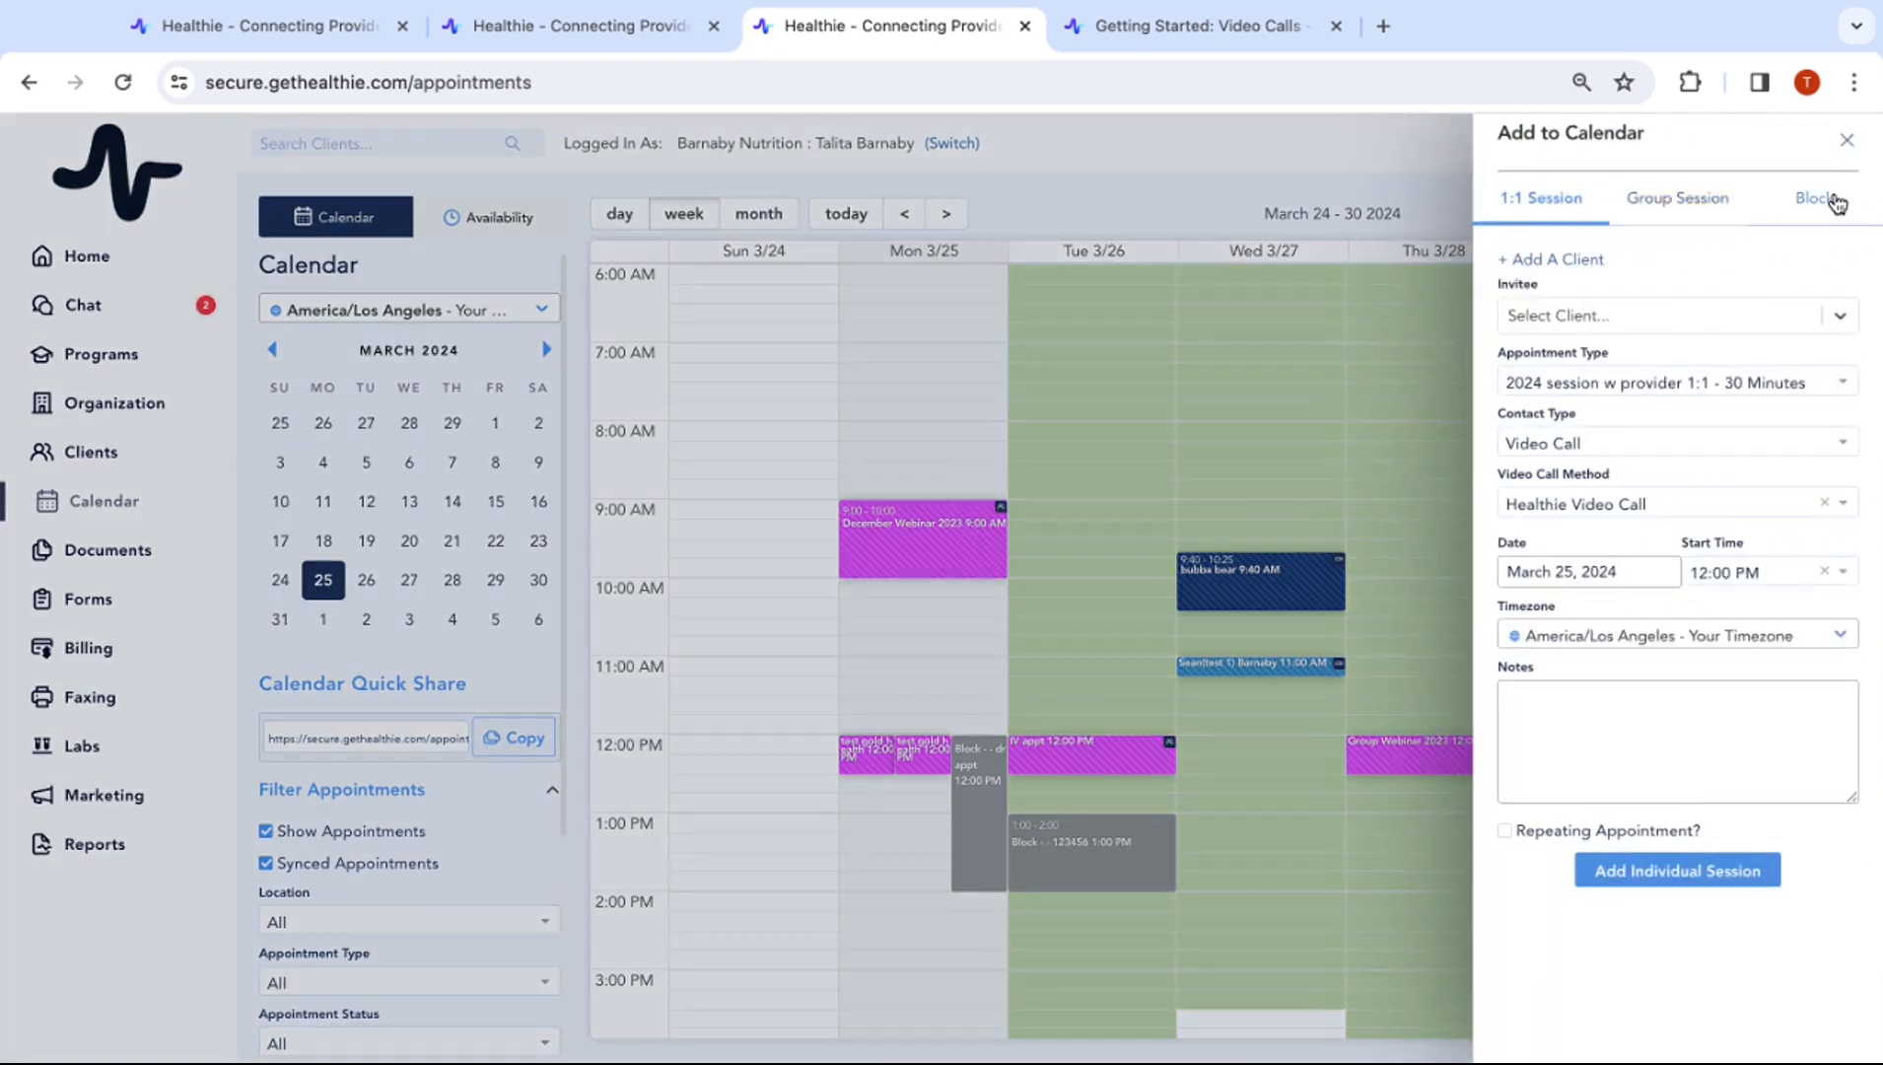
{"action": "left_click", "coordinate": [1836, 200]}
{"action": "left_click", "coordinate": [1634, 291]}
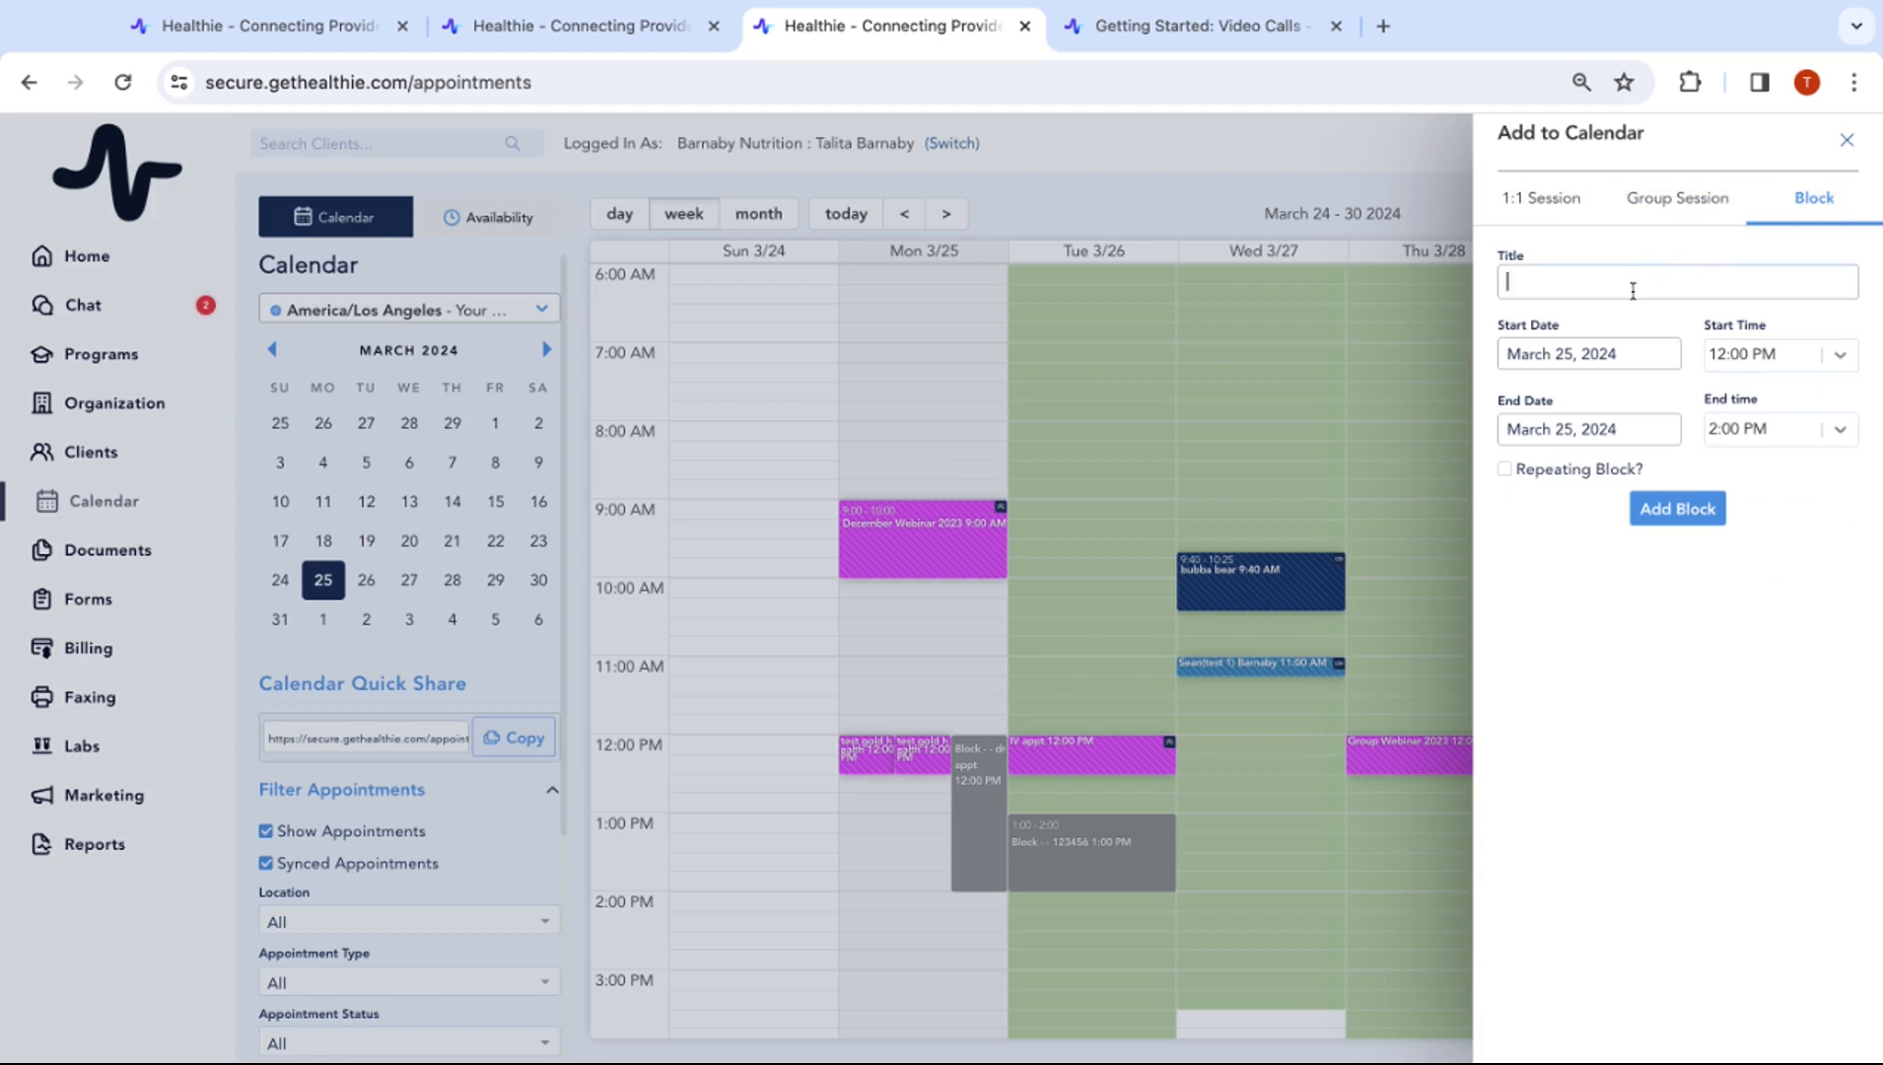
{"action": "type", "text": "dr appt"}
{"action": "left_click", "coordinate": [1618, 353]}
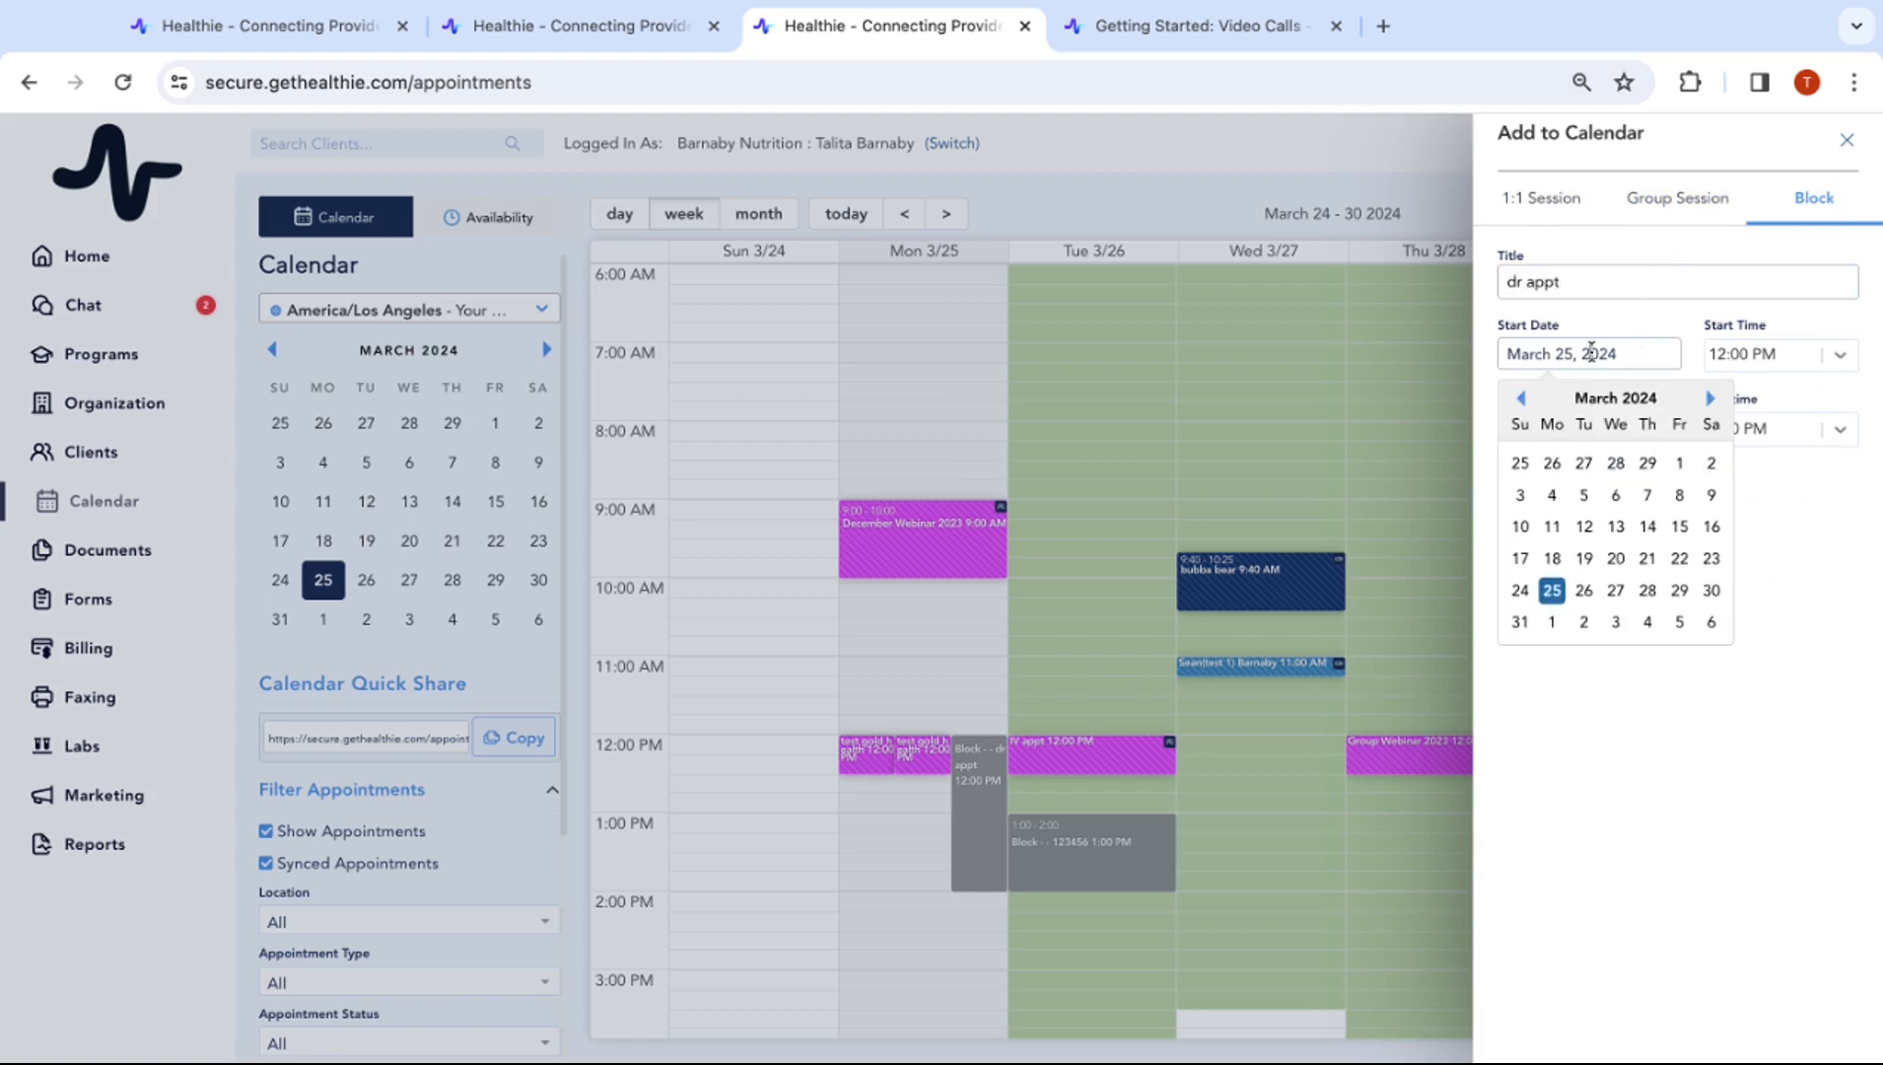
{"action": "left_click", "coordinate": [1679, 589]}
{"action": "left_click", "coordinate": [1781, 357]}
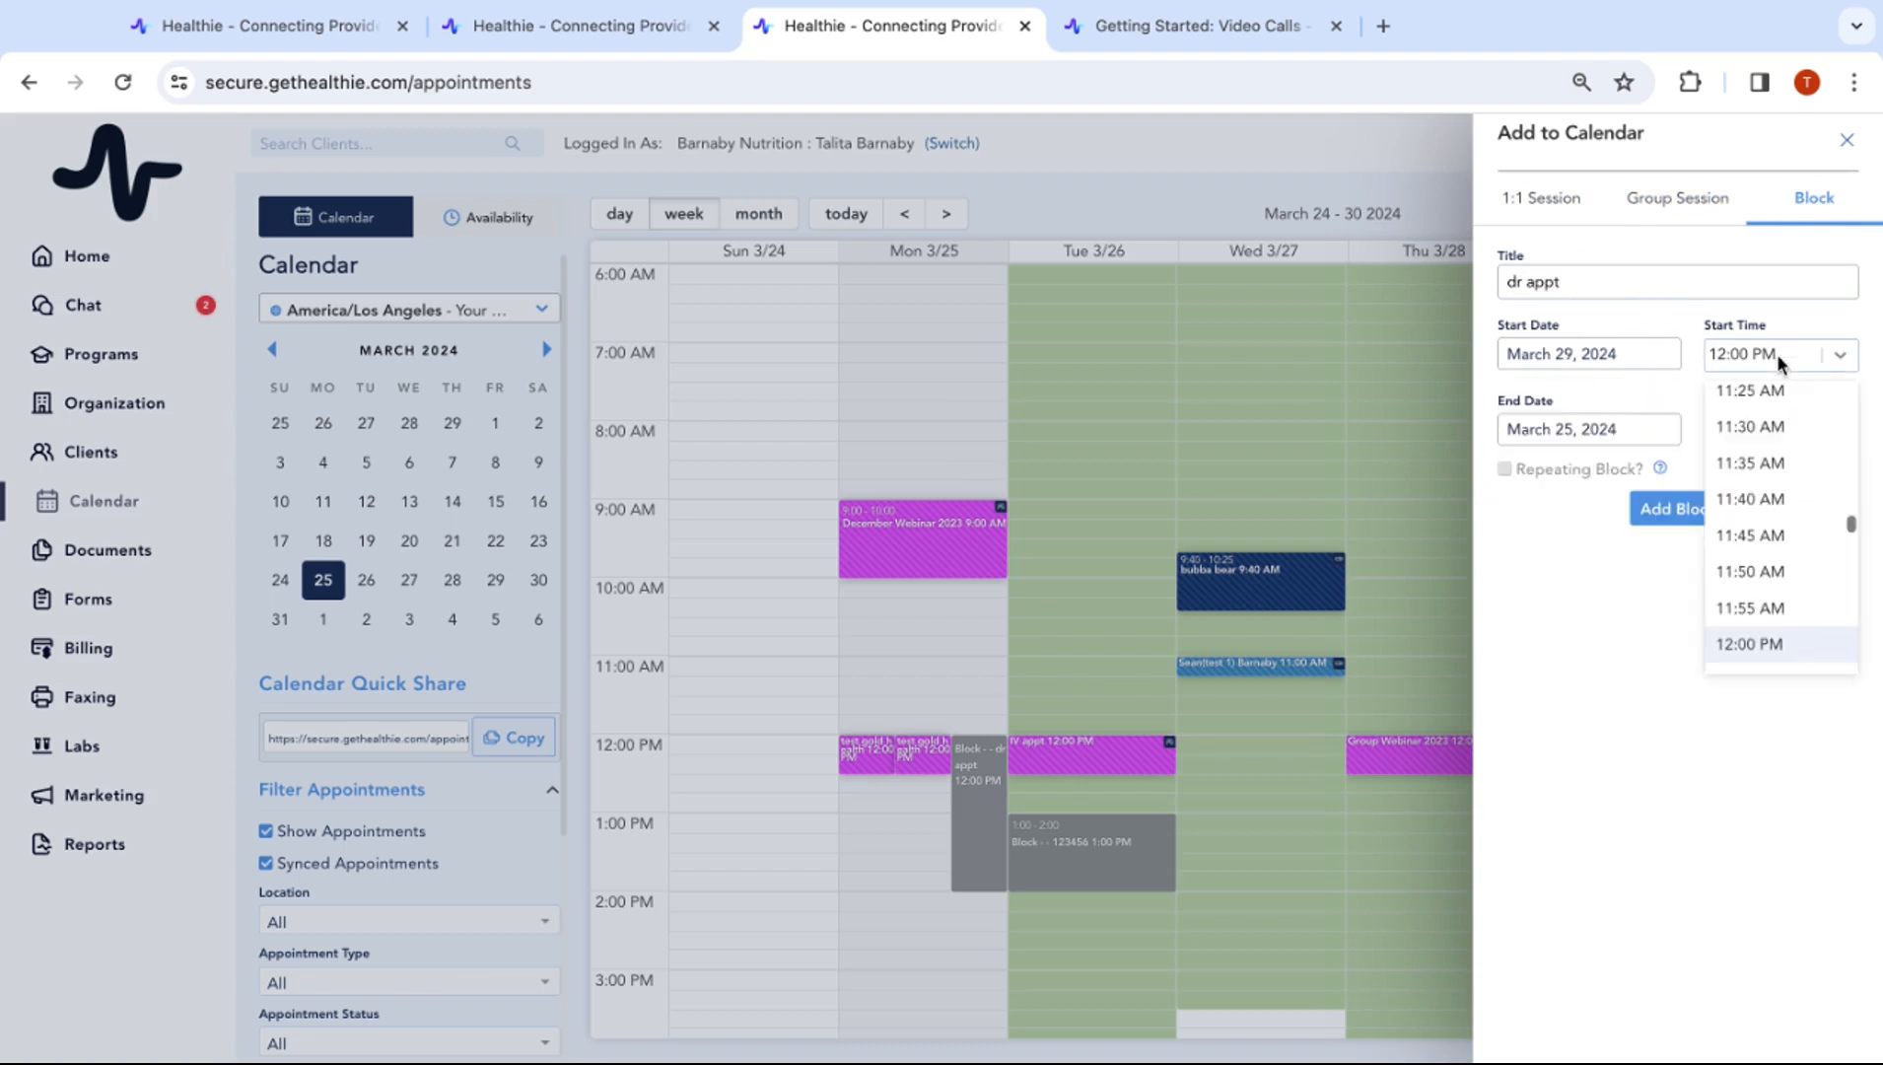
{"action": "left_click", "coordinate": [1798, 656]}
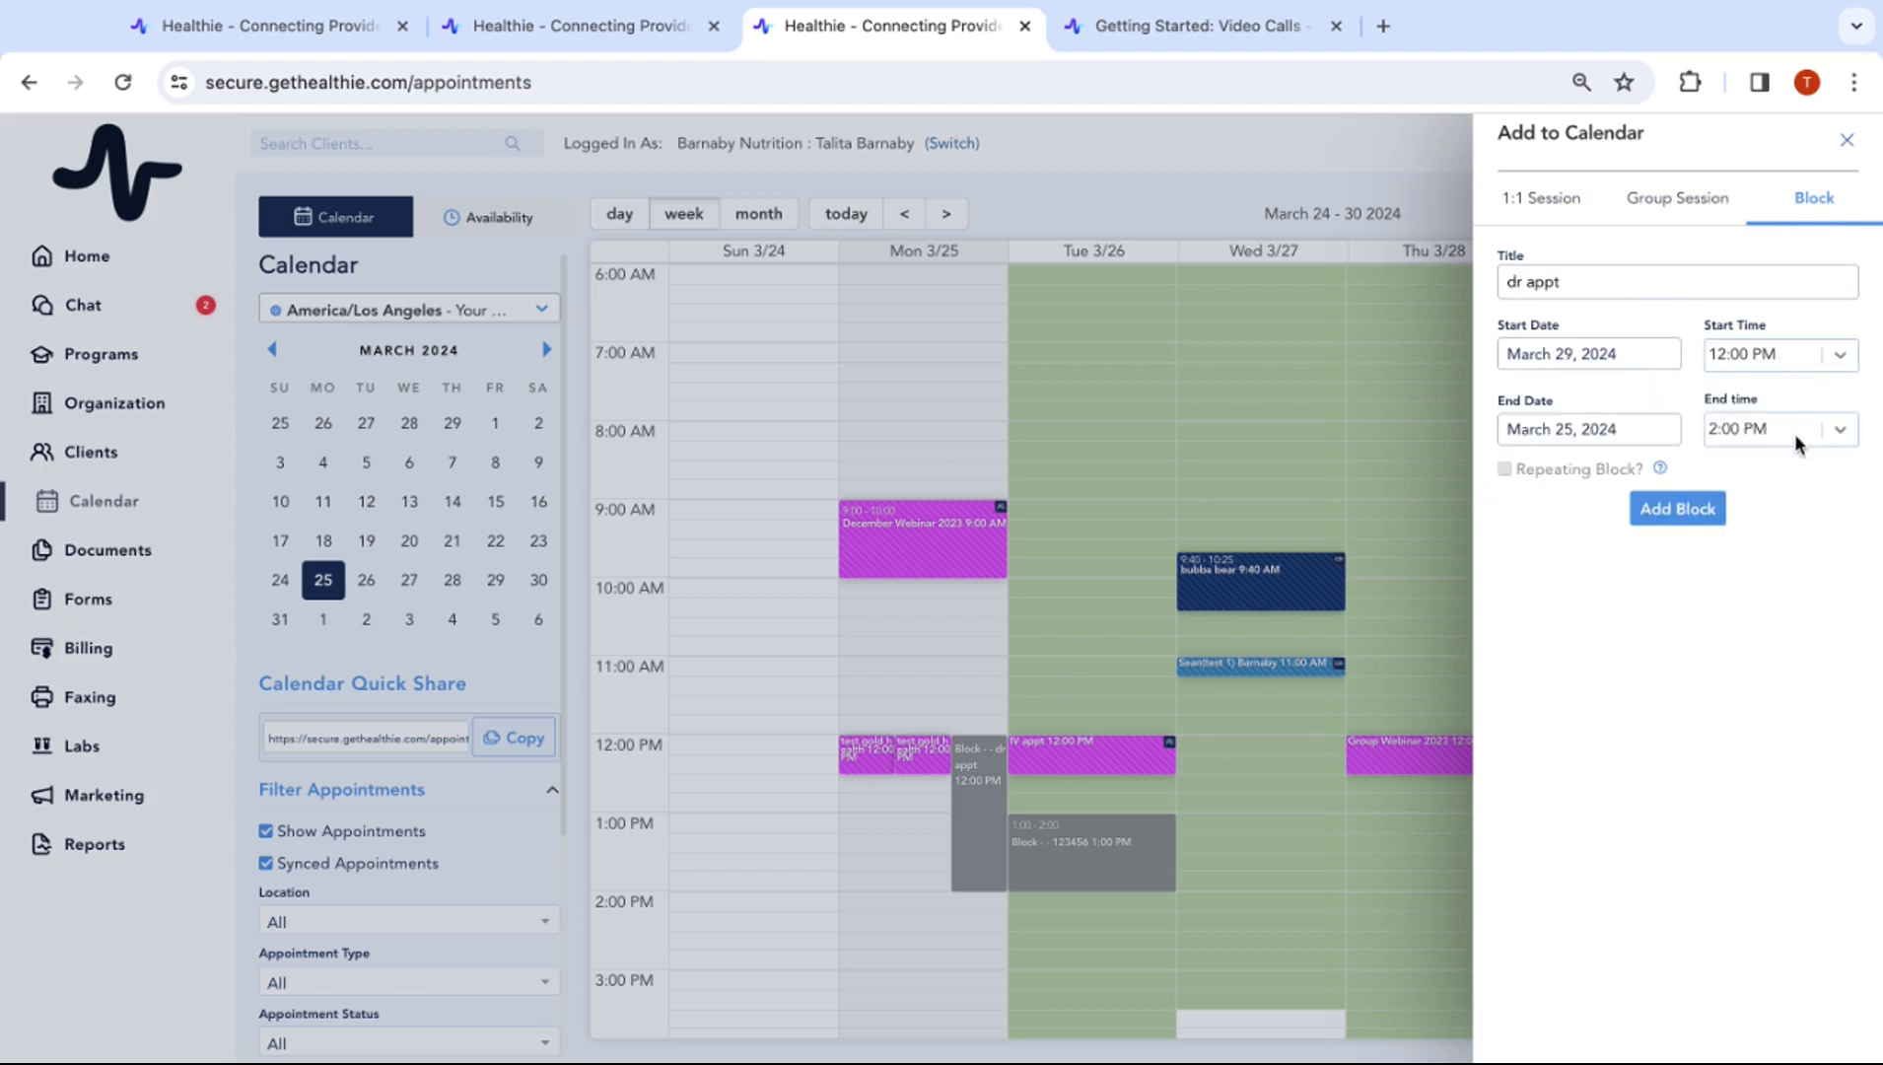
{"action": "left_click", "coordinate": [1667, 518]}
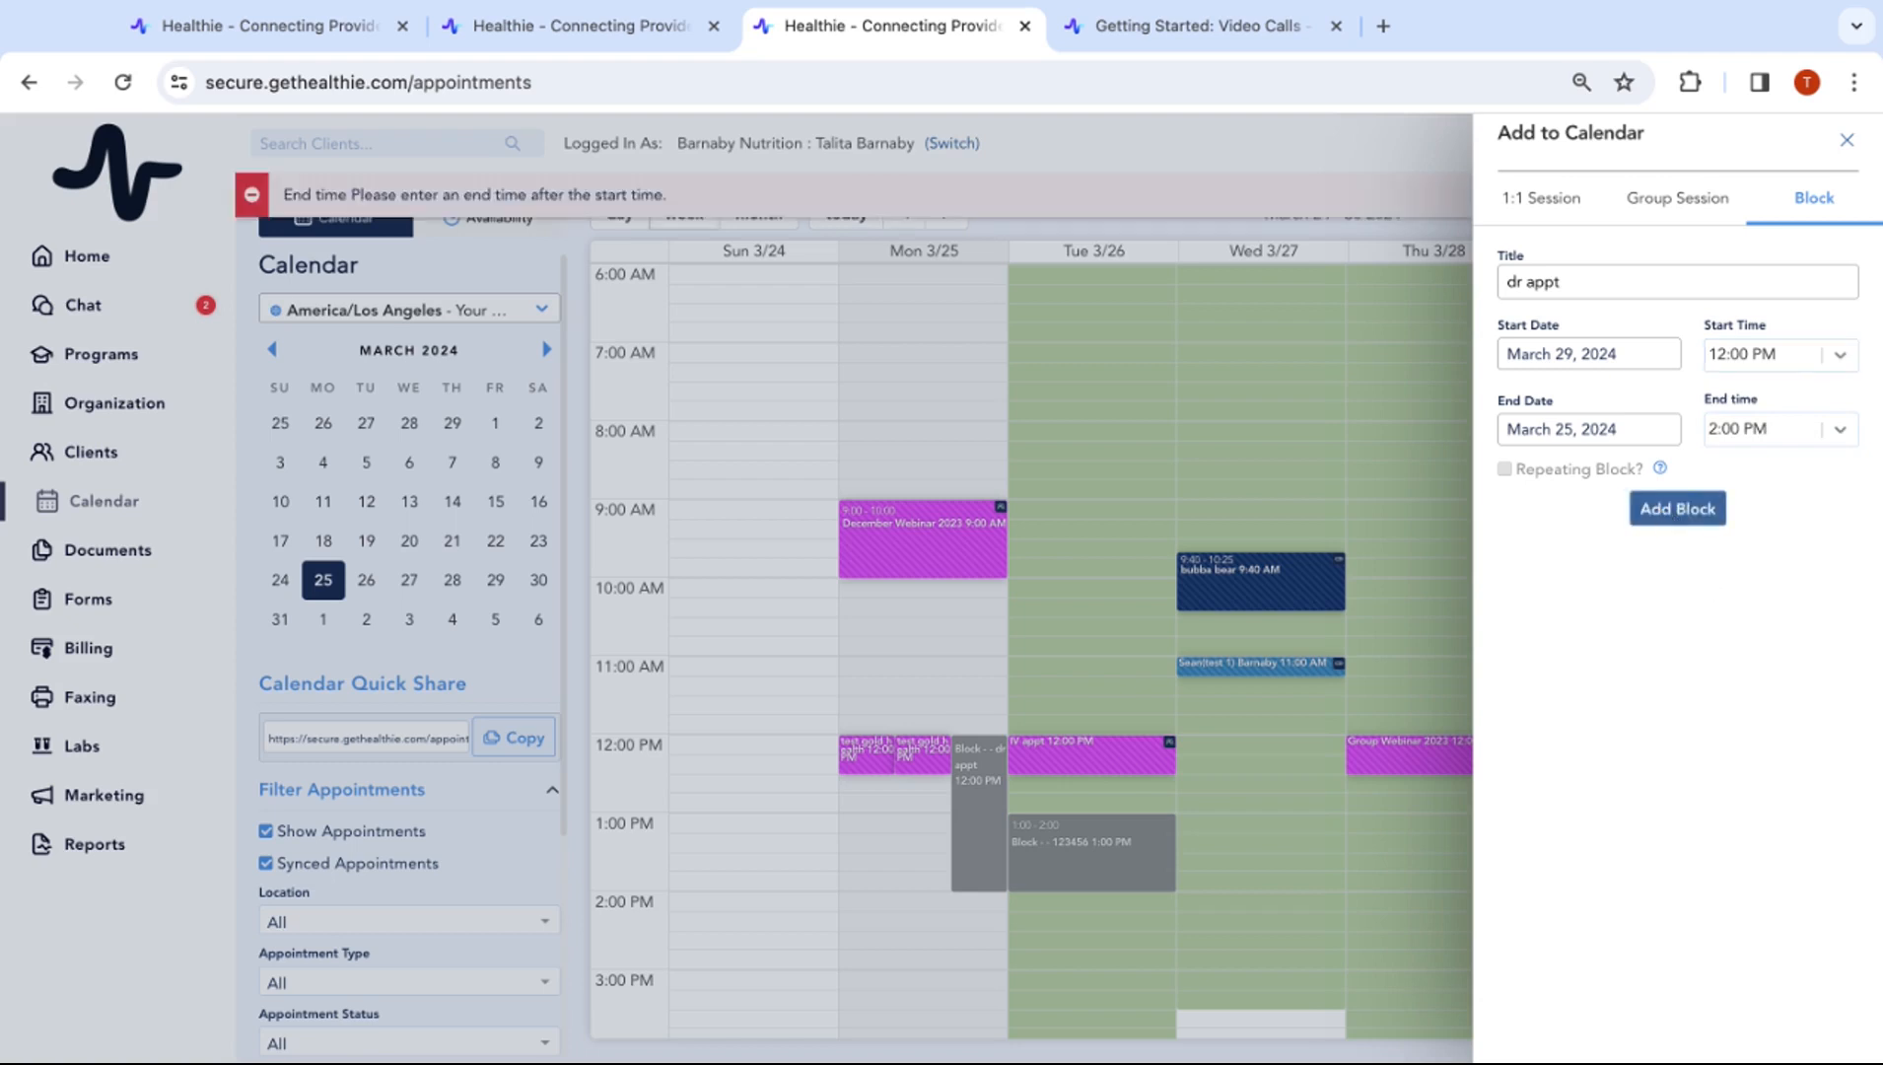
Set the dr appt block's end date to March 29, save it, and open Availability
{"action": "left_click", "coordinate": [1589, 430]}
{"action": "left_click", "coordinate": [1679, 665]}
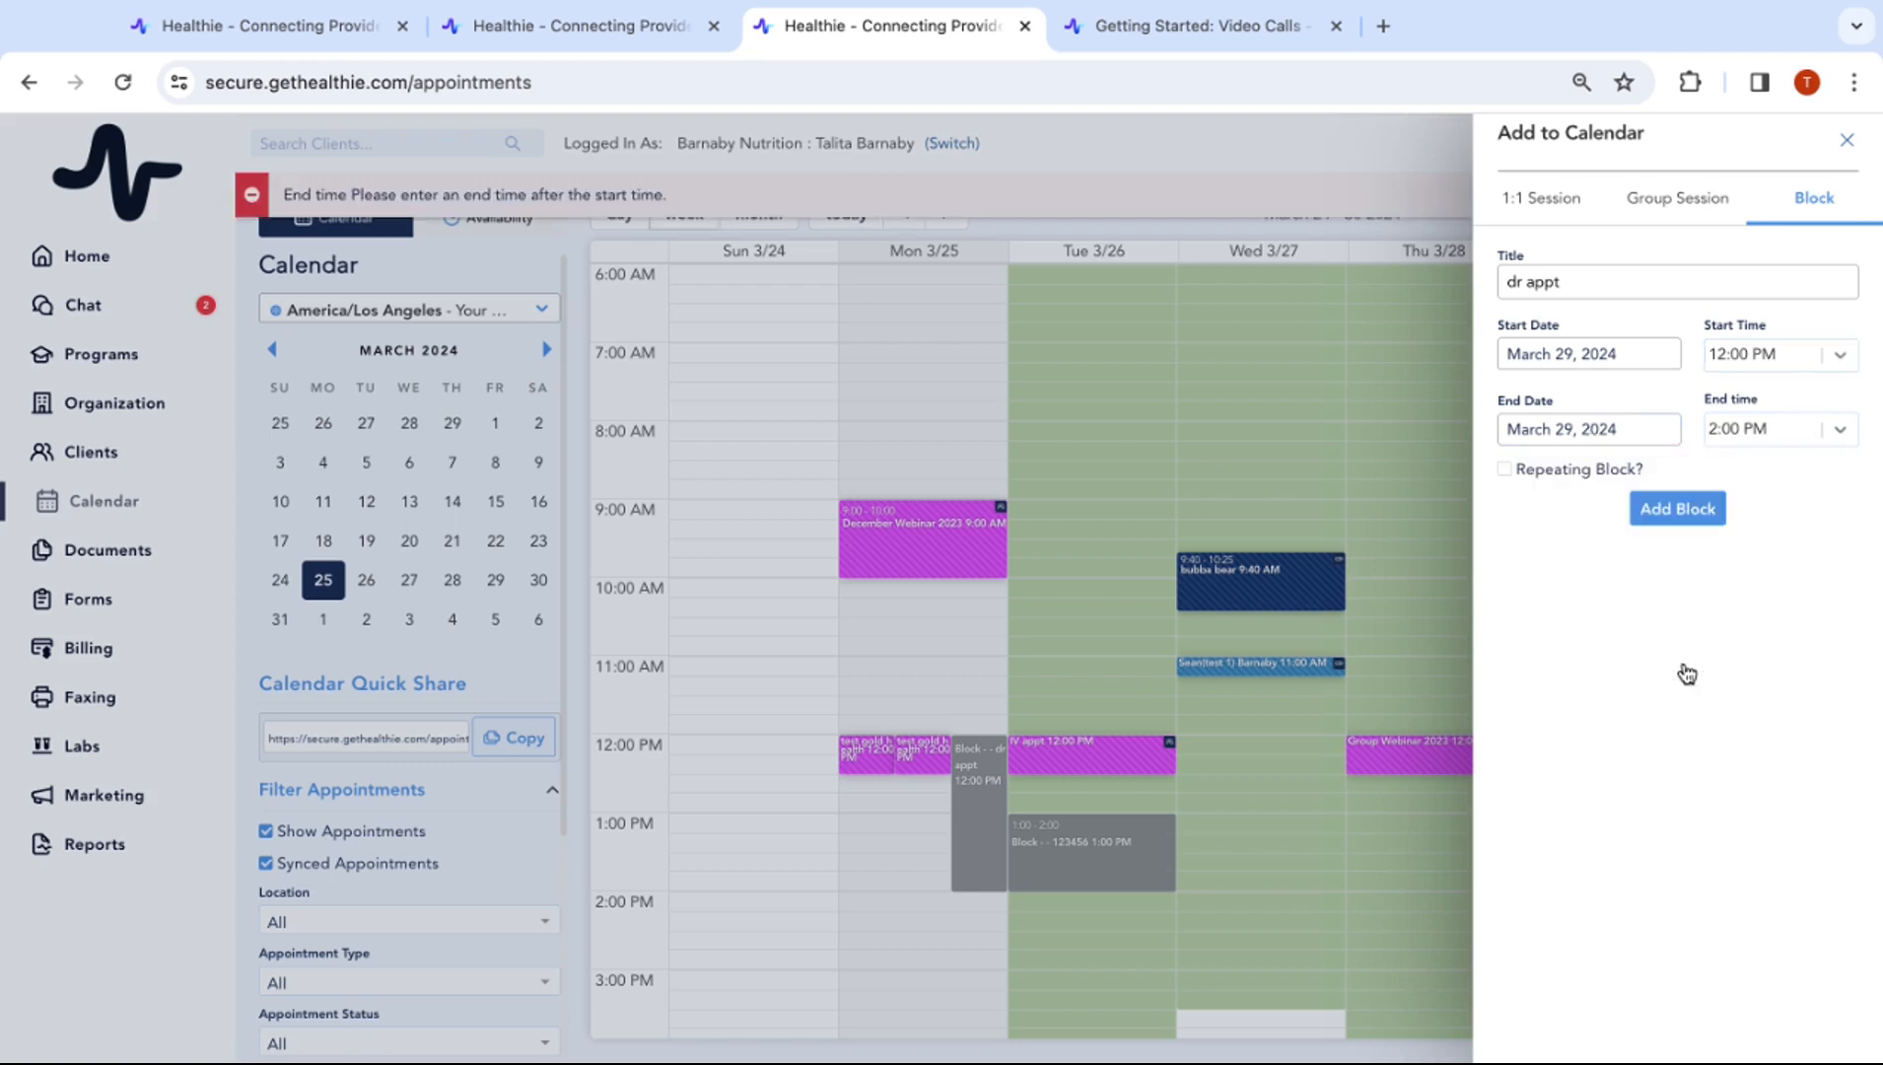
{"action": "left_click", "coordinate": [1678, 511]}
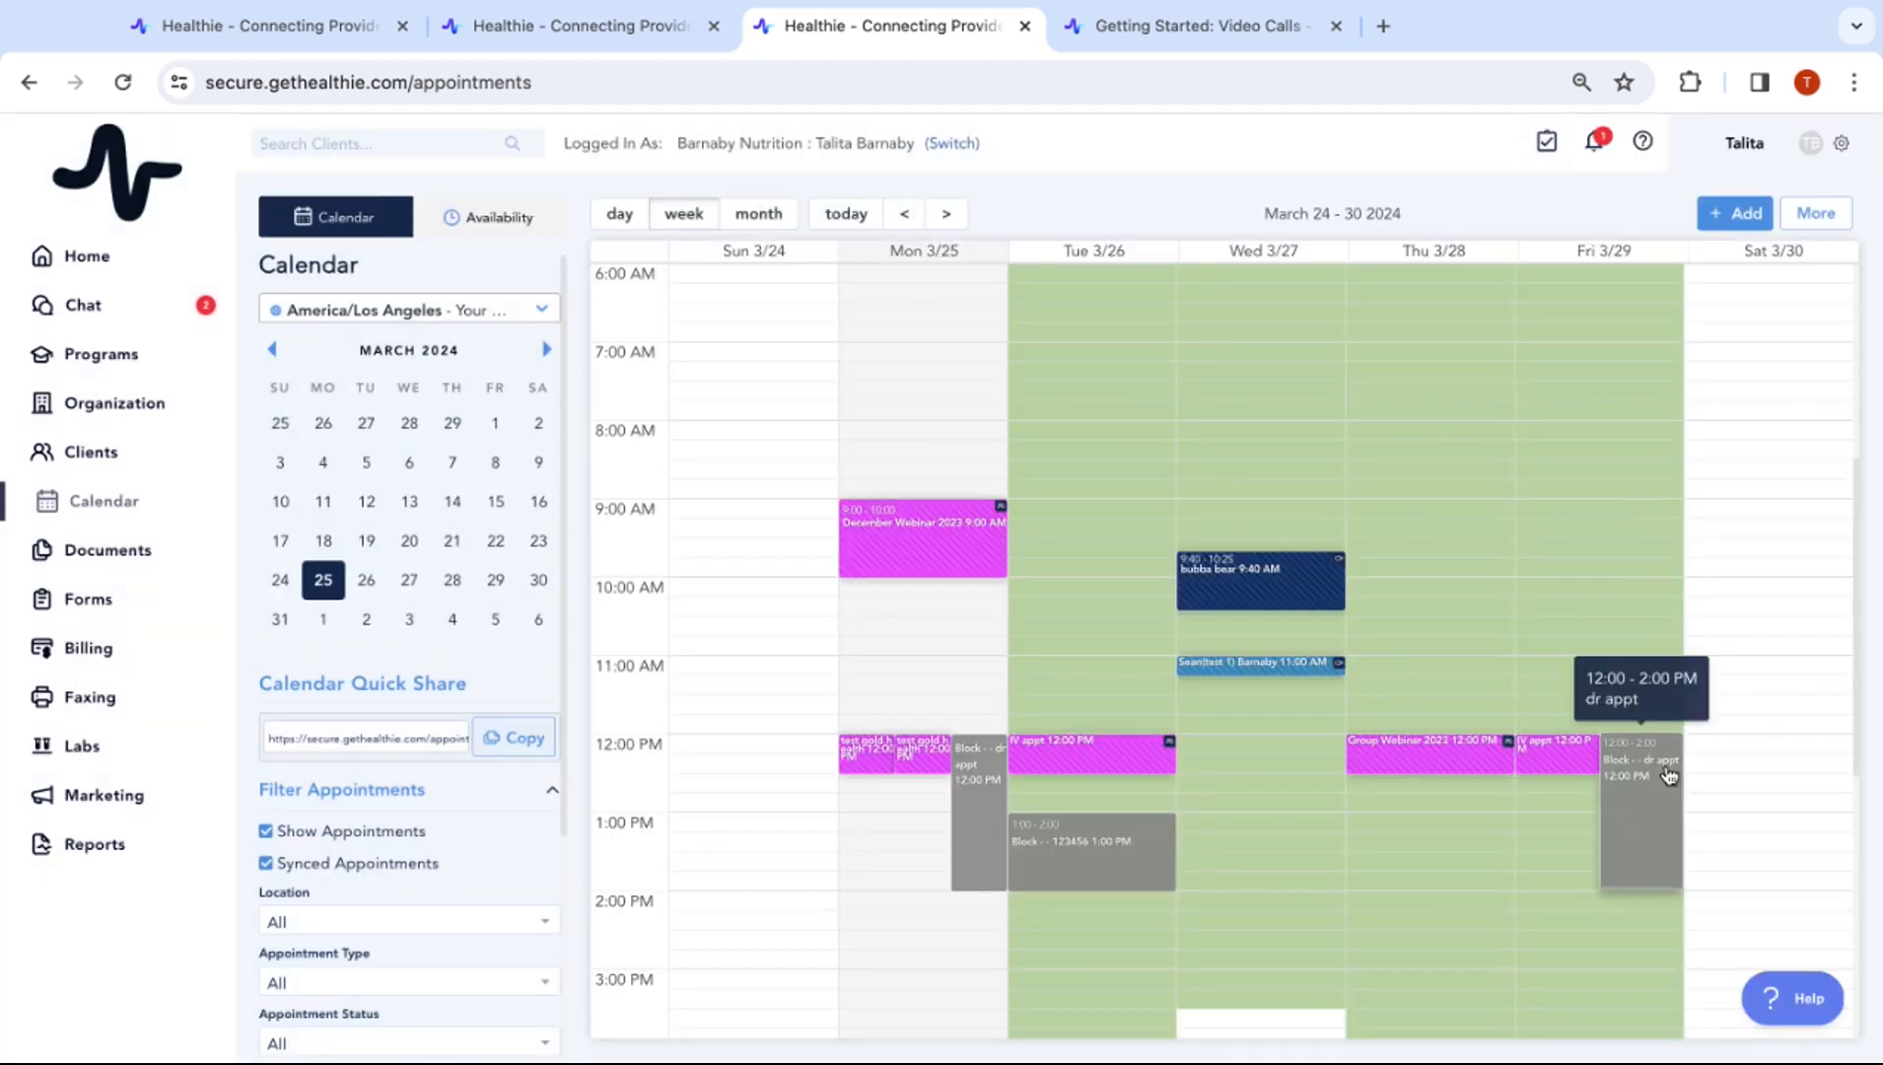
{"action": "scroll", "coordinate": [1778, 778], "scroll_direction": "down", "scroll_amount": 1}
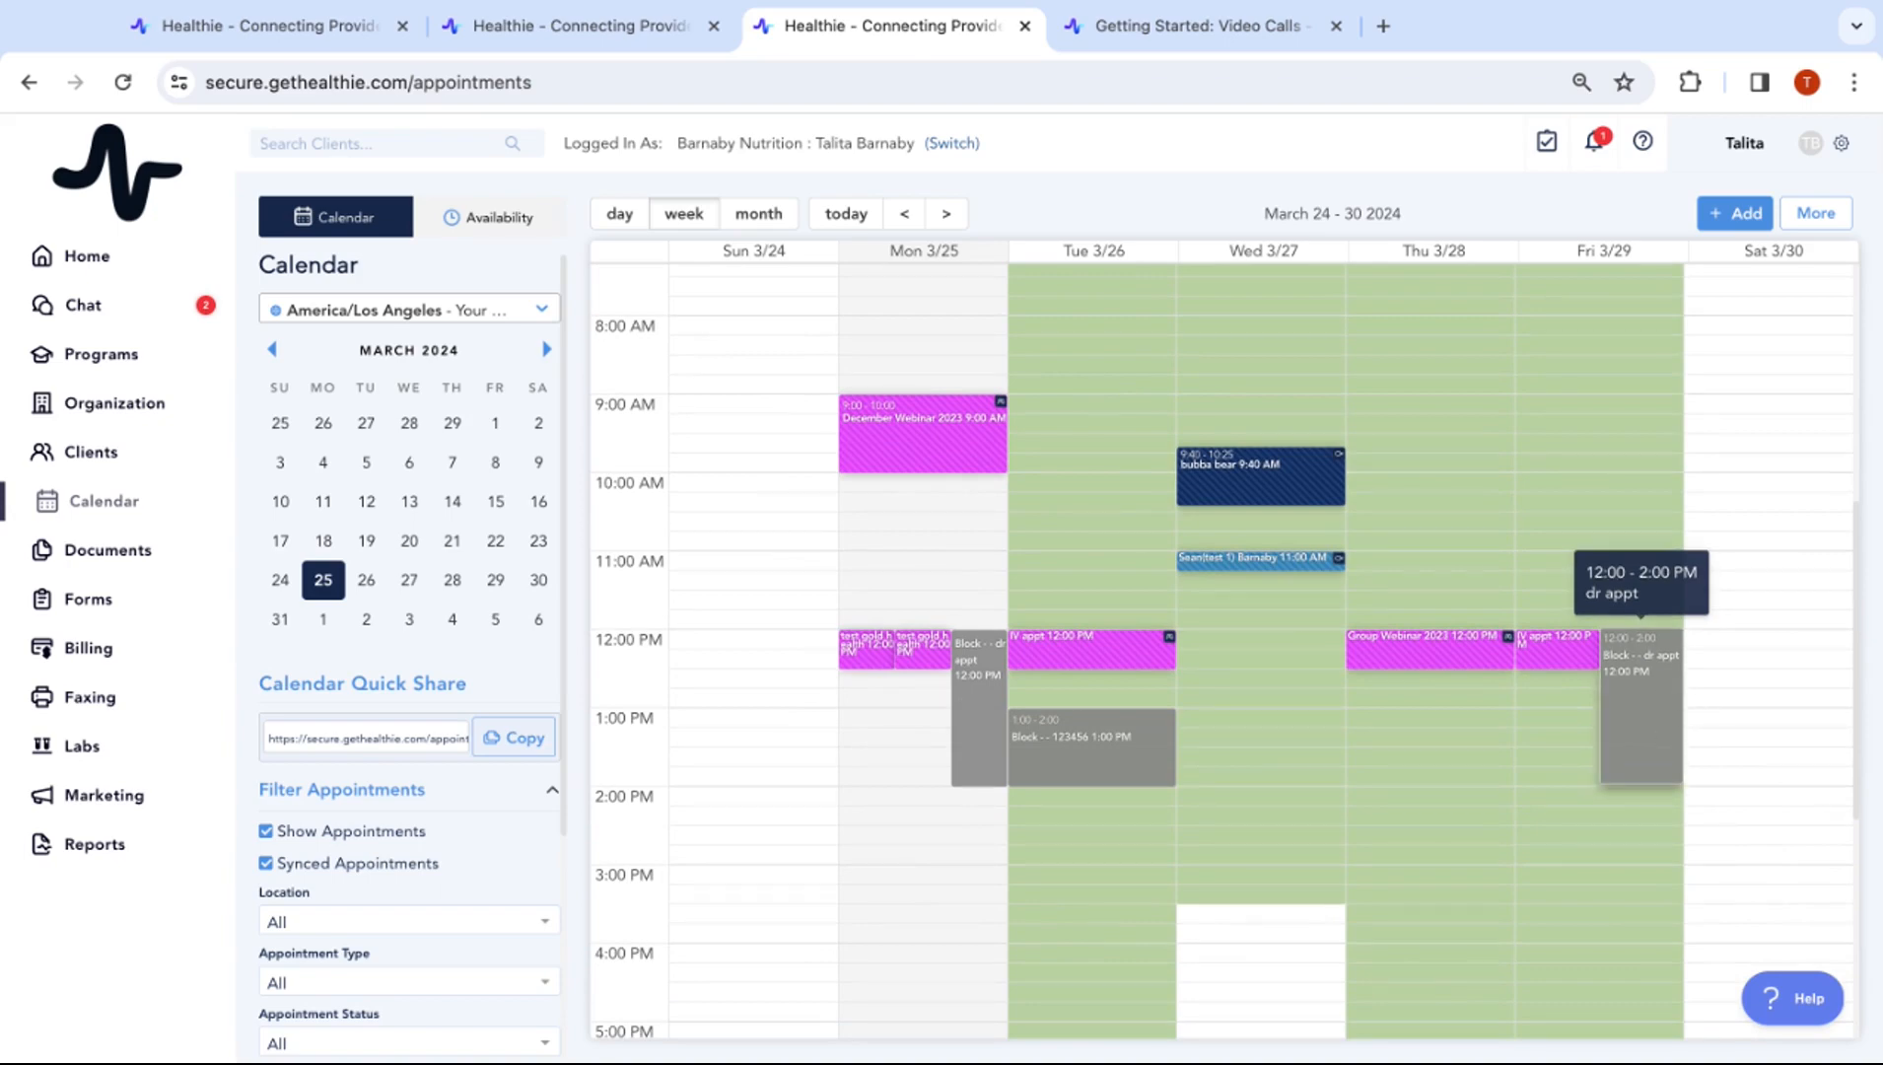
{"action": "left_click", "coordinate": [477, 219]}
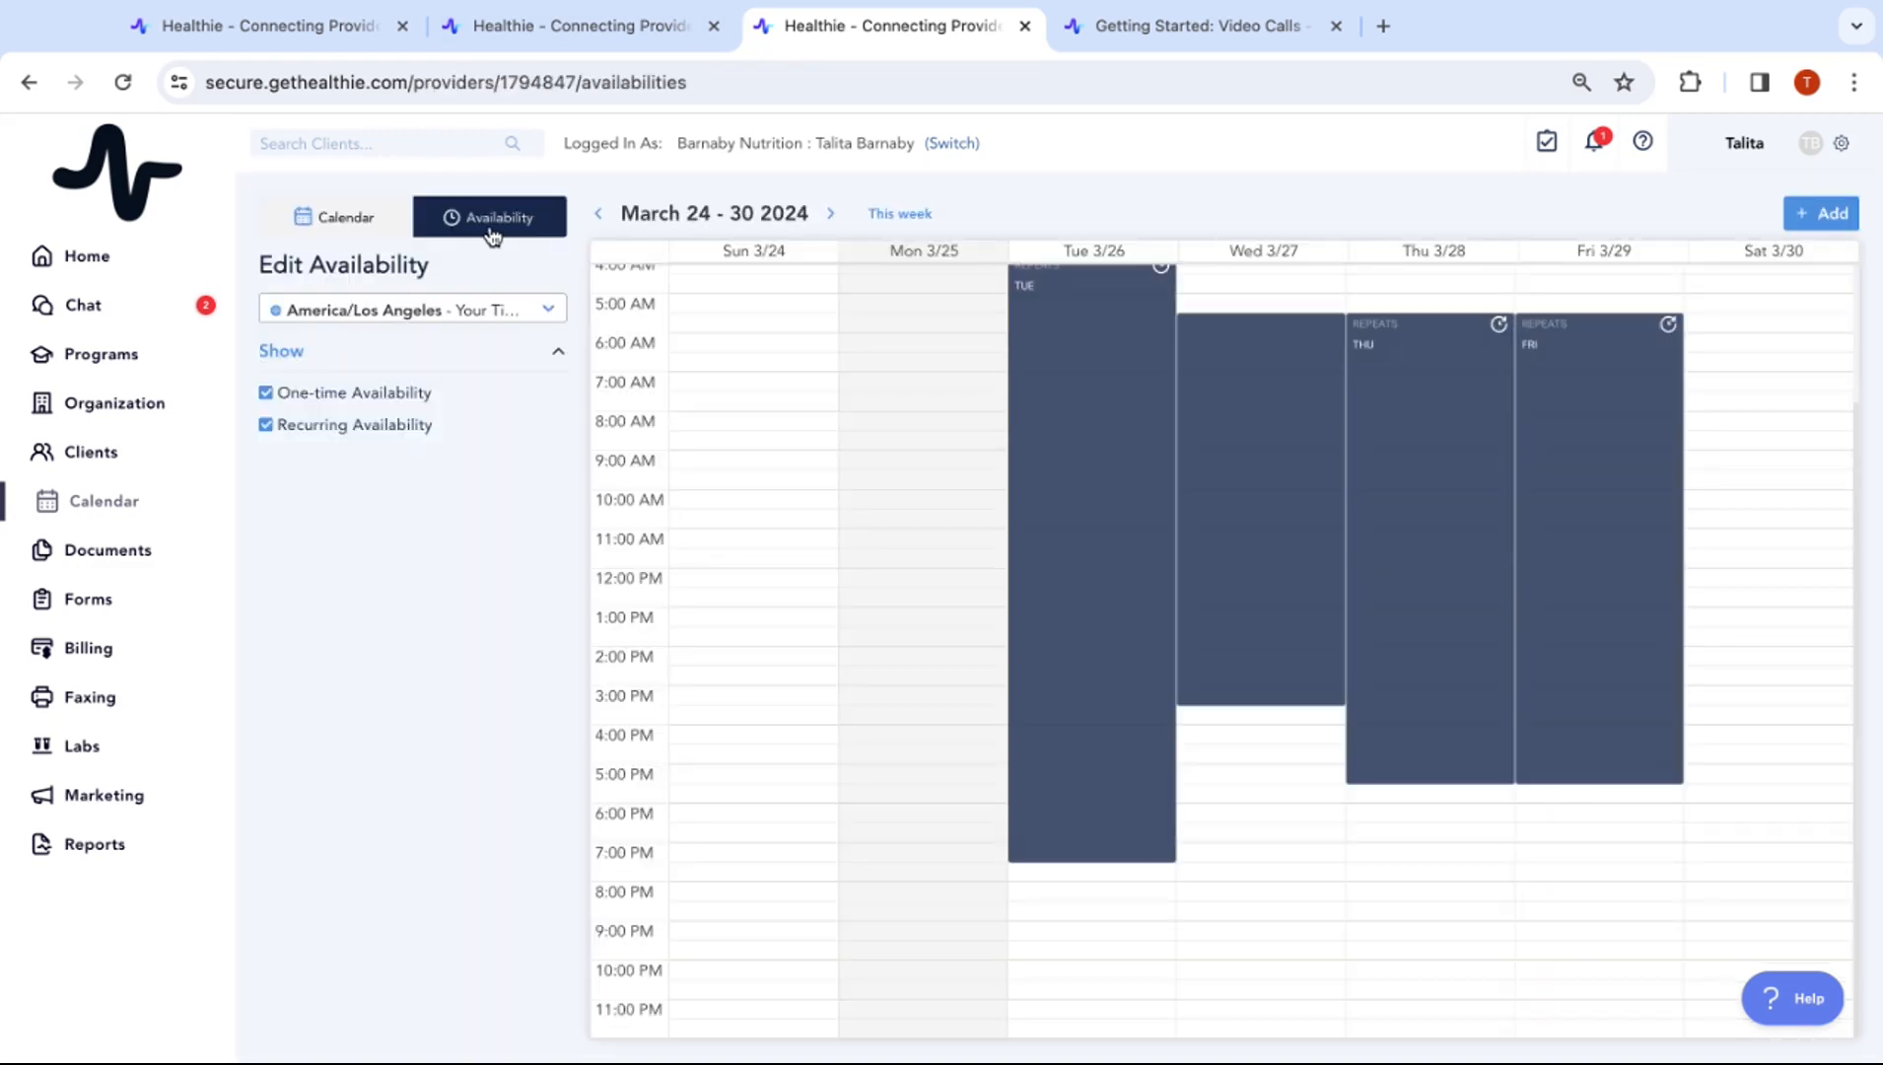
Back on the calendar, start a new time block titled 'PTO'
{"action": "left_click", "coordinate": [360, 218]}
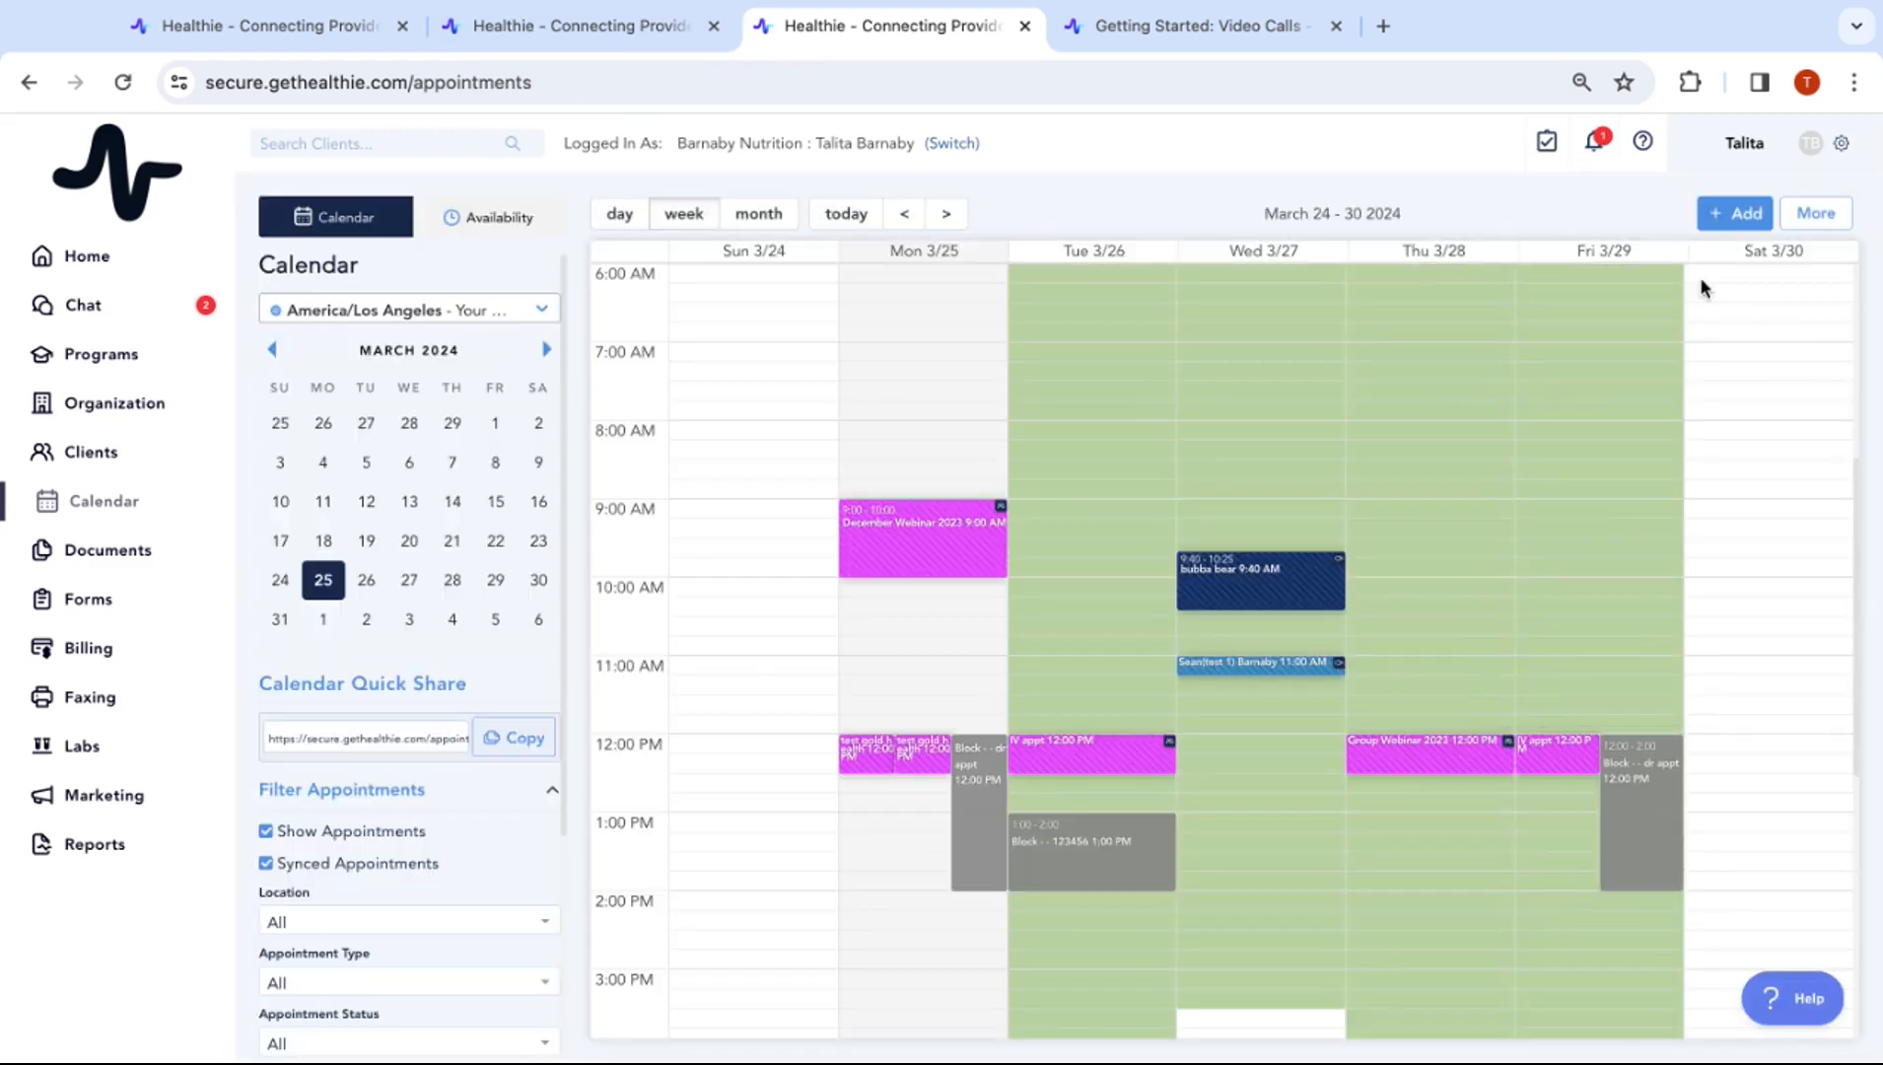
{"action": "left_click", "coordinate": [1734, 213]}
{"action": "left_click", "coordinate": [1803, 211]}
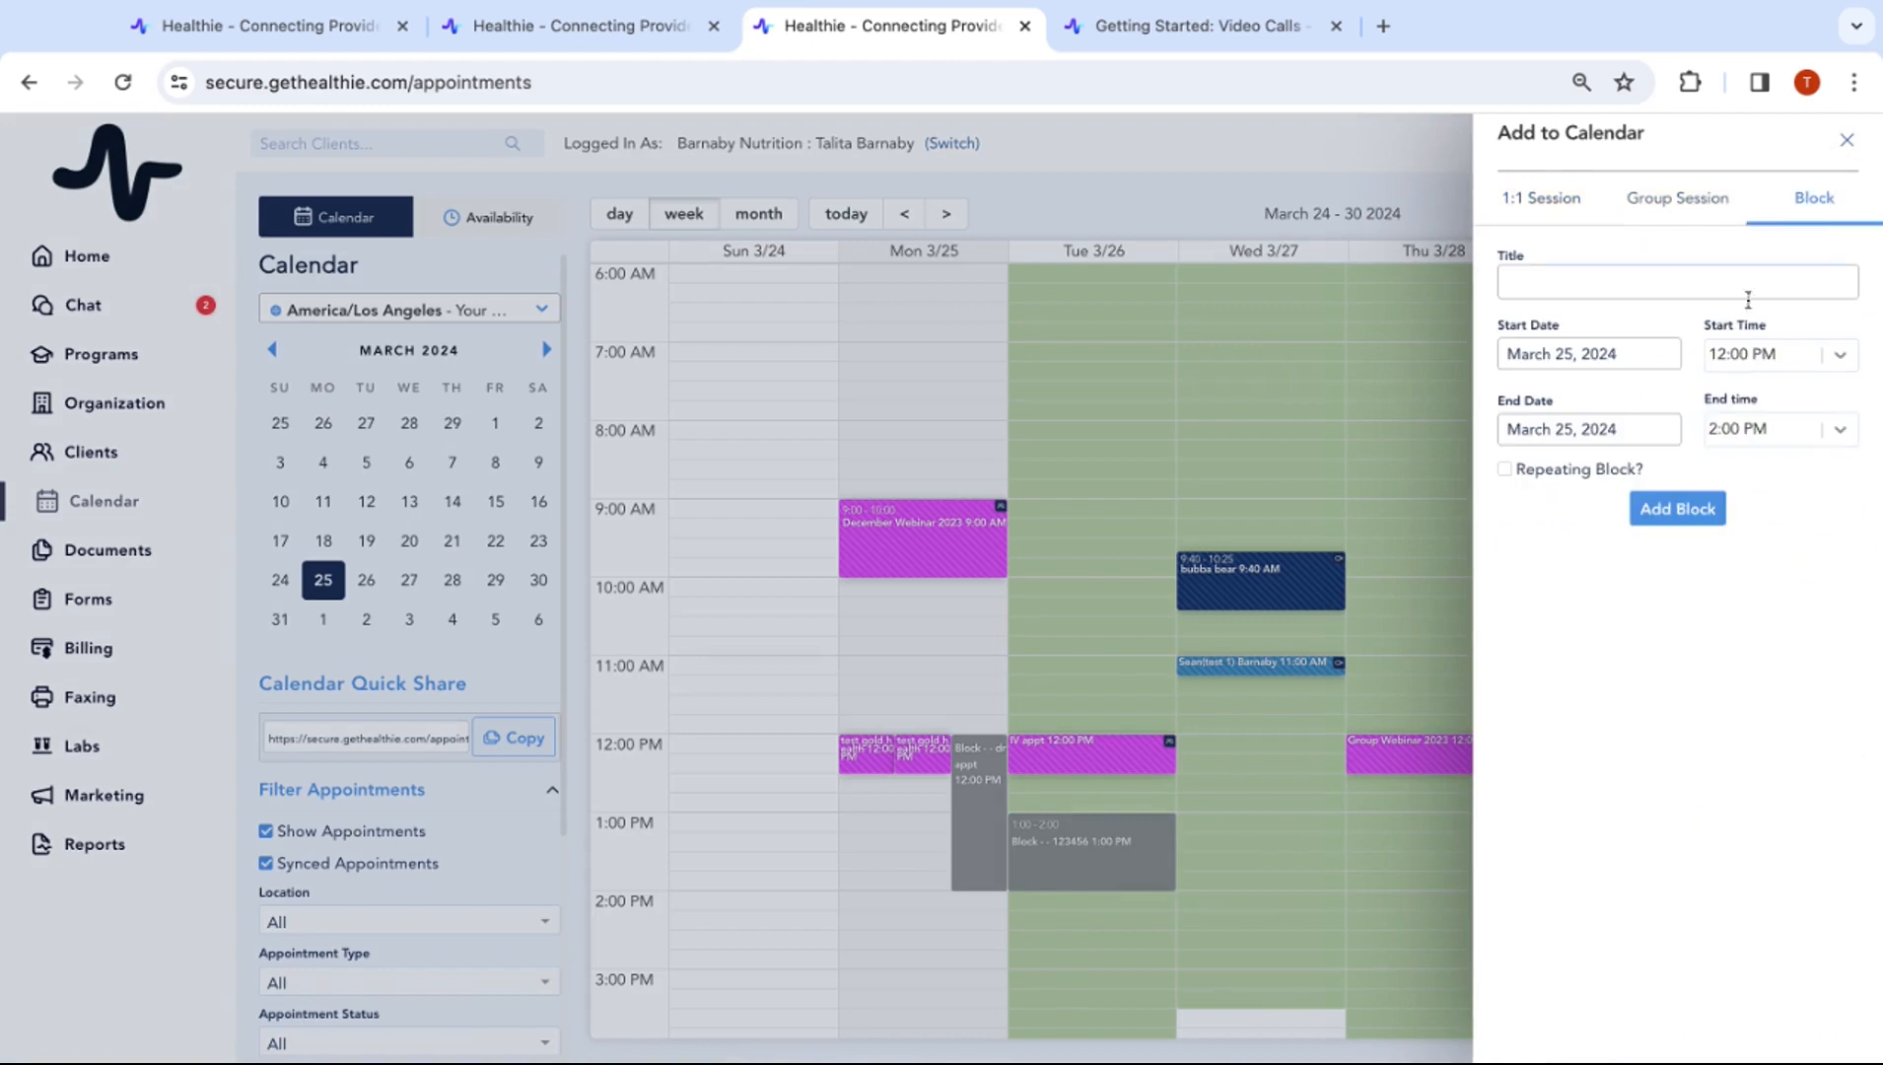
{"action": "left_click", "coordinate": [1549, 274]}
{"action": "type", "text": "PTO"}
Set the PTO block to April 1–5, 2024, save it, and advance to March 31–April 6
{"action": "left_click", "coordinate": [1587, 357]}
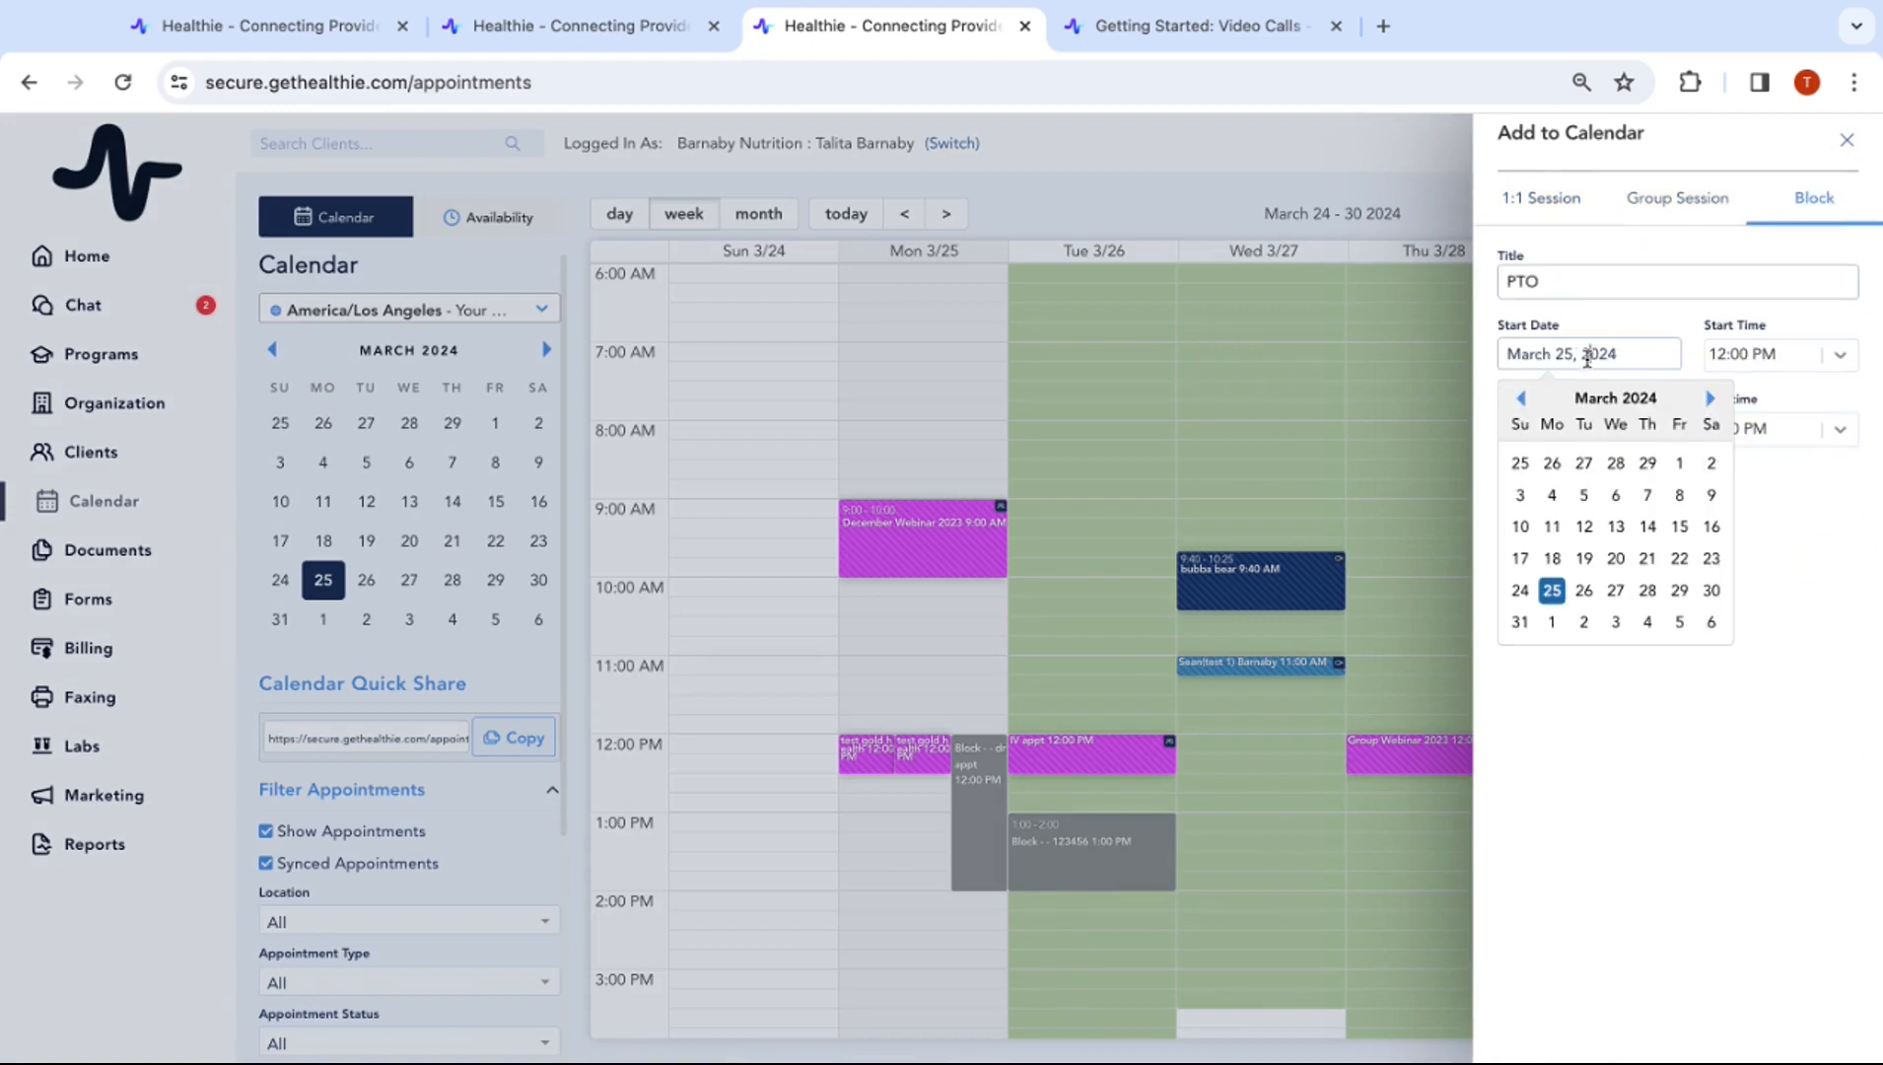
{"action": "left_click", "coordinate": [1552, 623]}
{"action": "left_click", "coordinate": [1608, 429]}
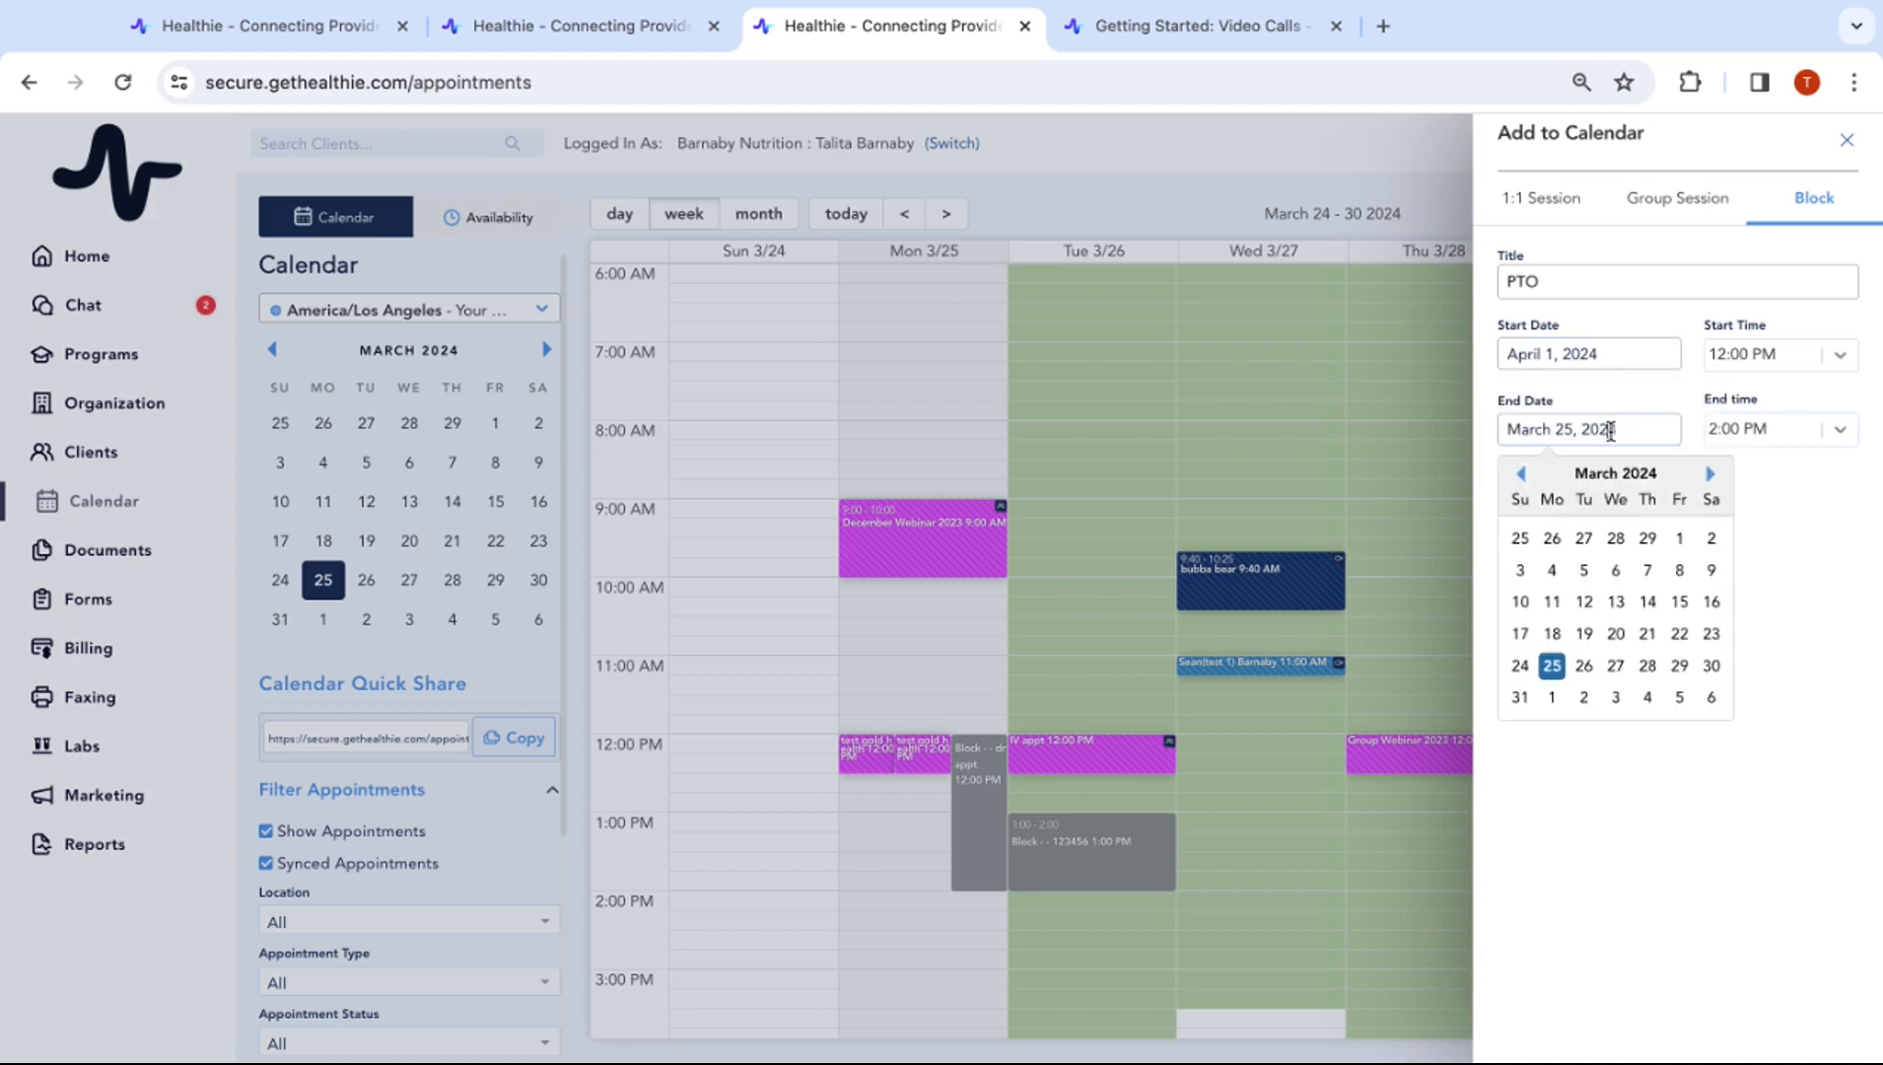
{"action": "left_click", "coordinate": [1680, 698]}
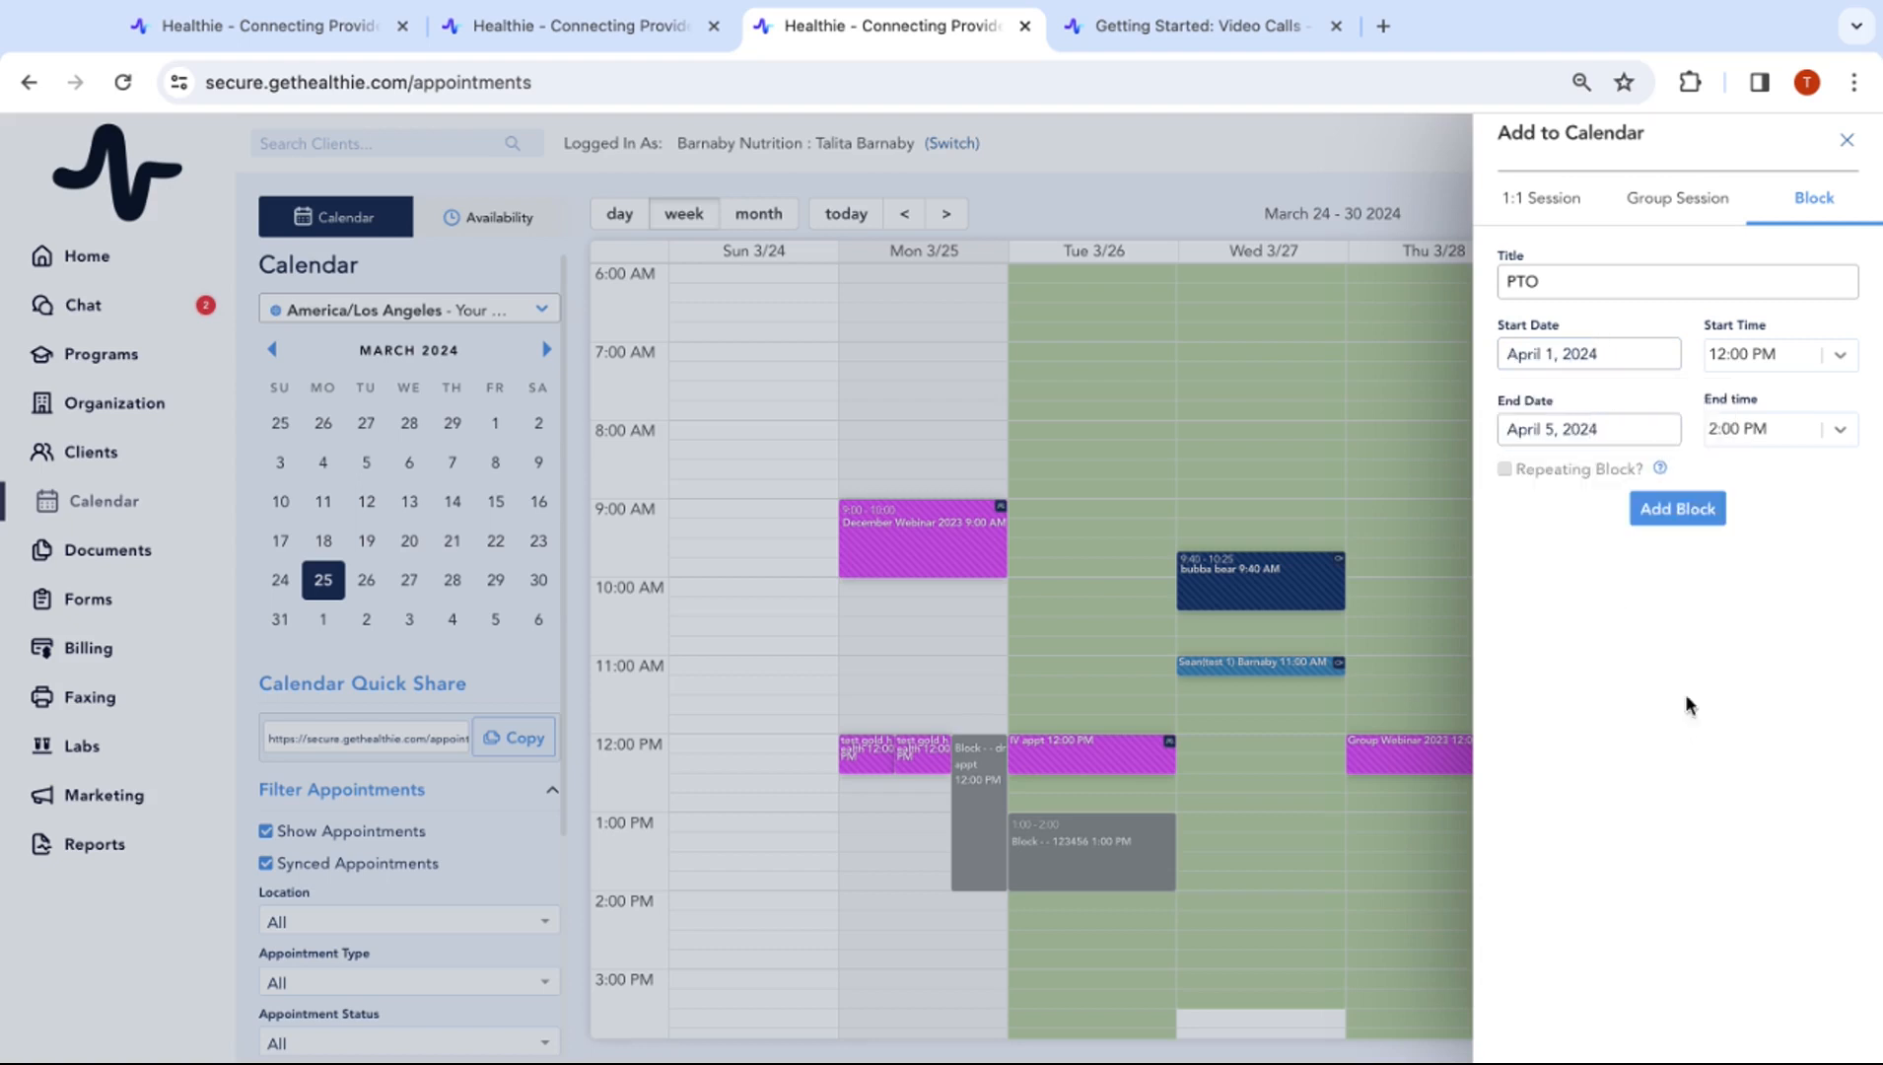
{"action": "left_click", "coordinate": [1706, 507]}
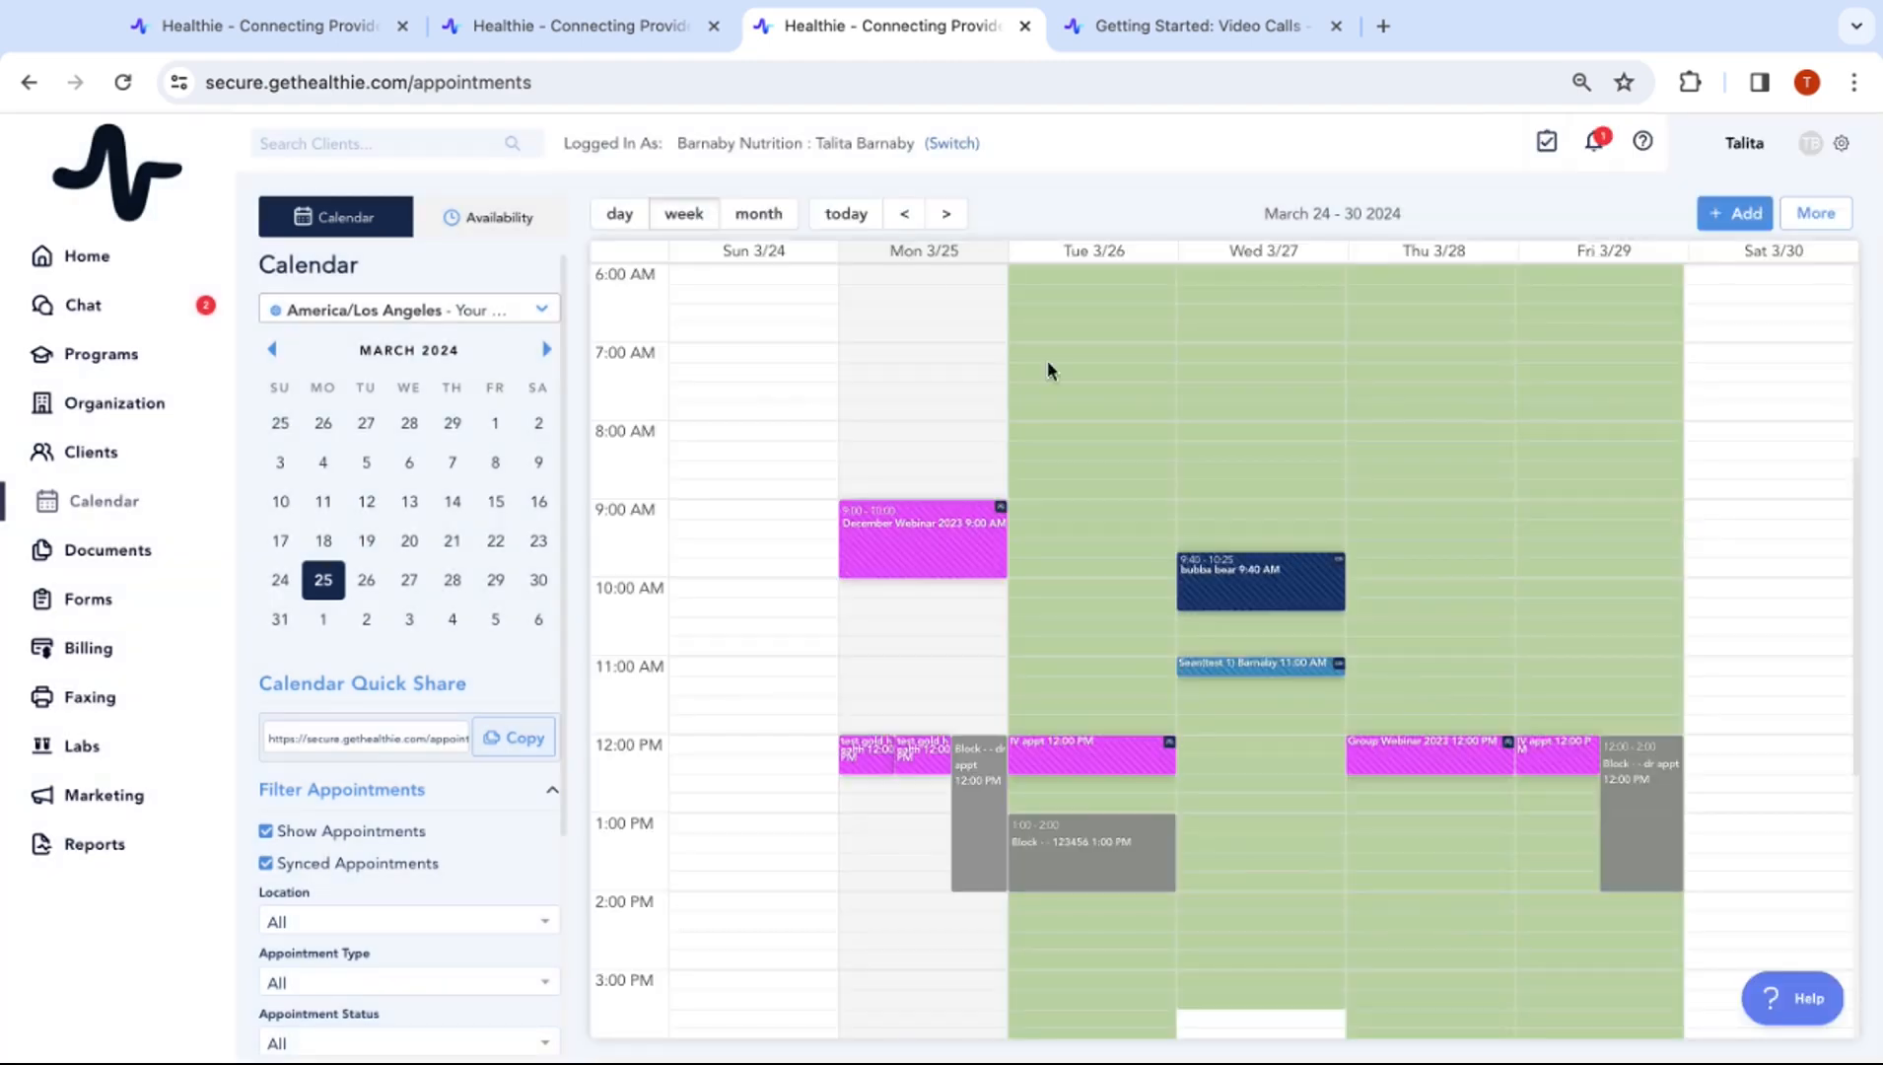
{"action": "left_click", "coordinate": [945, 214]}
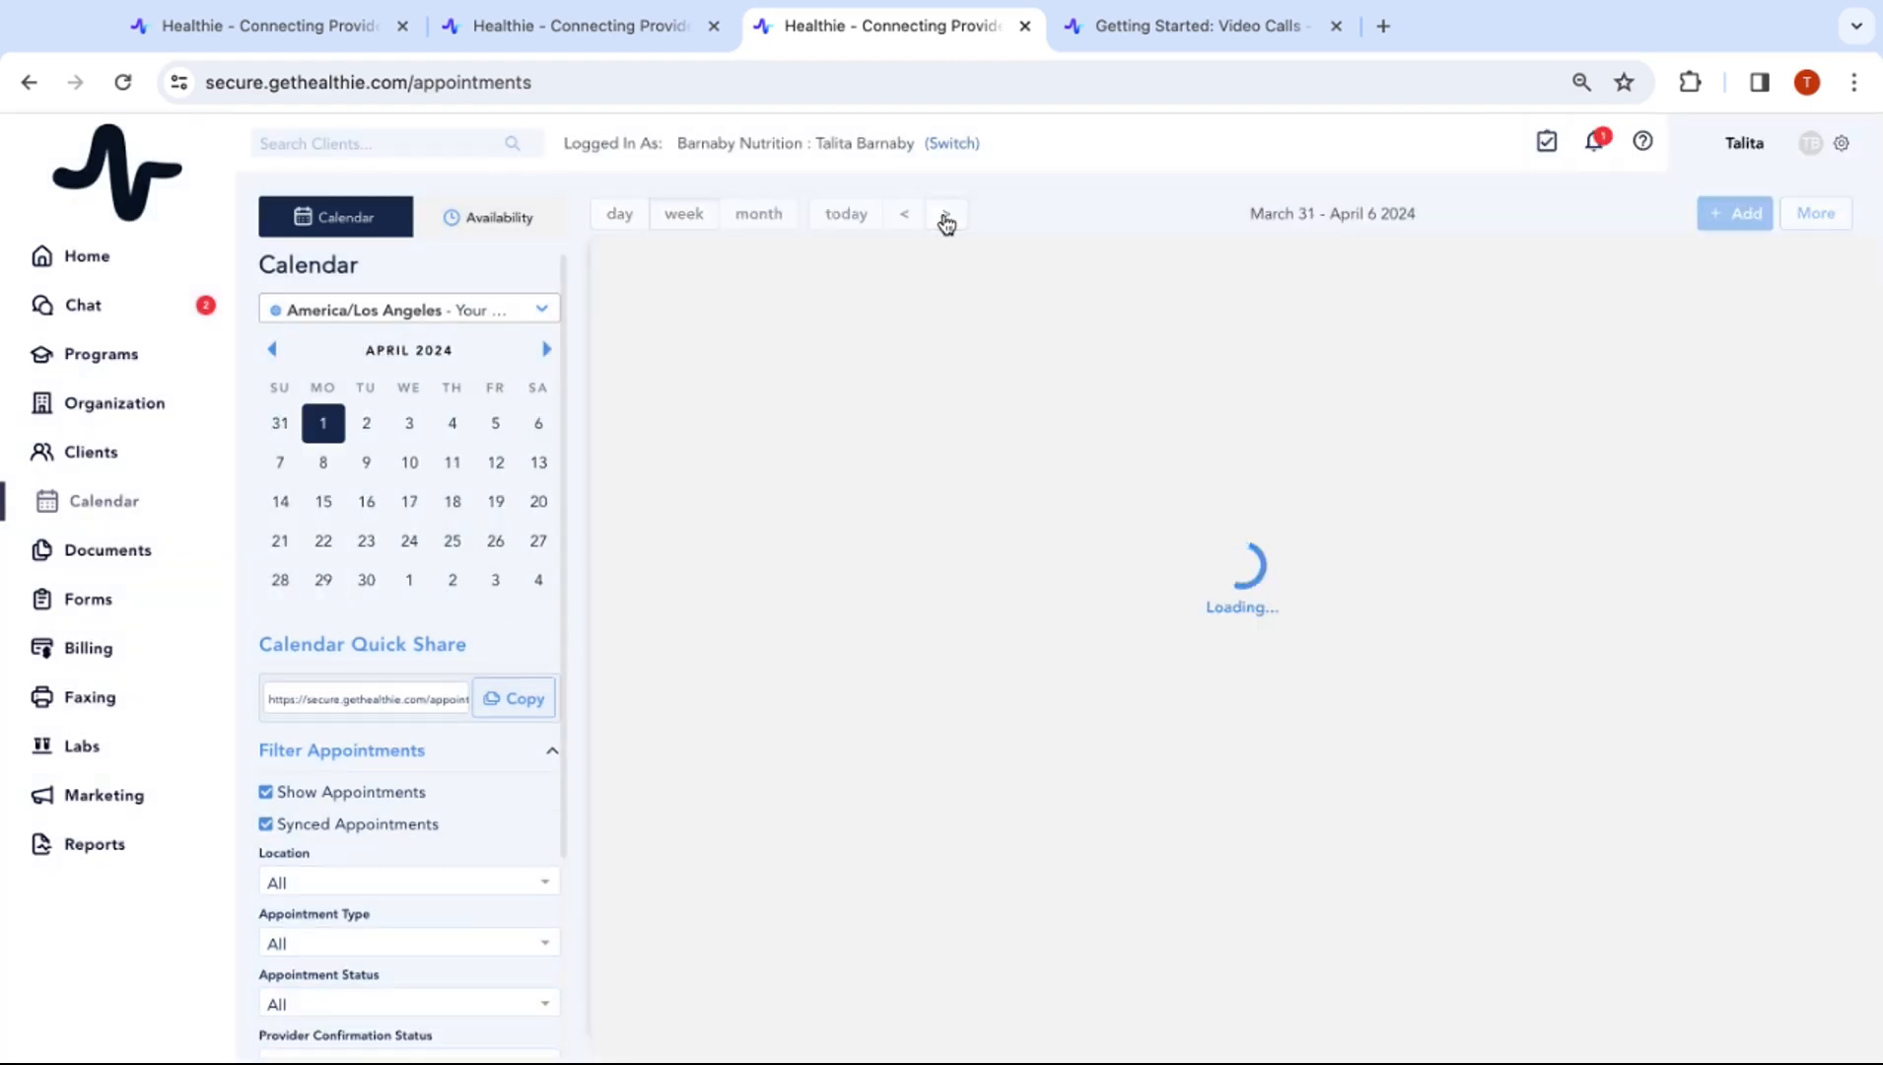
Check April 7–13 and Monday April 8, return to March 24–30, and open the 1:1 session form
{"action": "scroll", "coordinate": [1222, 630], "scroll_direction": "up", "scroll_amount": 5}
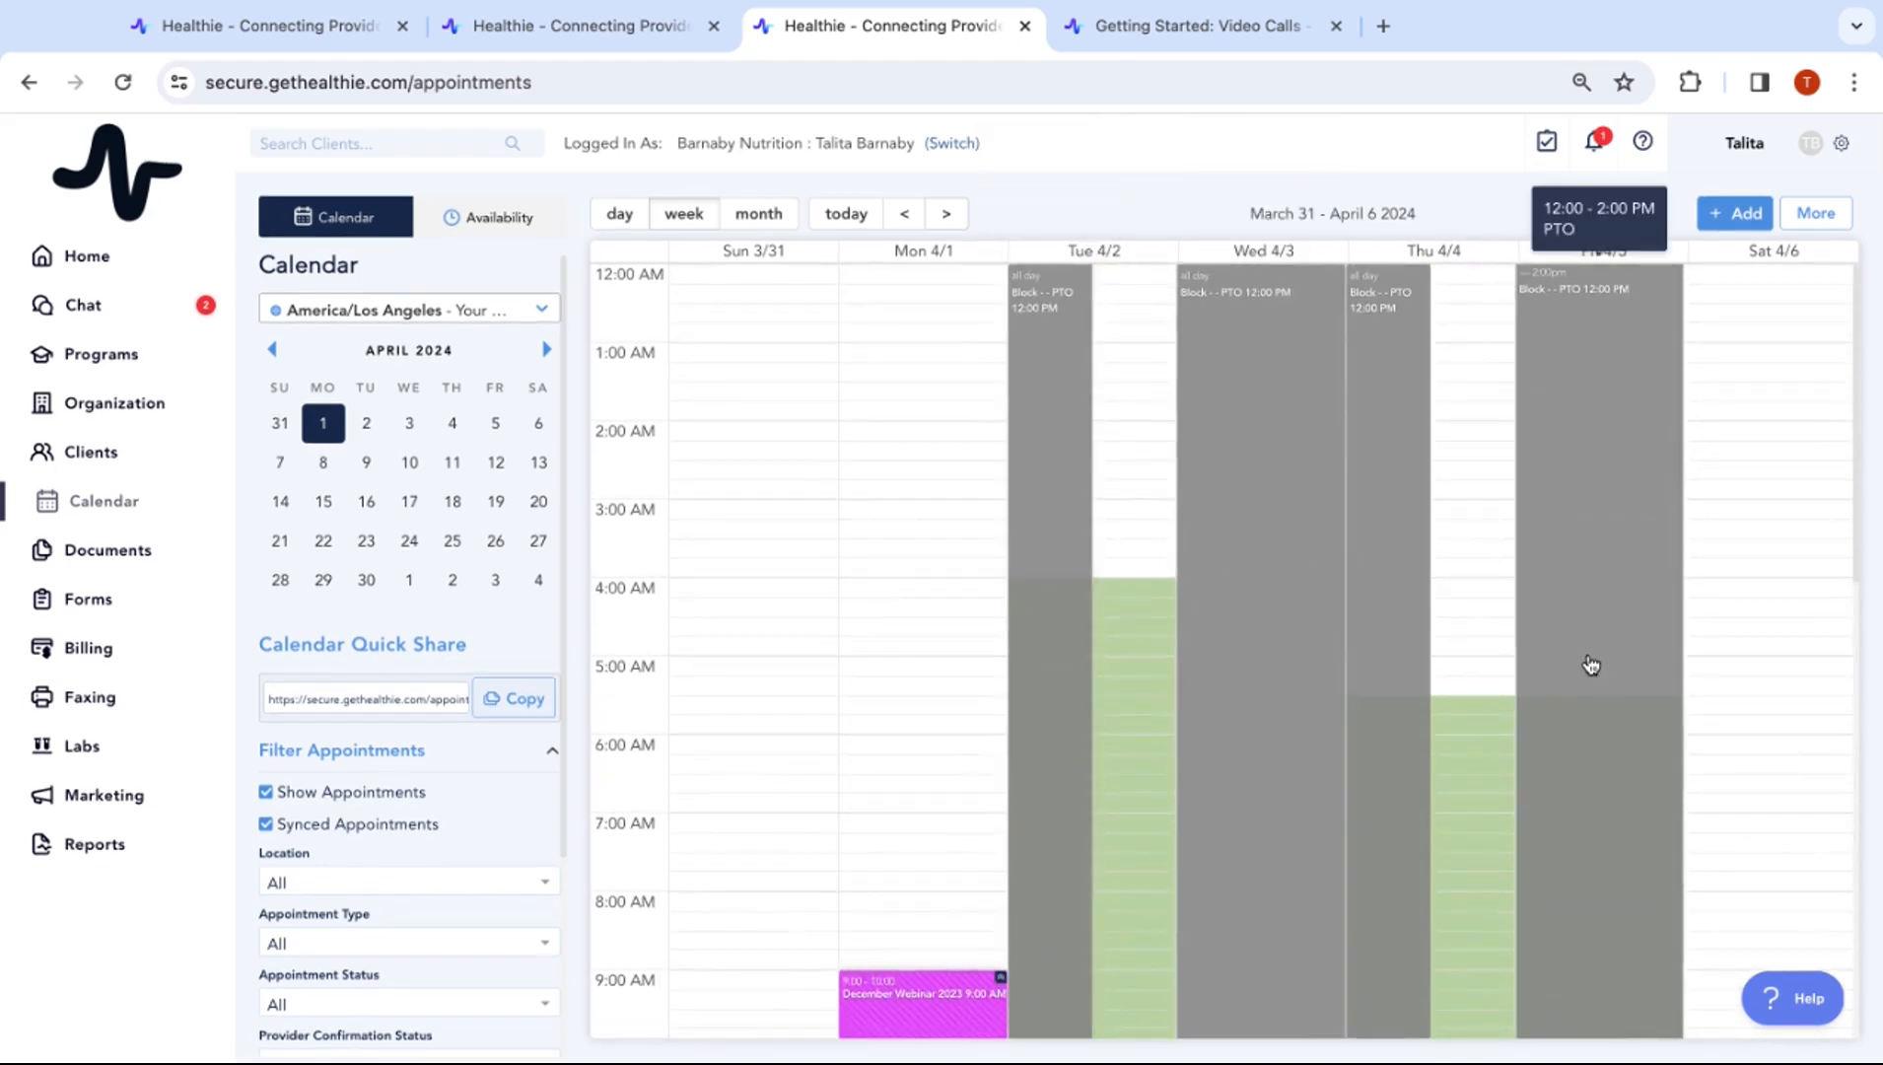
{"action": "left_click", "coordinate": [946, 214]}
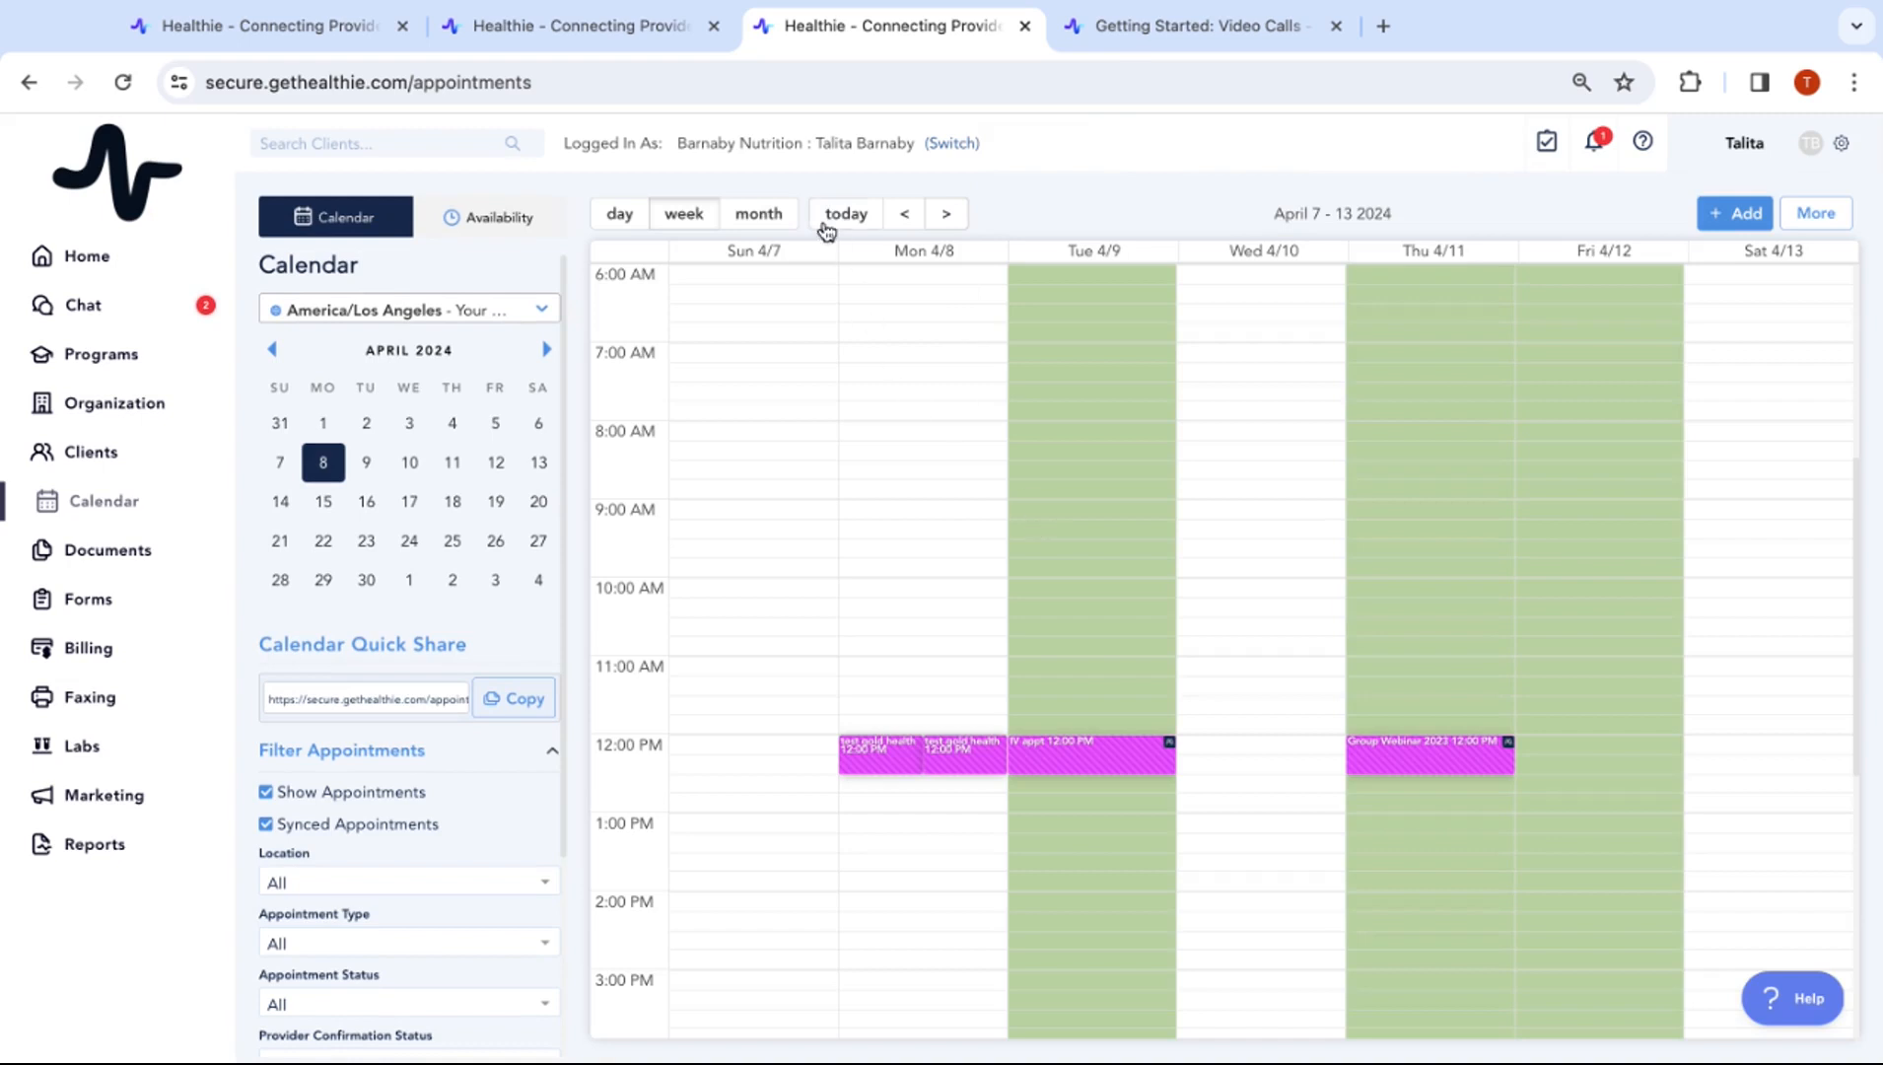
{"action": "left_click", "coordinate": [620, 214]}
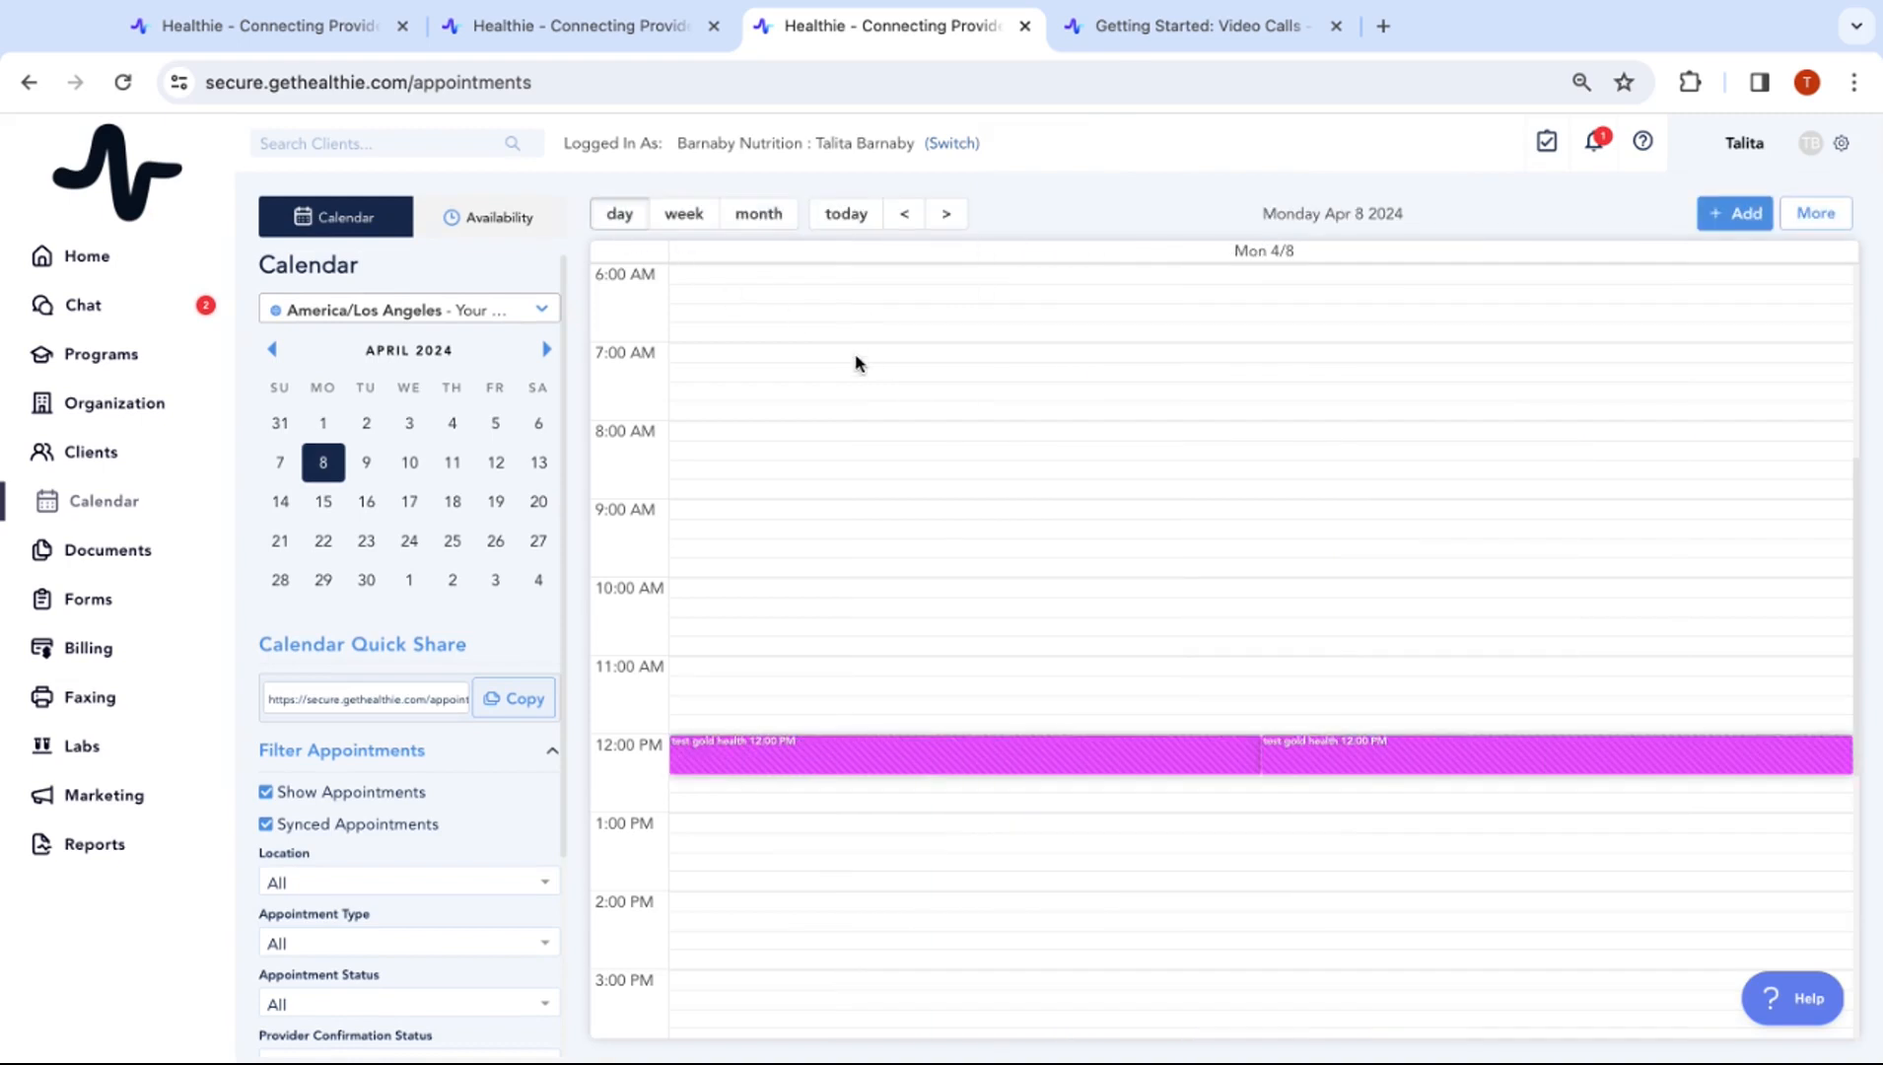
{"action": "left_click", "coordinate": [702, 219]}
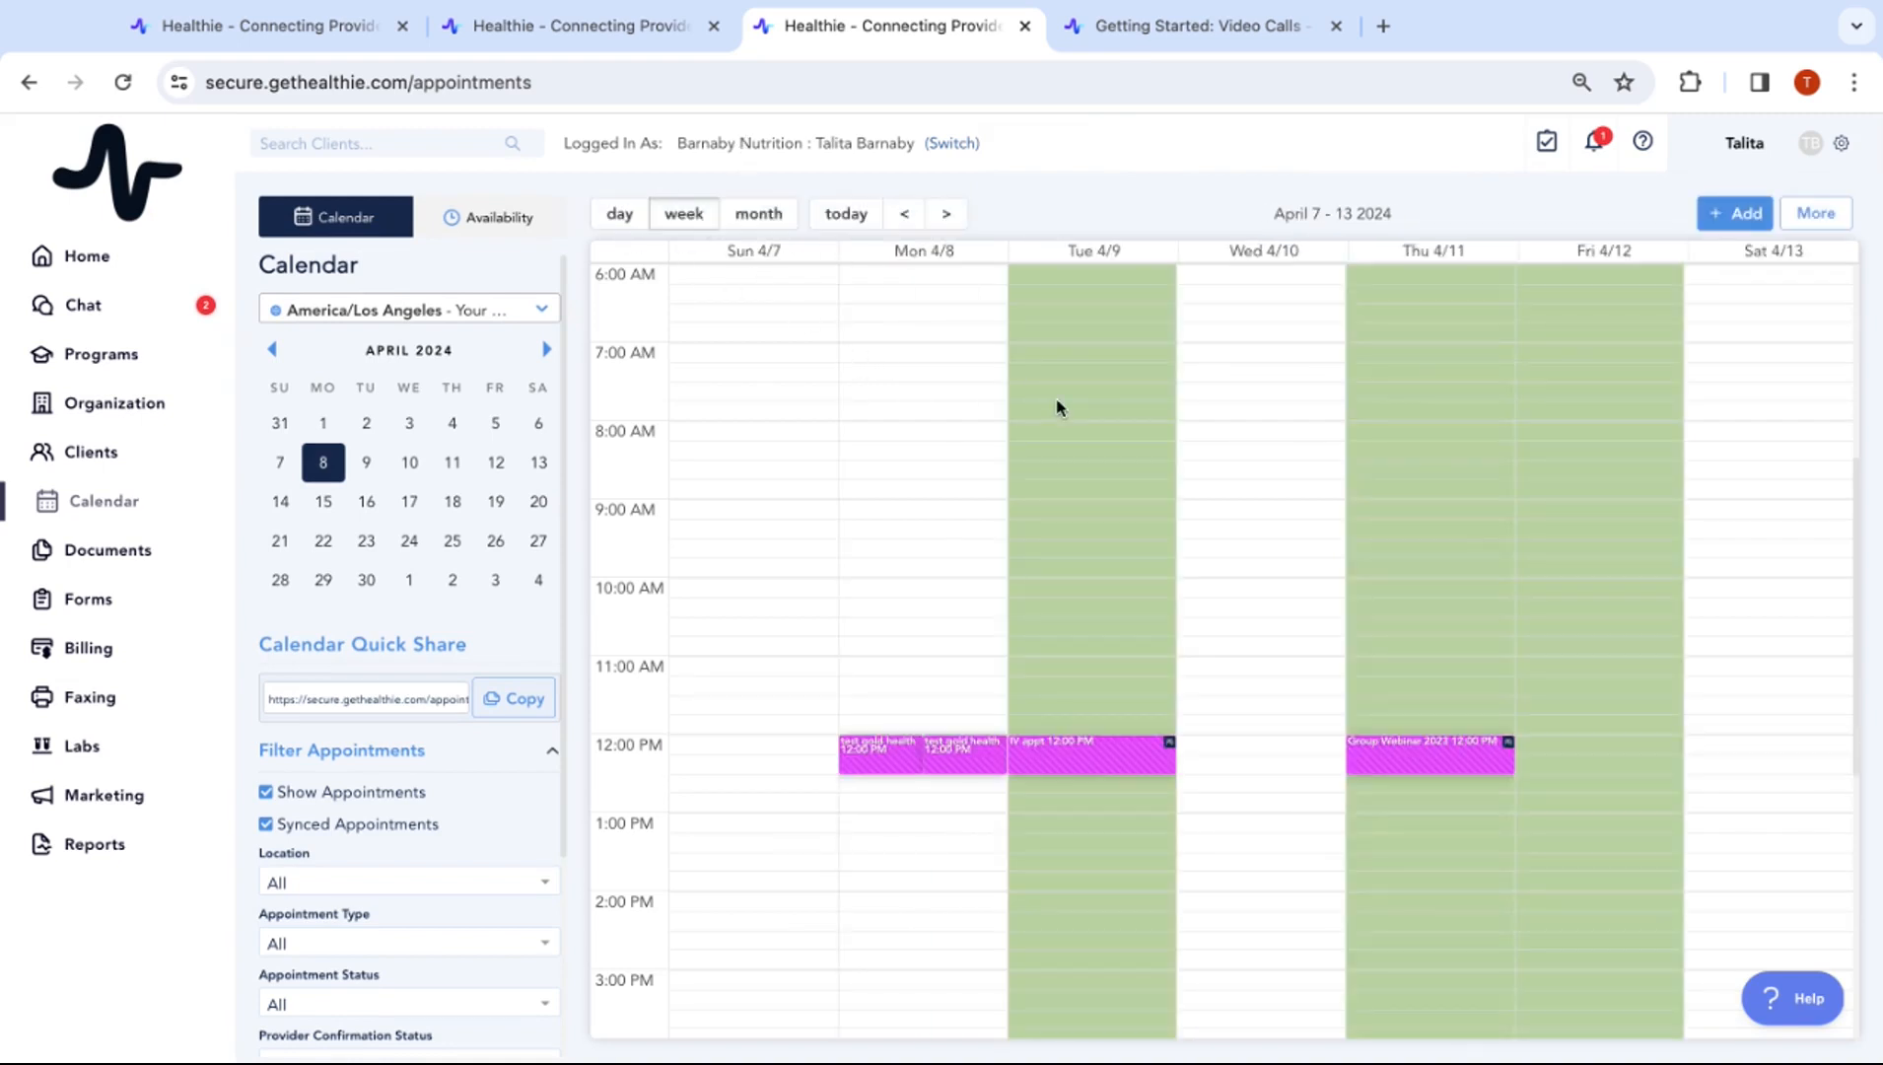
{"action": "left_click", "coordinate": [906, 215]}
{"action": "left_click", "coordinate": [906, 215]}
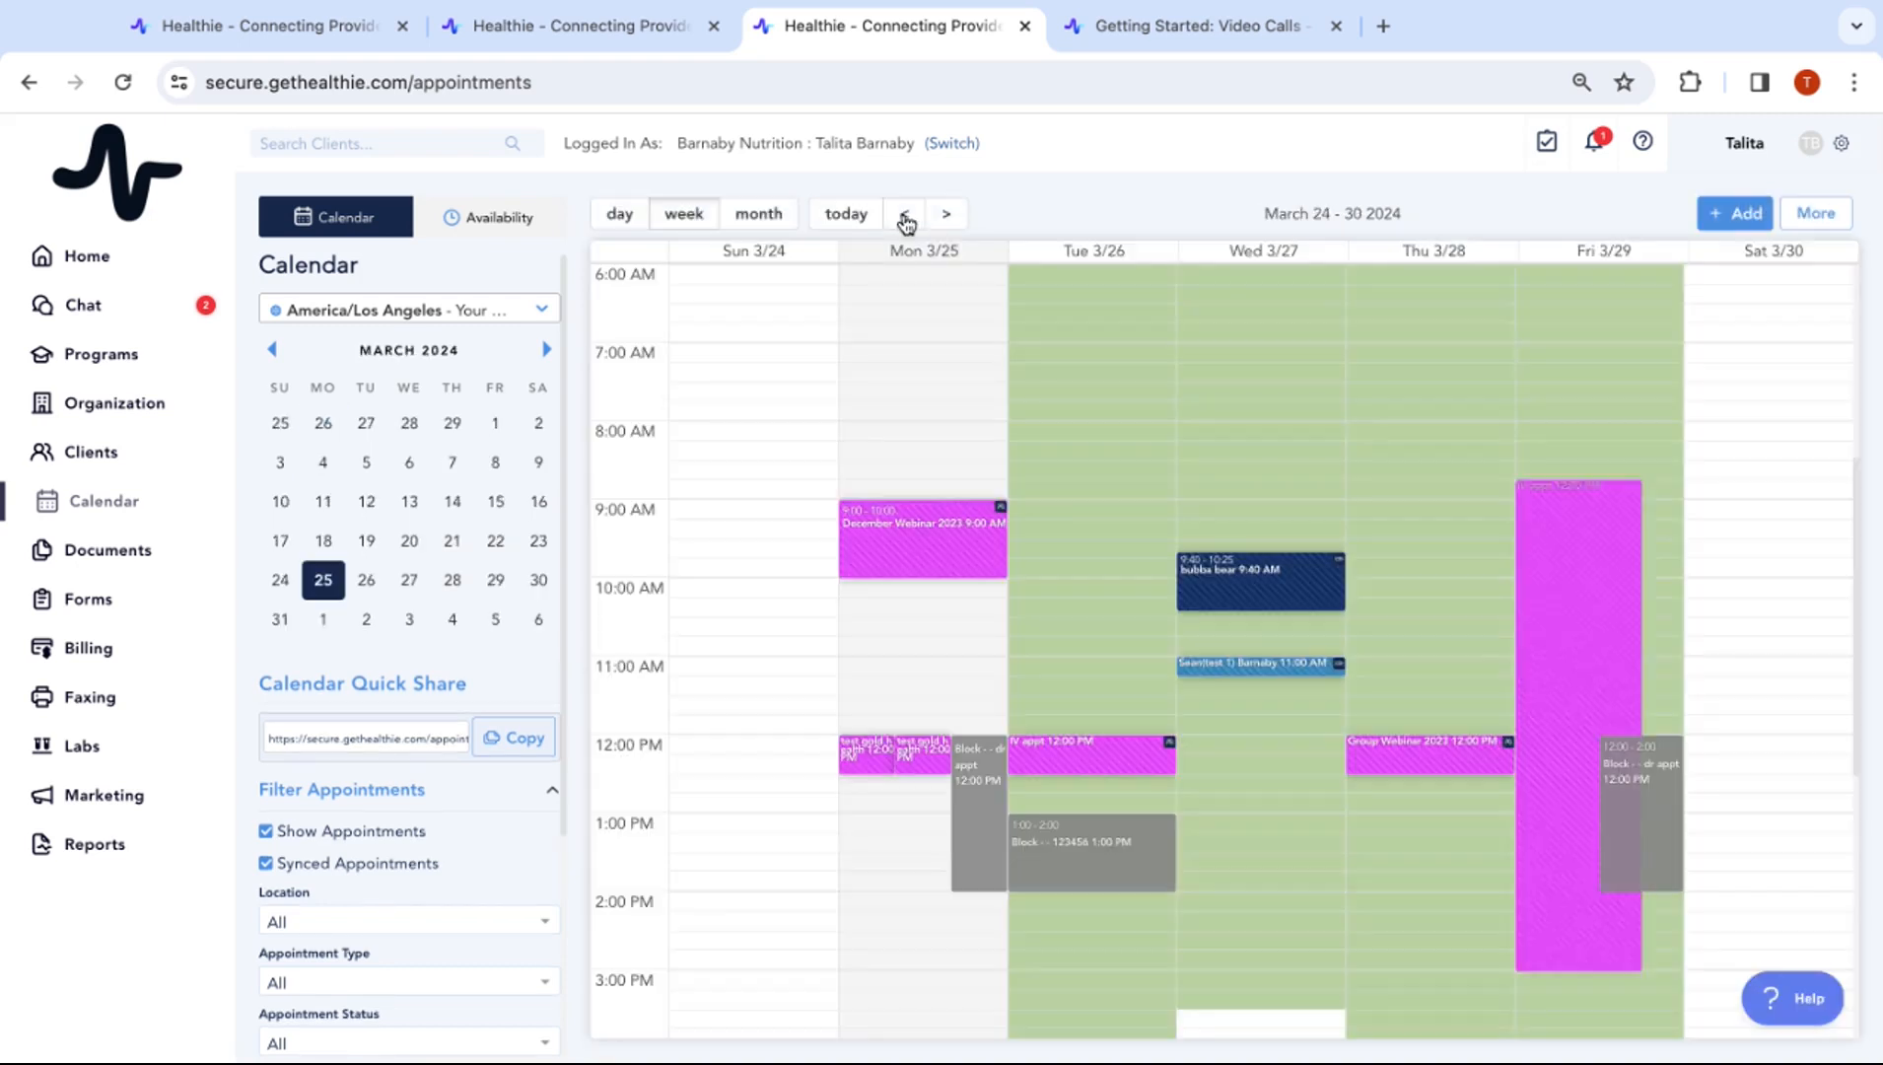
{"action": "scroll", "coordinate": [1252, 558], "scroll_direction": "up", "scroll_amount": 1}
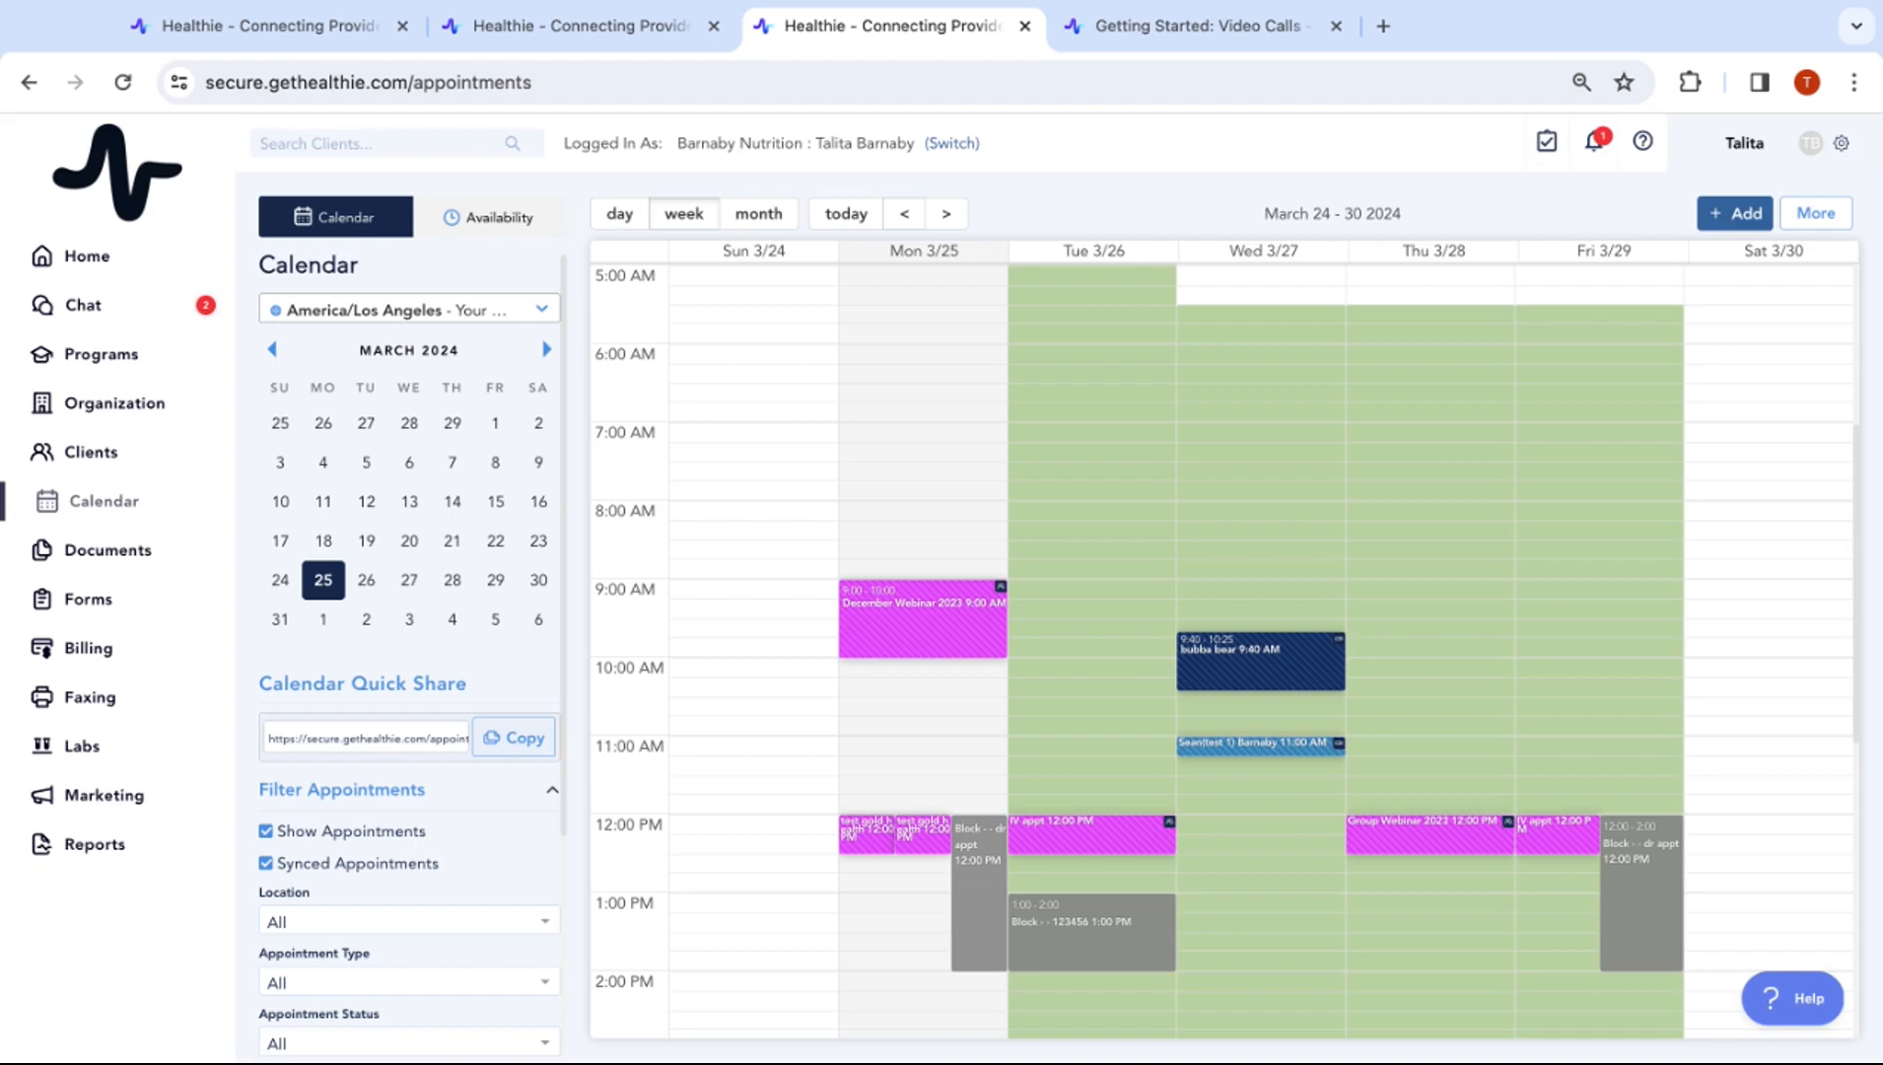
{"action": "left_click", "coordinate": [1732, 215]}
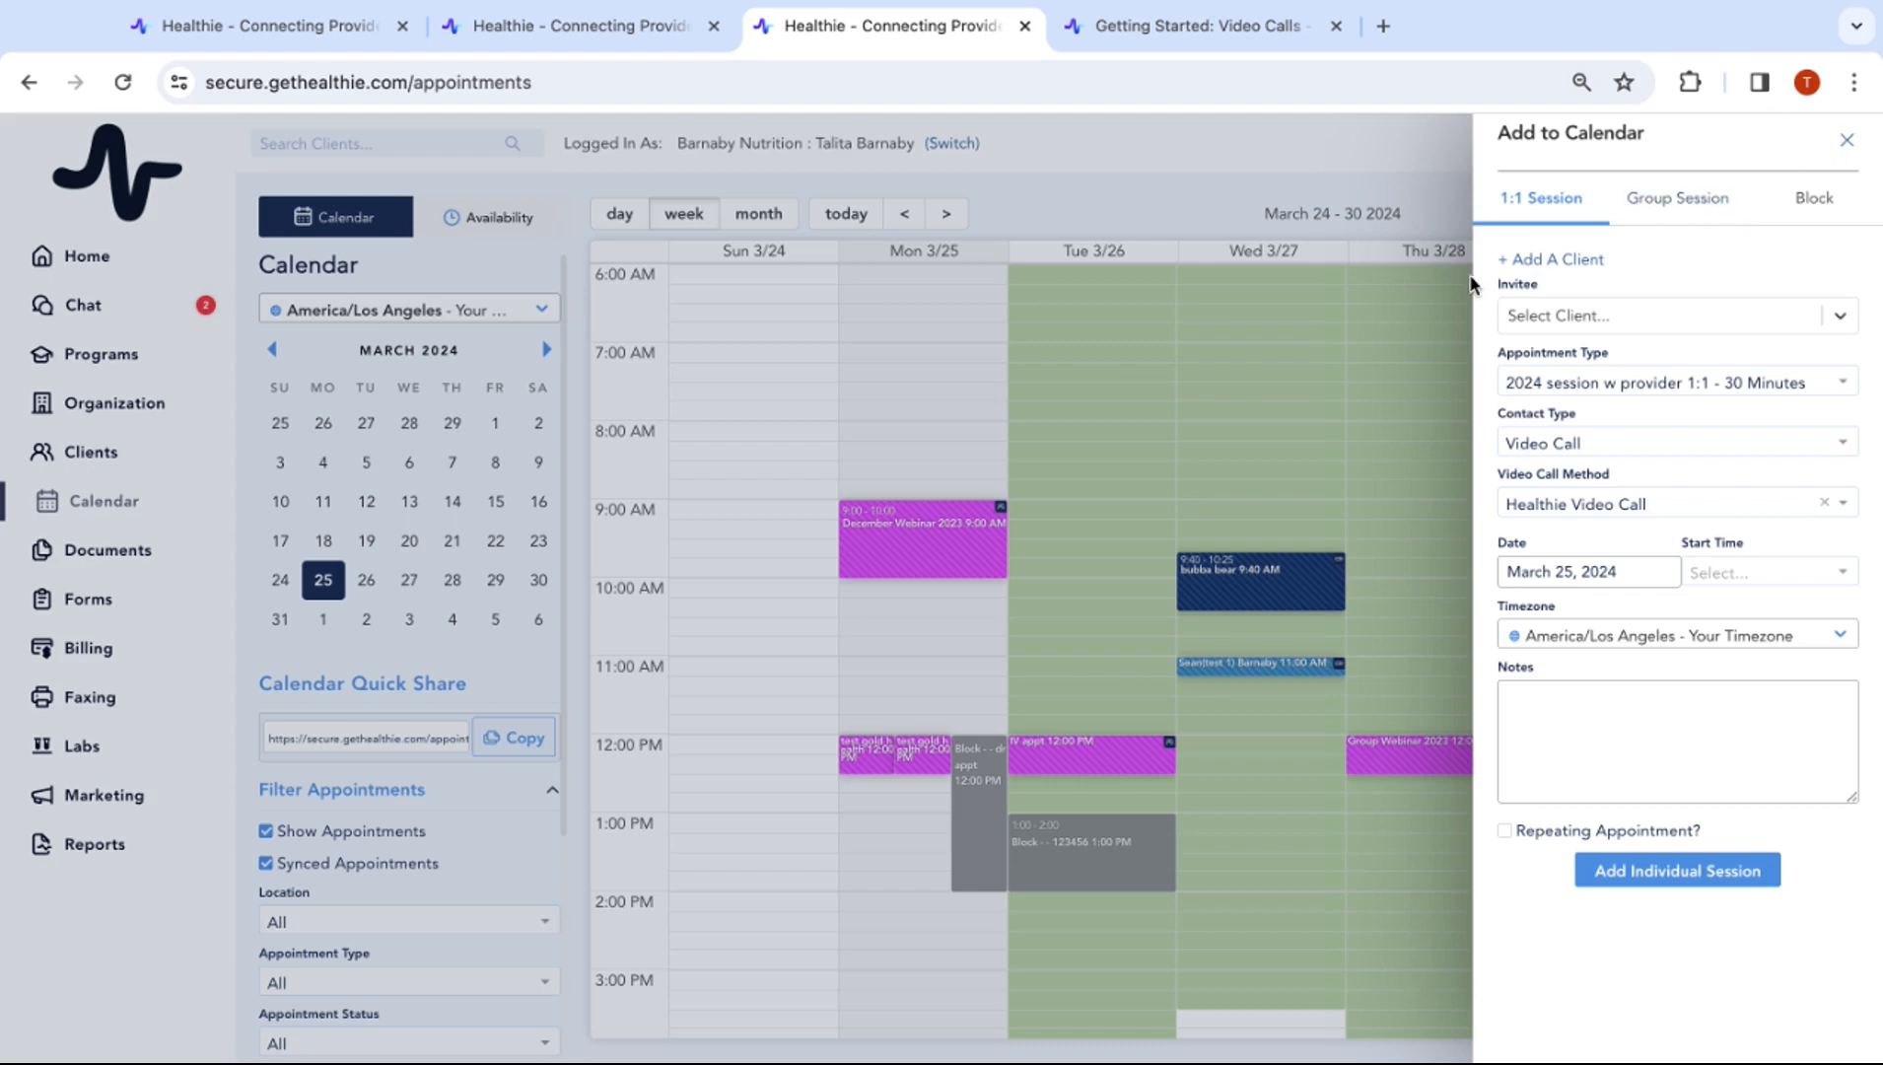
Pick an existing client as invitee and set the appointment type to Initial Consultation - 40 Minutes
{"action": "left_click", "coordinate": [1579, 322]}
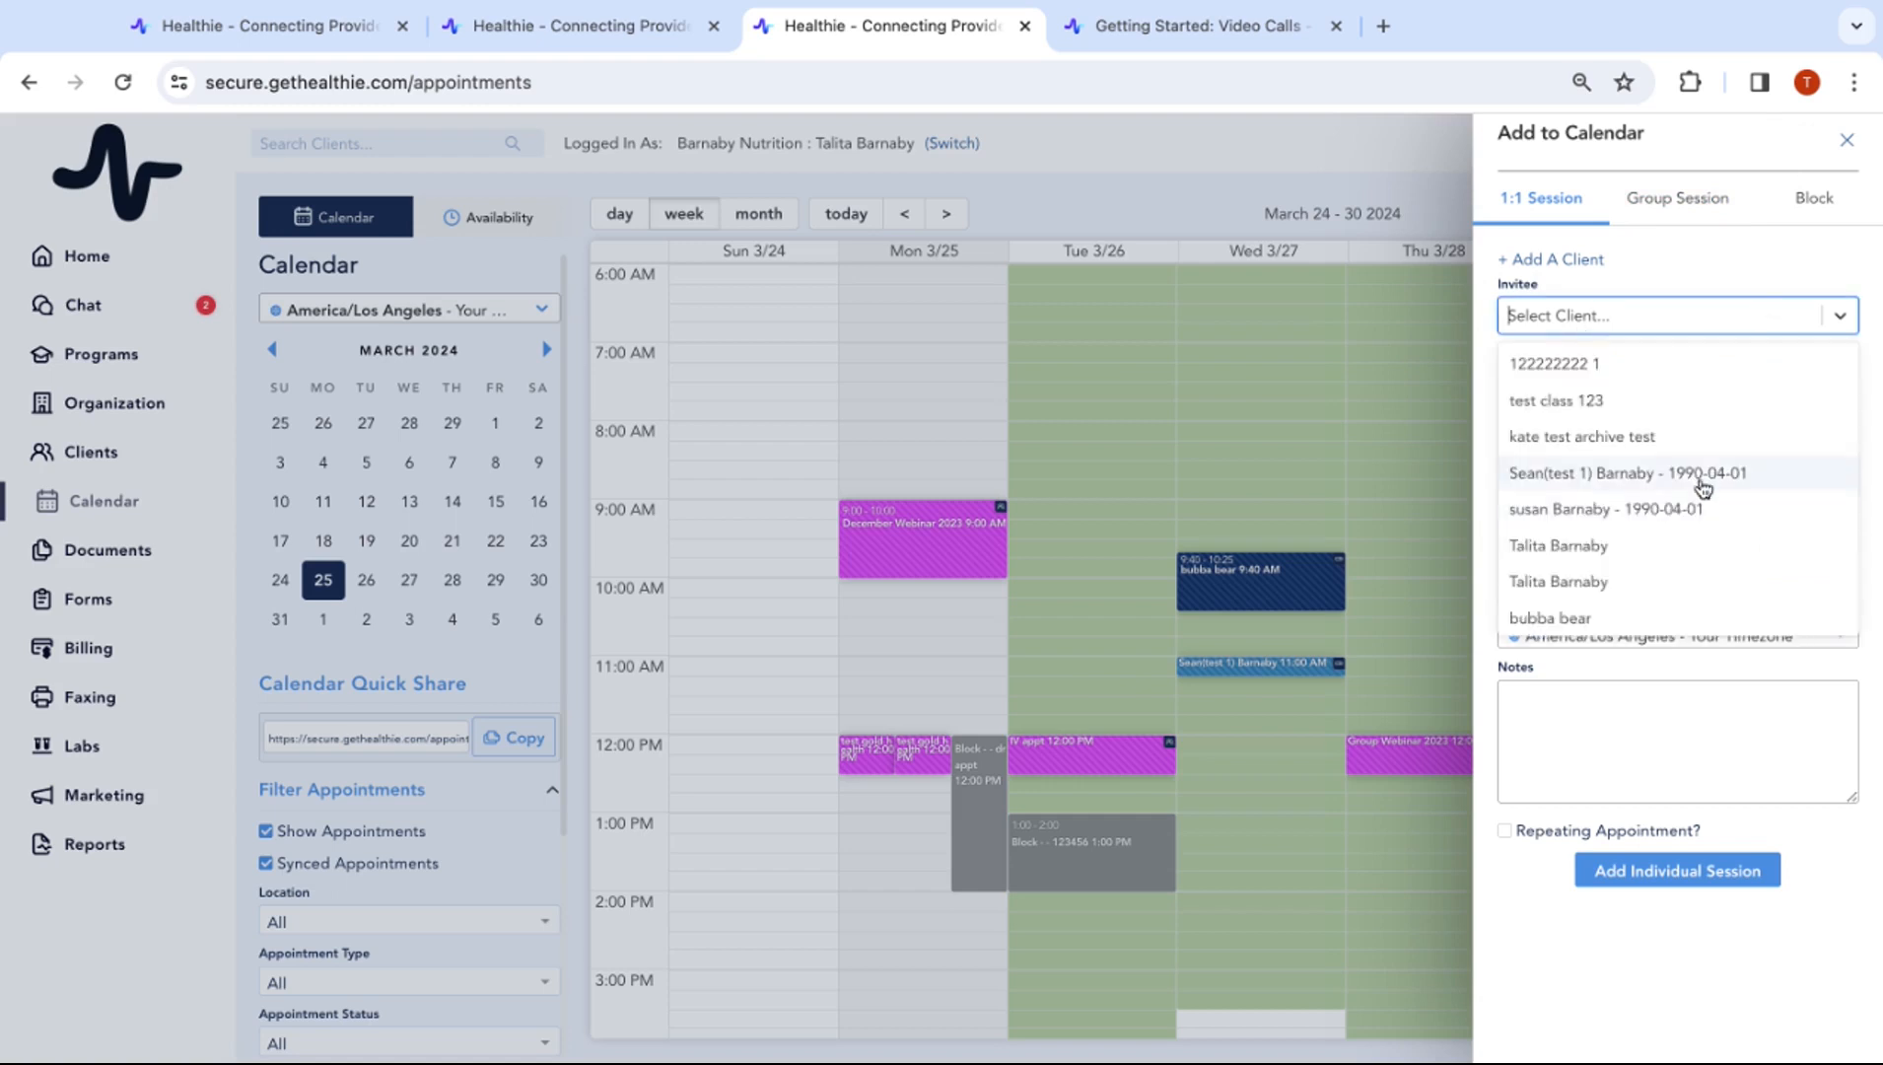
{"action": "scroll", "coordinate": [1656, 566], "scroll_direction": "down", "scroll_amount": 1}
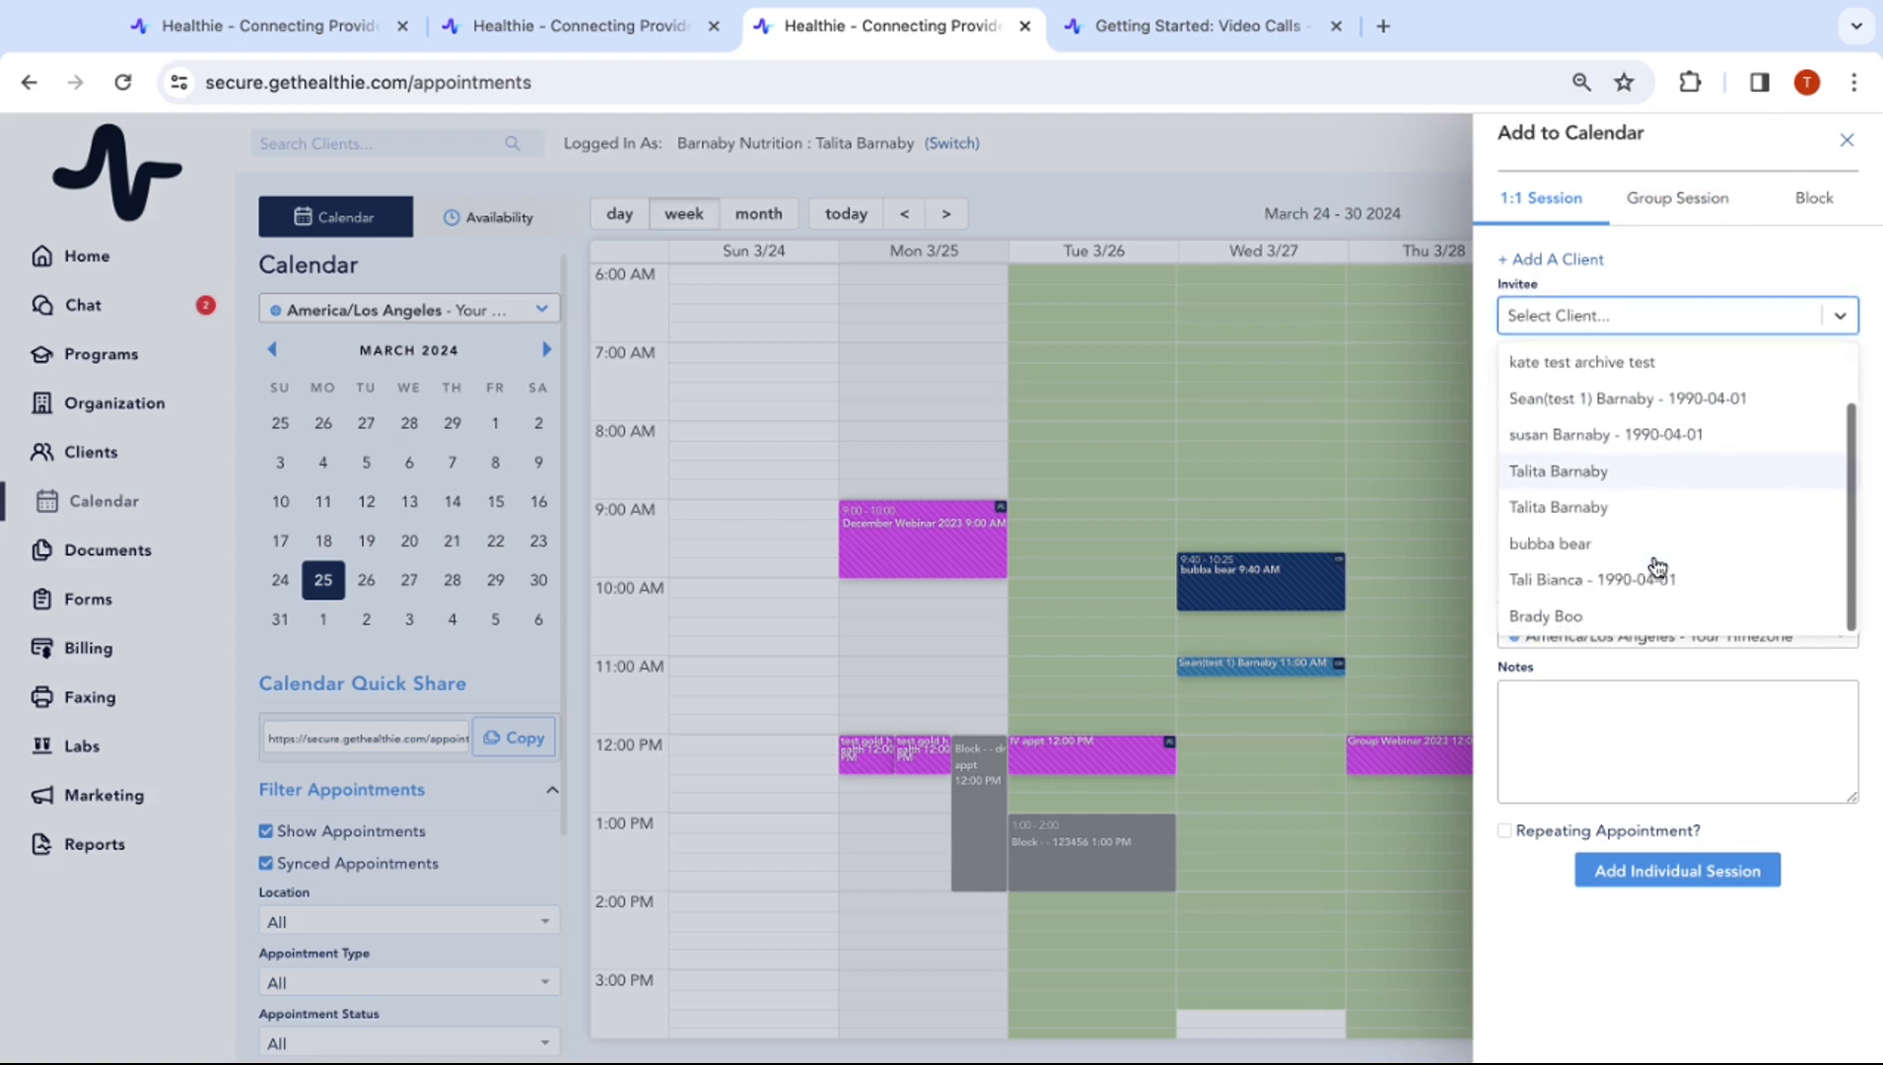
{"action": "left_click", "coordinate": [1603, 550]}
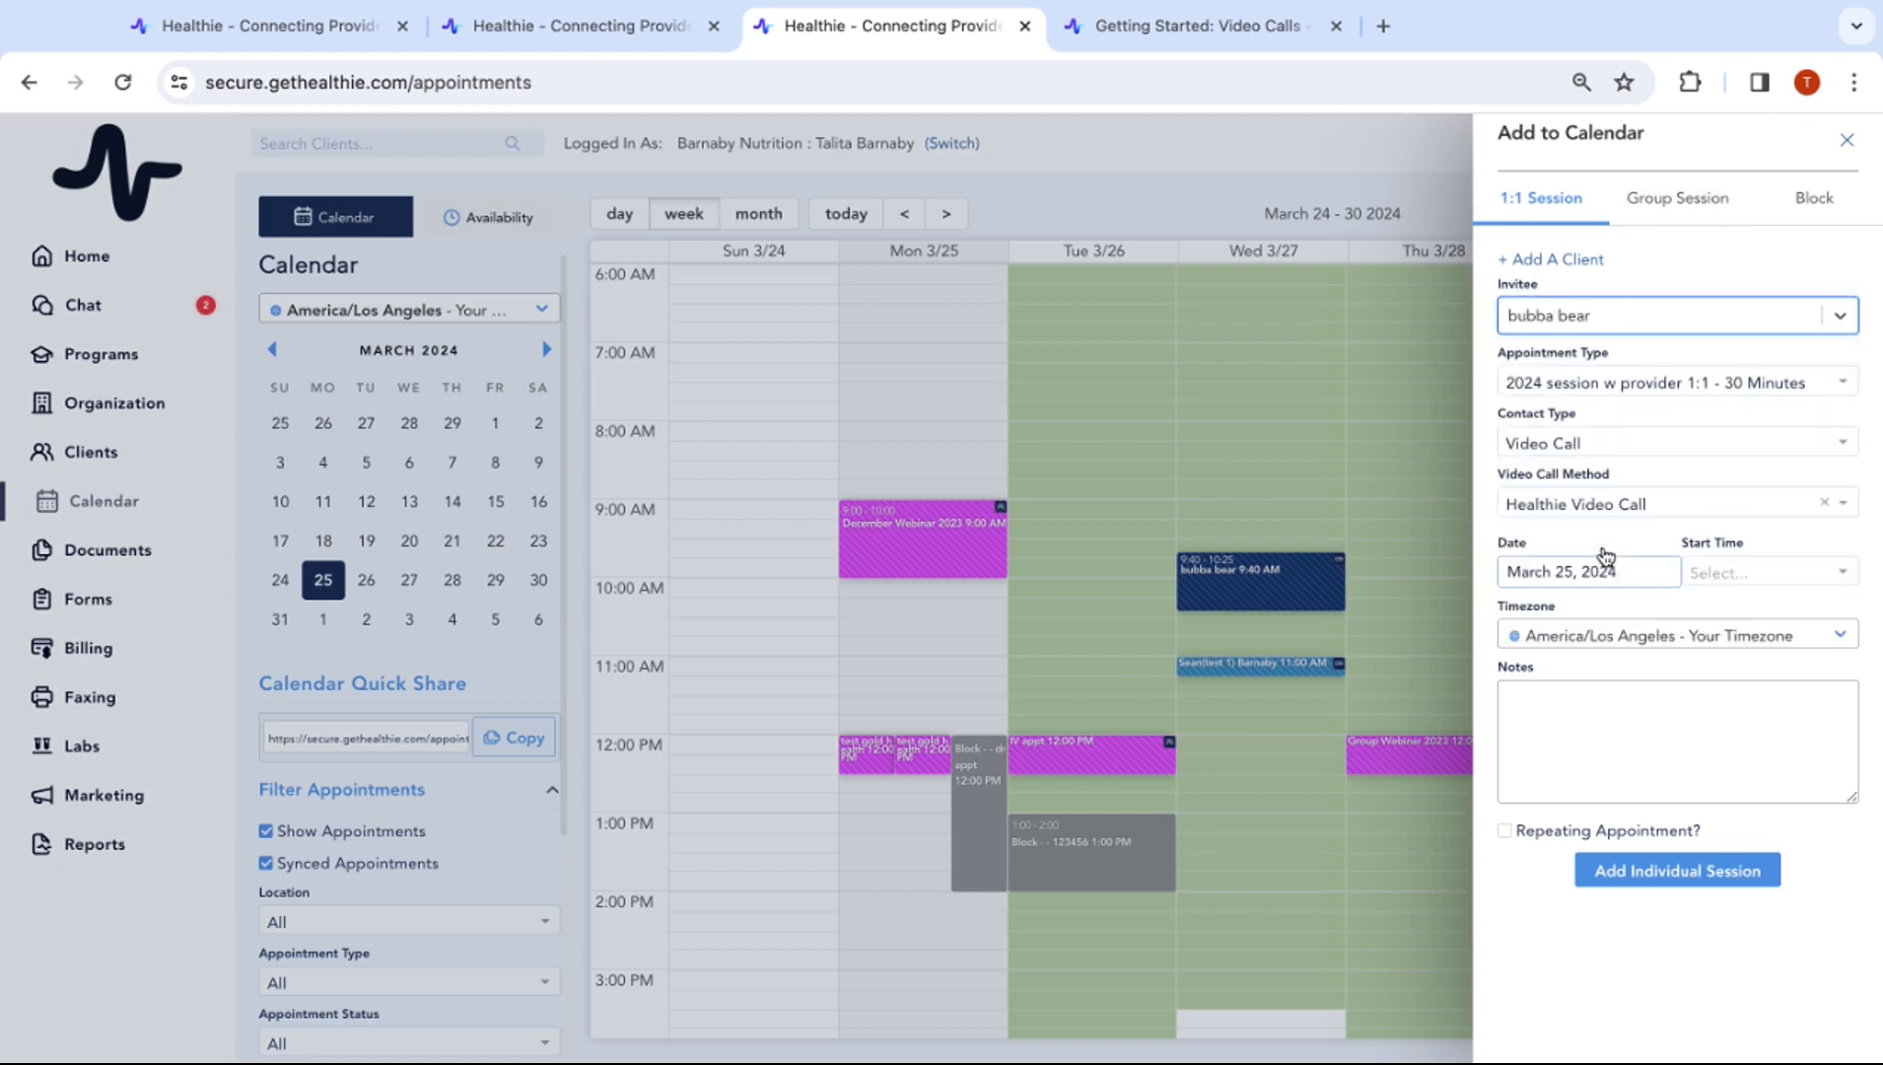
{"action": "left_click", "coordinate": [1661, 384]}
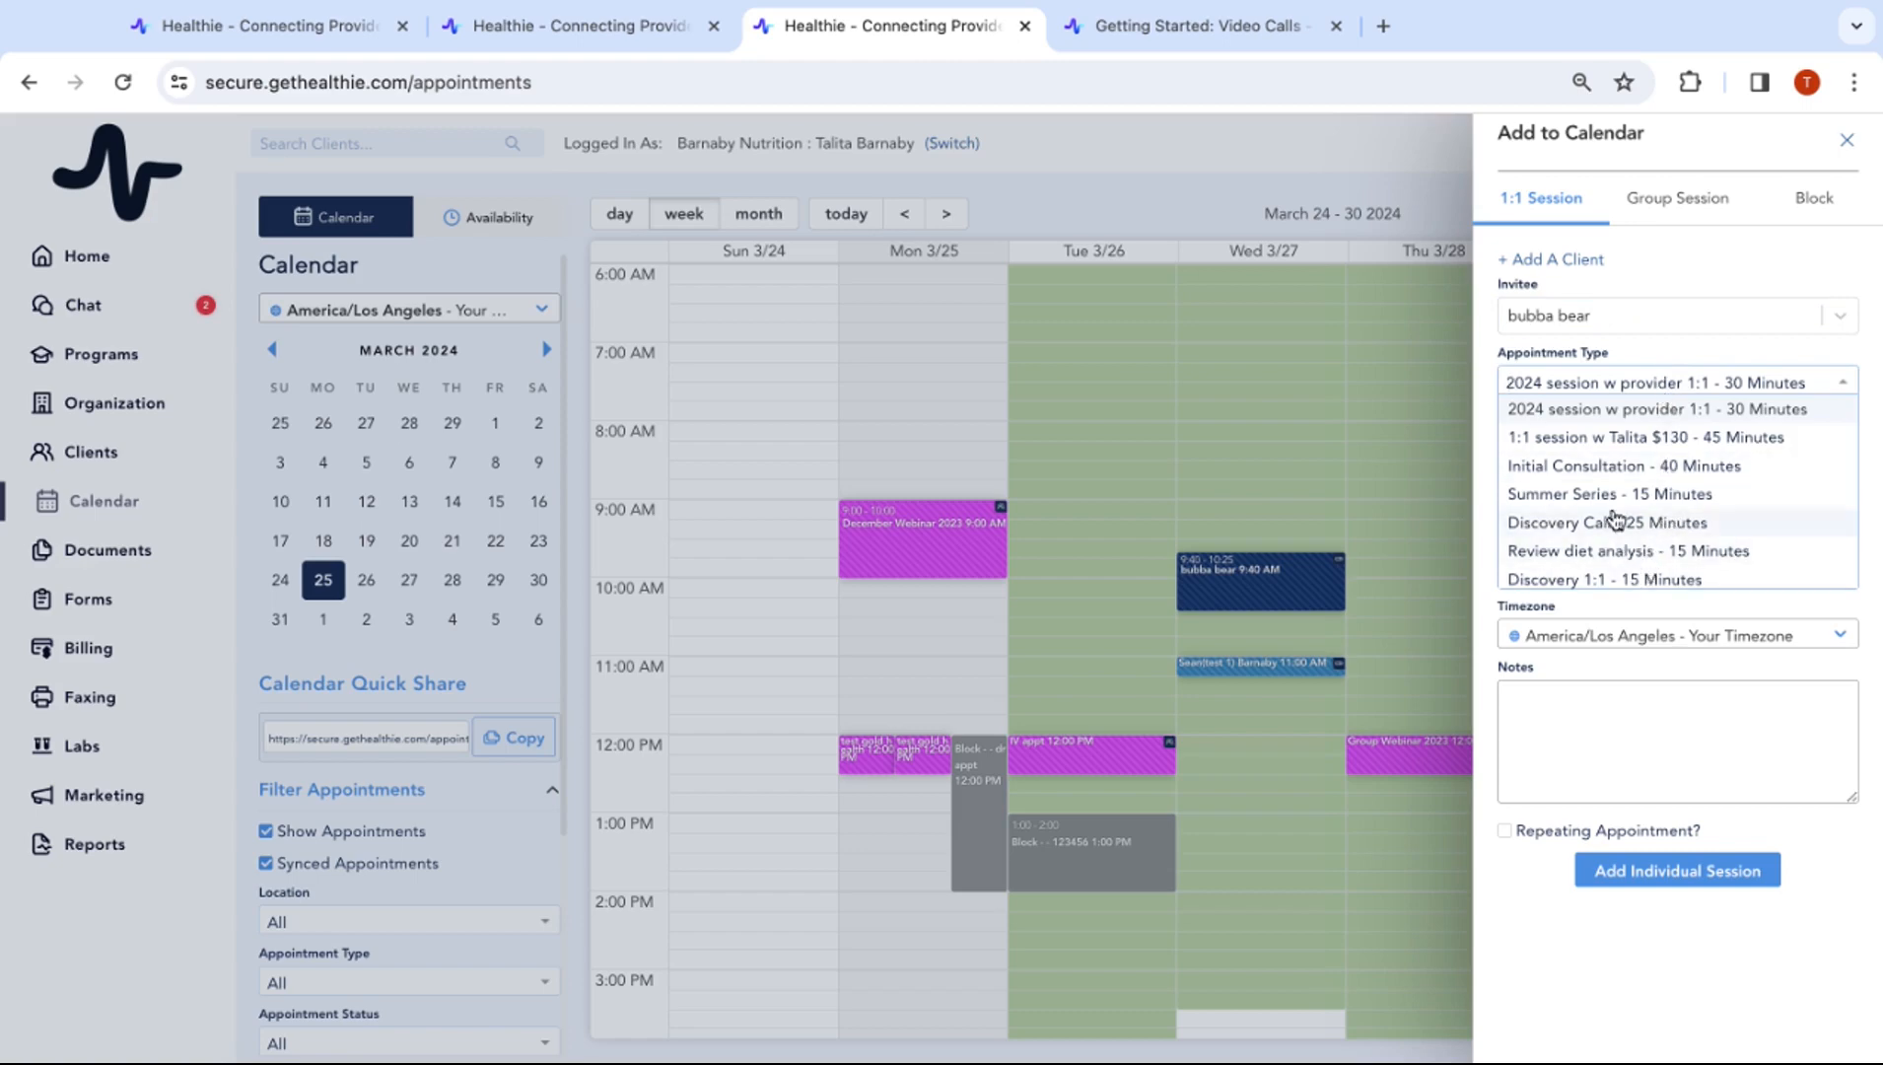
{"action": "left_click", "coordinate": [1611, 466]}
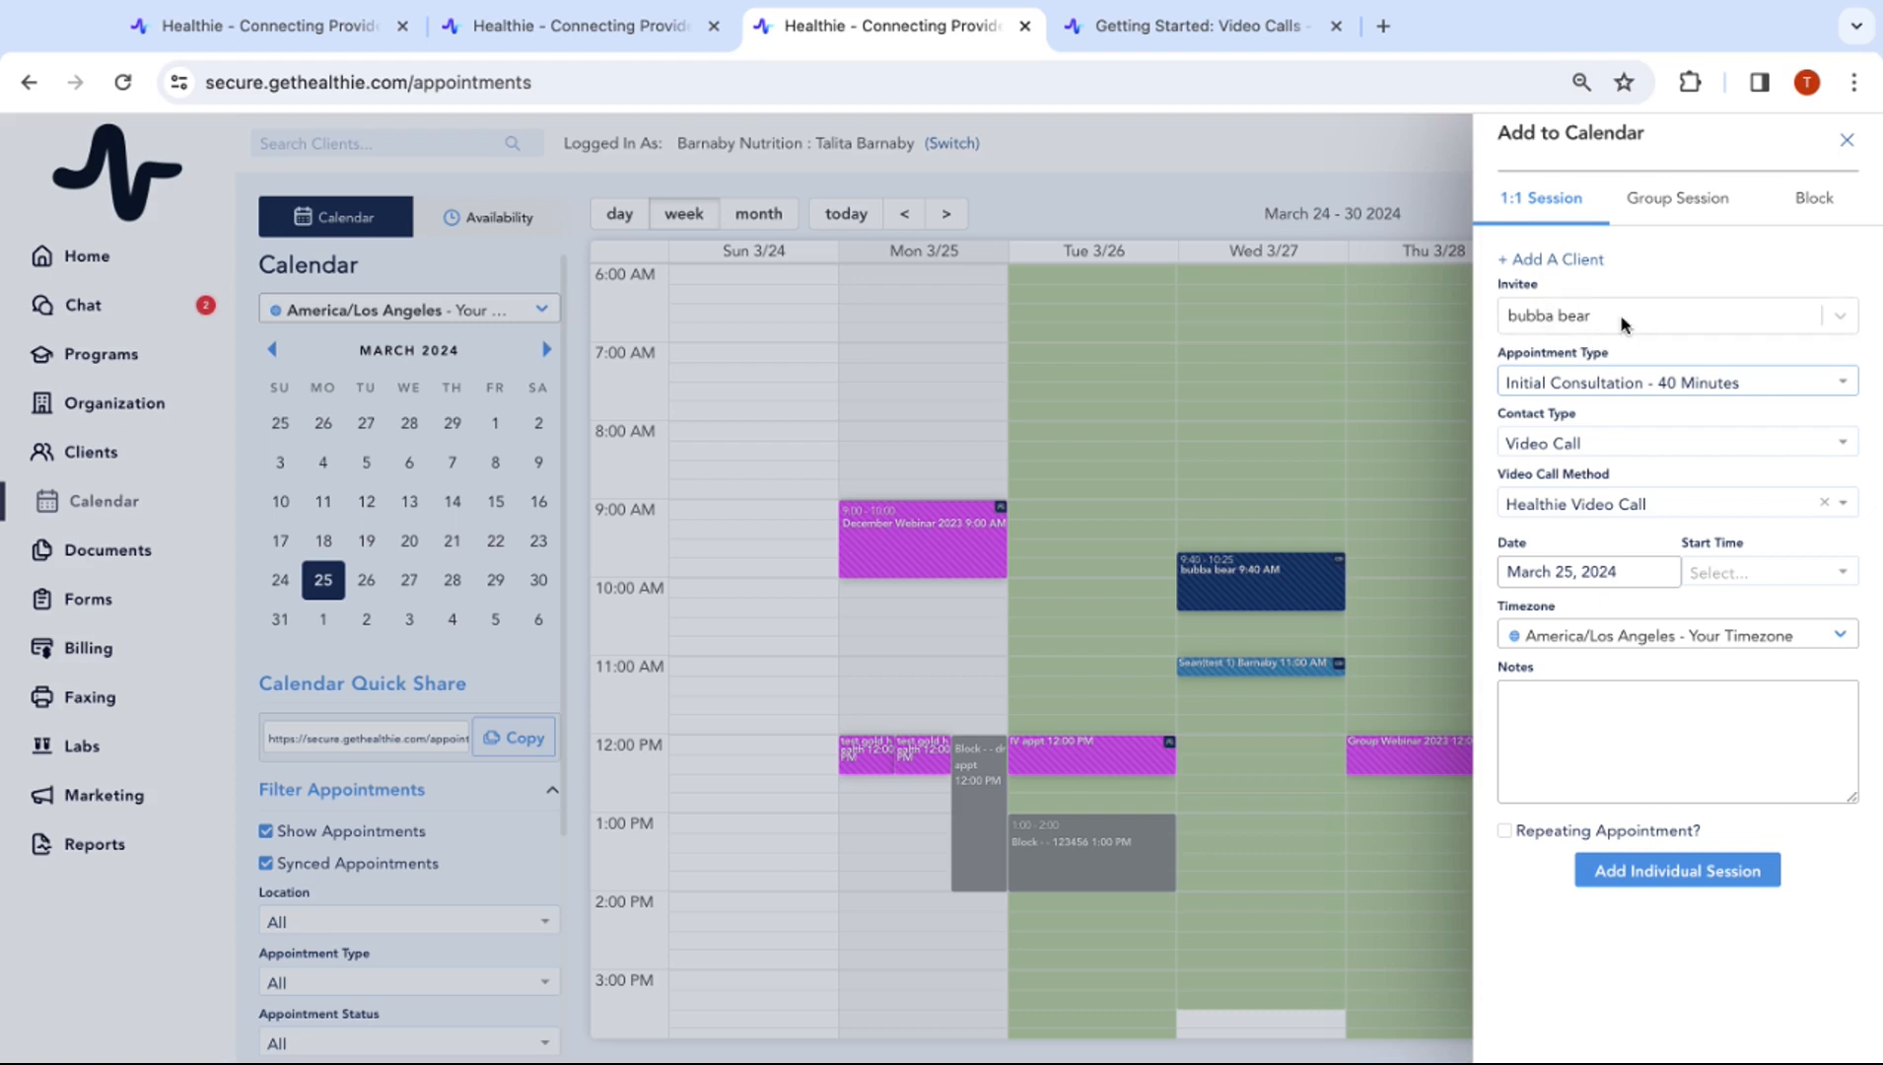
Enter the client's first name, last name and e-mail in the Add Client dialog, then add them as invitee
{"action": "left_click", "coordinate": [1547, 261]}
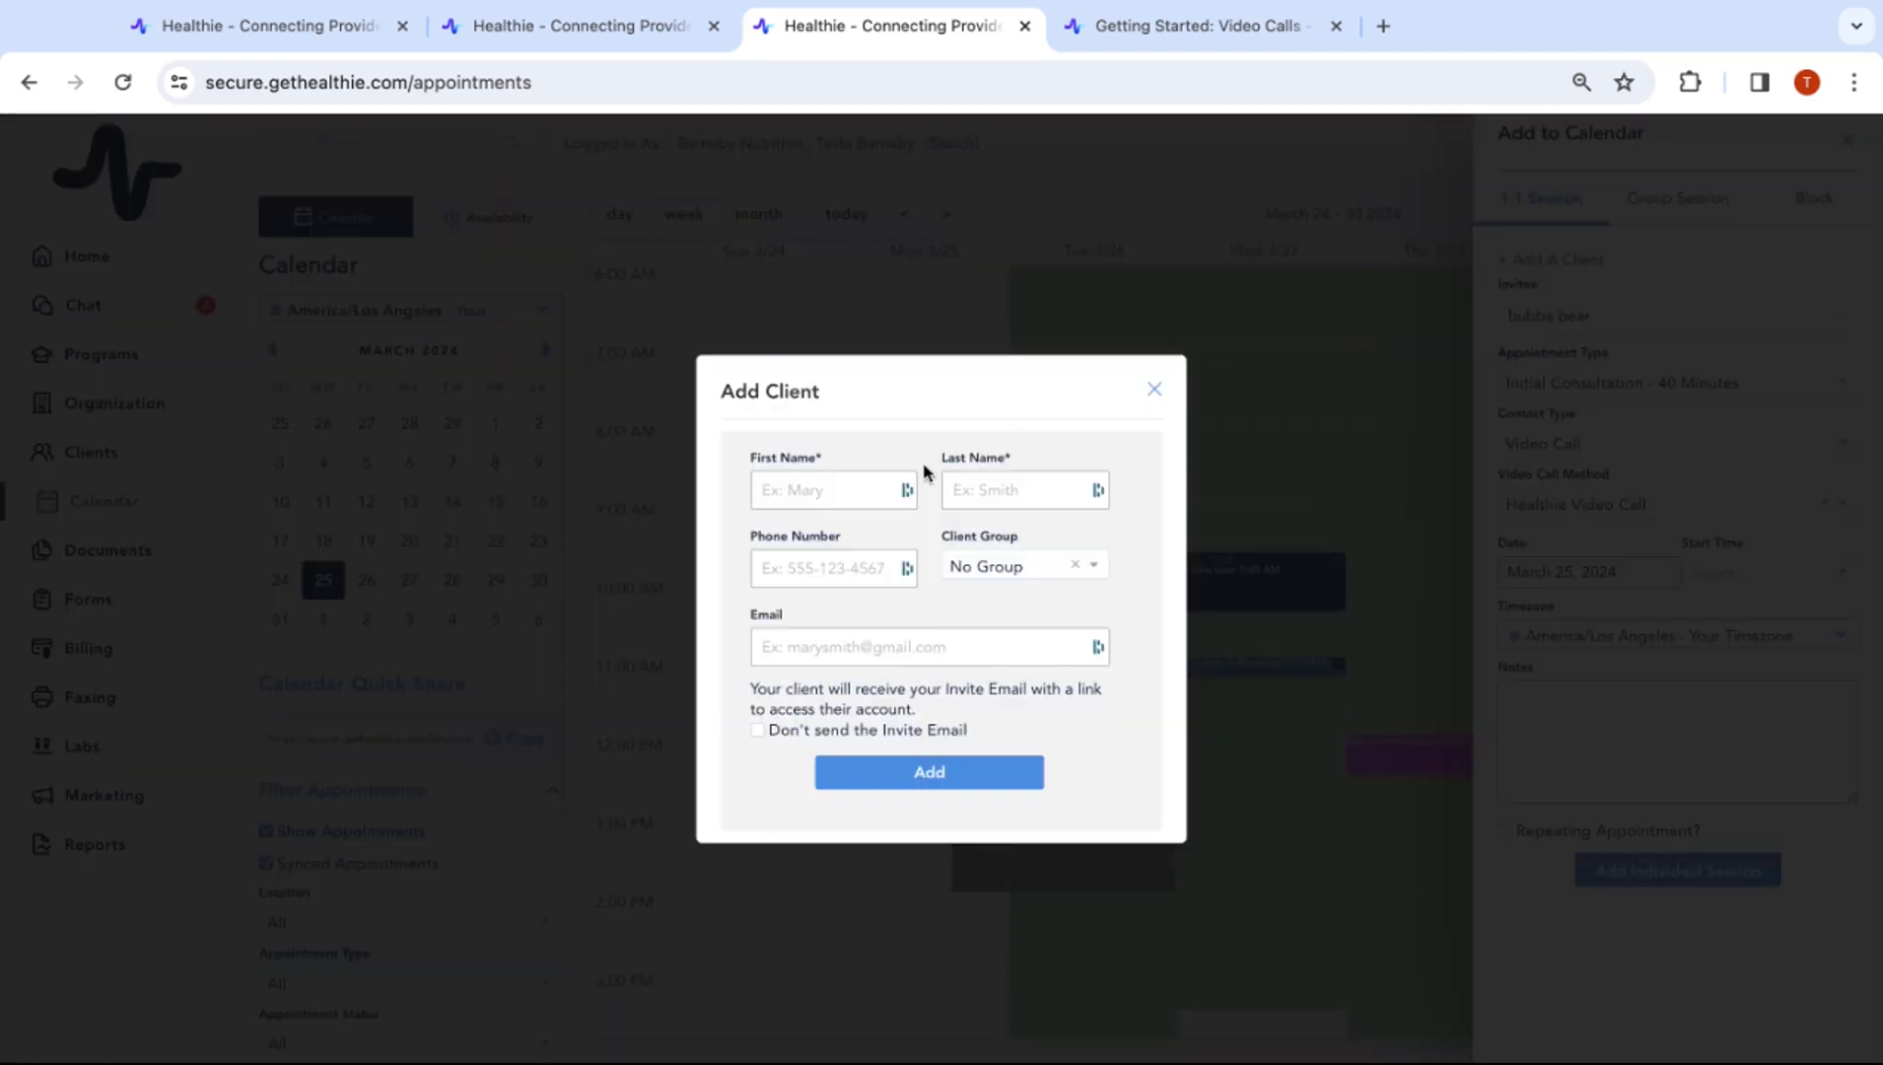
{"action": "left_click", "coordinate": [841, 489]}
{"action": "left_click", "coordinate": [991, 493]}
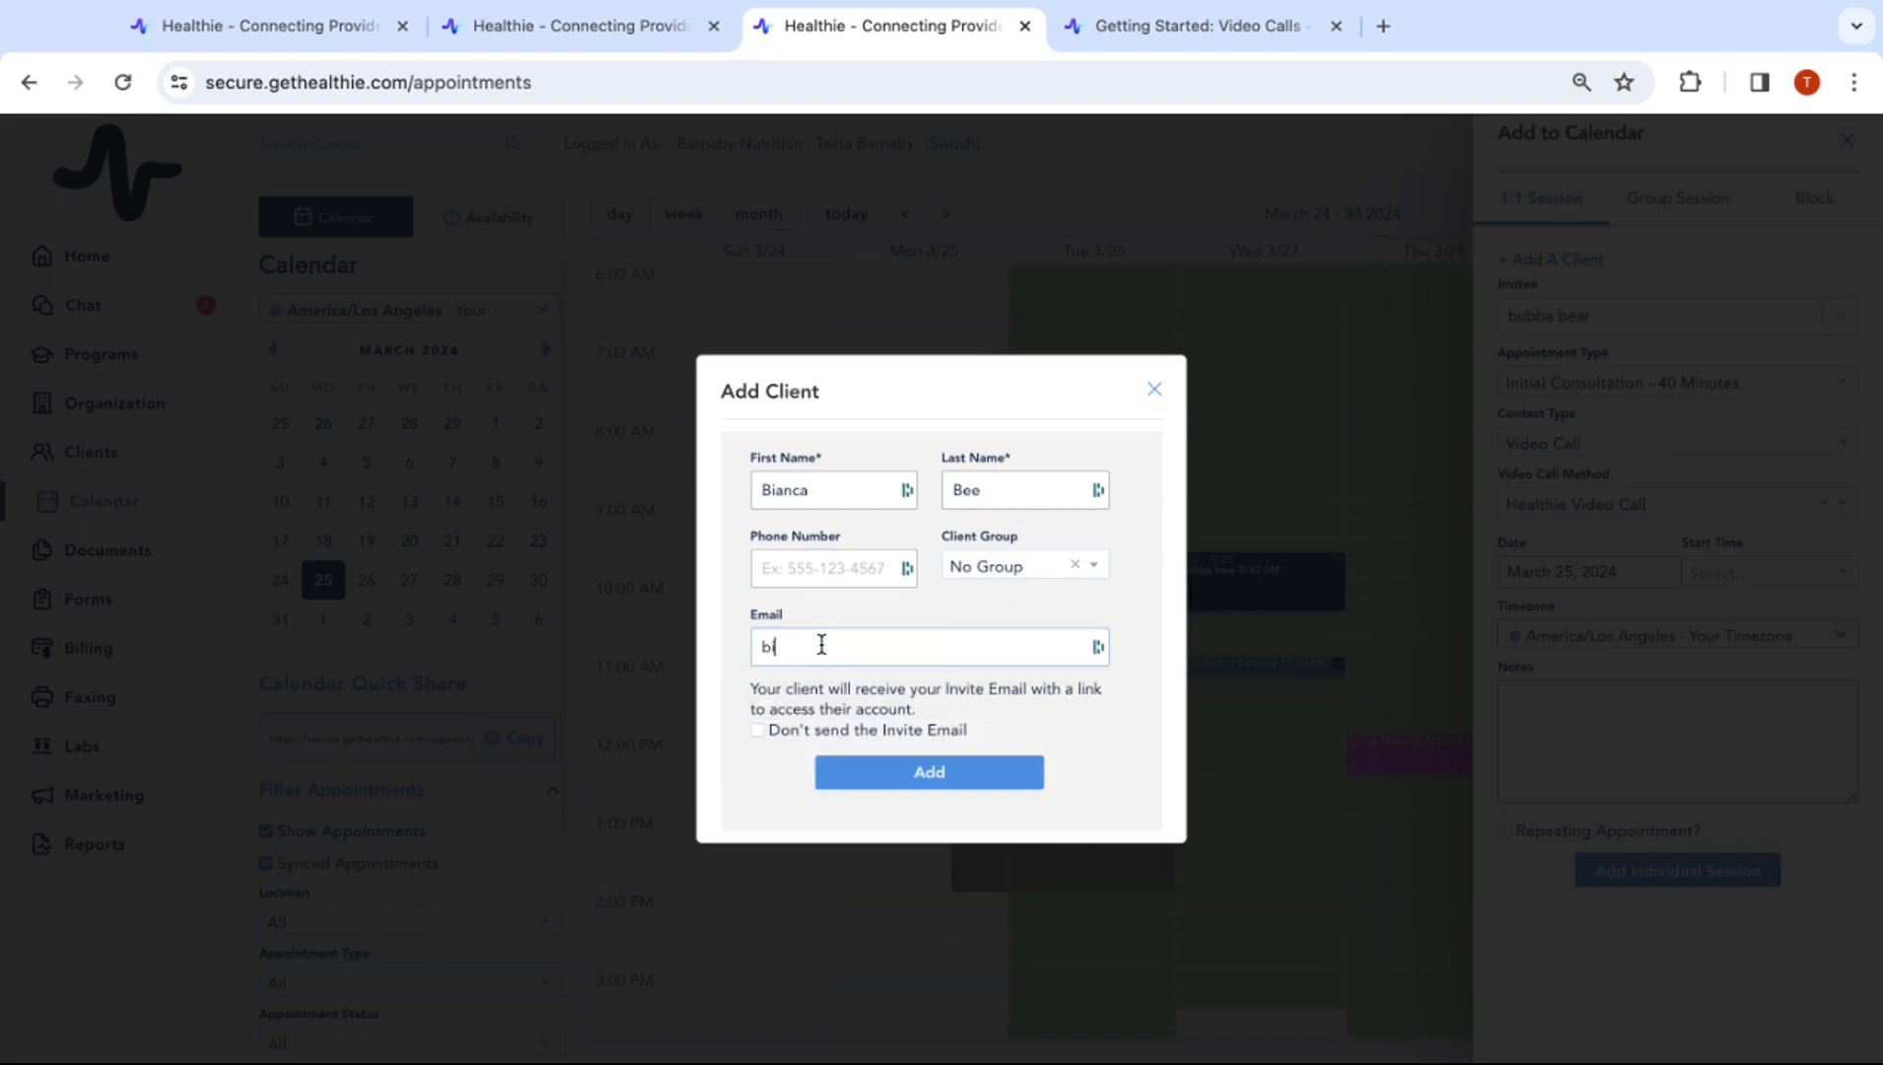
{"action": "left_click", "coordinate": [808, 647]}
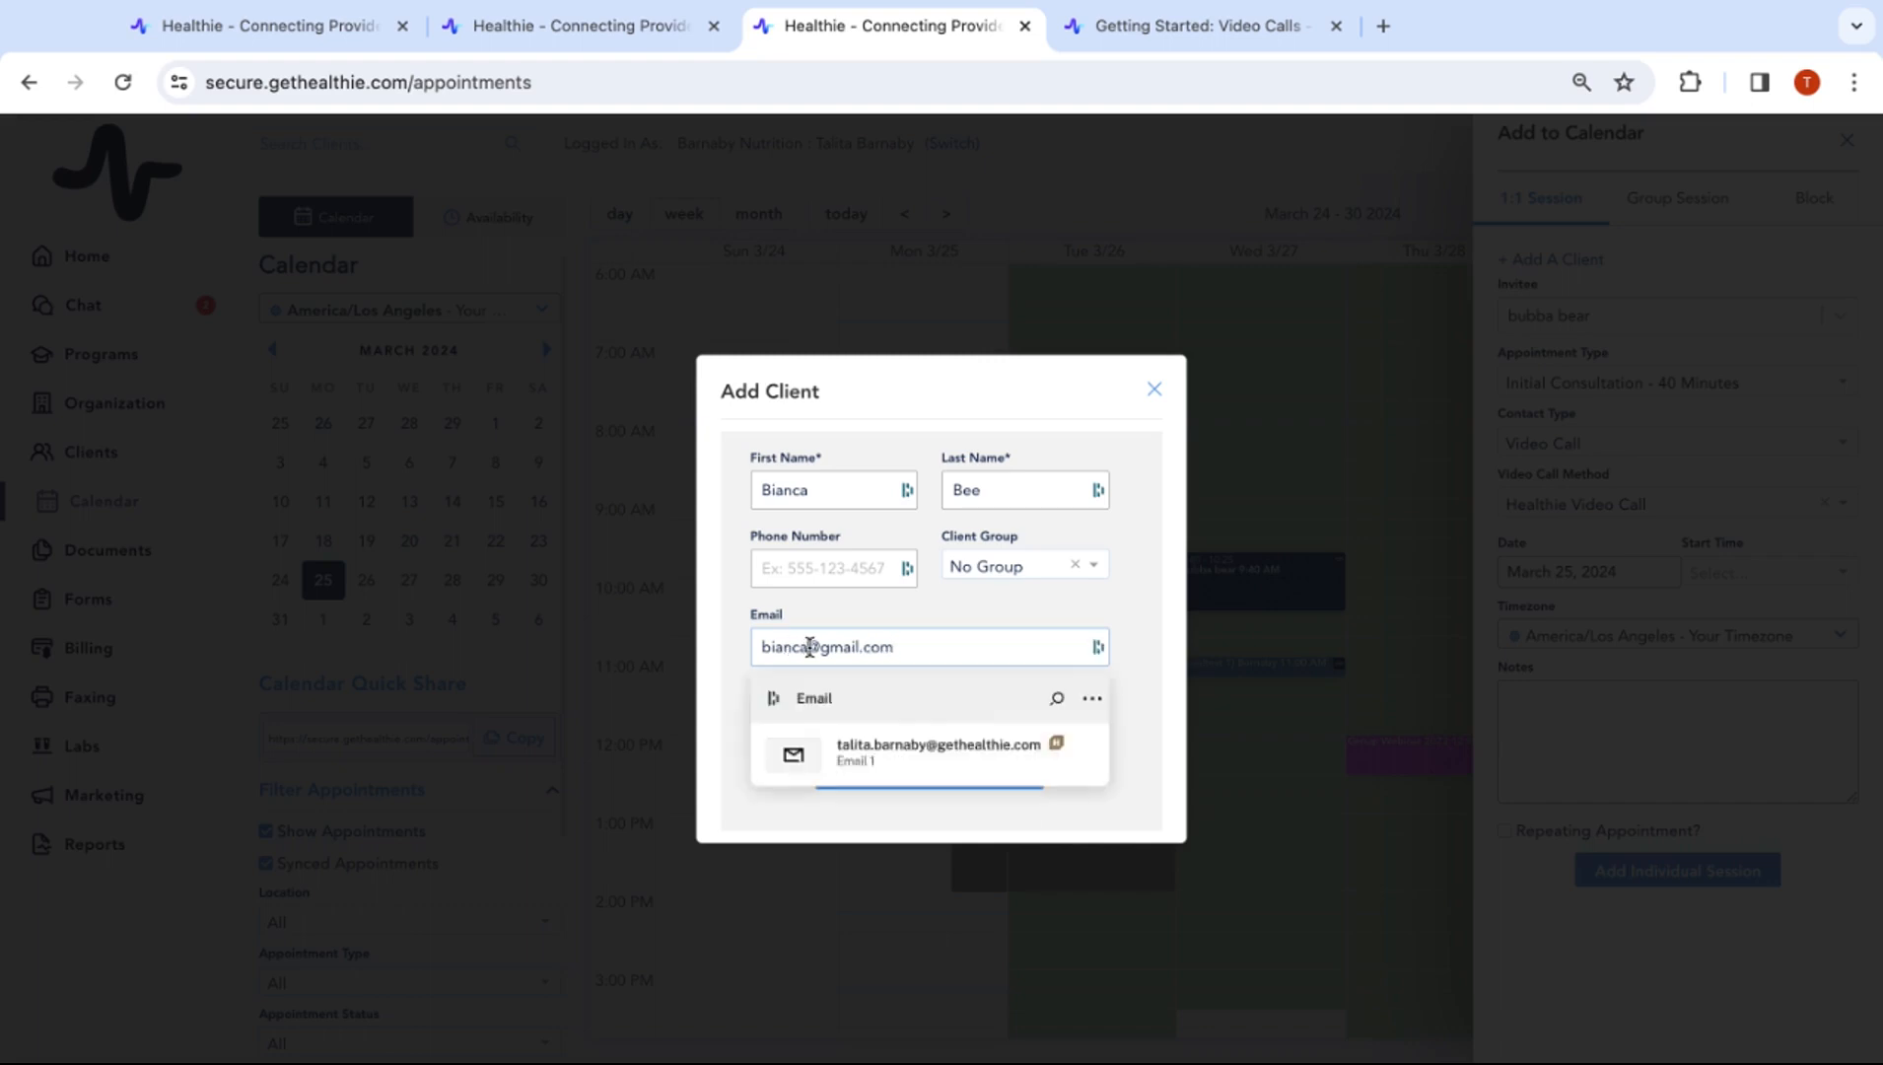
{"action": "type", "text": "12345678iop"}
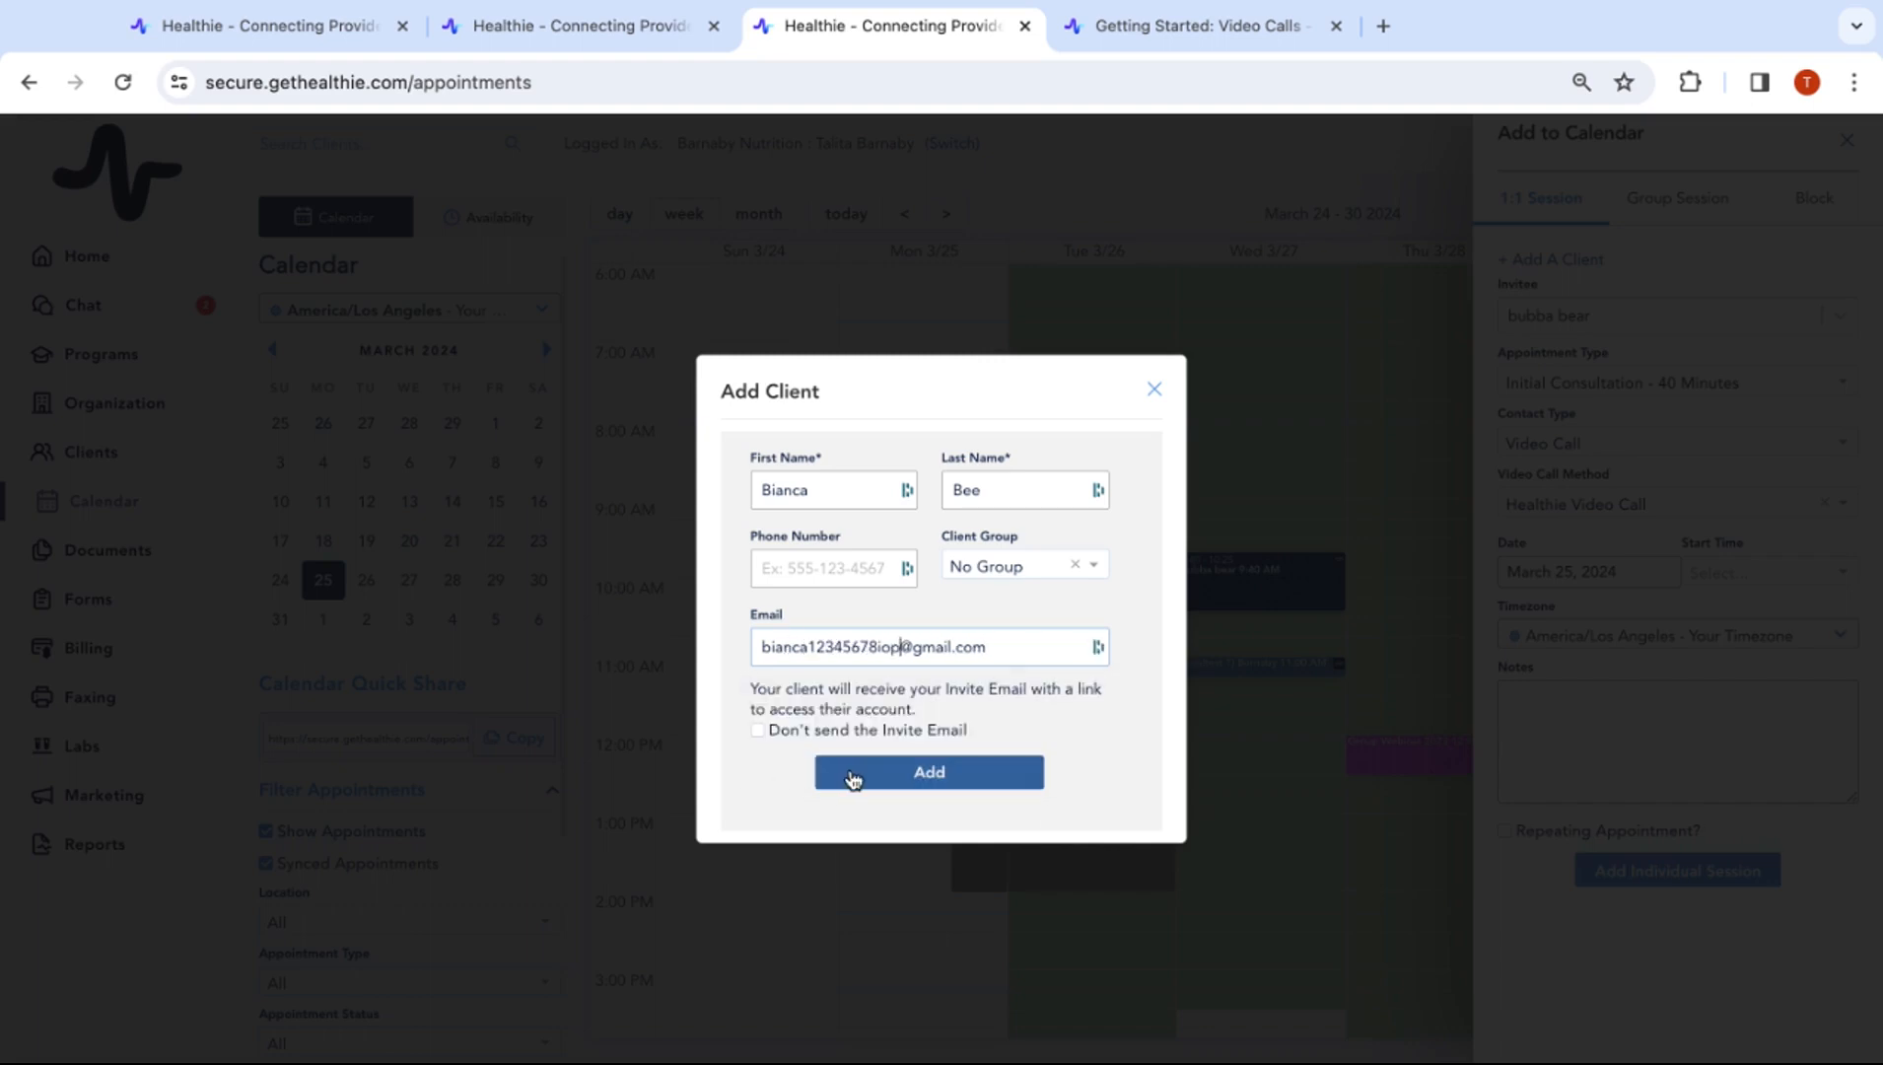
{"action": "left_click", "coordinate": [853, 780]}
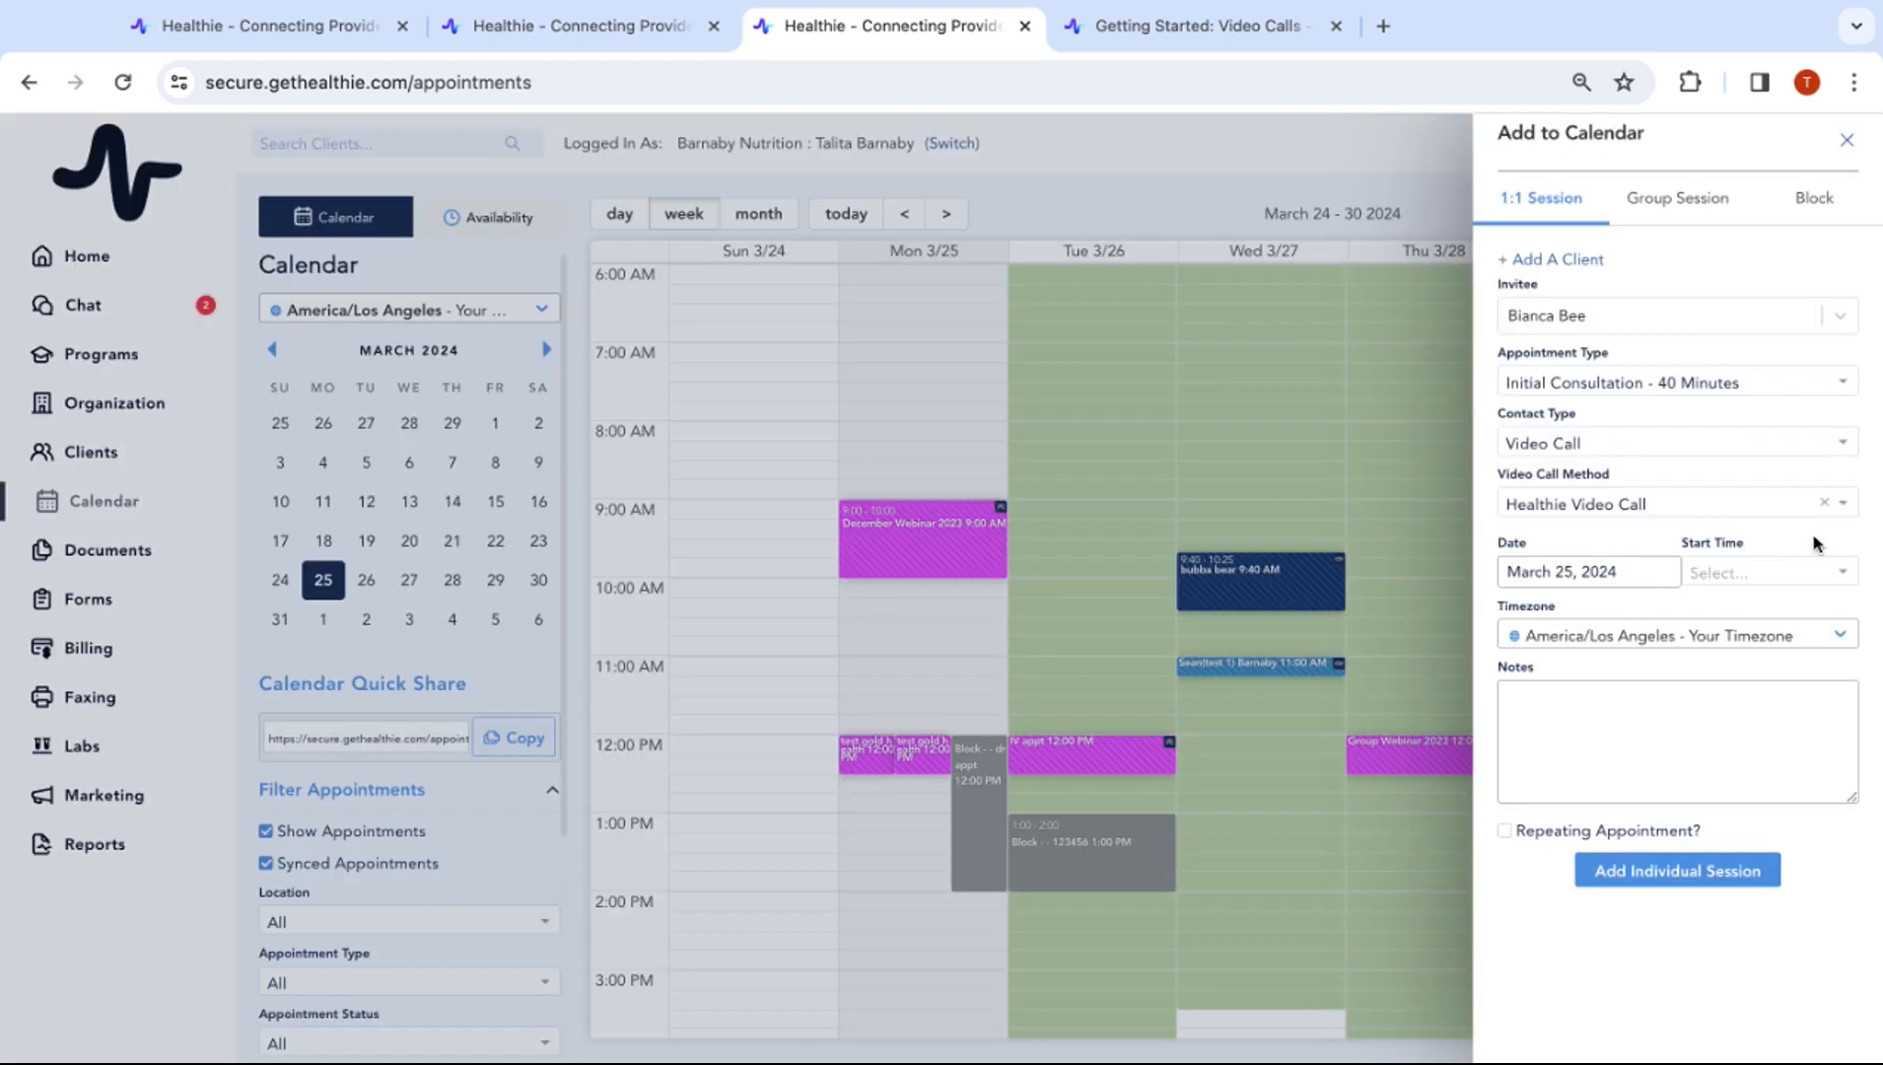
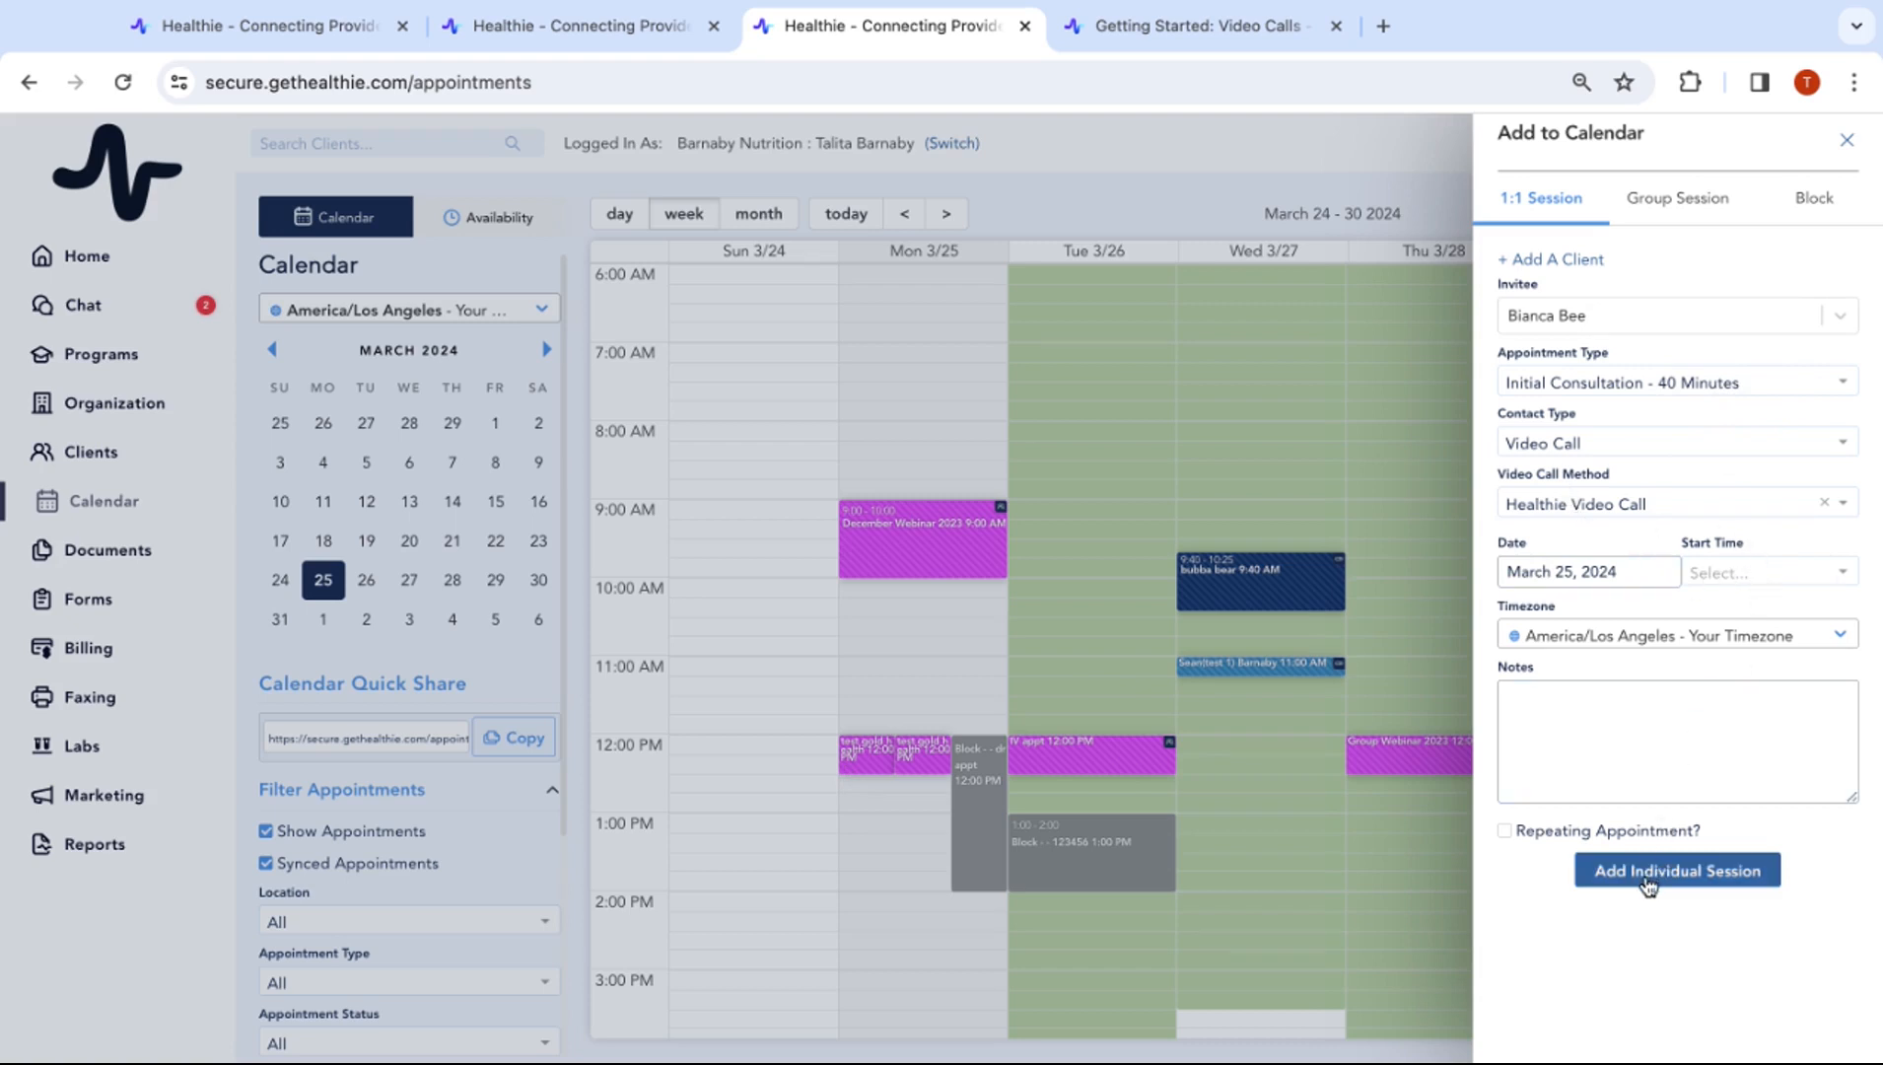
Make the consultation a repeating appointment, weekly, repeated 4 times
{"action": "left_click", "coordinate": [1551, 840]}
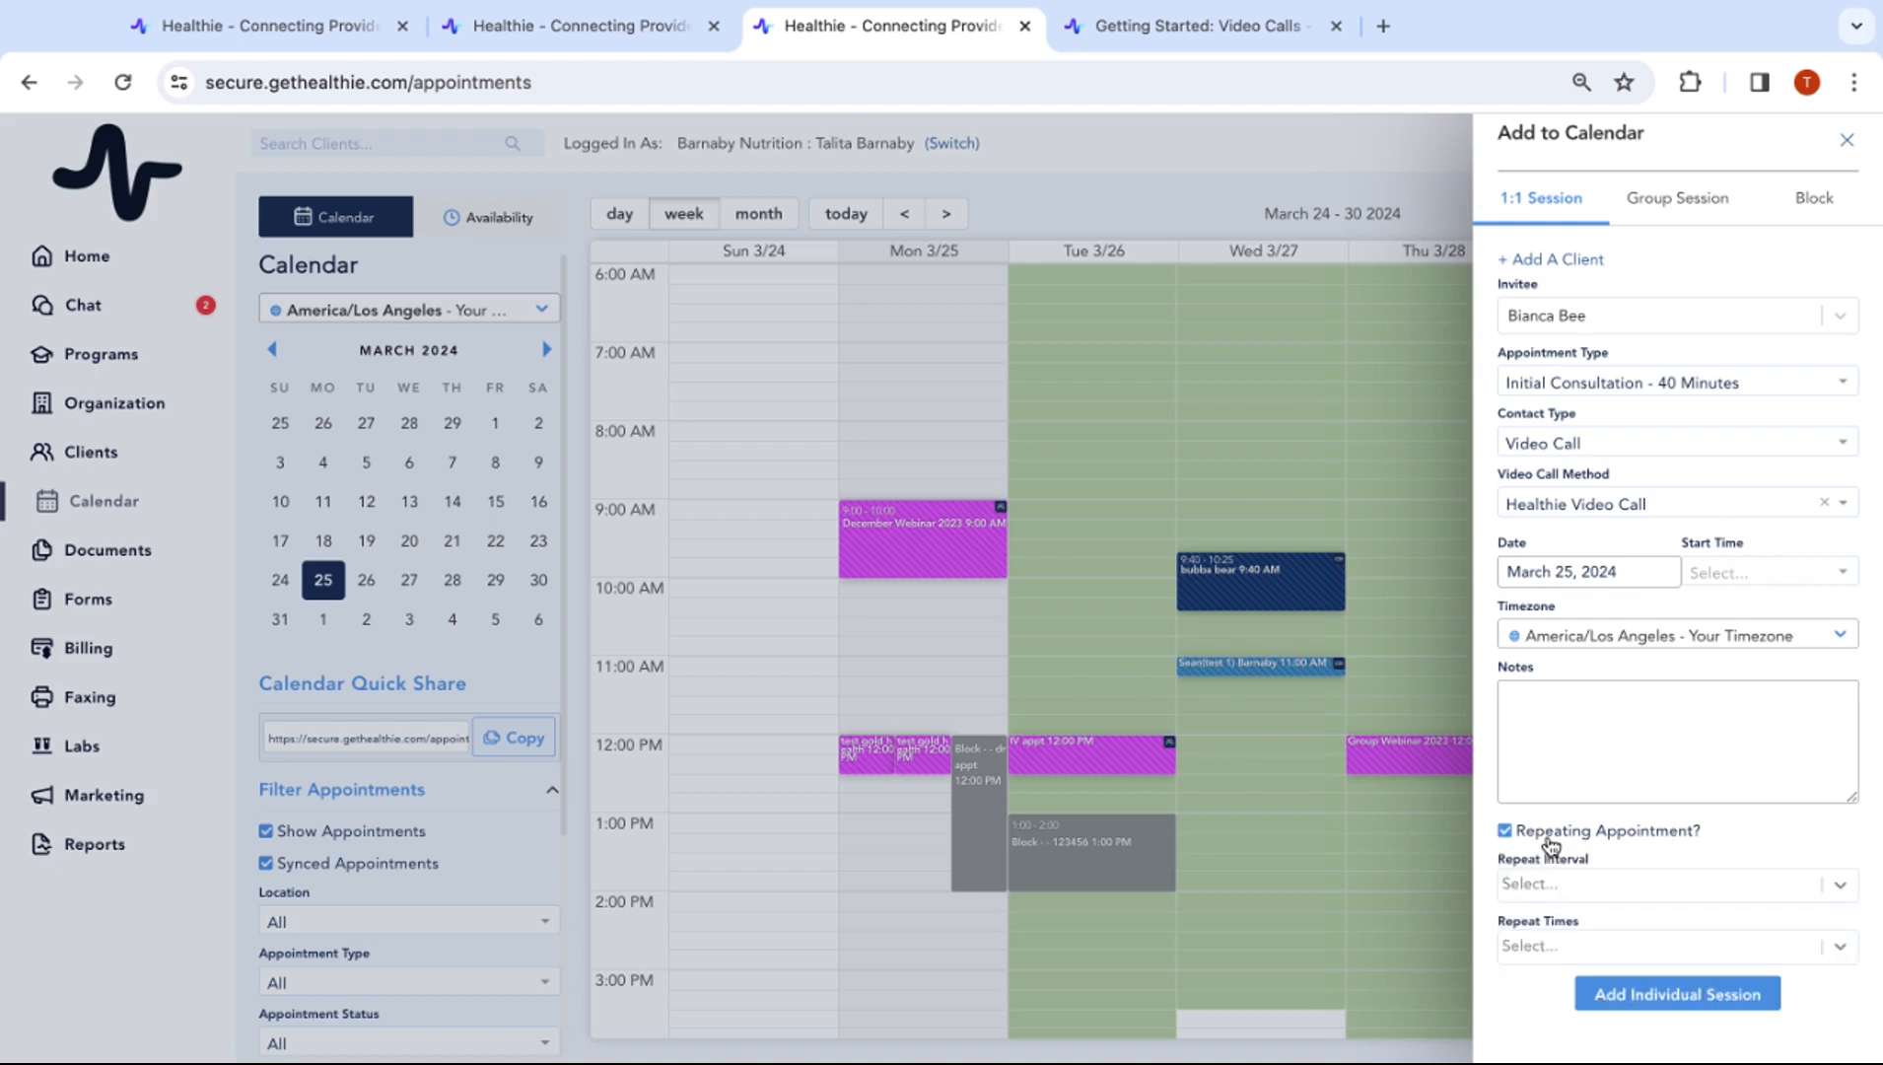
{"action": "left_click", "coordinate": [1627, 884]}
{"action": "left_click", "coordinate": [1624, 927]}
{"action": "left_click", "coordinate": [1620, 946]}
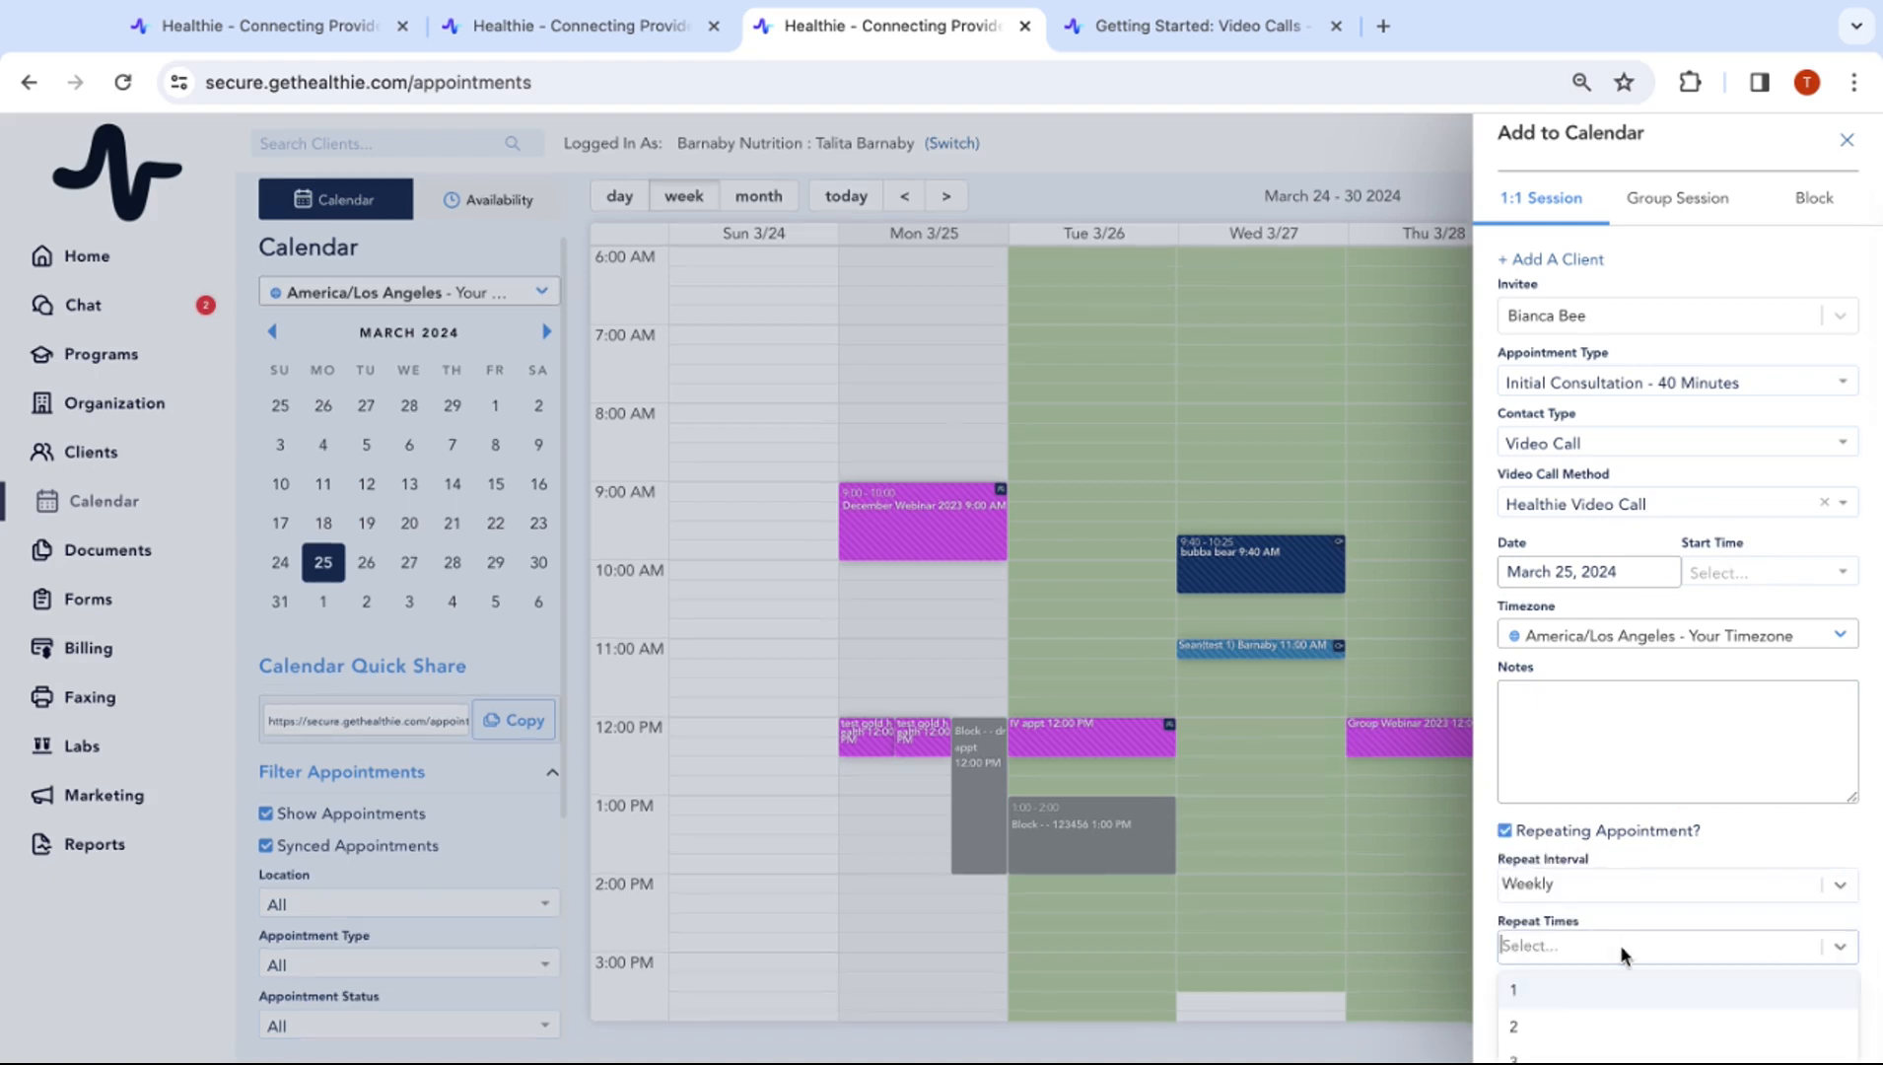
{"action": "scroll", "coordinate": [1576, 1048], "scroll_direction": "down", "scroll_amount": 2}
{"action": "left_click", "coordinate": [1574, 1051]}
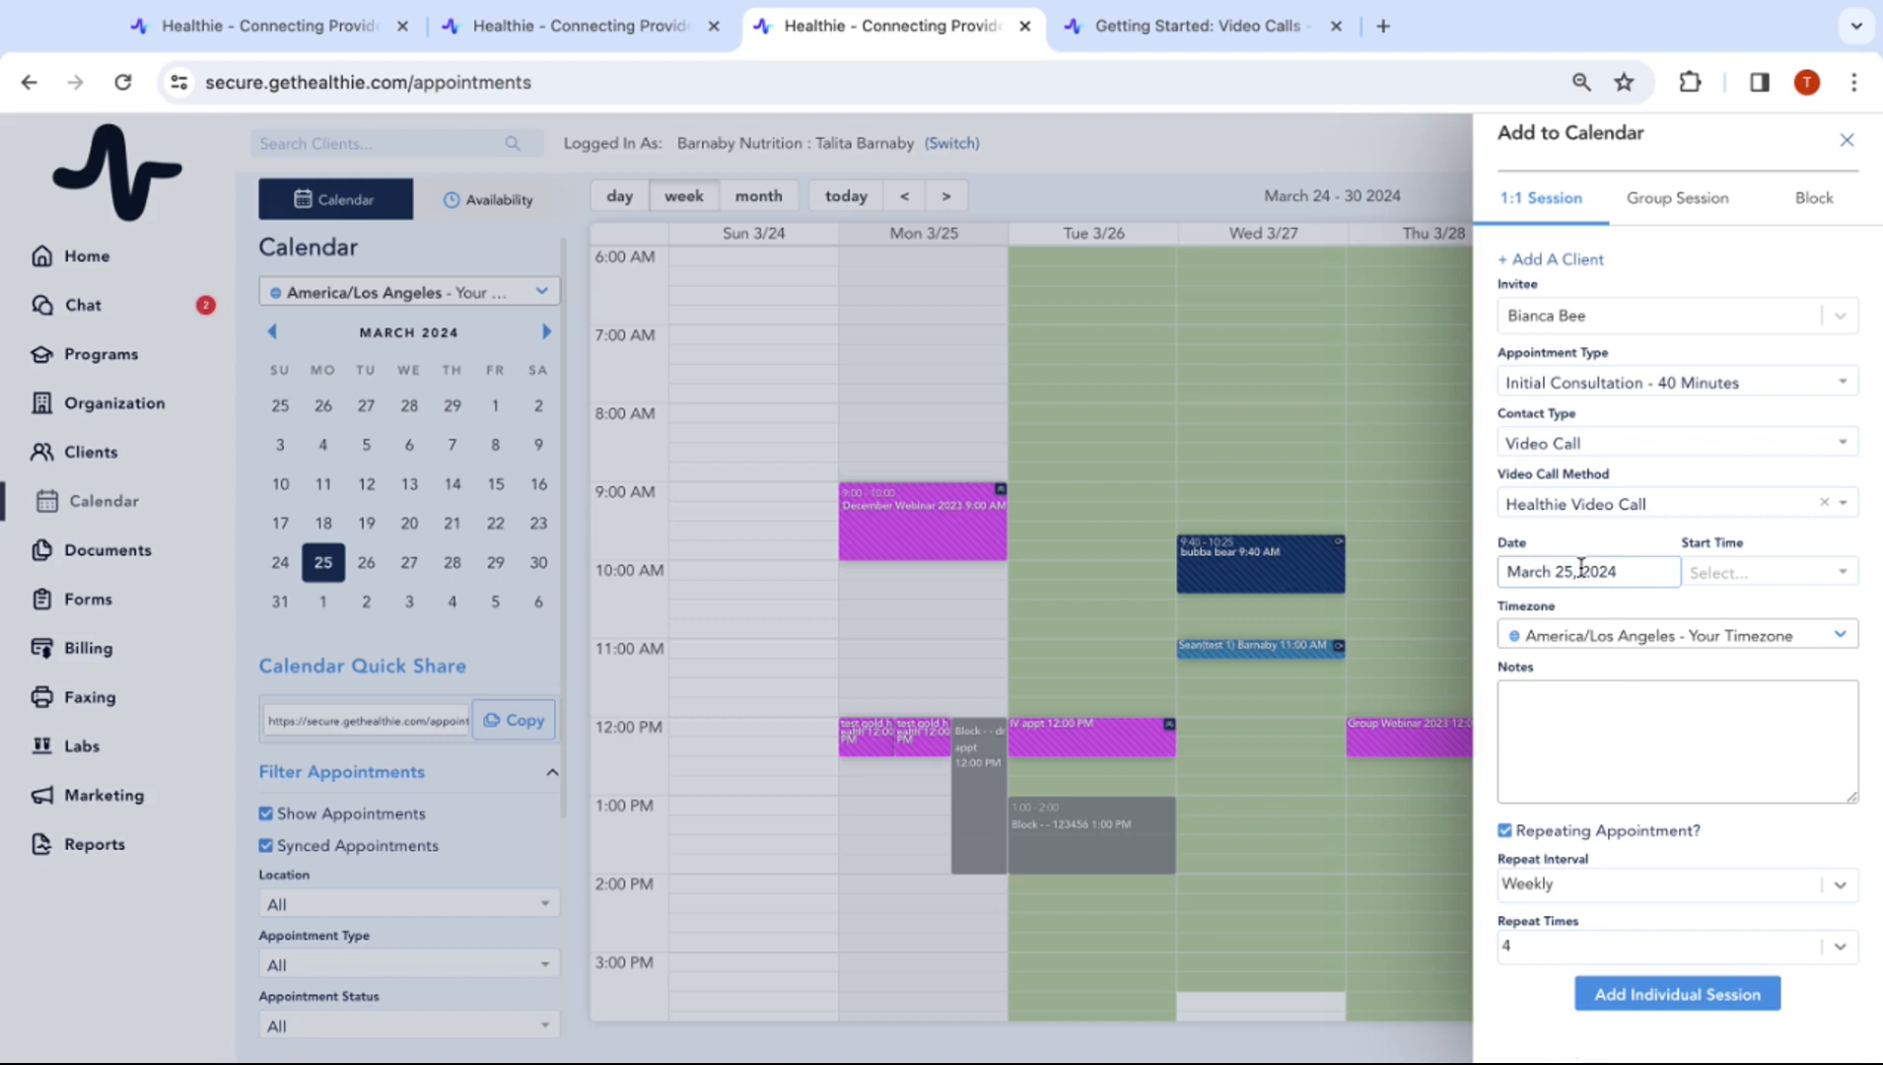
Set the start time to 2:00 PM and add the individual session
{"action": "left_click", "coordinate": [1745, 574]}
{"action": "scroll", "coordinate": [1750, 681], "scroll_direction": "down", "scroll_amount": 5}
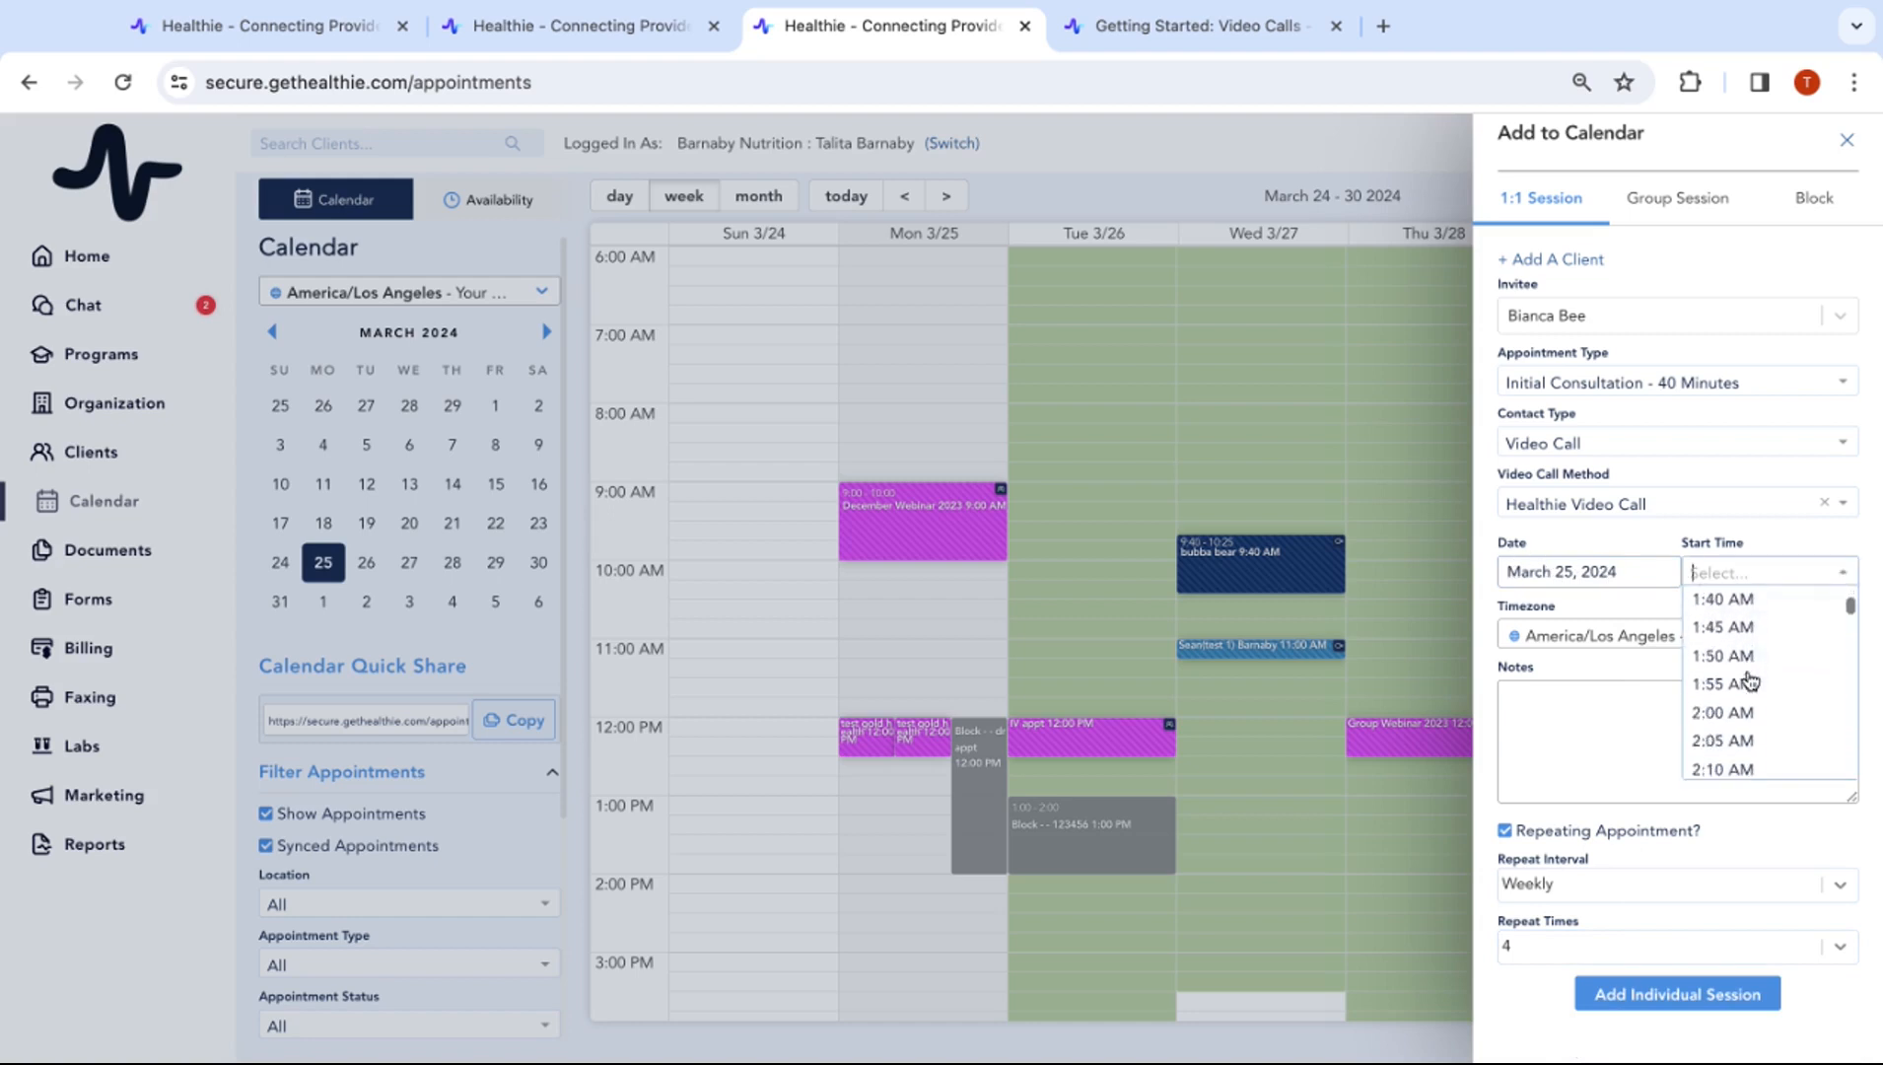
{"action": "scroll", "coordinate": [1750, 680], "scroll_direction": "down", "scroll_amount": 1}
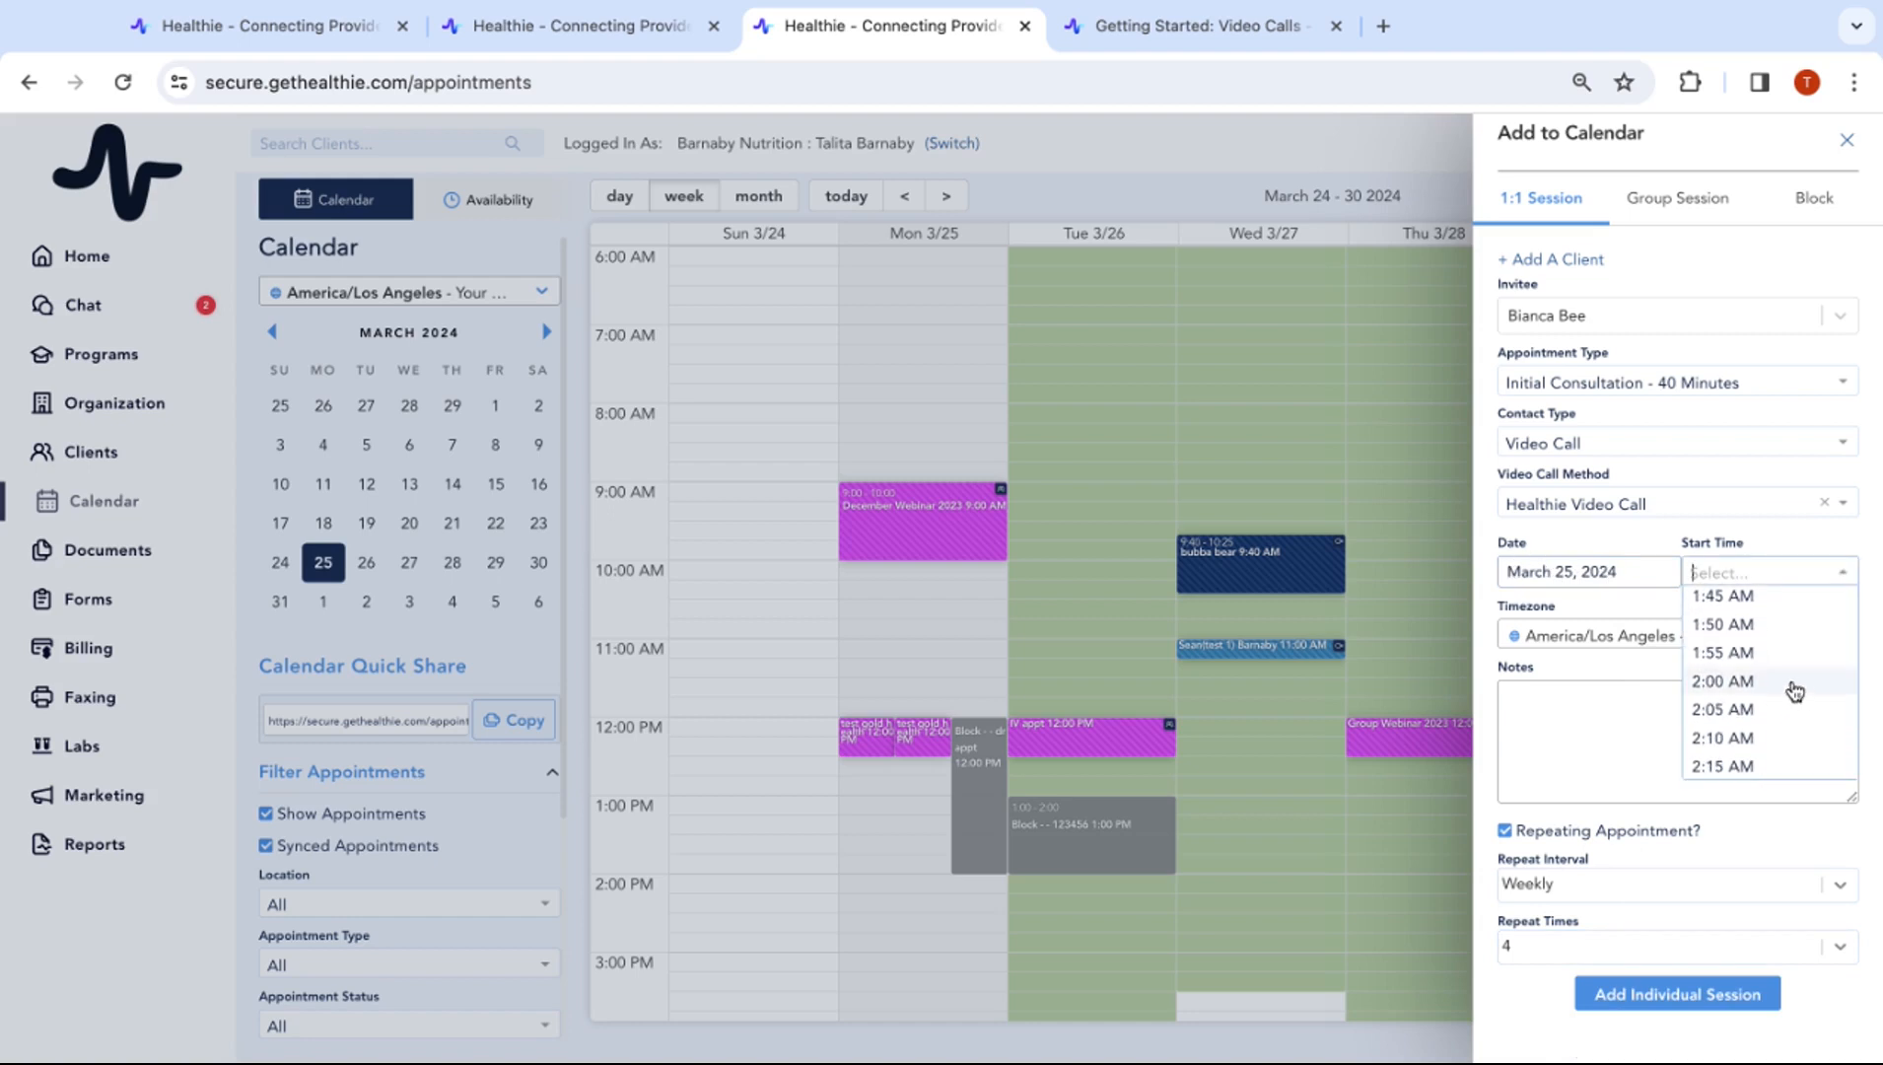
{"action": "scroll", "coordinate": [1794, 690], "scroll_direction": "down", "scroll_amount": 3}
{"action": "type", "text": "2:00"}
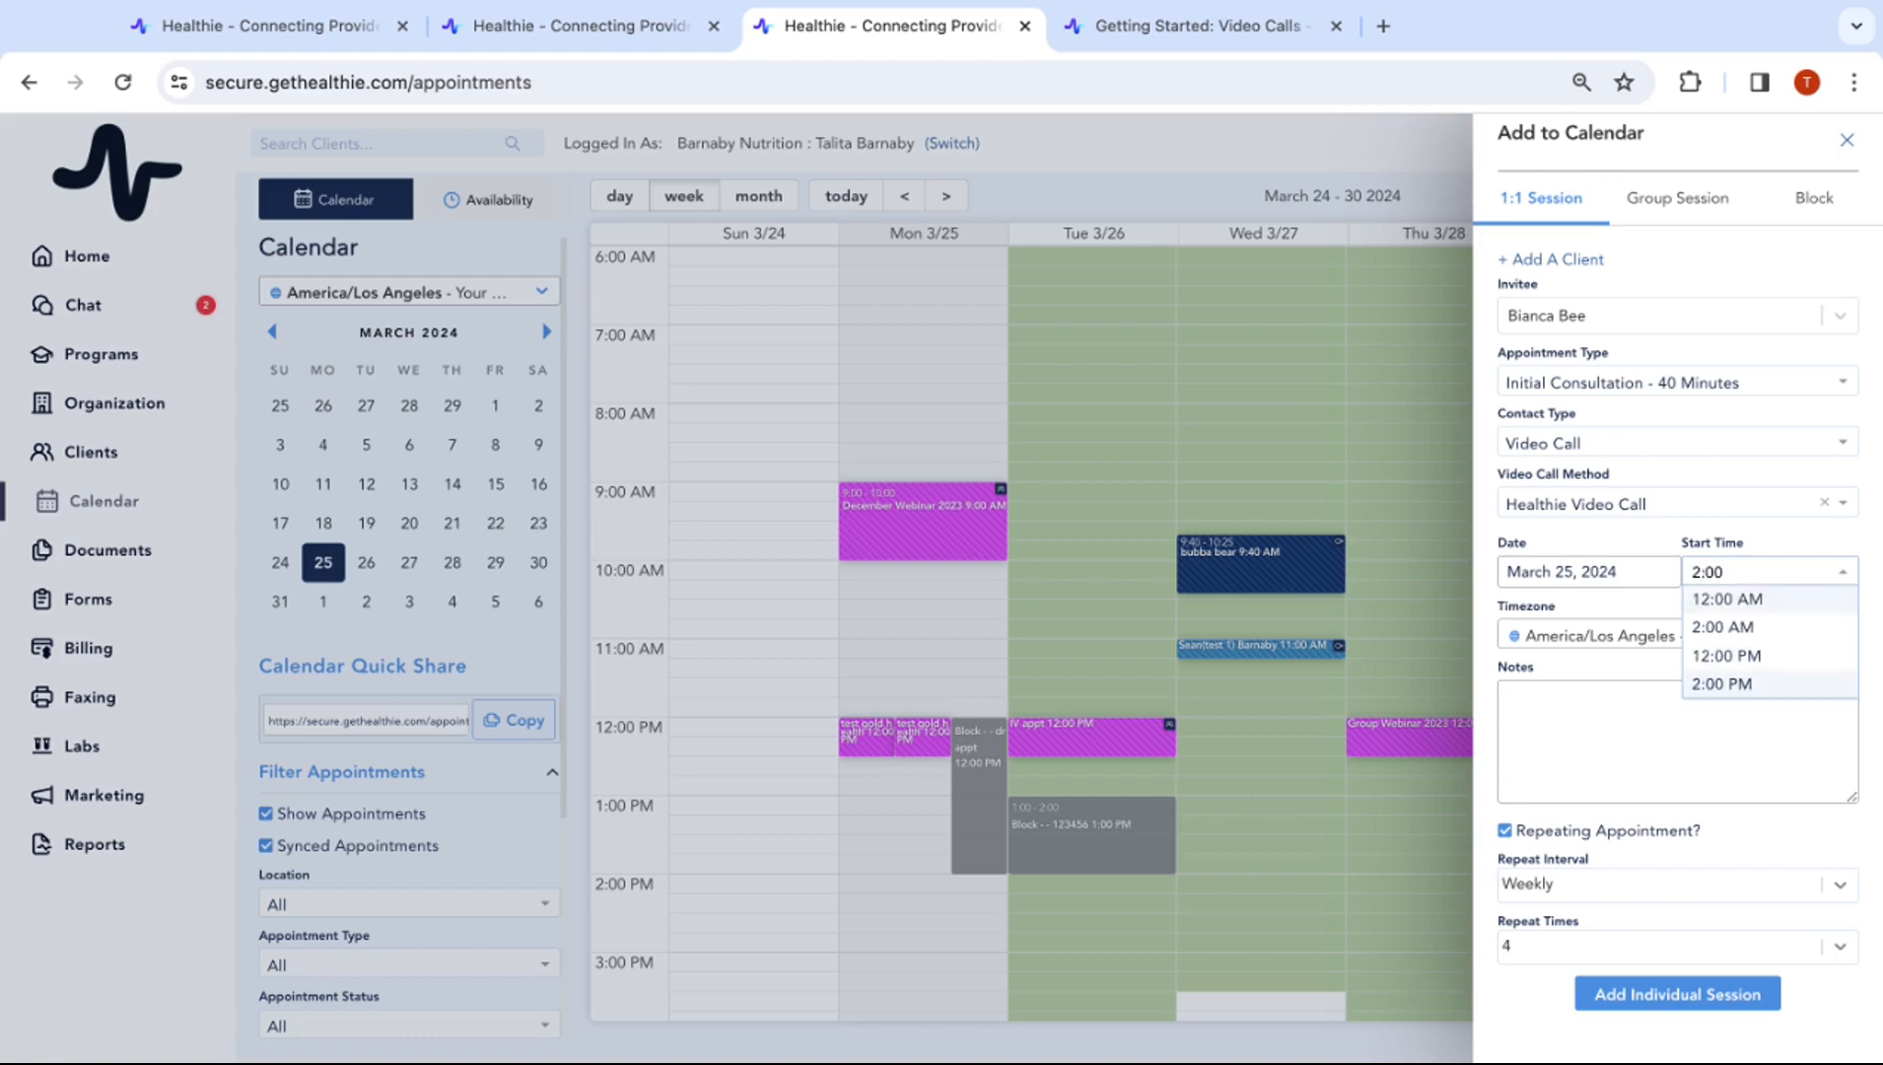
{"action": "left_click", "coordinate": [1749, 683]}
{"action": "left_click", "coordinate": [1634, 1006]}
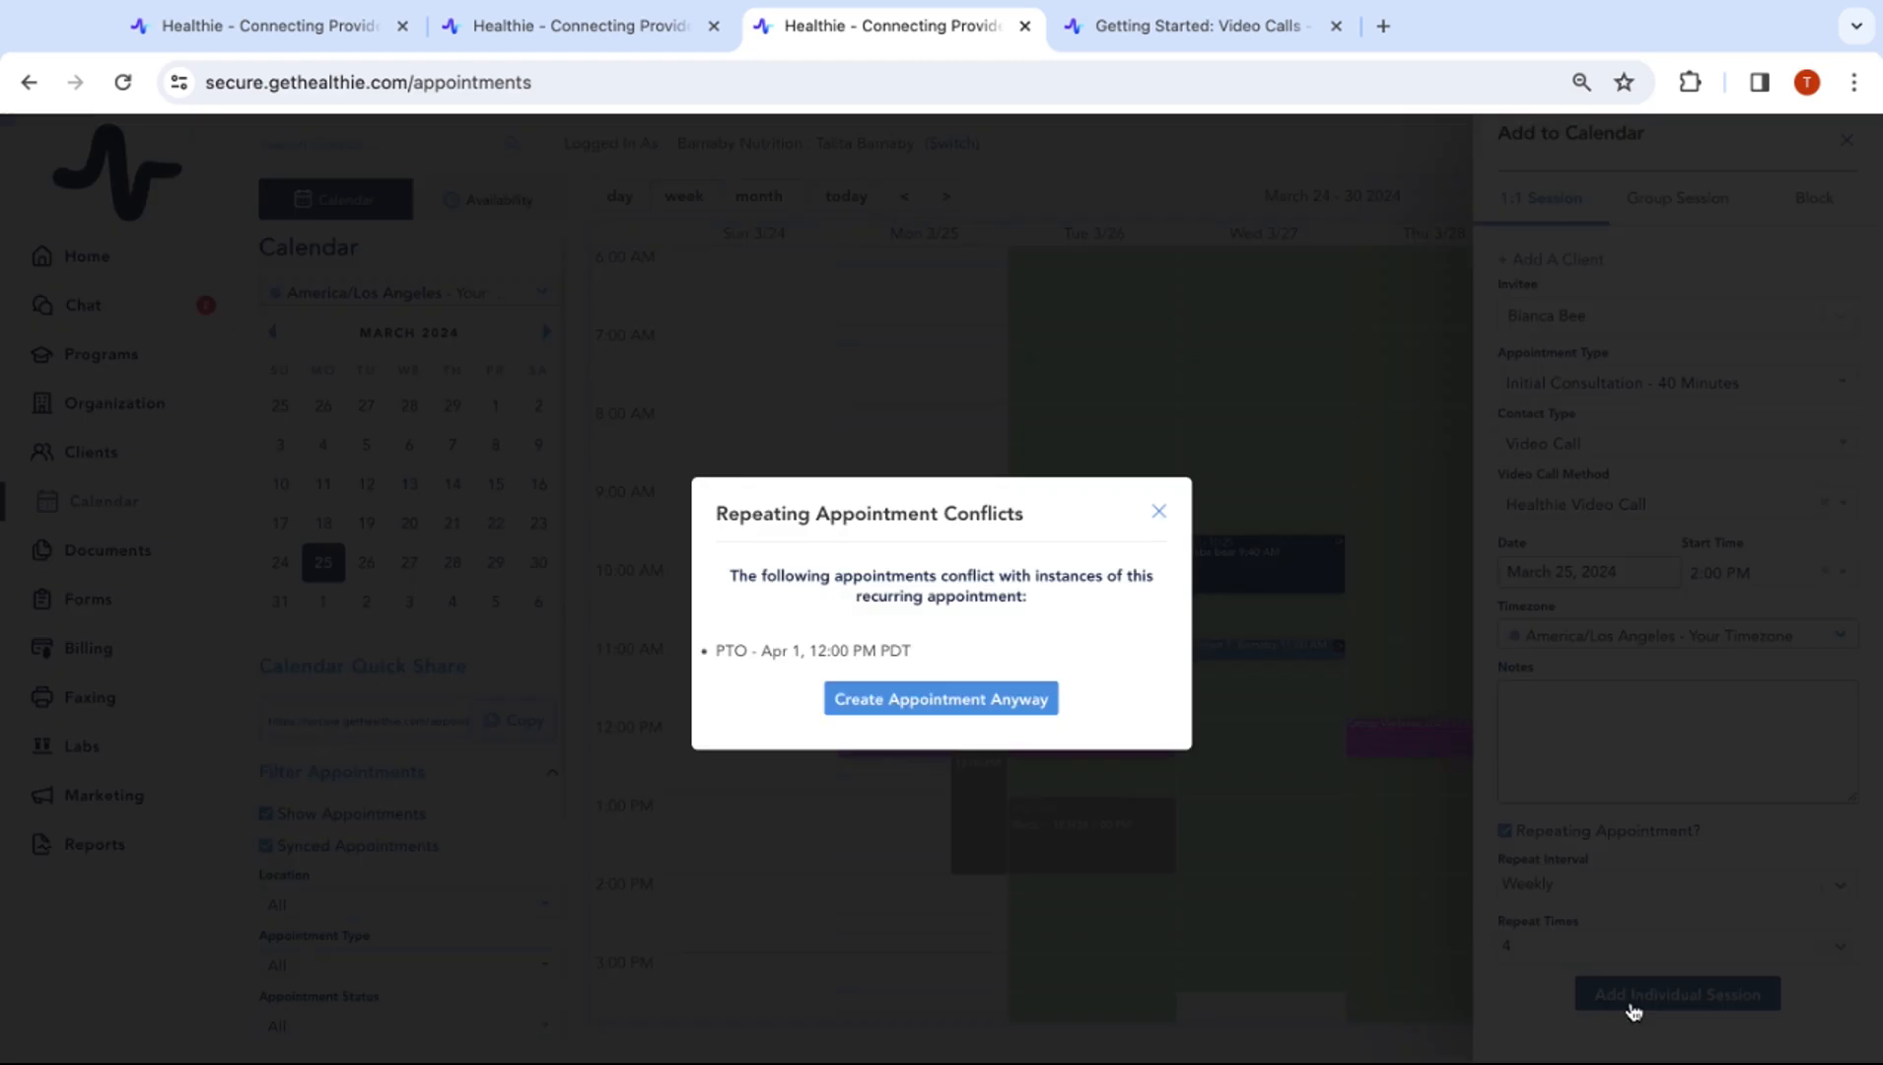
Create the appointment despite the April 1 PTO conflict and check weeks through April 14–20
{"action": "left_click", "coordinate": [941, 699]}
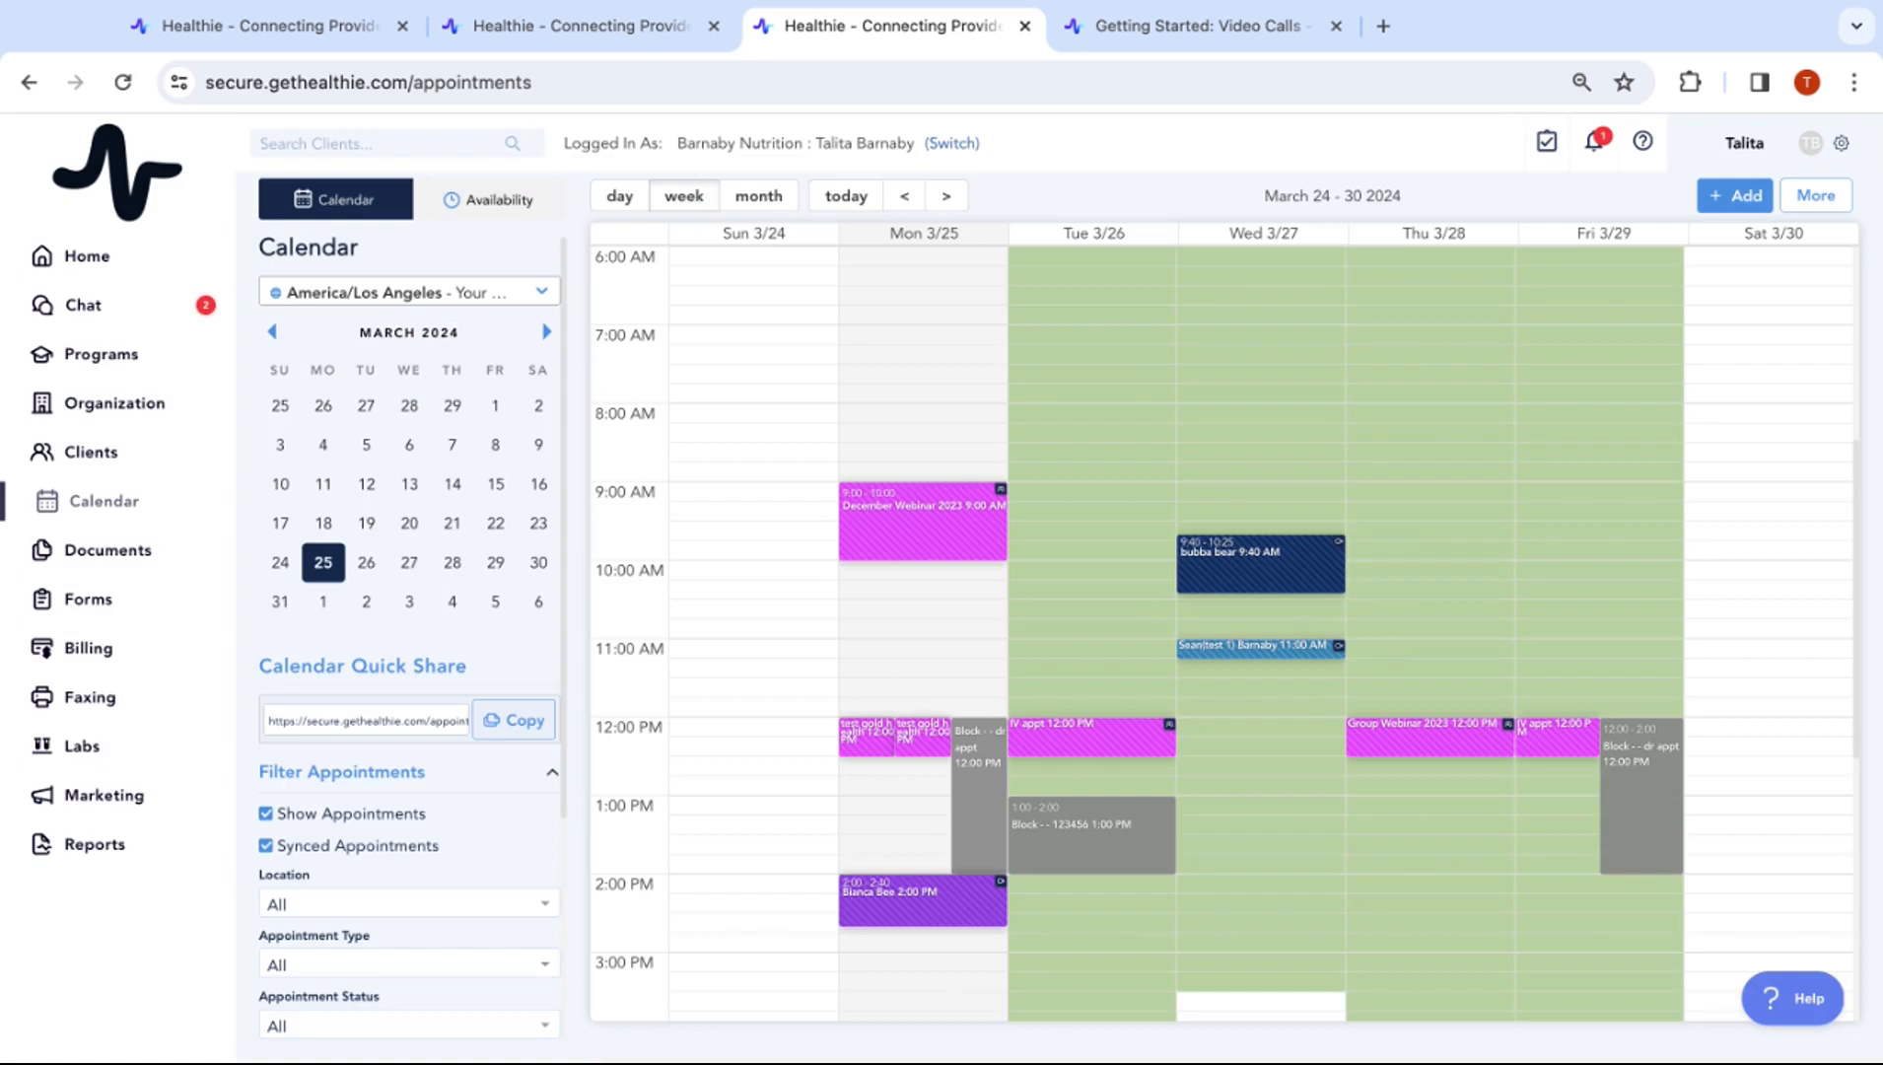
{"action": "mouse_move", "coordinate": [945, 892]}
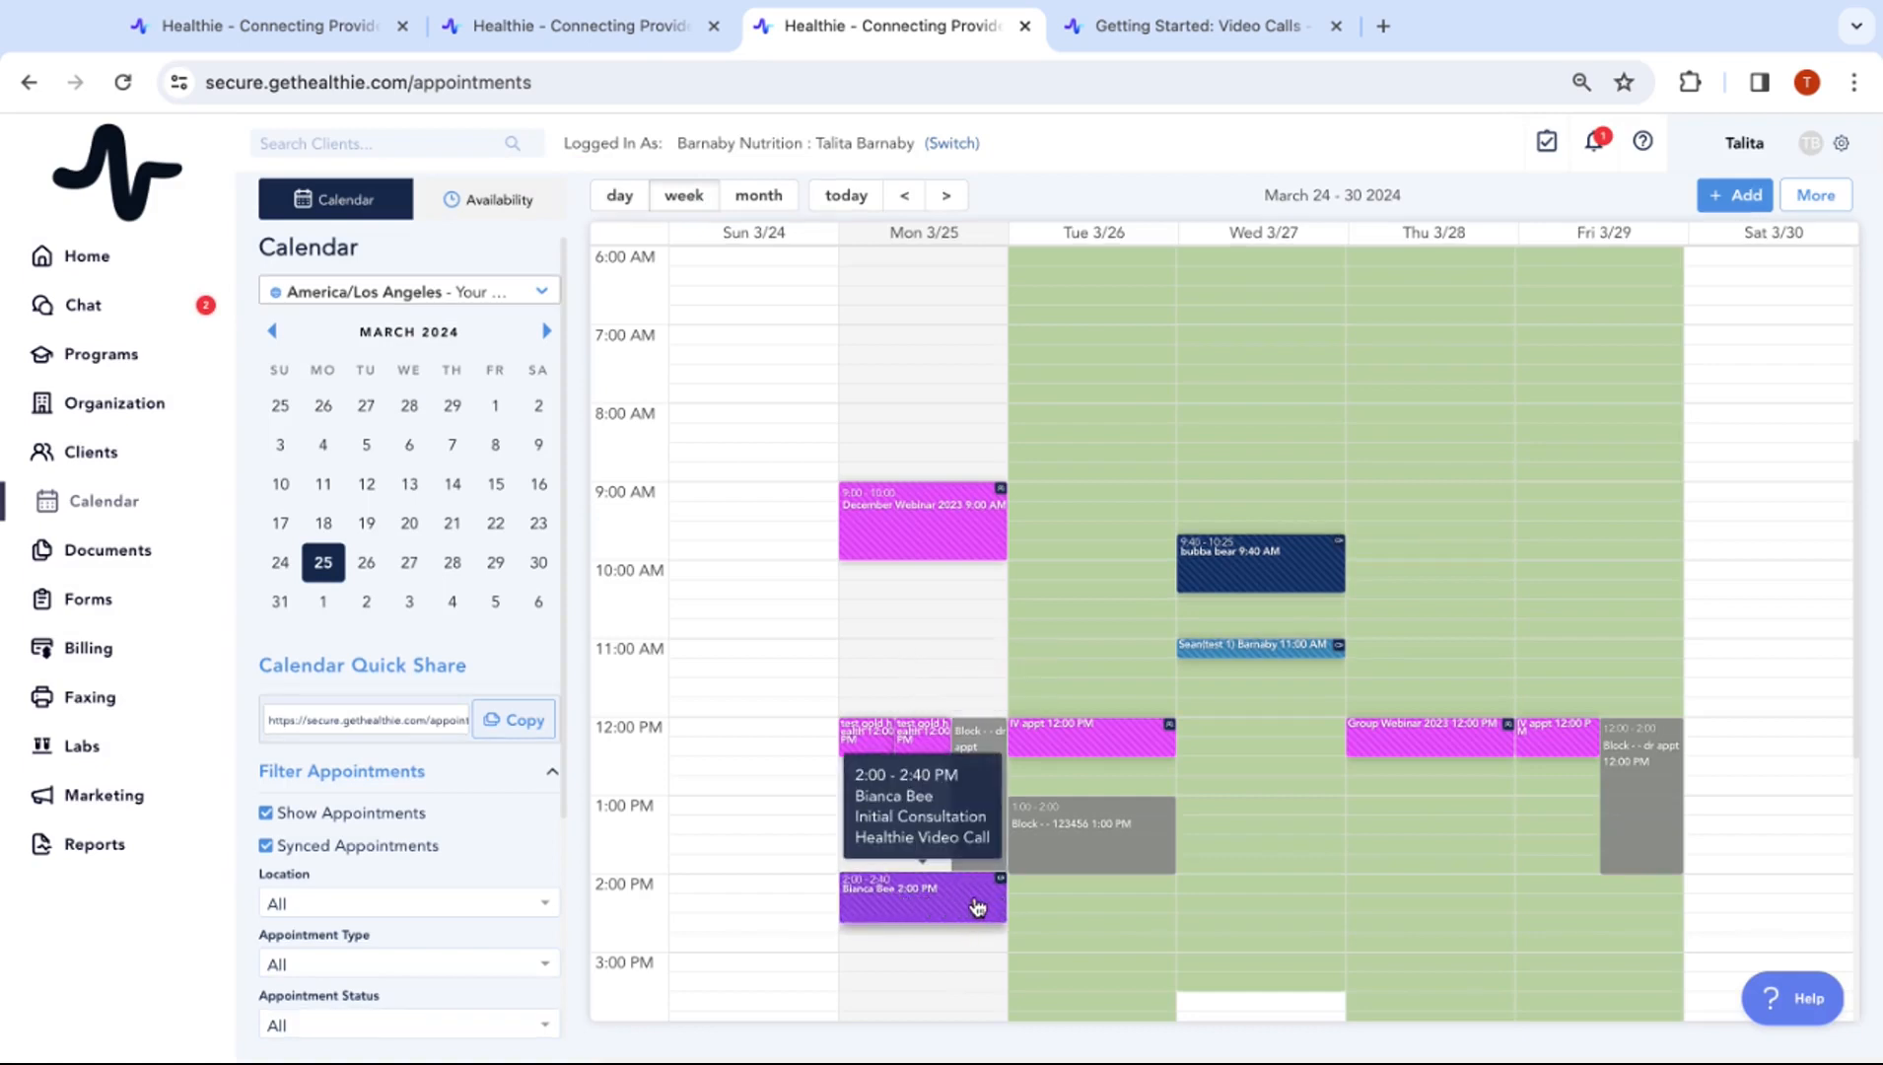
{"action": "left_click", "coordinate": [945, 197]}
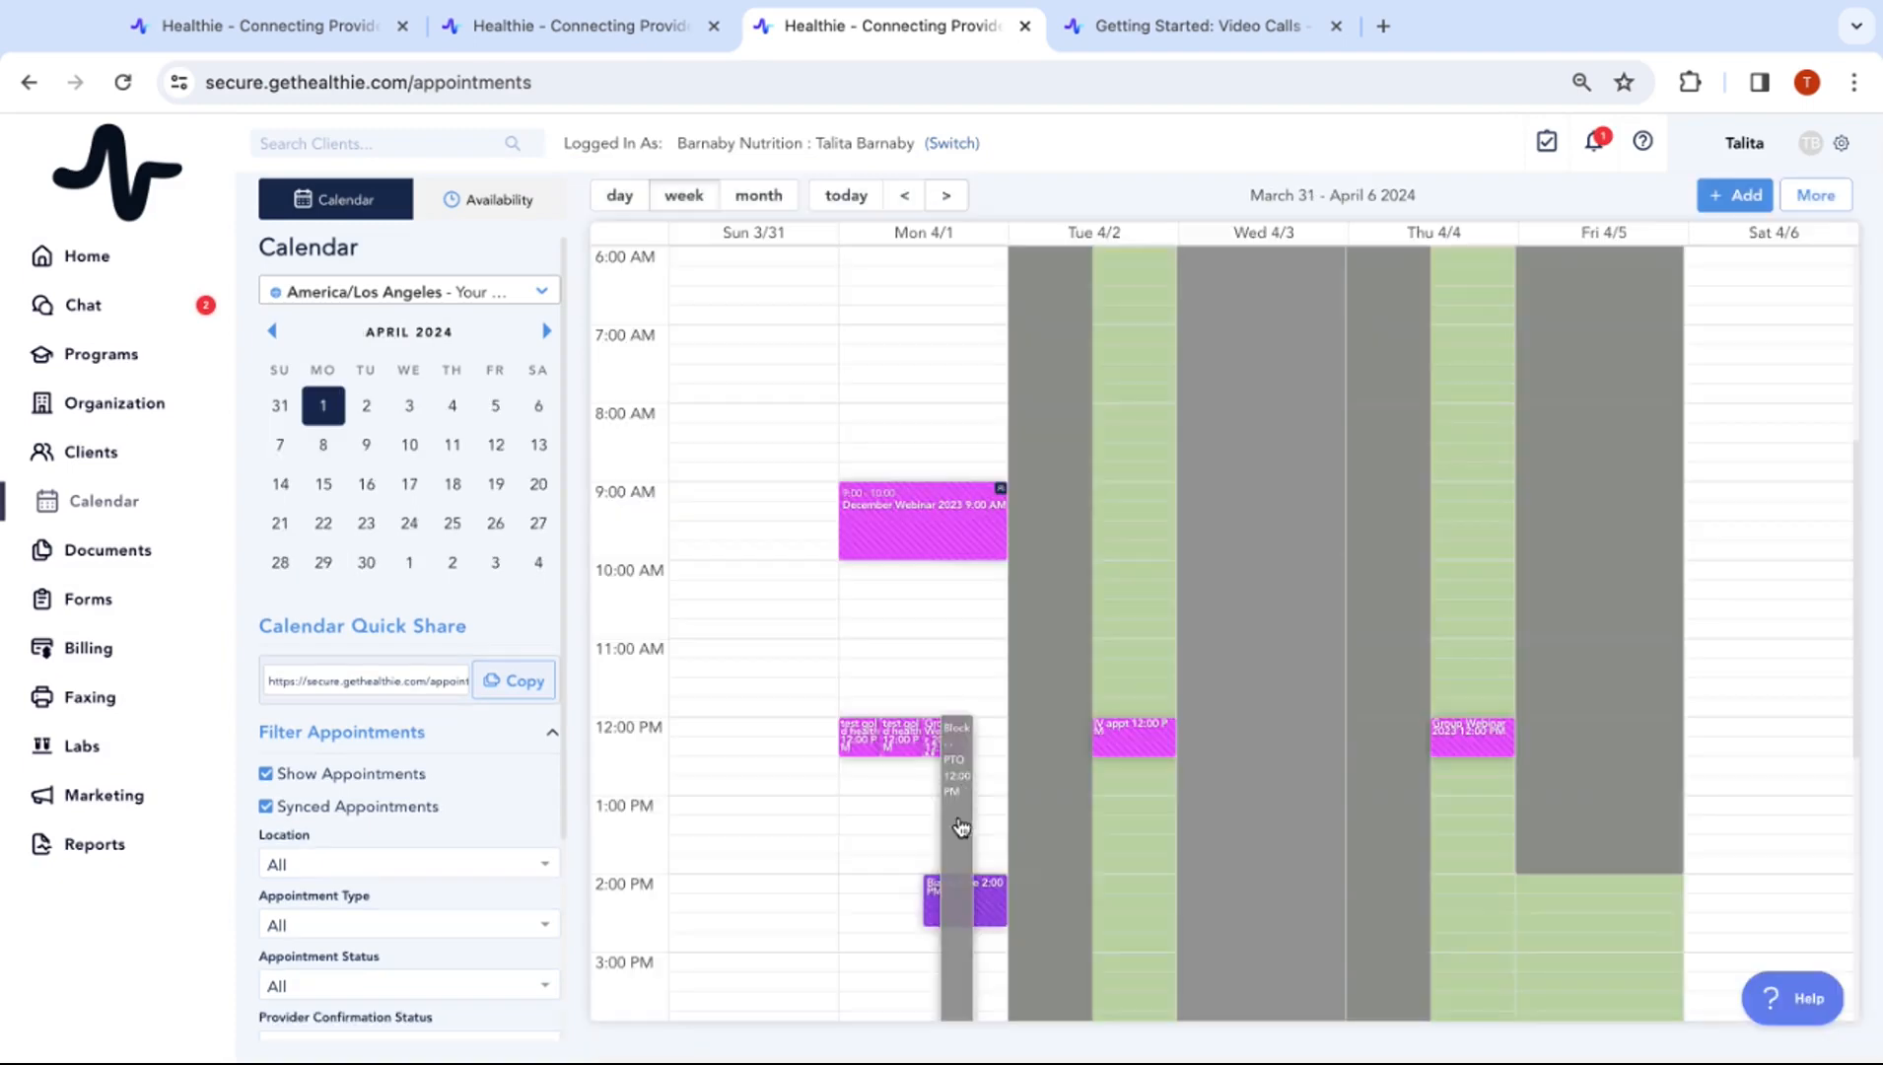
{"action": "left_click", "coordinate": [954, 196]}
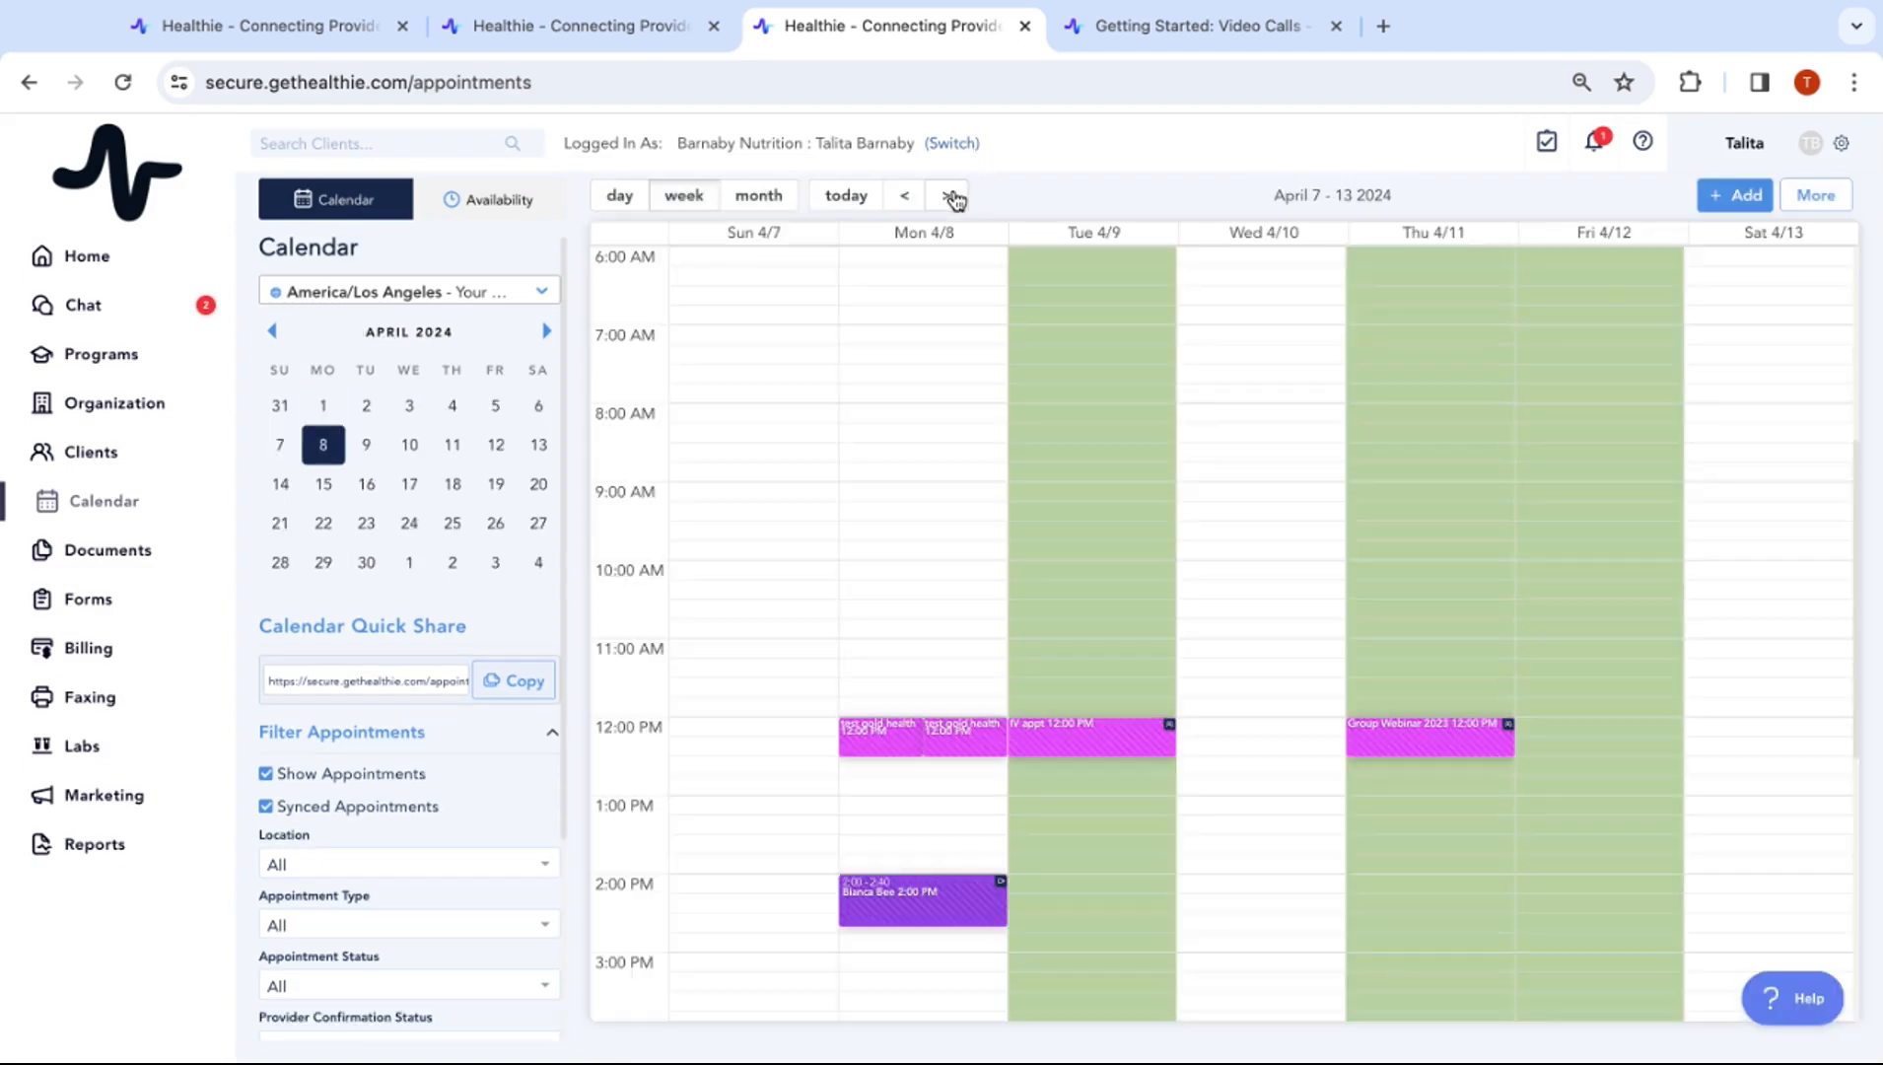
{"action": "left_click", "coordinate": [953, 197]}
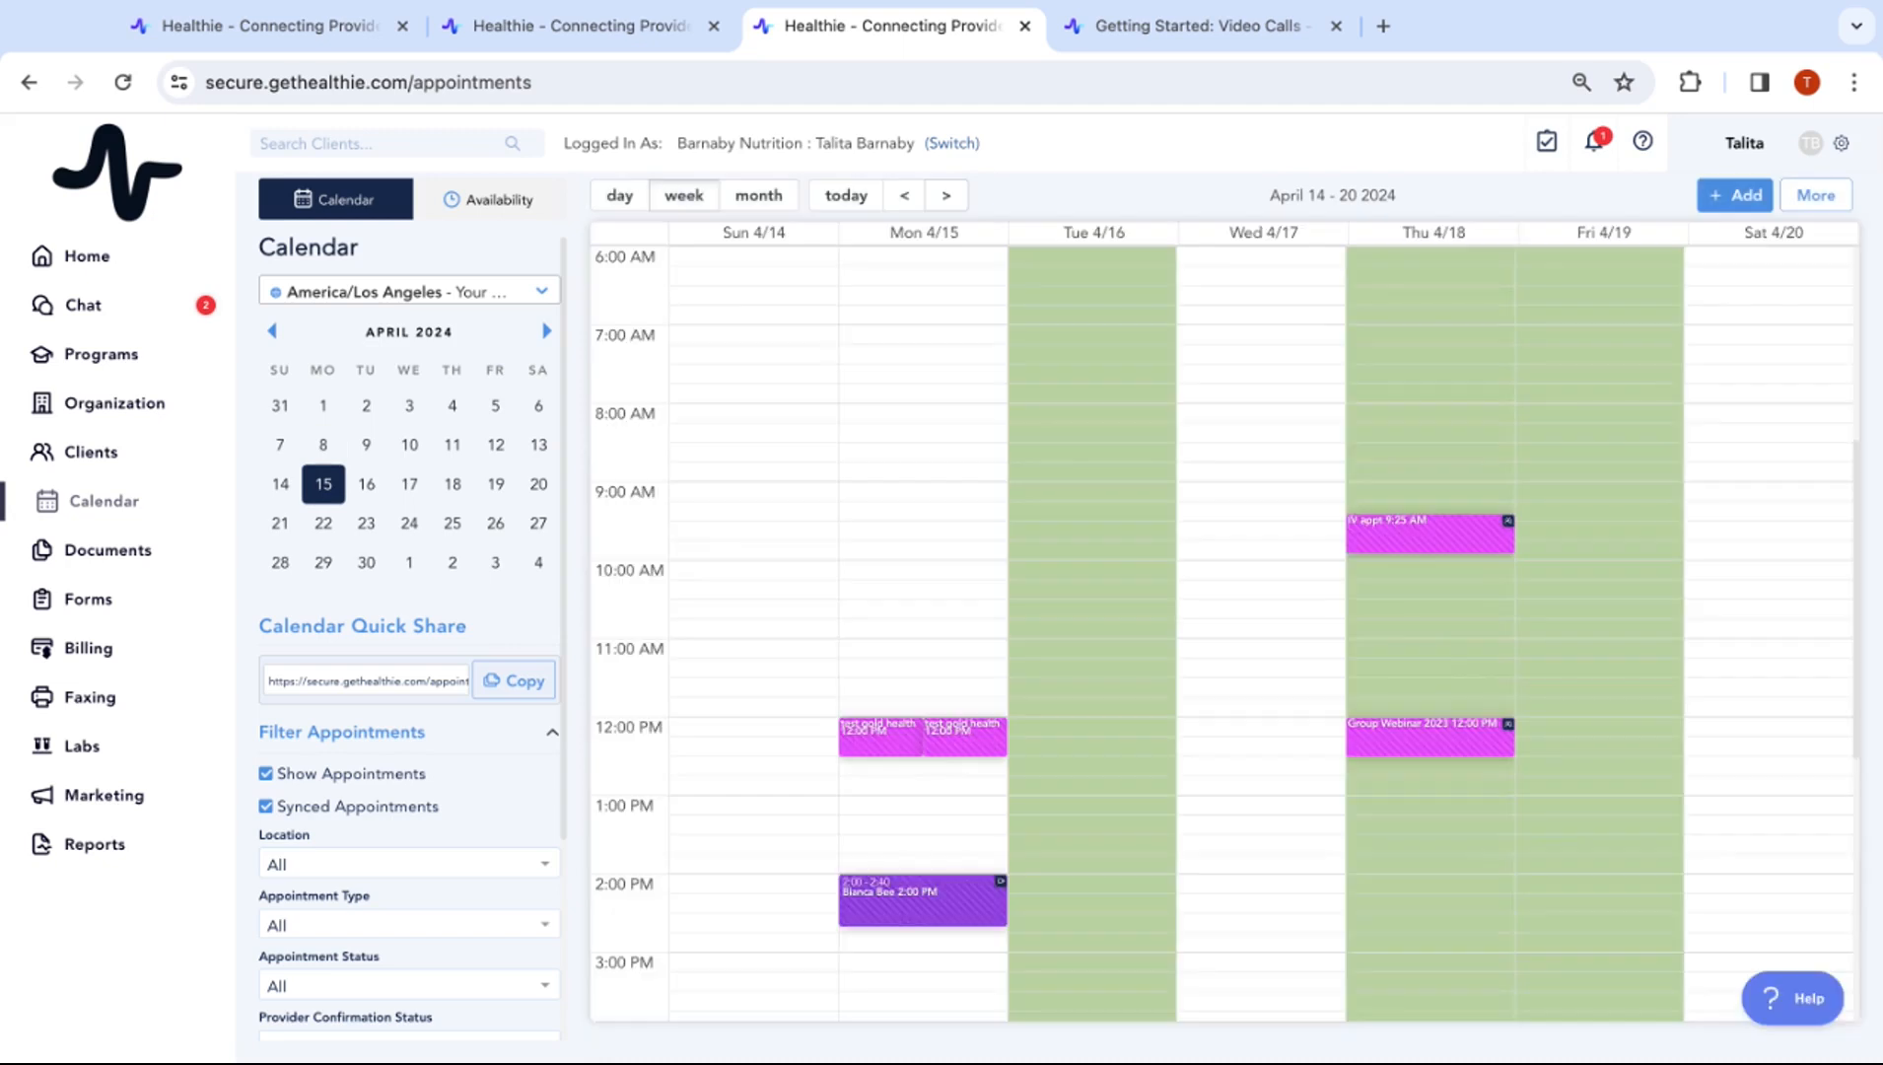
Step back through the weeks, dismiss a new-entry form, and return to March 24–30
{"action": "left_click", "coordinate": [904, 196]}
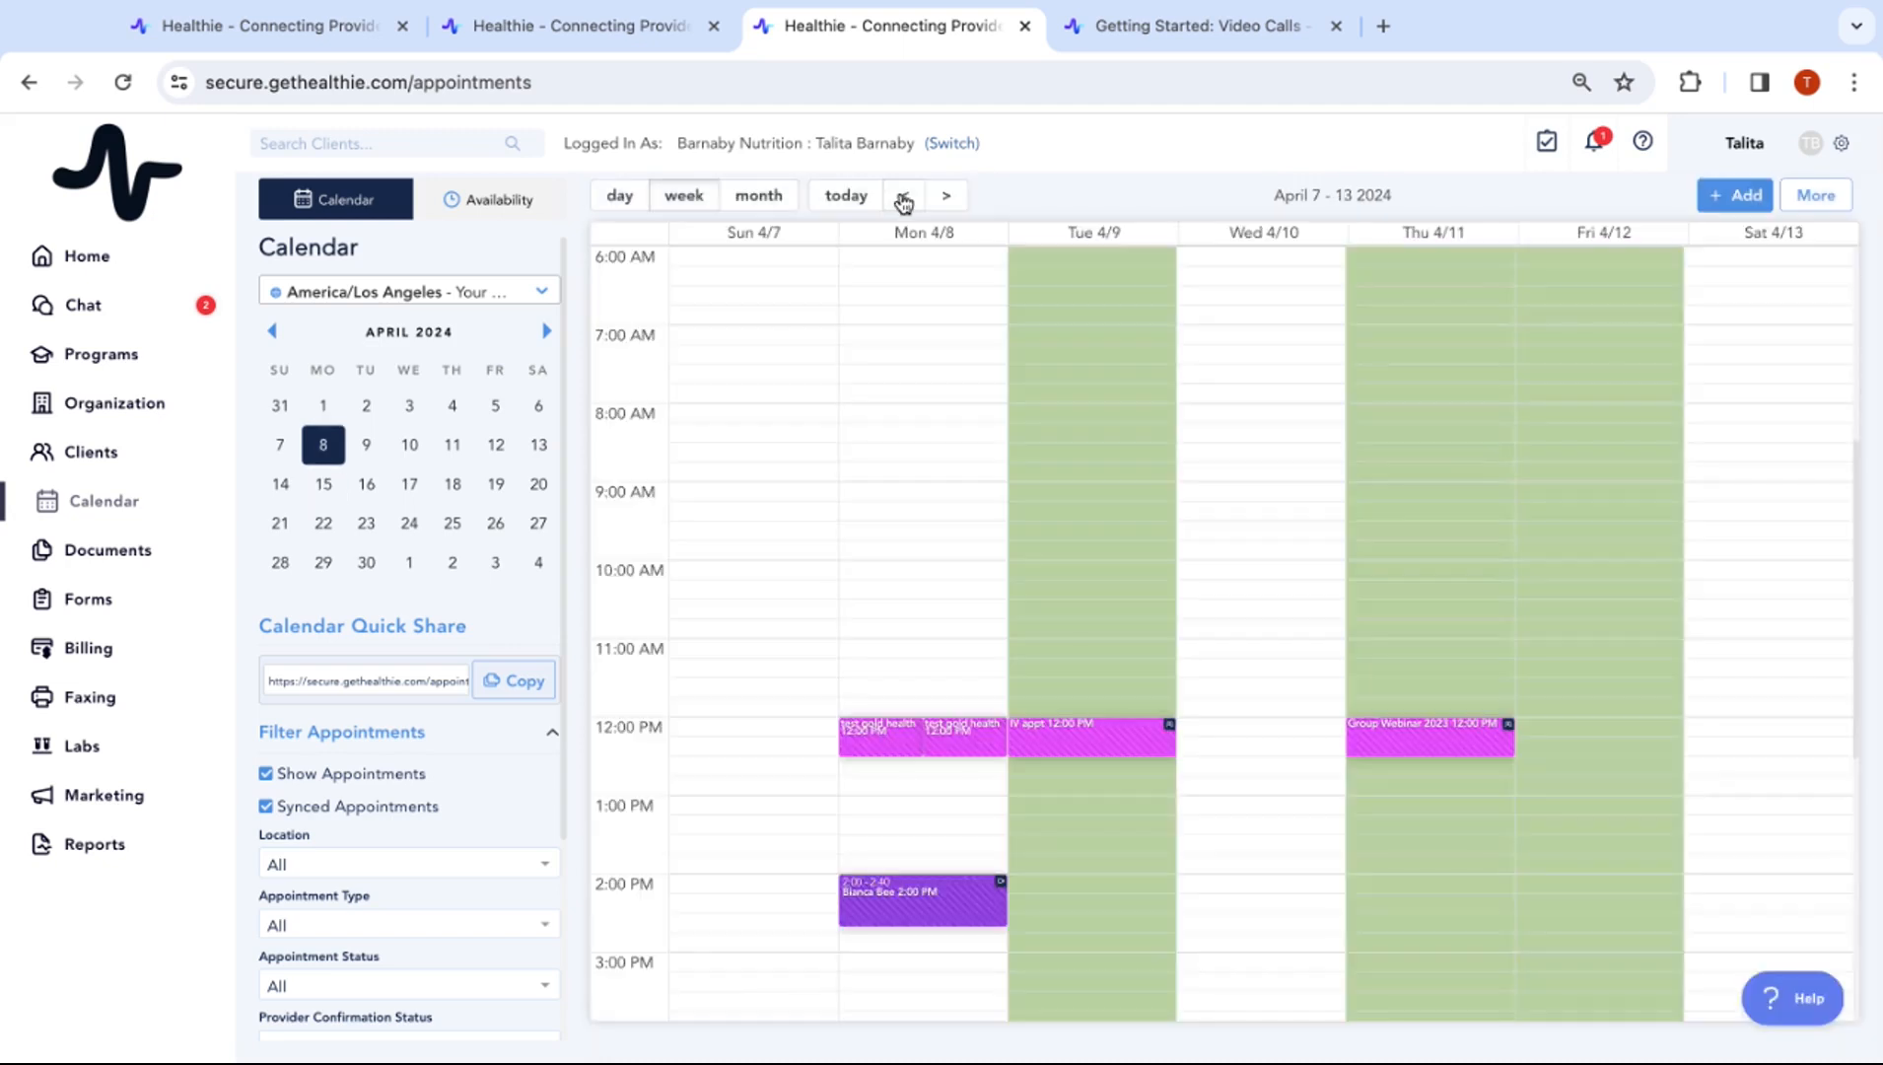
{"action": "left_click", "coordinate": [902, 196]}
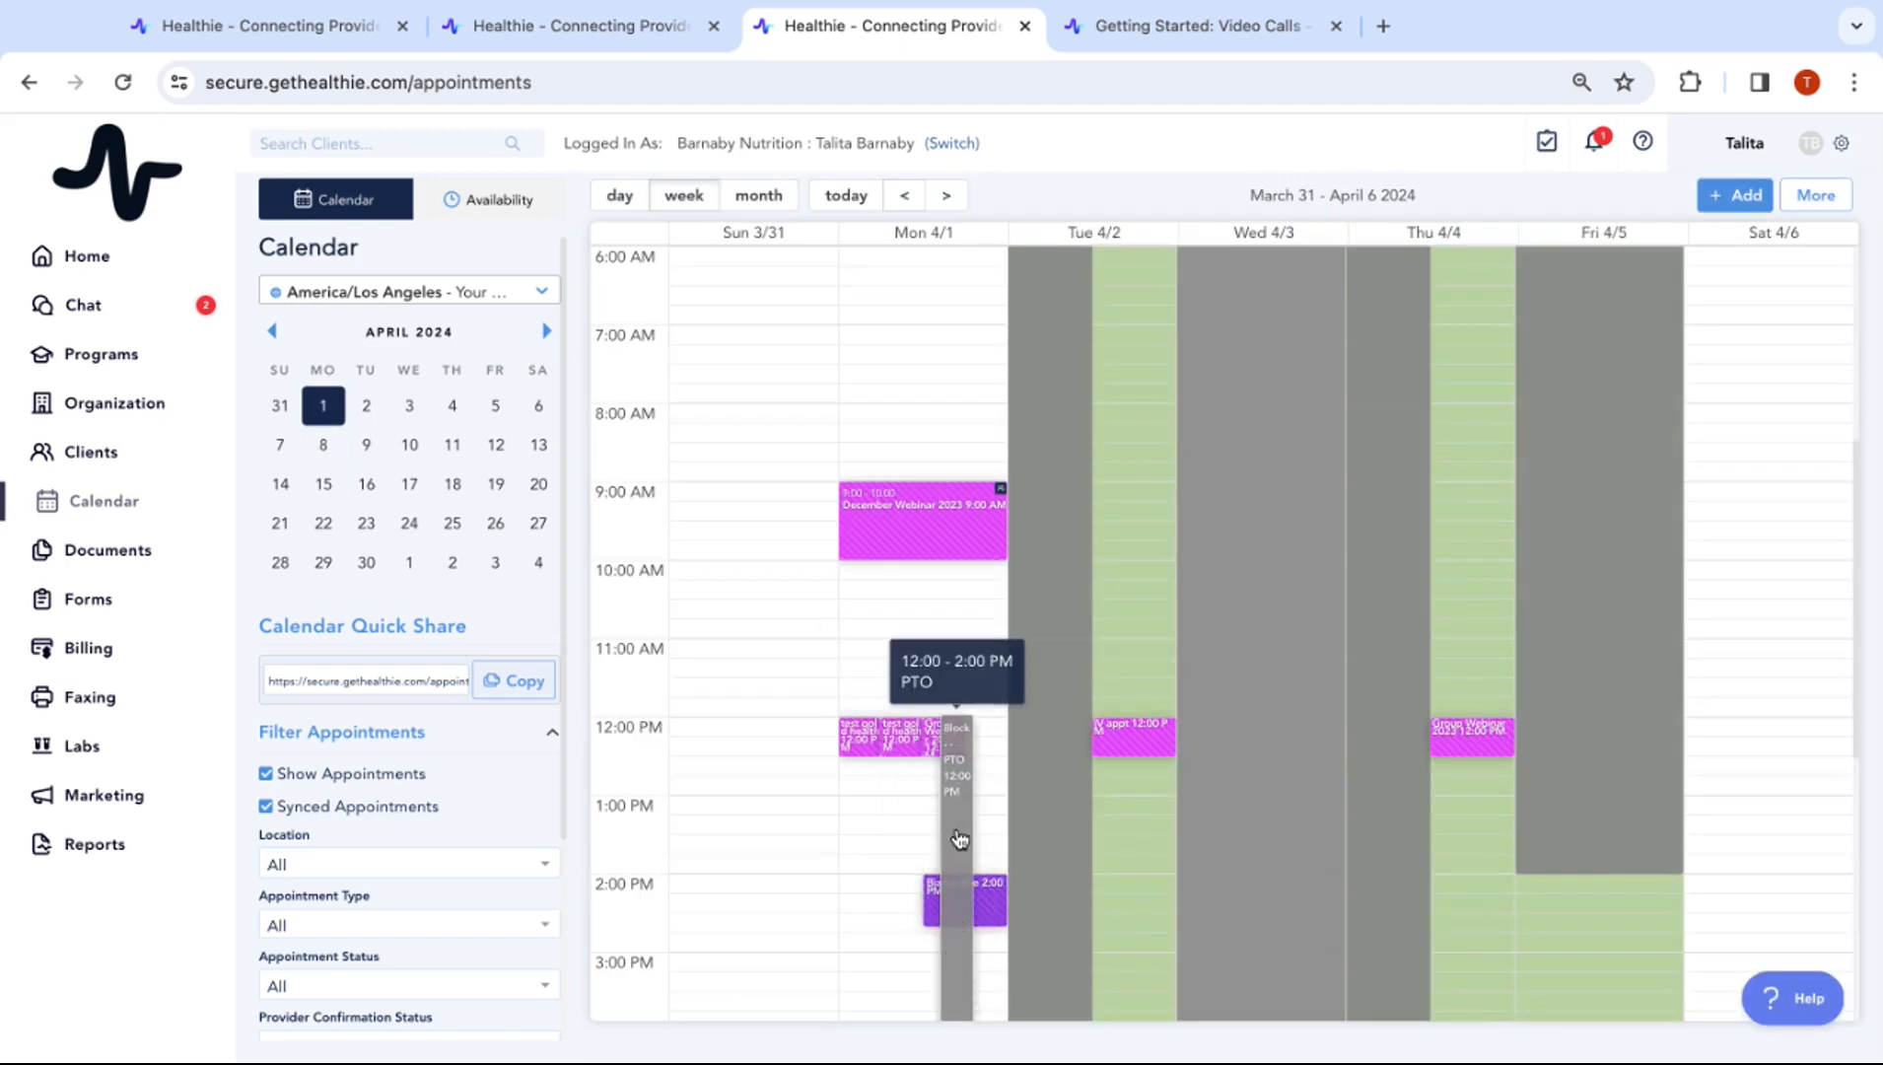
{"action": "left_click", "coordinate": [1726, 211]}
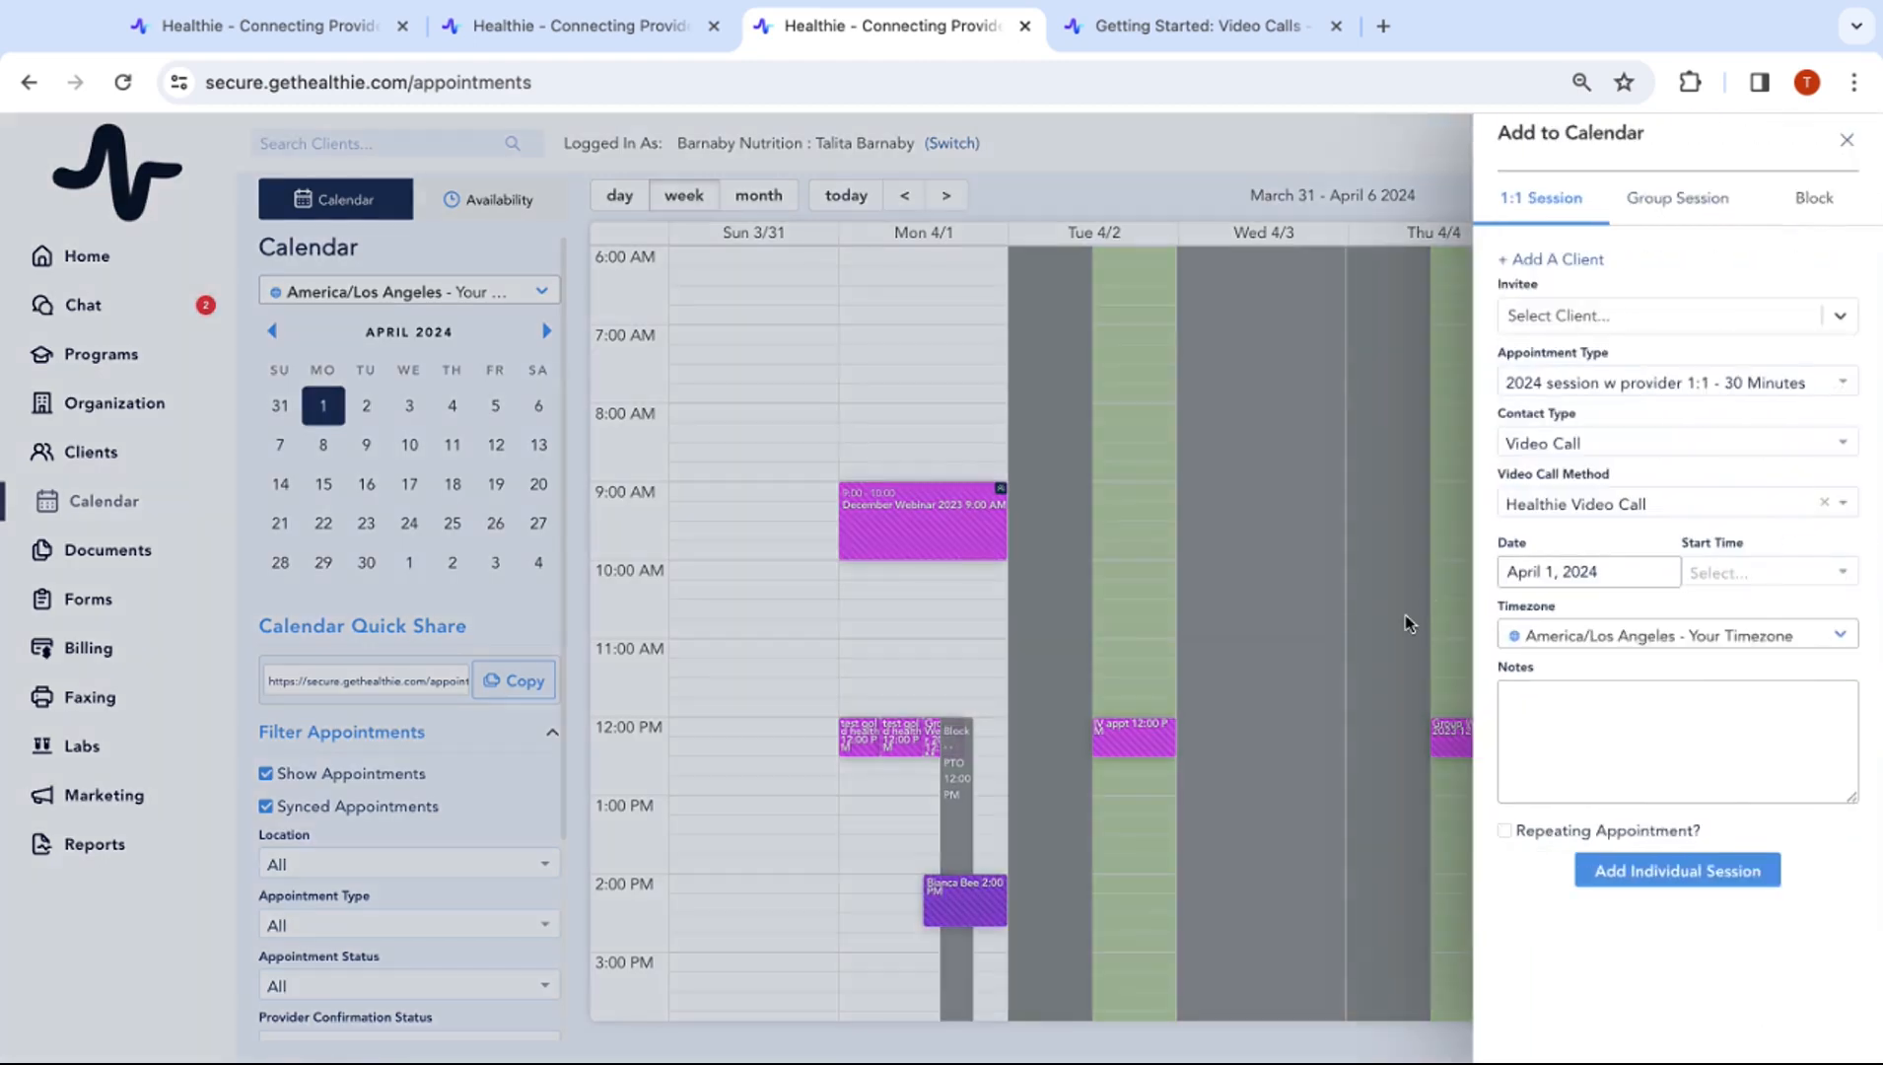
{"action": "left_click", "coordinate": [1846, 140]}
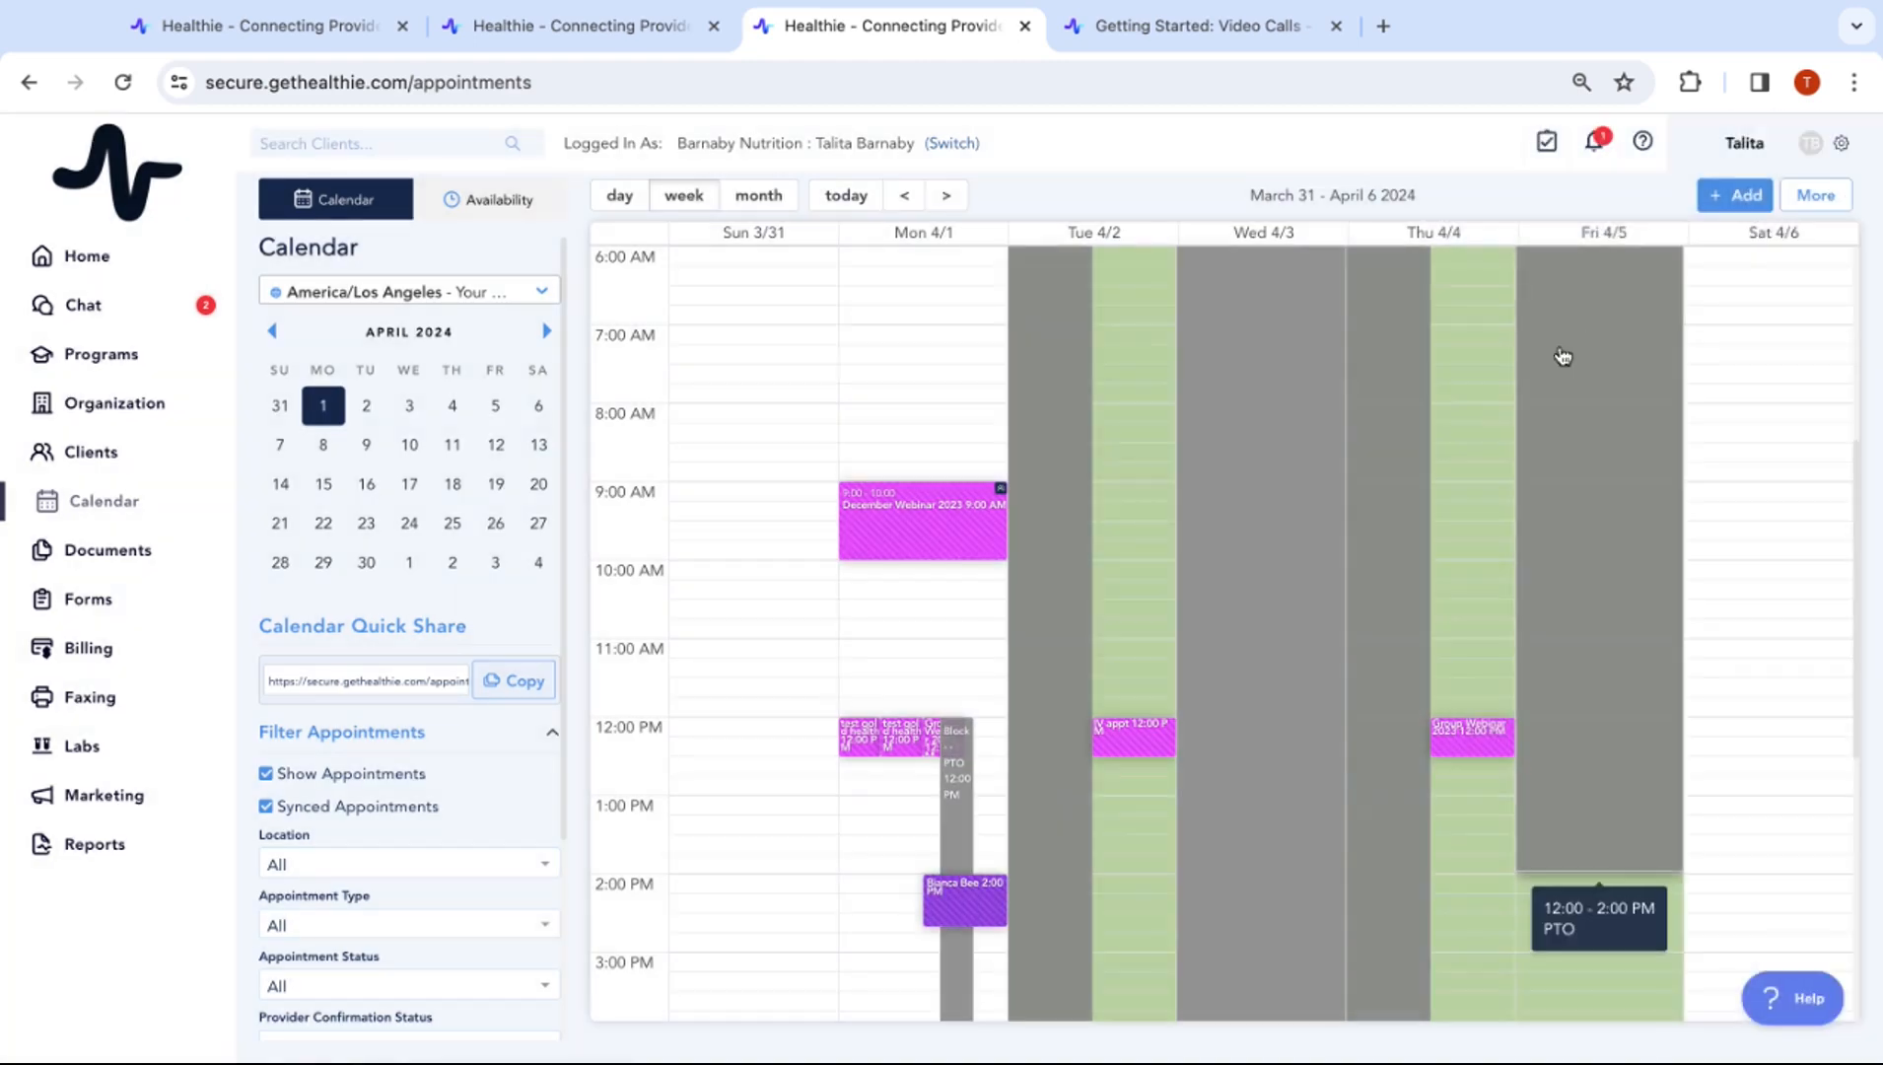
{"action": "left_click", "coordinate": [906, 197]}
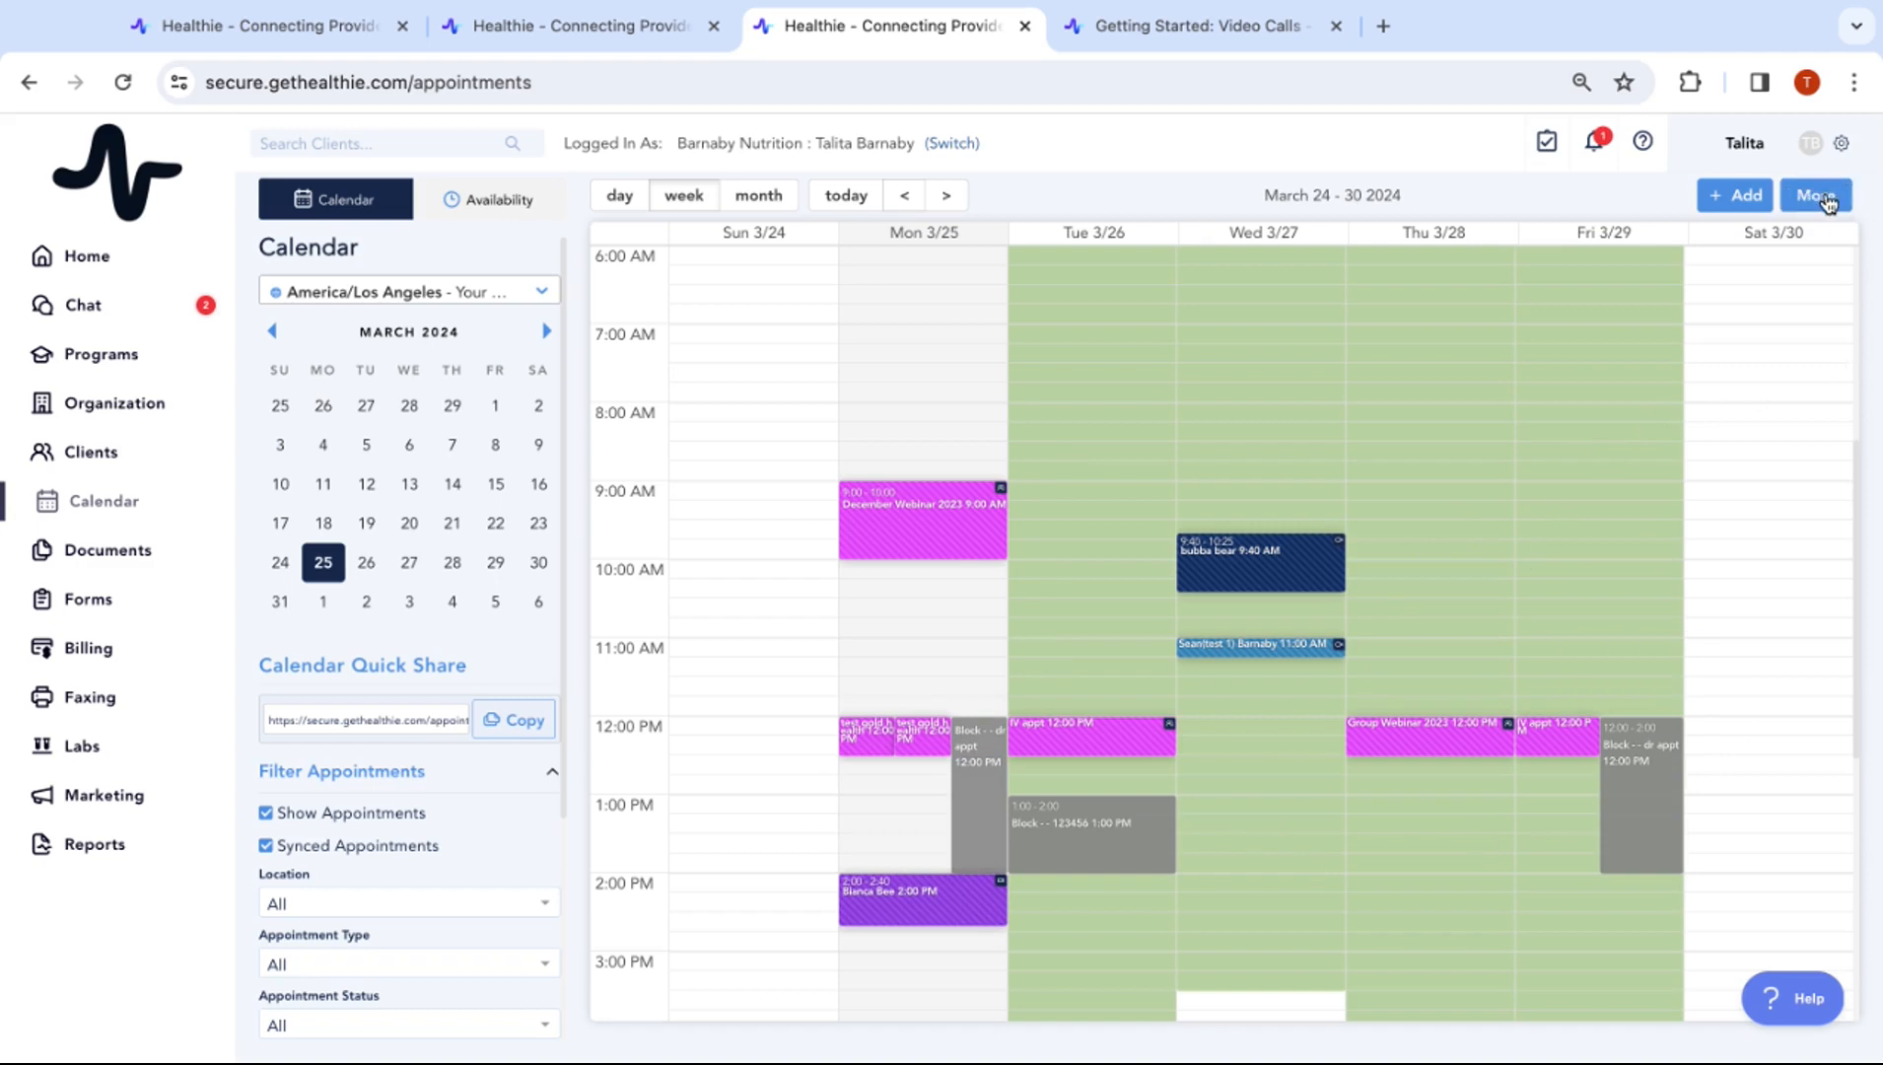
Copy the Calendar Quick Share booking link and select its URL text
{"action": "double_click", "coordinate": [256, 670]}
{"action": "left_click", "coordinate": [505, 725]}
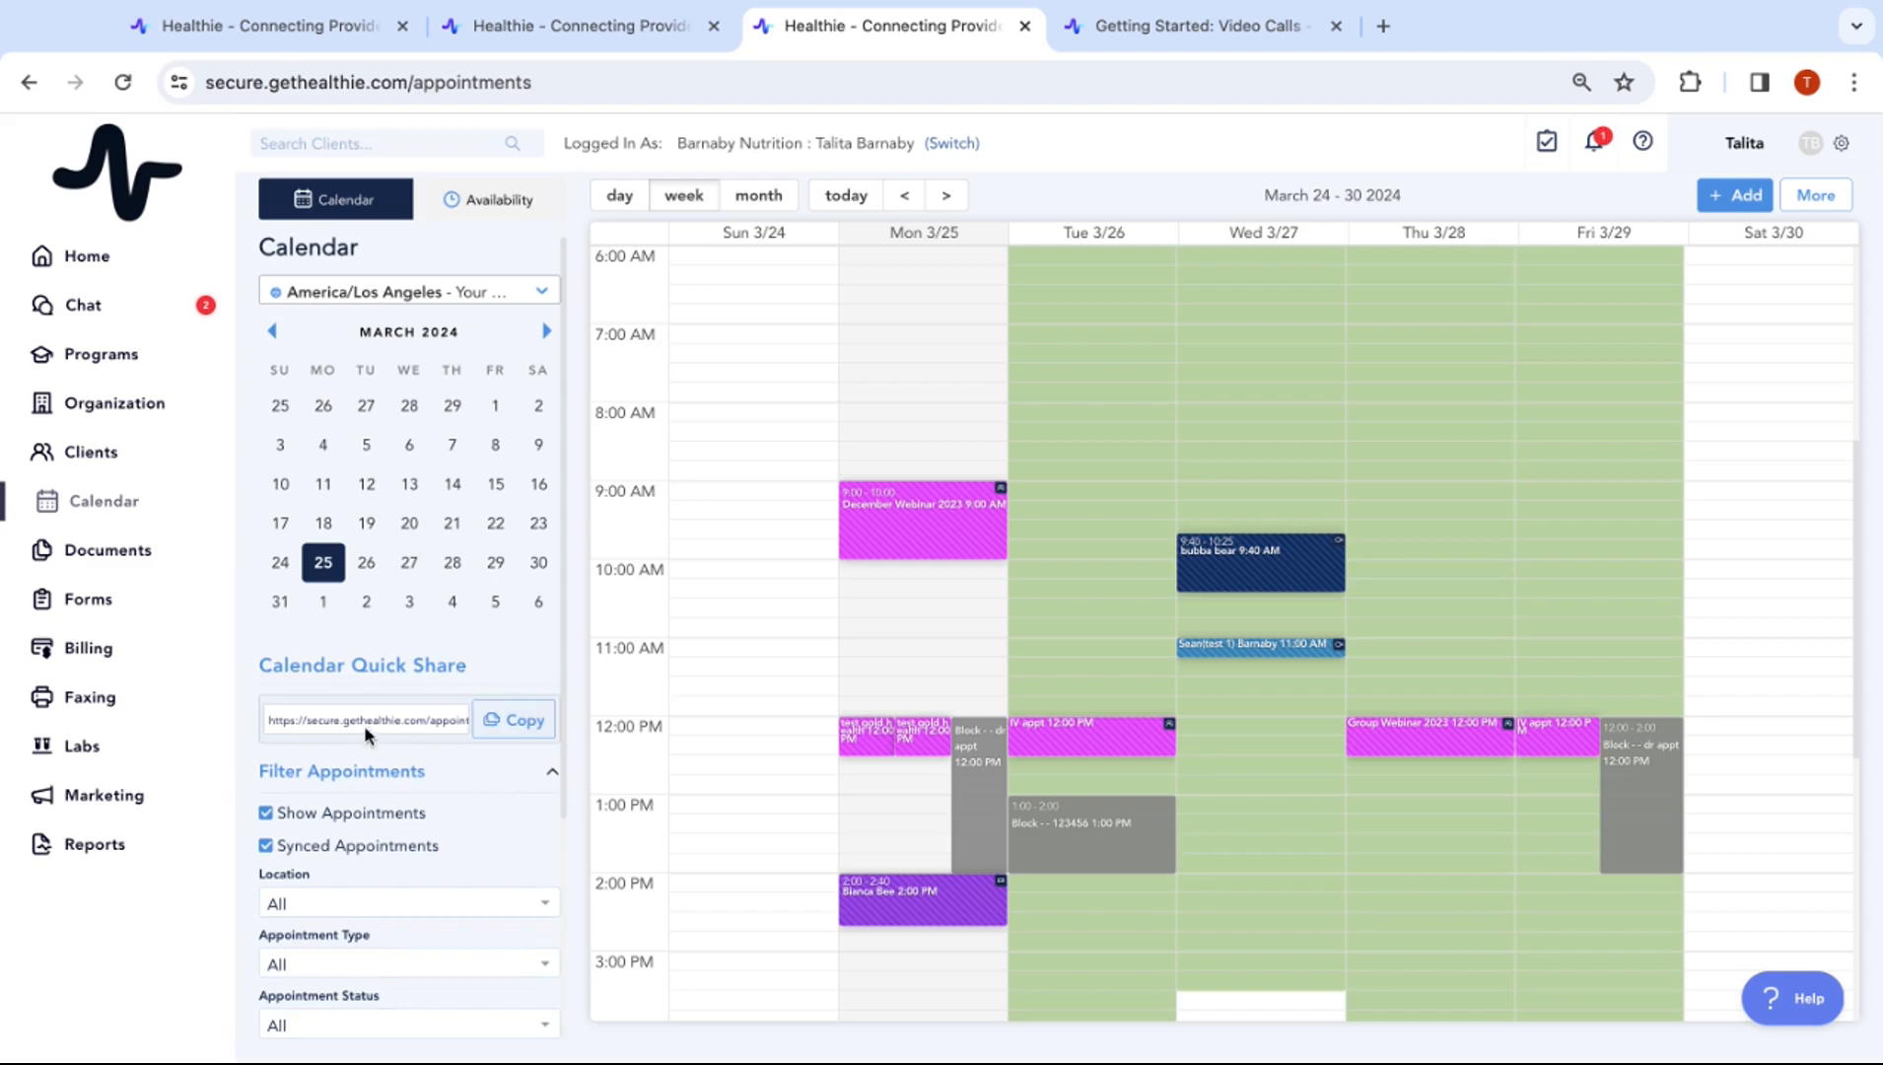
{"action": "left_click_drag", "start_coordinate": [336, 718], "coordinate": [468, 710]}
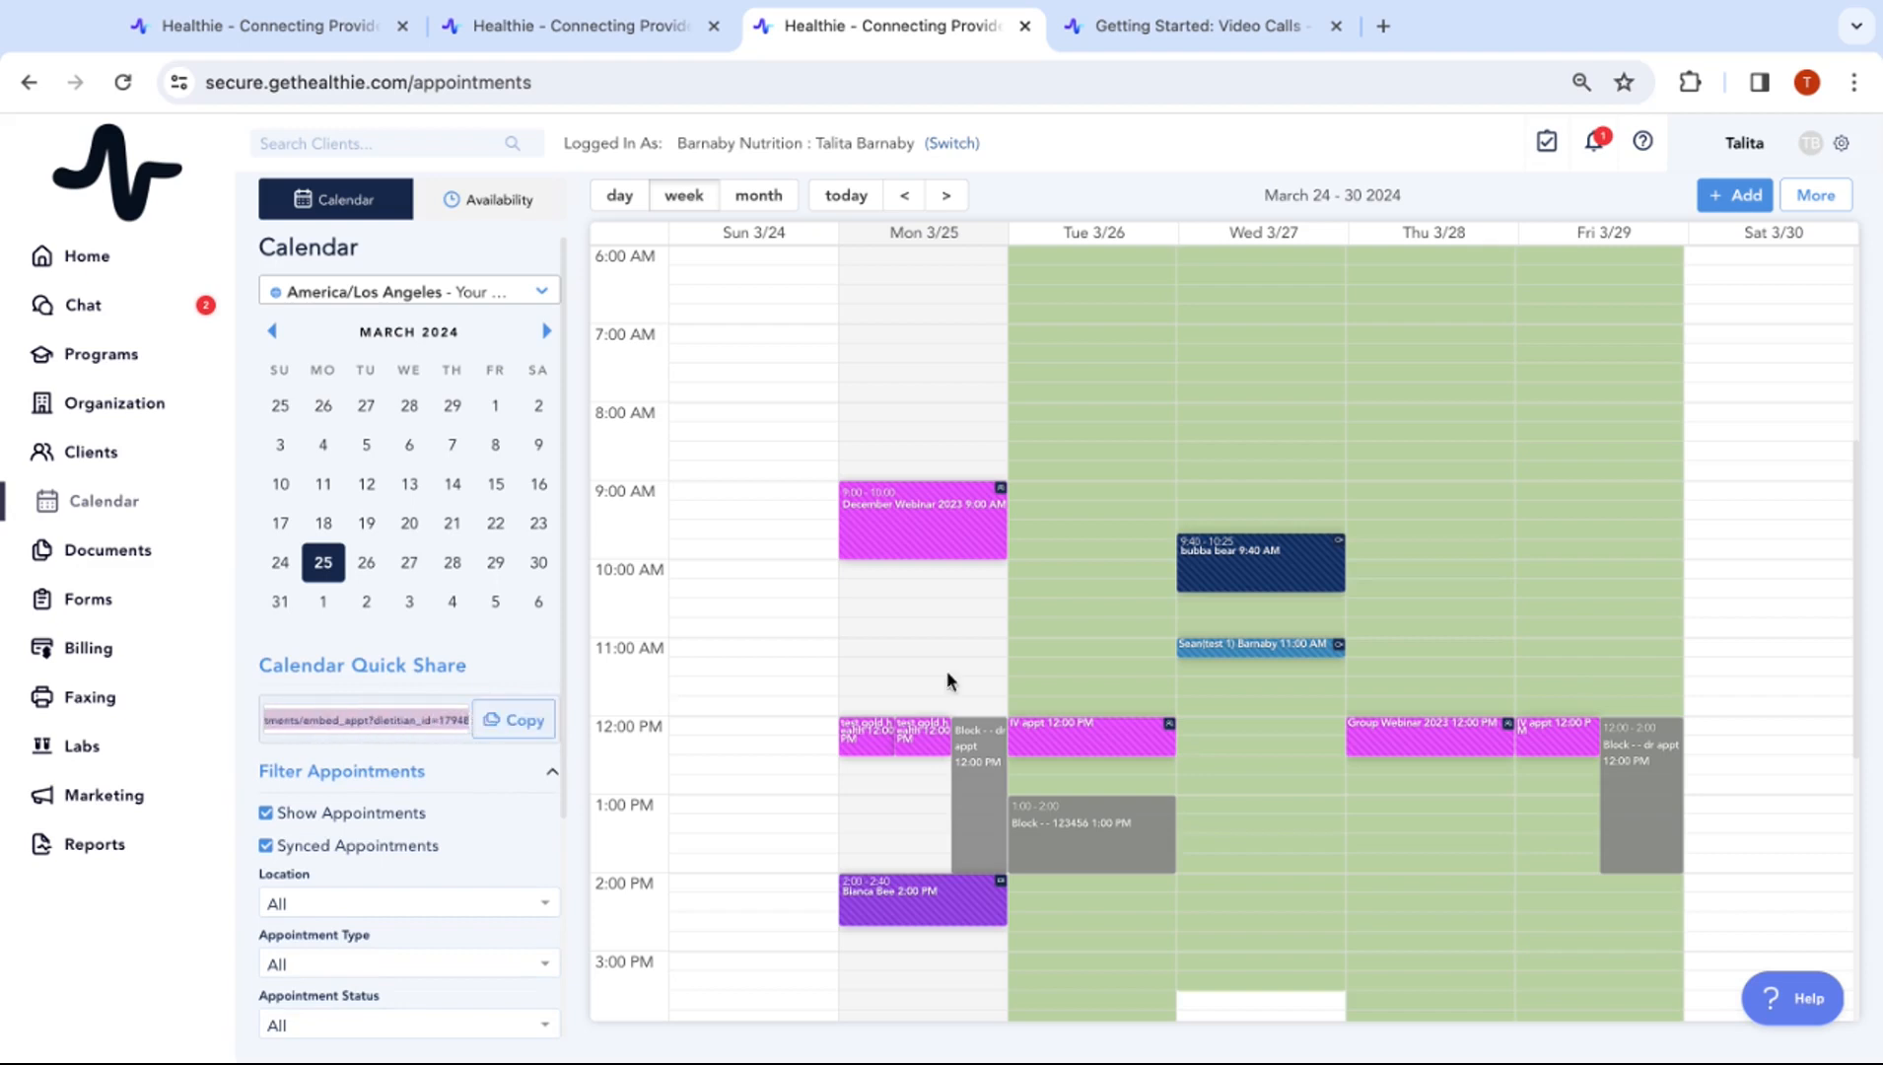
{"action": "left_click", "coordinate": [1816, 198]}
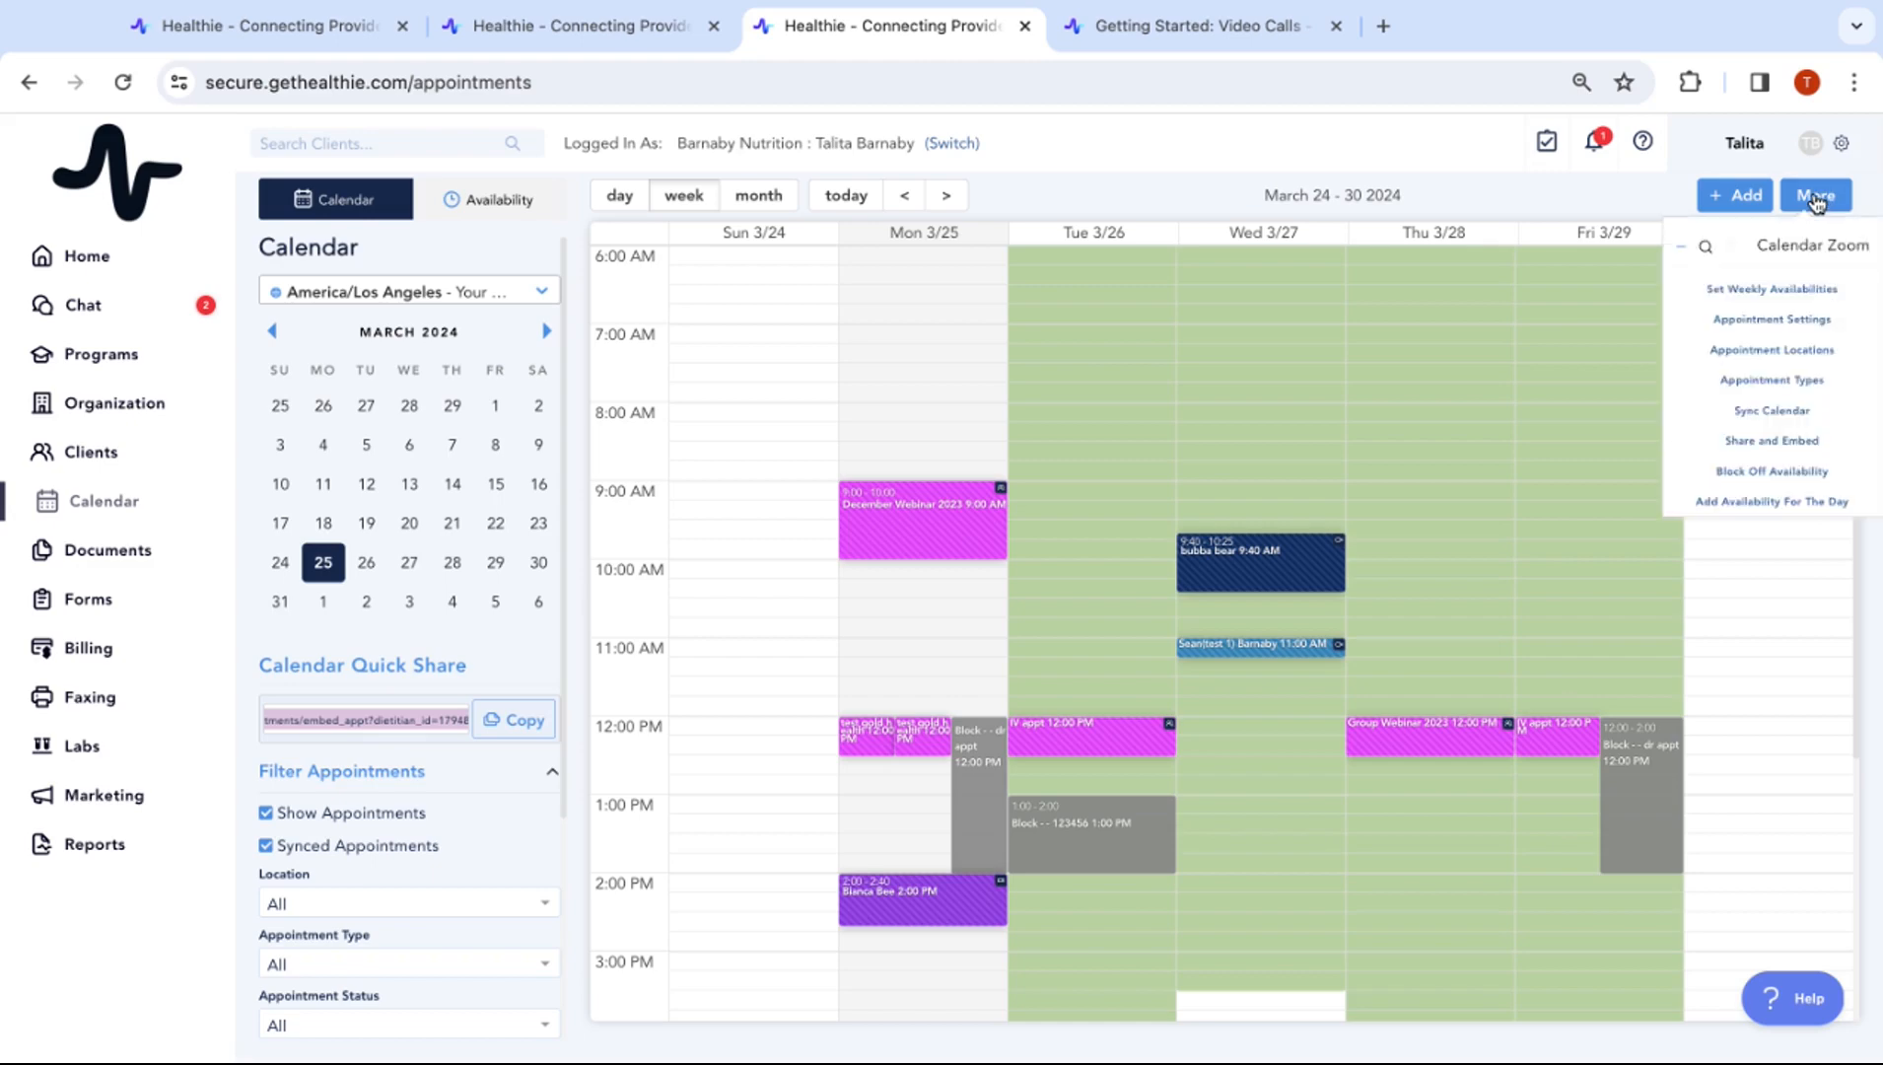
In Share and Embed settings, limit shared appointment types to Discovery Call only
{"action": "left_click", "coordinate": [1814, 442]}
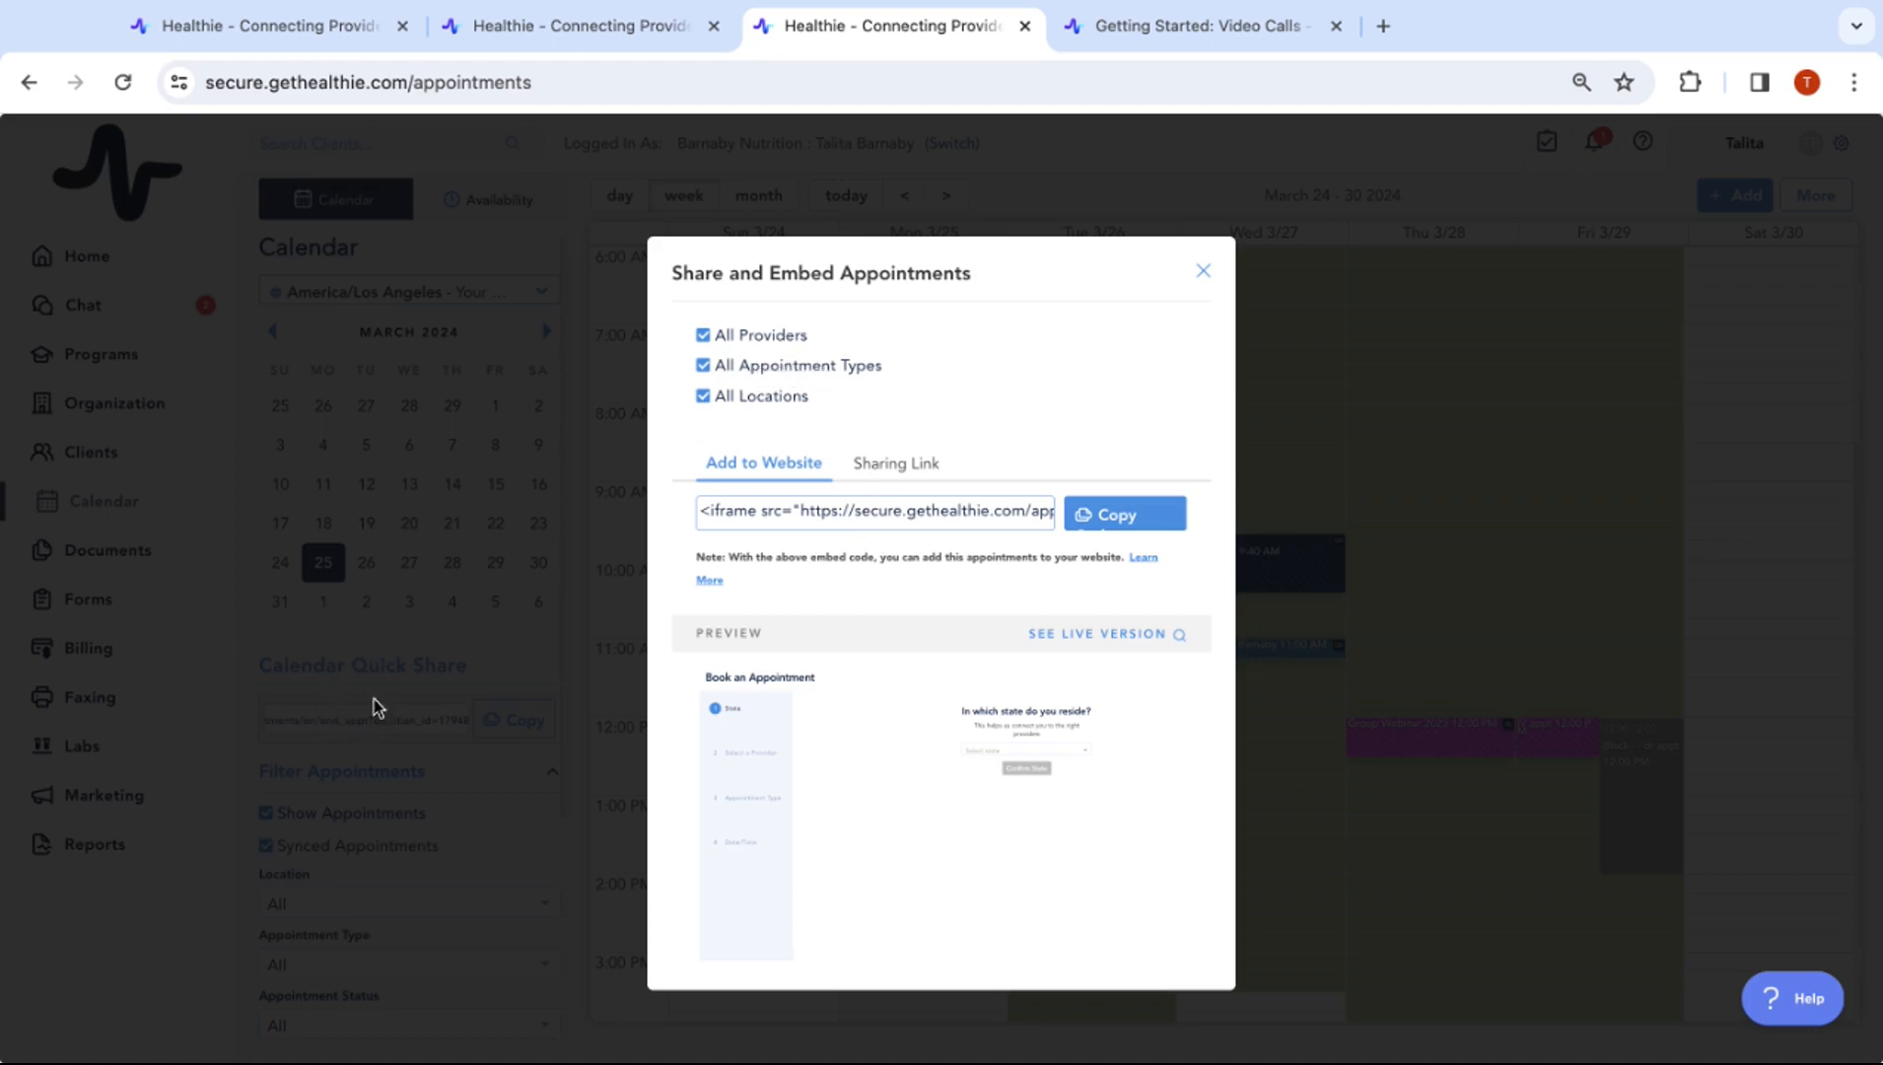
{"action": "left_click", "coordinate": [812, 366]}
{"action": "left_click", "coordinate": [818, 371]}
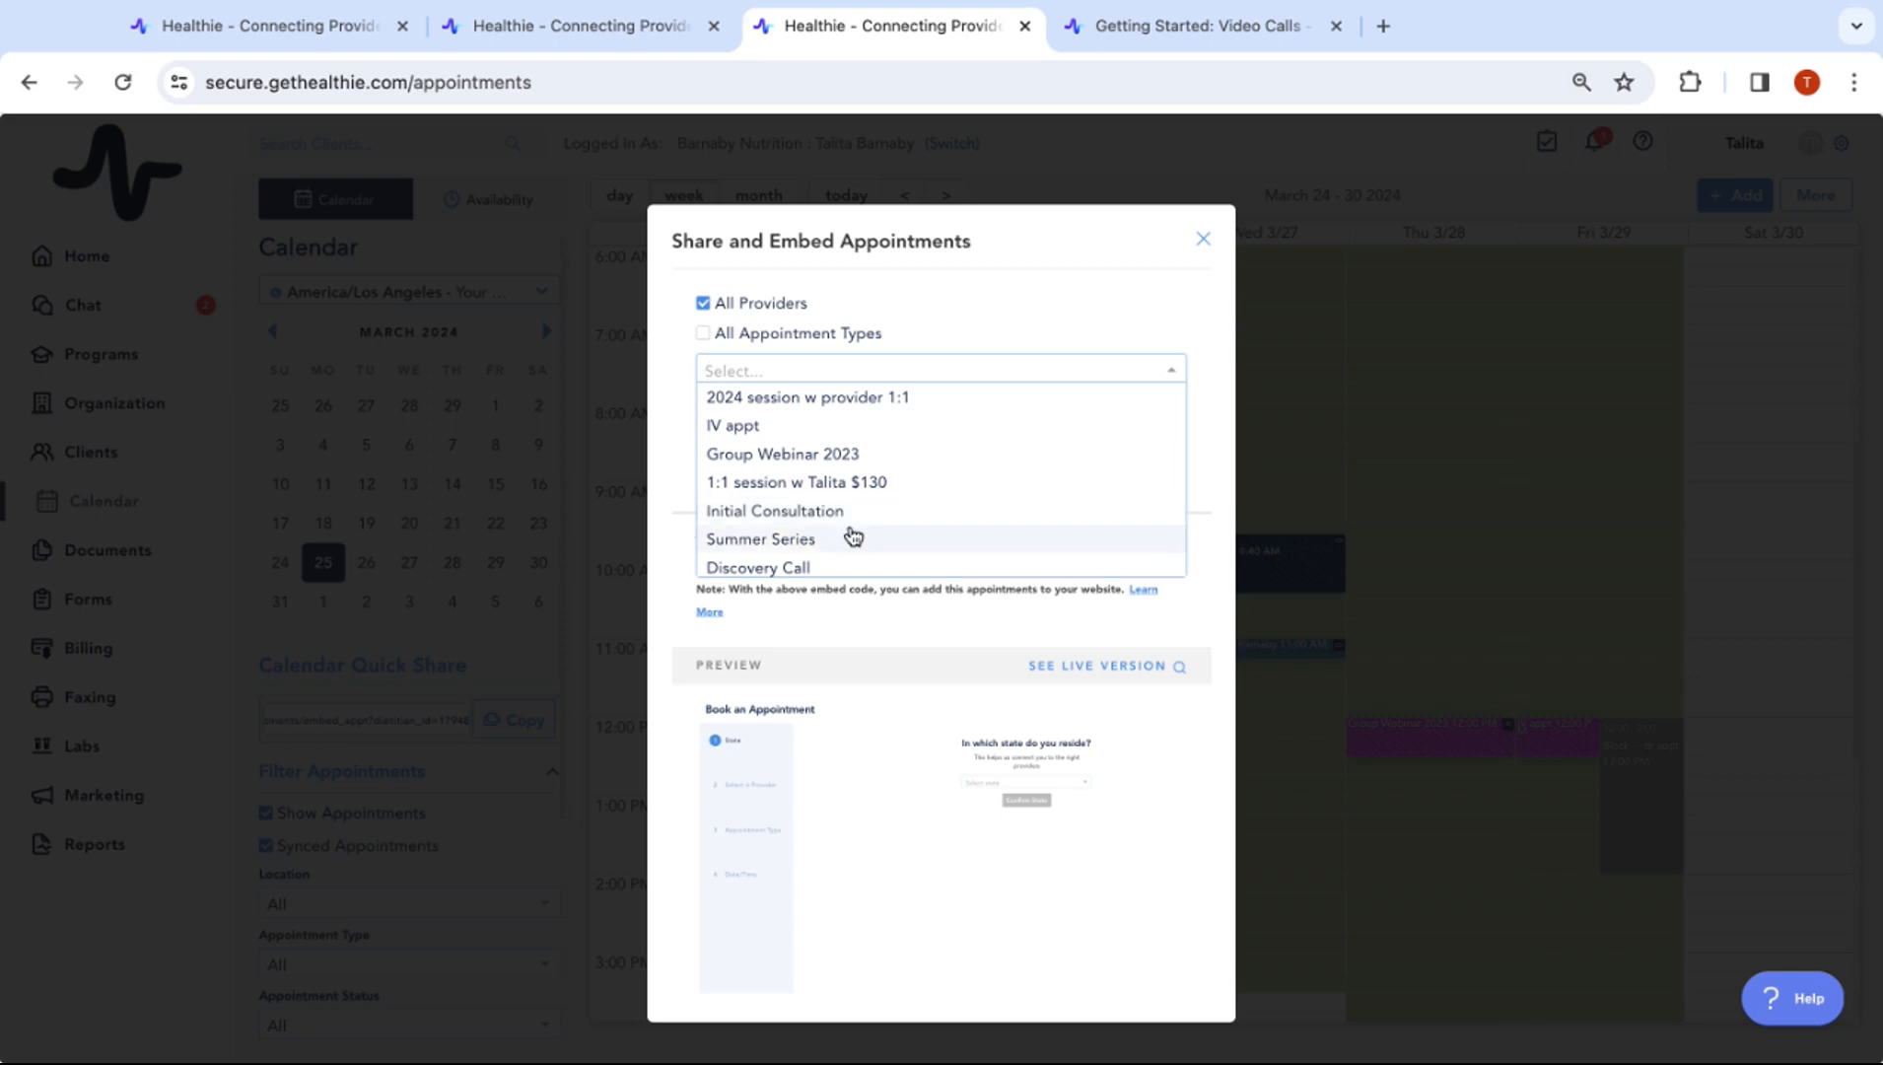
{"action": "scroll", "coordinate": [815, 523], "scroll_direction": "down", "scroll_amount": 1}
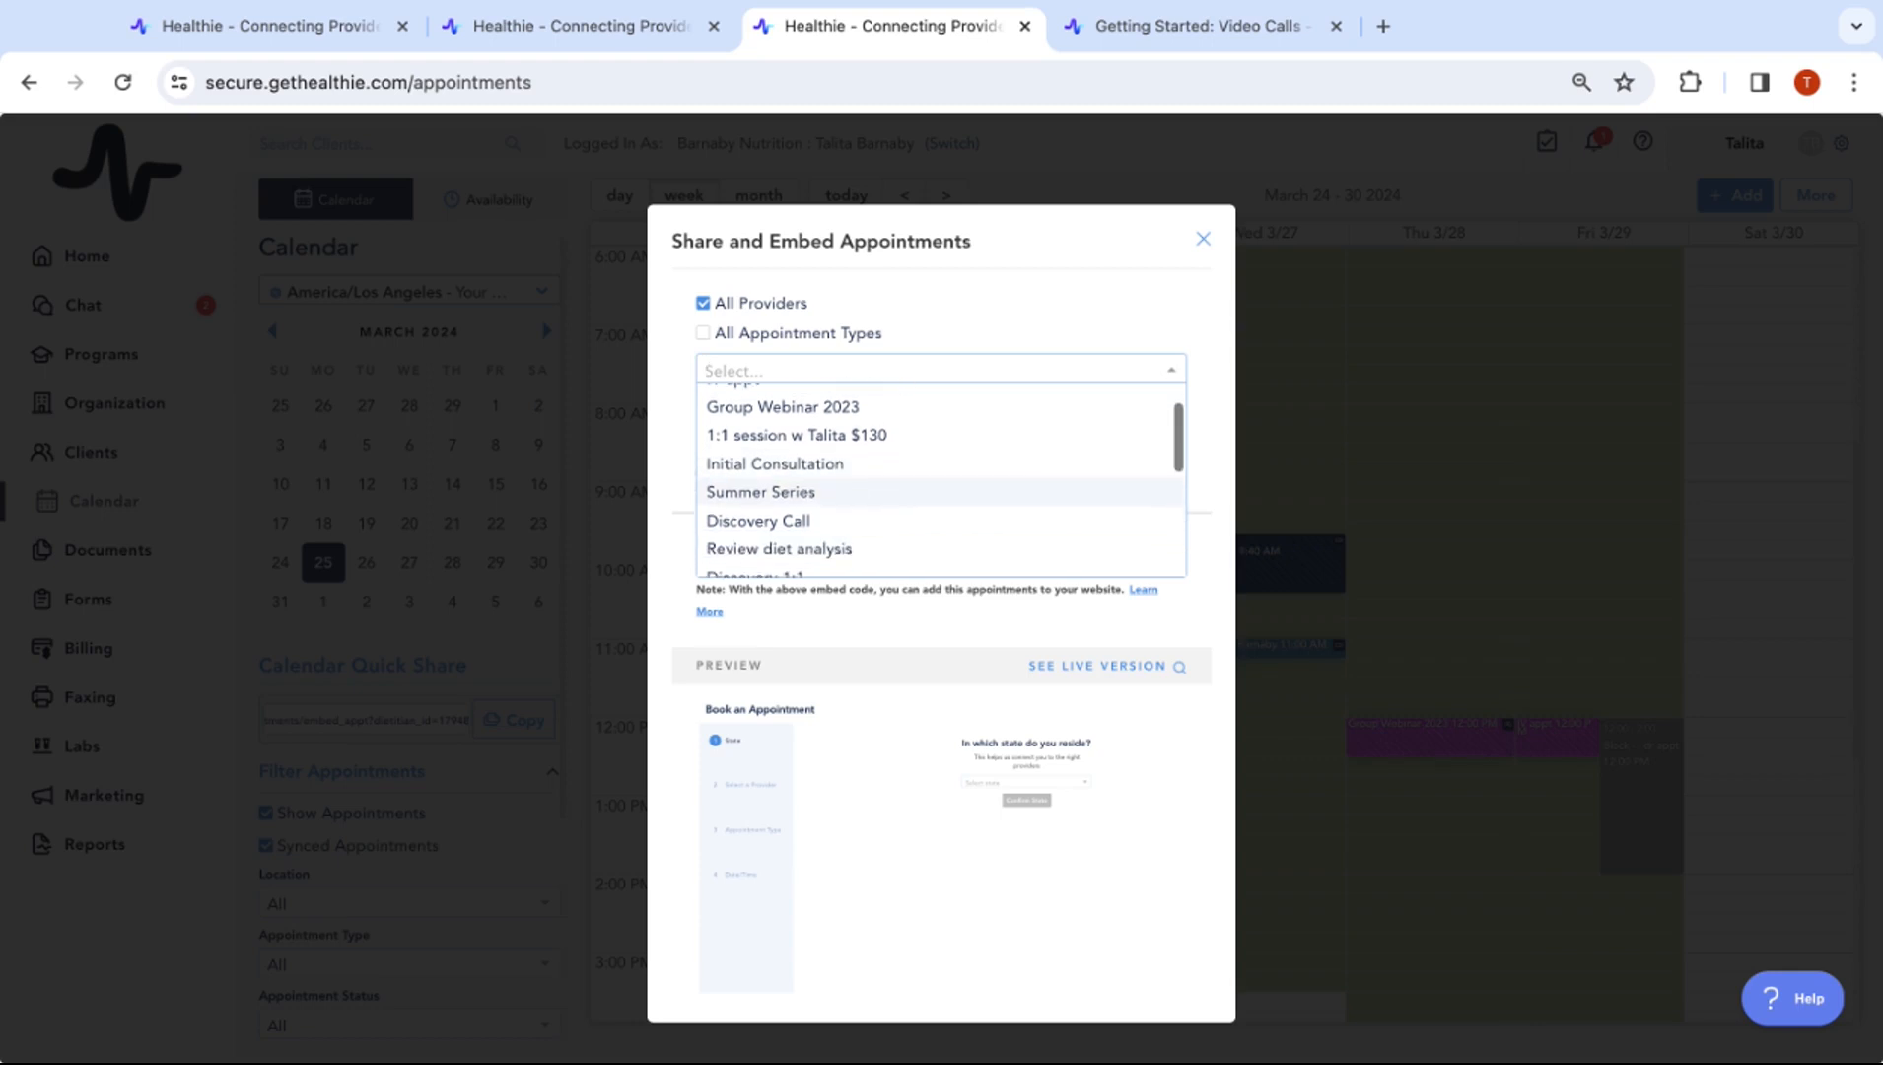
{"action": "left_click", "coordinate": [815, 521]}
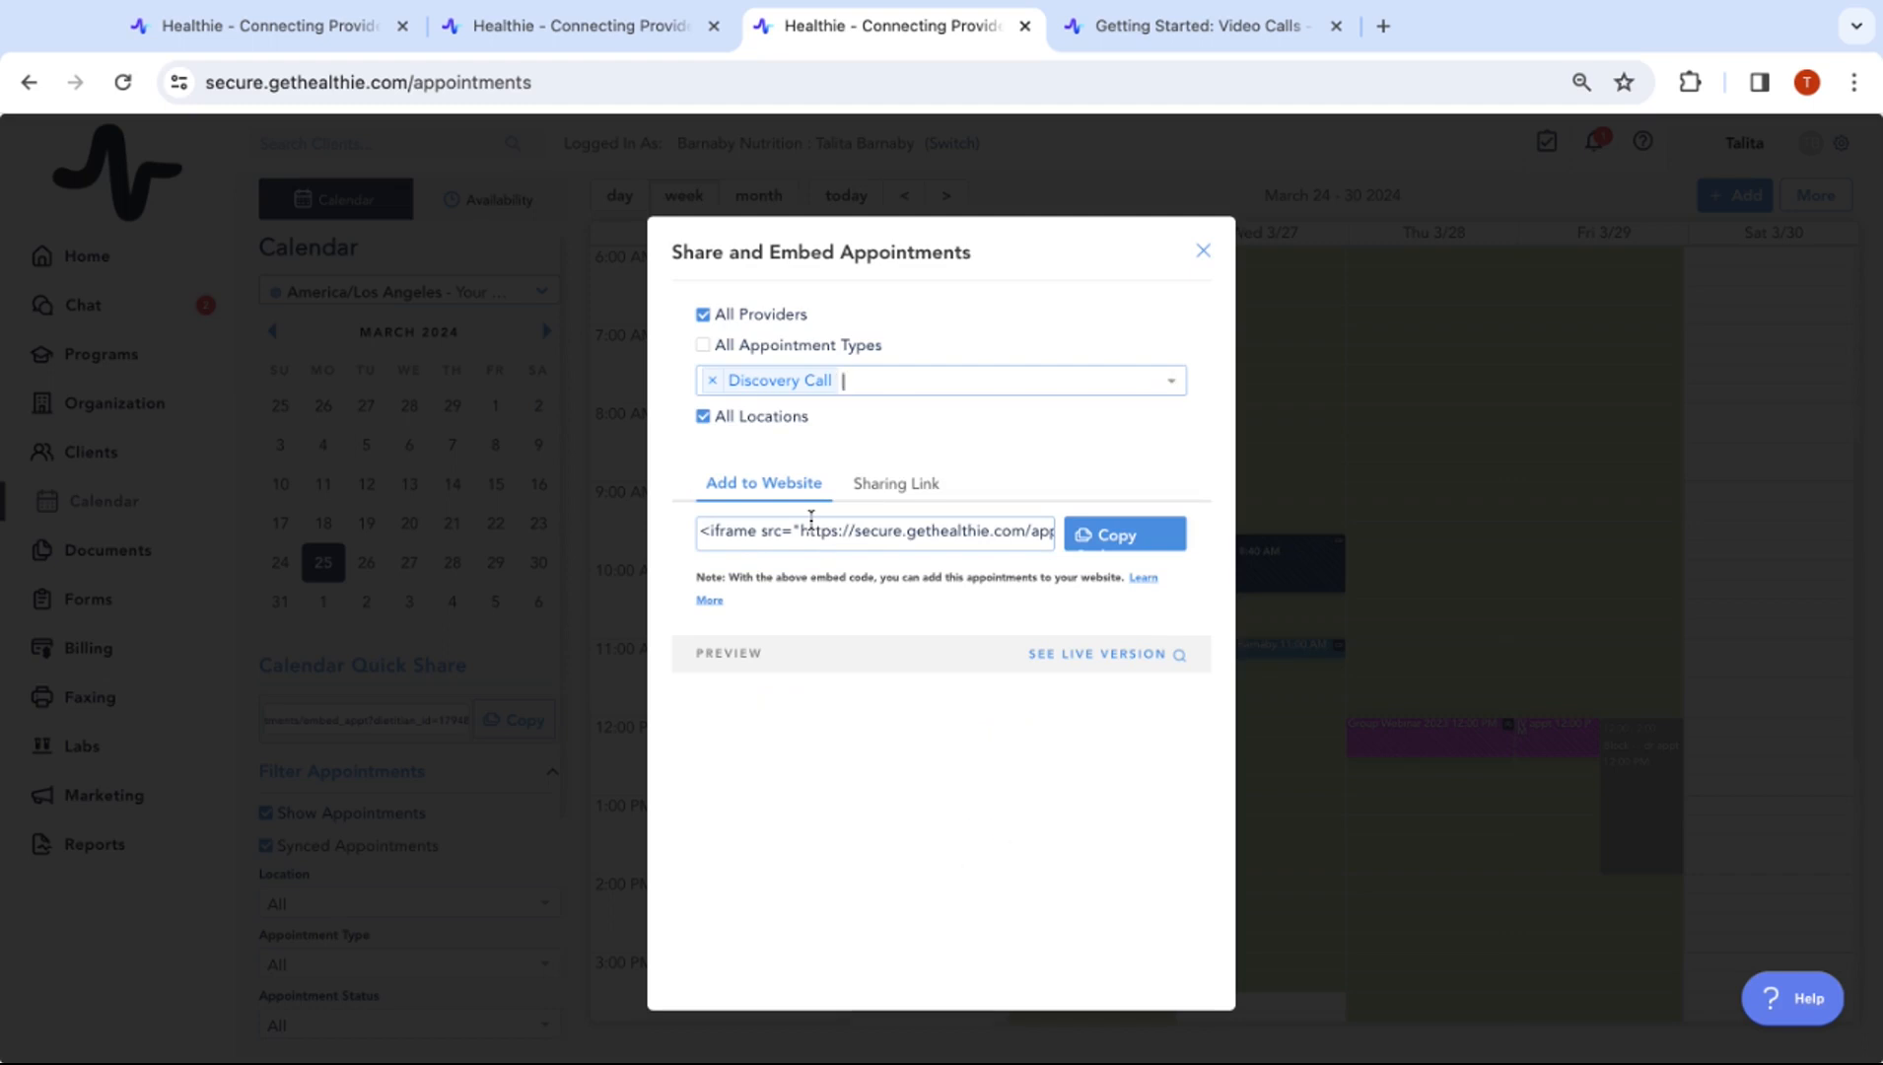
Restrict the booking link to one individual provider and view the live booking page
{"action": "left_click", "coordinate": [778, 315]}
{"action": "left_click", "coordinate": [1047, 334]}
{"action": "left_click", "coordinate": [1052, 358]}
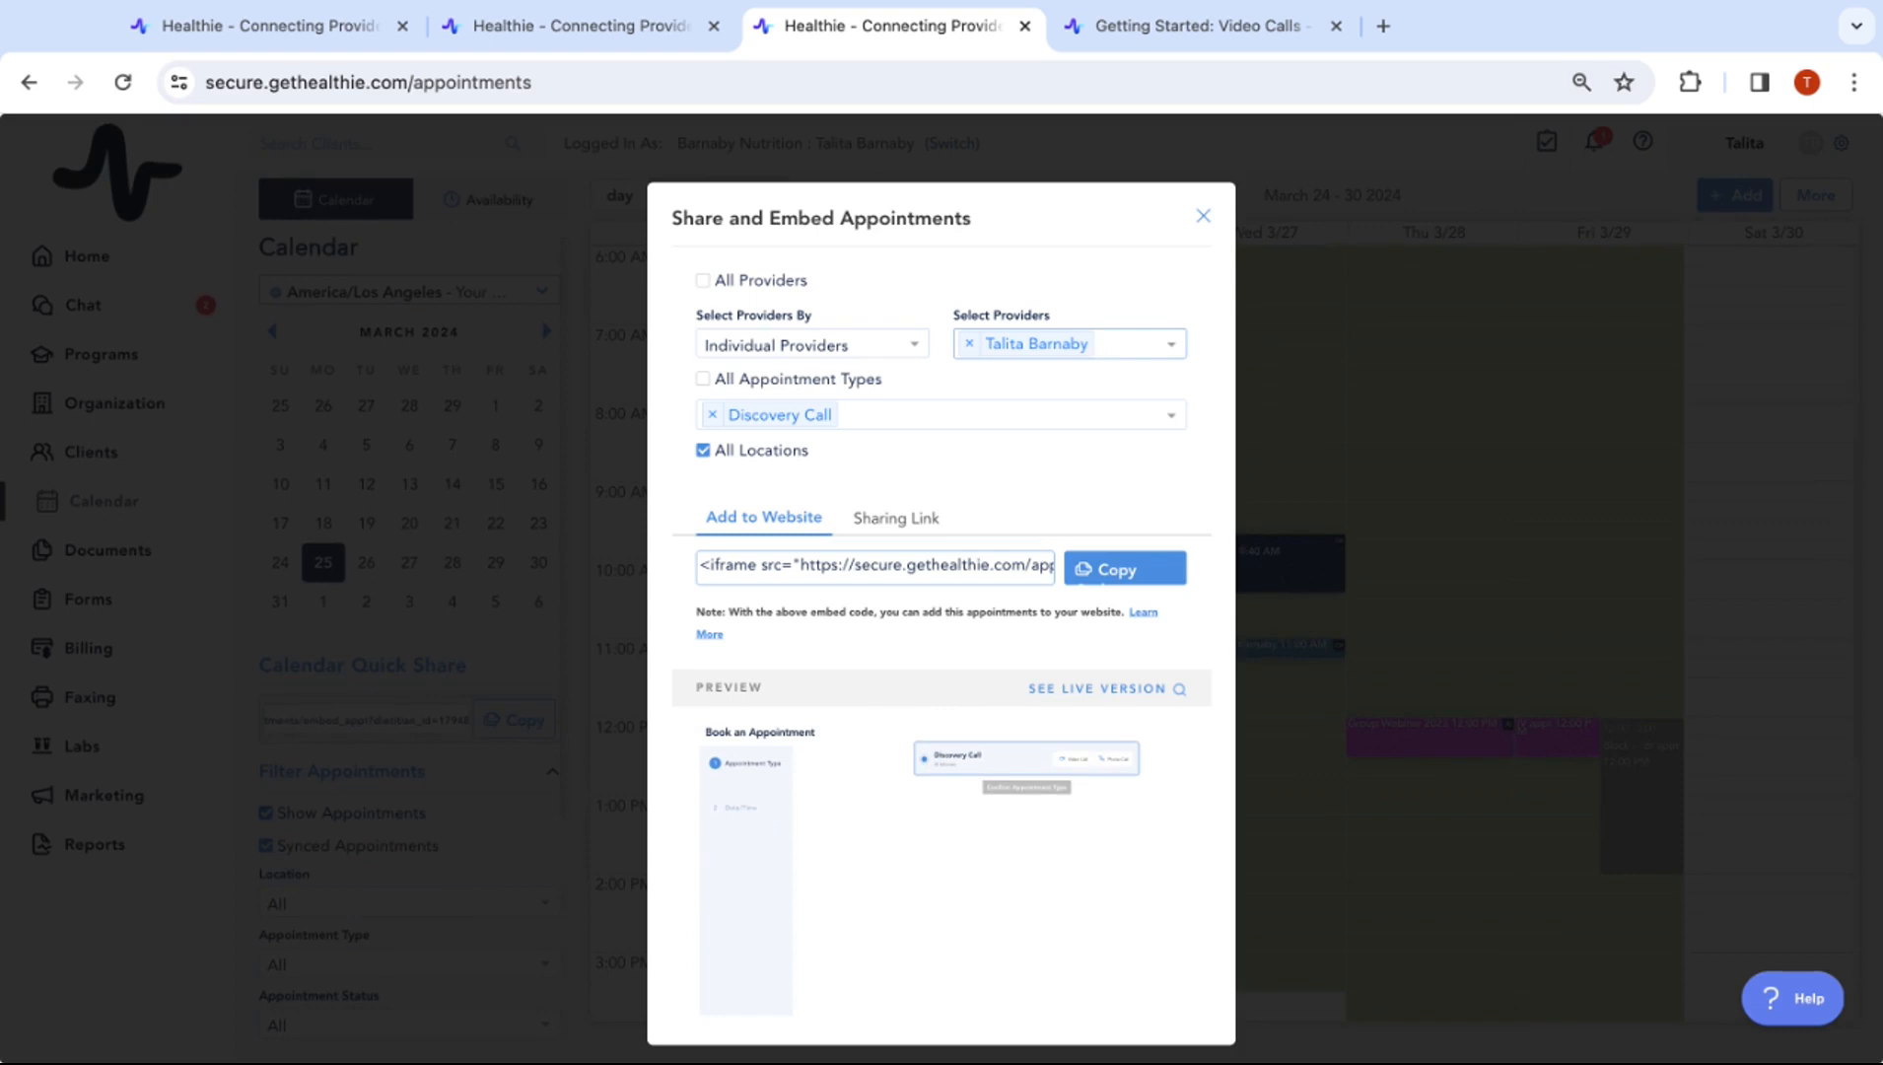
{"action": "left_click", "coordinate": [1097, 688]}
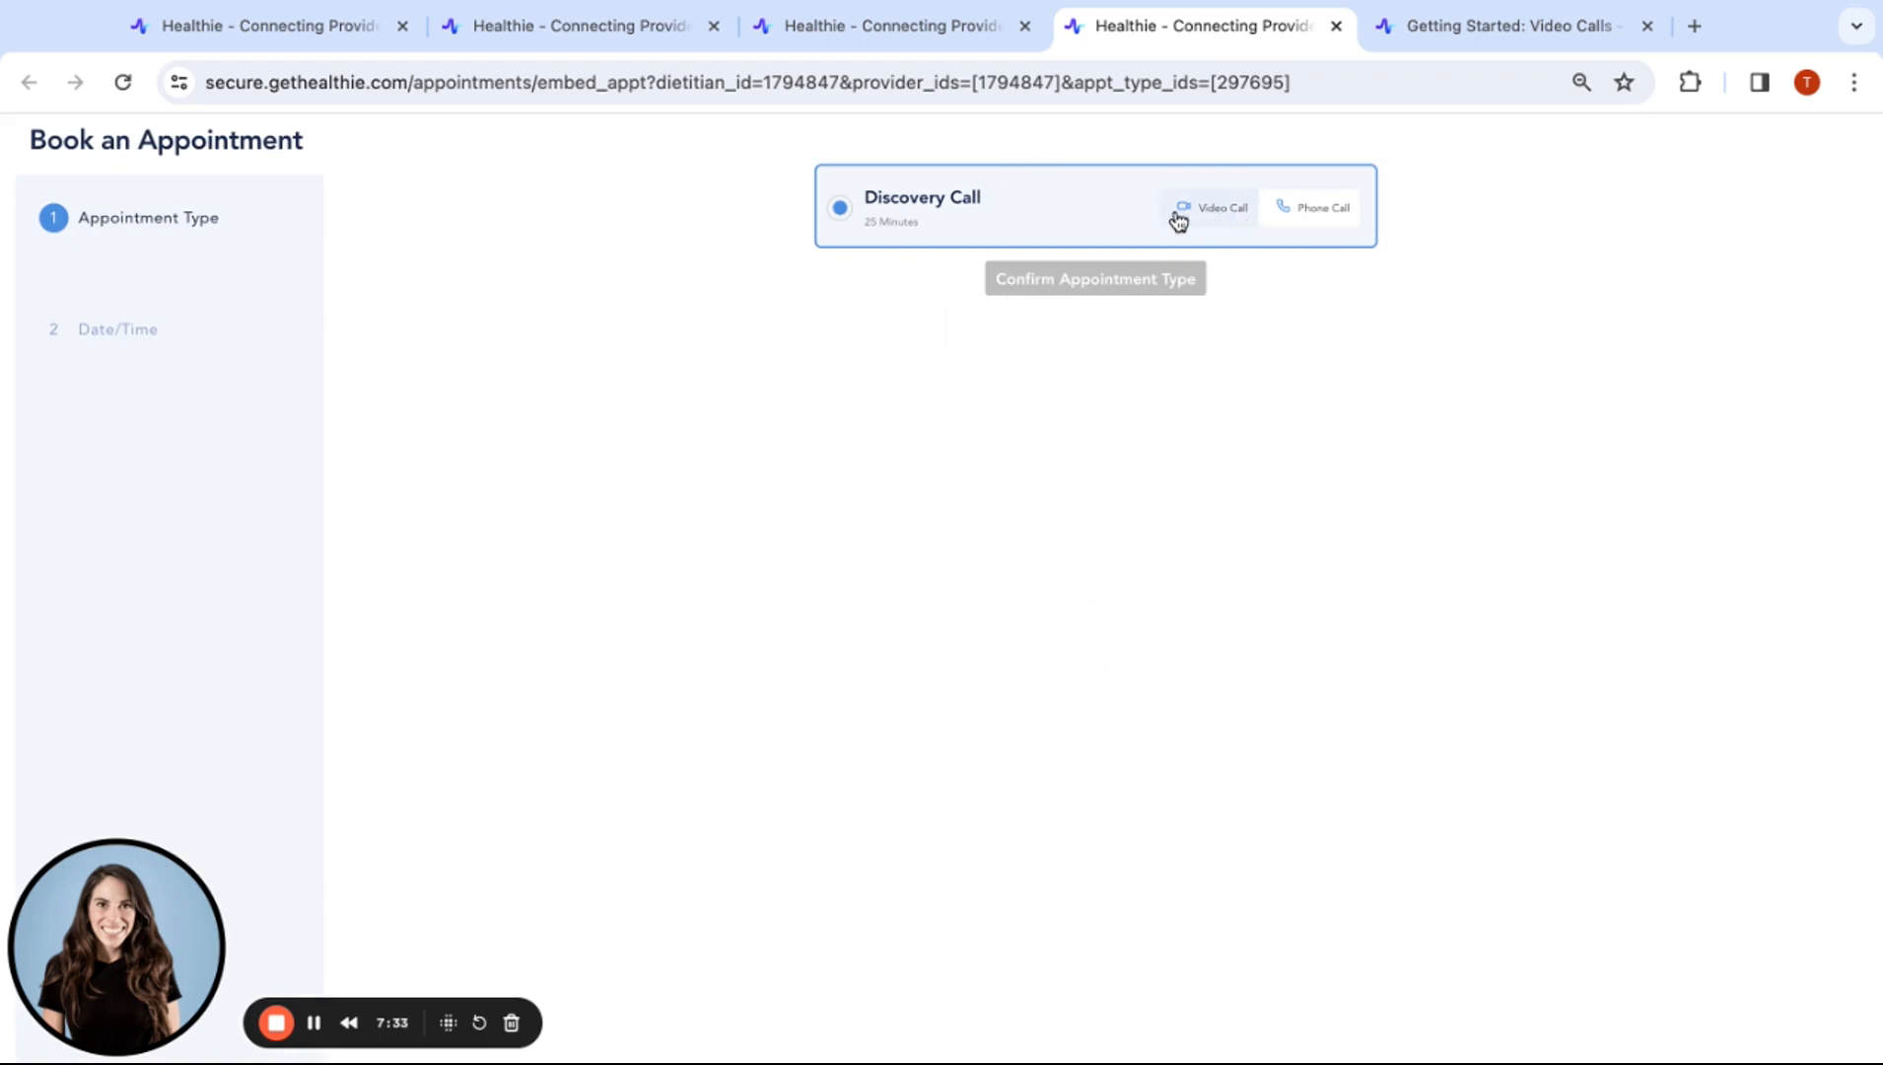
Test the Discovery Call video booking on March 27 and April 5, then return to the calendar tab
{"action": "left_click", "coordinate": [1207, 209]}
{"action": "left_click", "coordinate": [1103, 286]}
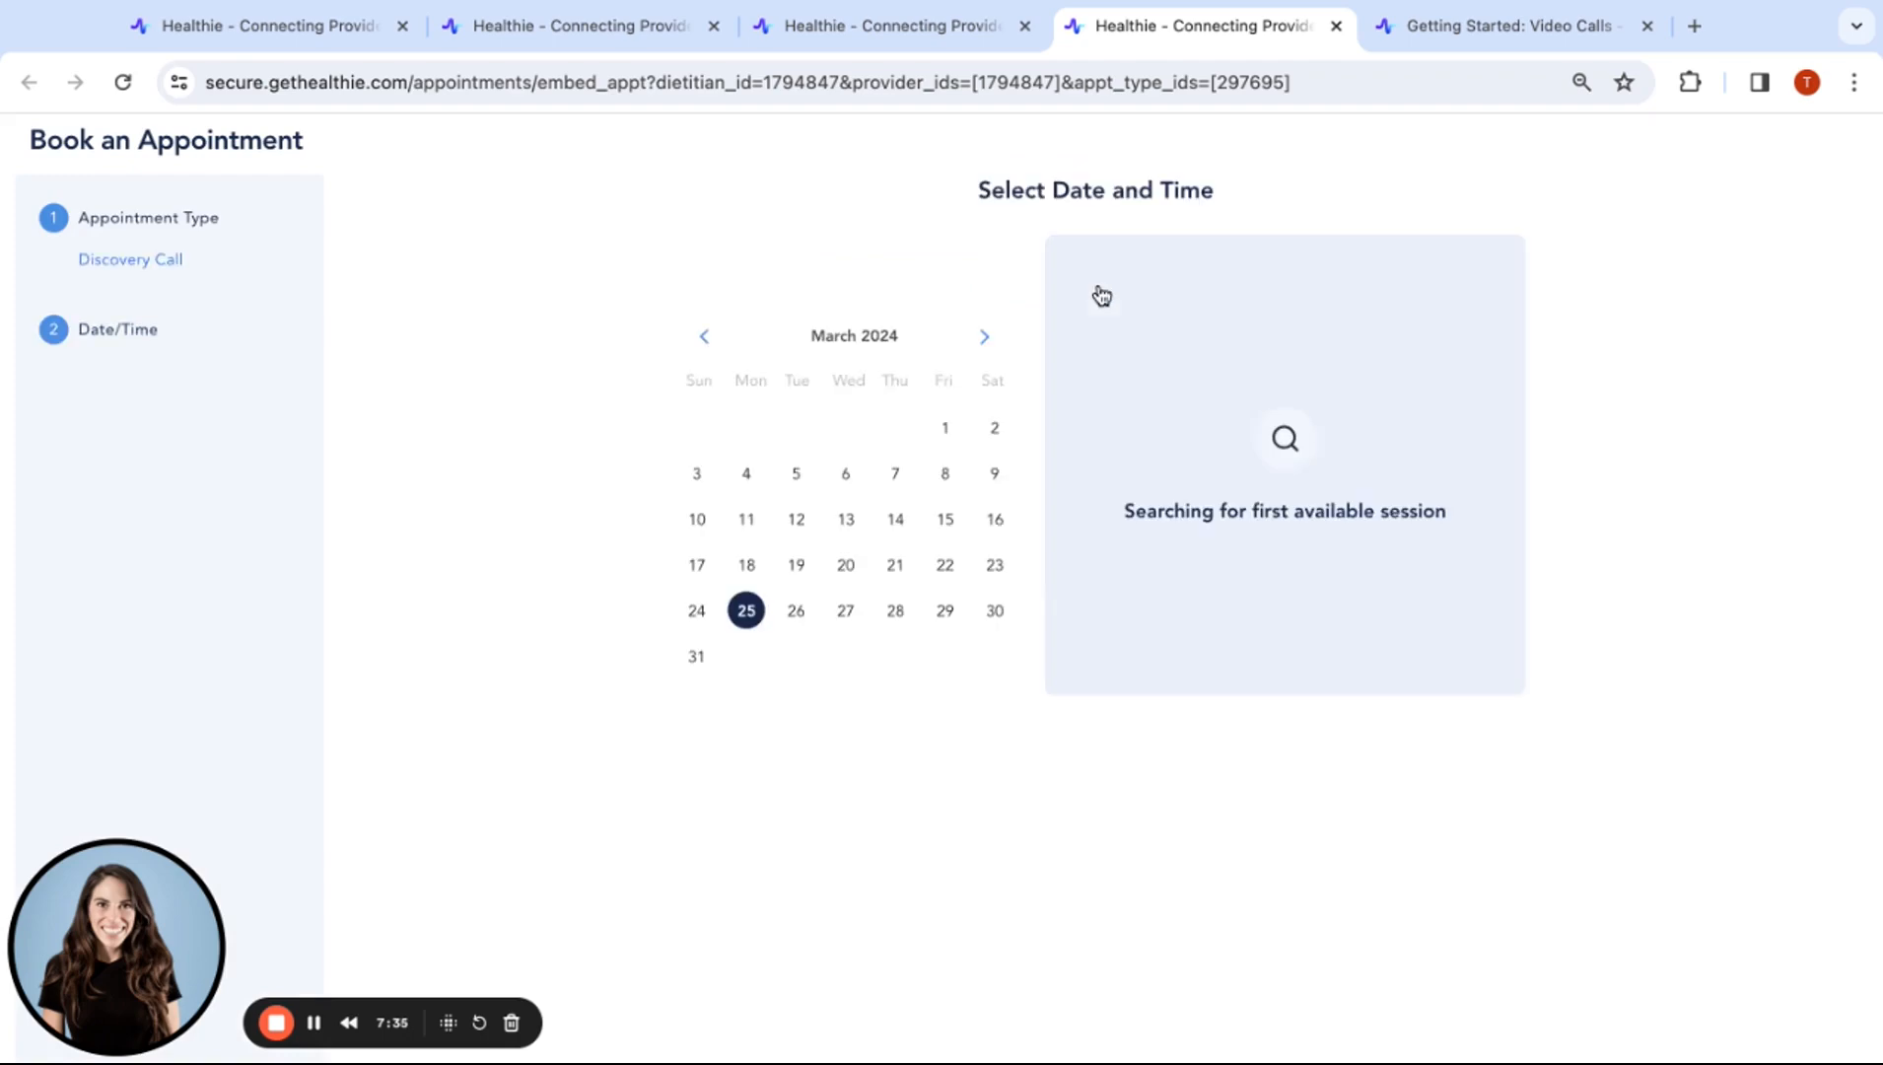
{"action": "left_click", "coordinate": [853, 627]}
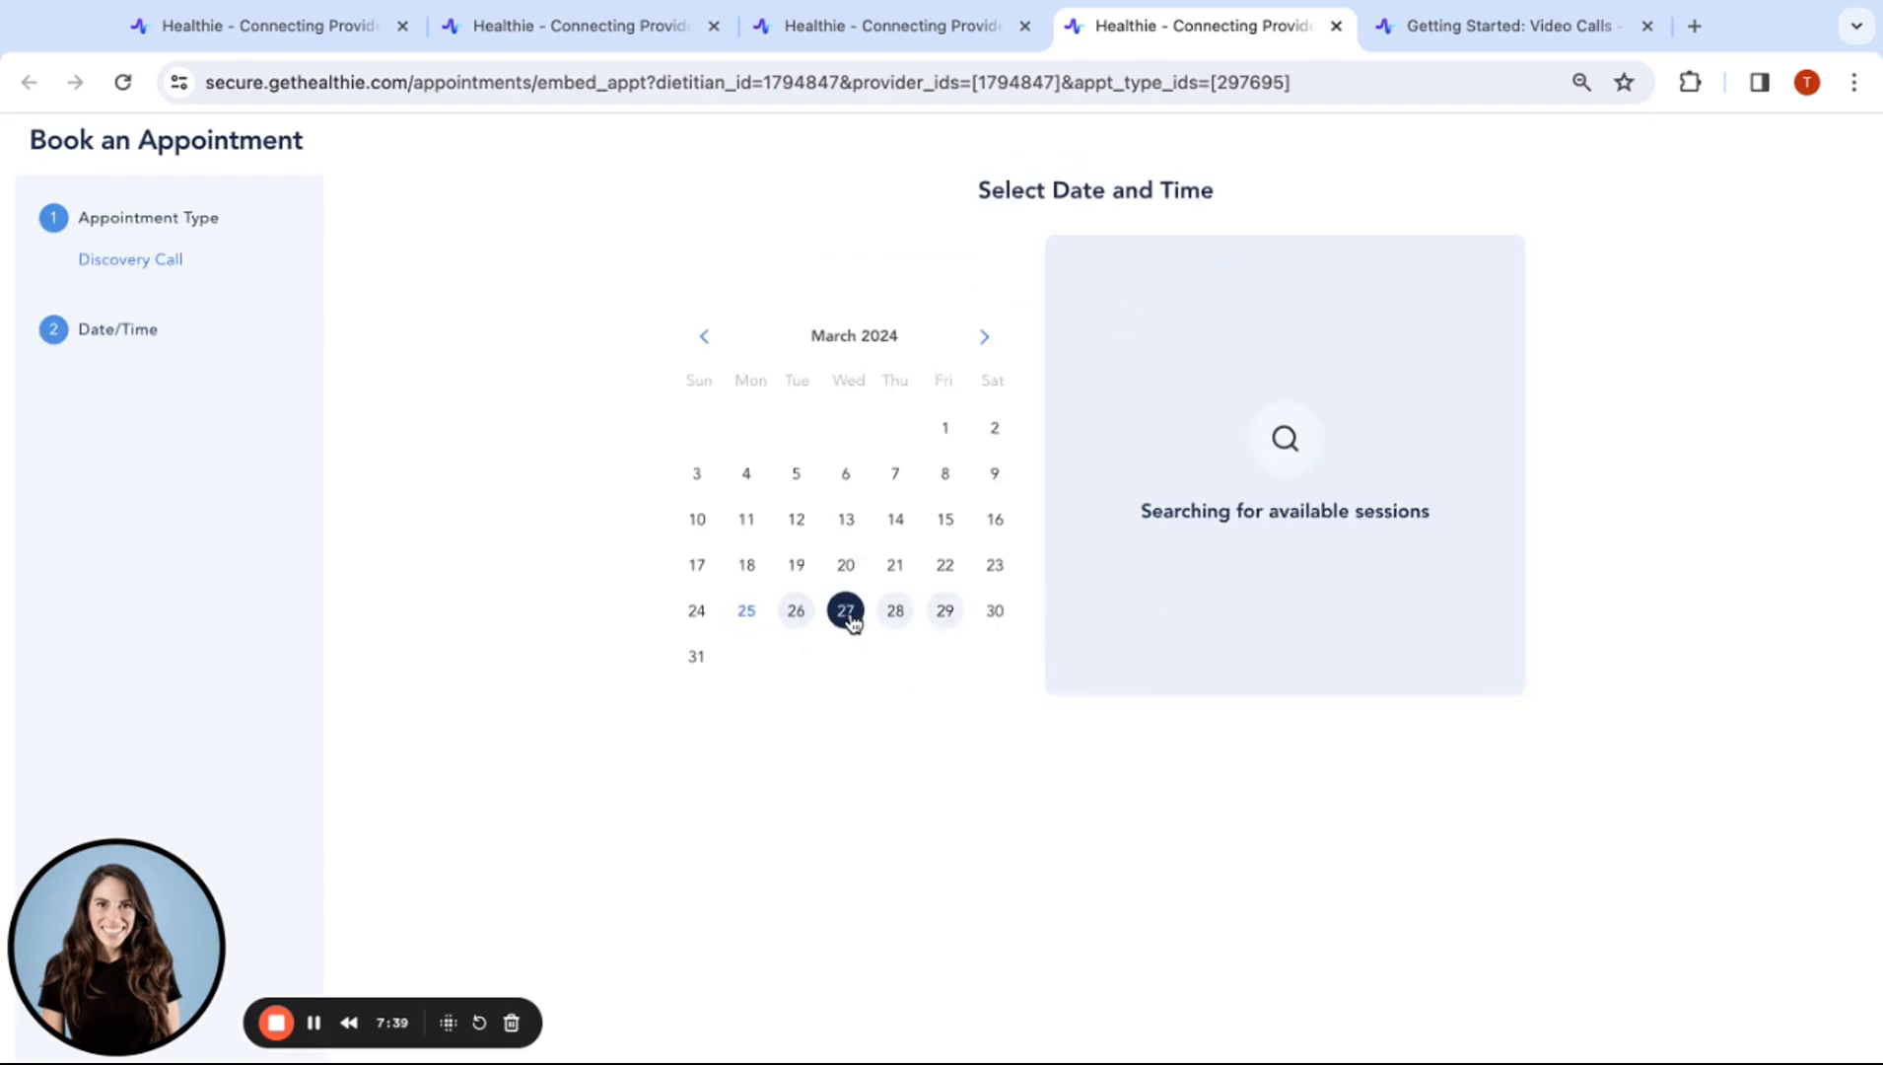
{"action": "left_click", "coordinate": [985, 340]}
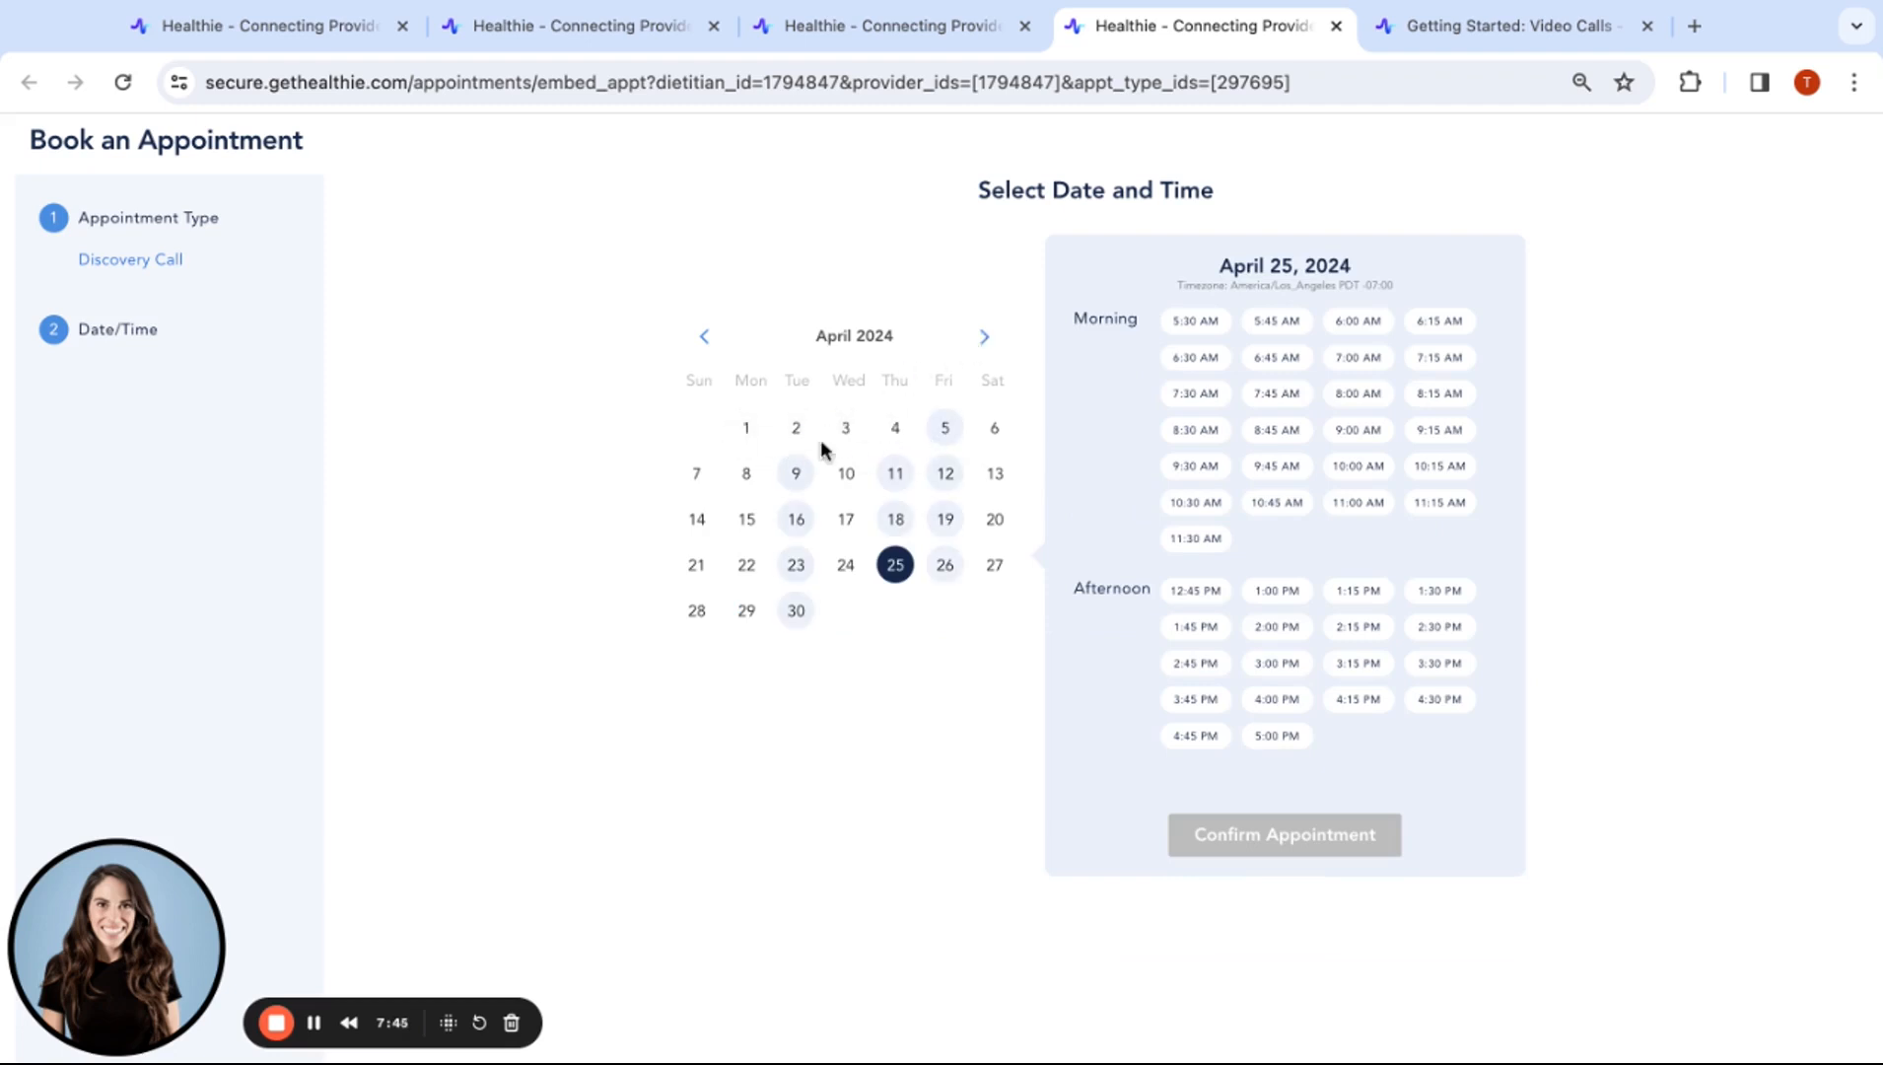
{"action": "left_click", "coordinate": [944, 431]}
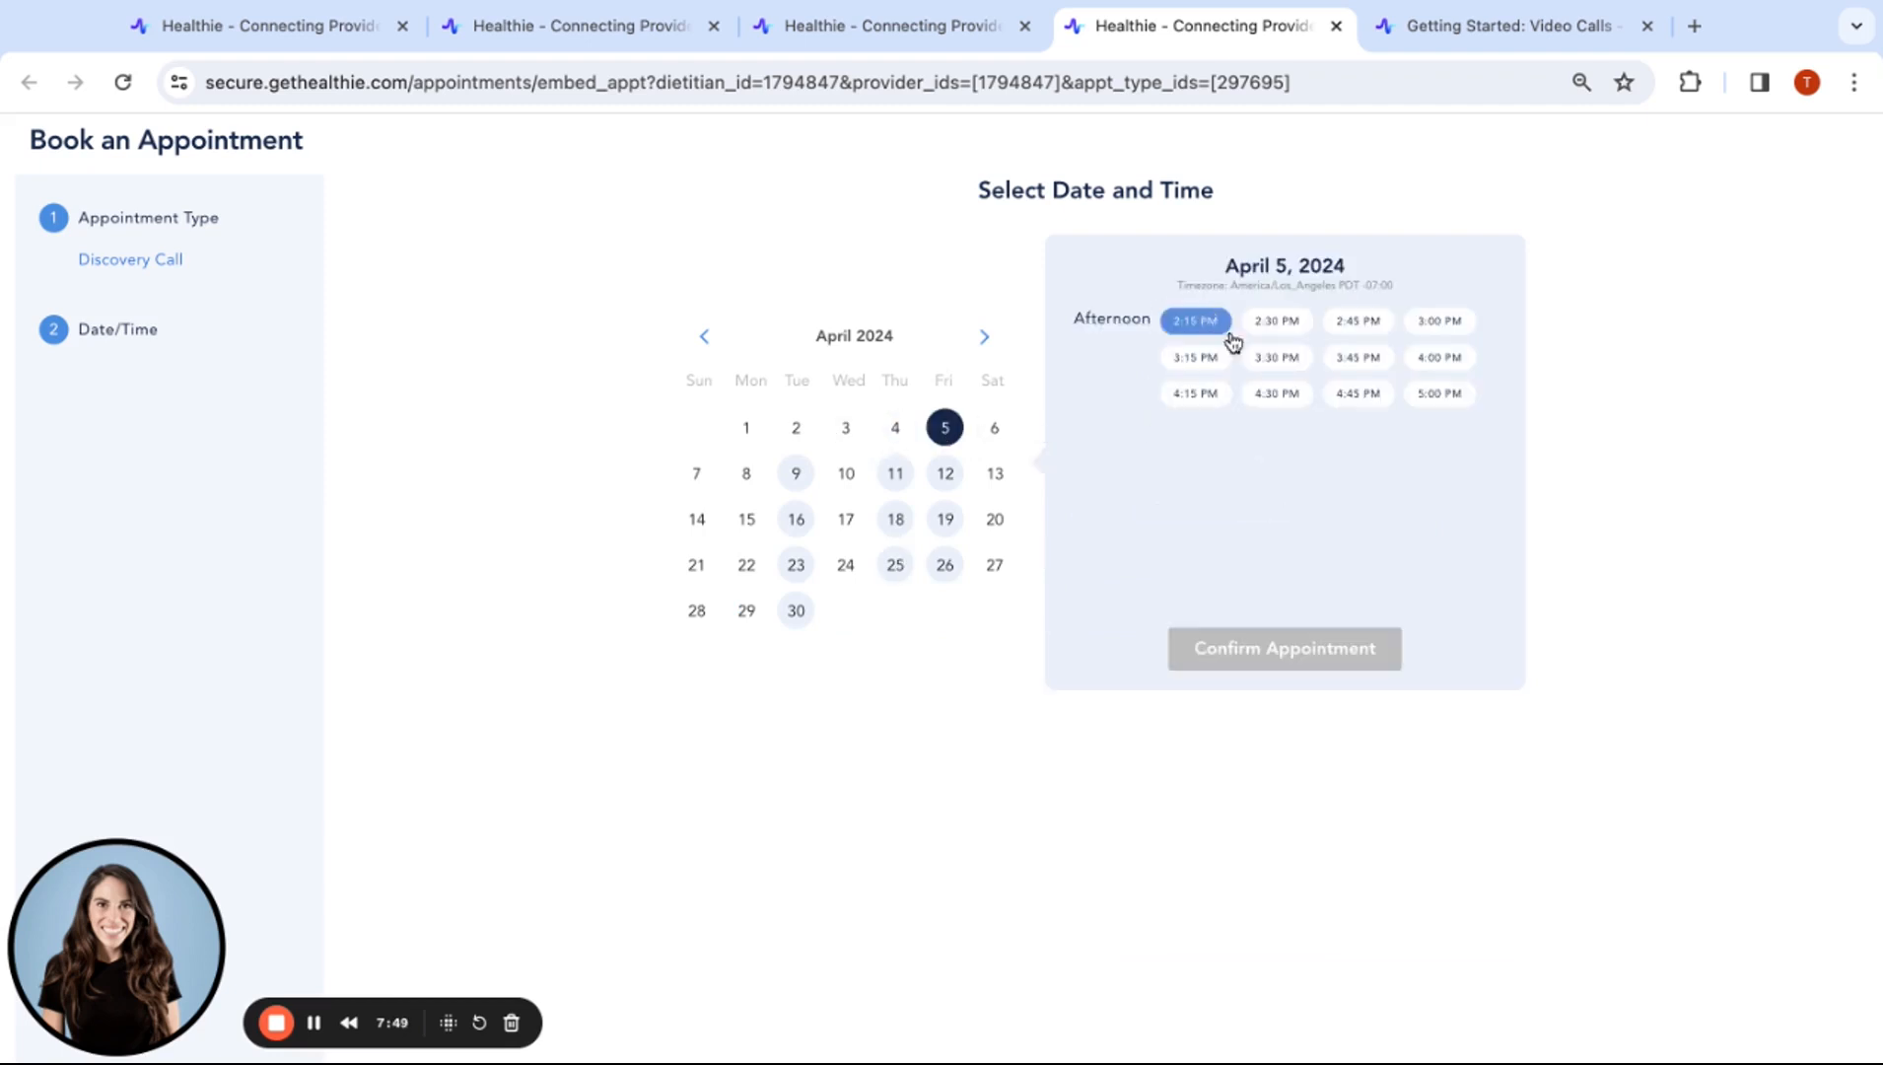
{"action": "left_click", "coordinate": [702, 340]}
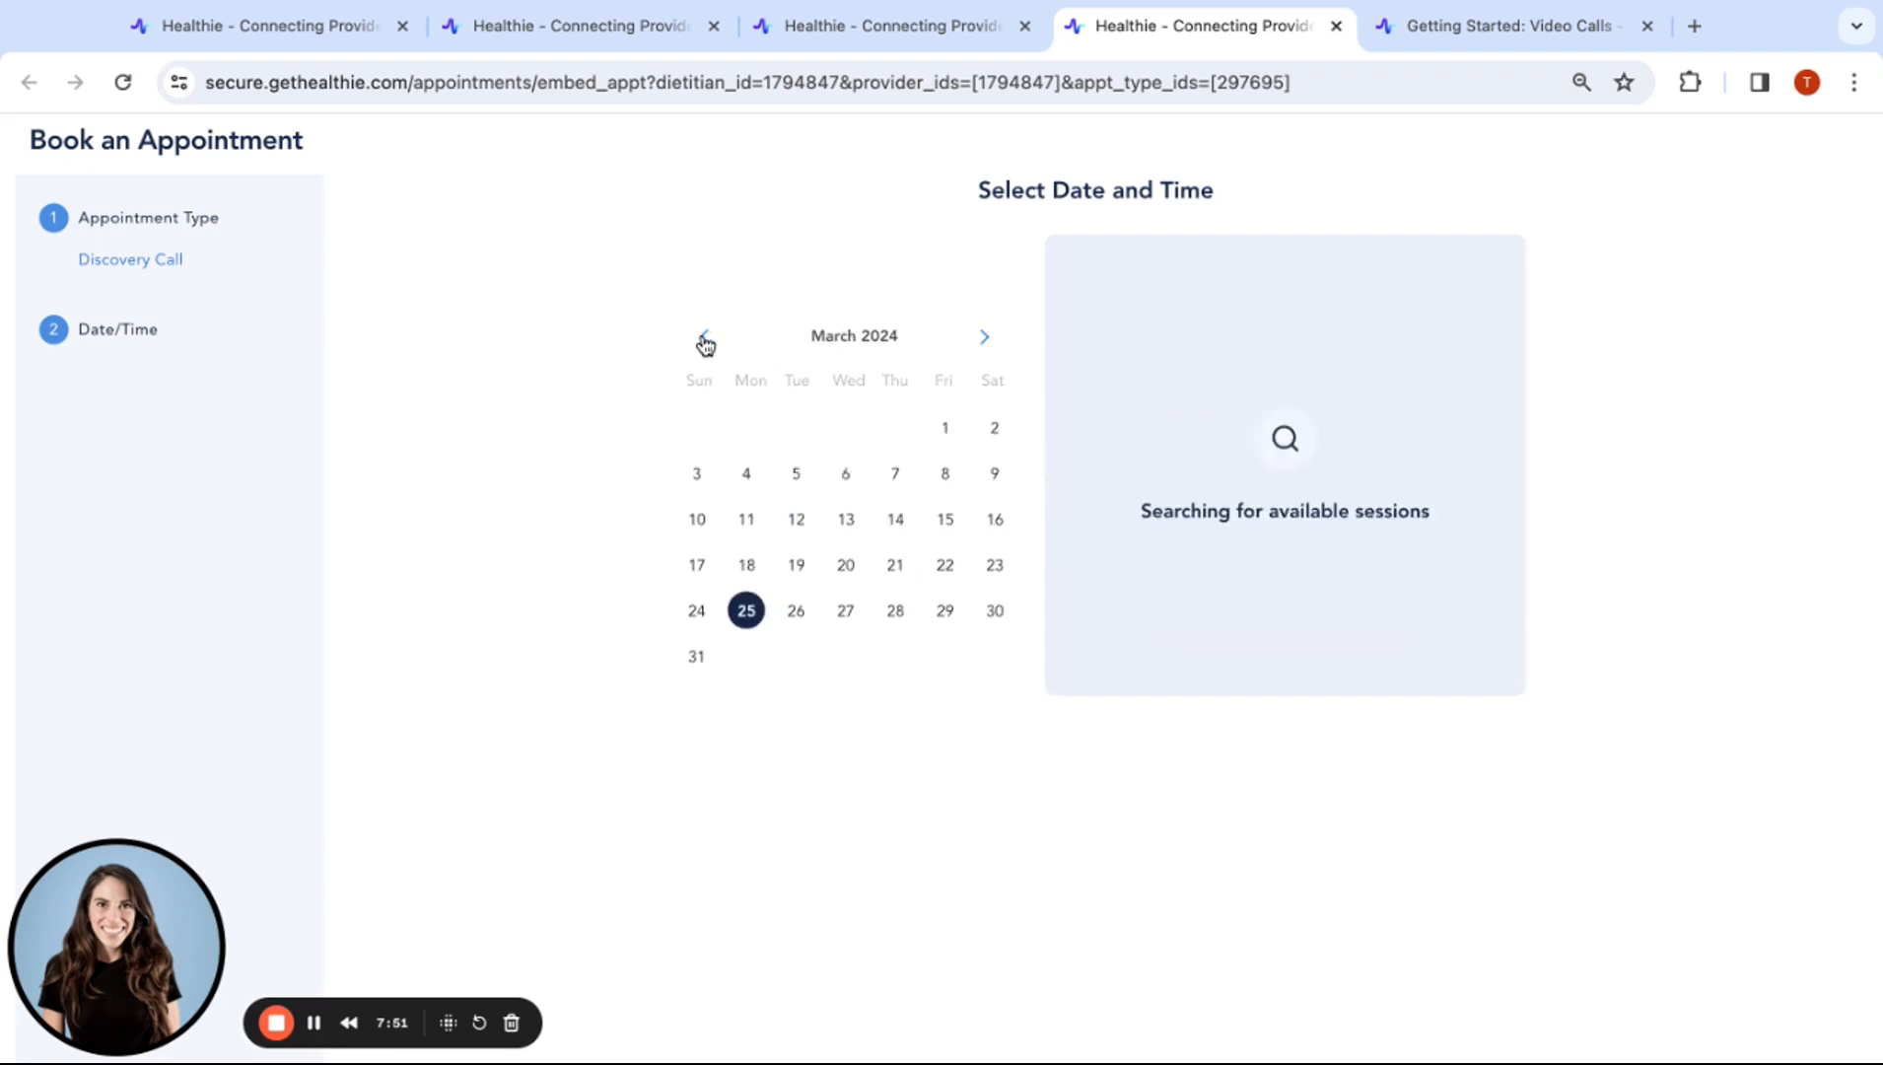
{"action": "left_click", "coordinate": [901, 30]}
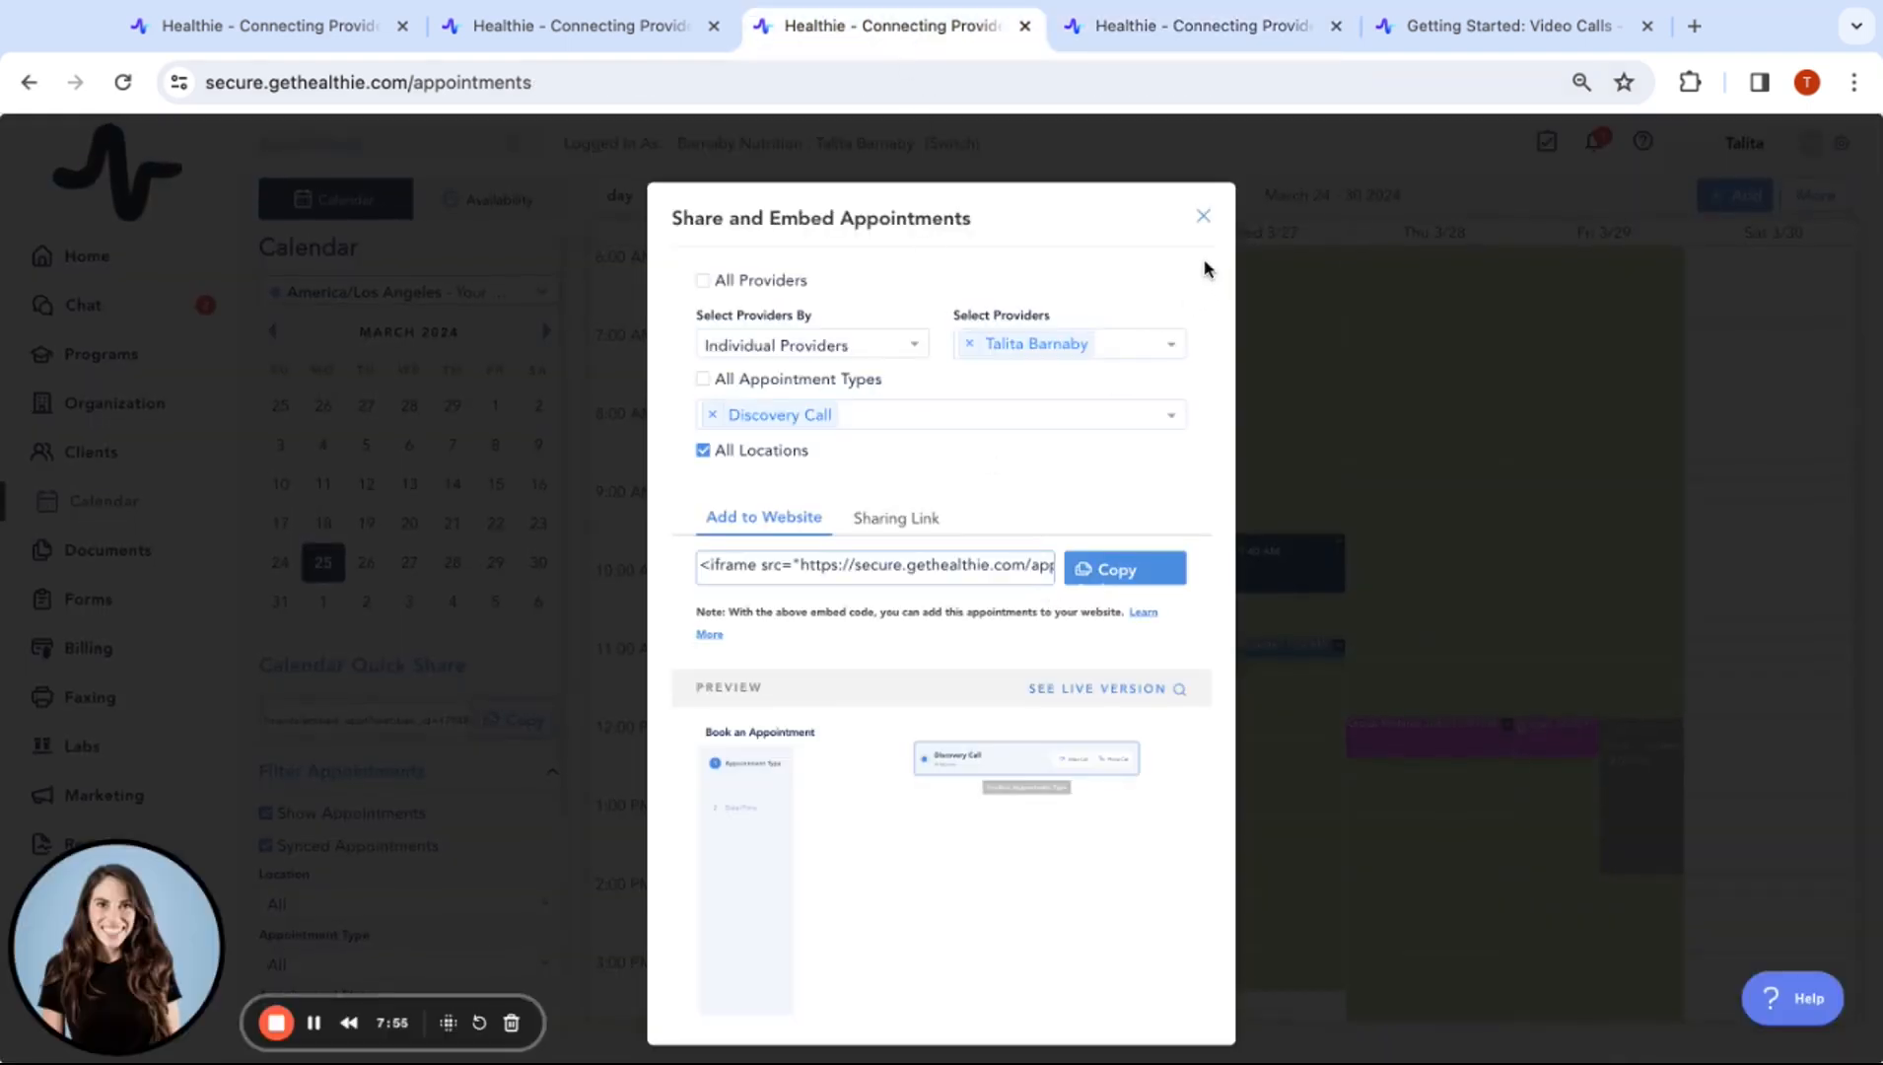
Close the Share and Embed dialog, highlight the Calendar Quick Share heading, and show the More options
{"action": "left_click", "coordinate": [1202, 229]}
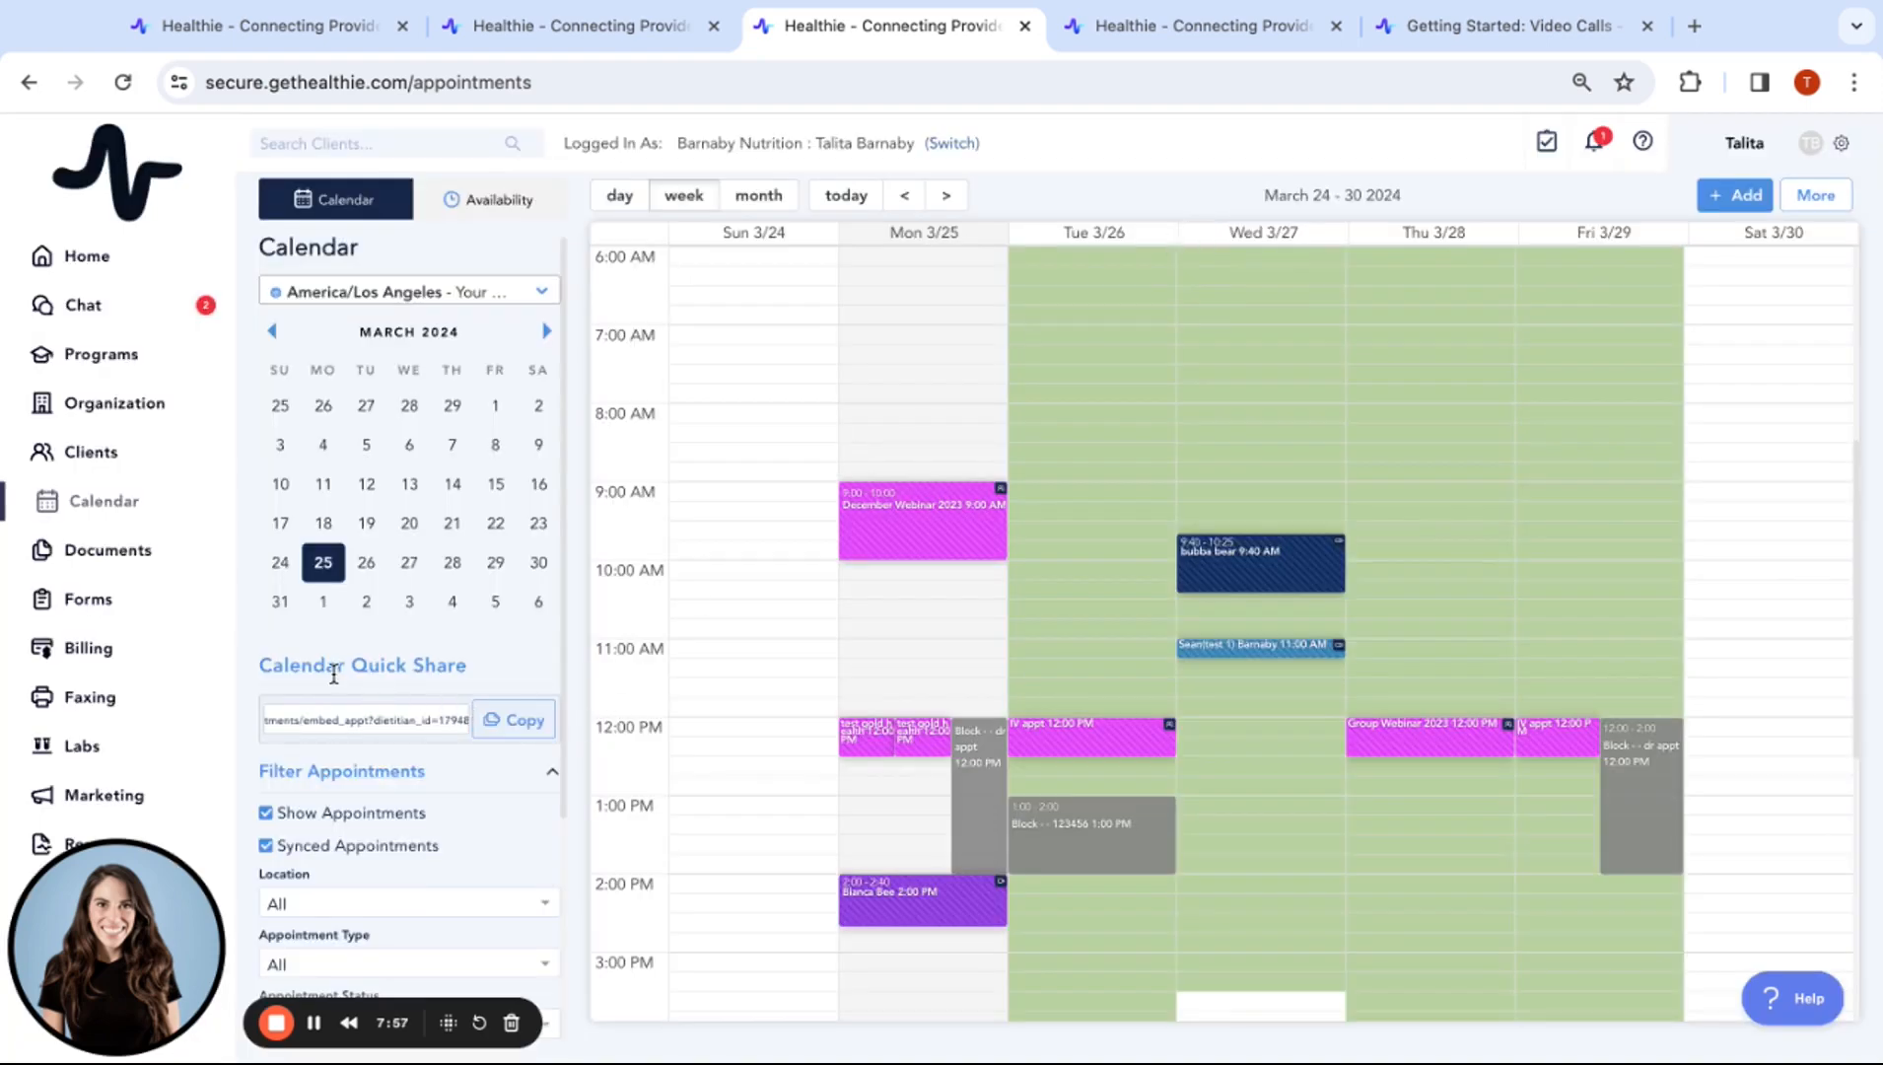
{"action": "left_click_drag", "start_coordinate": [275, 666], "coordinate": [449, 666]}
{"action": "scroll", "coordinate": [454, 659], "scroll_direction": "down", "scroll_amount": 1}
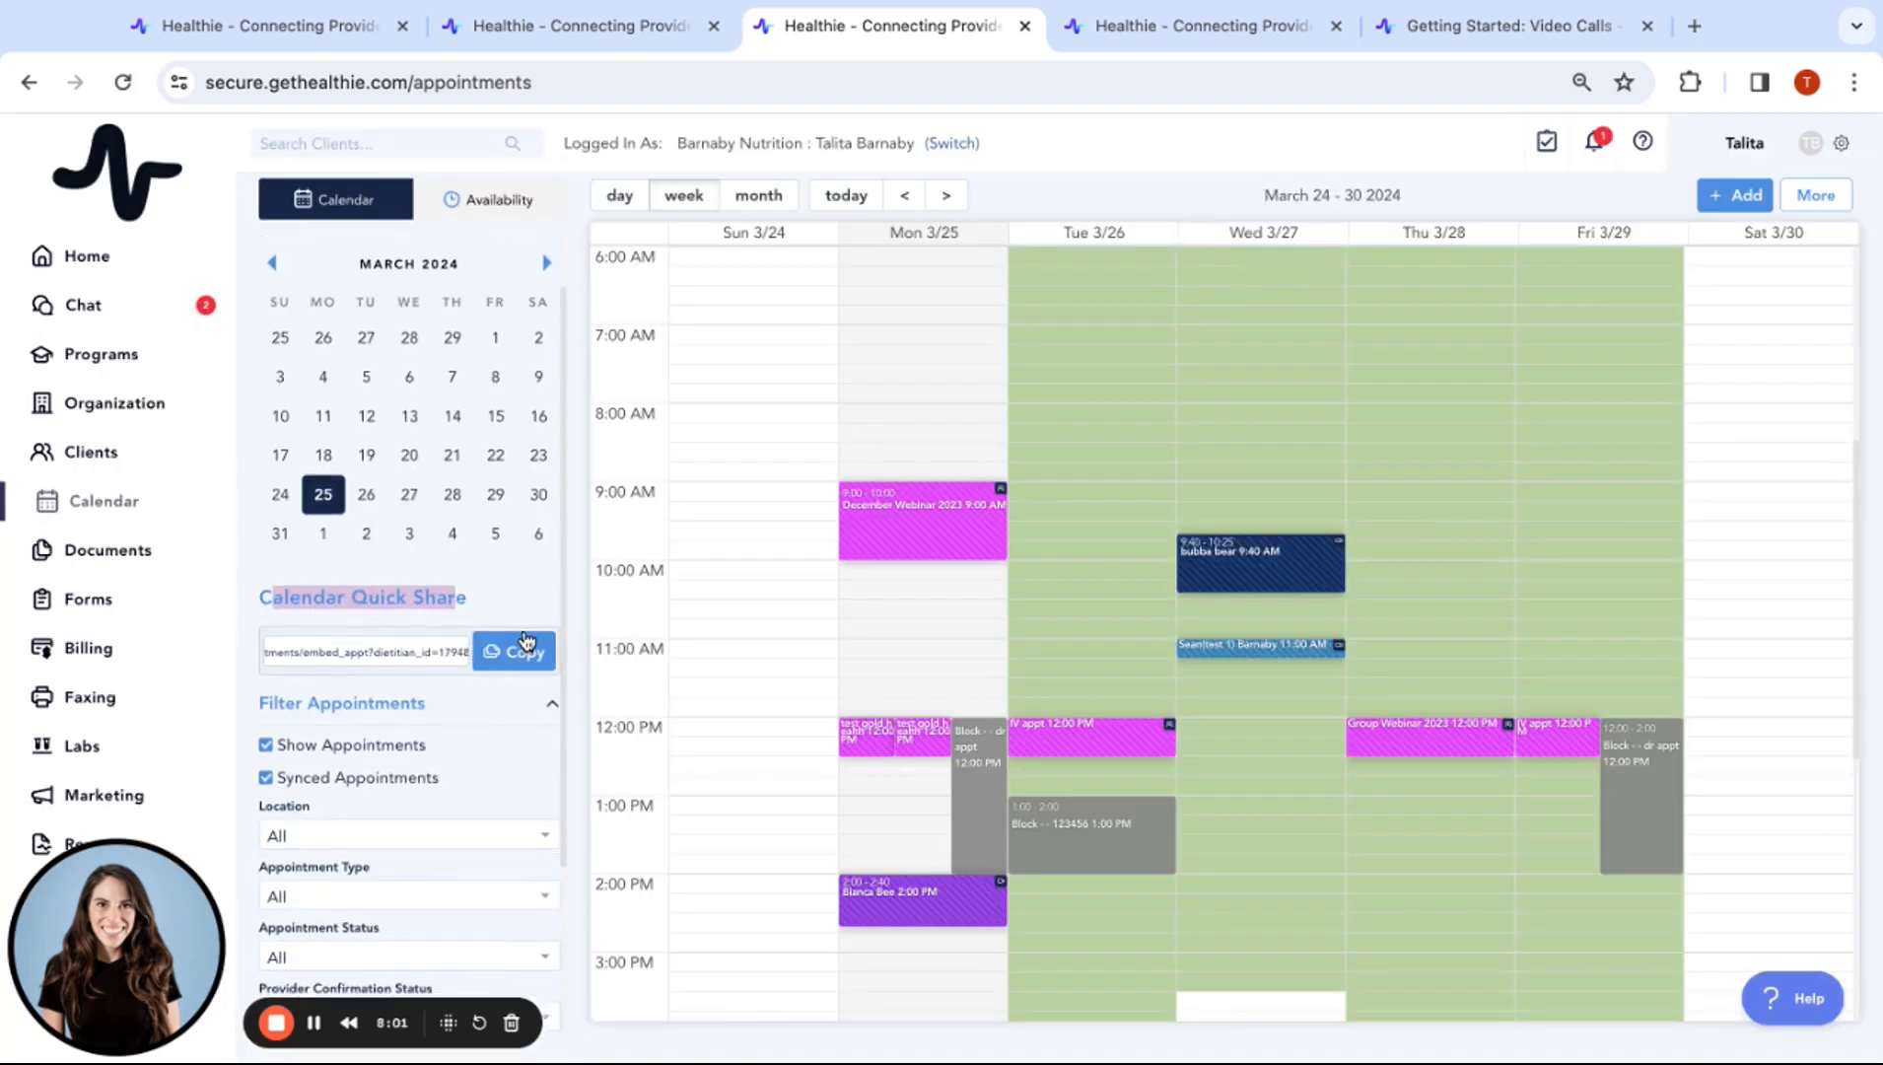
{"action": "left_click", "coordinate": [1816, 195]}
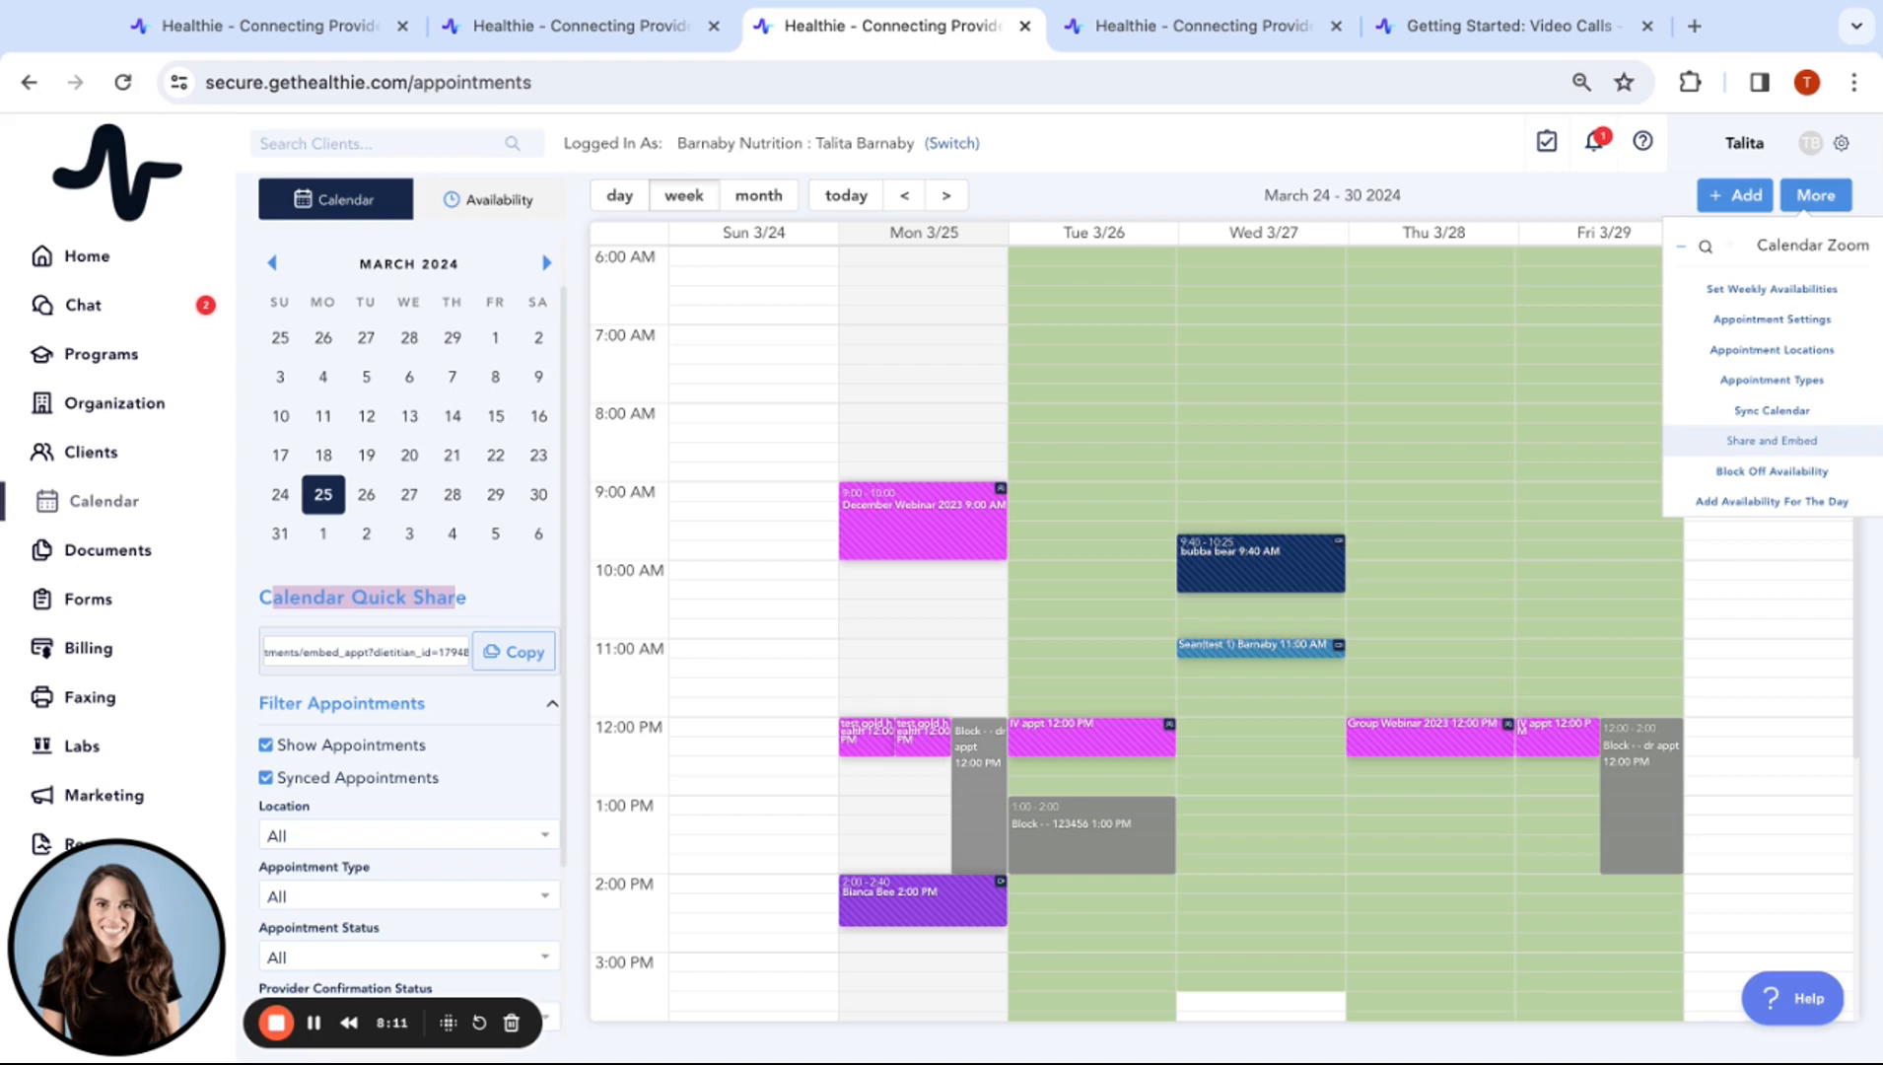
{"action": "scroll", "coordinate": [1360, 651], "scroll_direction": "down", "scroll_amount": 1}
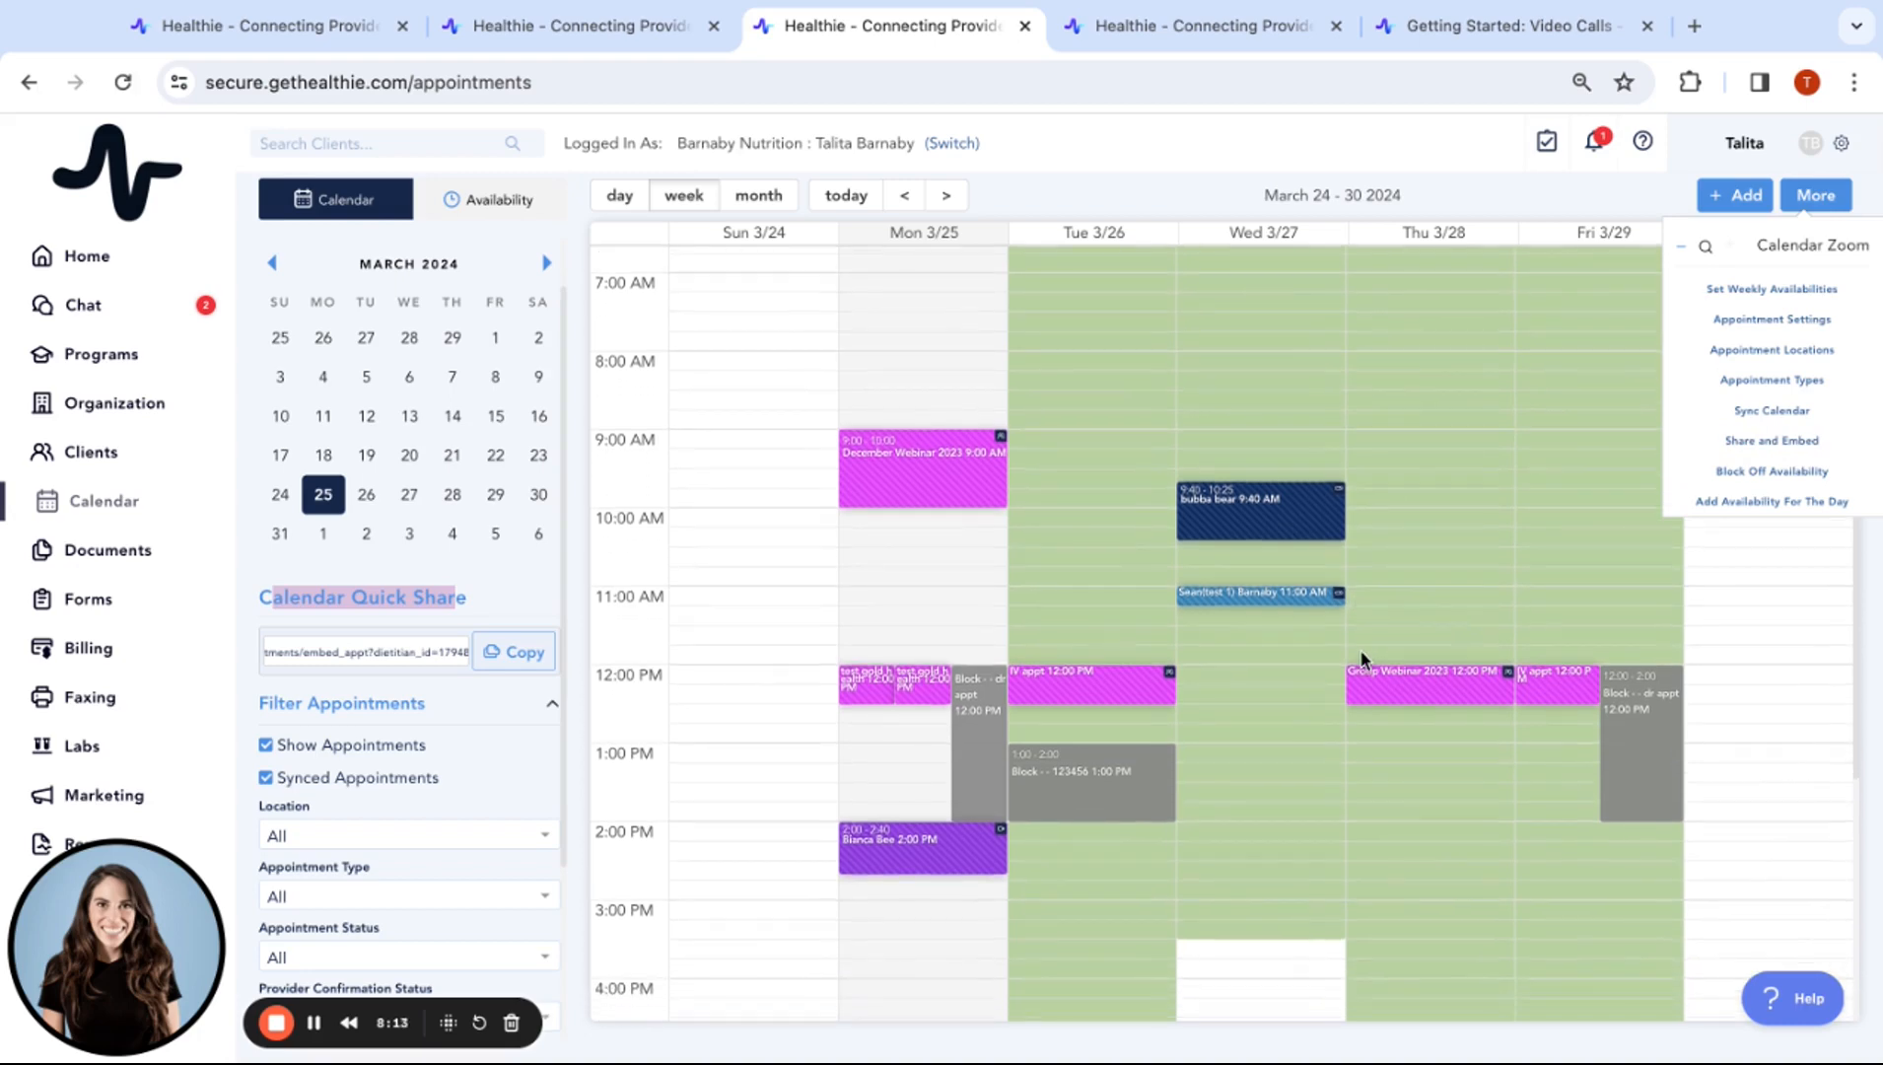
Expand Billing in the sidebar and scroll through the March 24–30 week calendar
{"action": "left_click", "coordinate": [86, 651]}
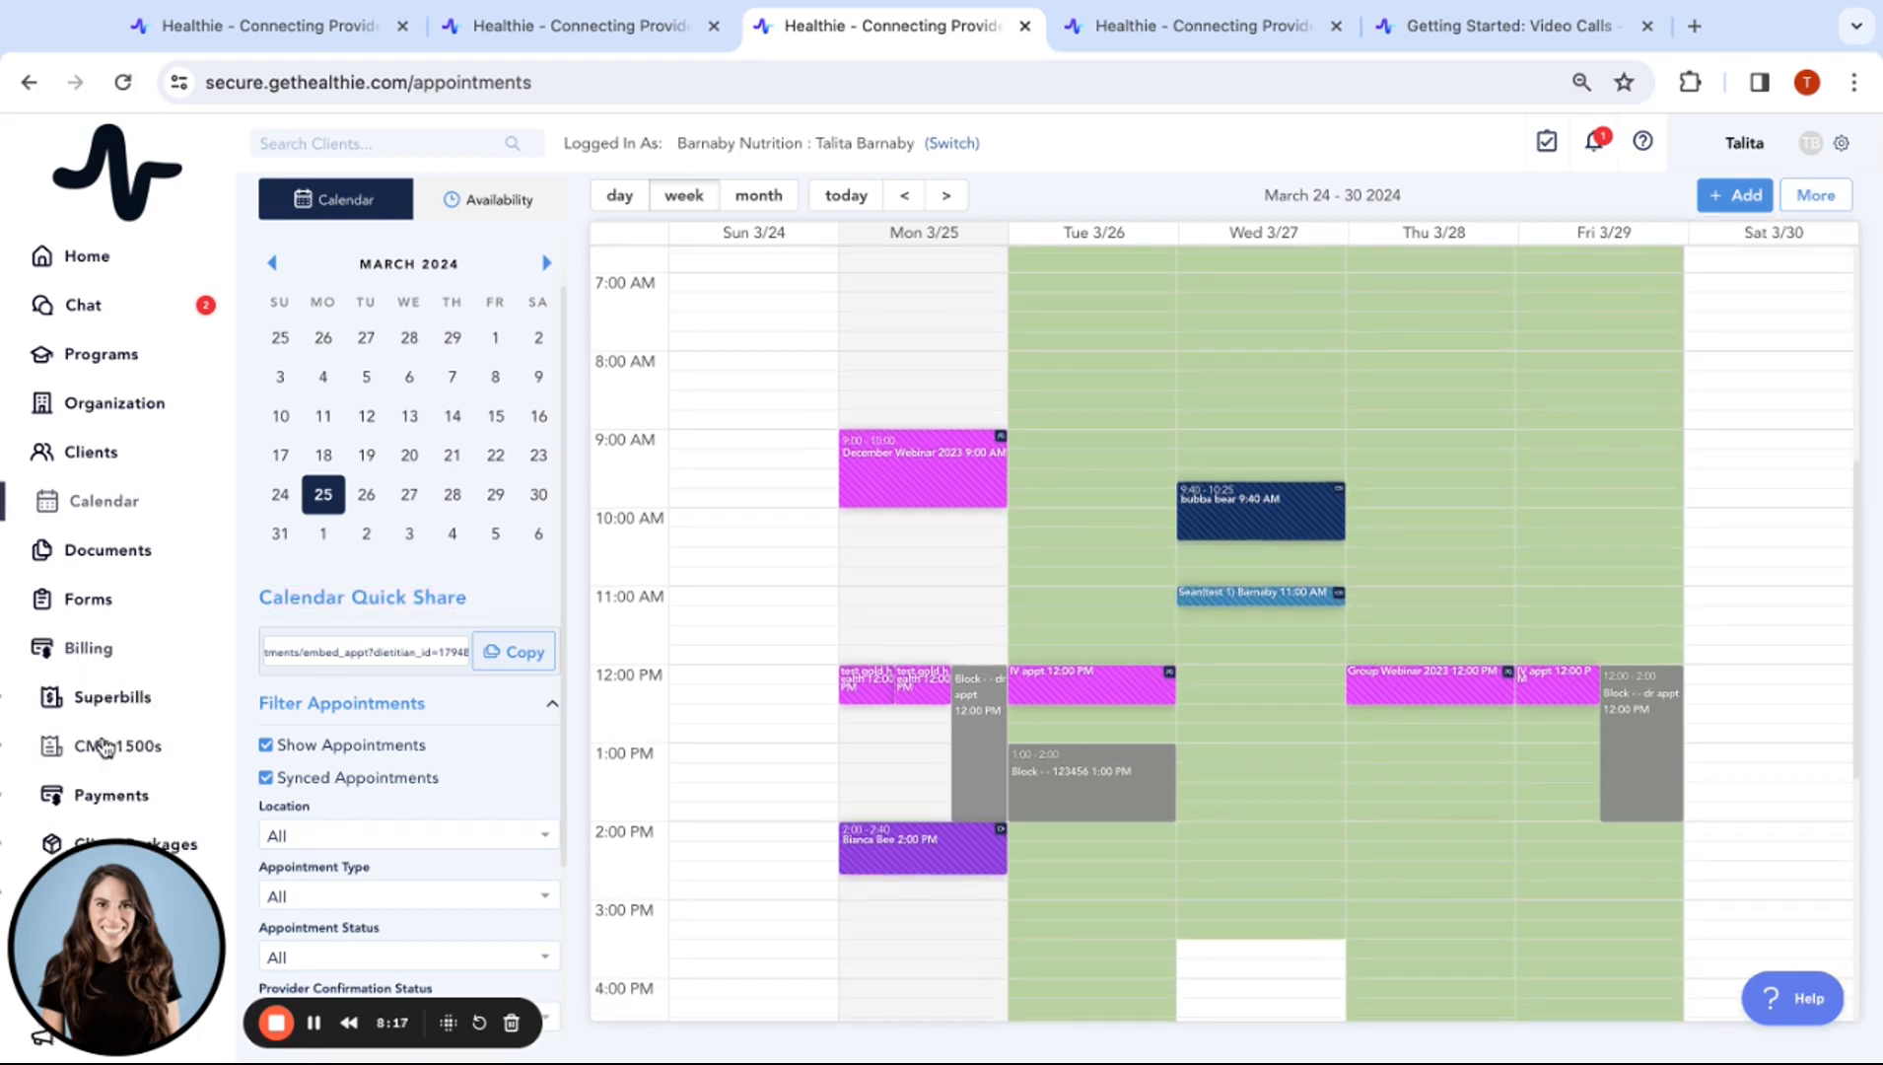
{"action": "scroll", "coordinate": [202, 792], "scroll_direction": "down", "scroll_amount": 1}
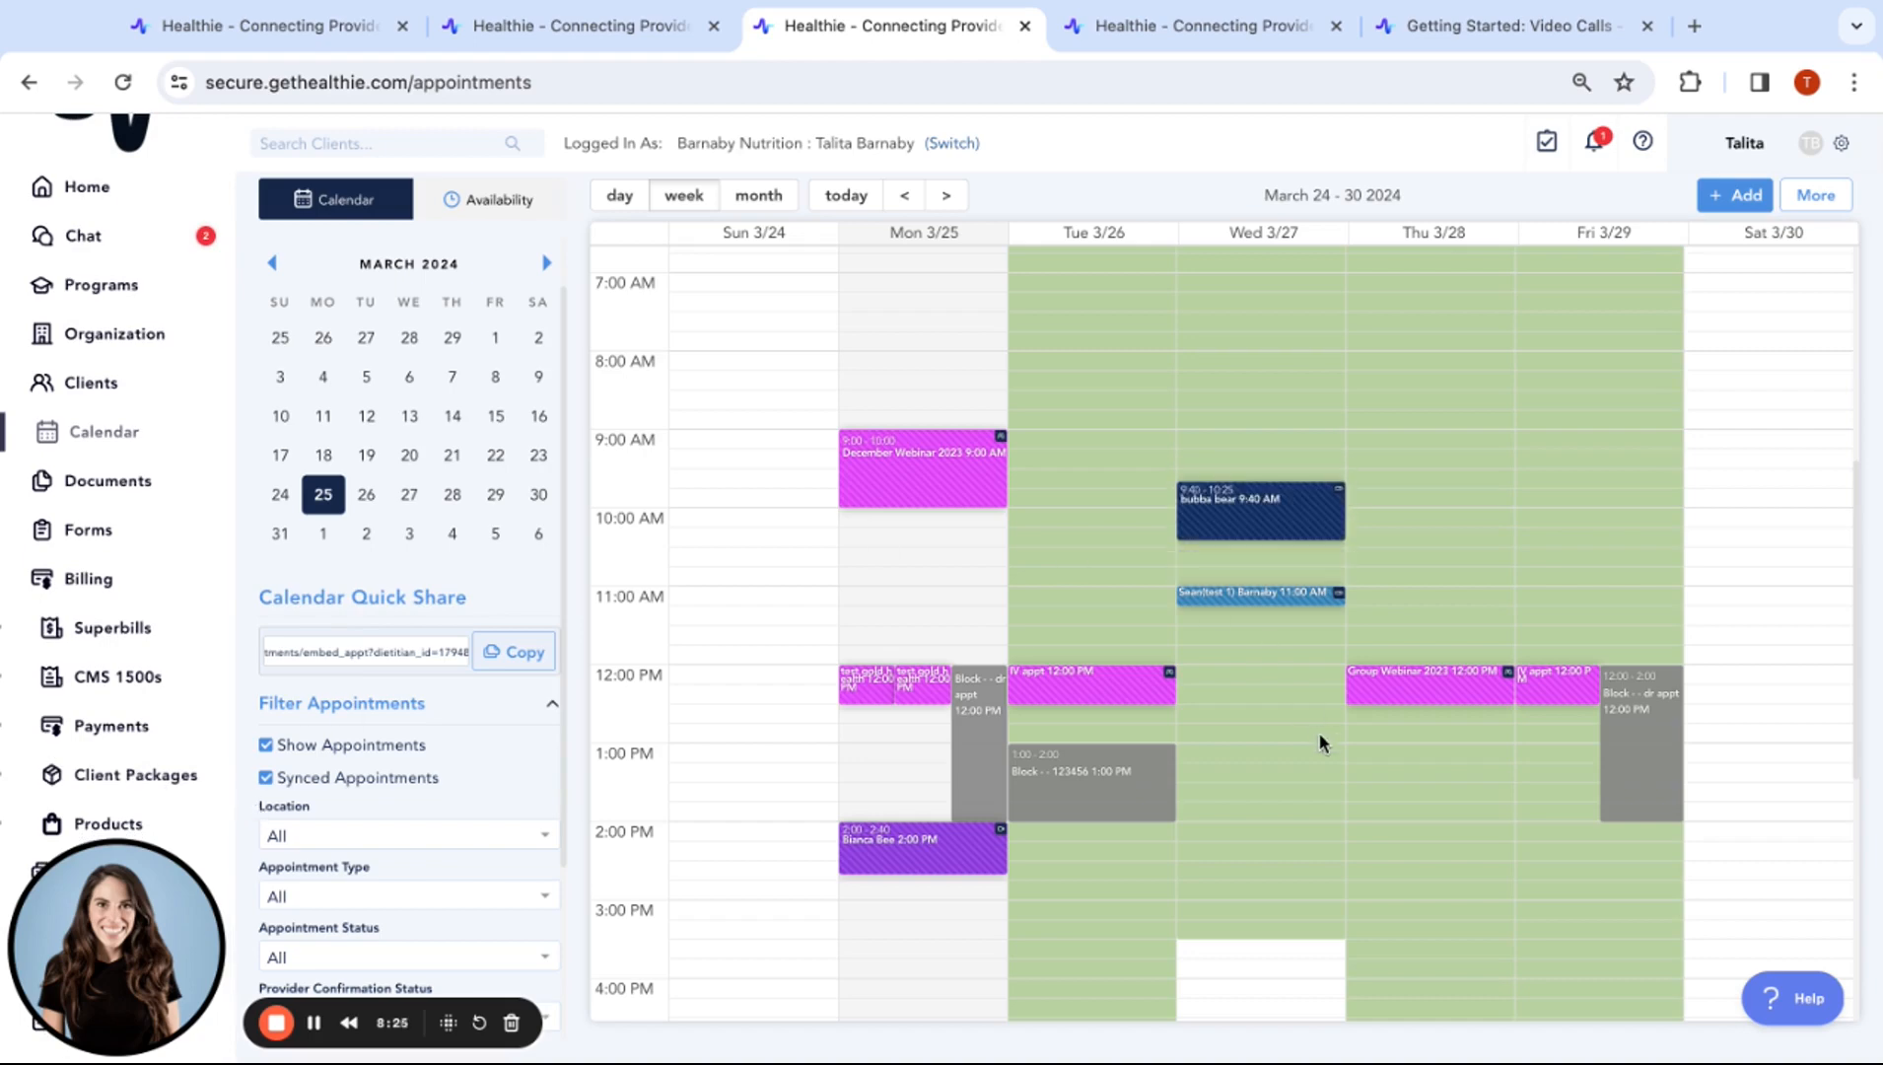
{"action": "scroll", "coordinate": [1565, 655], "scroll_direction": "down", "scroll_amount": 3}
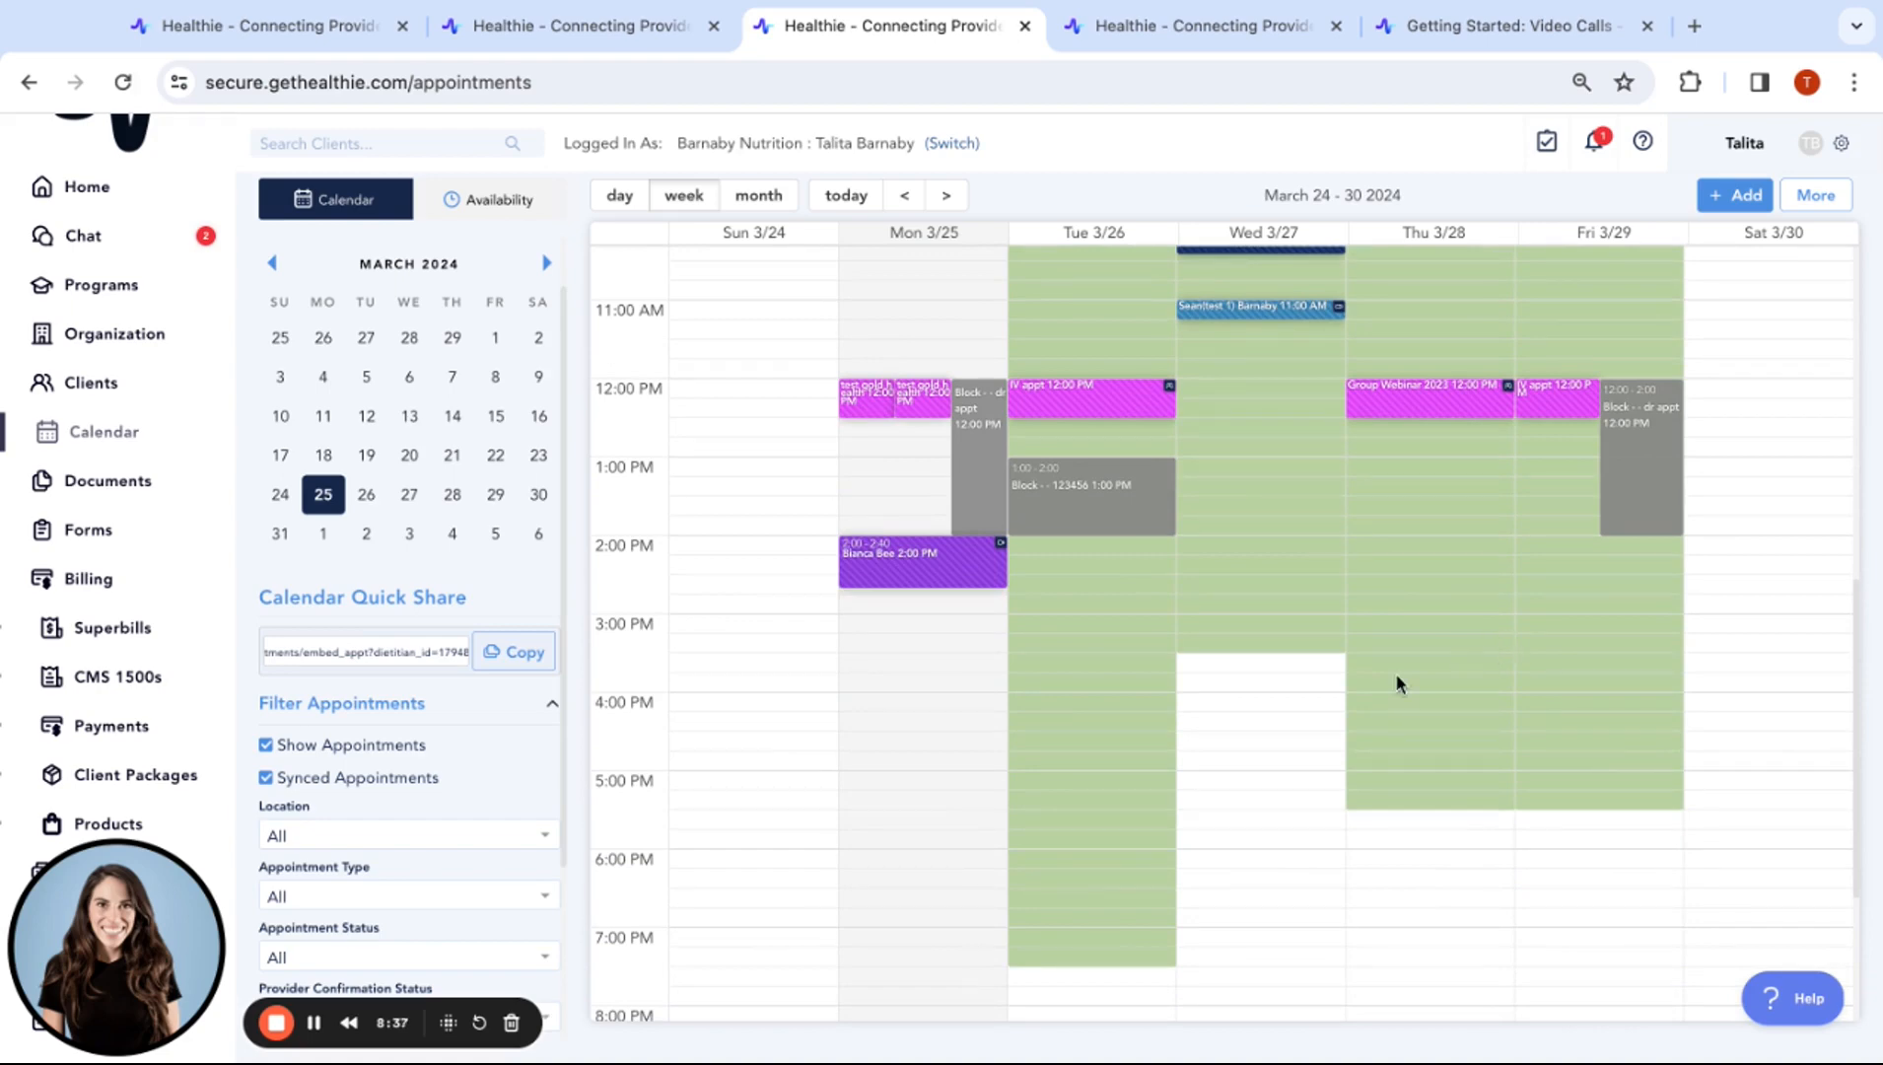
{"action": "scroll", "coordinate": [1396, 675], "scroll_direction": "up", "scroll_amount": 3}
{"action": "scroll", "coordinate": [1394, 672], "scroll_direction": "up", "scroll_amount": 1}
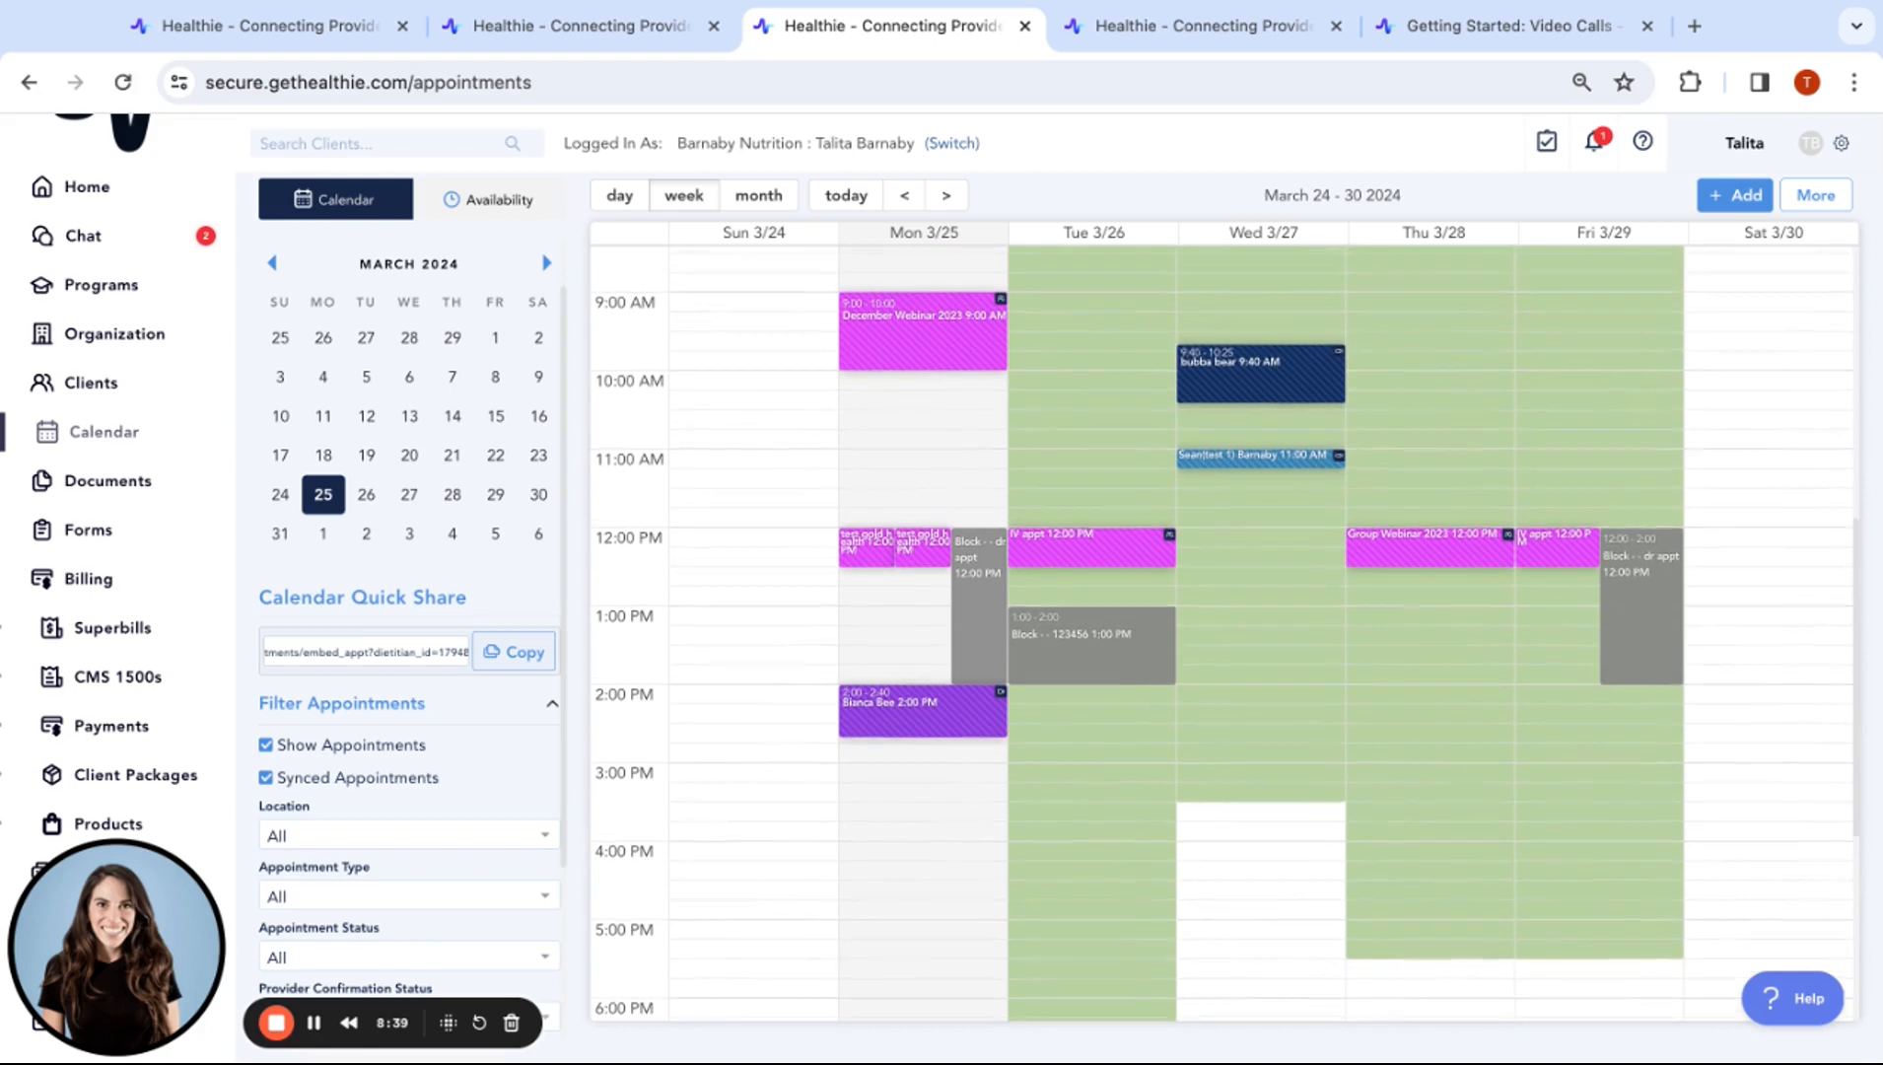